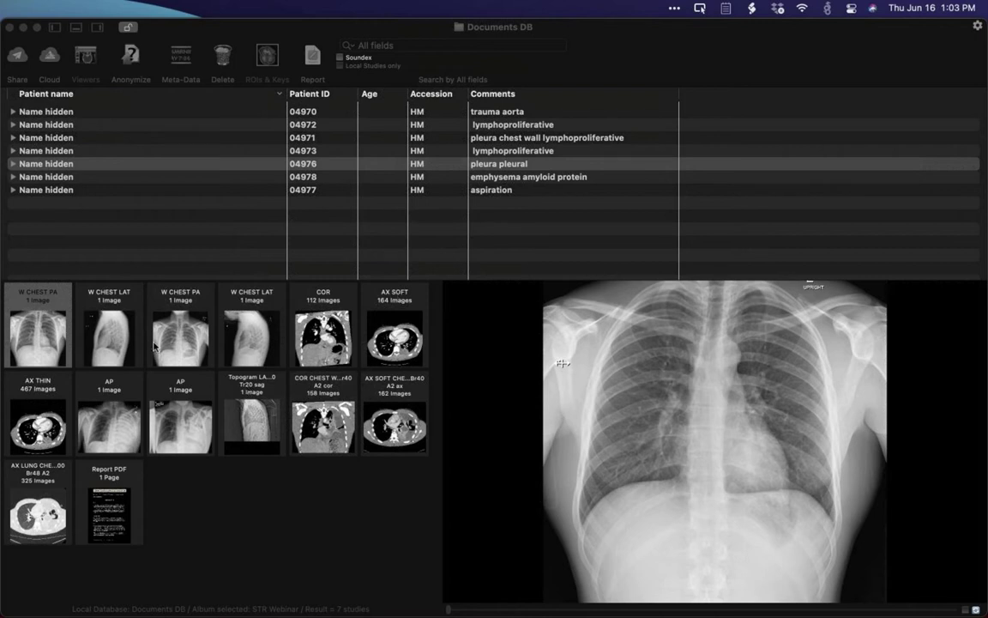
Open the W CHEST PA radiograph from the pleura pleural study in the 2D viewer.
double_click(39, 330)
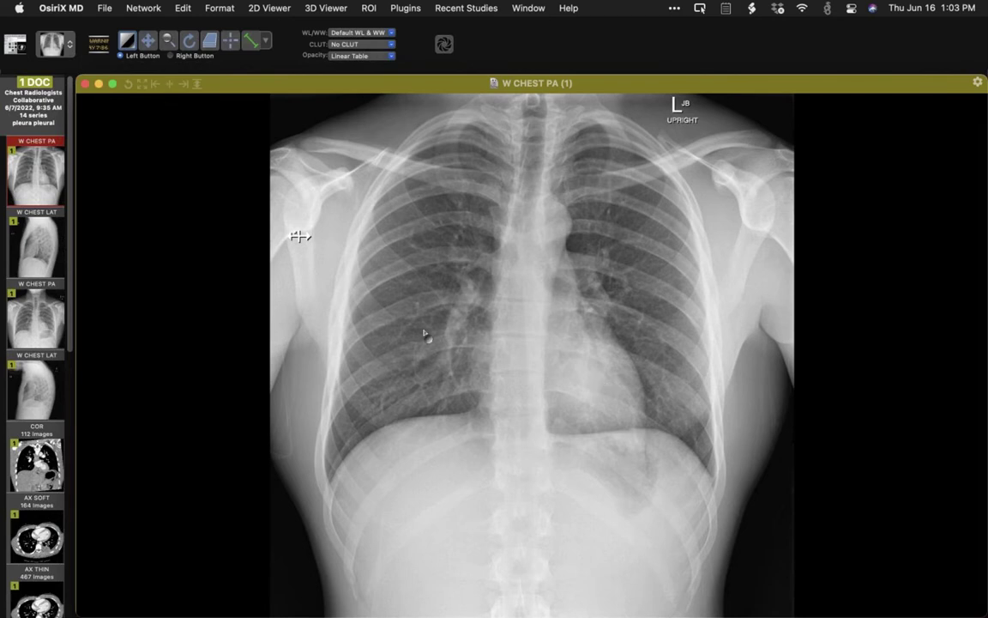
mouse_move(36, 320)
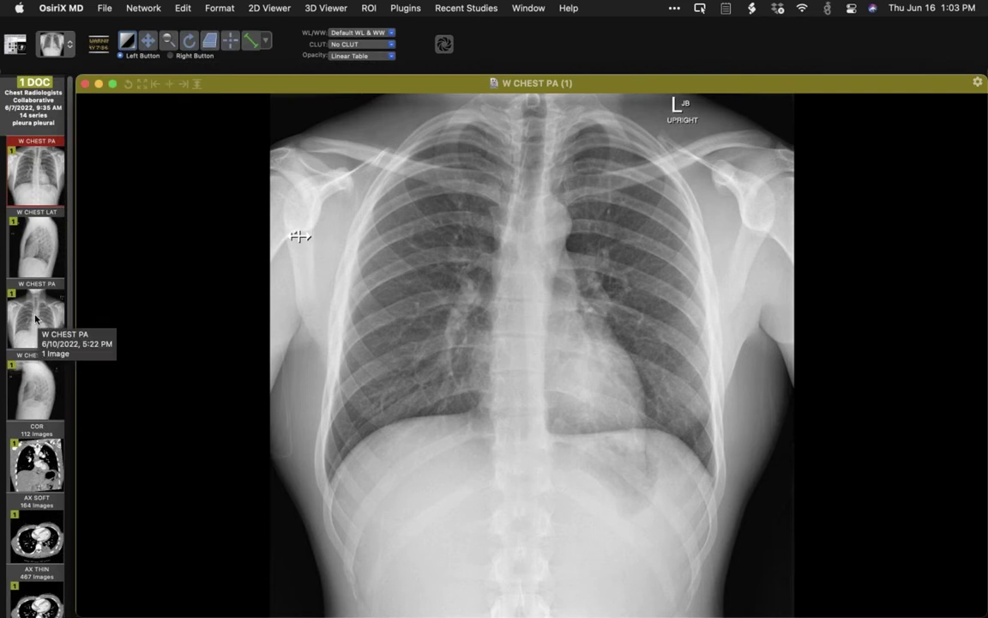
Load the later W CHEST PA radiograph and open the AP radiograph beside it.
left_click_drag(36, 320, 288, 288)
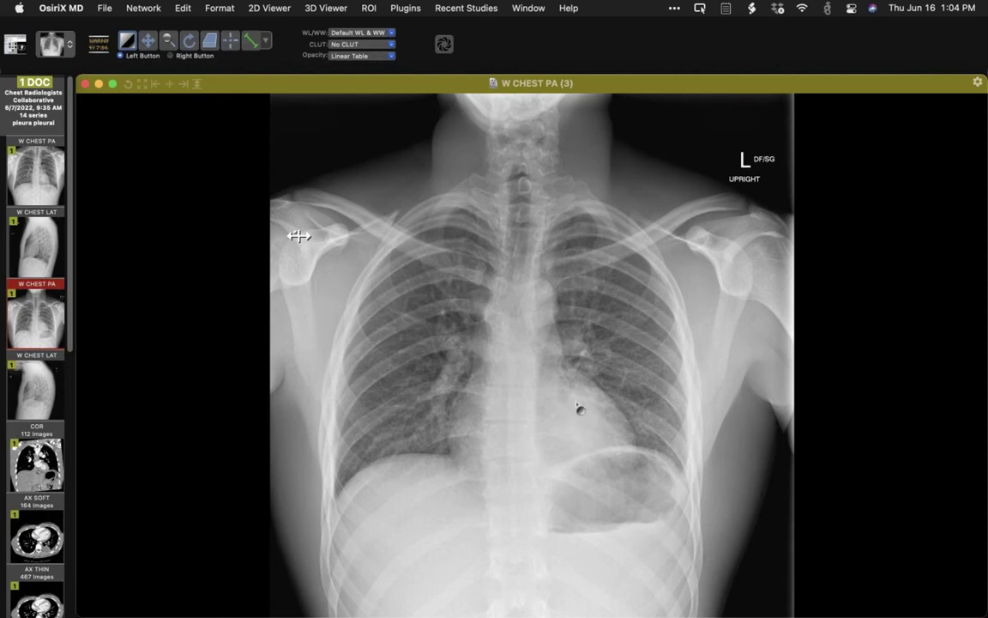
scroll(45, 348, "down", 1)
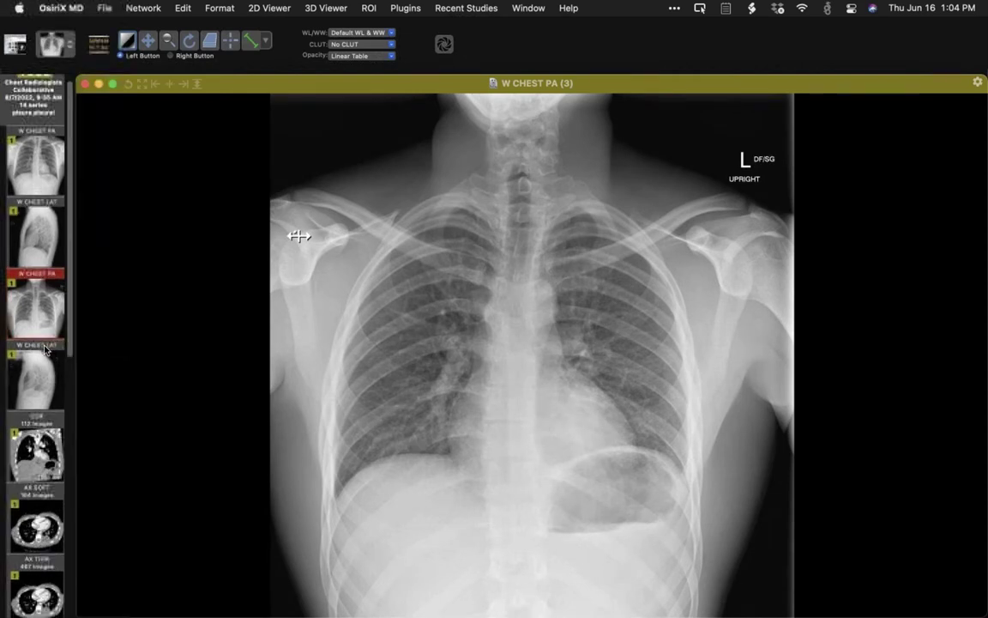
scroll(45, 349, "down", 10)
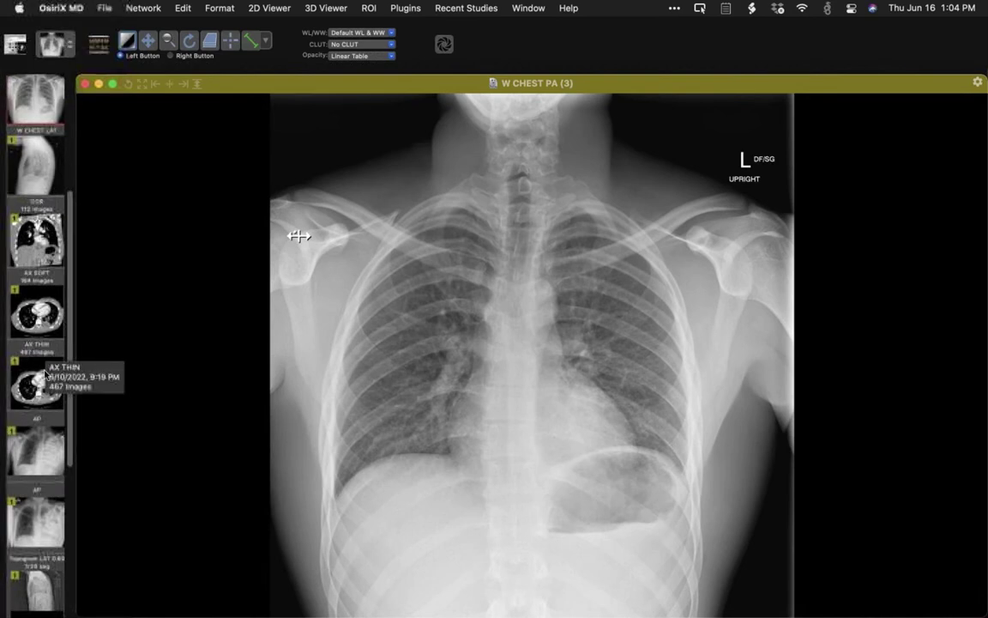
left_click_drag(45, 454, 263, 414)
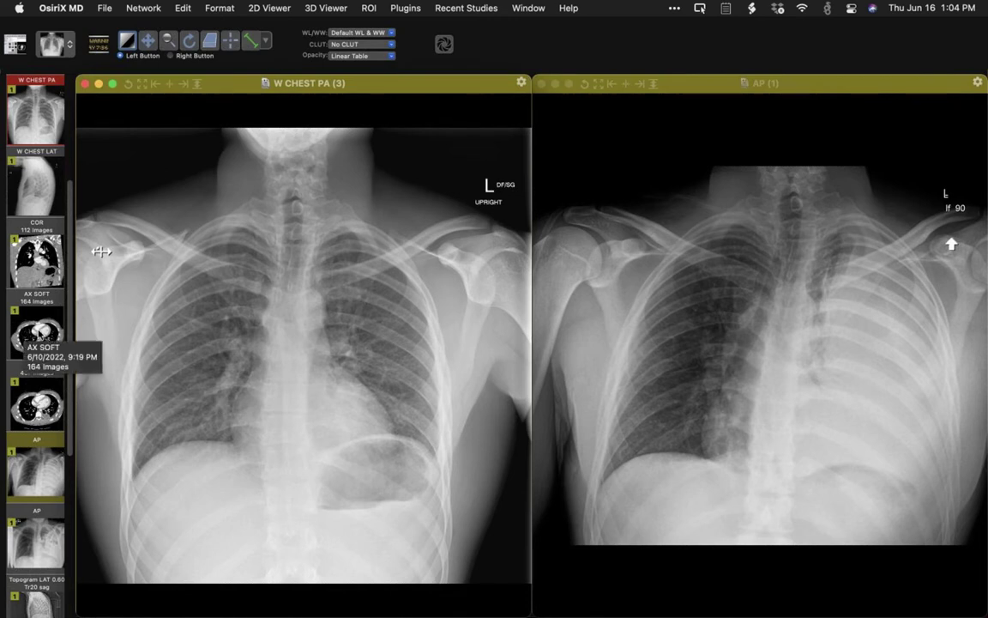
Load the AX SOFT axial CT series into the left viewer and page through its slices.
left_click_drag(36, 333, 273, 307)
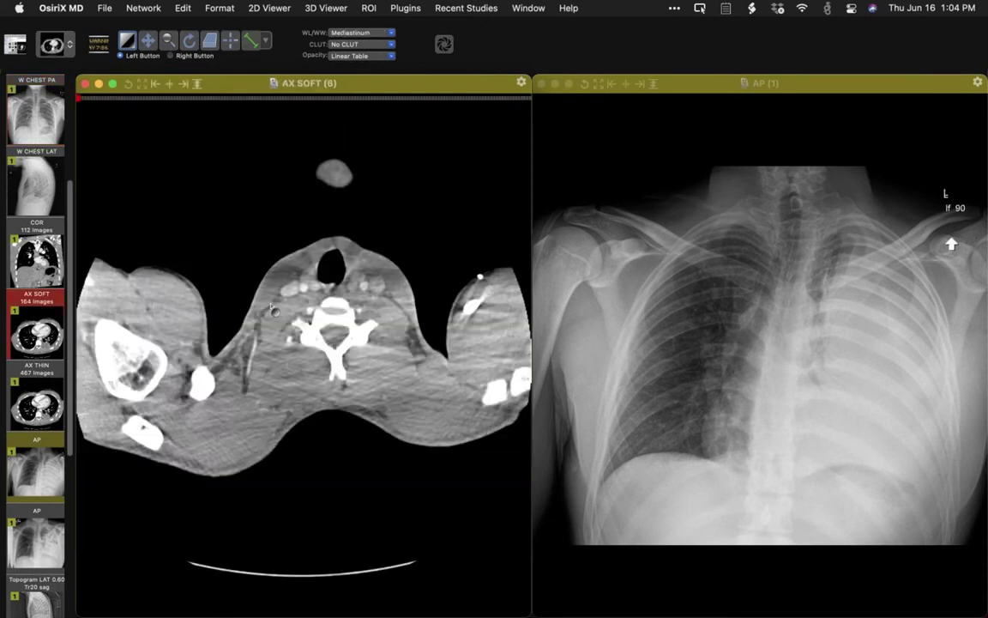
scroll(189, 304, "down", 15)
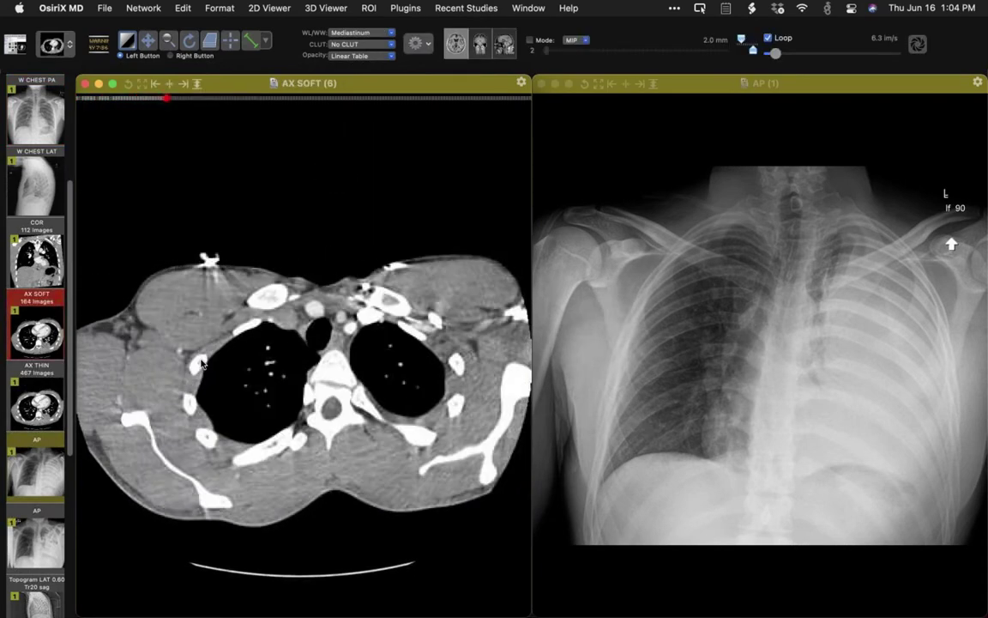
scroll(181, 374, "down", 20)
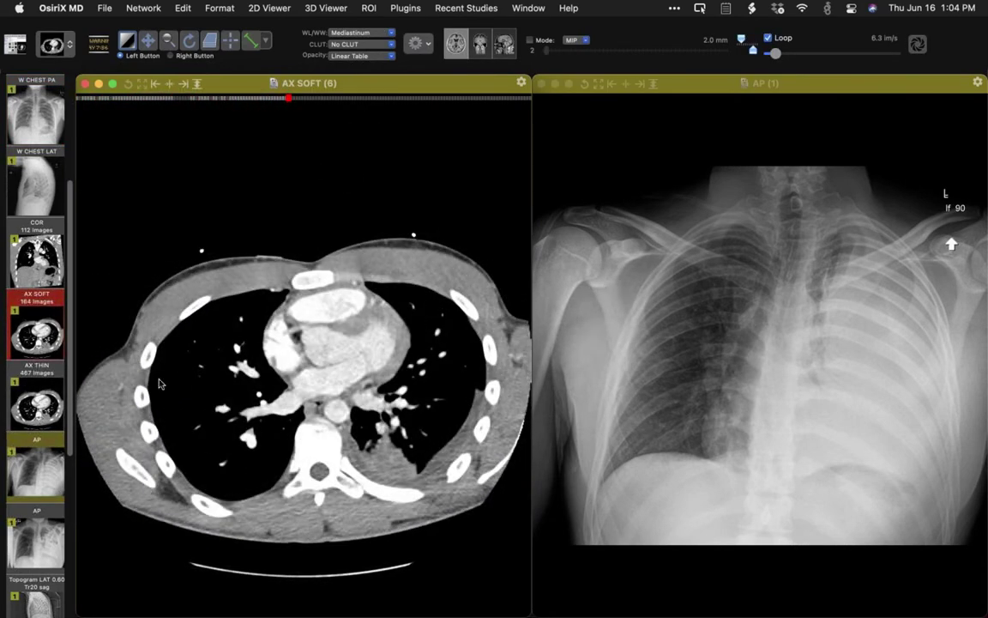
scroll(160, 383, "down", 6)
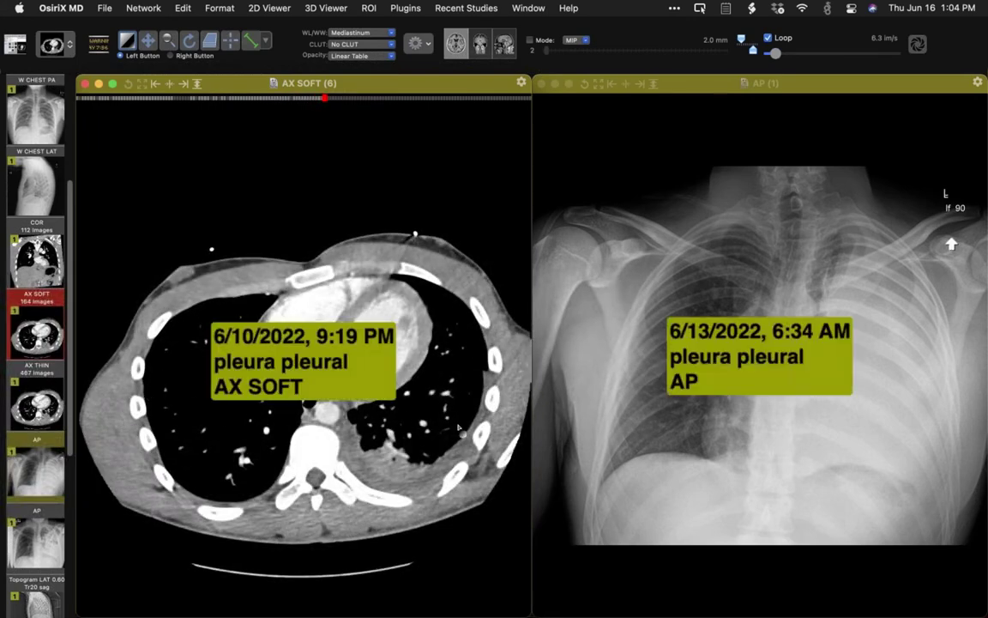
scroll(310, 378, "down", 5)
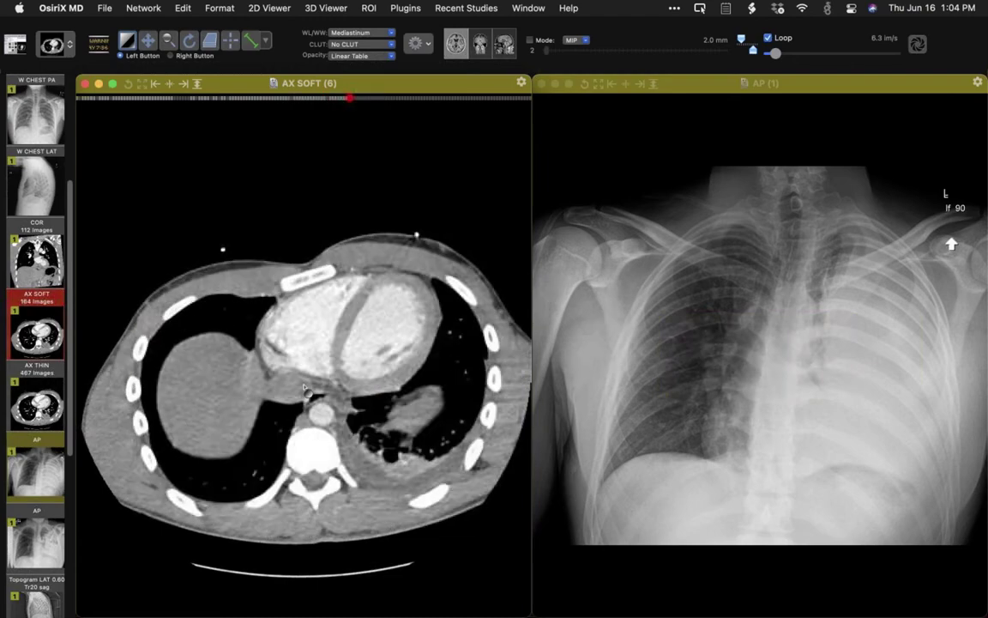
scroll(309, 374, "up", 4)
scroll(309, 371, "up", 5)
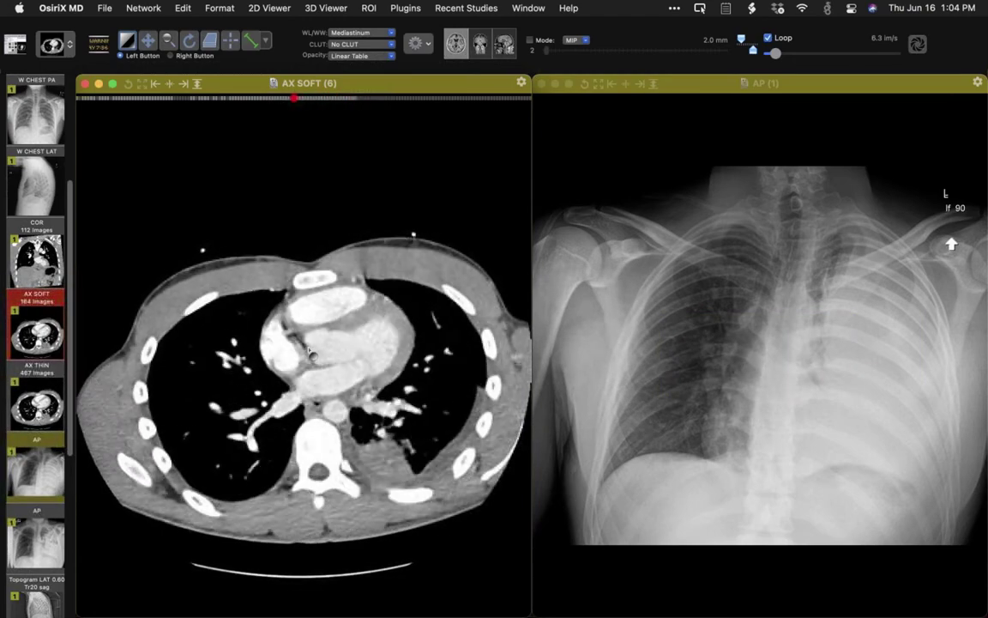
Settle AX SOFT at heart level and enlarge it to full screen.
scroll(310, 367, "down", 8)
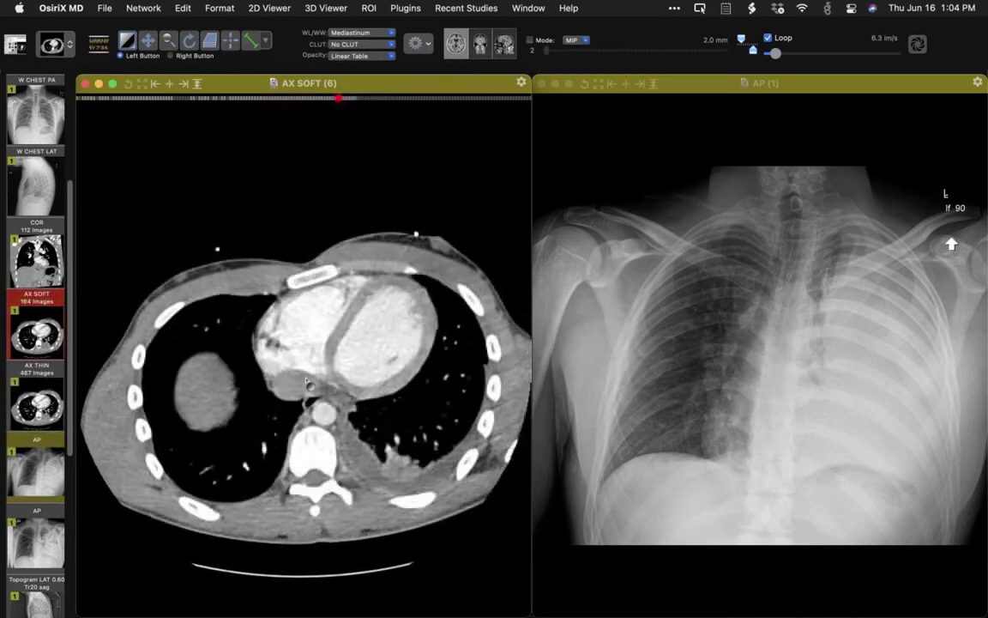
scroll(305, 386, "up", 4)
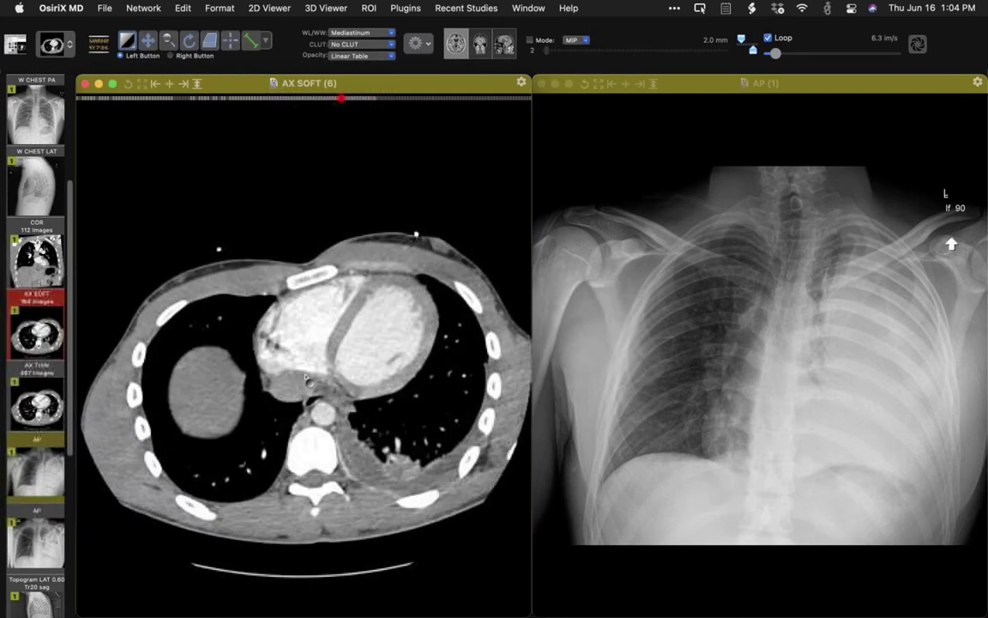
scroll(307, 461, "up", 3)
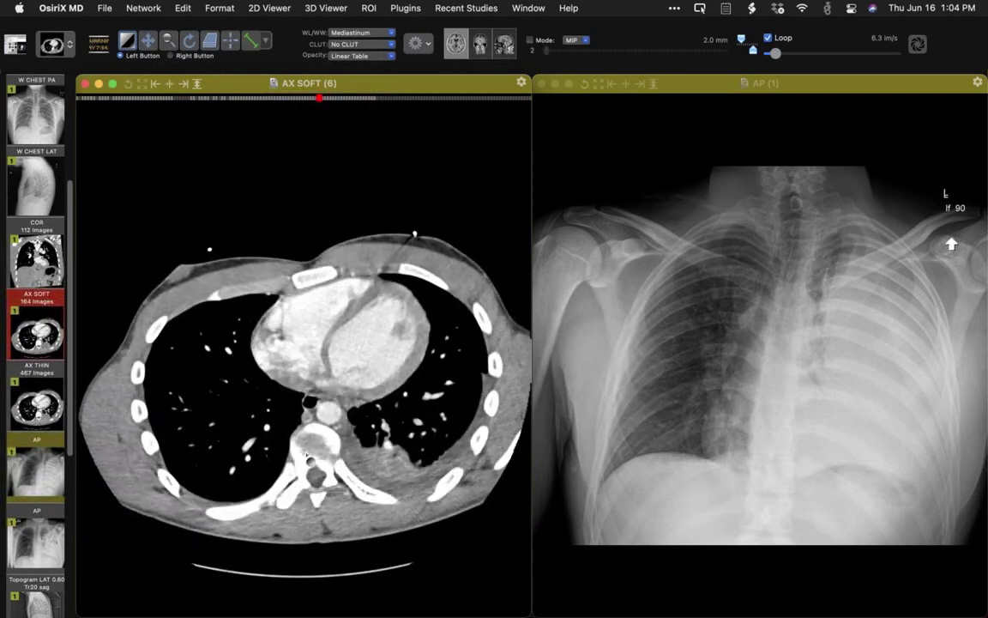
scroll(311, 446, "up", 2)
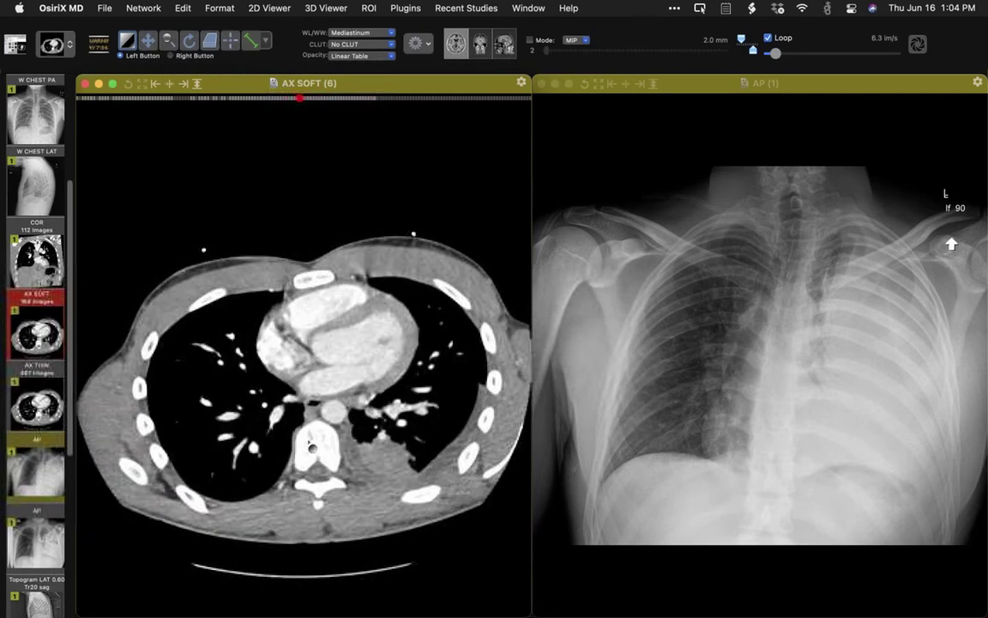
scroll(312, 440, "down", 1)
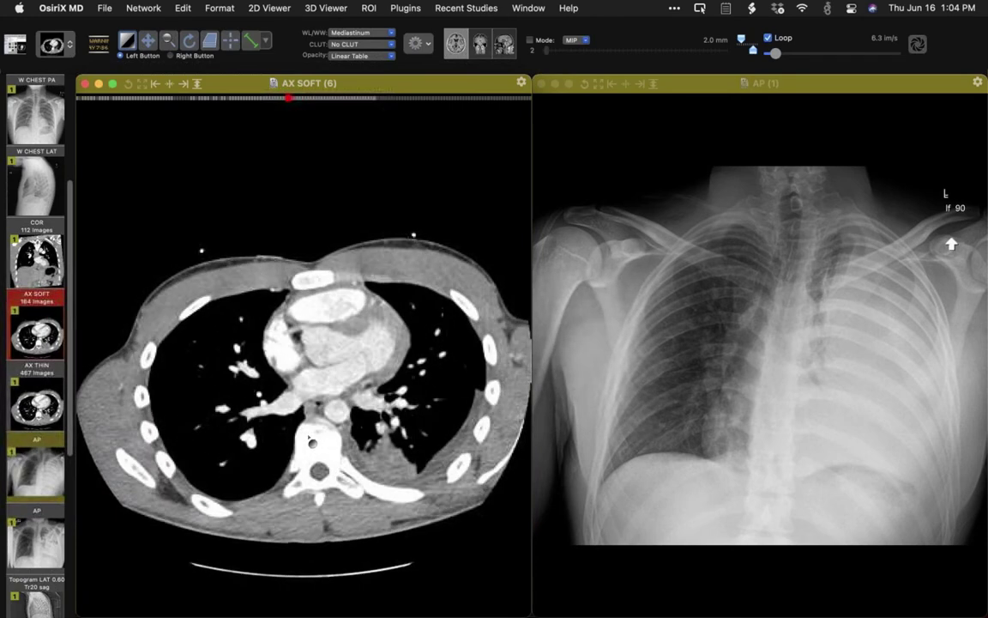
scroll(311, 444, "down", 1)
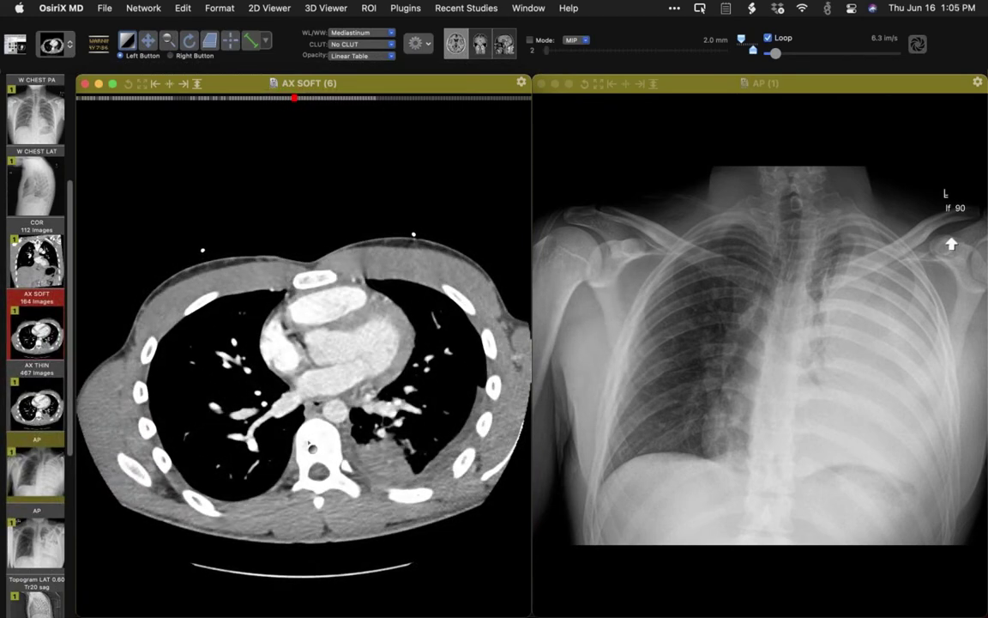
scroll(310, 445, "down", 1)
double_click(310, 444)
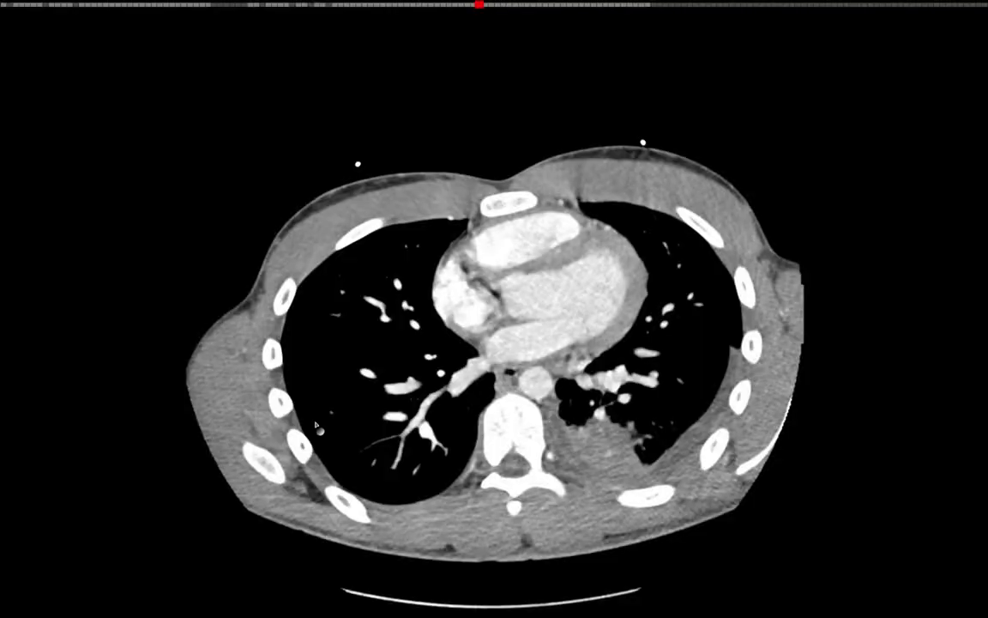
Replace the AP radiograph with the AX SOFT CHEST WITH 2.00 Br40 A2 ax series (162 images).
scroll(339, 367, "down", 2)
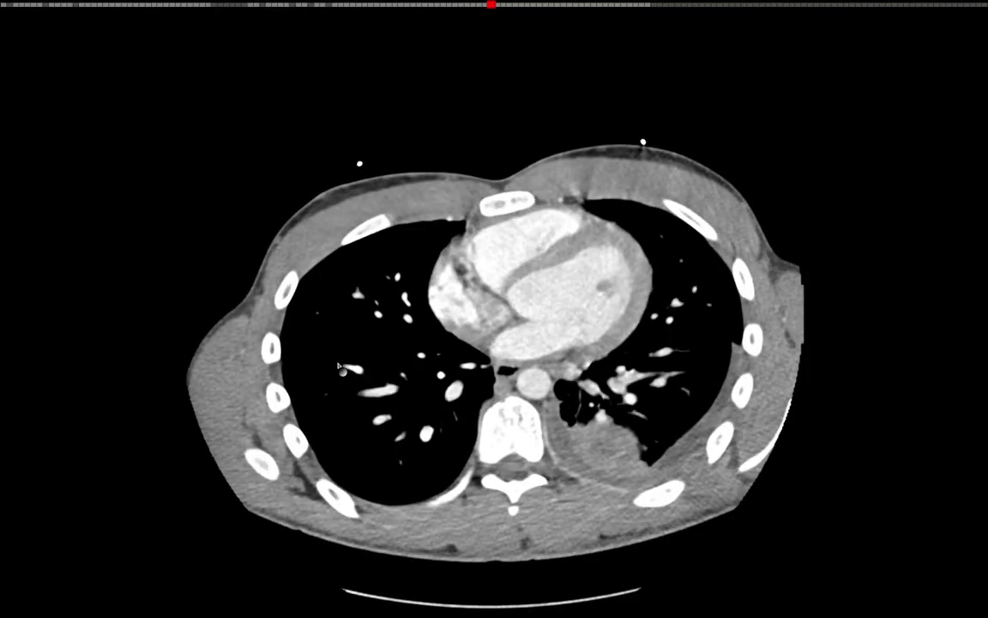
scroll(339, 367, "down", 1)
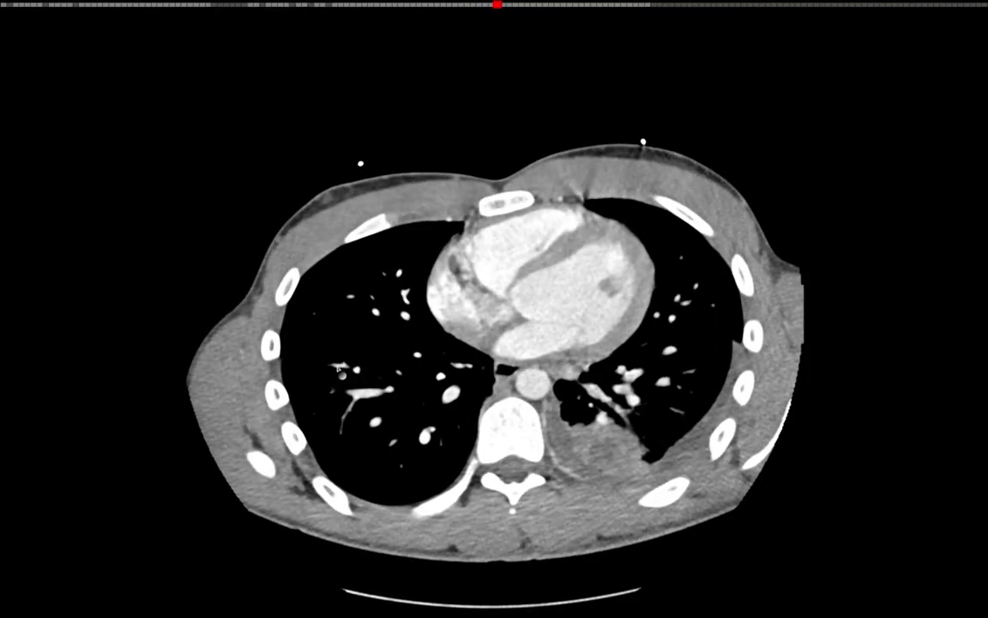
scroll(339, 367, "down", 2)
scroll(319, 352, "up", 2)
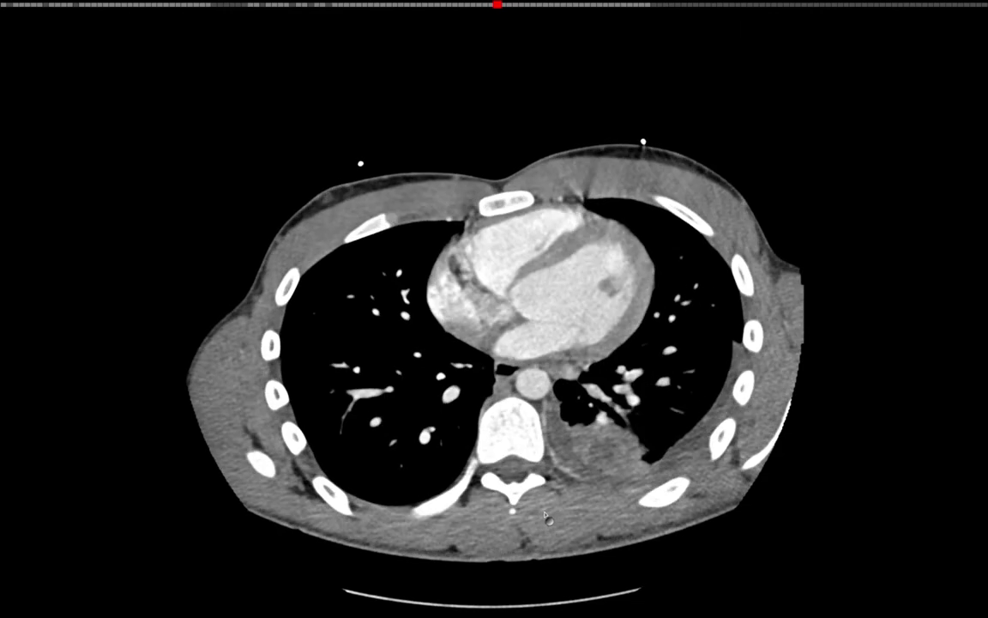
scroll(546, 514, "down", 5)
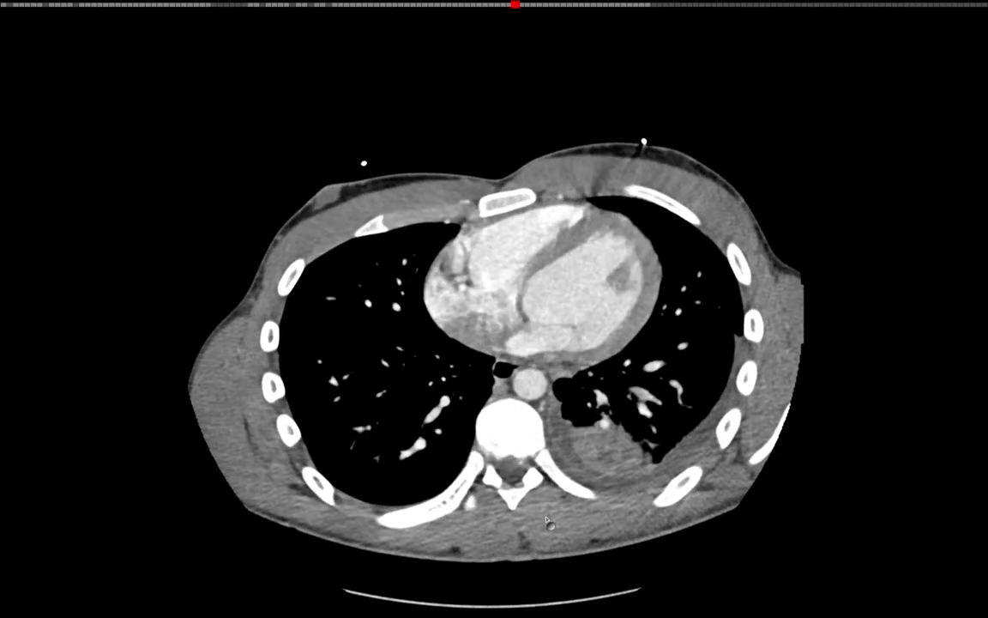
scroll(546, 515, "up", 3)
scroll(545, 516, "up", 3)
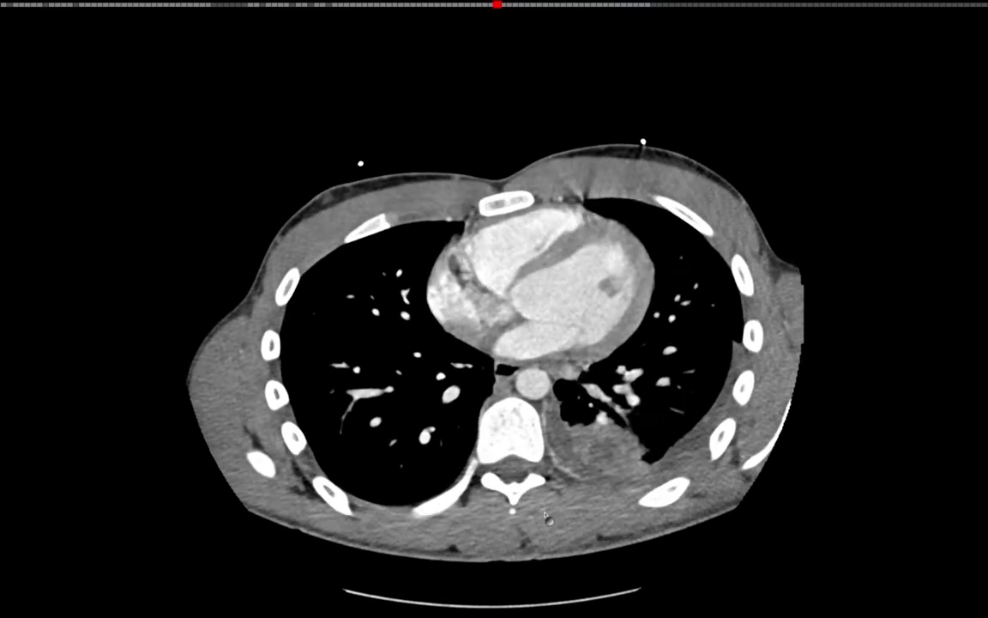
scroll(546, 516, "down", 5)
scroll(544, 516, "up", 3)
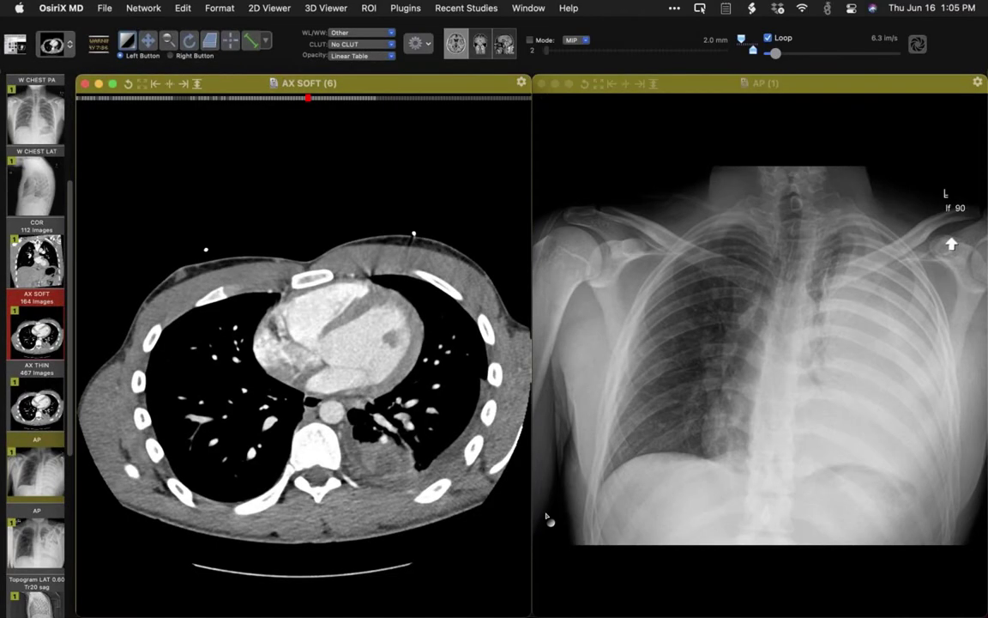
scroll(26, 438, "down", 8)
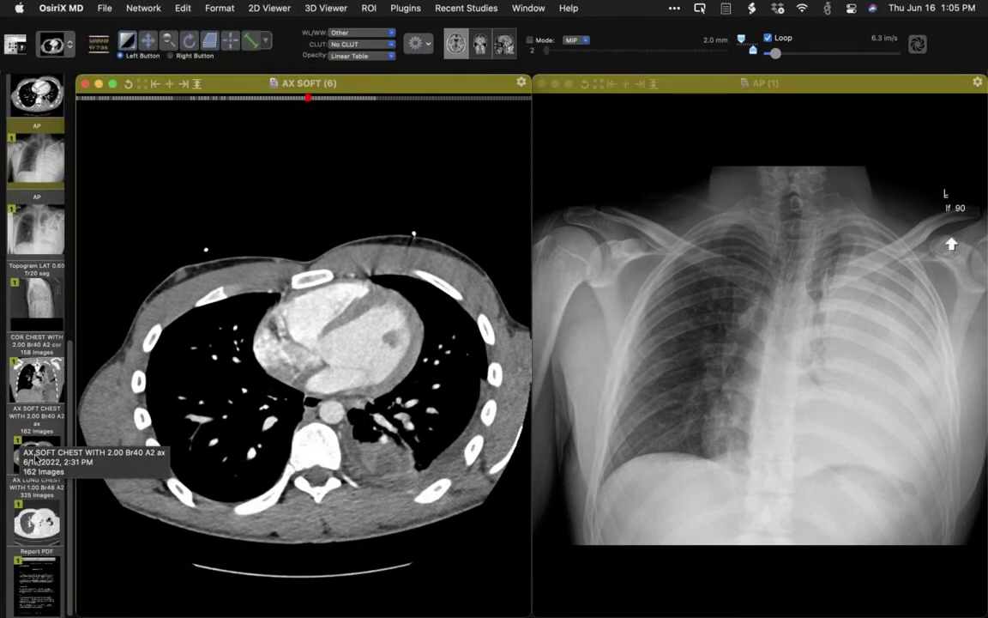
left_click_drag(17, 460, 609, 340)
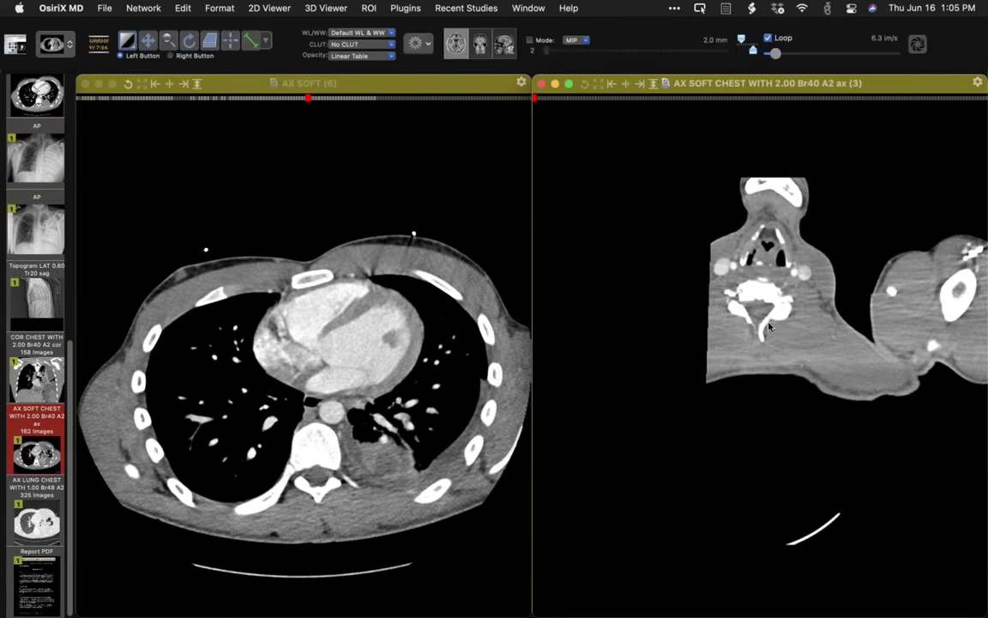
Show the AX SOFT CHEST slice with the left chest tube full screen.
scroll(652, 394, "down", 15)
scroll(696, 457, "down", 20)
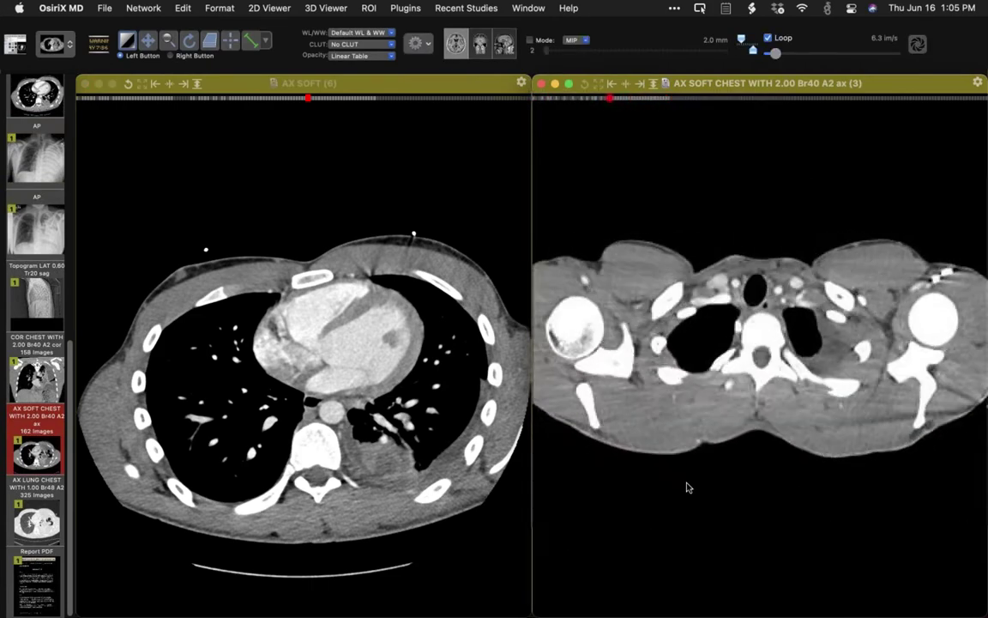
scroll(661, 418, "down", 5)
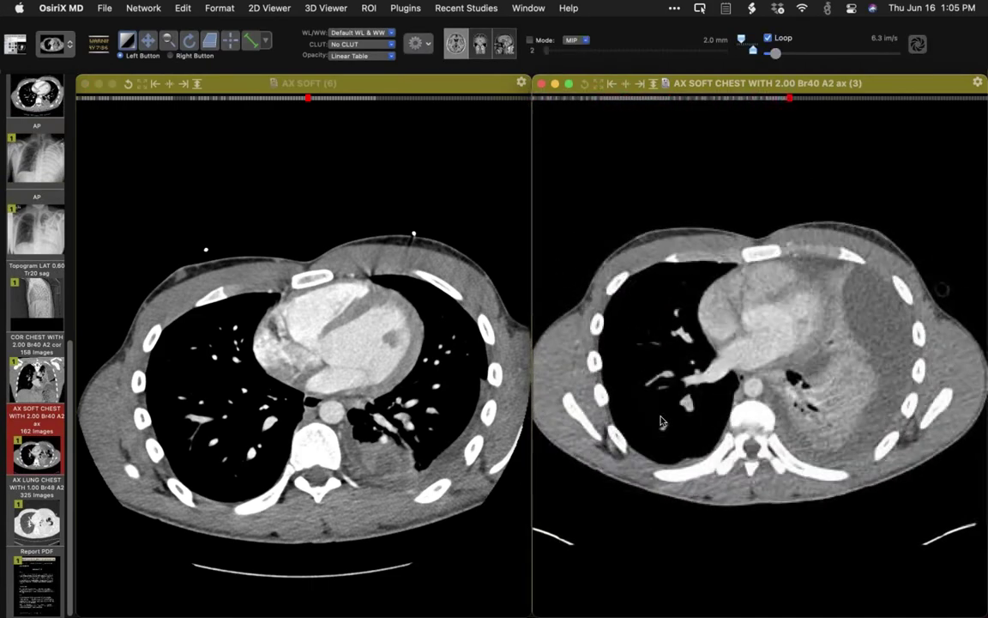
scroll(661, 425, "up", 4)
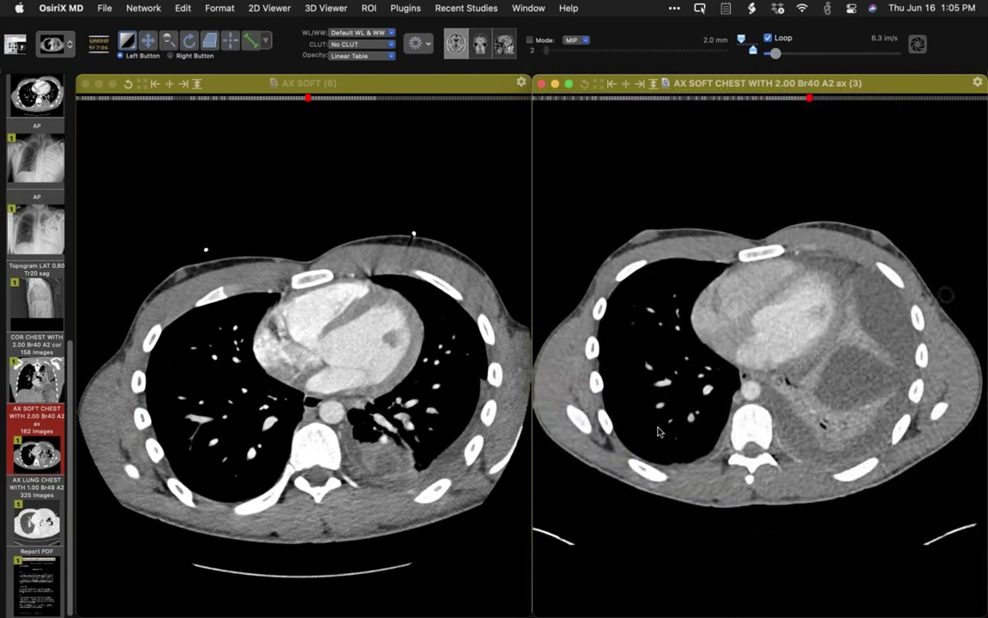
scroll(662, 418, "up", 4)
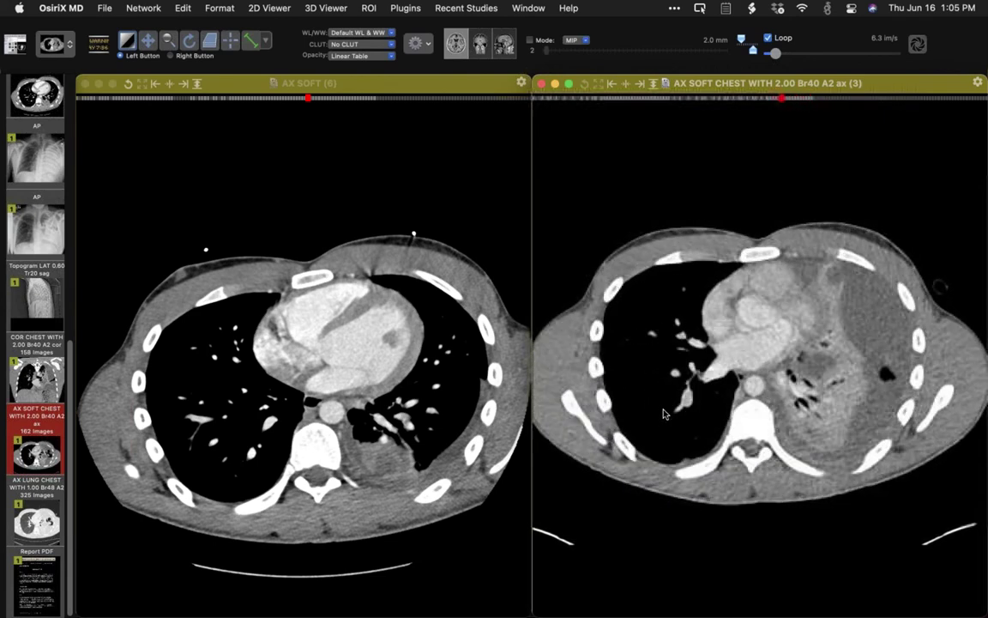
scroll(667, 409, "down", 2)
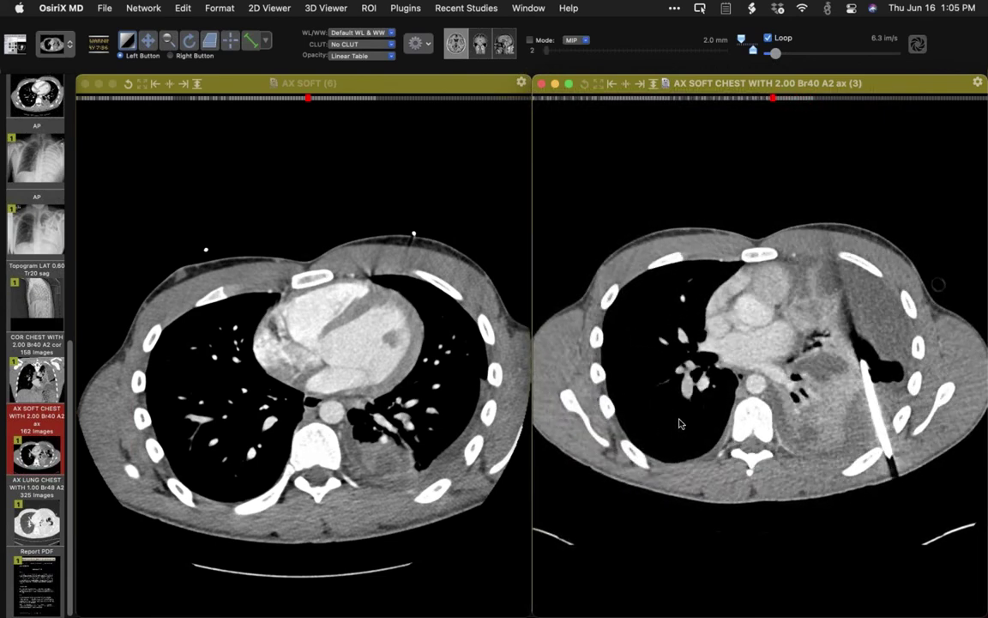
key("ctrl+super+f")
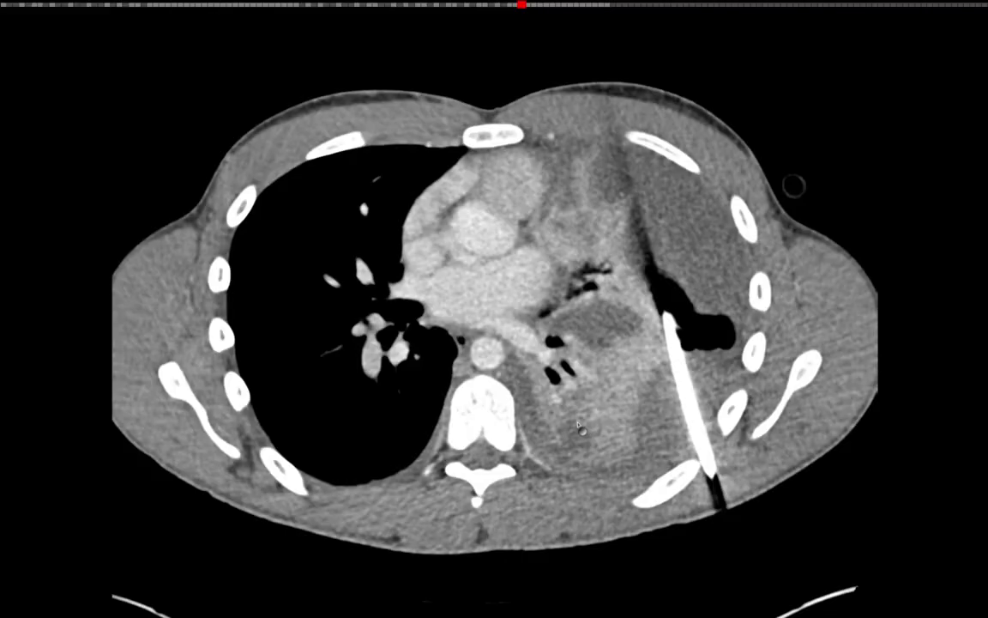
Review slices around the chest tube, then exit full screen to the dual CT layout.
scroll(542, 504, "up", 1)
scroll(543, 504, "down", 2)
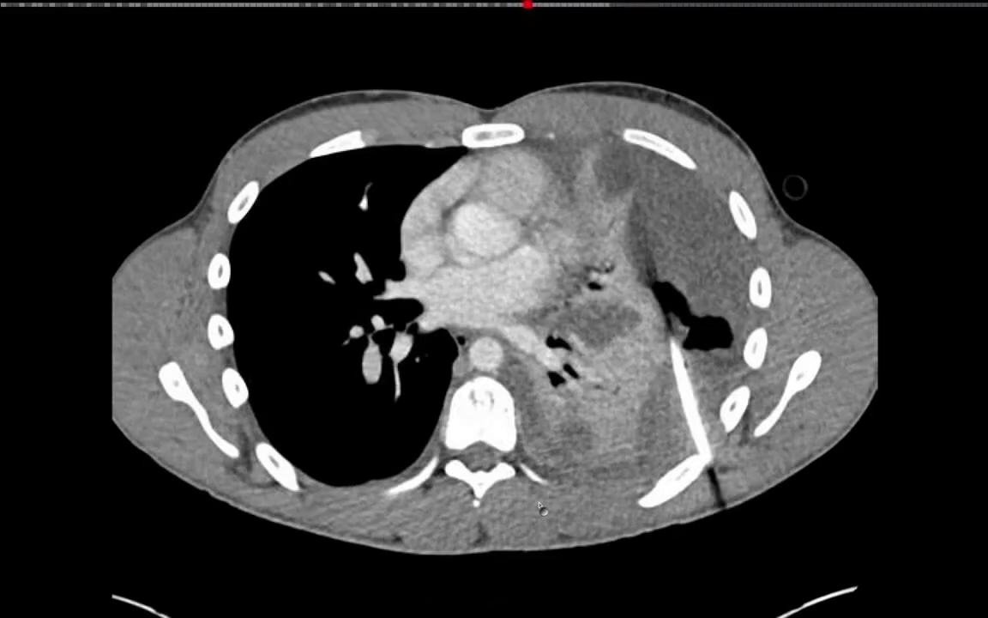
scroll(543, 506, "up", 4)
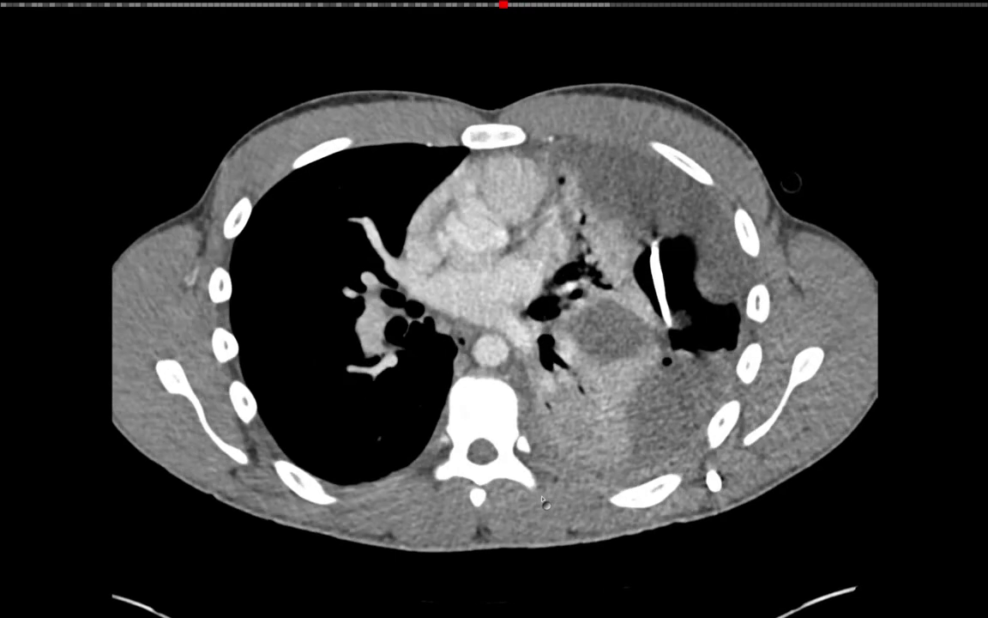
scroll(543, 506, "down", 2)
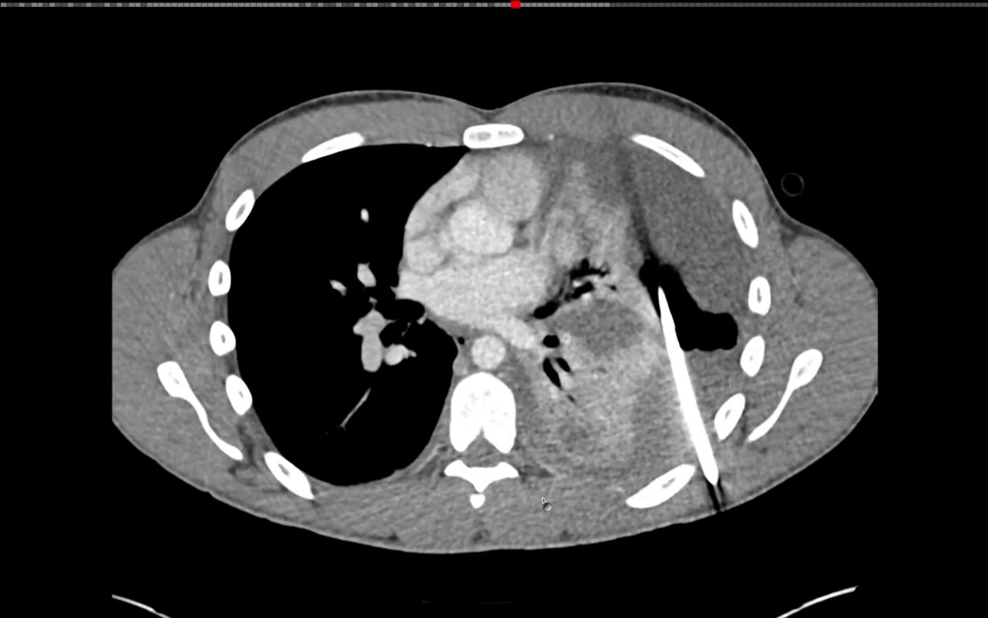
key("Escape")
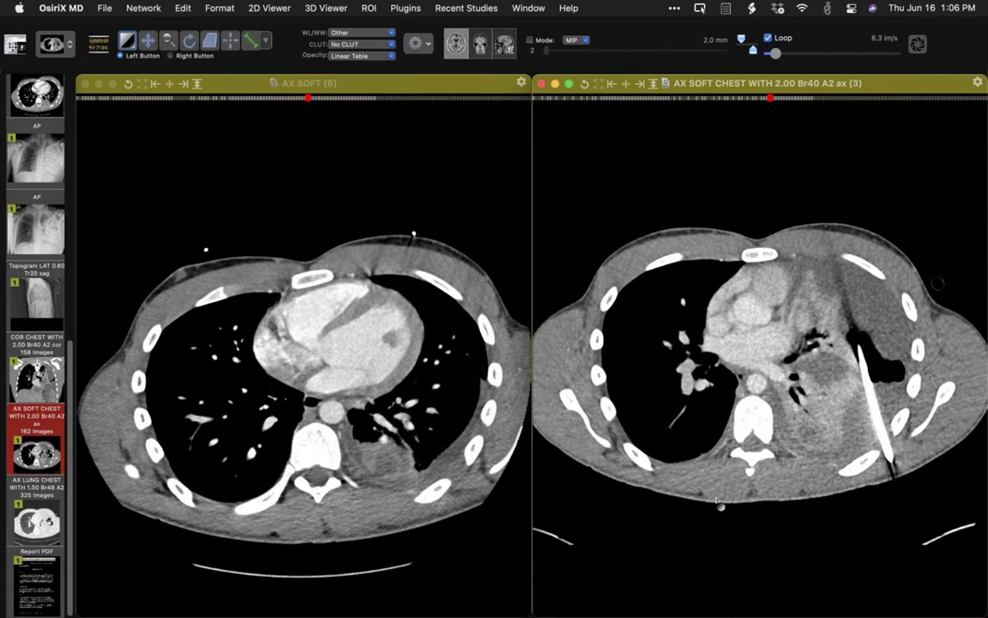
Load the Report PDF case summary into the left viewer in place of AX SOFT.
scroll(717, 504, "down", 3)
scroll(717, 502, "up", 3)
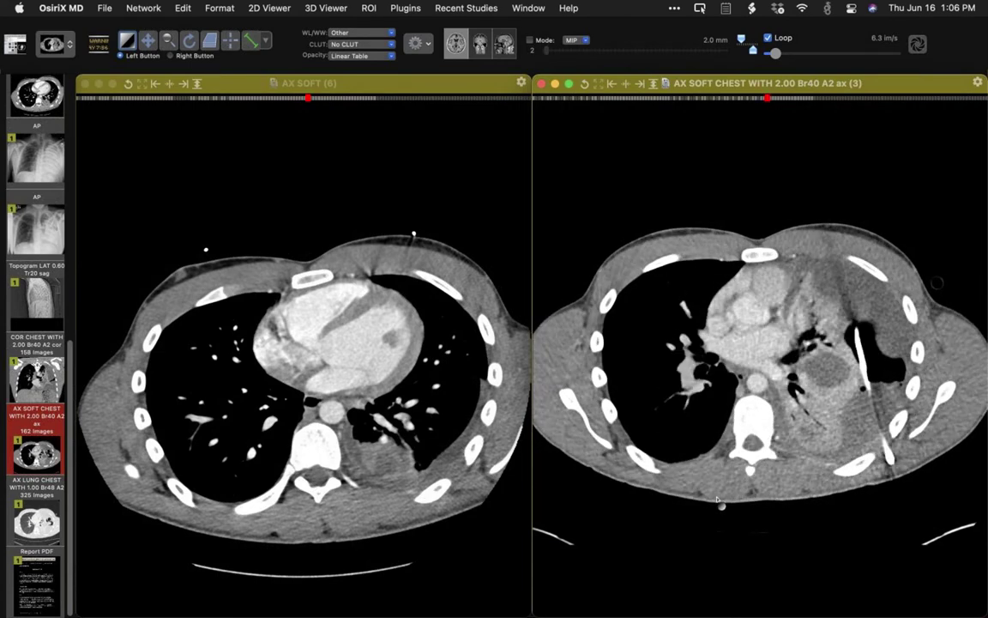
scroll(717, 495, "down", 3)
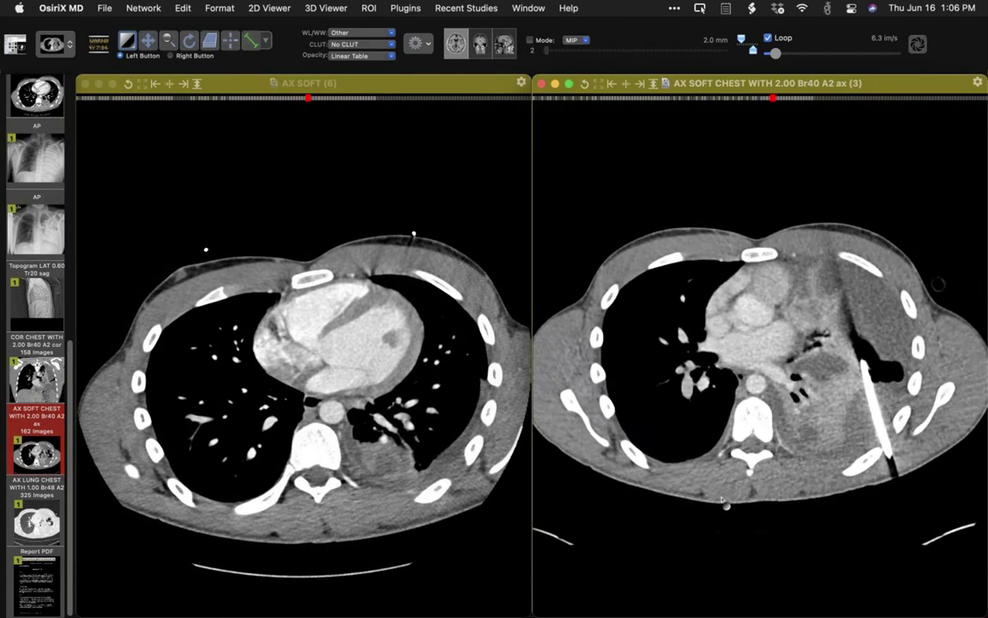
scroll(761, 496, "down", 3)
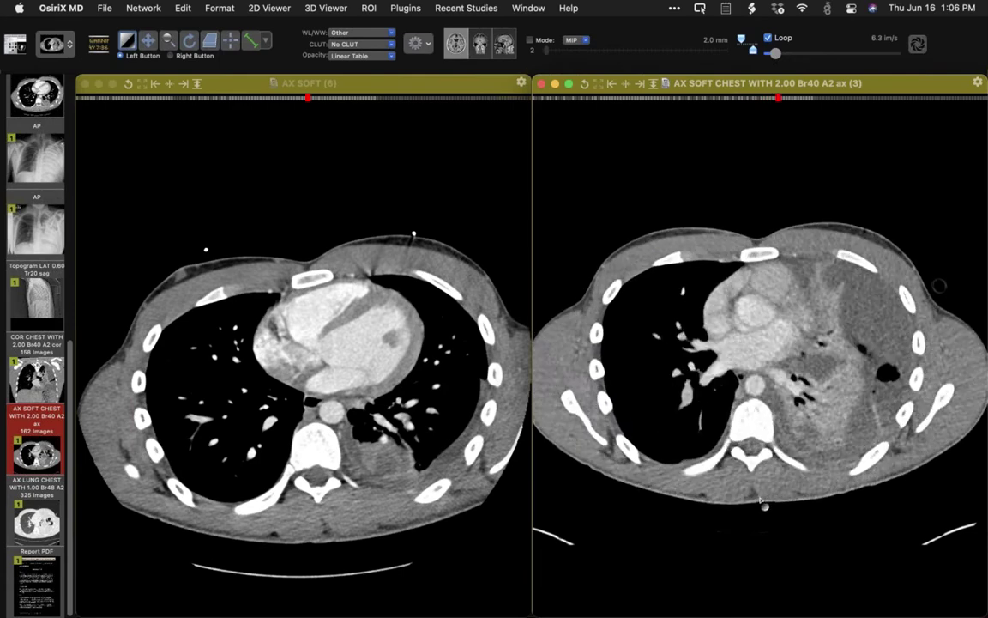
scroll(759, 498, "down", 2)
scroll(712, 472, "up", 2)
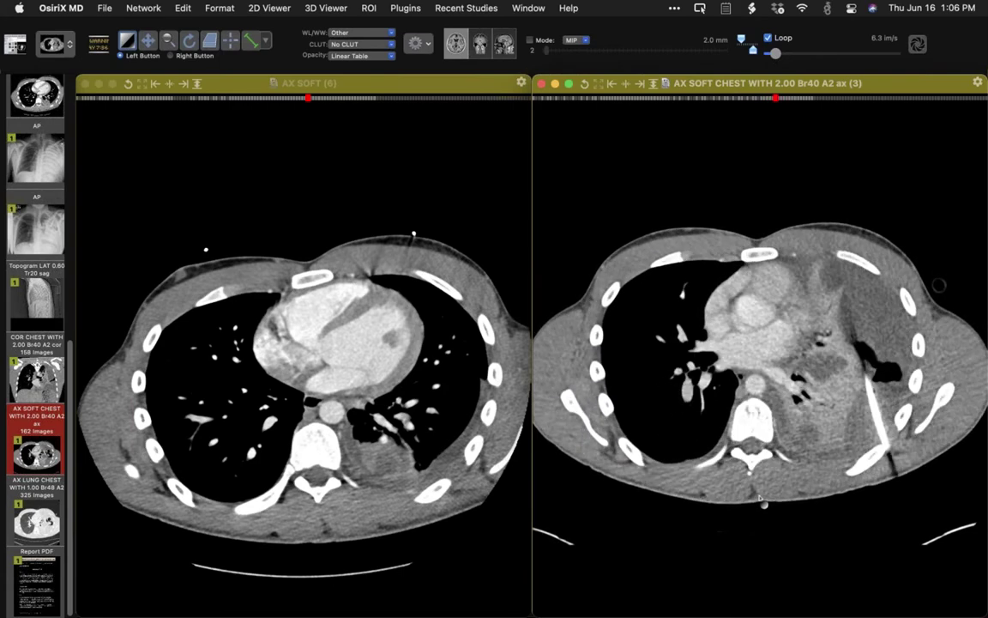
left_click_drag(55, 569, 239, 386)
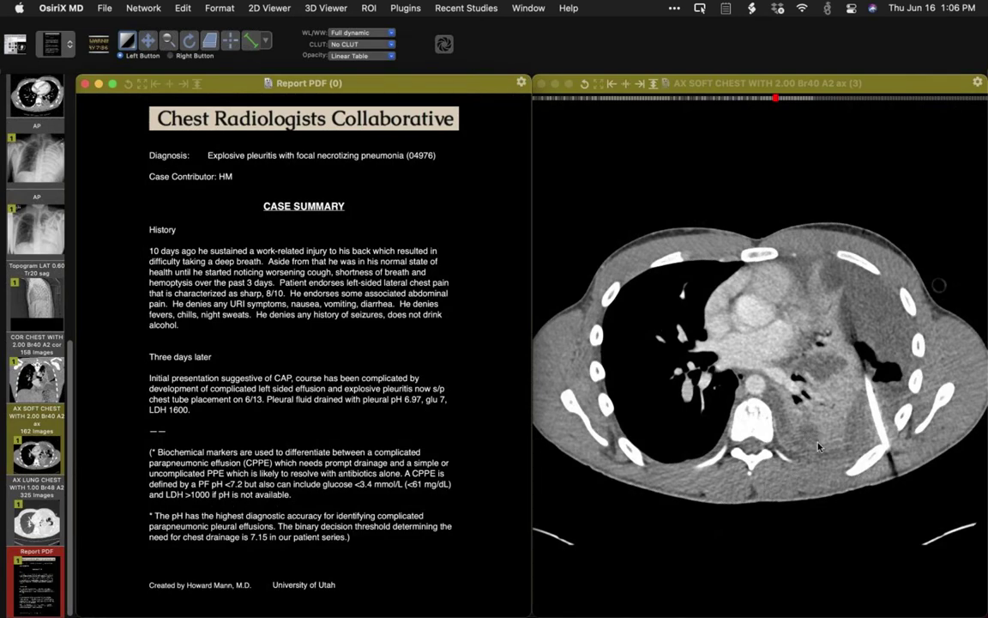
Scroll the AX SOFT CHEST CT to just below the chest tube beside the Report PDF.
left_click(719, 511)
scroll(721, 511, "up", 4)
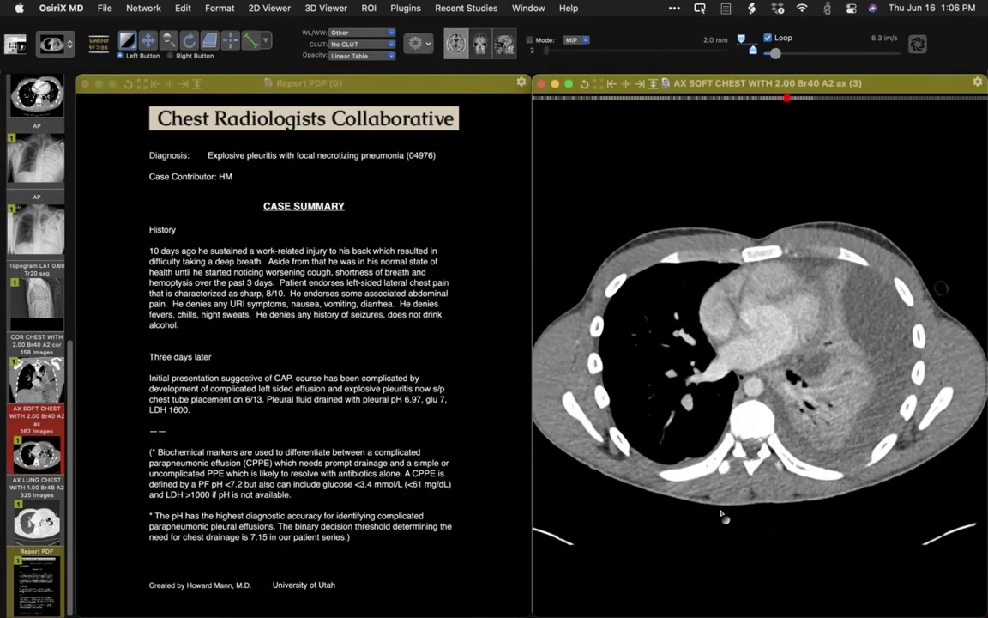
scroll(723, 512, "up", 6)
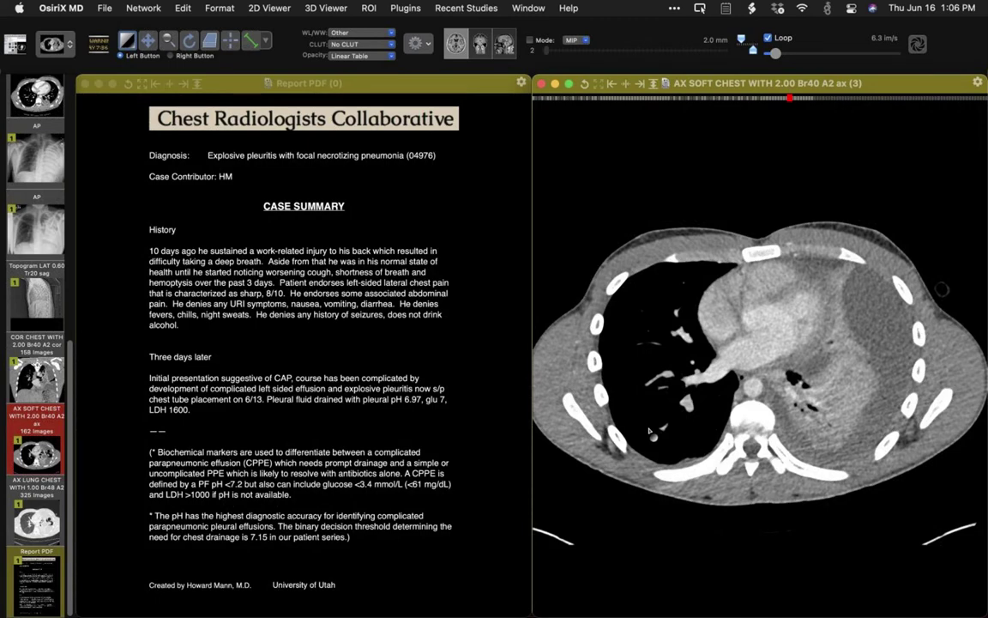
scroll(650, 430, "down", 5)
scroll(652, 429, "up", 5)
scroll(652, 429, "up", 5)
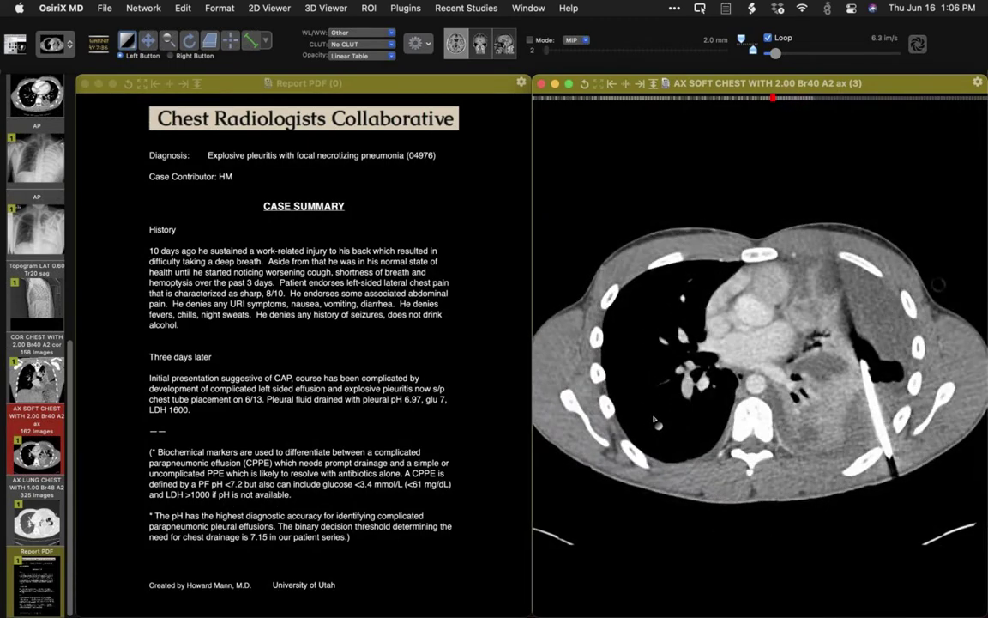
scroll(654, 420, "down", 4)
scroll(654, 420, "up", 4)
scroll(655, 420, "down", 4)
scroll(656, 420, "up", 4)
scroll(656, 422, "down", 3)
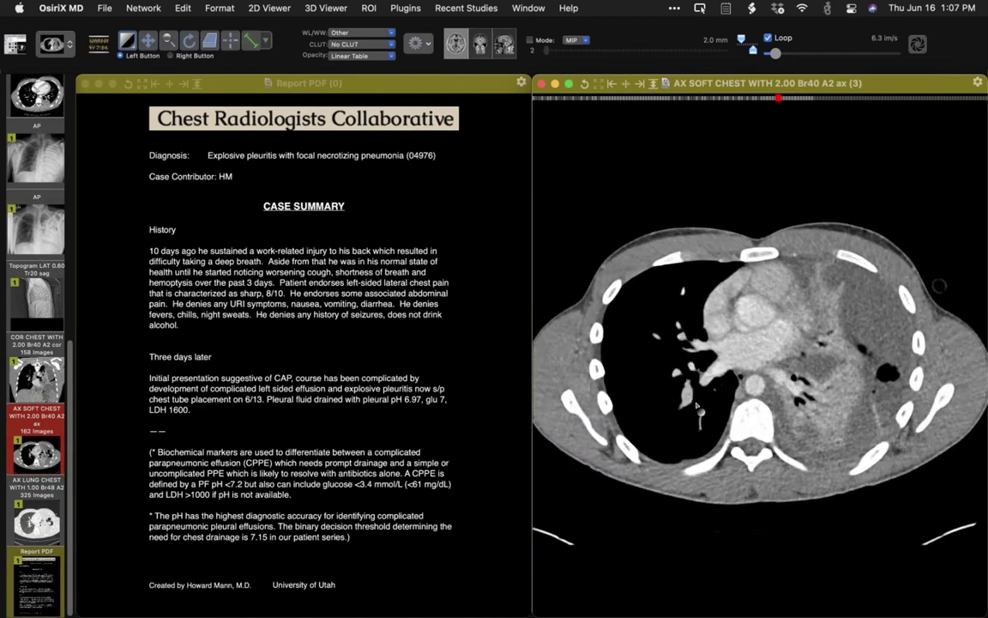
Switch the axial chest CT to the Lung window preset and scroll the upper slices.
key("4")
scroll(702, 416, "up", 10)
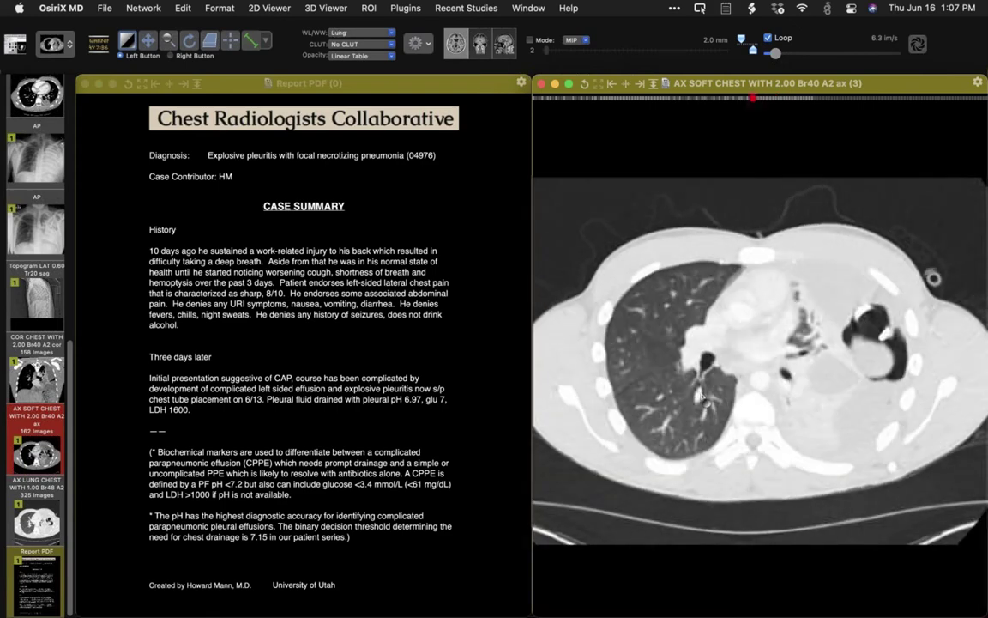
scroll(703, 385, "up", 3)
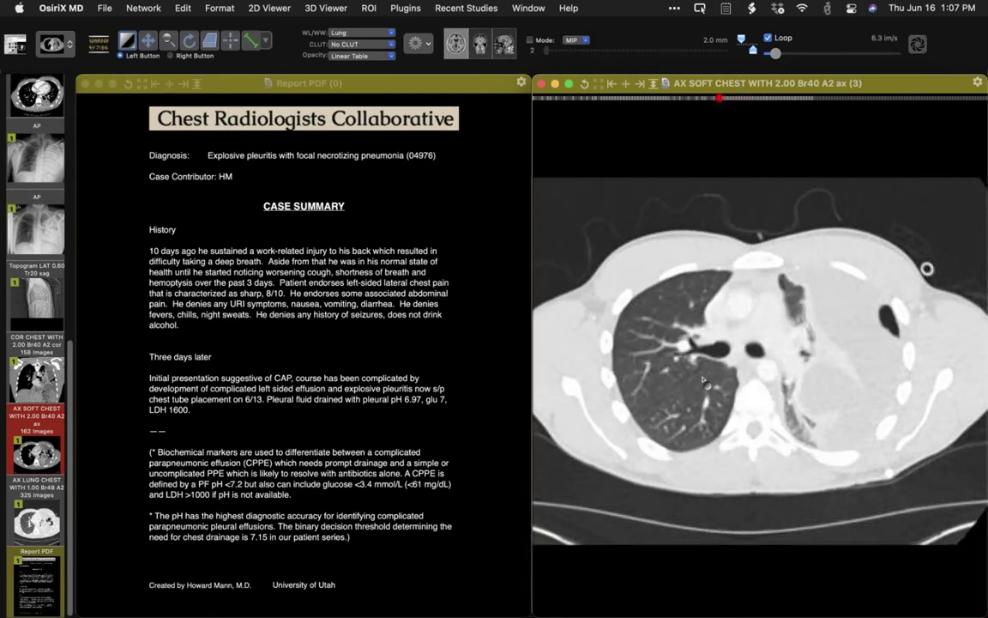
scroll(702, 380, "down", 4)
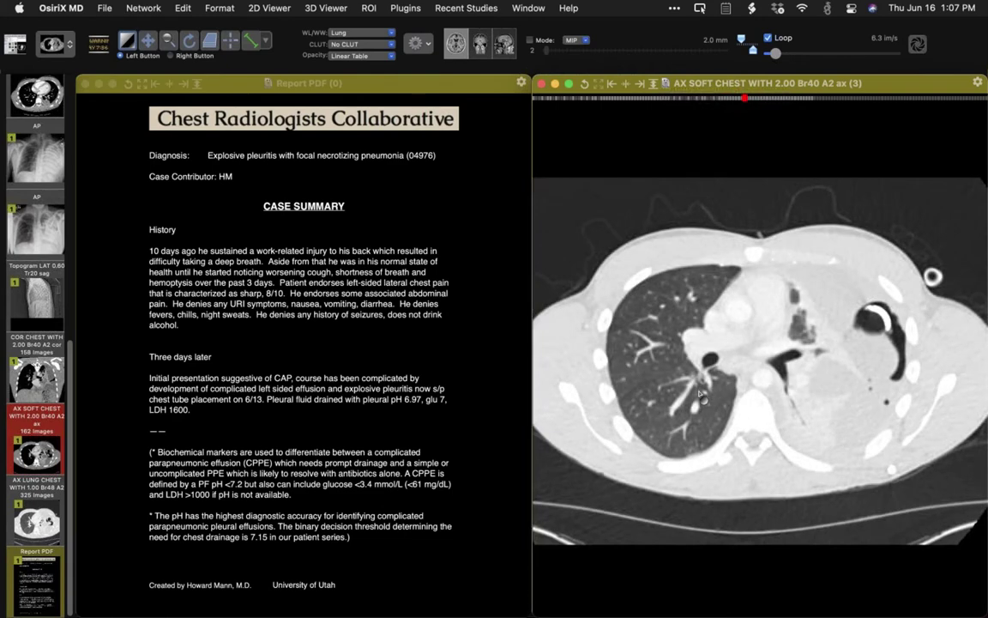
scroll(700, 394, "down", 5)
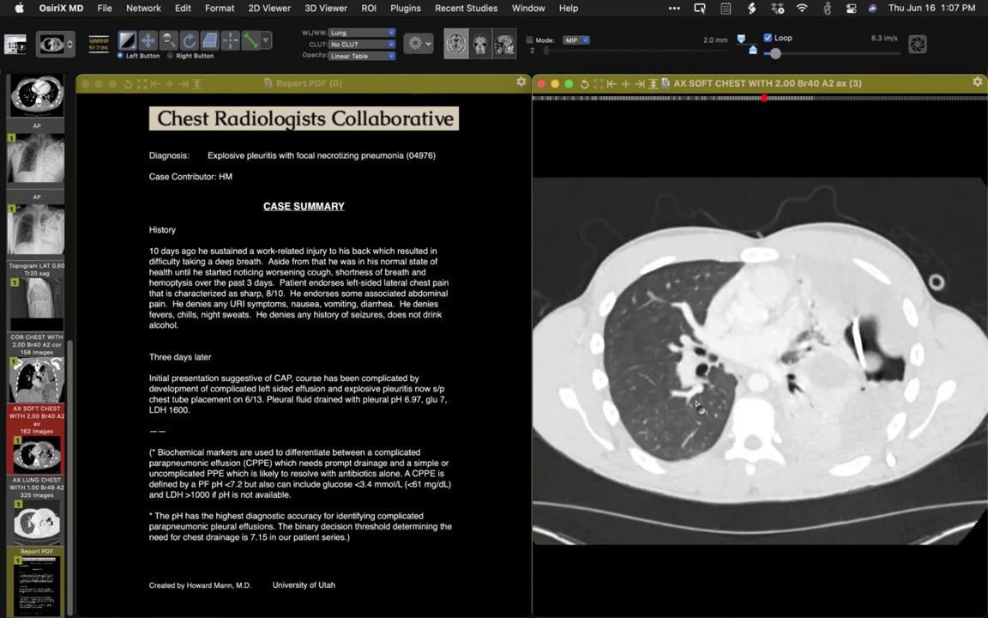
scroll(696, 406, "down", 4)
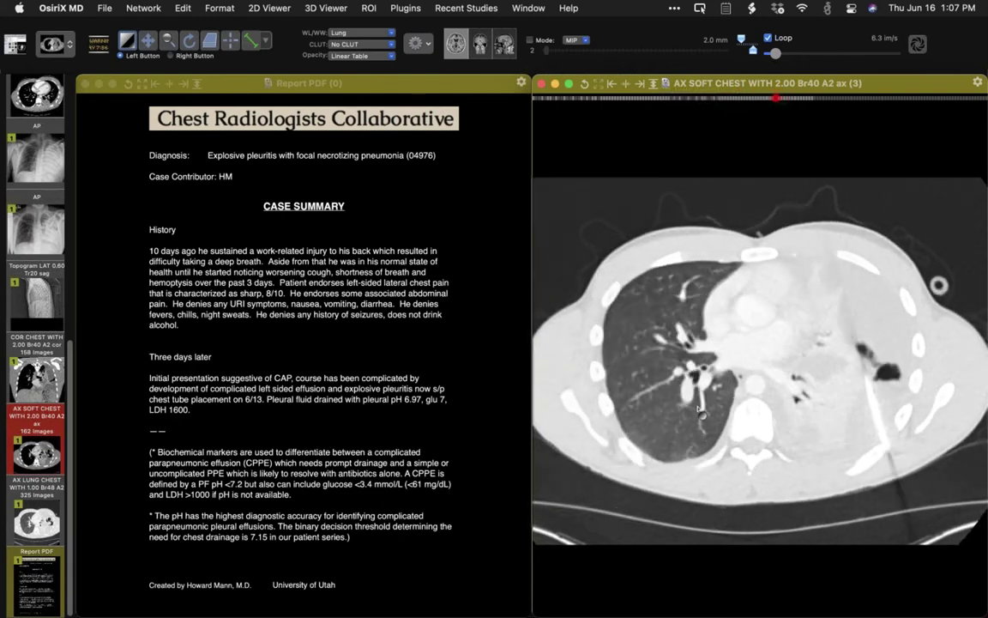
scroll(699, 414, "up", 6)
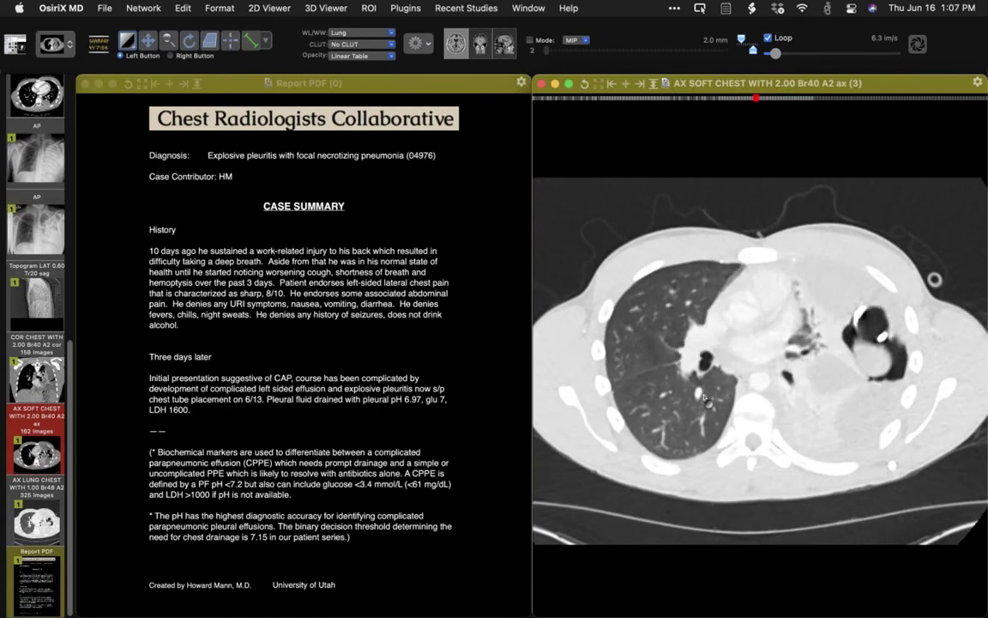
scroll(704, 398, "up", 4)
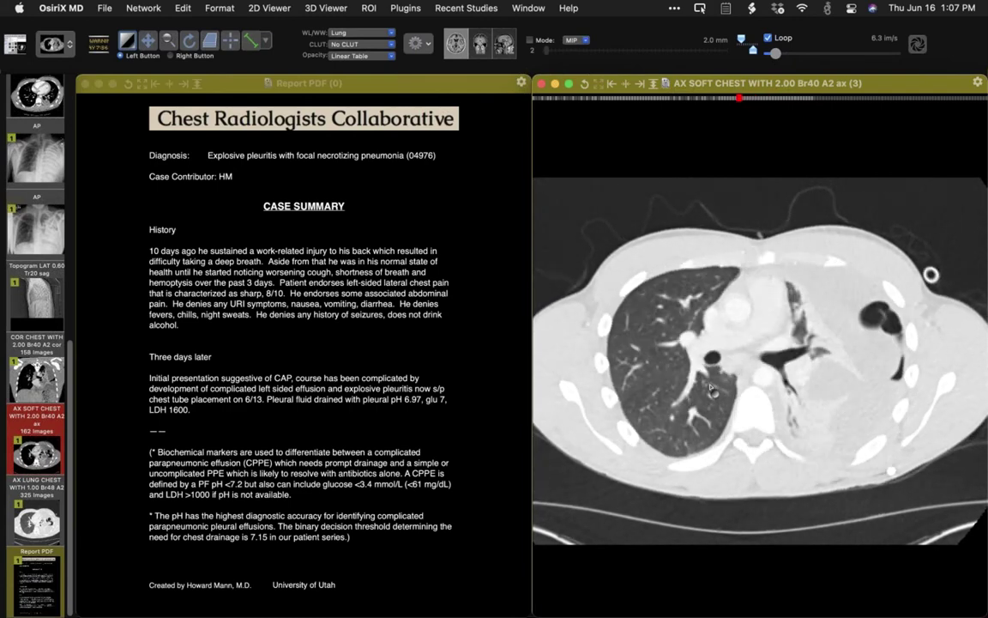
Finish reviewing the upper lung slices and return to the Documents DB browser.
scroll(710, 391, "down", 4)
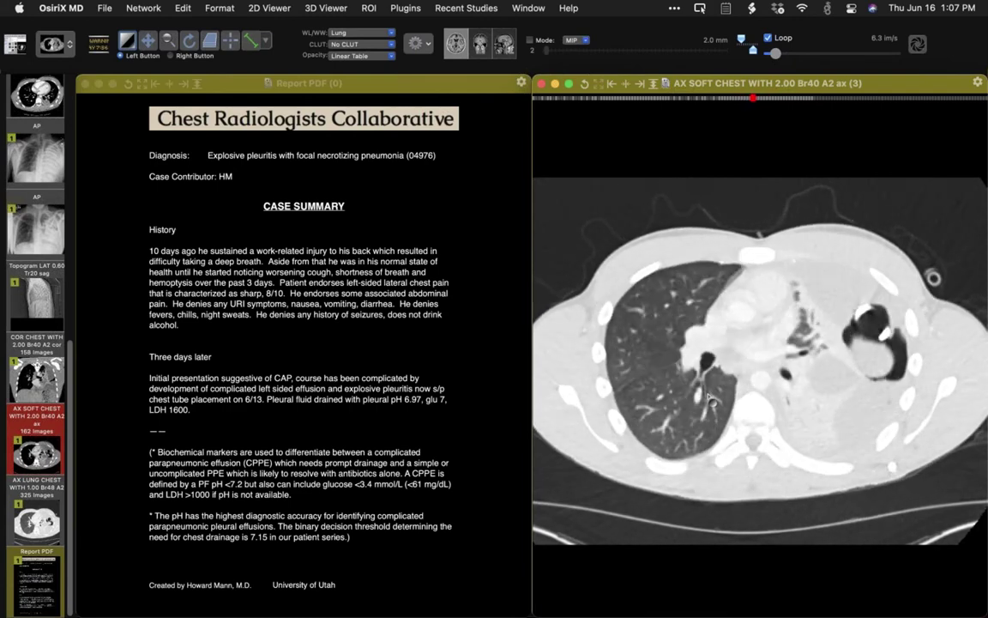
scroll(710, 397, "up", 12)
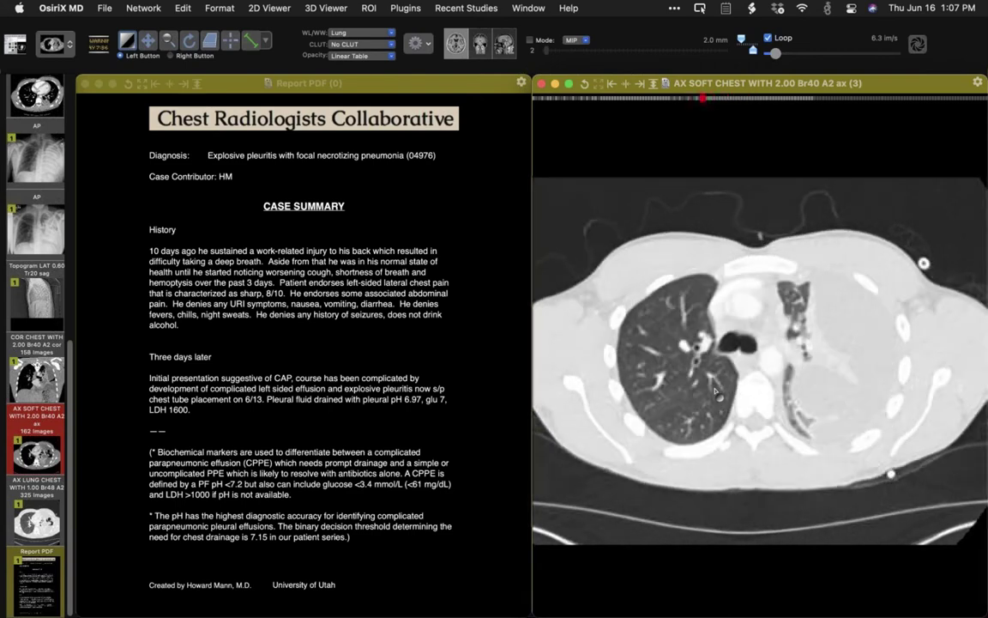
scroll(715, 392, "down", 10)
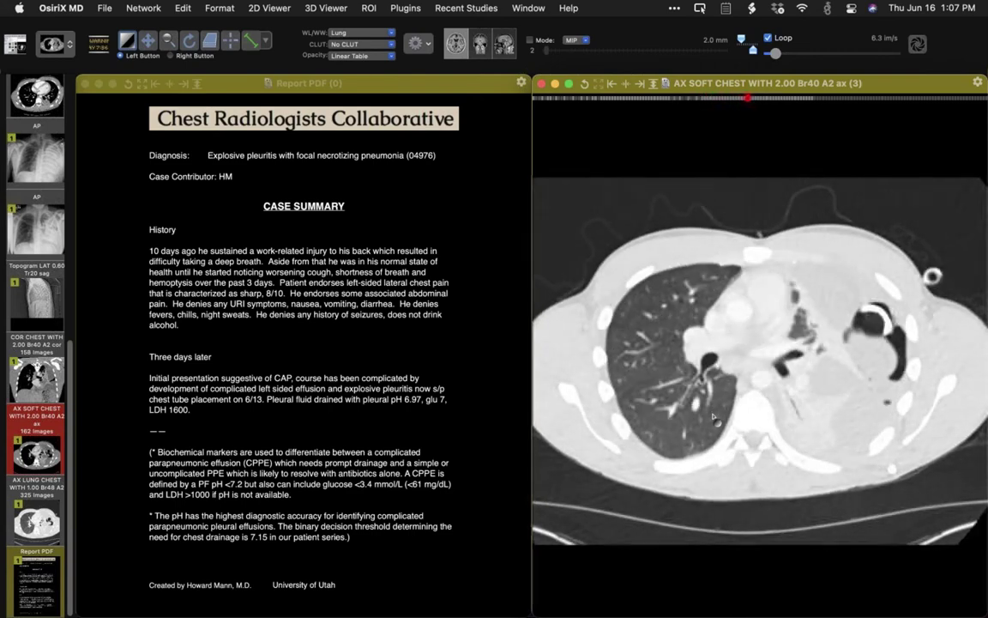
scroll(713, 418, "down", 4)
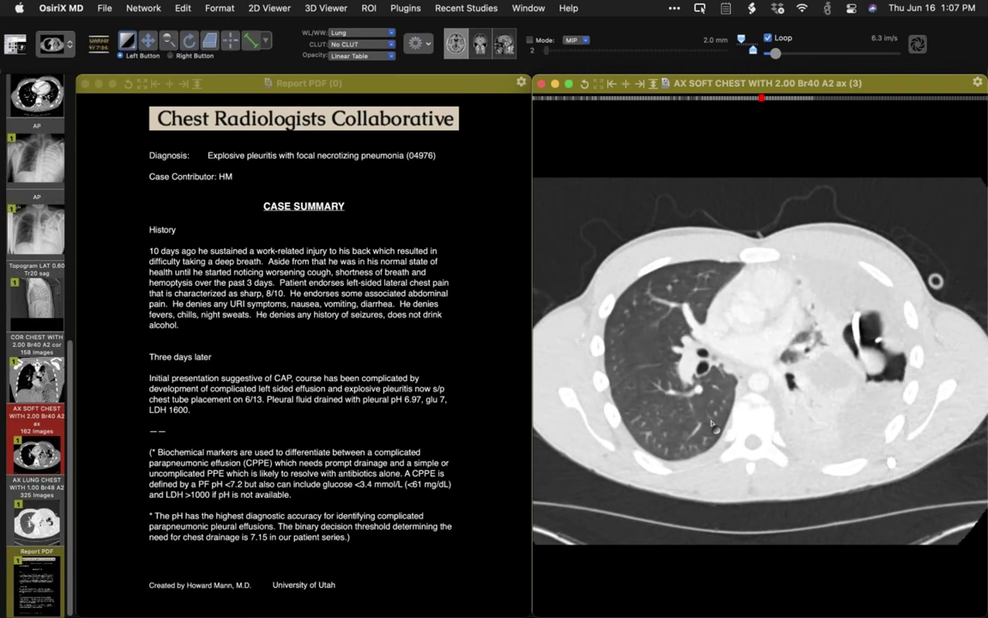
scroll(712, 424, "up", 5)
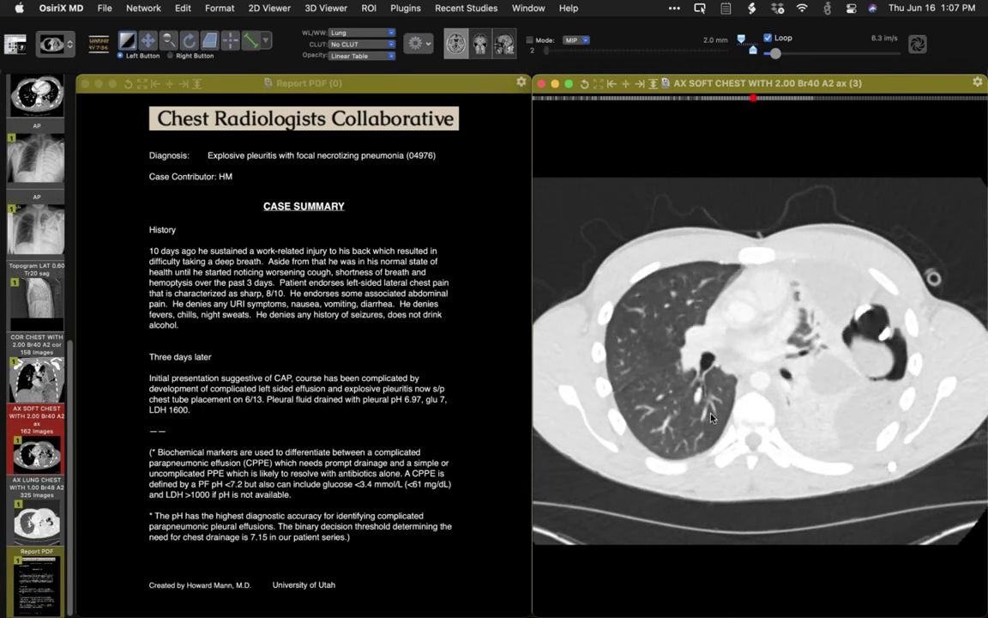
scroll(711, 418, "down", 5)
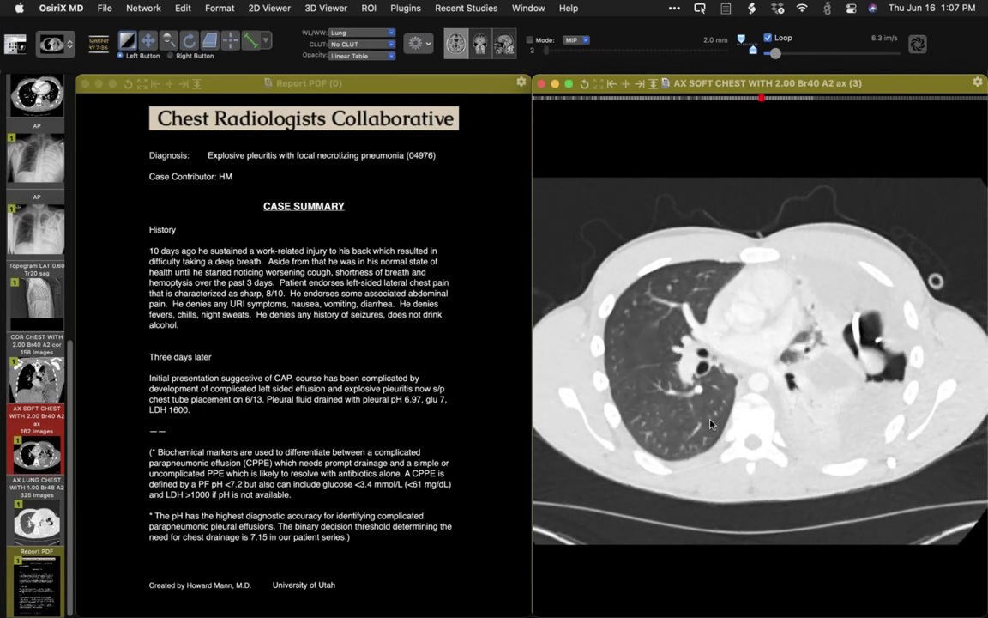
scroll(711, 423, "up", 5)
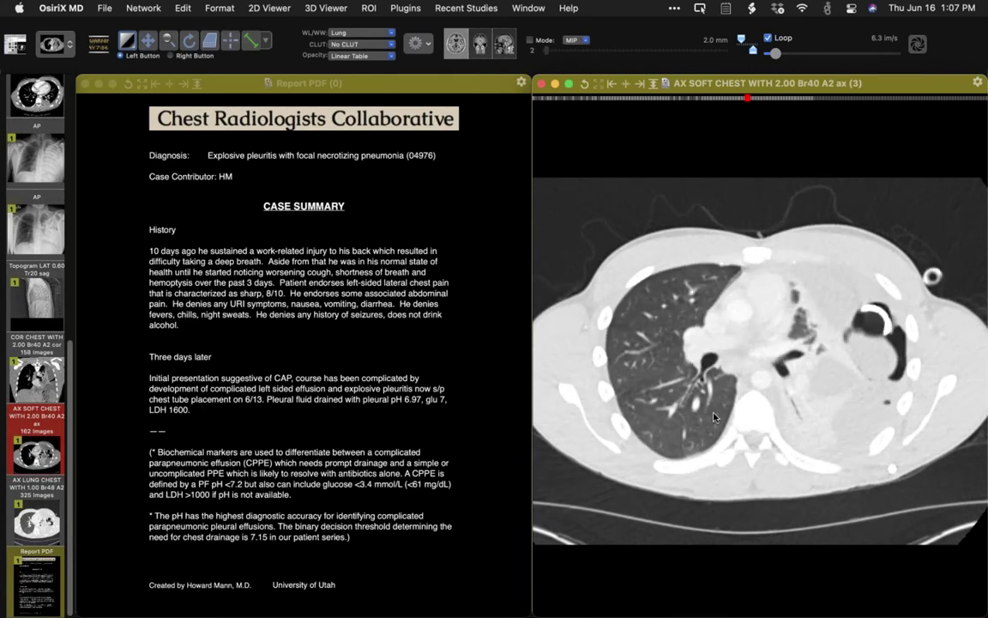
scroll(712, 420, "down", 4)
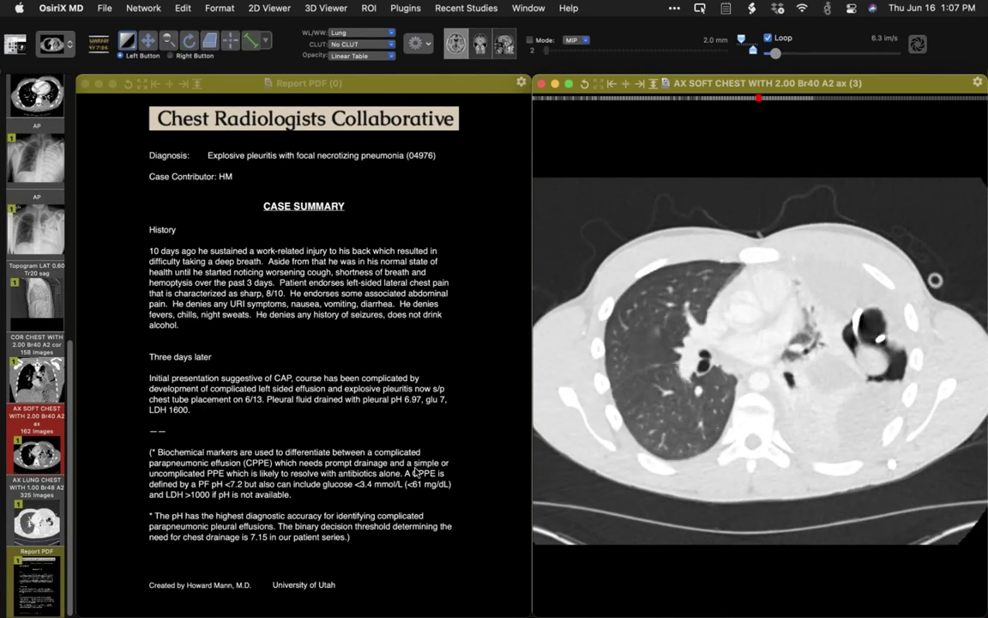
left_click(16, 44)
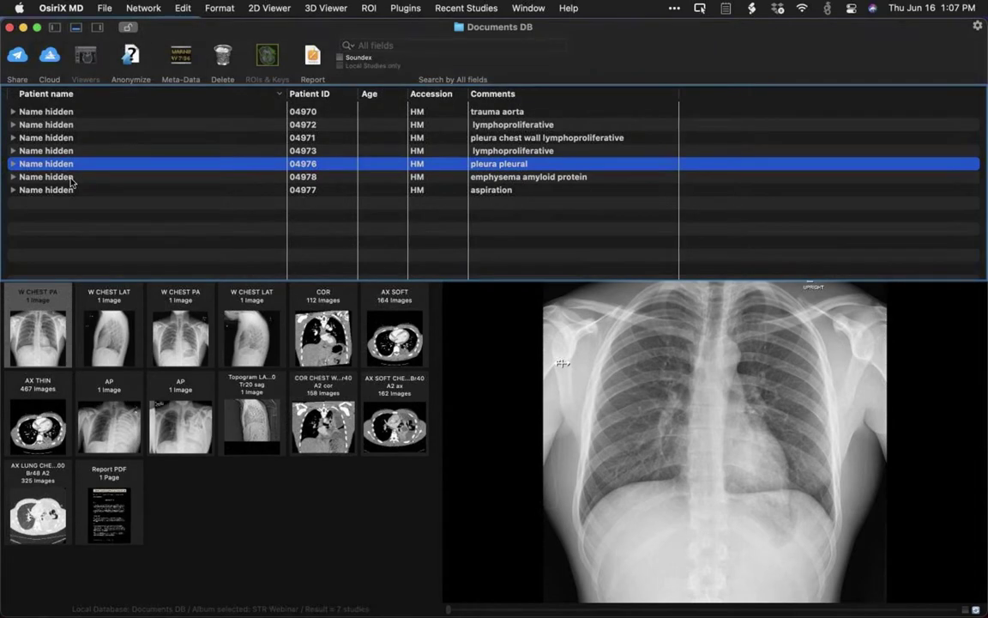
Open the 04978 emphysema amyloid protein study's Body 2.0 axial CT (169 images).
left_click(72, 178)
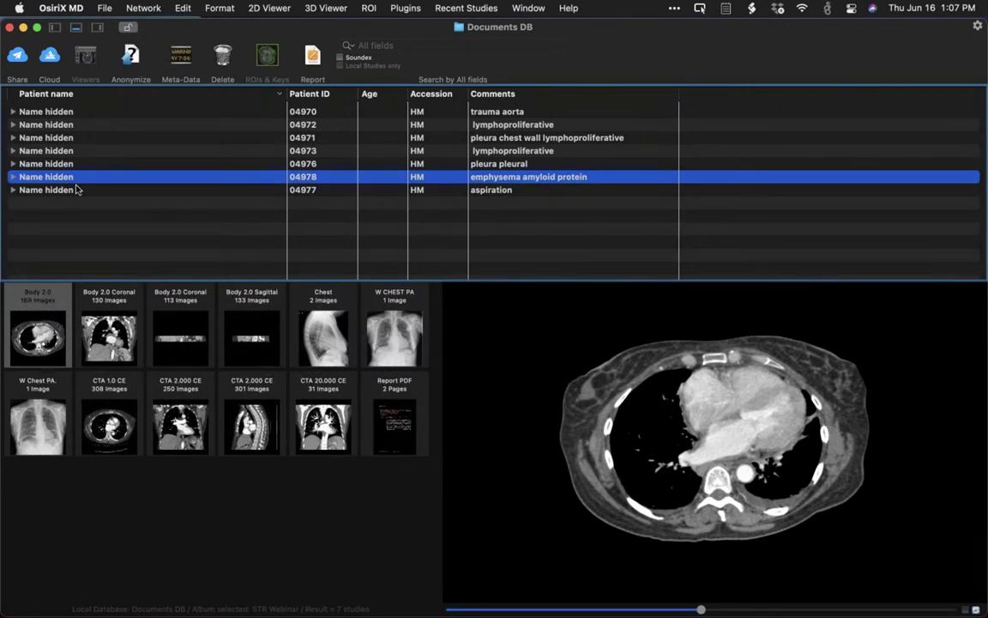
double_click(33, 352)
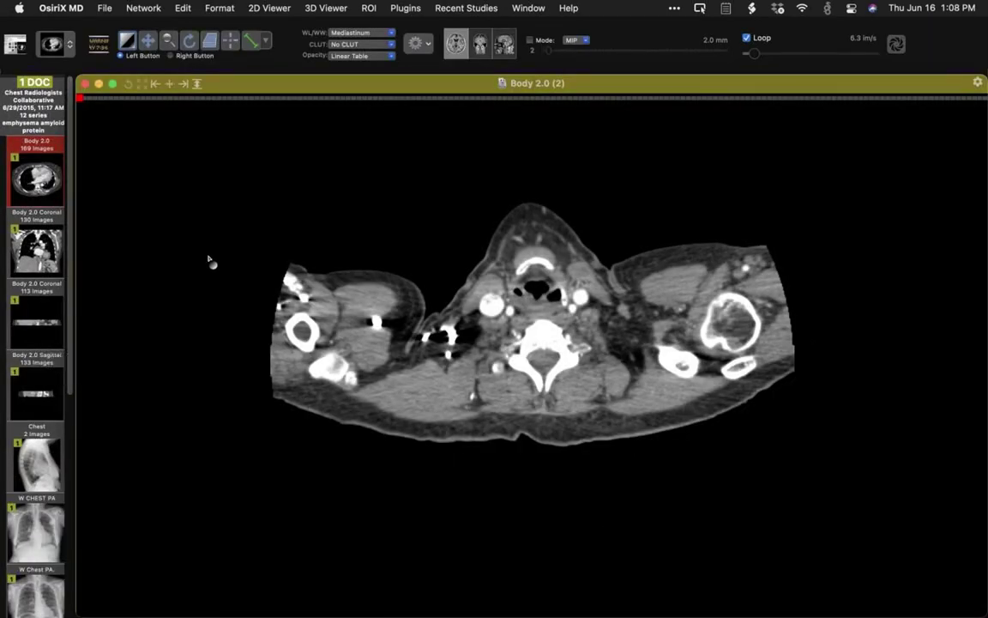
Advance Body 2.0 to the upper-chest slices and load CTA 1.0 CE into a second viewer beside it.
scroll(207, 267, "down", 4)
scroll(206, 267, "down", 9)
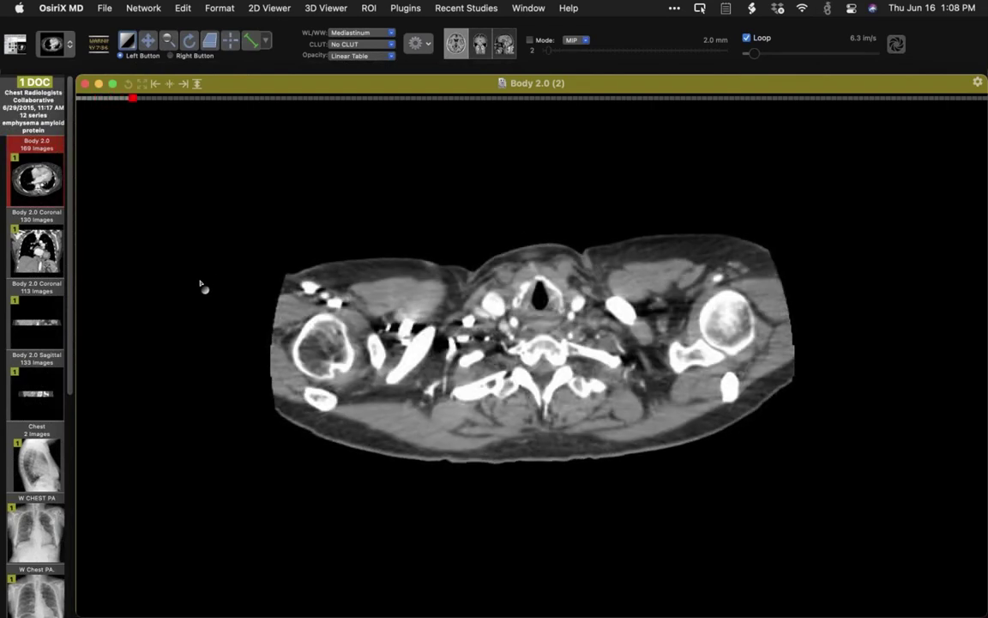
scroll(203, 287, "down", 4)
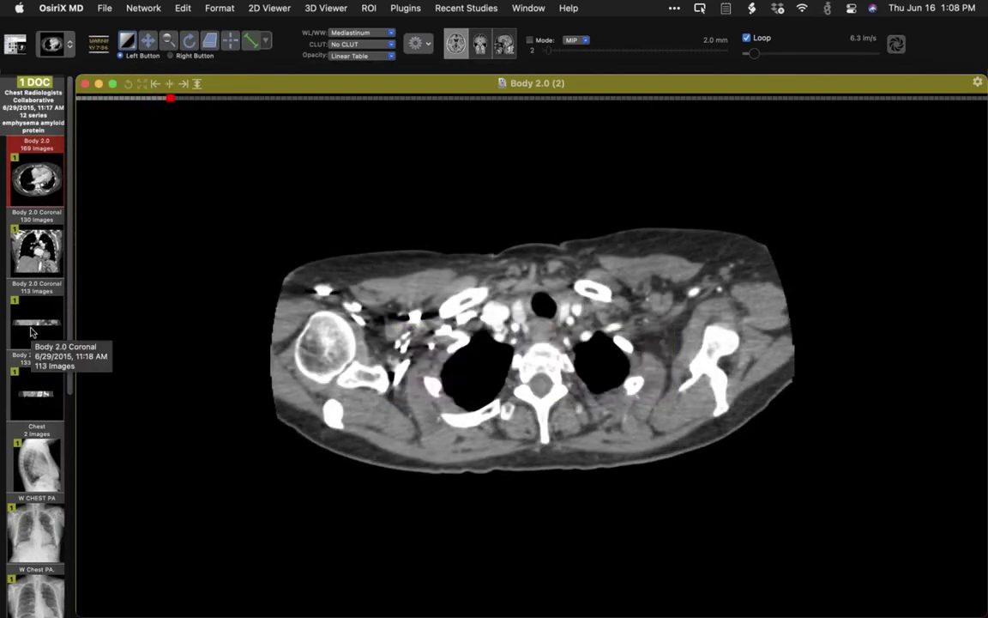
scroll(31, 331, "down", 2)
scroll(31, 331, "down", 10)
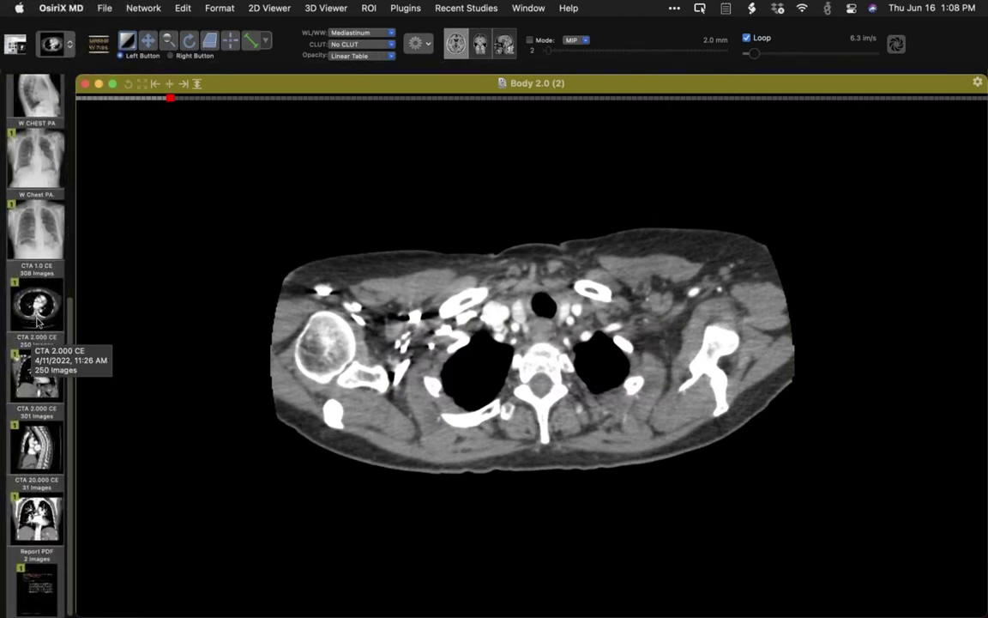
left_click(53, 307)
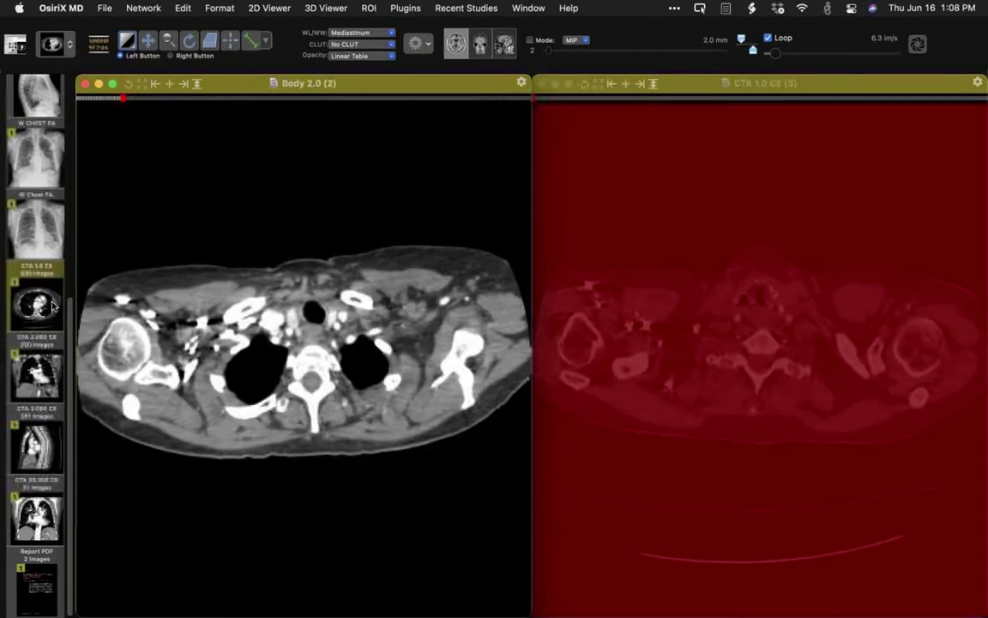
Finish loading CTA 1.0 CE into the second viewer and page down through the slices.
left_click(91, 286)
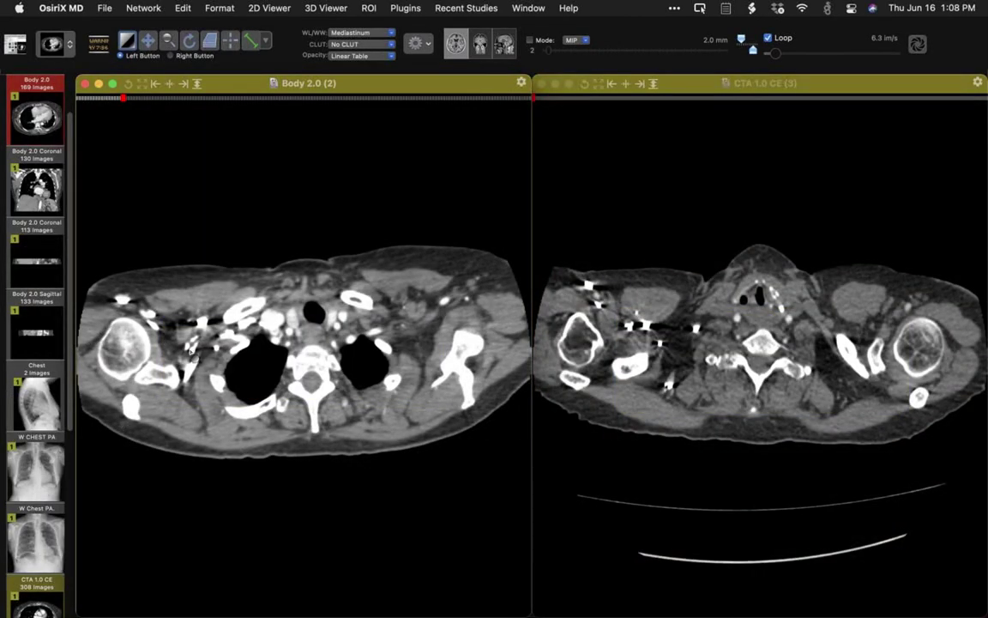
scroll(191, 357, "down", 15)
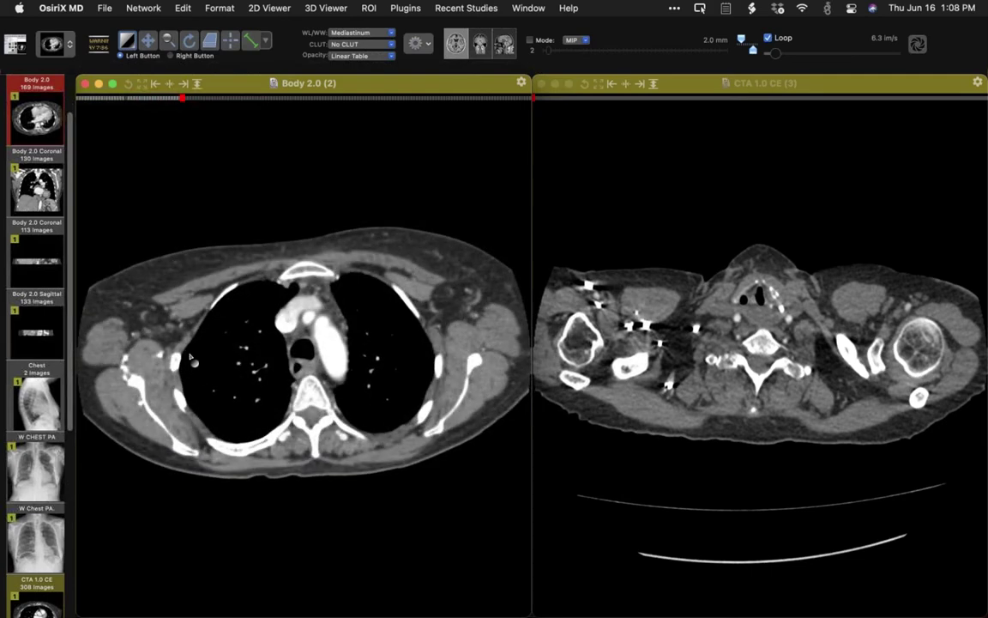
scroll(190, 357, "down", 14)
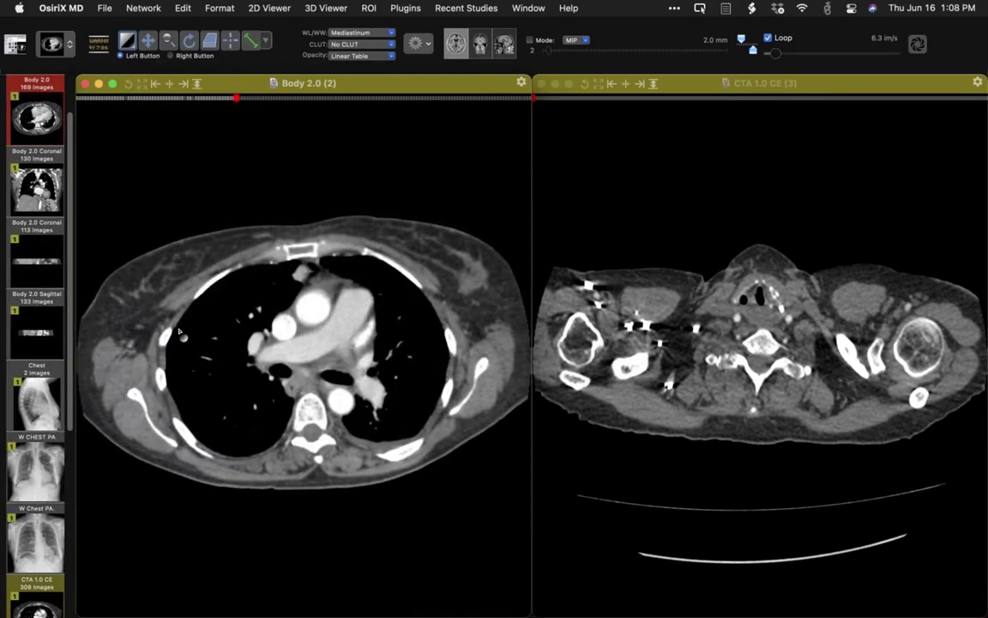
scroll(179, 331, "down", 7)
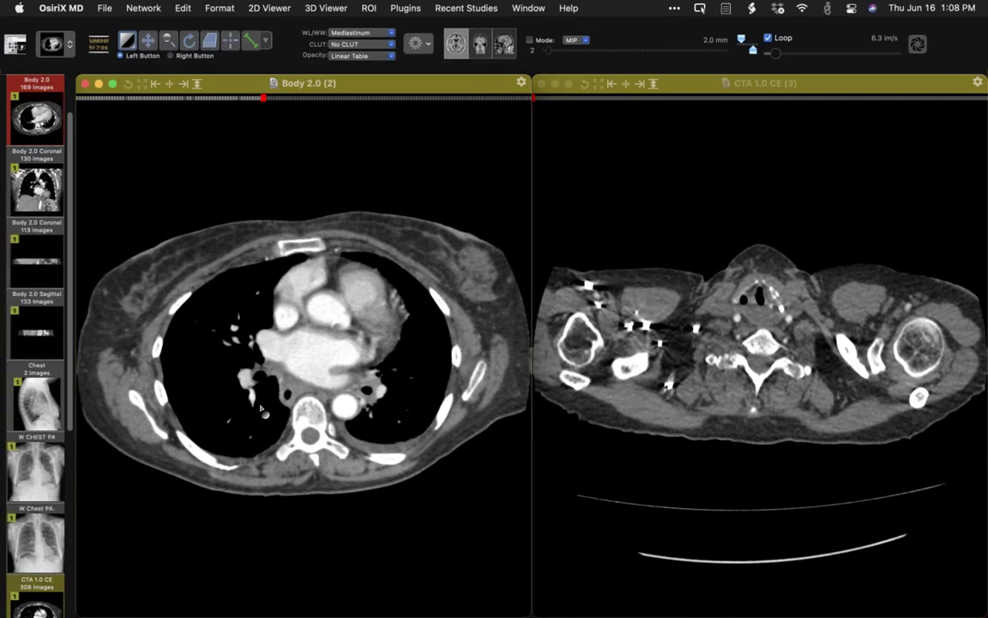
Page CTA 1.0 CE down to the lung bases and apply the Lung window preset.
left_click(623, 393)
scroll(617, 429, "down", 10)
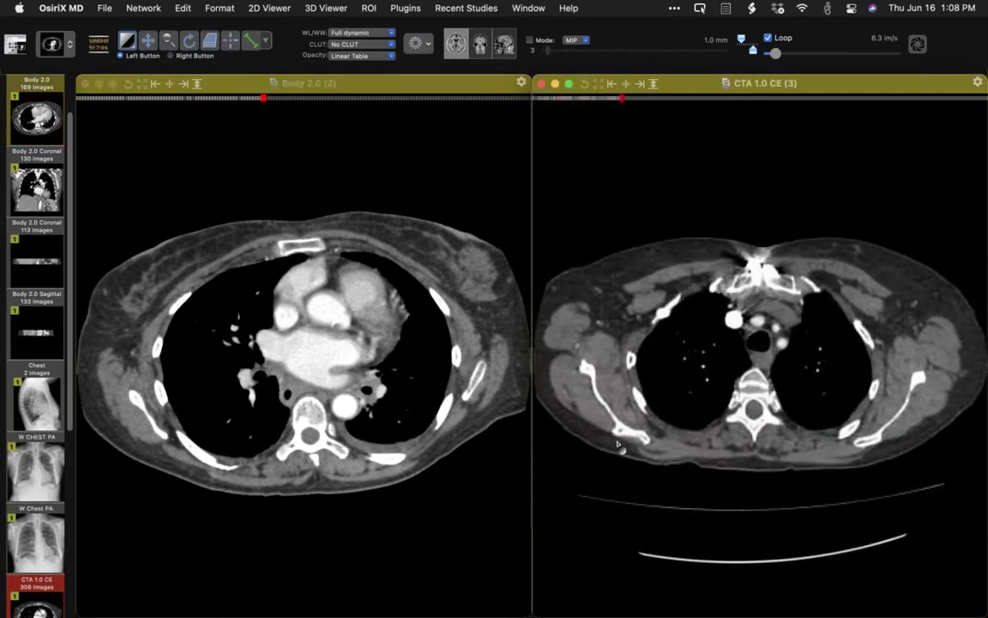
scroll(612, 464, "down", 10)
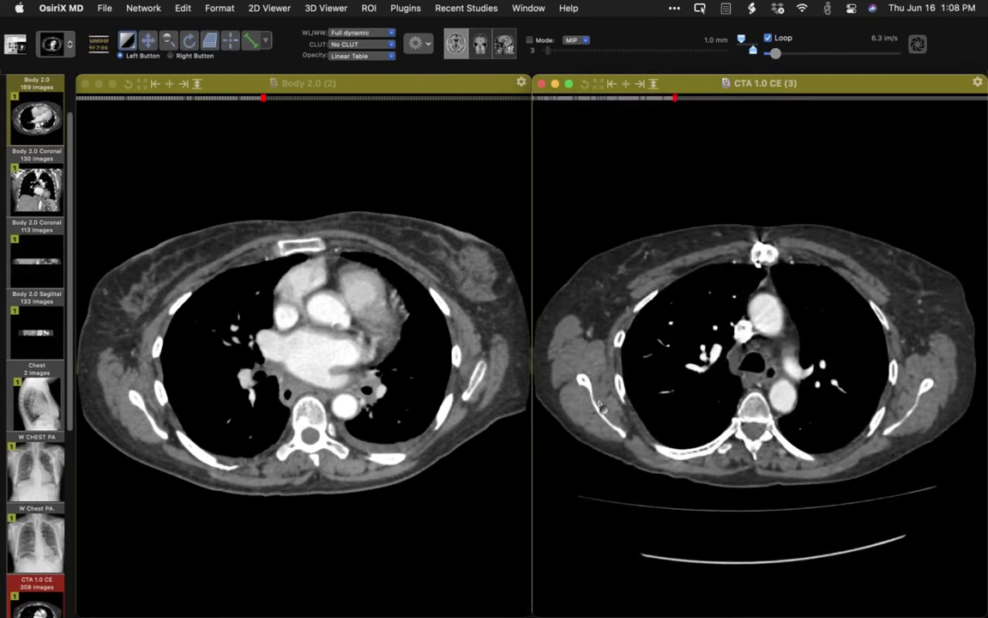
scroll(596, 437, "down", 4)
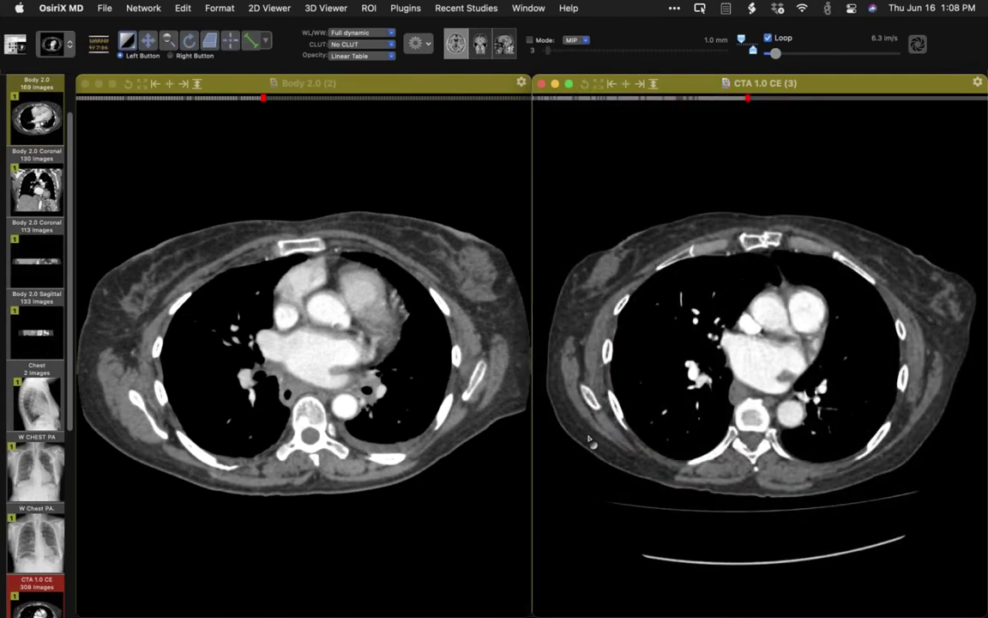
key("4")
Apply the Lung window preset to Body 2.0 and settle it on a heart-level slice.
left_click(336, 432)
key("4")
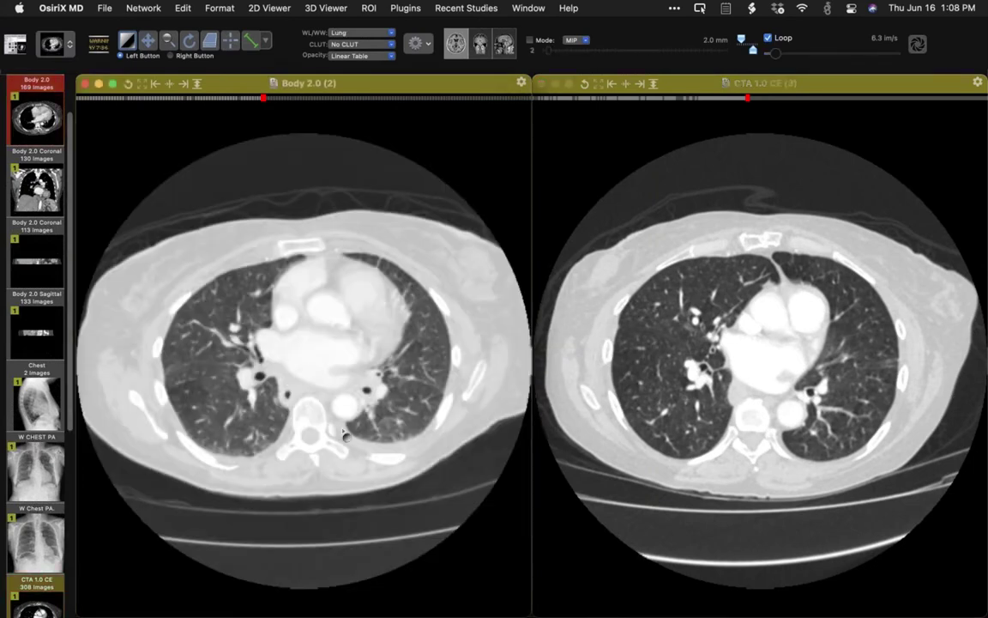
scroll(674, 386, "down", 15)
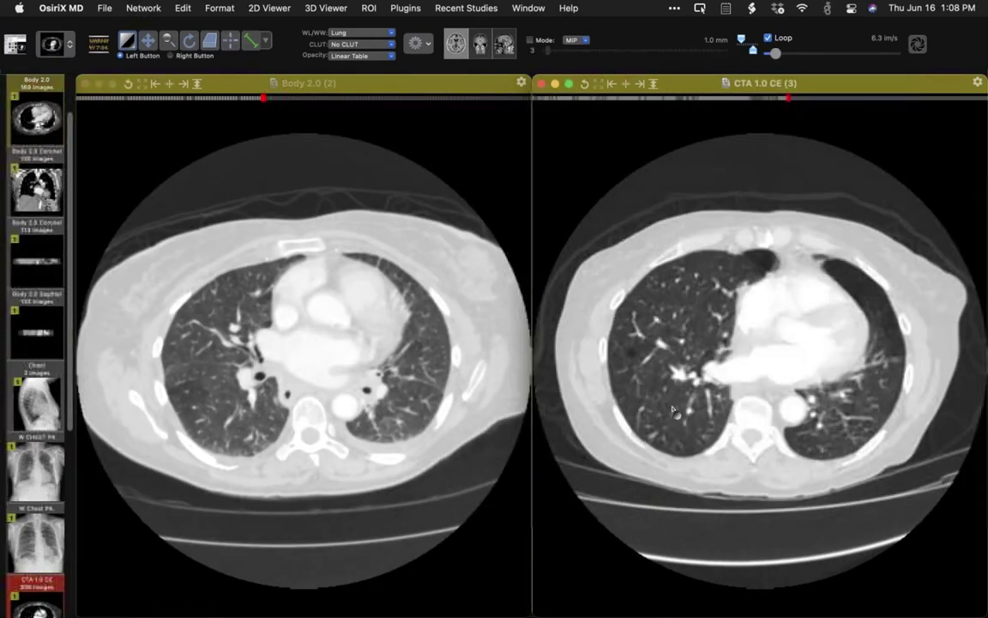
scroll(666, 438, "up", 5)
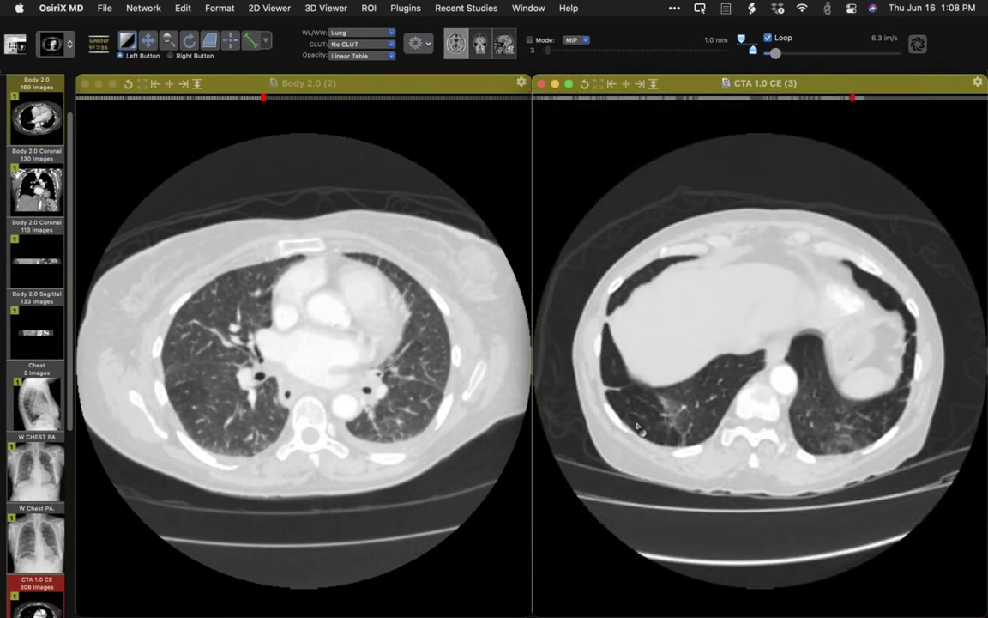
scroll(643, 452, "down", 10)
scroll(639, 457, "up", 5)
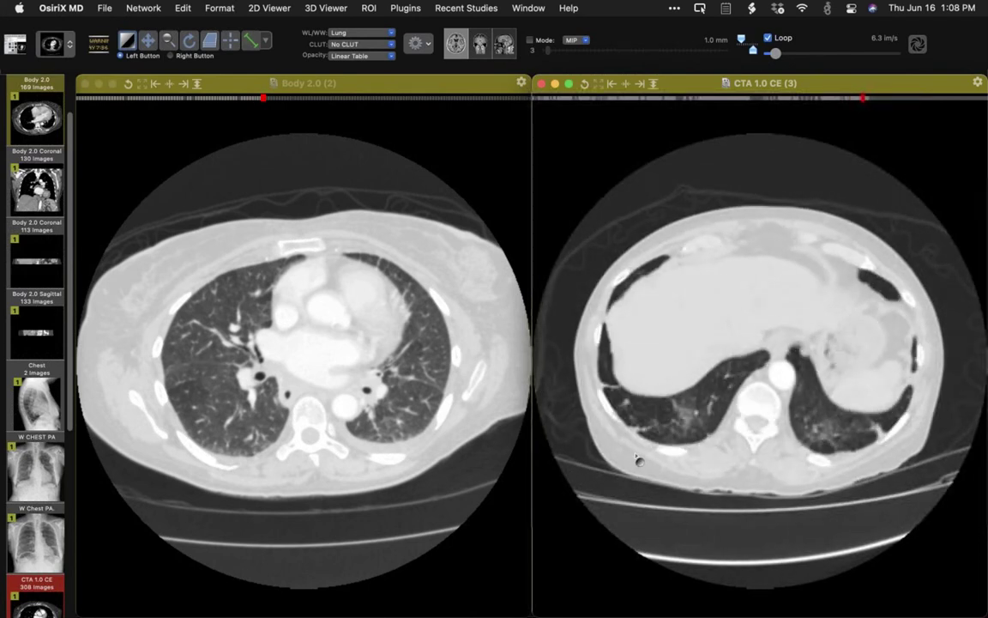
scroll(639, 457, "up", 5)
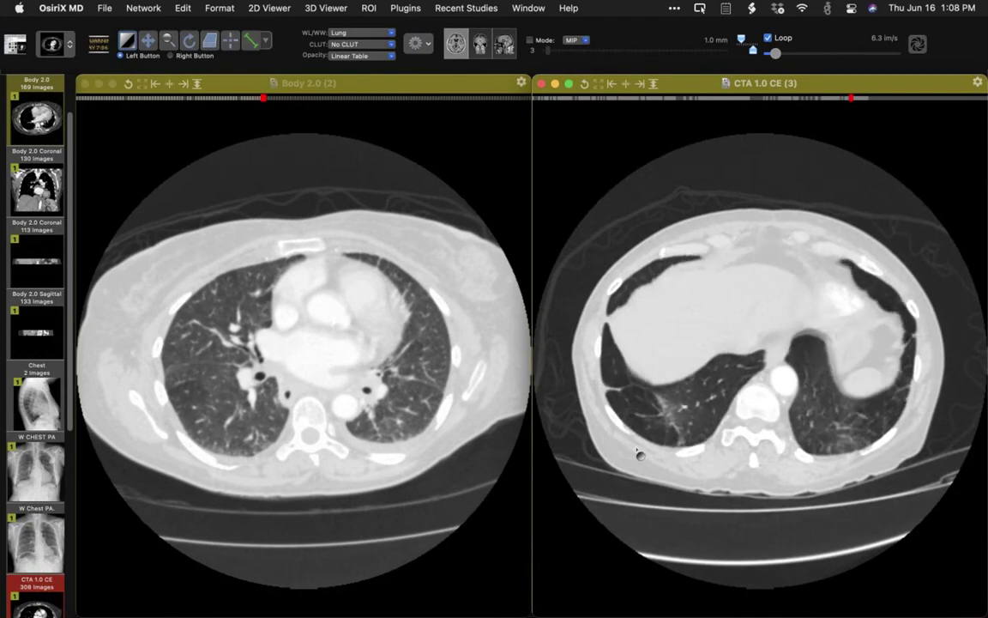
Show the CTA 1.0 CE lung-window series full screen, scrolling up, then down to the lung bases.
double_click(643, 456)
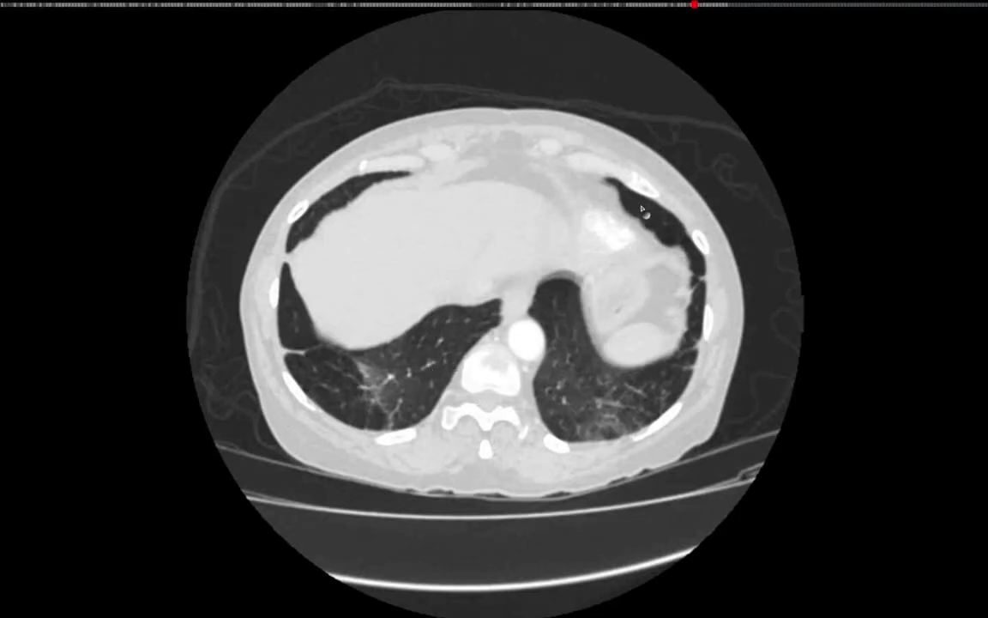
scroll(629, 367, "up", 10)
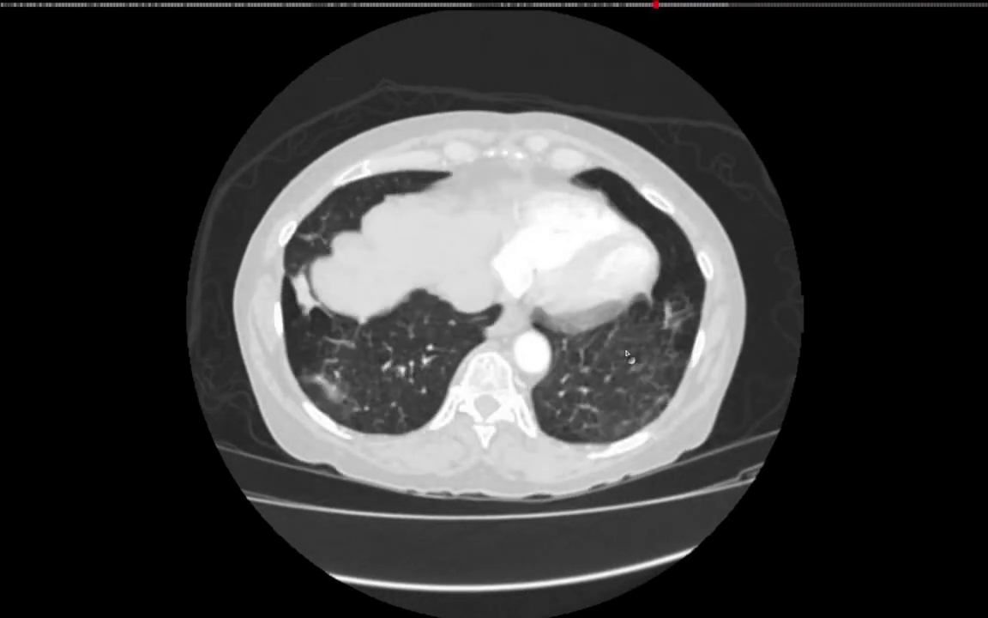
scroll(629, 345, "up", 6)
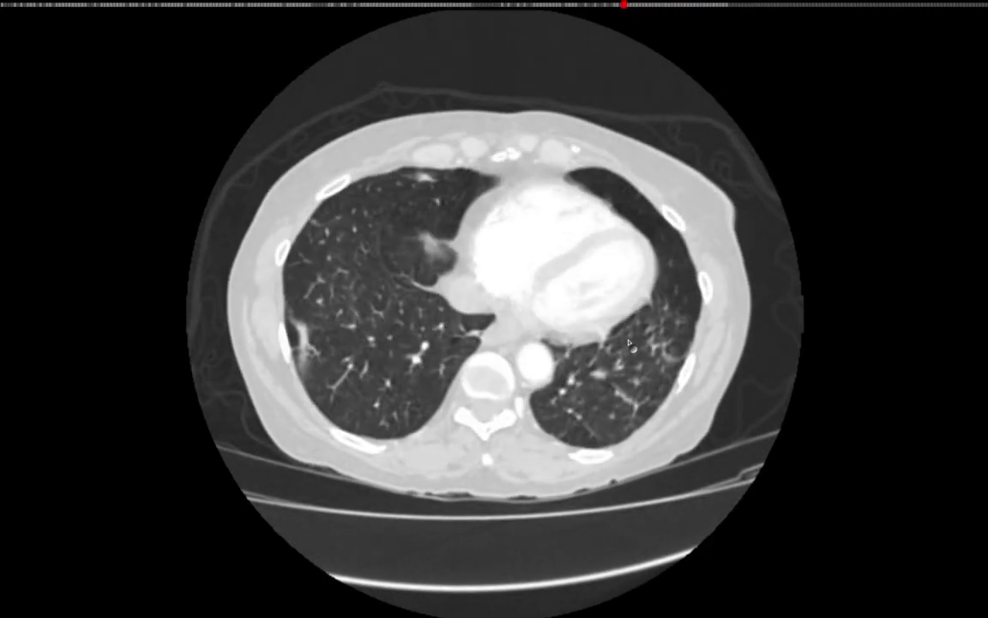
scroll(629, 334, "up", 3)
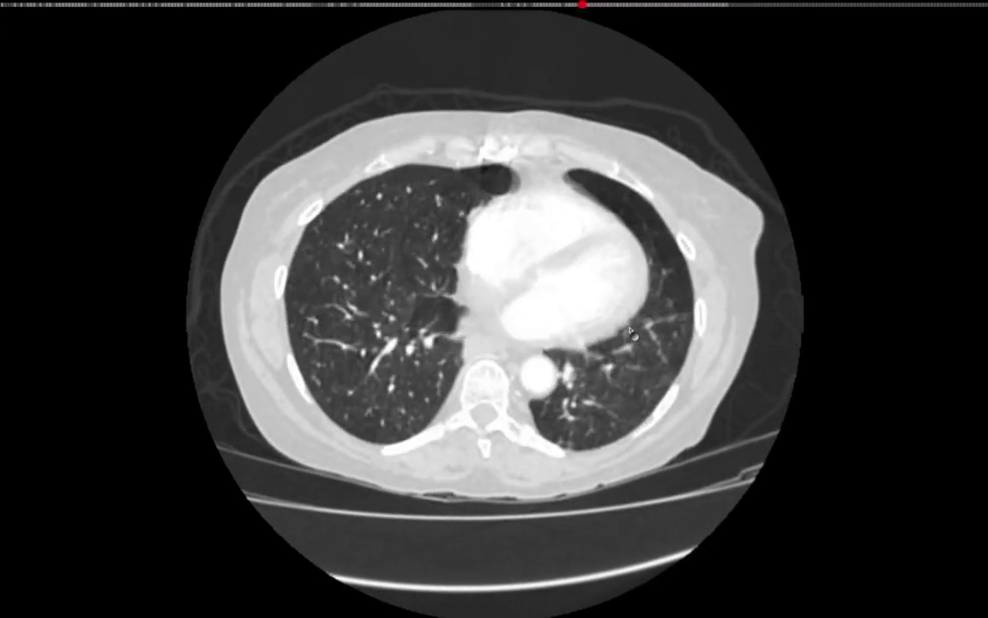
scroll(598, 247, "up", 4)
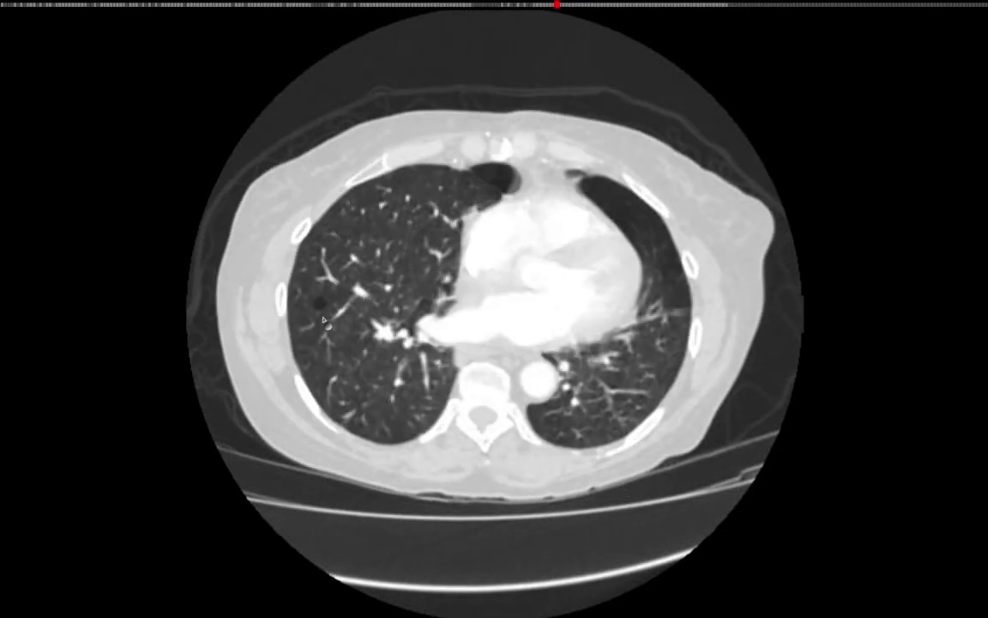
scroll(336, 352, "up", 3)
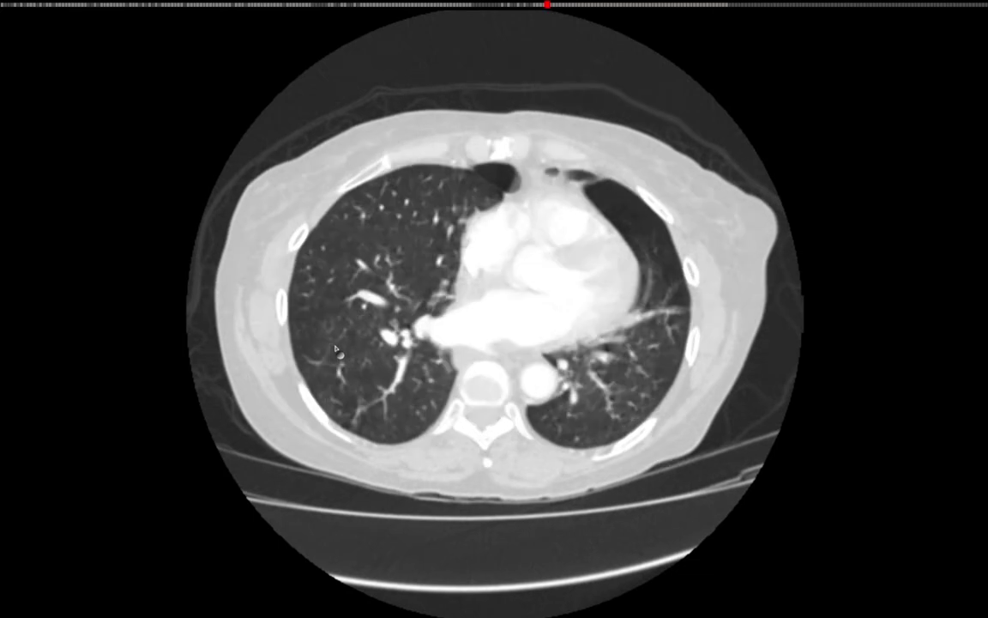
scroll(336, 352, "down", 5)
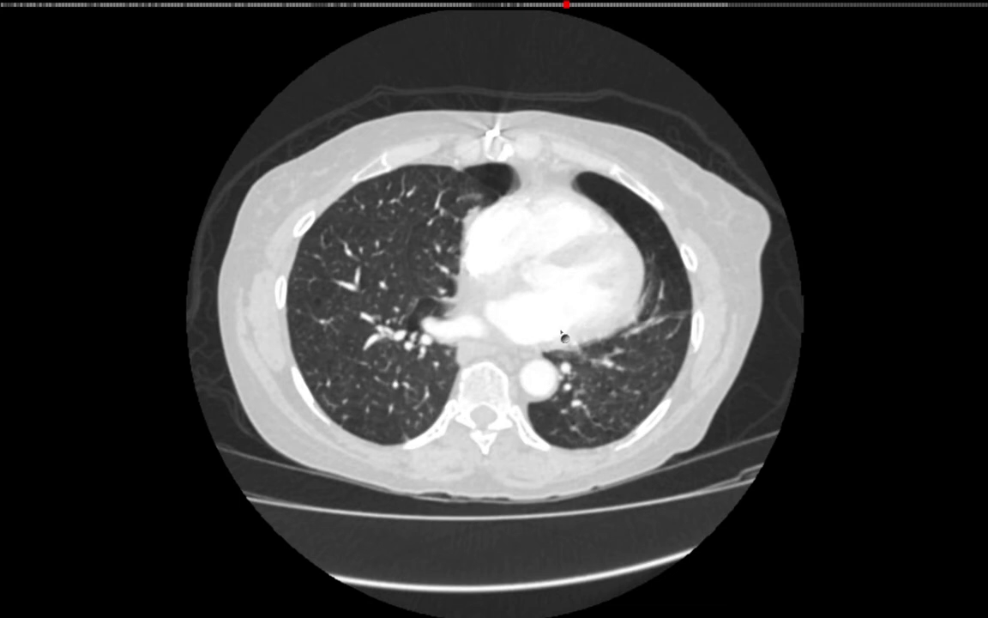
scroll(563, 336, "down", 10)
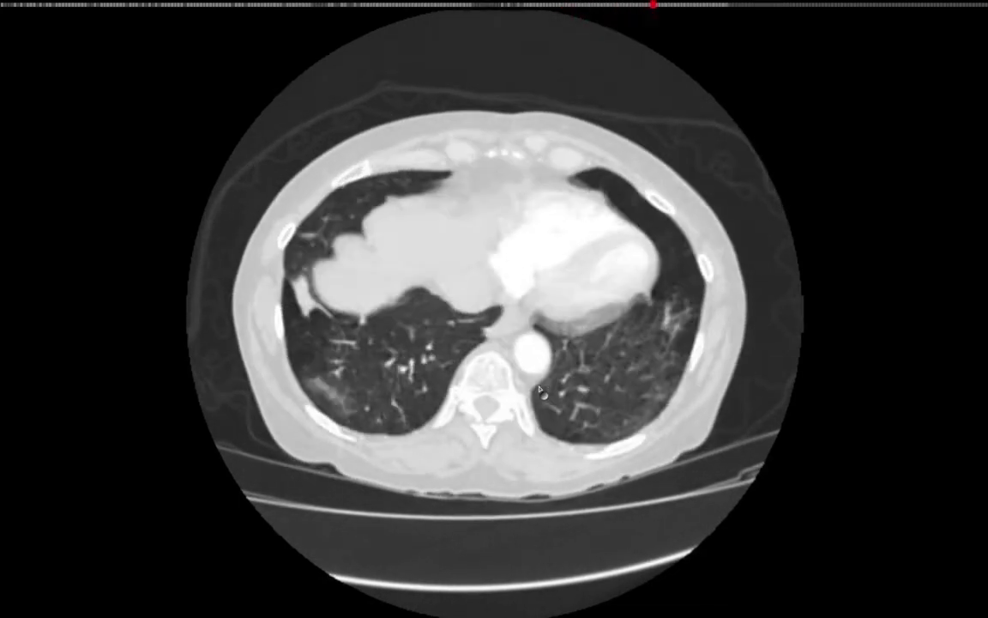
scroll(541, 392, "down", 5)
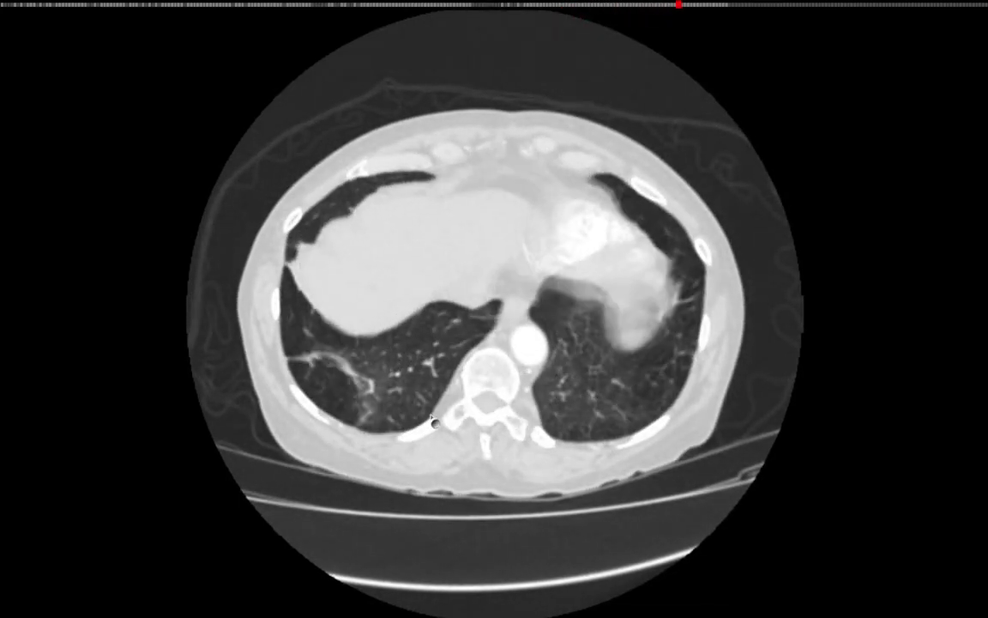
scroll(423, 436, "down", 4)
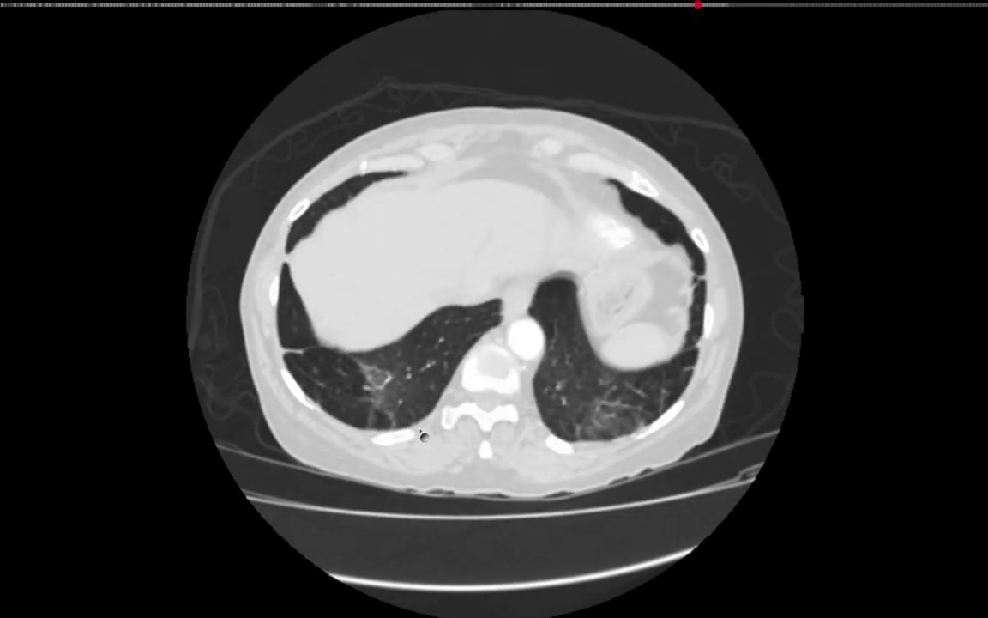
scroll(428, 428, "down", 2)
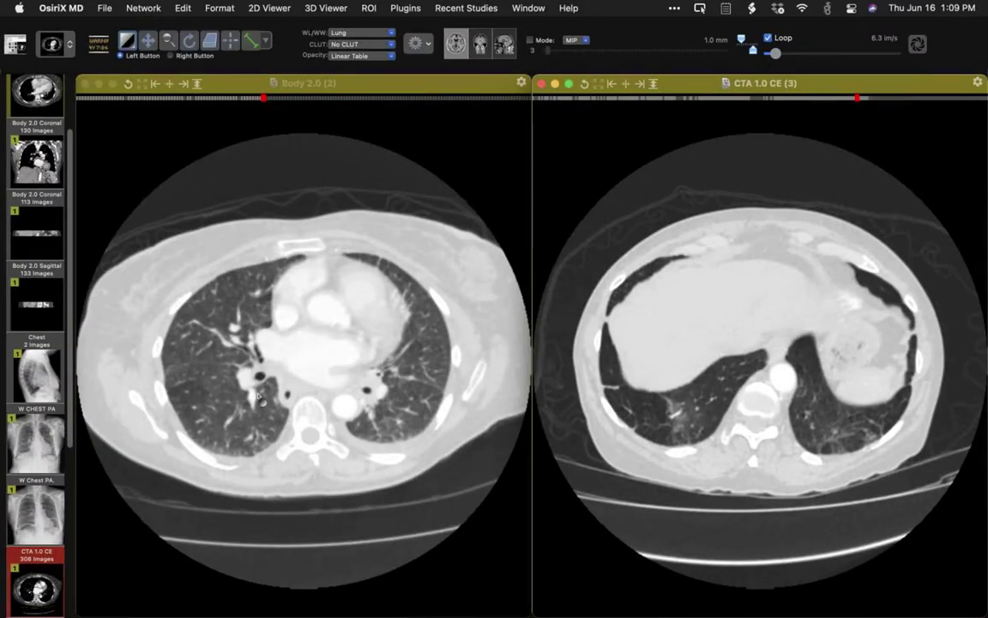
Reactivate the left Body 2.0 viewer and nudge its slices back and forth.
left_click(234, 359)
scroll(255, 418, "down", 4)
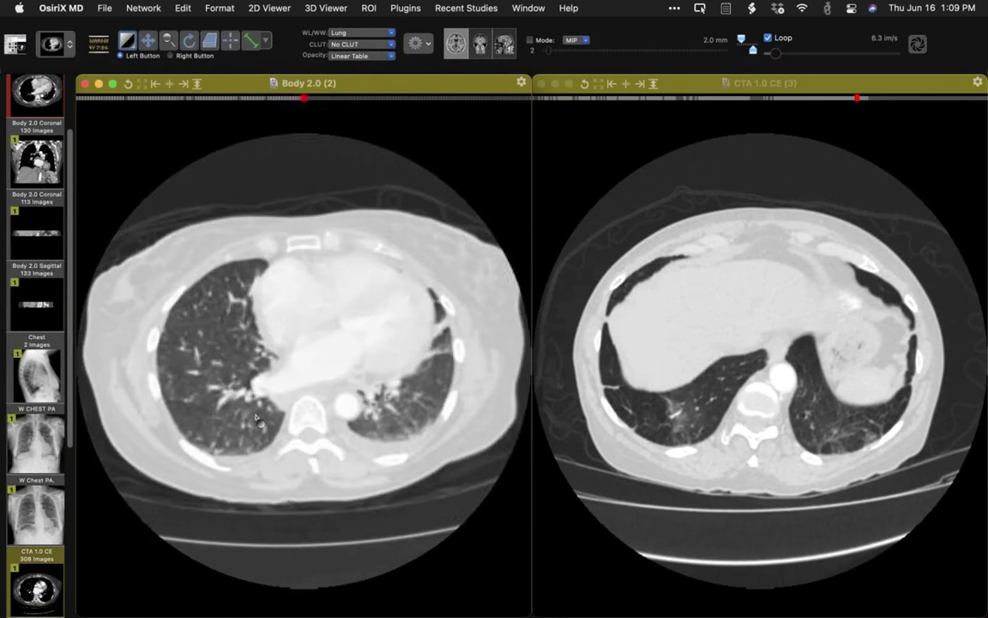
scroll(256, 417, "up", 5)
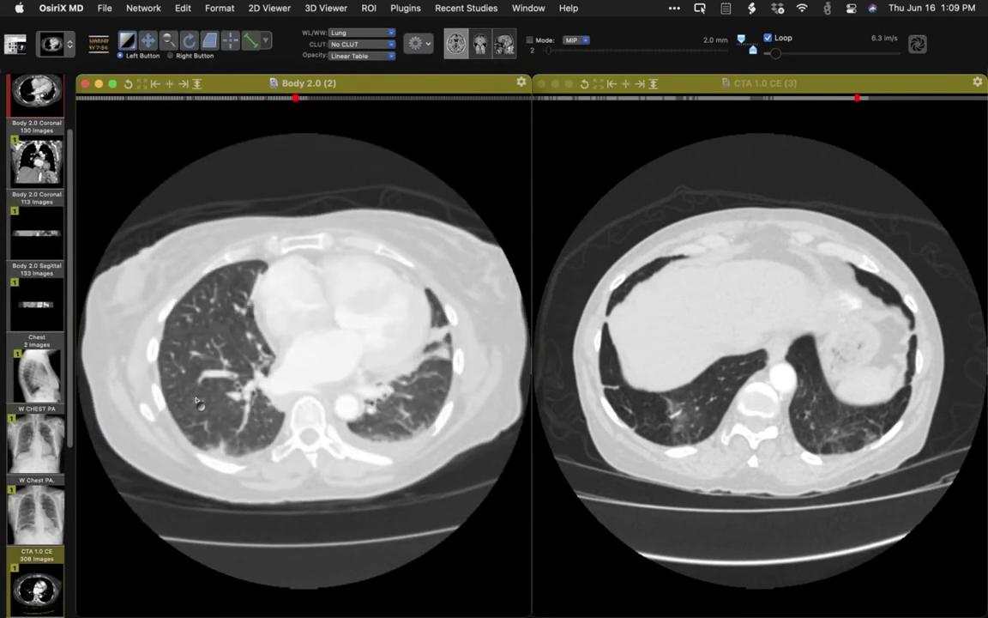
scroll(196, 403, "down", 8)
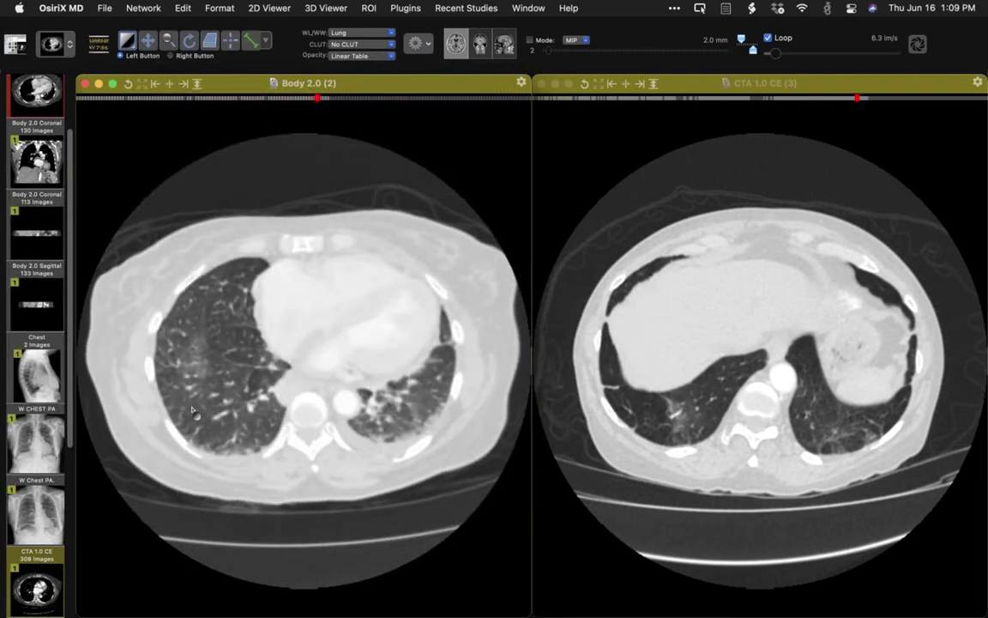
Page the right CTA 1.0 CE viewer up toward the heart and great vessels.
left_click(668, 395)
scroll(668, 390, "up", 8)
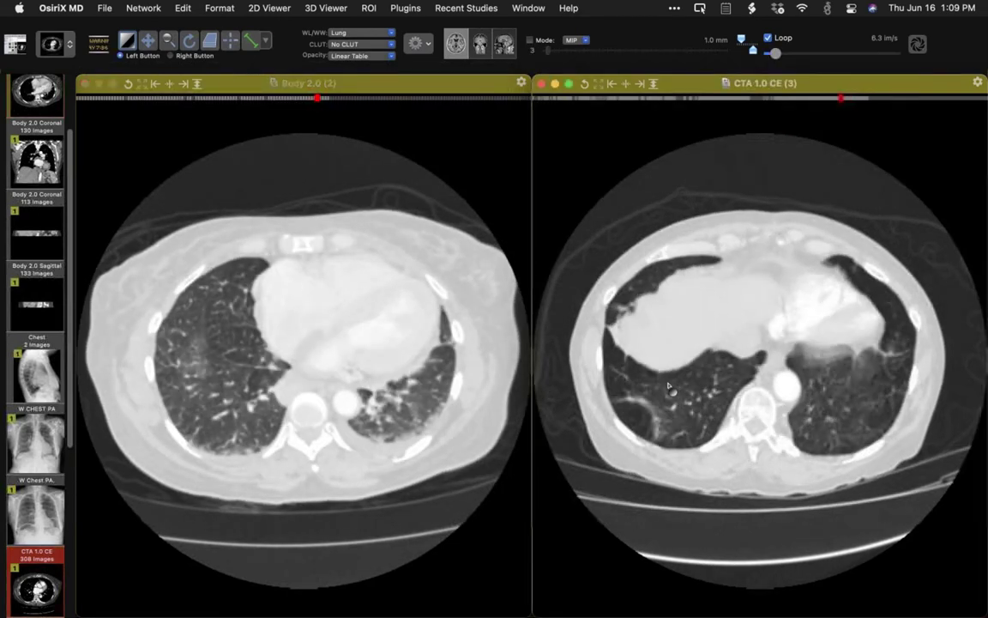
scroll(668, 377, "up", 10)
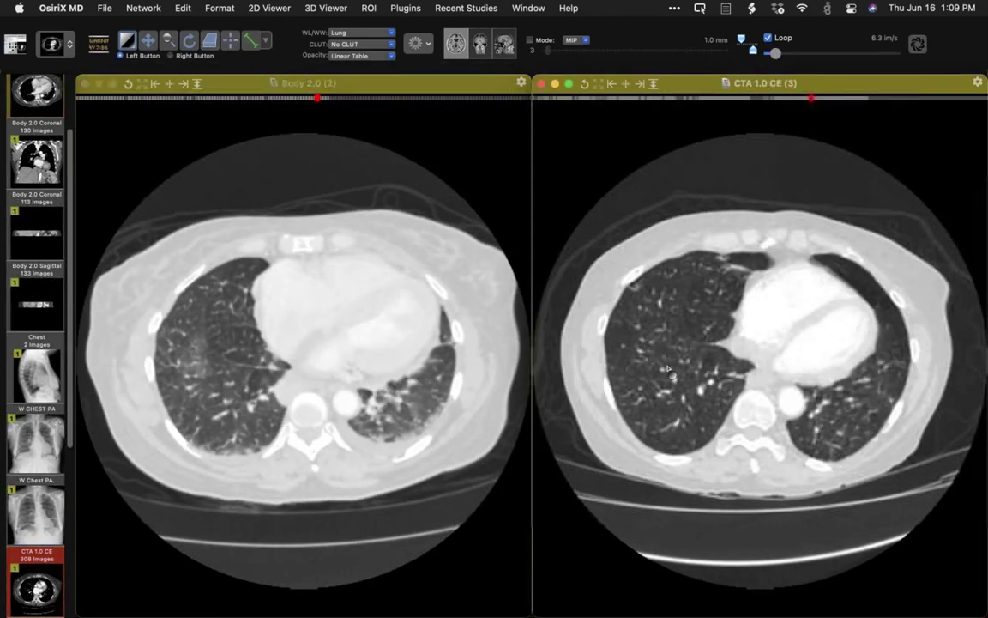
scroll(669, 362, "up", 8)
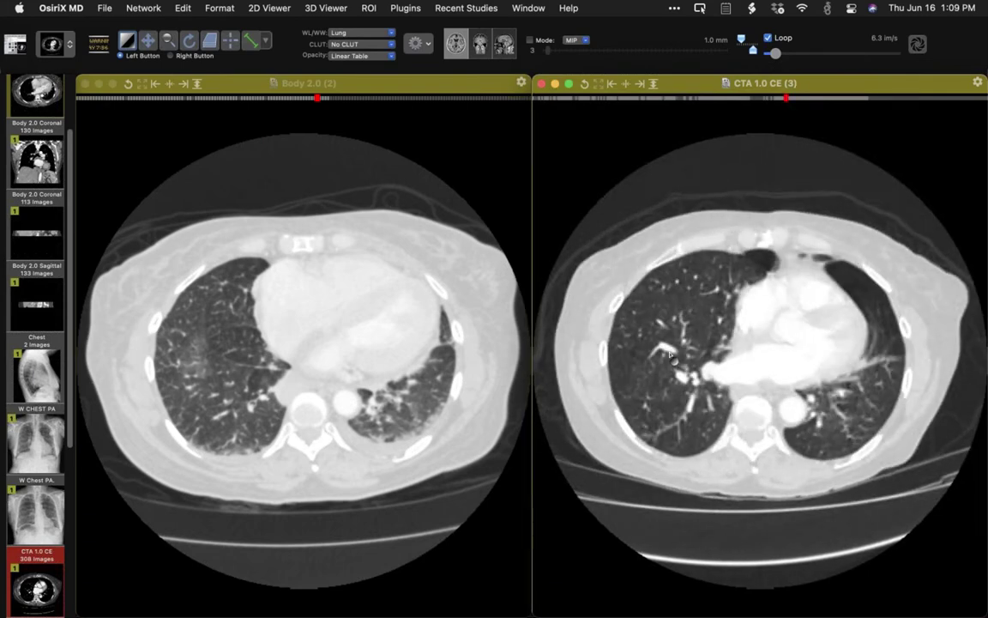
scroll(673, 356, "up", 3)
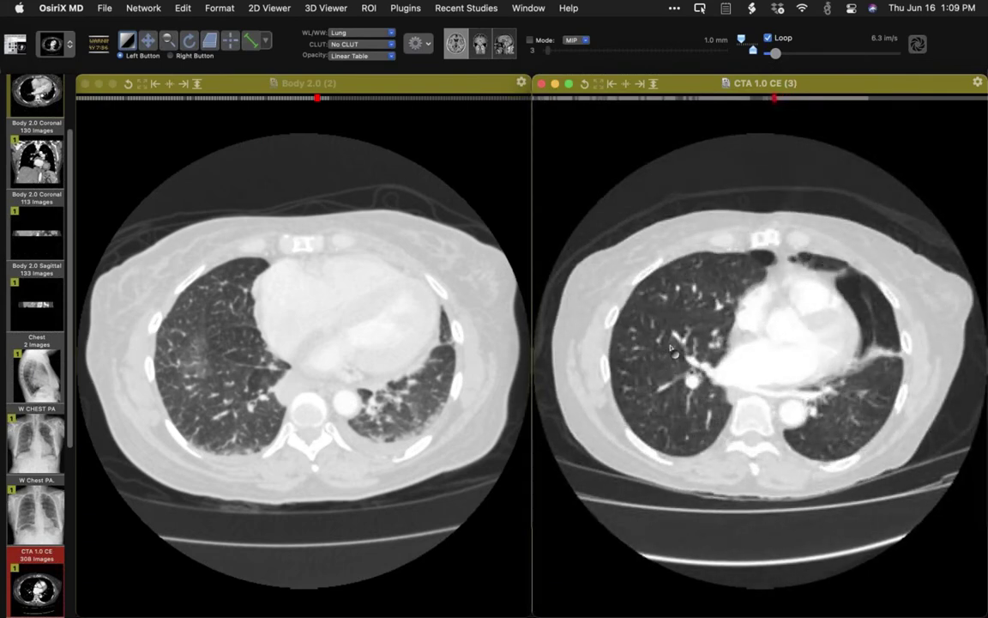
scroll(673, 346, "up", 2)
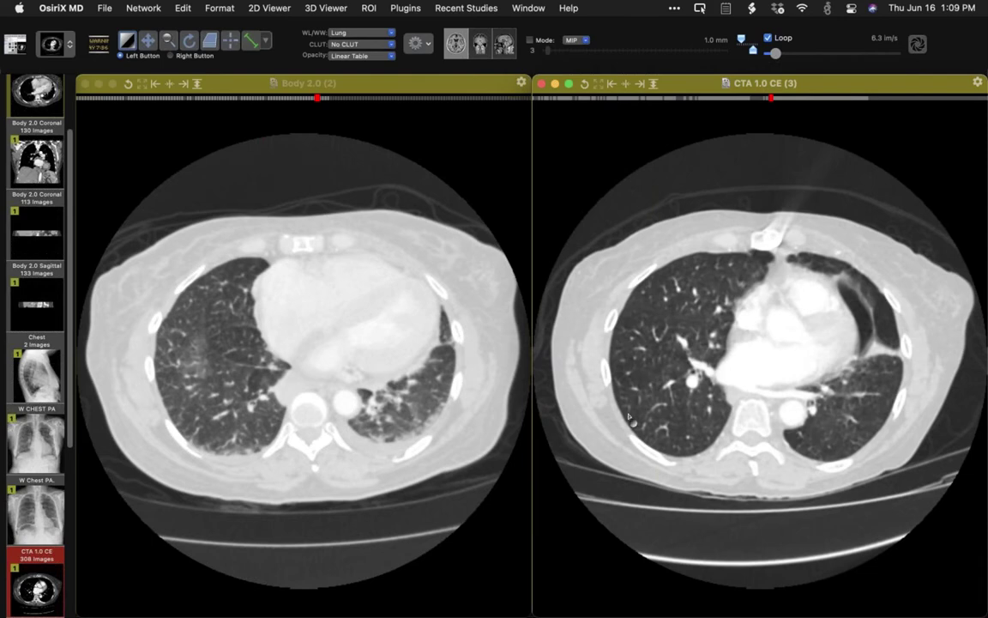
scroll(638, 396, "up", 5)
scroll(632, 406, "up", 3)
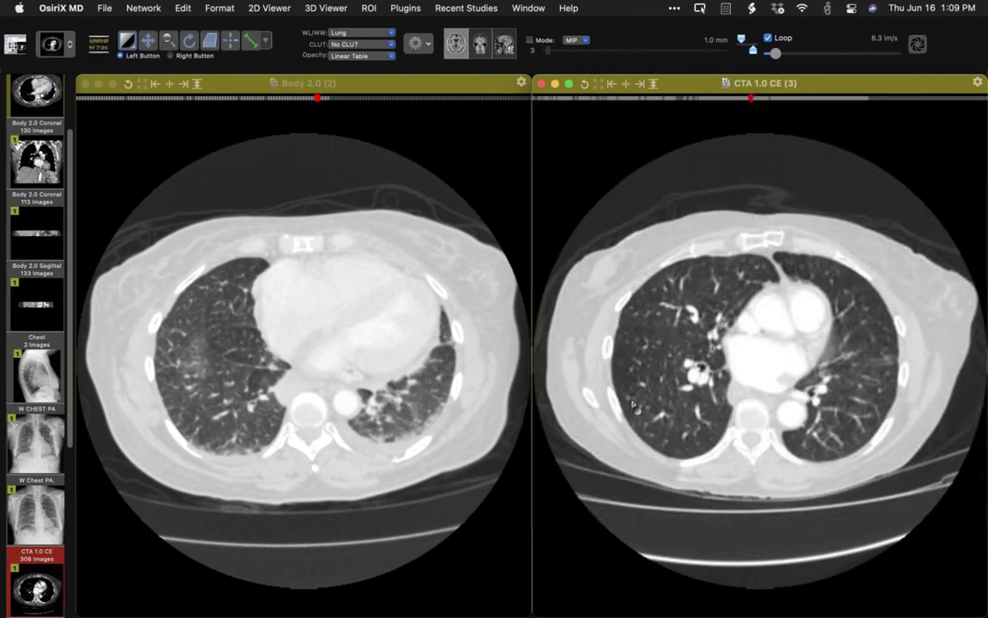
Fine-tune the CTA 1.0 CE slice to match the heart-level Body 2.0 image.
scroll(635, 409, "down", 1)
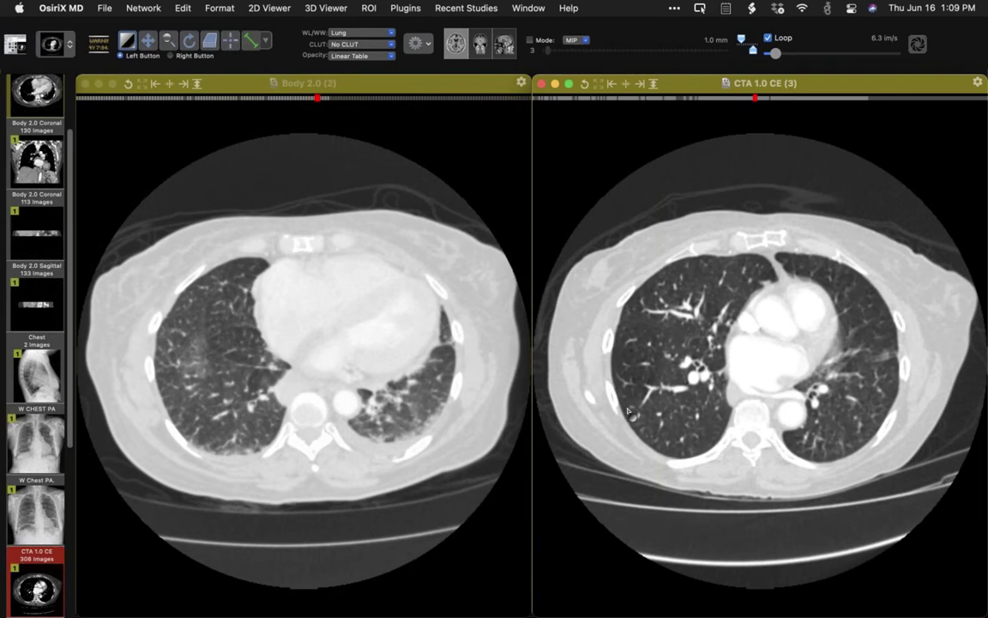
scroll(703, 406, "up", 3)
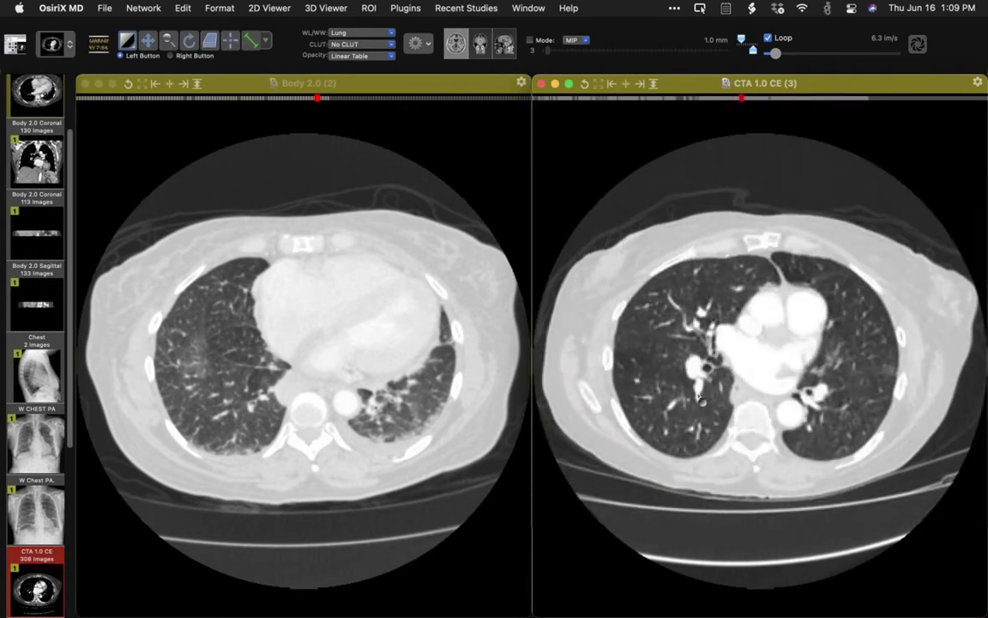
scroll(693, 409, "down", 4)
scroll(692, 412, "down", 10)
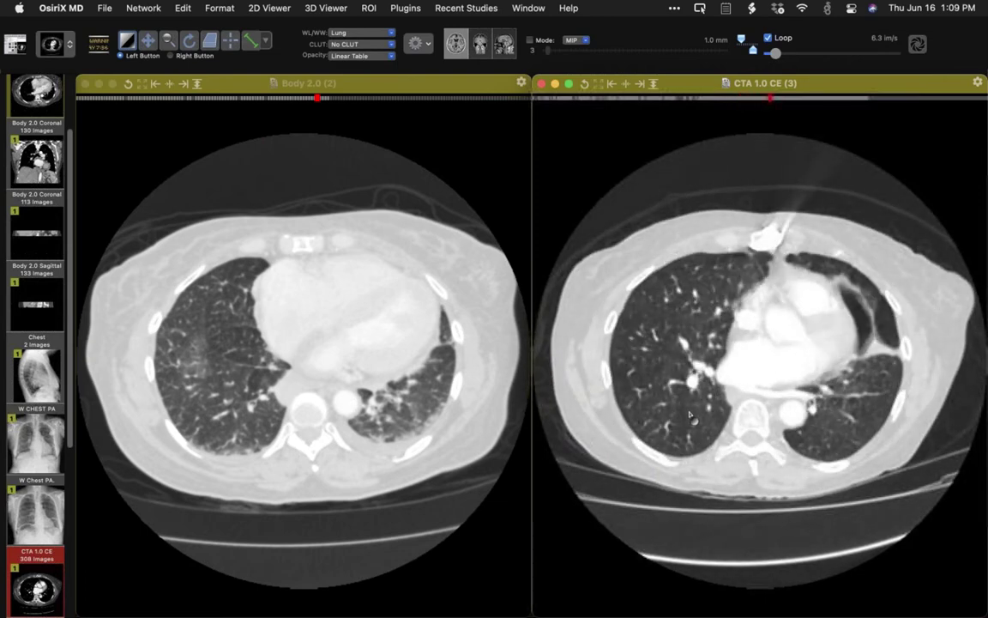
scroll(687, 419, "down", 3)
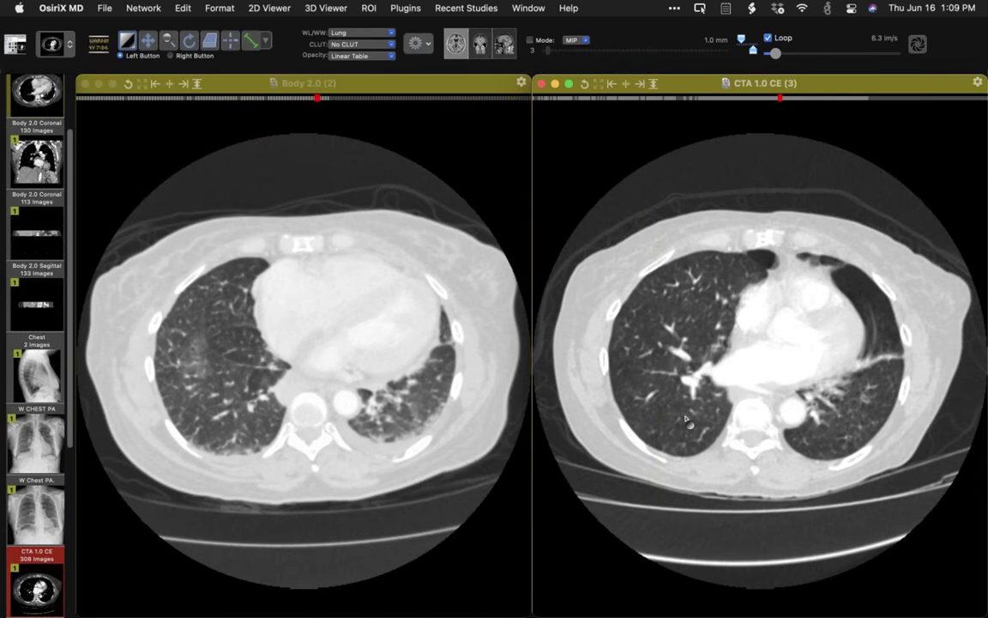
scroll(684, 415, "down", 14)
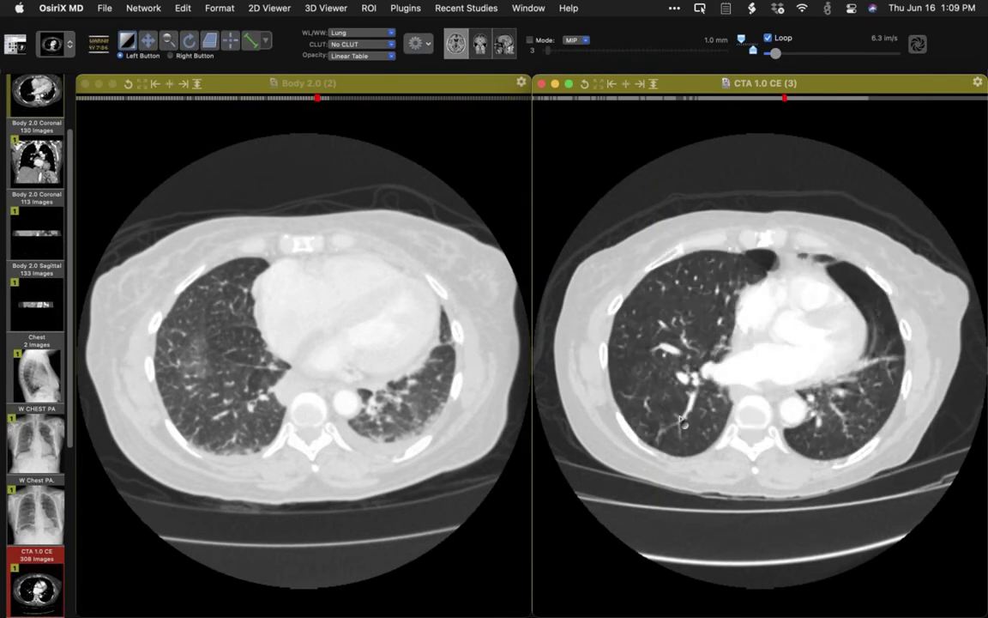
scroll(676, 429, "up", 4)
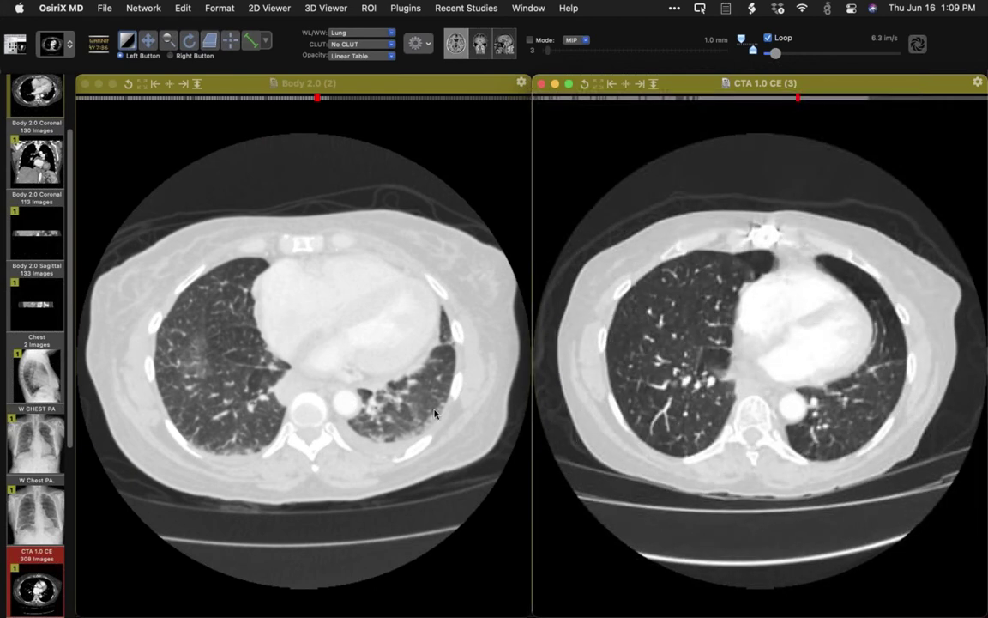
mouse_move(417, 604)
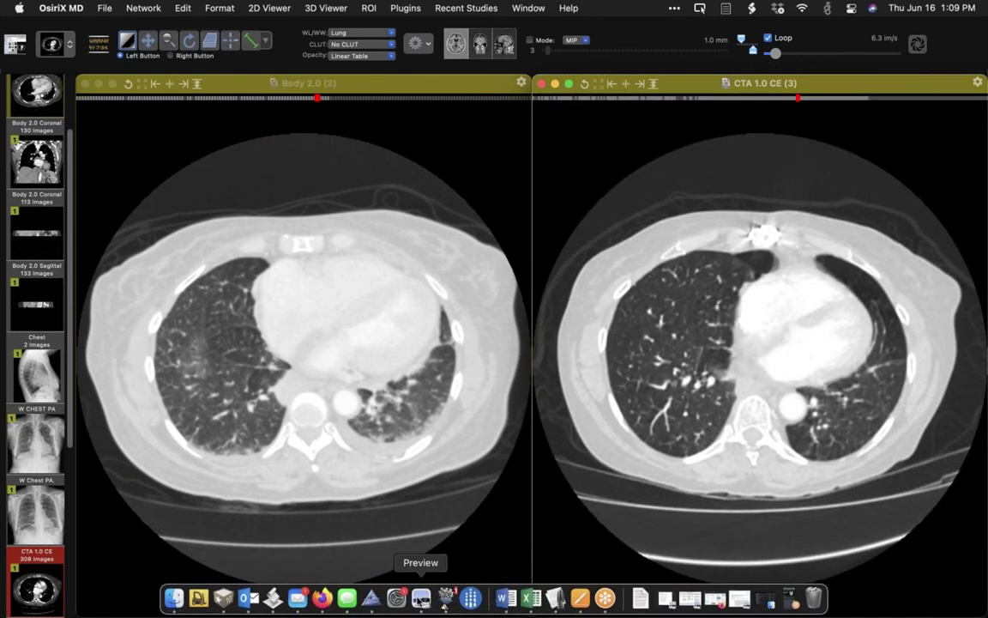
Close Understanding Loneliness 2022.pdf and open EmphysemaLightChainAmyloidosis.pdf from the Desktop.
left_click(421, 599)
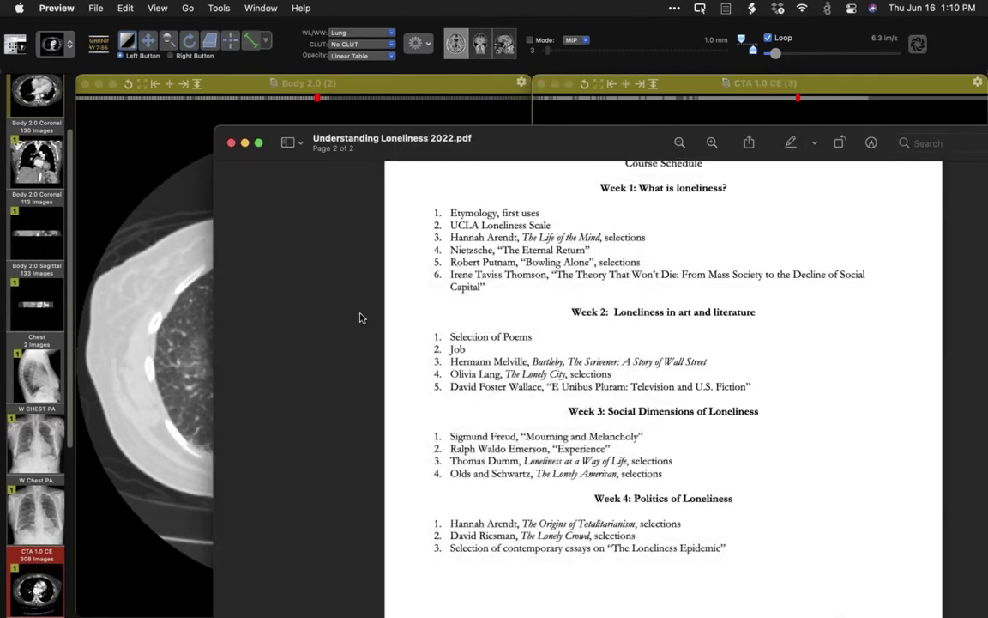
left_click(230, 142)
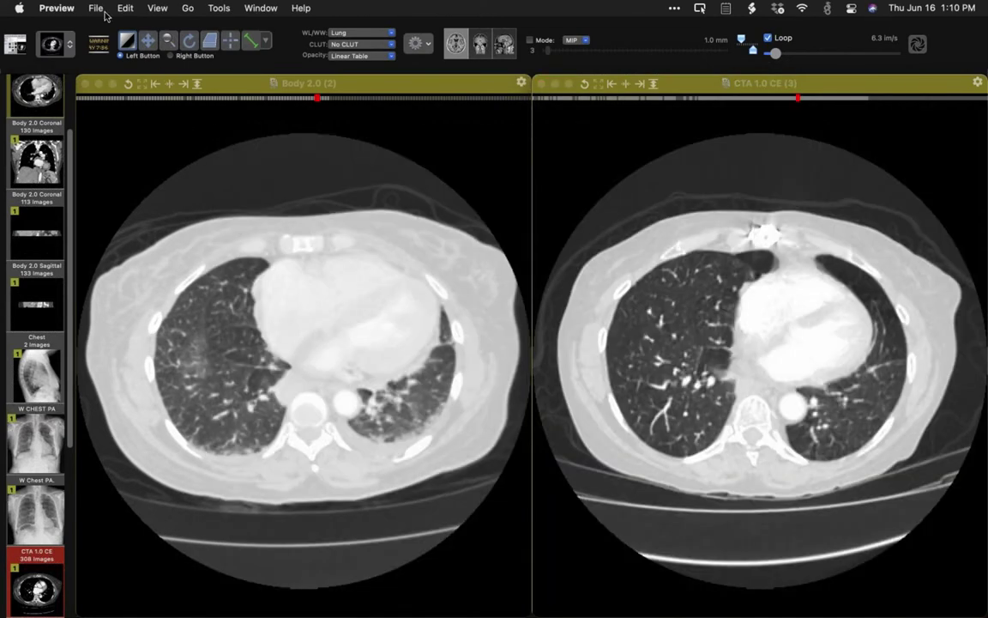
mouse_move(445, 611)
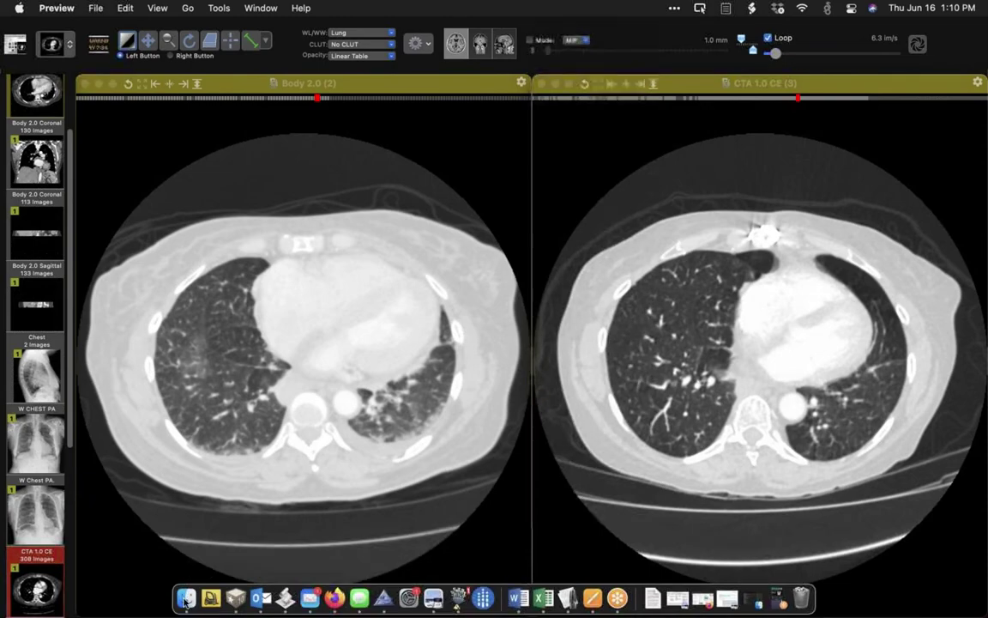
left_click(186, 598)
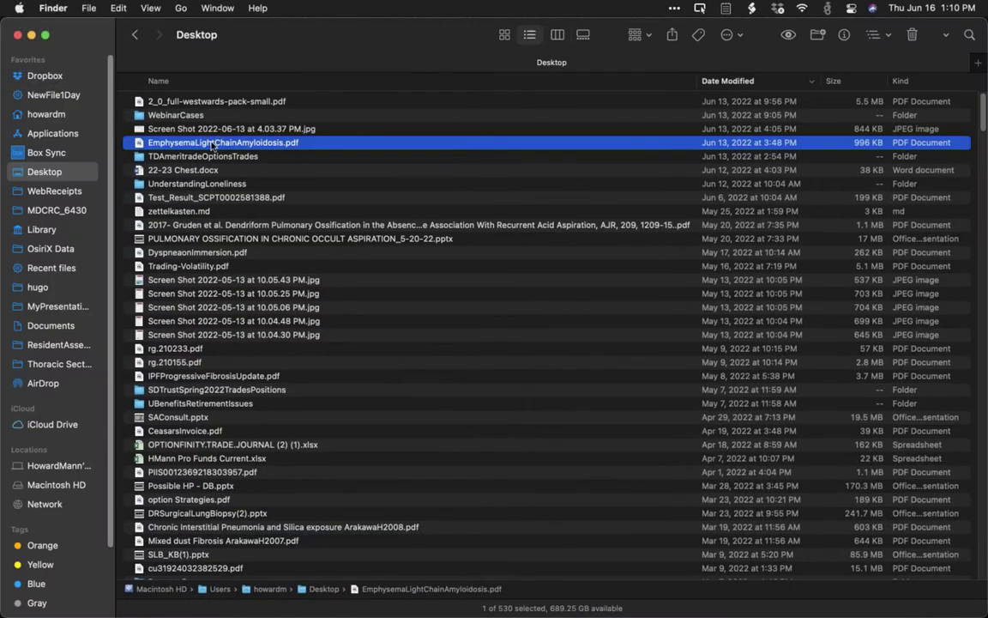
double_click(211, 146)
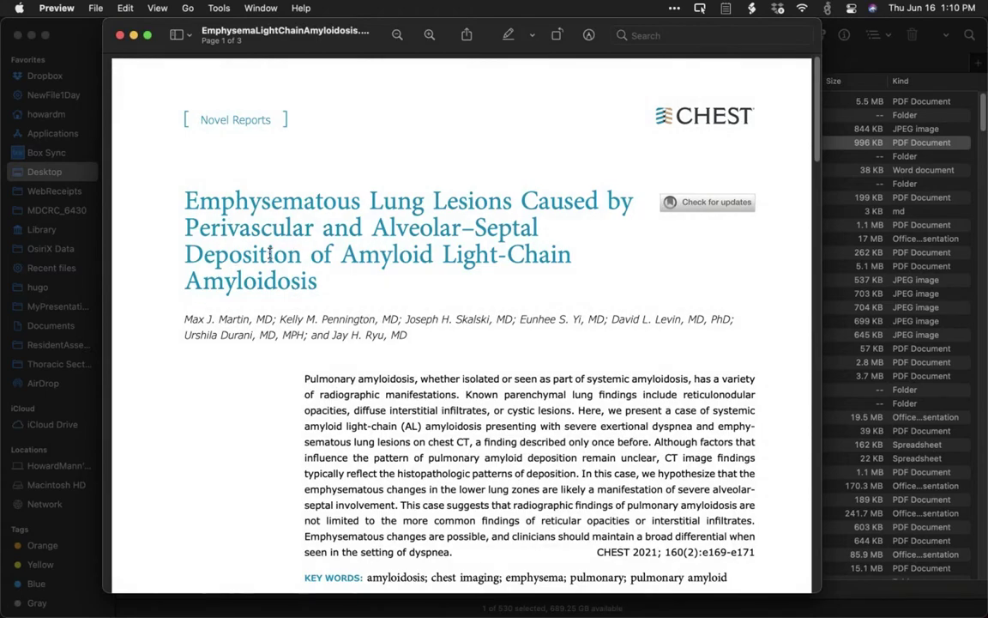
Read down through the pages of the amyloidosis journal article.
scroll(277, 321, "down", 10)
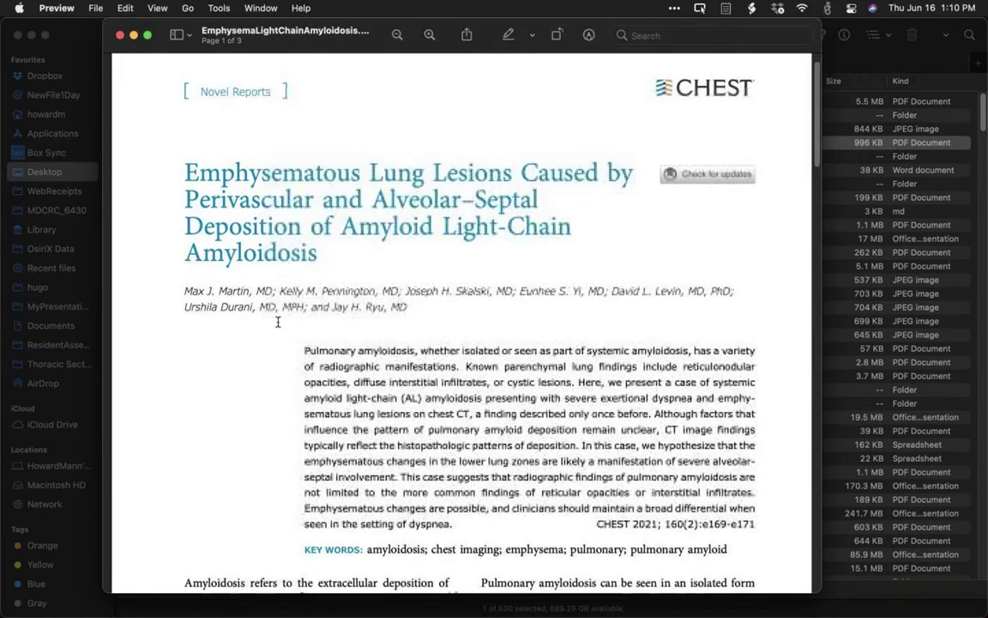
scroll(277, 321, "down", 20)
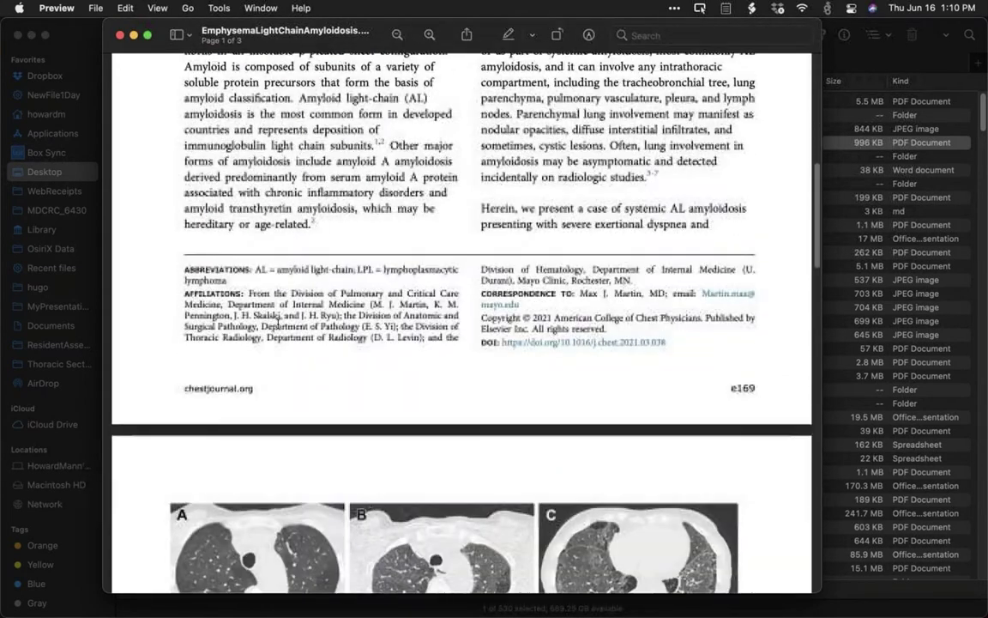
scroll(277, 329, "down", 3)
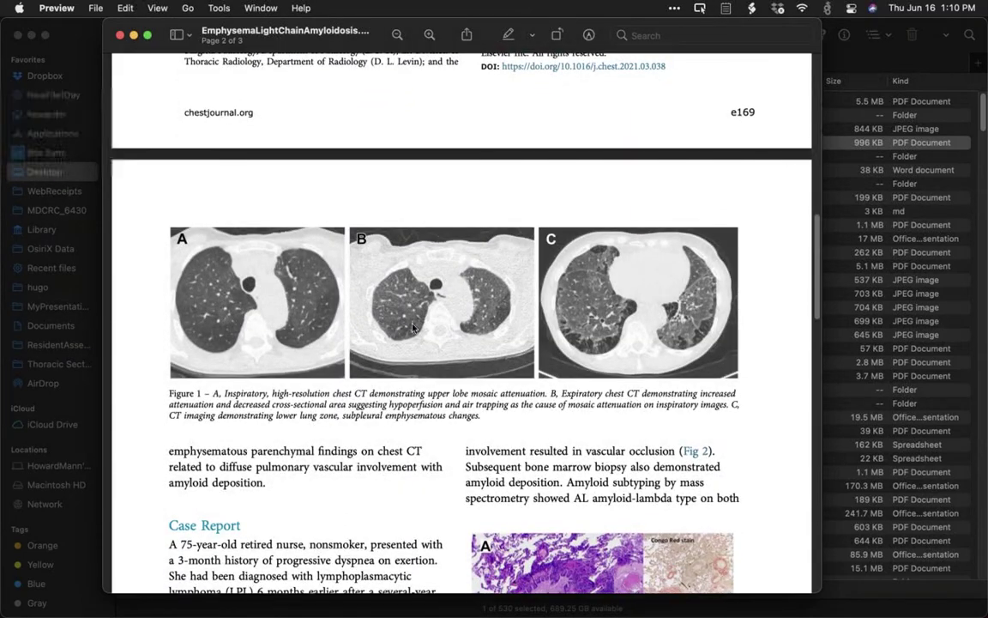
scroll(696, 330, "down", 1)
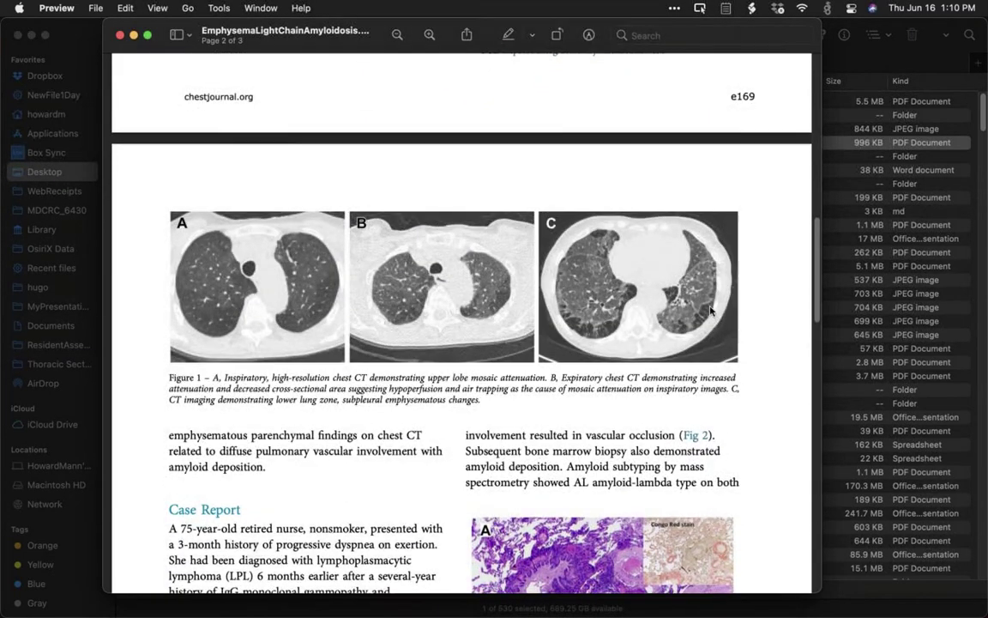
scroll(668, 364, "down", 8)
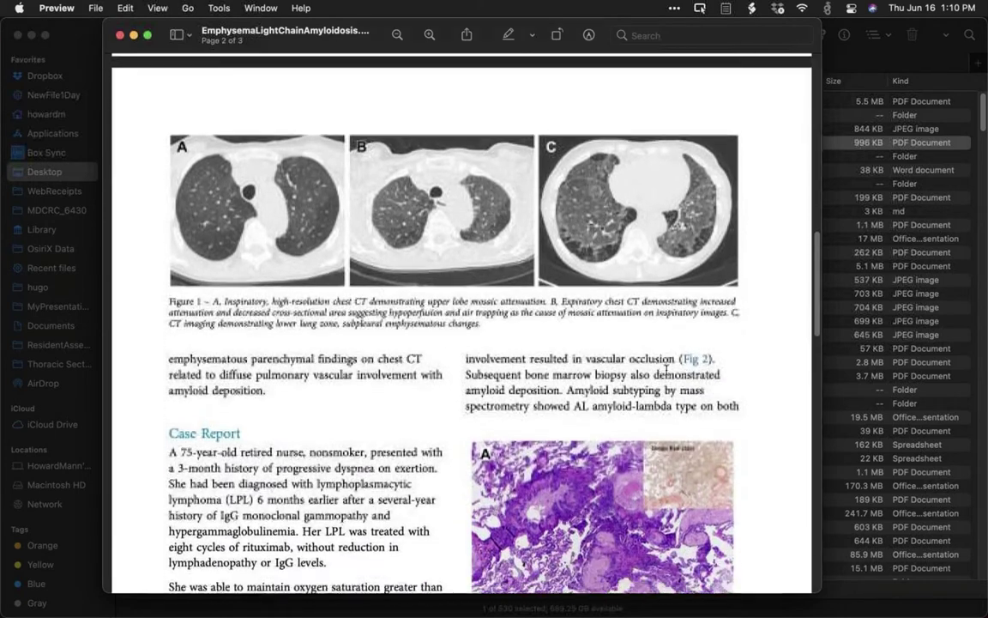
scroll(549, 397, "down", 2)
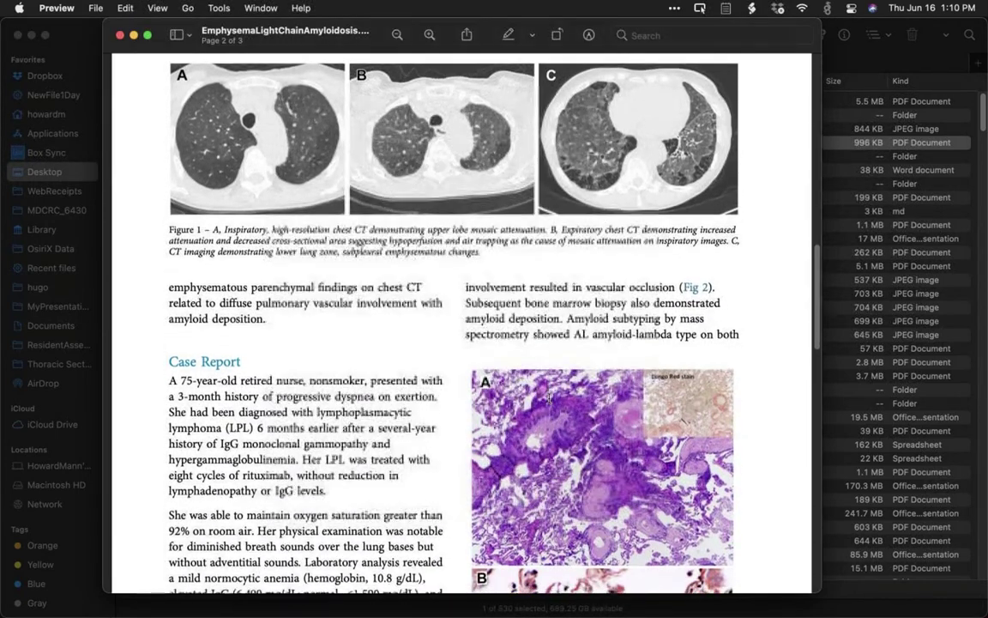
scroll(571, 199, "up", 8)
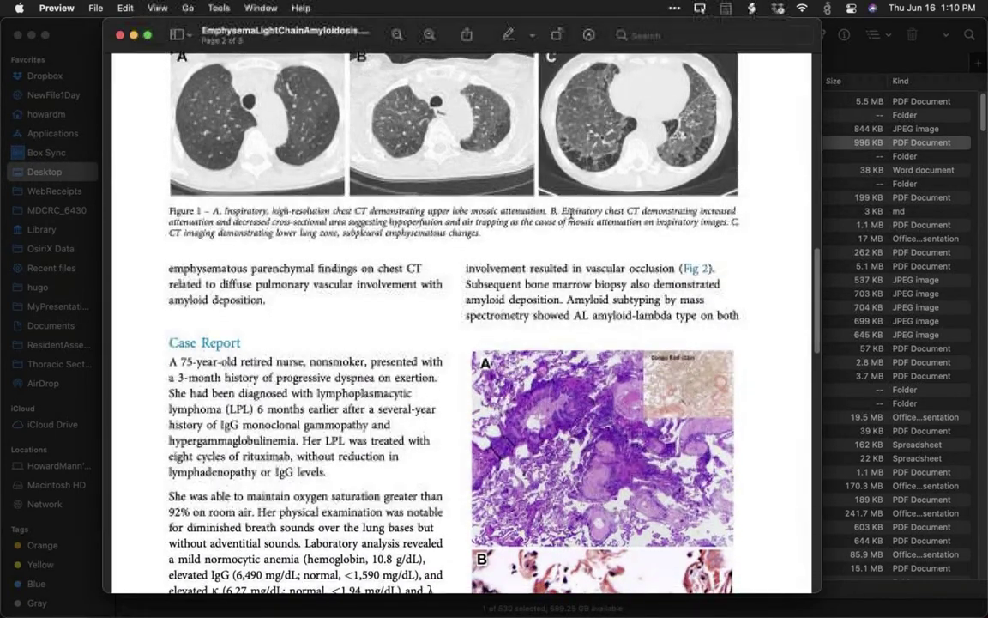
scroll(536, 301, "down", 4)
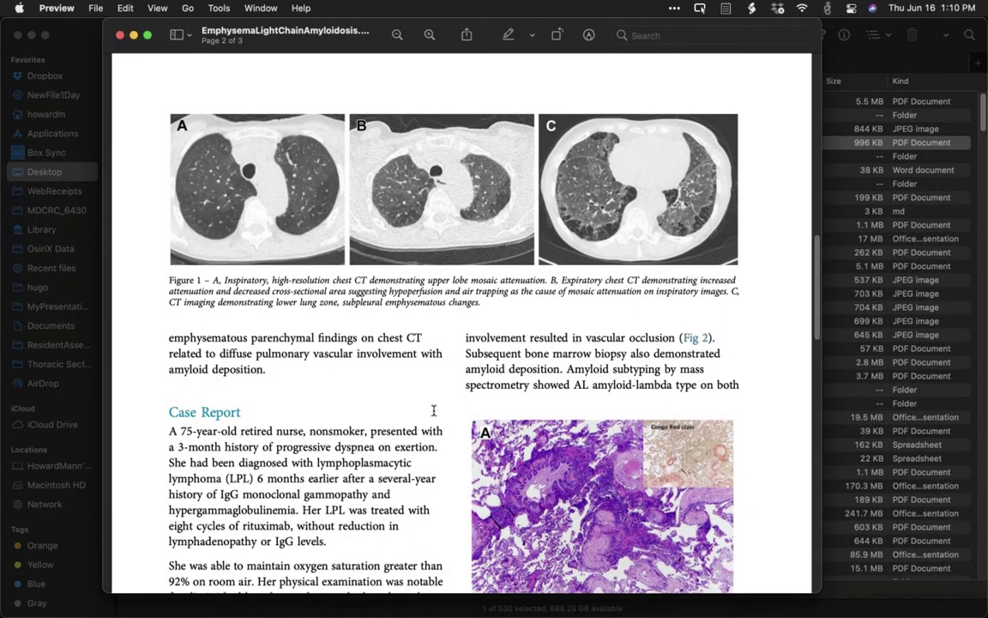
scroll(433, 412, "down", 12)
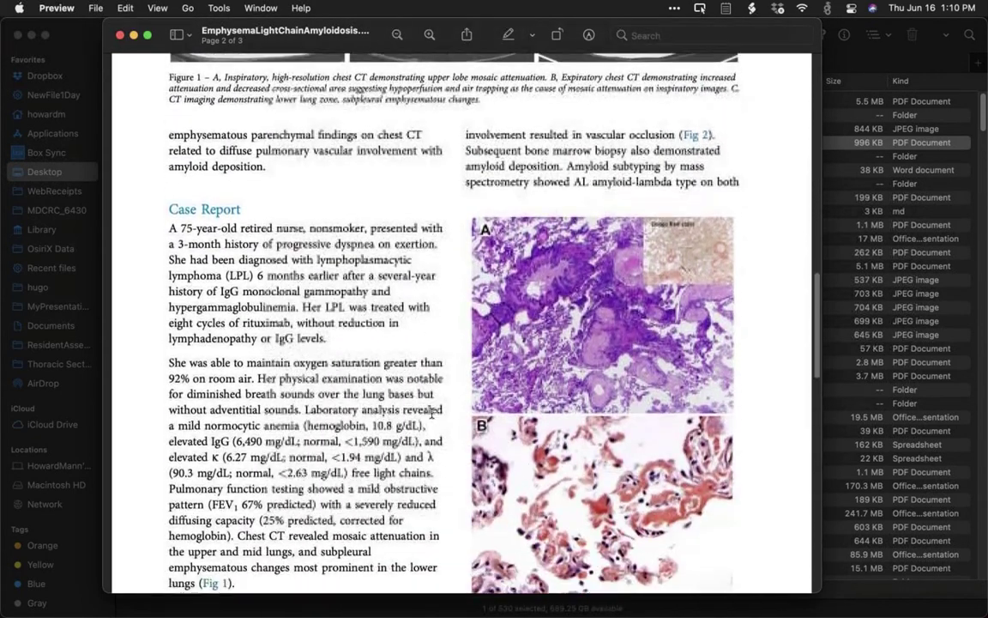
Return the article to its first page and close the Preview window.
scroll(427, 416, "up", 15)
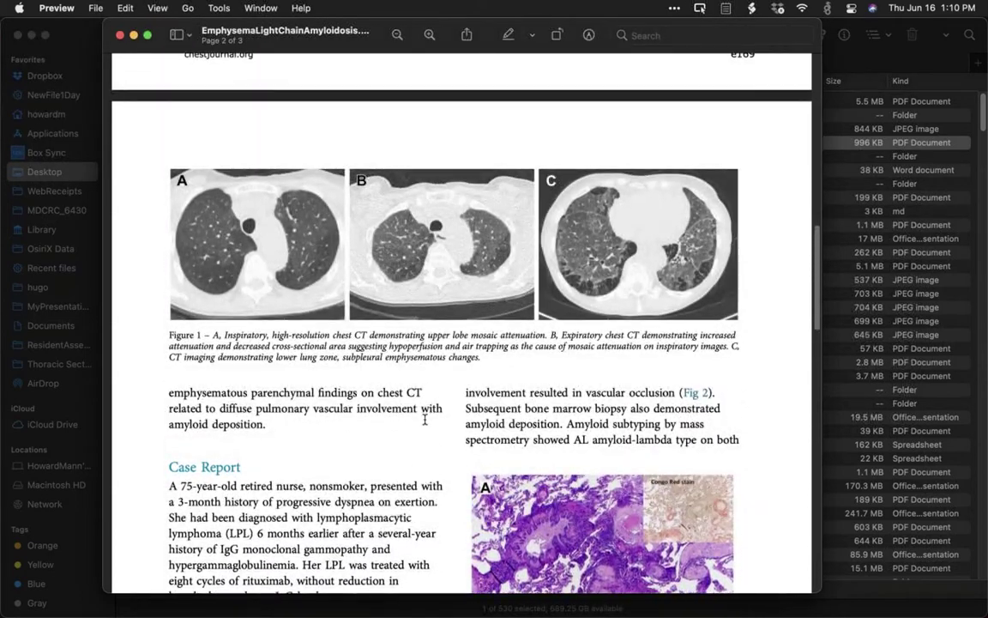
scroll(425, 418, "down", 12)
scroll(424, 420, "down", 15)
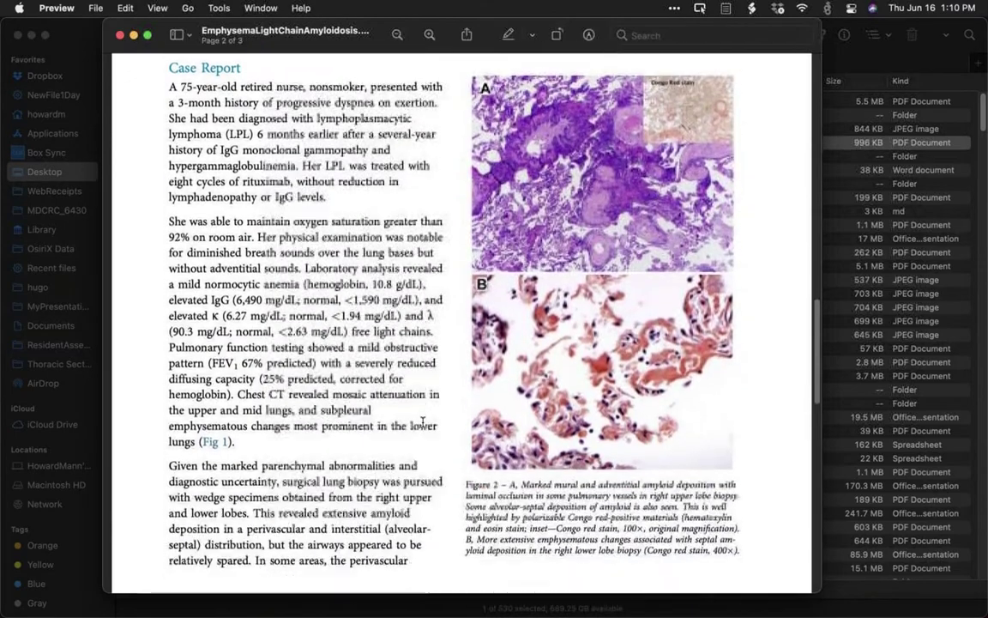
scroll(422, 424, "down", 16)
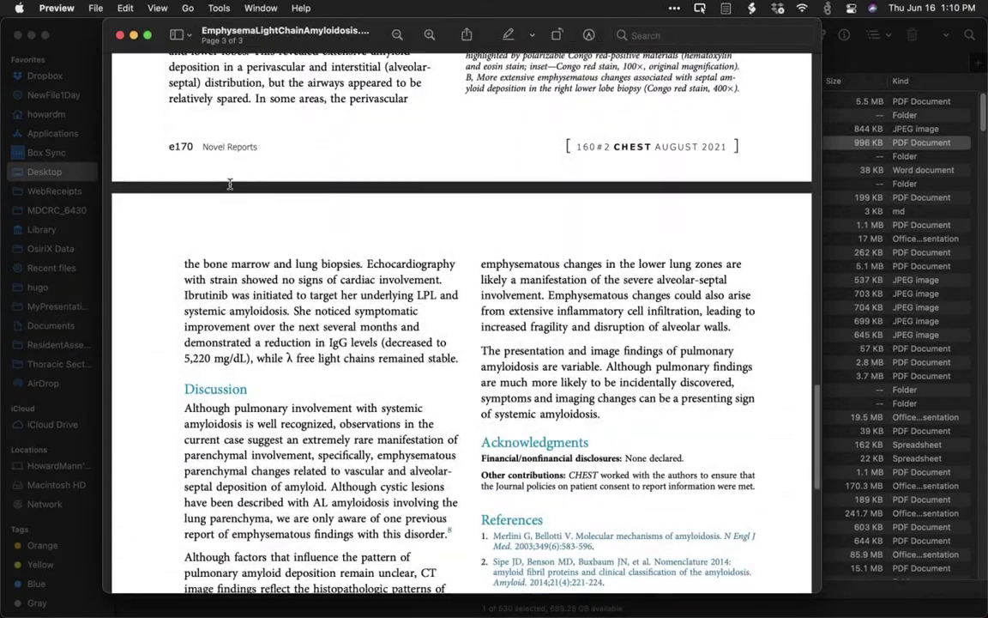
scroll(210, 182, "up", 20)
scroll(205, 183, "up", 18)
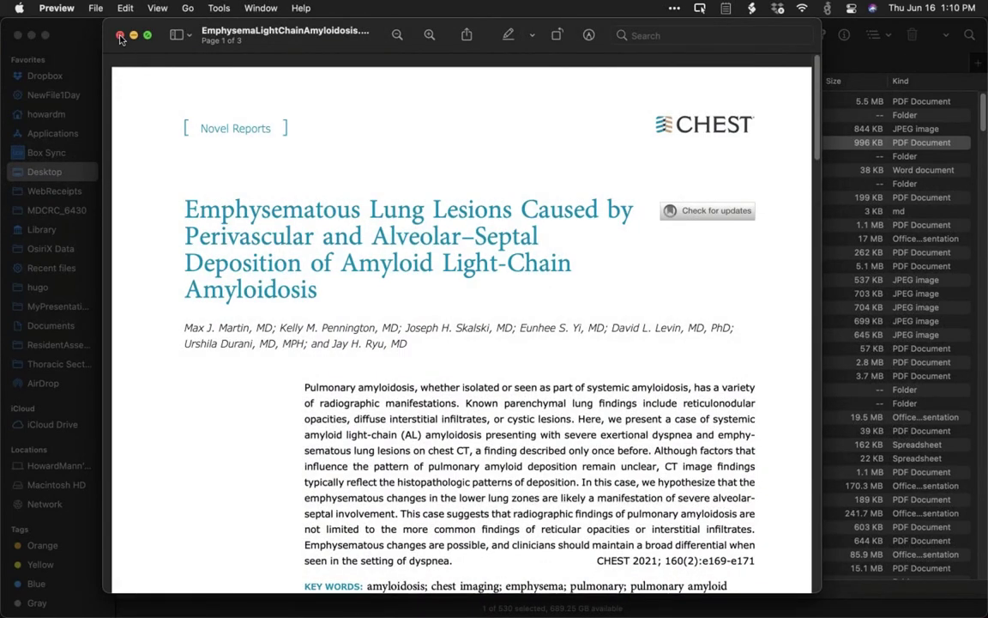
left_click(120, 36)
Bring OsiriX MD forward and page CTA 1.0 CE up through the upper chest, back to heart level.
mouse_move(434, 607)
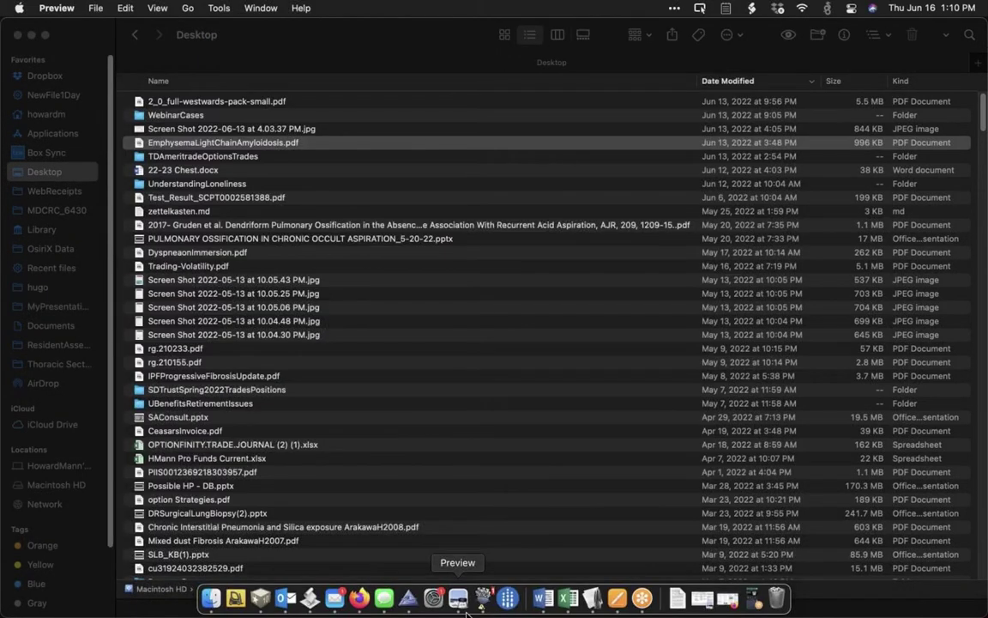
left_click(407, 601)
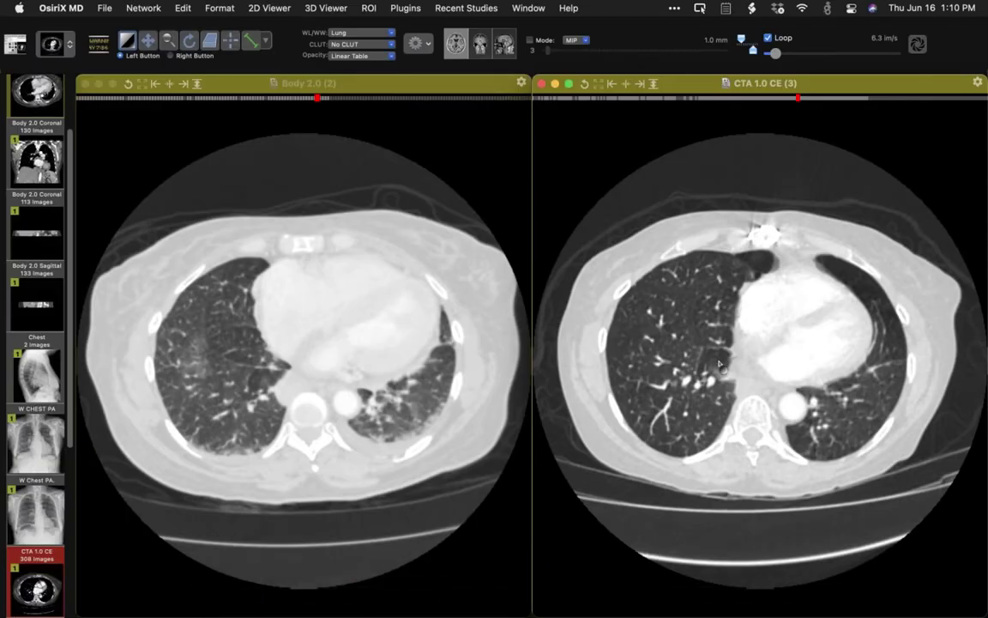
scroll(720, 367, "down", 15)
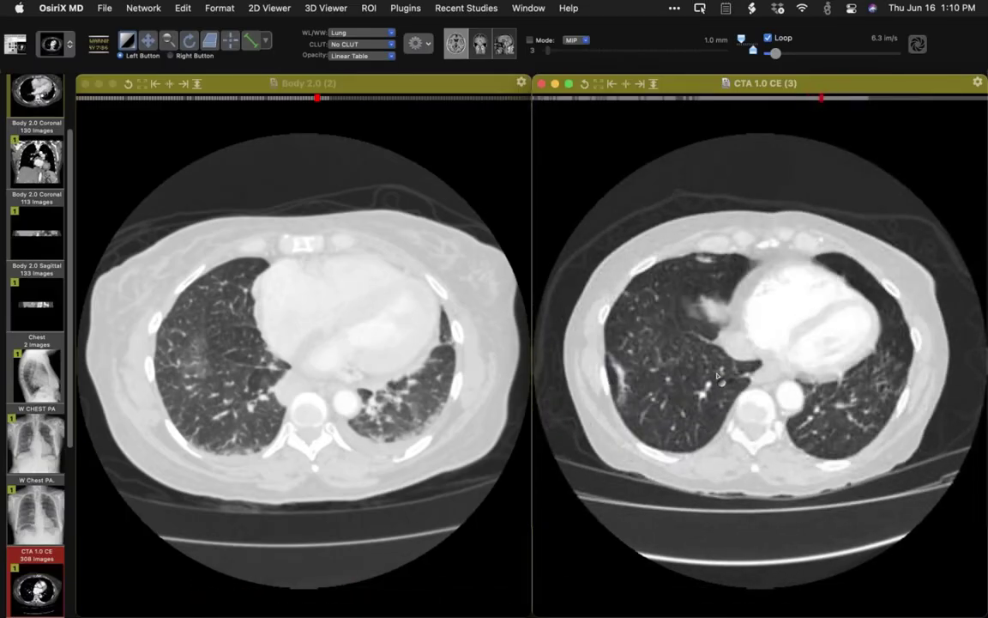
scroll(719, 369, "up", 20)
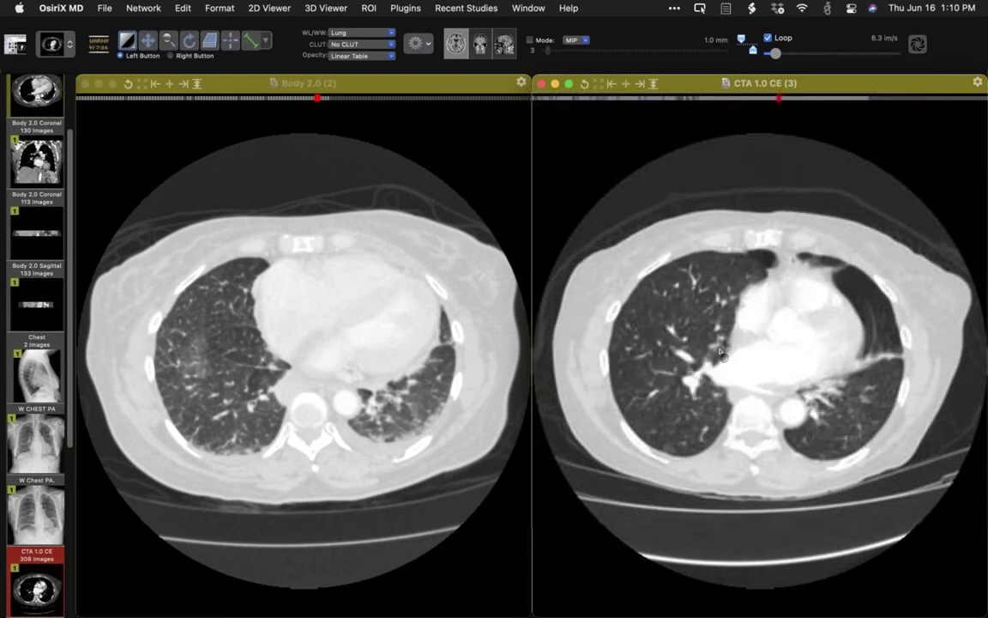
scroll(719, 367, "up", 20)
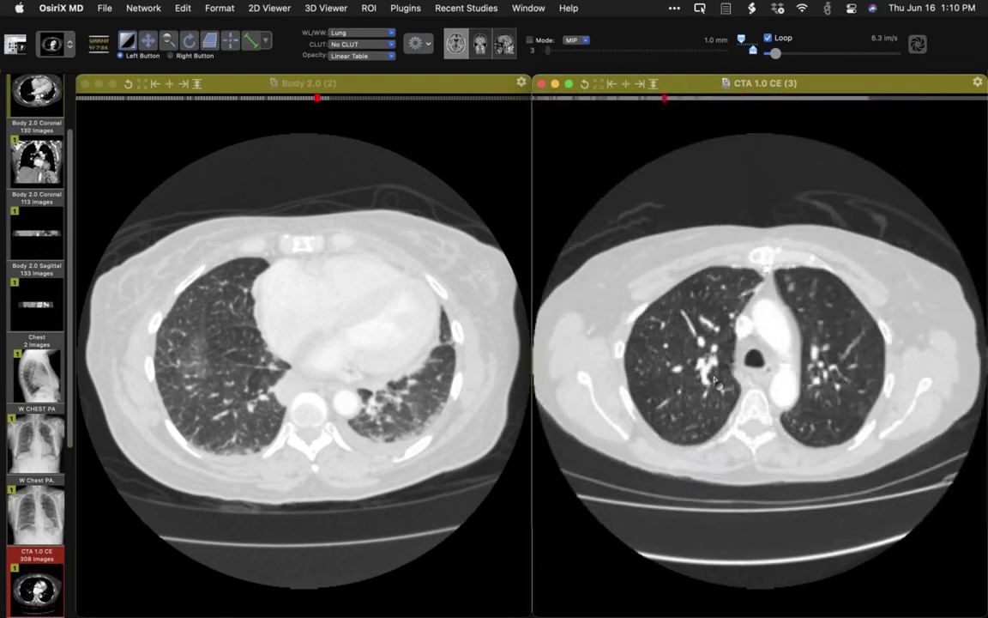
scroll(714, 380, "down", 10)
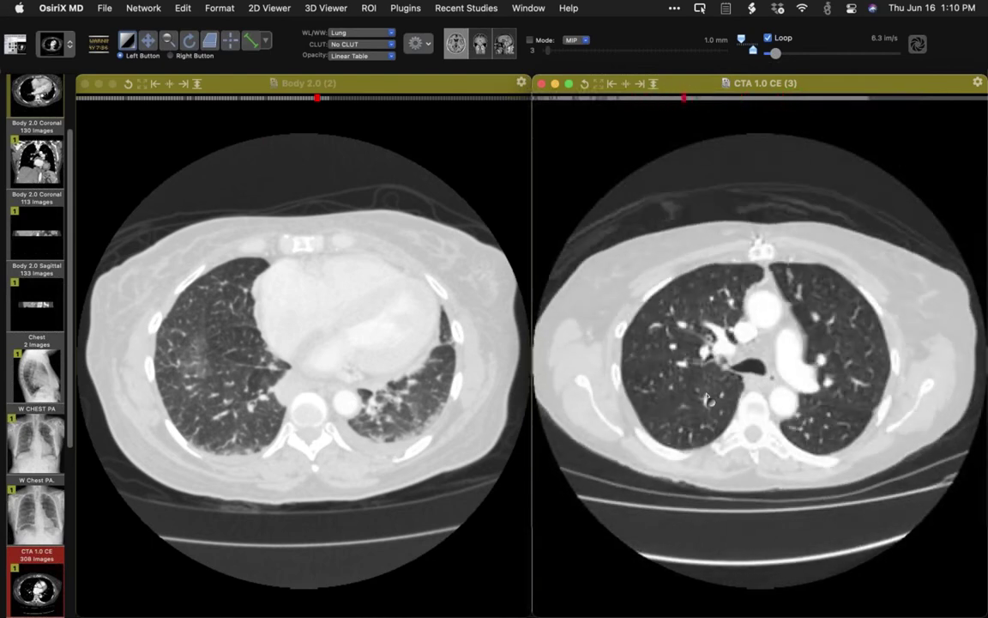
scroll(708, 399, "down", 20)
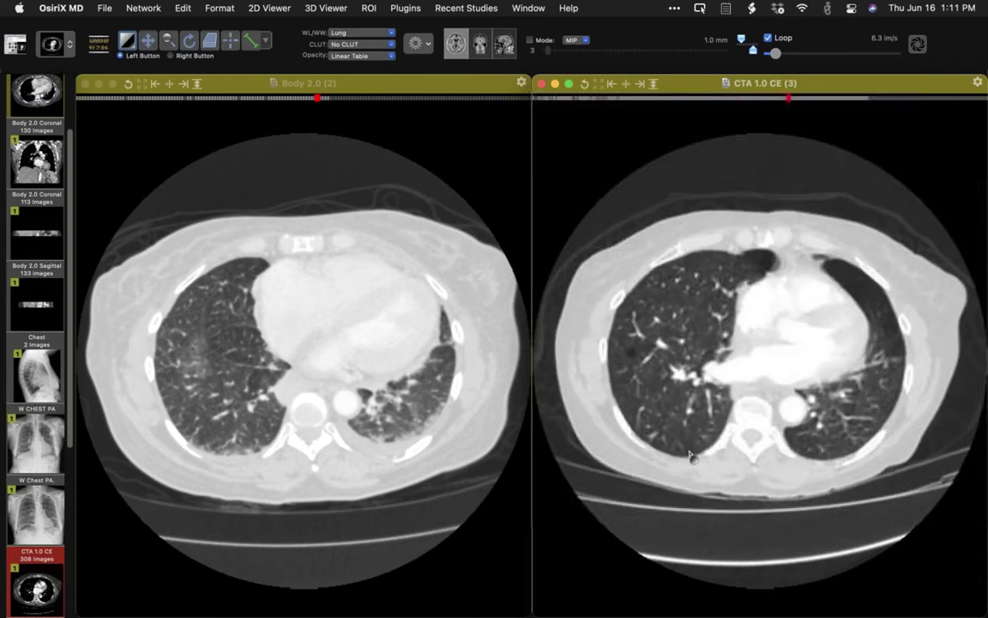
scroll(690, 456, "down", 5)
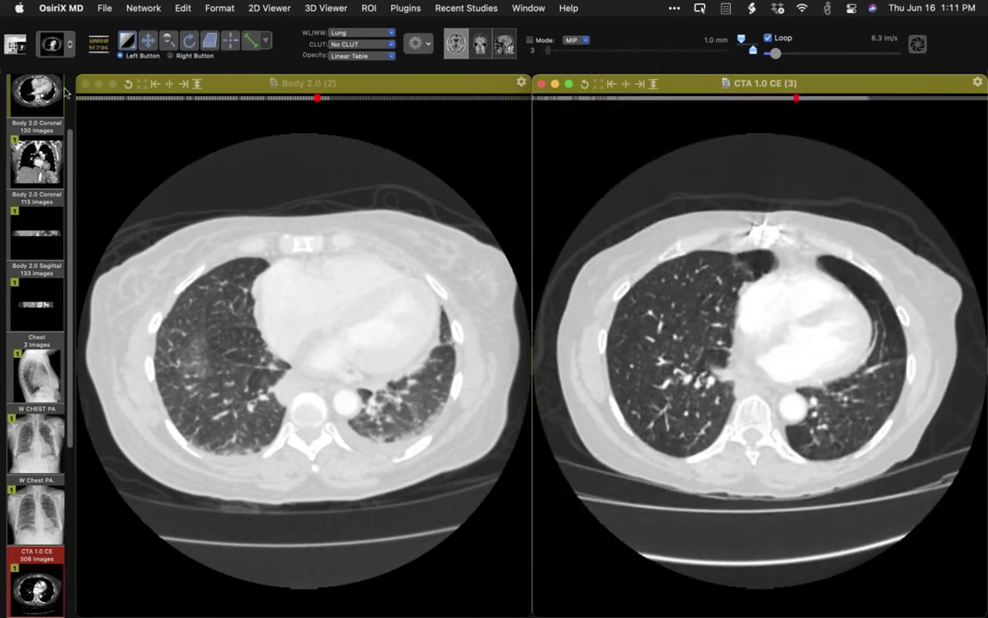
From the Database, select the 'aspiration' study and open its 277-image AX LUNG series.
left_click(10, 43)
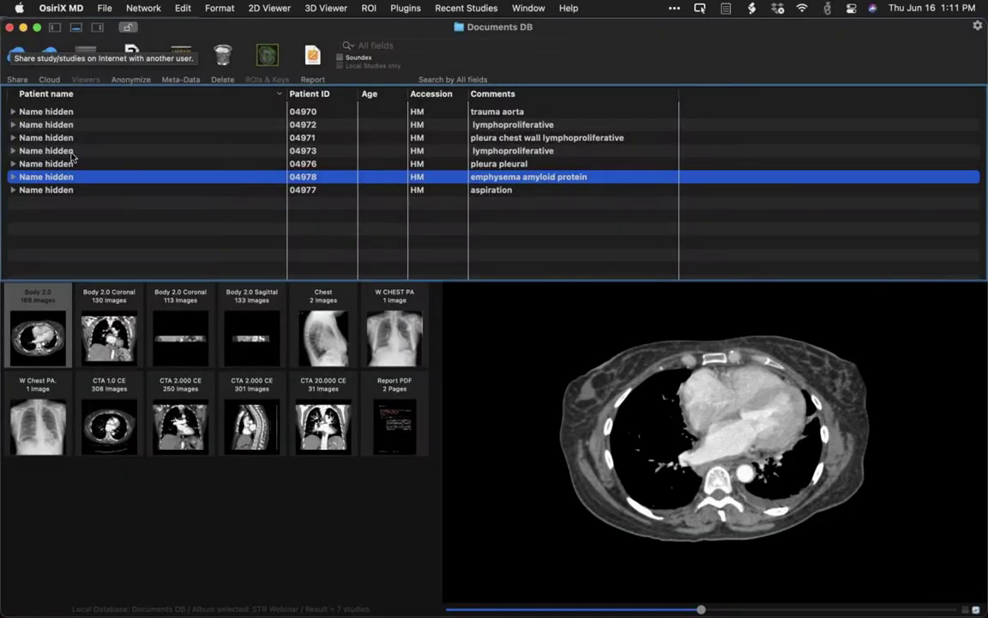
left_click(62, 190)
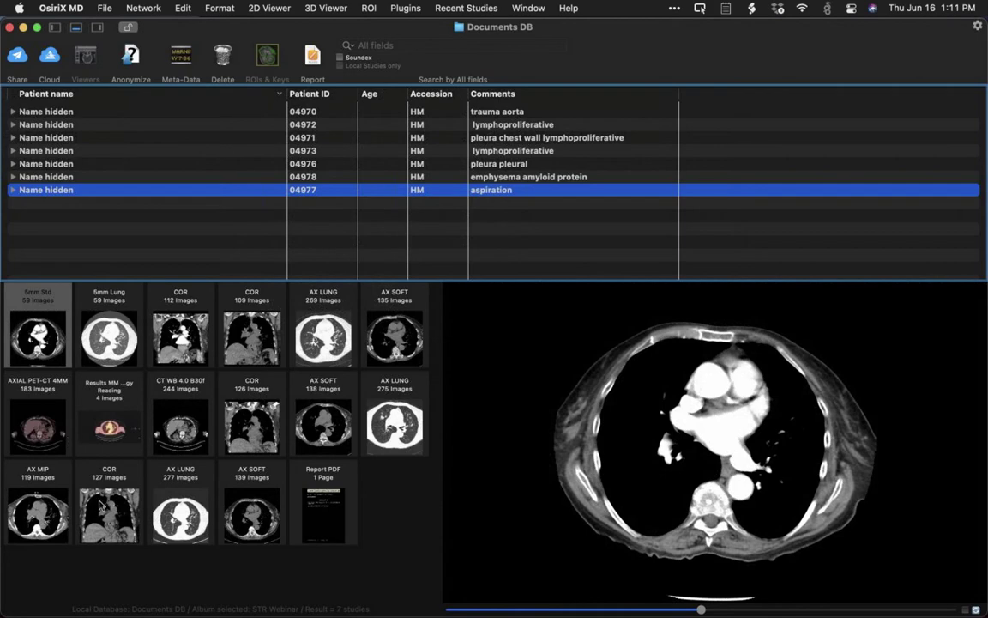
left_click(175, 518)
double_click(176, 517)
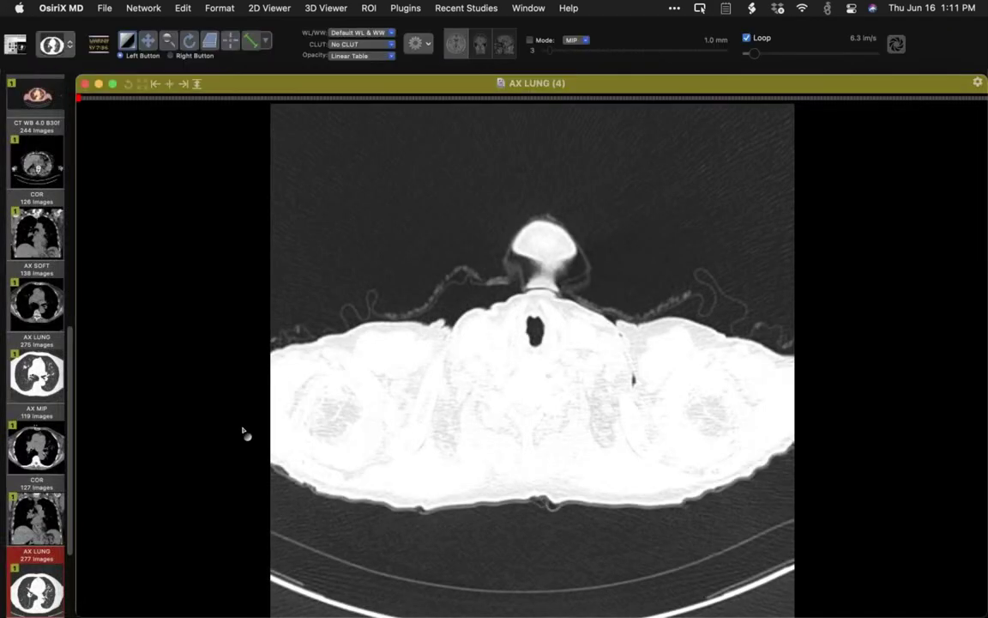
Tweak AX LUNG WL/WW, advance from the neck to the lung apices, and go full screen (Ctrl+Cmd+F).
left_click_drag(331, 232, 331, 224)
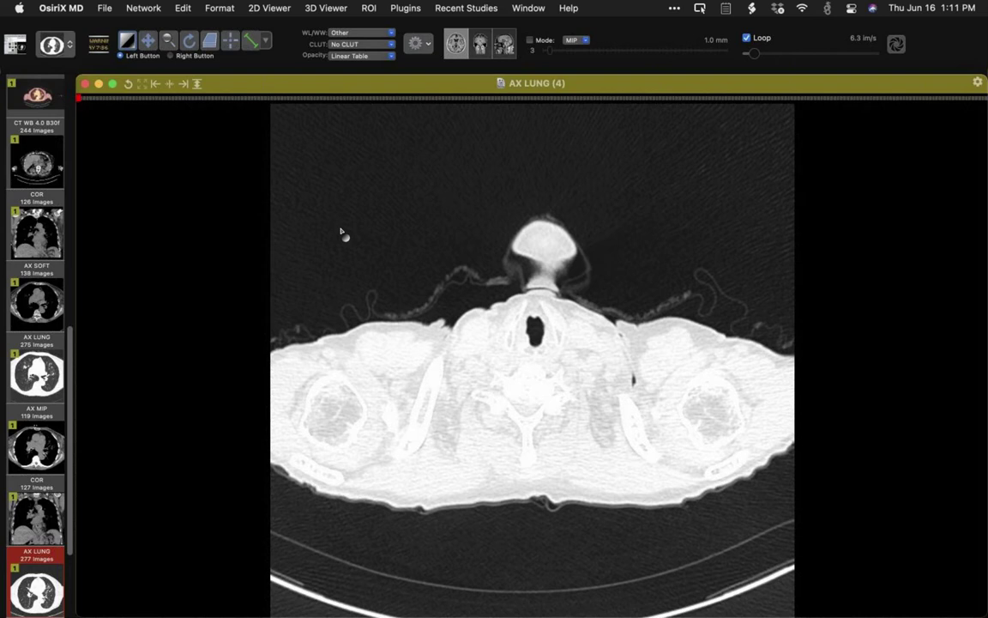
scroll(342, 233, "down", 5)
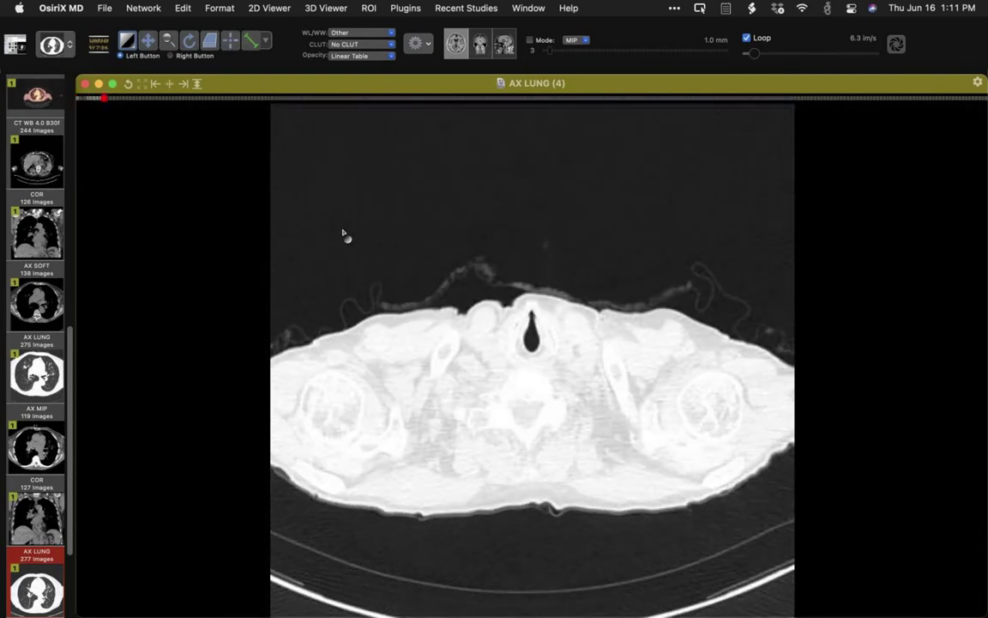
scroll(343, 234, "down", 10)
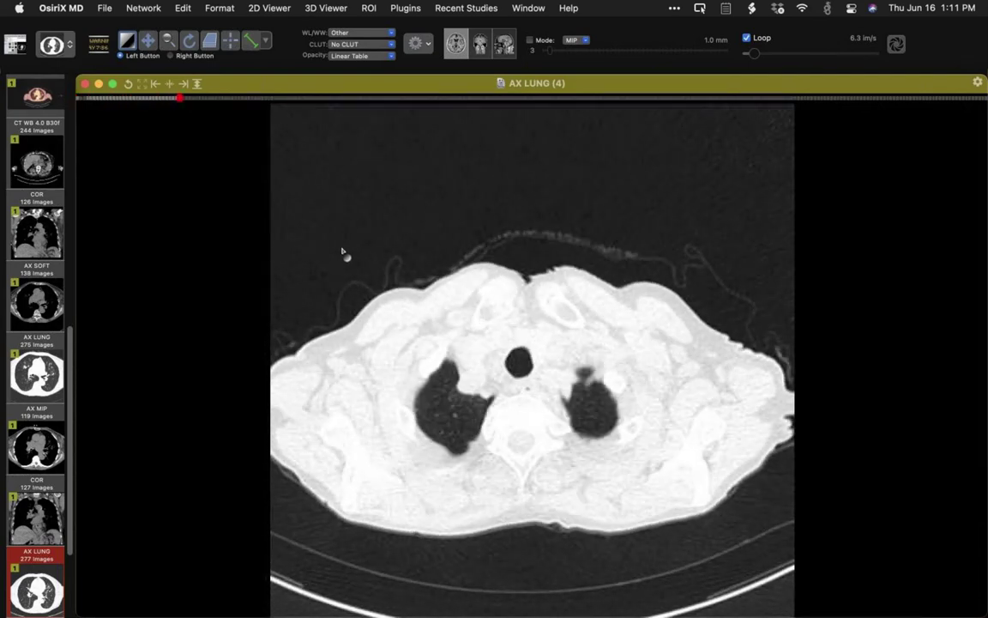
scroll(313, 278, "down", 10)
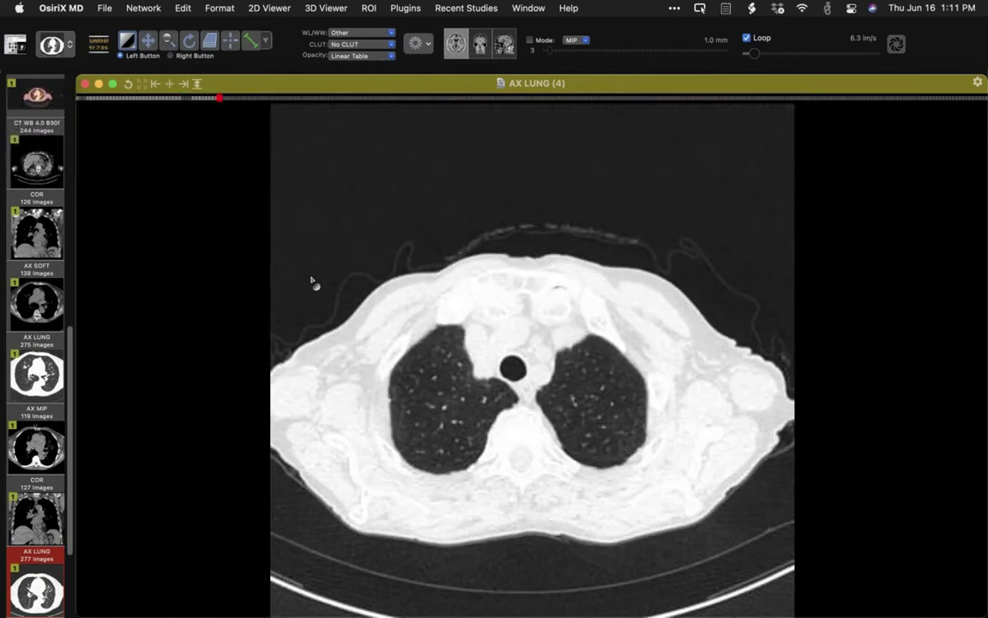
scroll(313, 283, "down", 10)
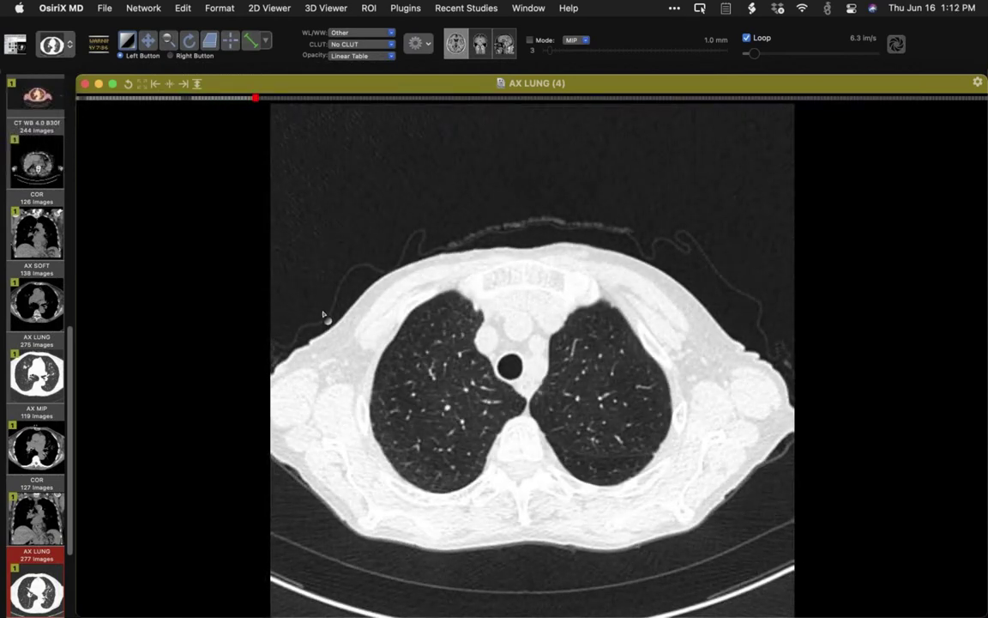
key("ctrl+super+f")
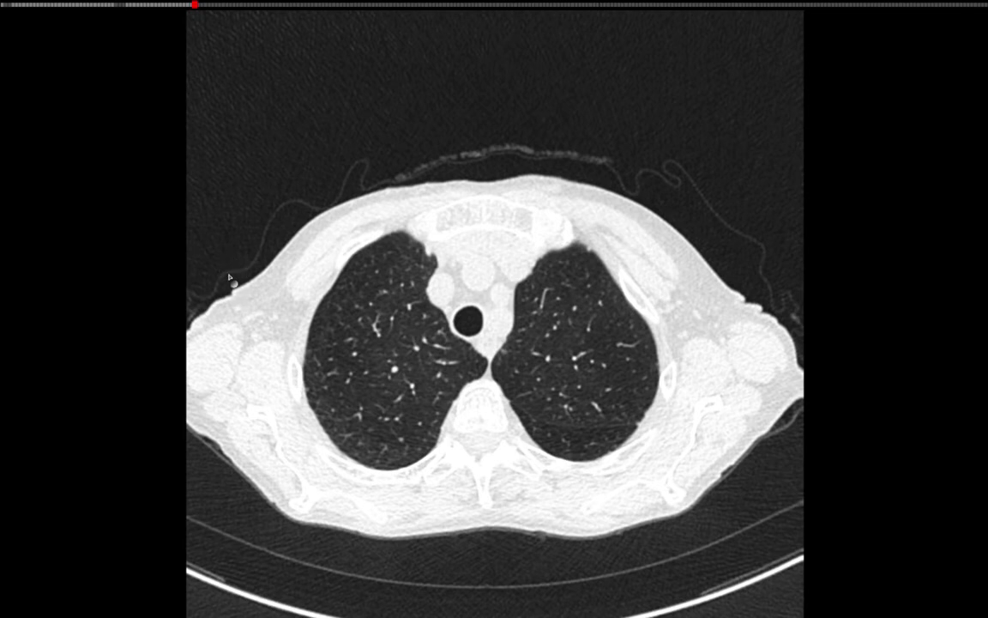
Page the full-screen AX LUNG series down to aortic arch/carina level, showing nodules in both upper lungs.
scroll(230, 279, "down", 10)
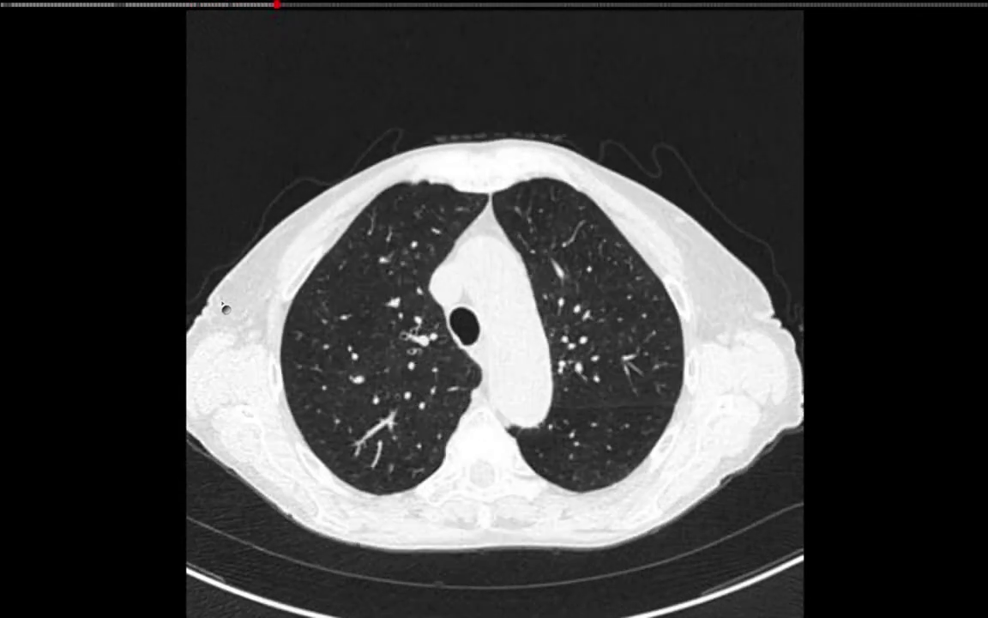
scroll(221, 307, "down", 3)
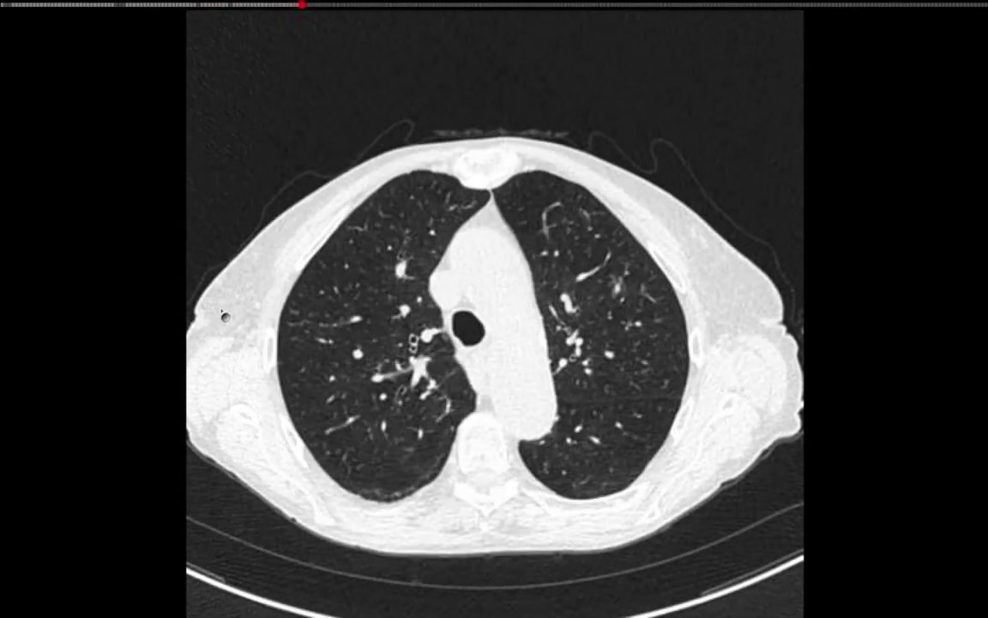
scroll(225, 317, "down", 4)
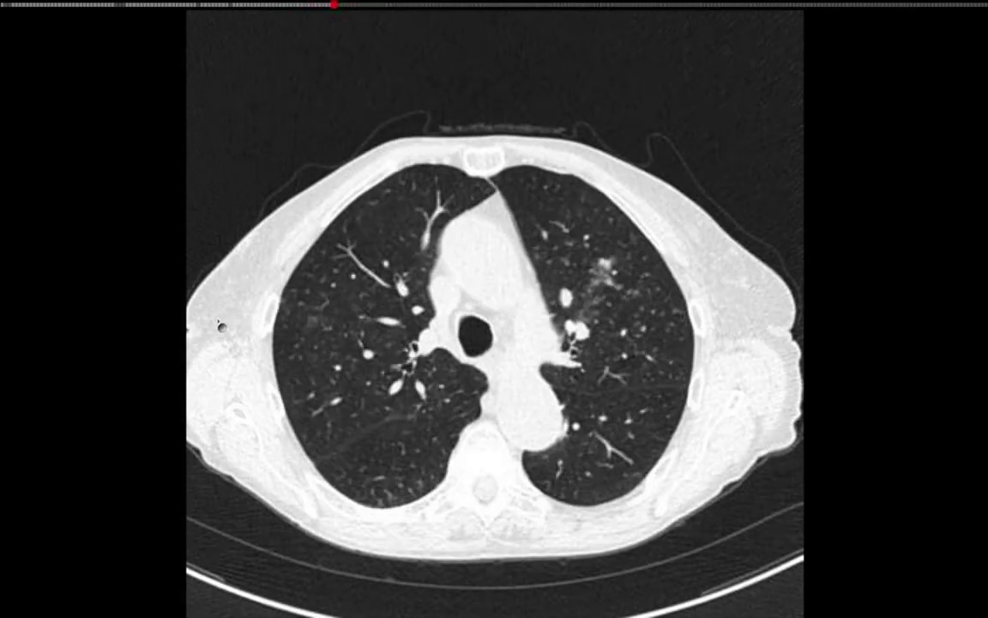
scroll(221, 326, "down", 1)
scroll(212, 301, "down", 2)
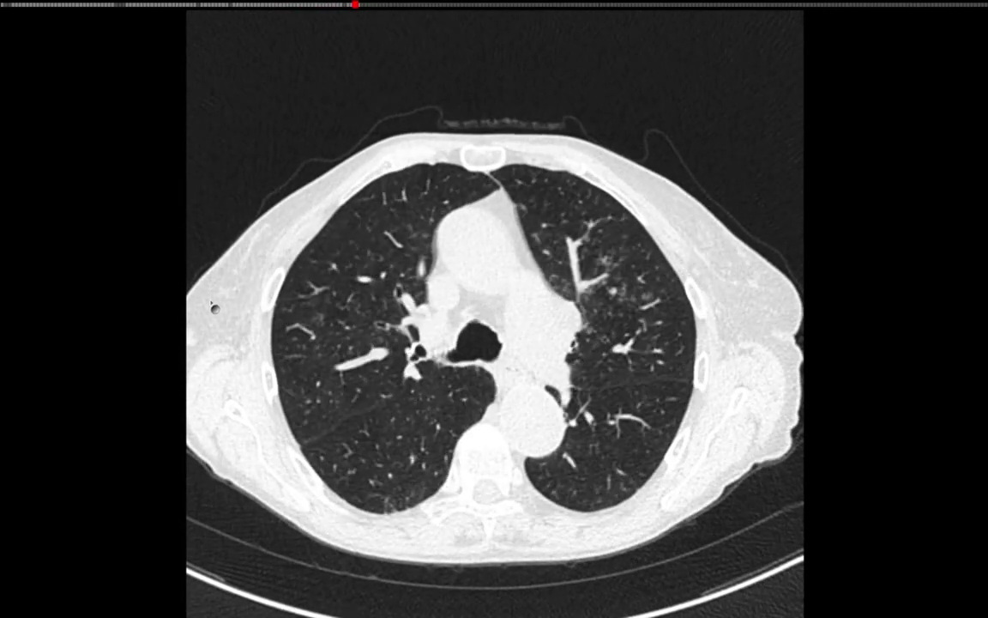
scroll(215, 309, "down", 3)
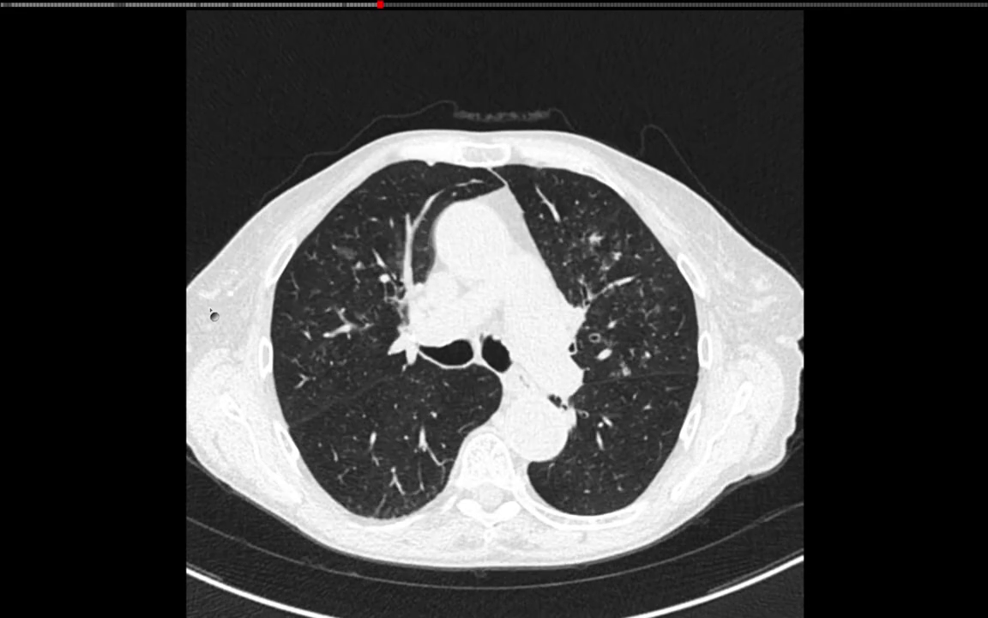
scroll(213, 316, "down", 3)
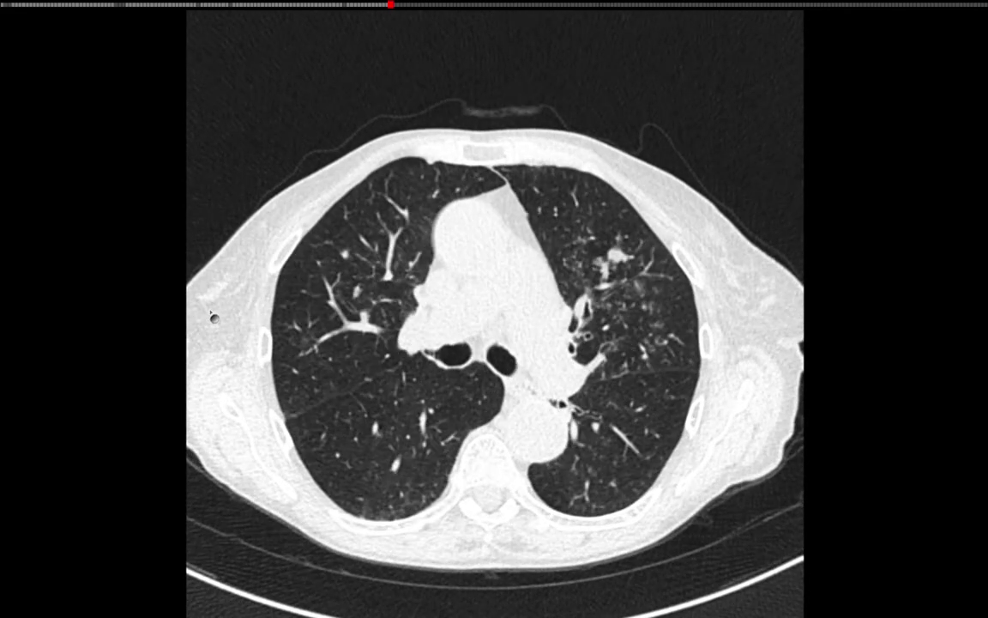
scroll(213, 319, "down", 2)
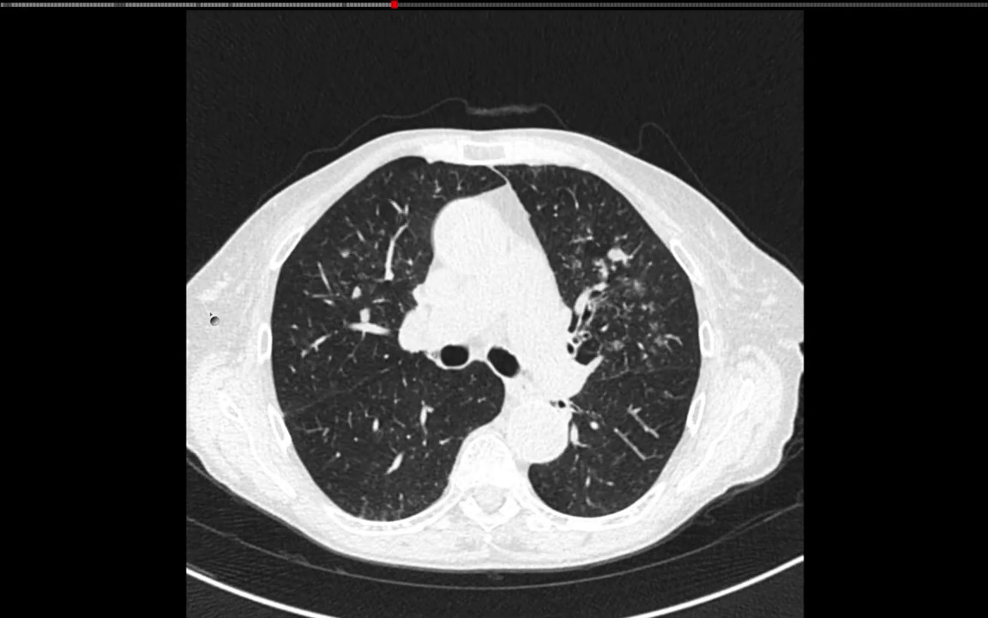
scroll(213, 320, "down", 3)
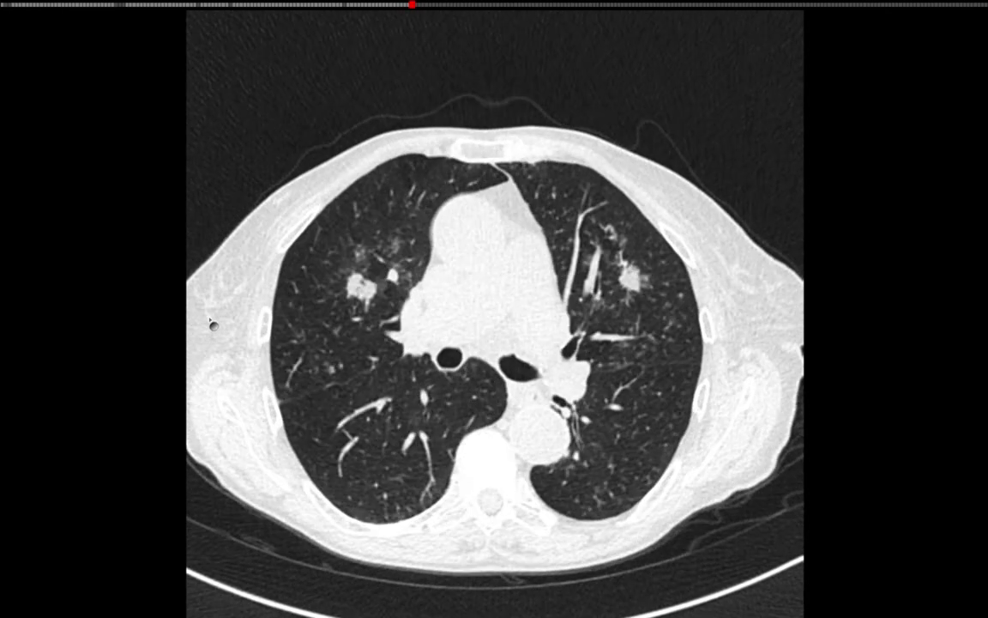
scroll(211, 323, "down", 1)
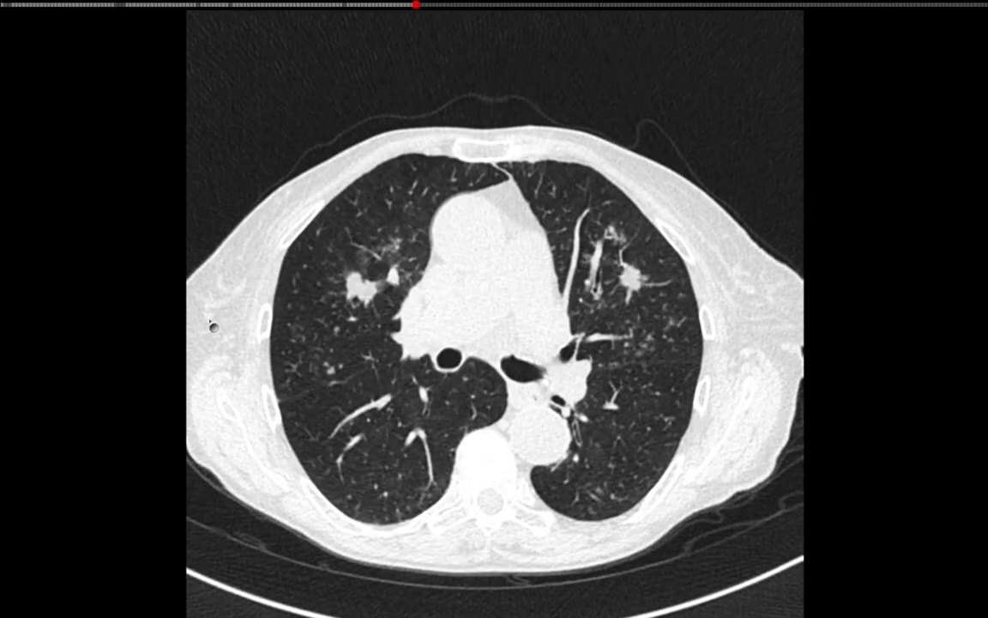
scroll(213, 325, "down", 2)
scroll(213, 325, "up", 2)
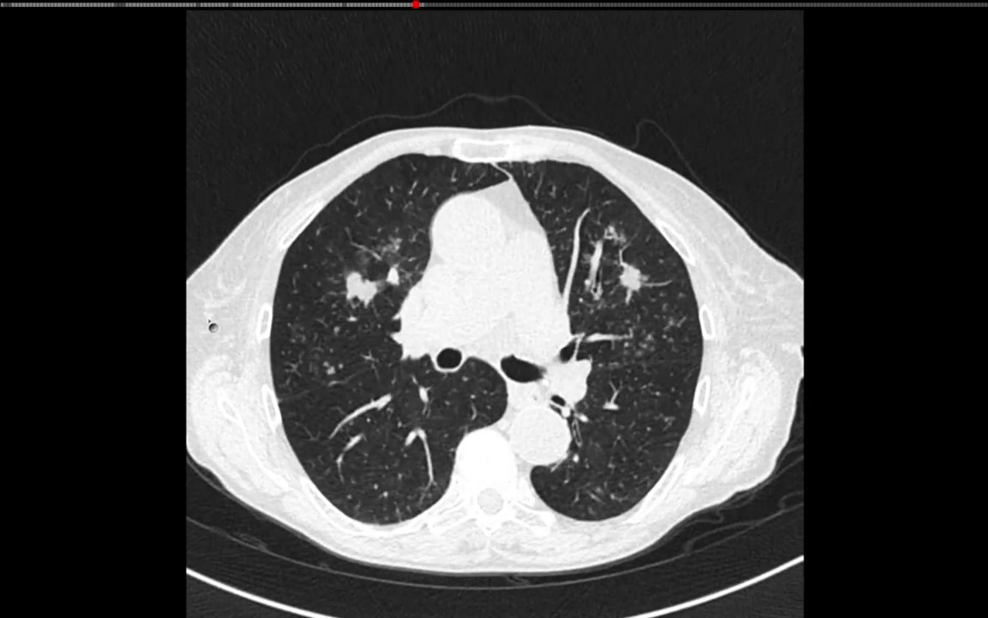
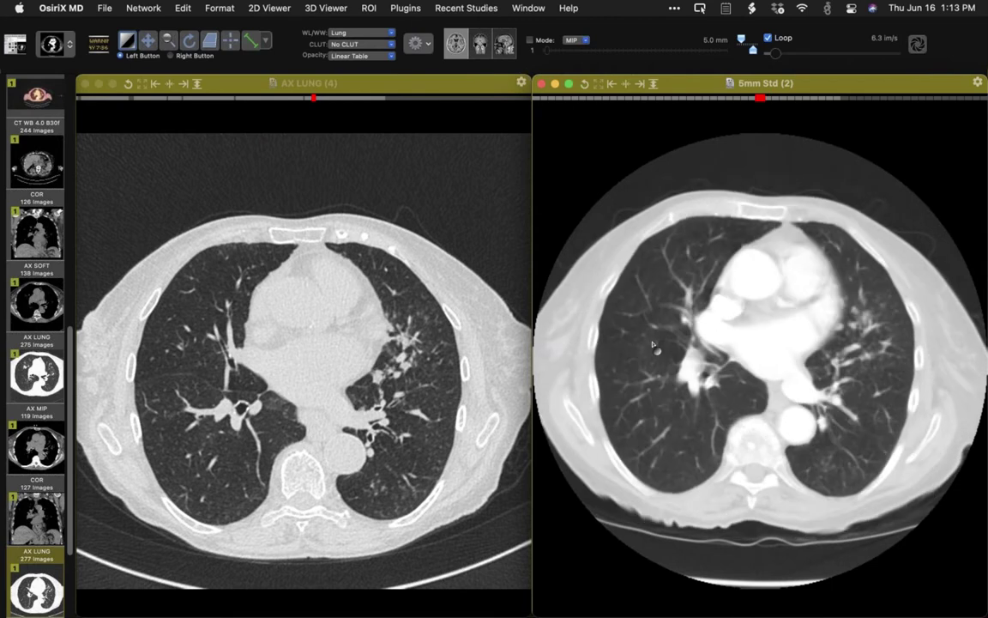
Scroll the right-hand 5mm Std MIP viewer up to the aortic arch slices.
scroll(649, 333, "up", 2)
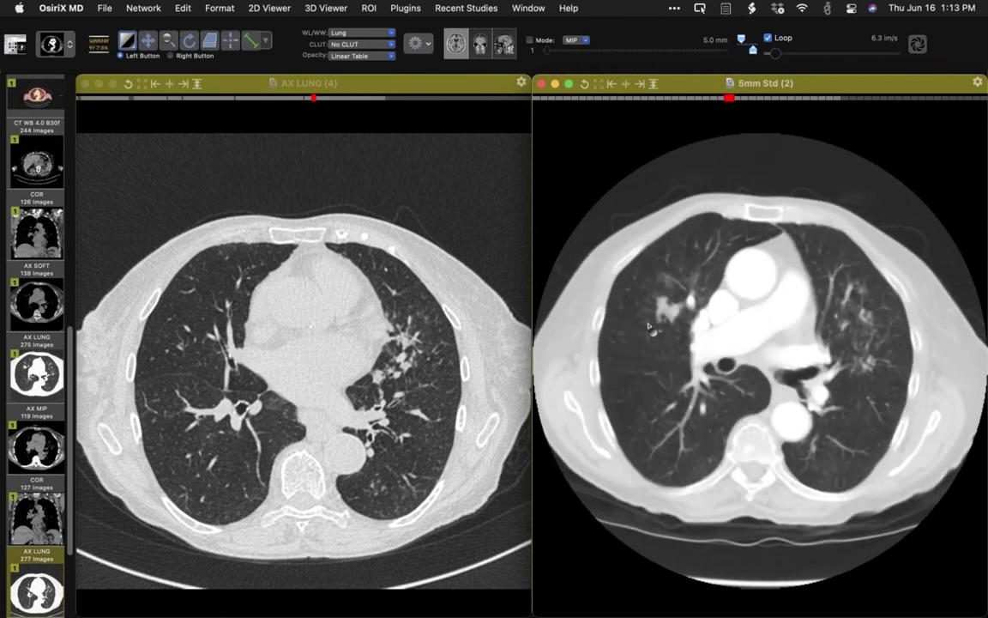
scroll(650, 324, "down", 2)
scroll(649, 324, "up", 2)
scroll(650, 324, "down", 2)
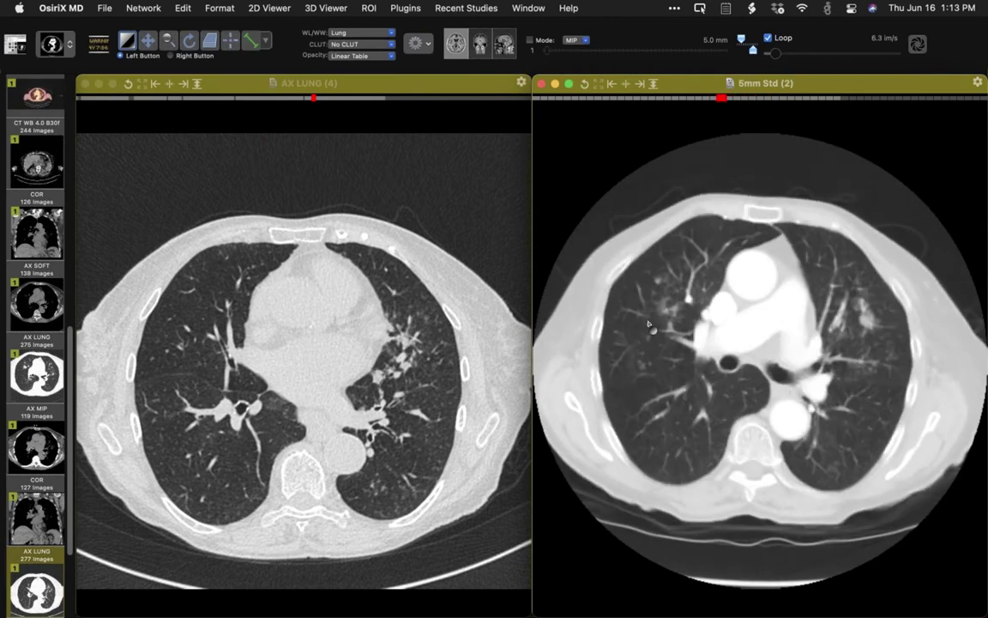
scroll(649, 324, "up", 2)
scroll(359, 407, "up", 10)
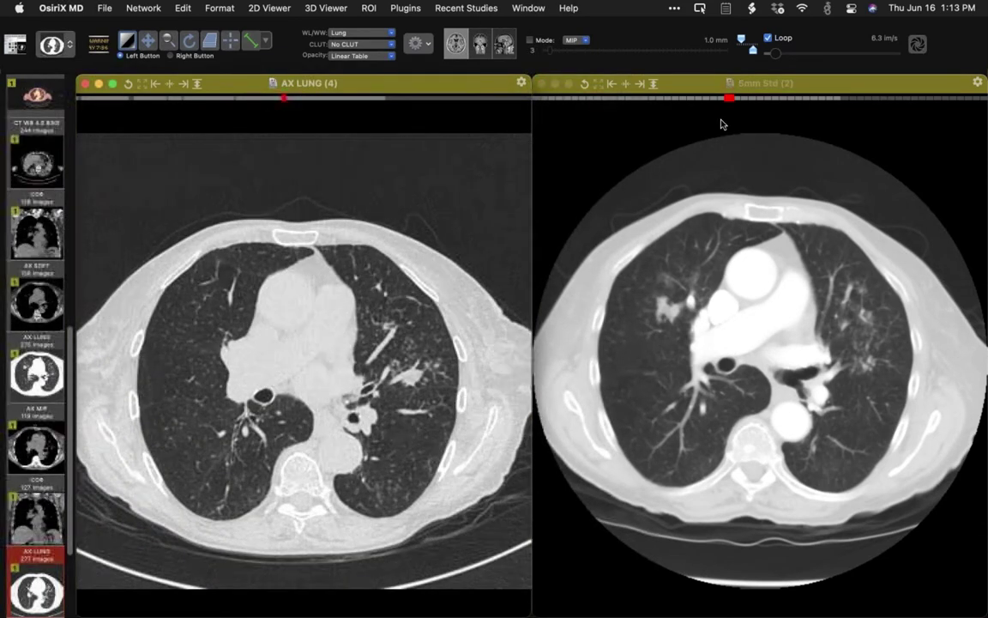
Close the 5mm Std series, pan AX LUNG, and apply a fine-tuned Mediastinum window.
left_click(541, 83)
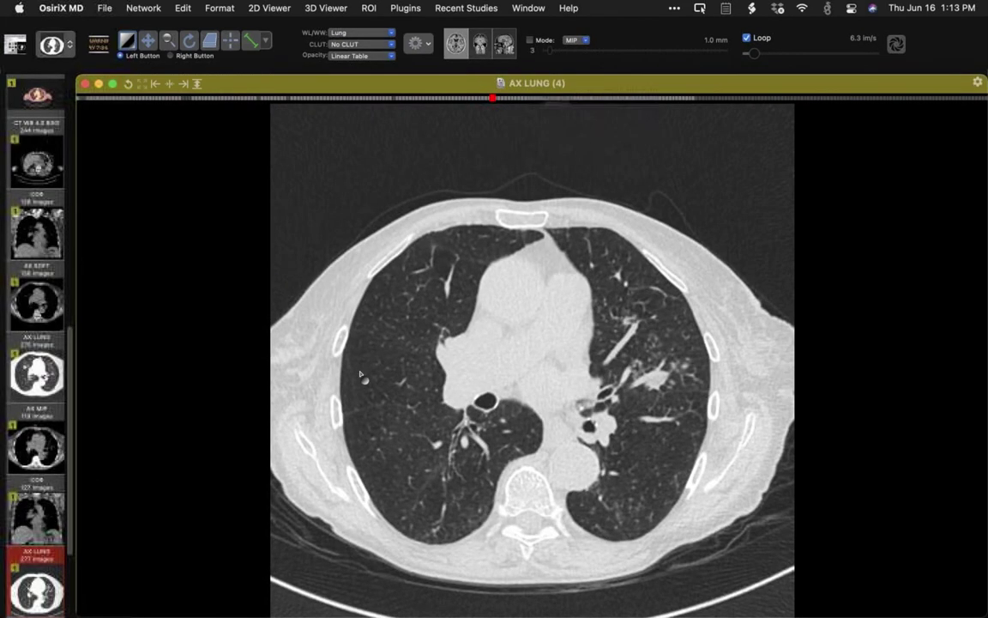
left_click_drag(361, 377, 341, 351)
key("9")
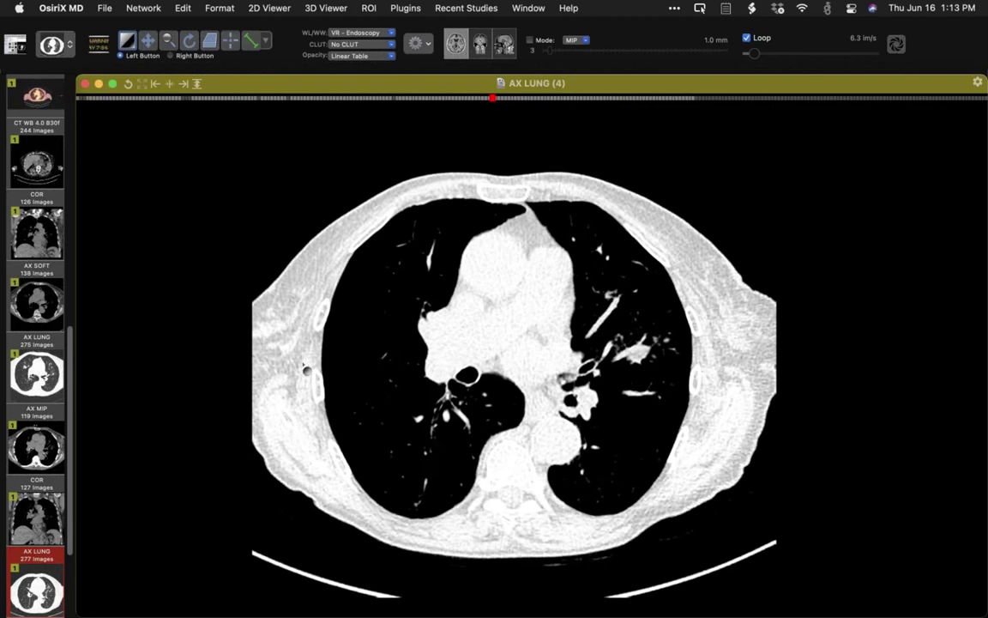
key("7")
left_click_drag(299, 438, 300, 440)
Page AX LUNG down from the upper chest to heart-level slices.
scroll(299, 439, "up", 10)
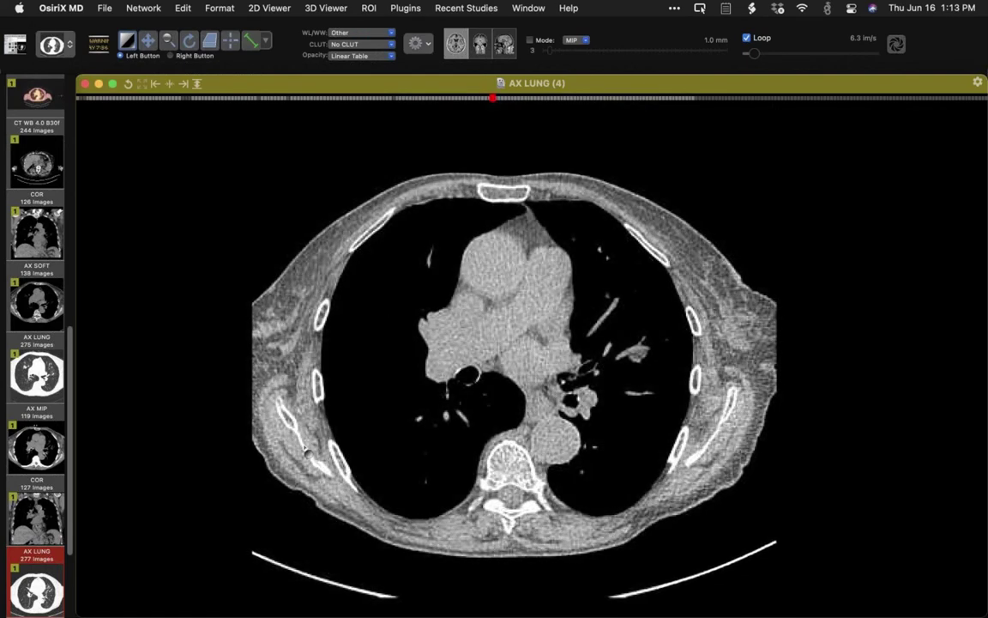
scroll(299, 439, "up", 8)
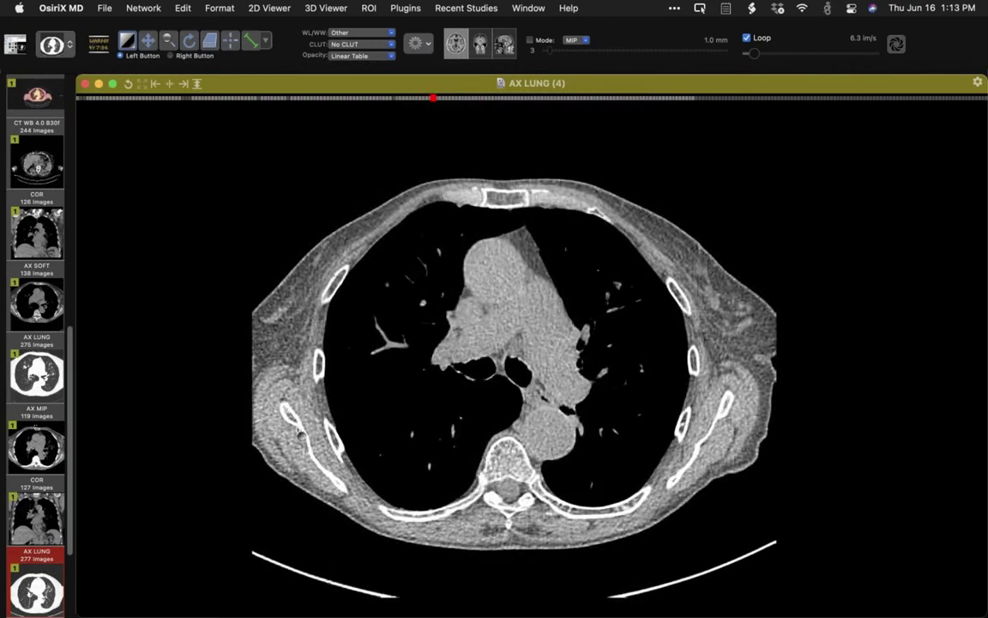
scroll(297, 440, "down", 12)
scroll(291, 444, "down", 3)
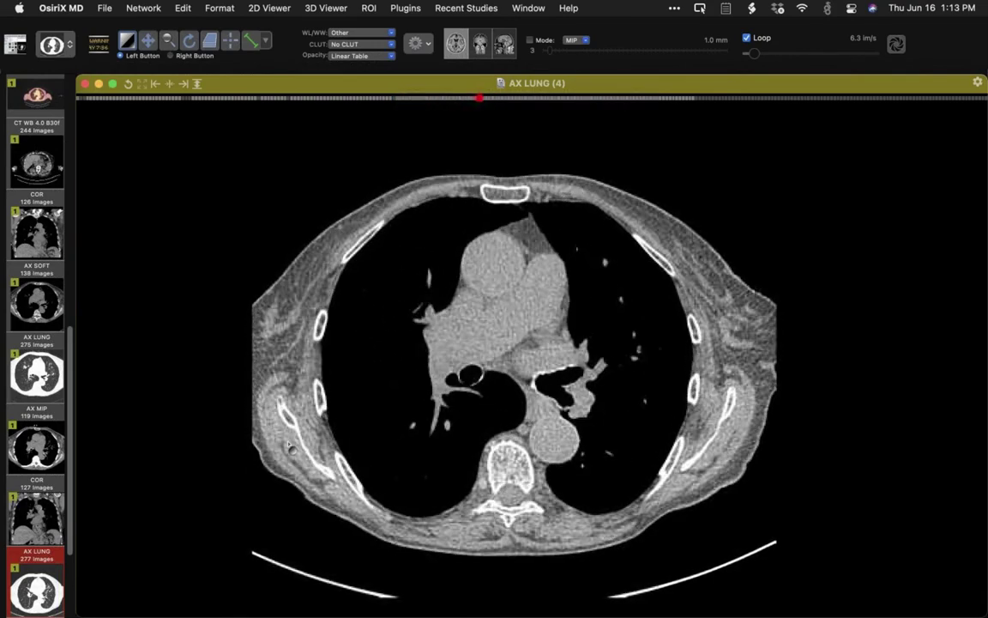
scroll(290, 443, "down", 2)
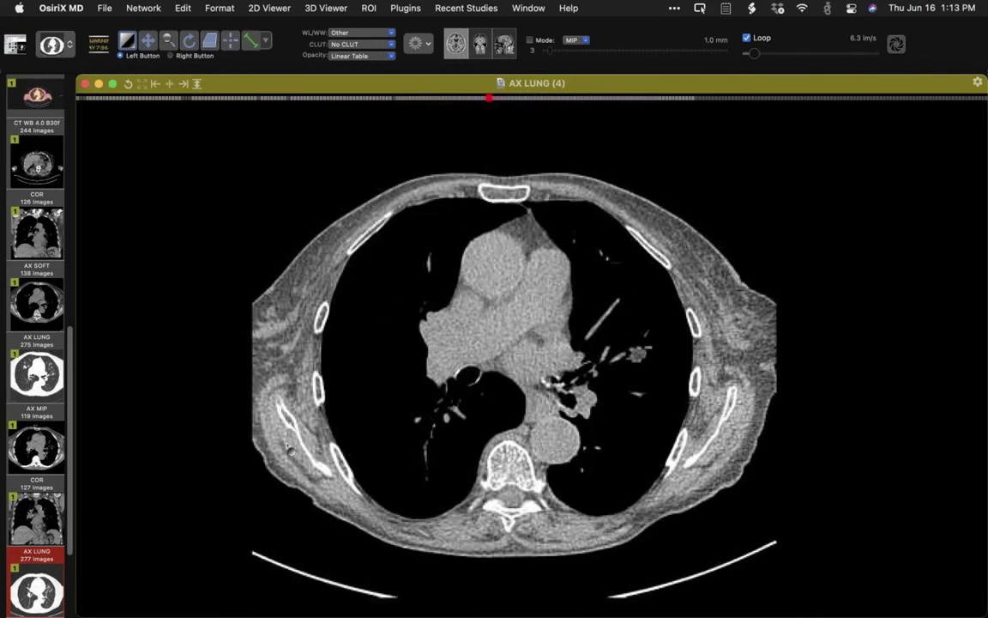
scroll(700, 360, "up", 5)
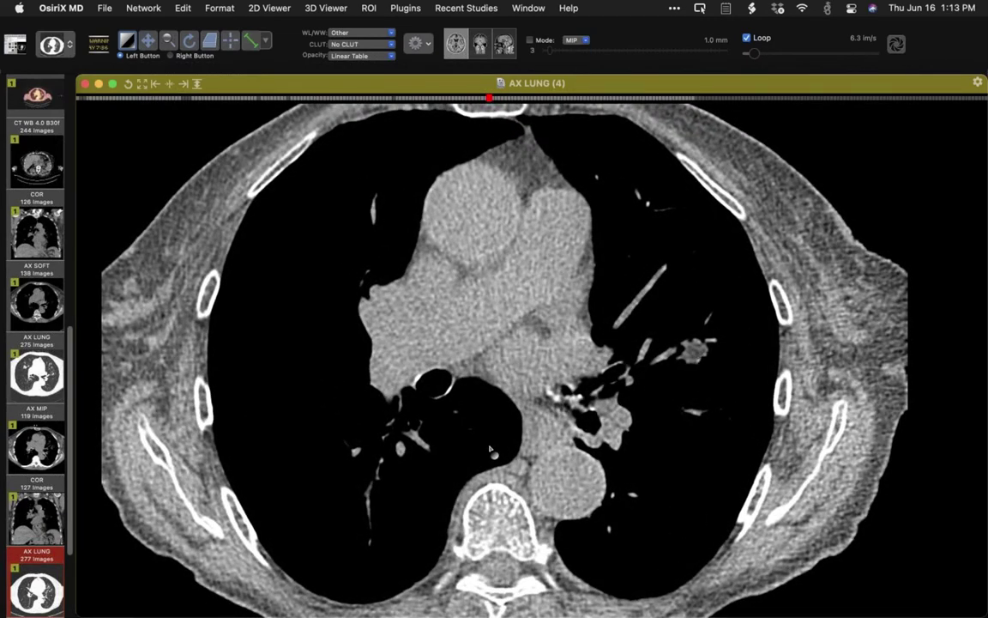
scroll(490, 448, "down", 6)
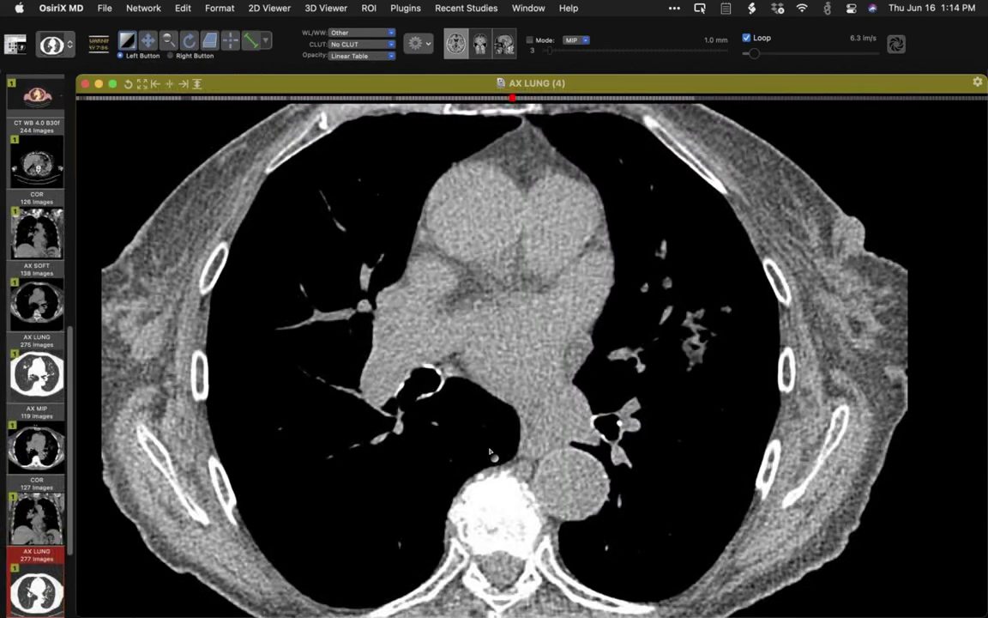
scroll(490, 452, "down", 3)
scroll(488, 461, "down", 12)
scroll(491, 478, "down", 3)
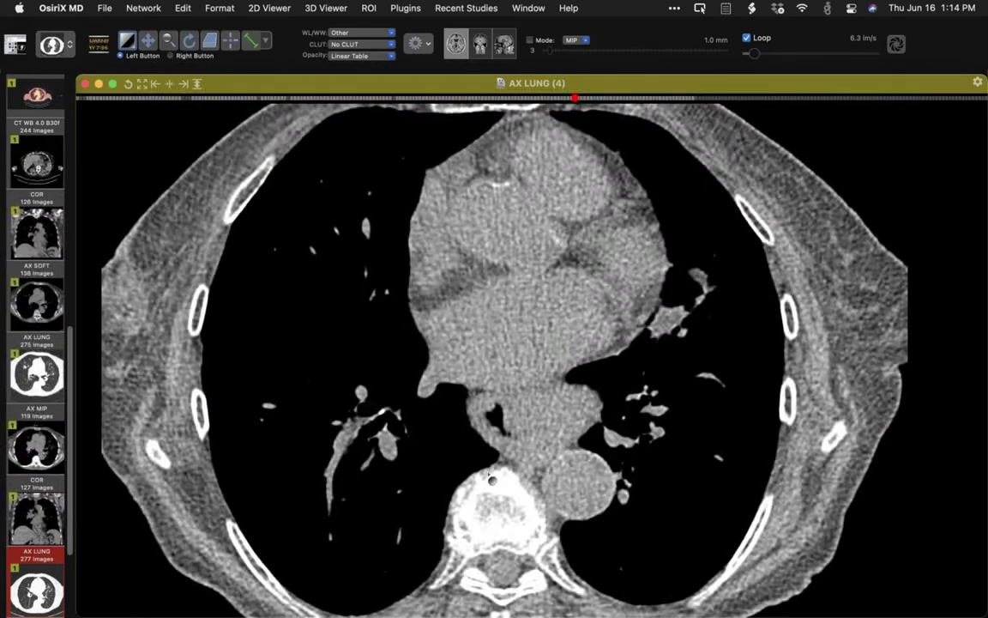
scroll(491, 479, "down", 10)
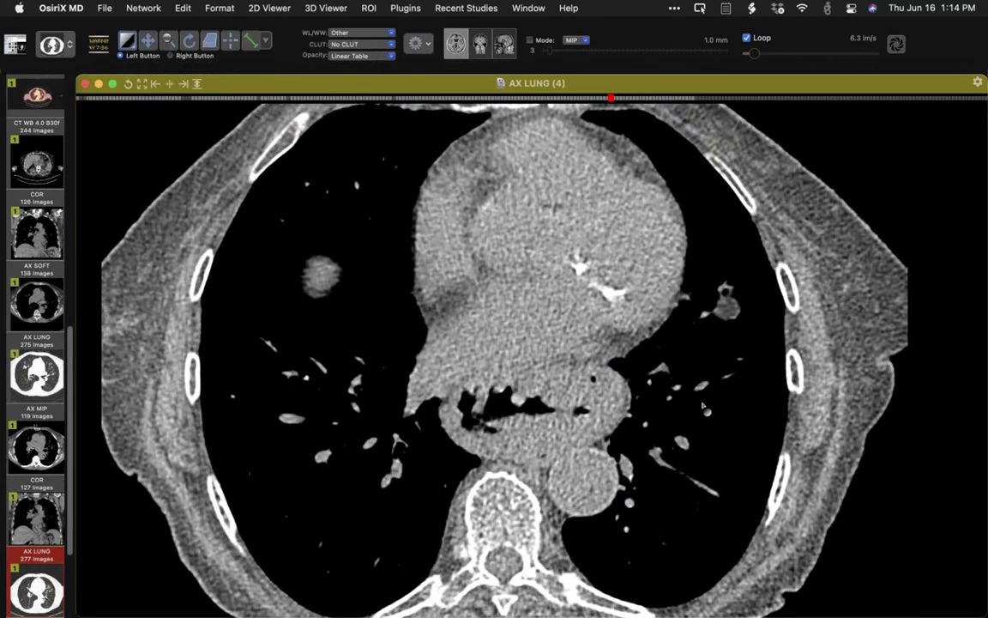
scroll(702, 413, "down", 20)
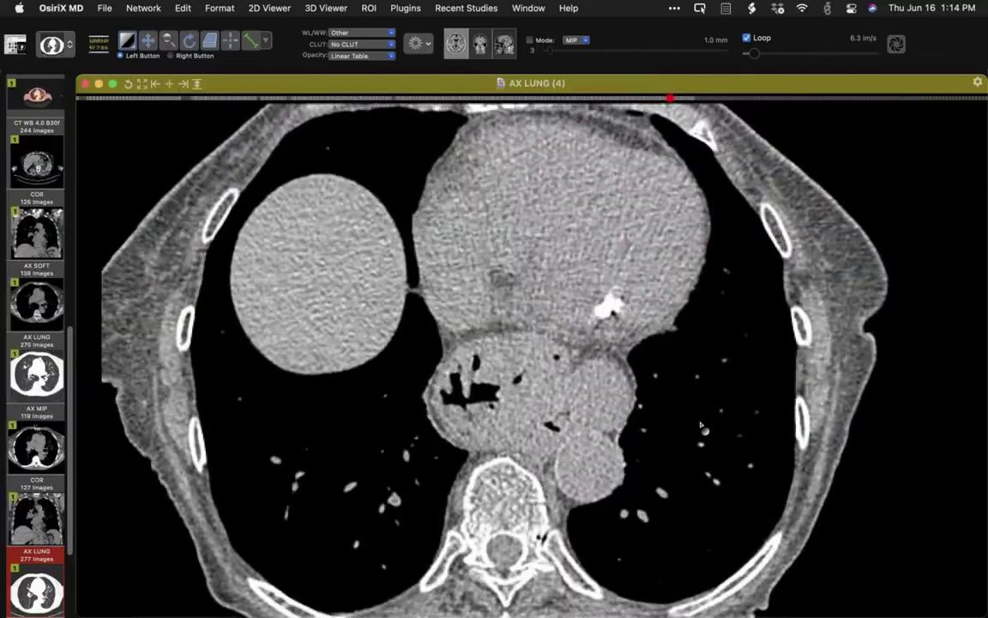
scroll(701, 435, "down", 10)
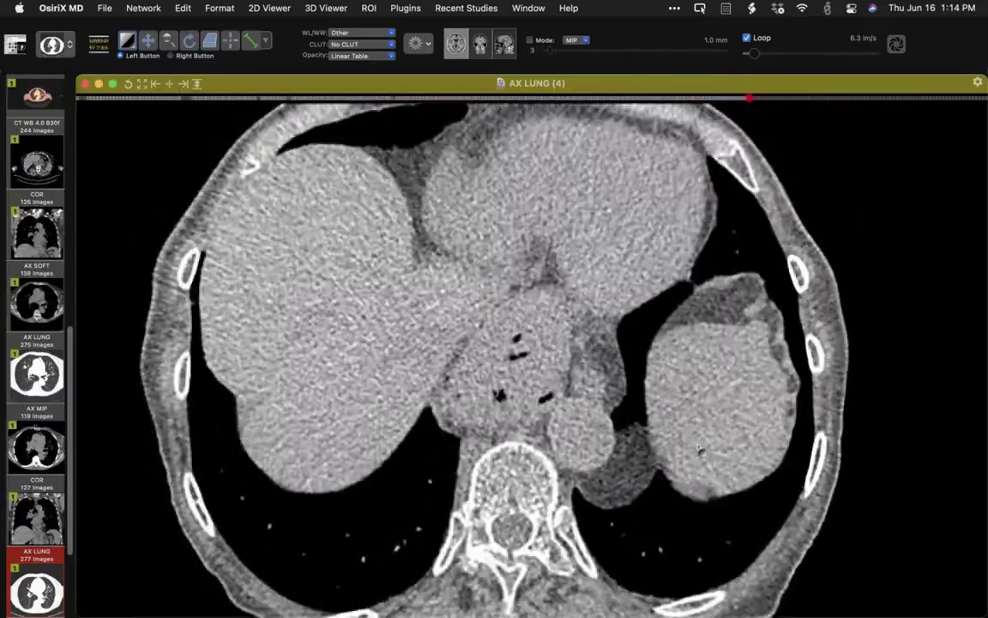
scroll(700, 438, "up", 20)
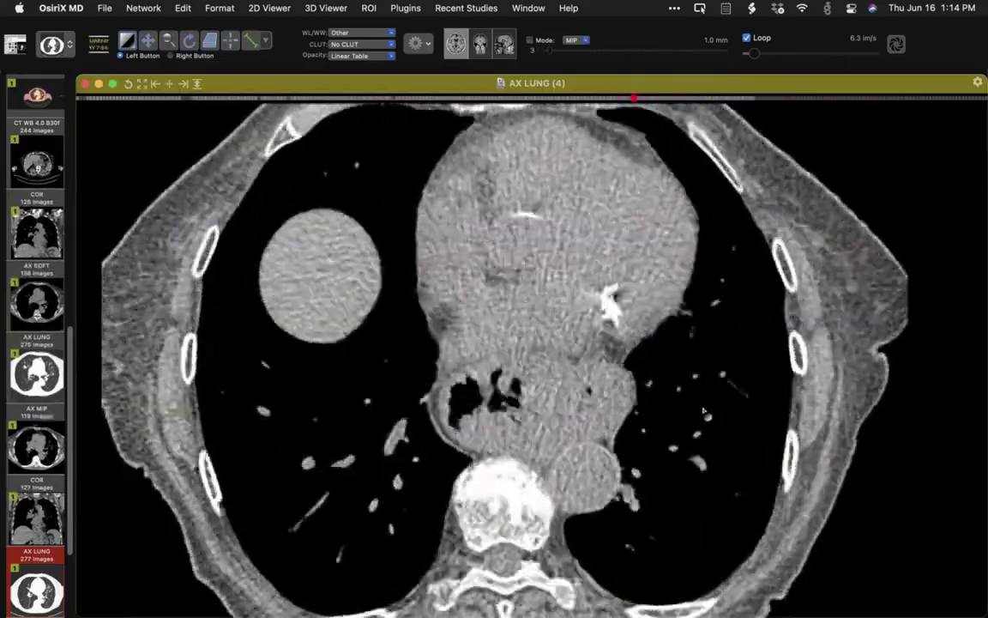
scroll(705, 406, "up", 3)
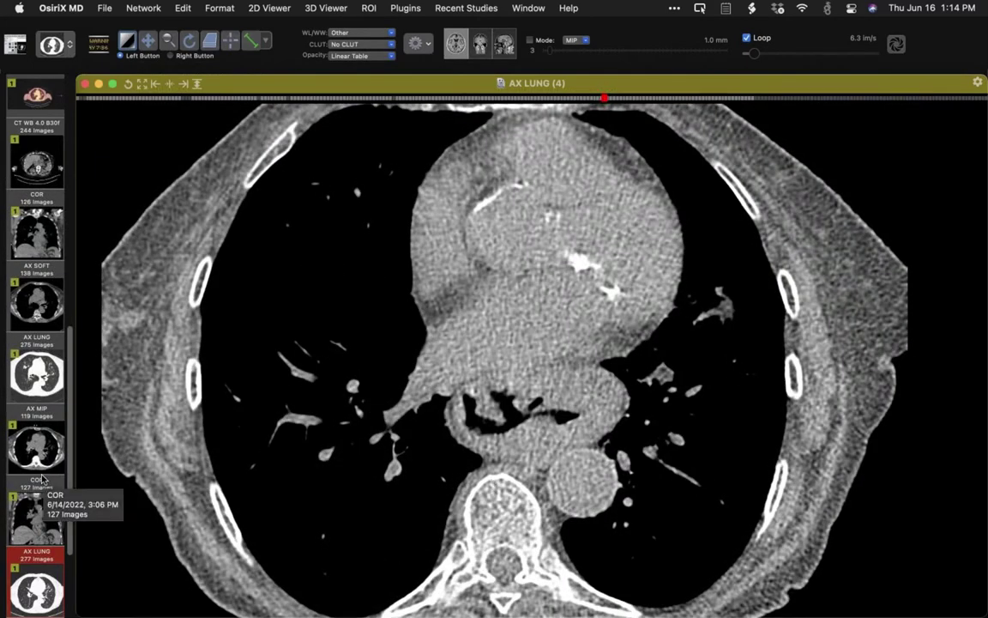
scroll(42, 478, "down", 5)
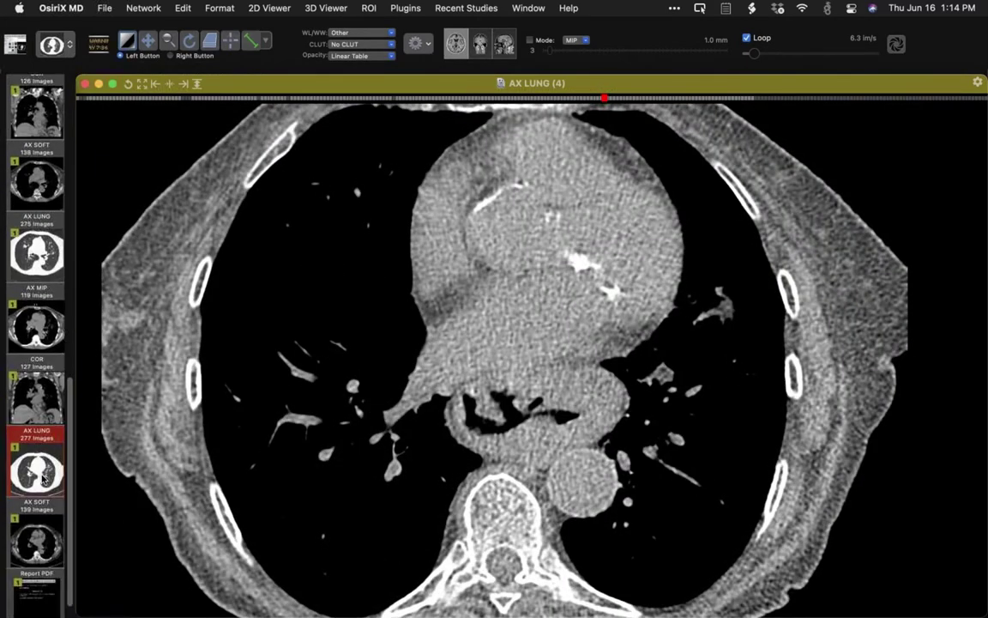
Read the Report PDF's lipoid pneumonia diagnosis, then view AX LUNG full screen, zoomed on the mediastinum.
double_click(46, 584)
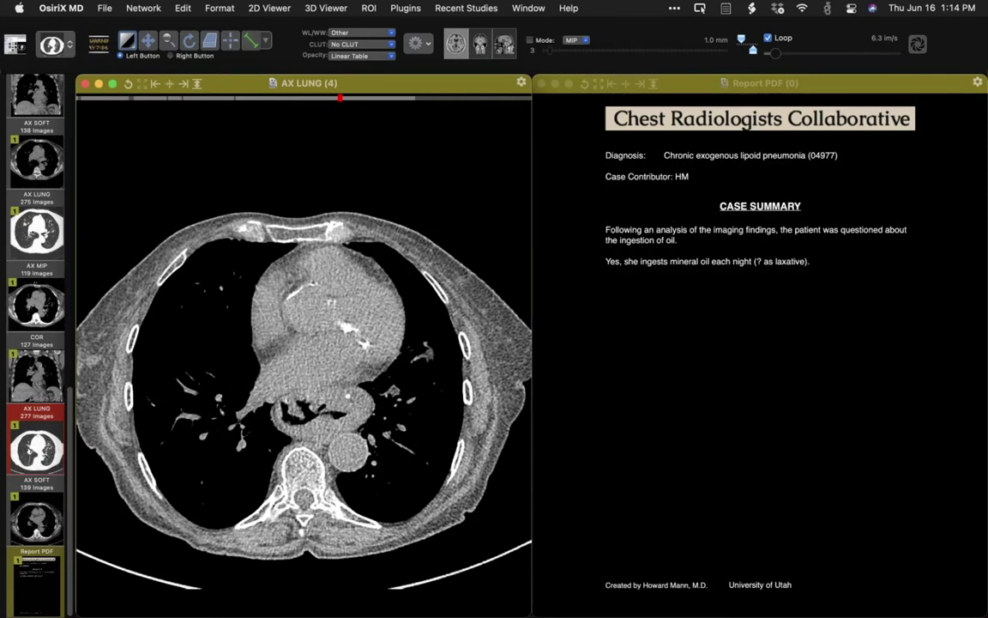
scroll(353, 364, "up", 5)
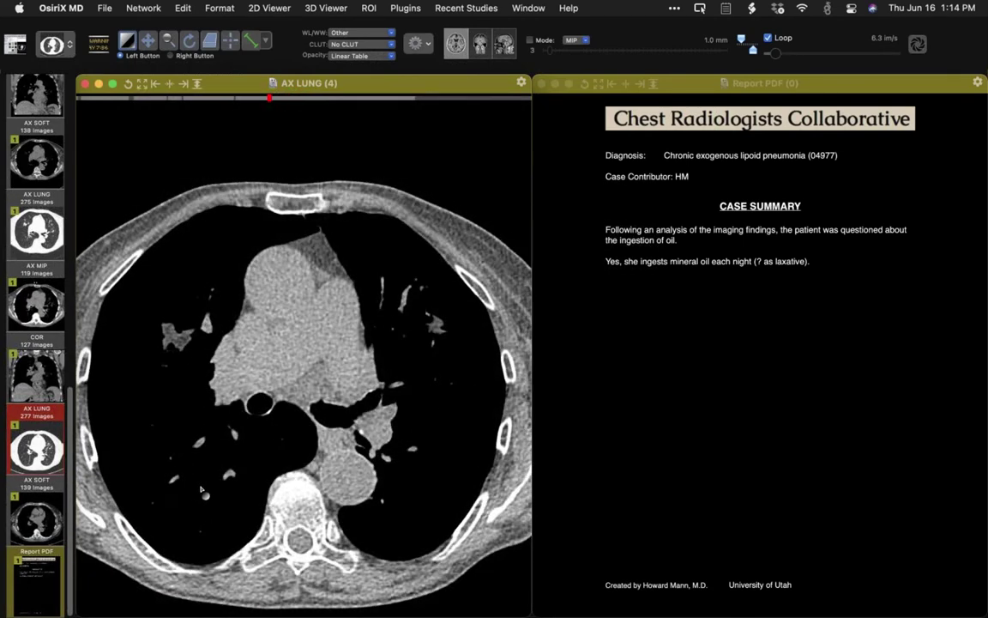
key("super+f")
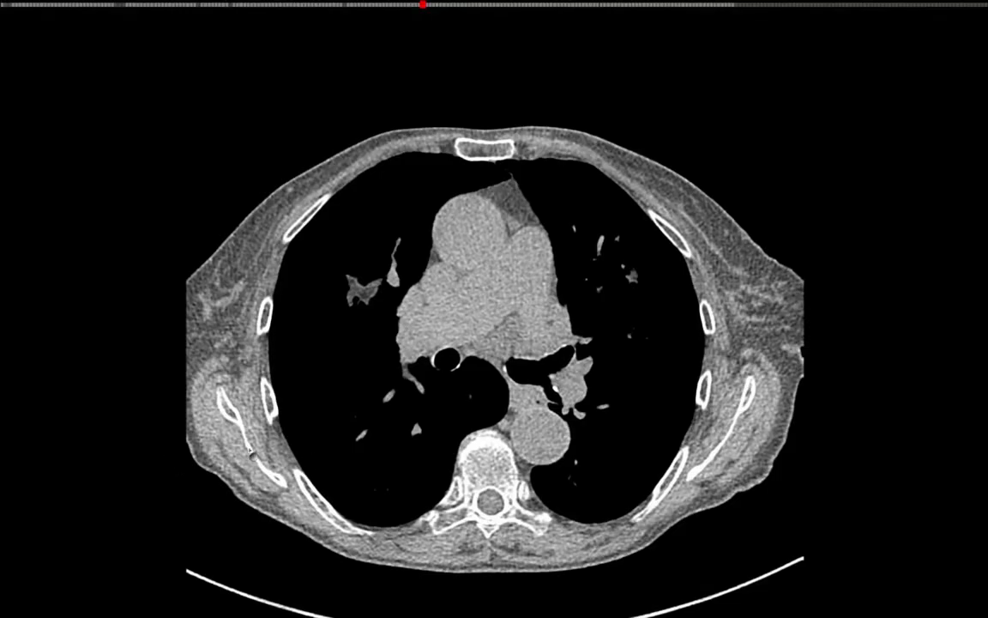
left_click_drag(339, 460, 324, 286)
Page back and forth through the enlarged AX LUNG mediastinal slices.
scroll(286, 359, "down", 5)
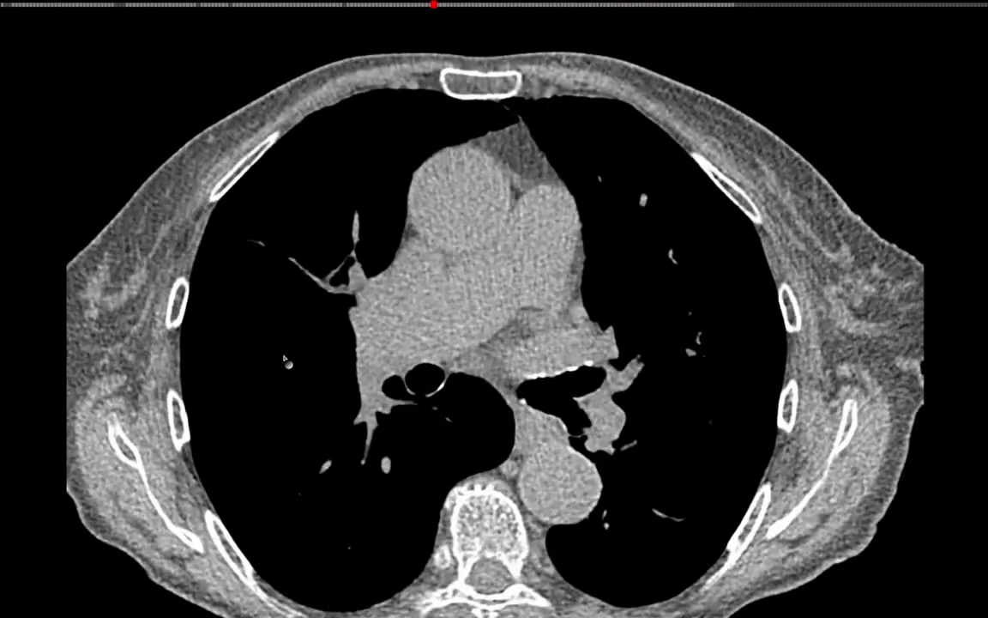
scroll(284, 355, "up", 6)
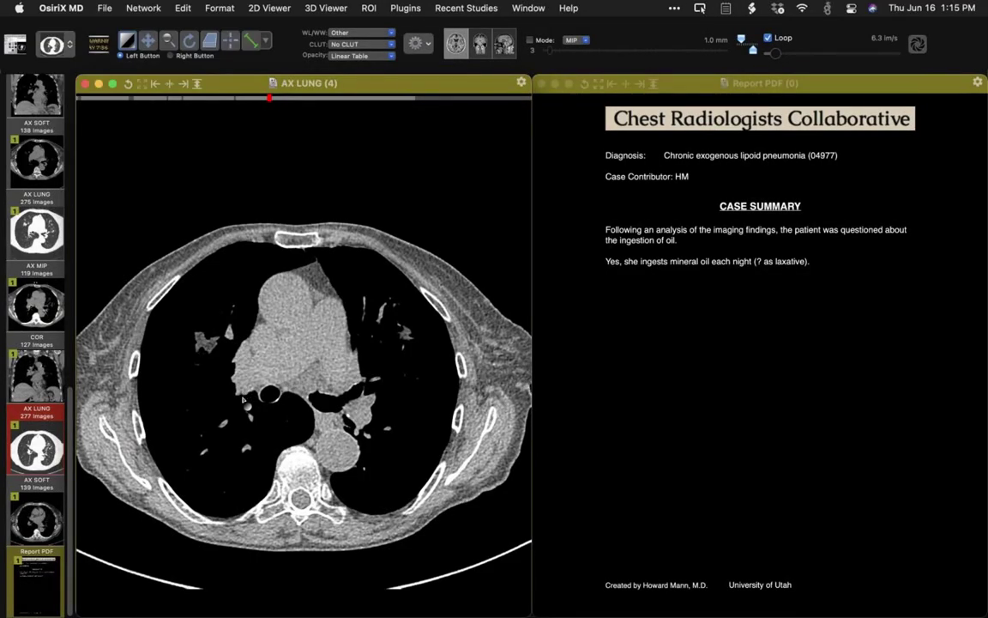
scroll(243, 400, "up", 5)
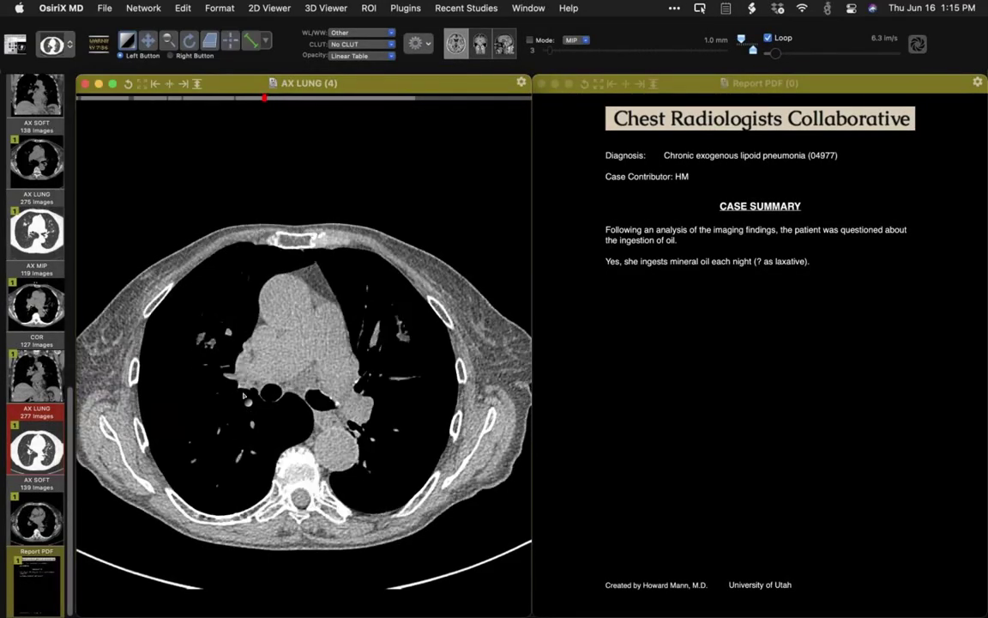
scroll(244, 400, "down", 5)
scroll(243, 399, "down", 1)
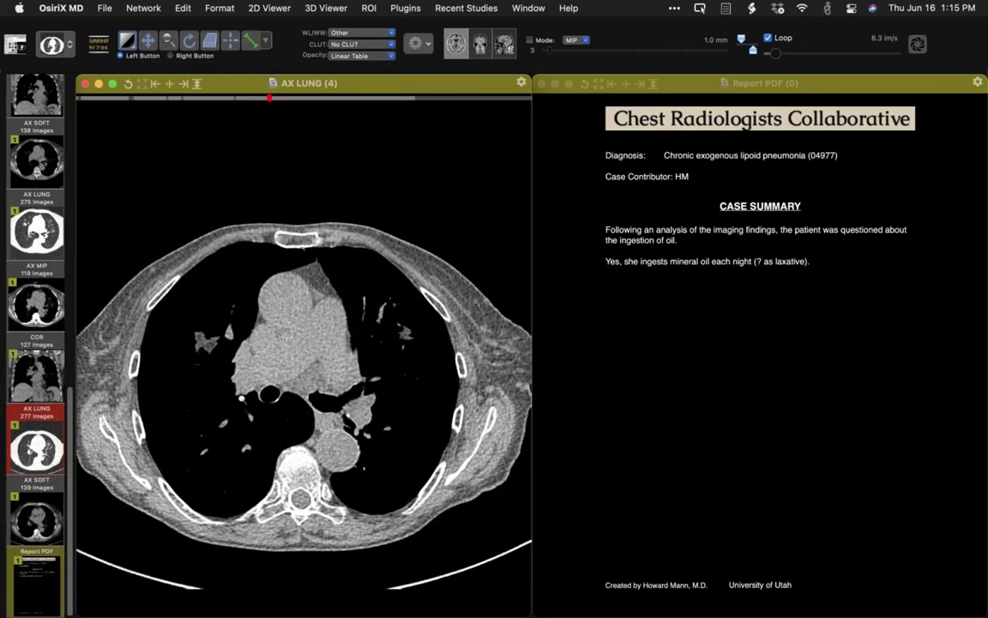
scroll(243, 396, "up", 10)
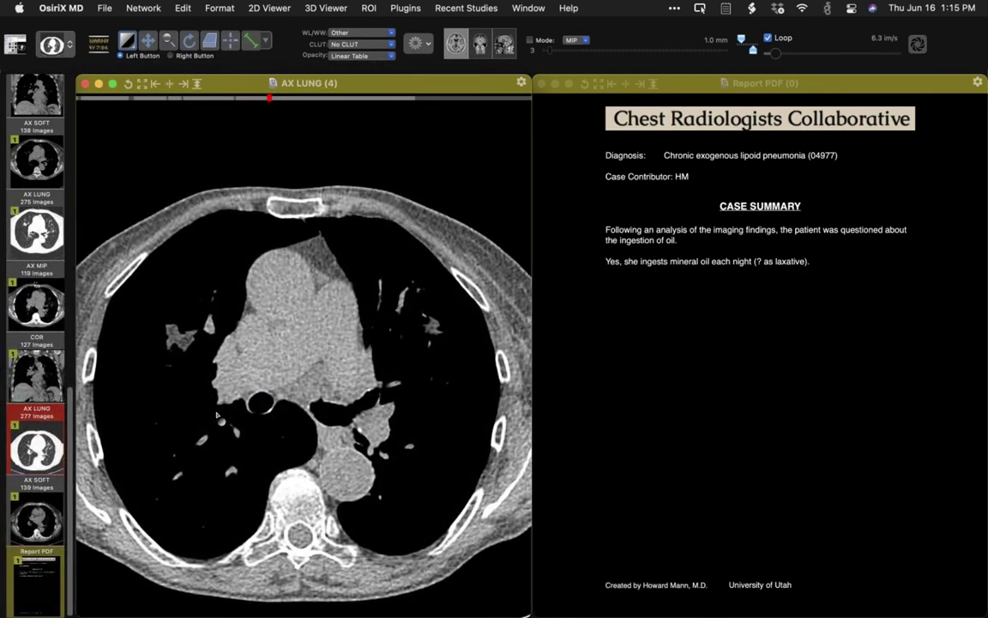
scroll(217, 415, "up", 3)
scroll(216, 417, "down", 4)
scroll(216, 417, "down", 2)
Close the Report PDF and page AX LUNG down toward slice 118.
left_click(542, 84)
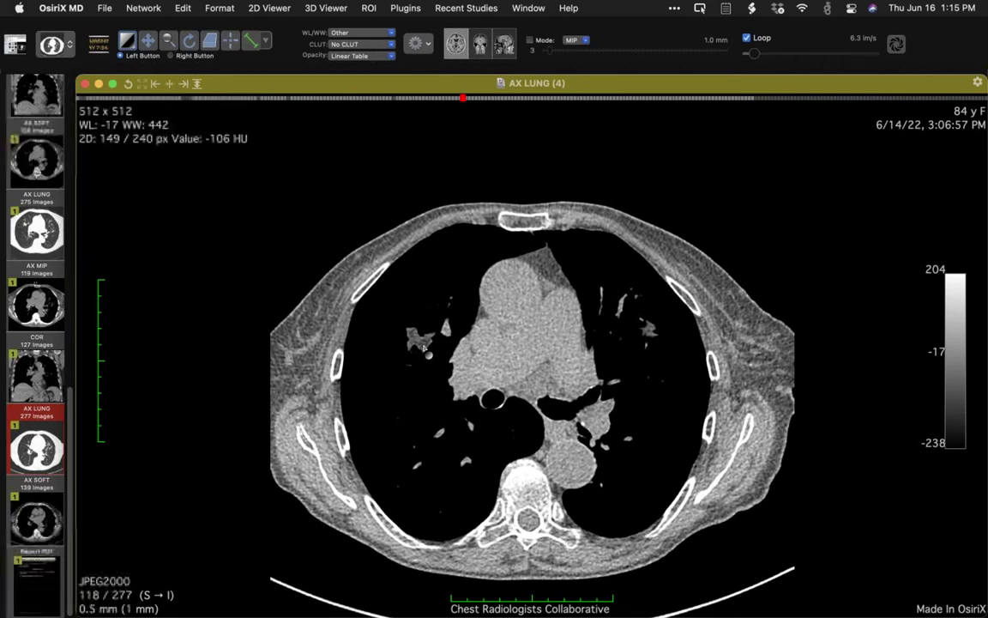
scroll(421, 350, "down", 1)
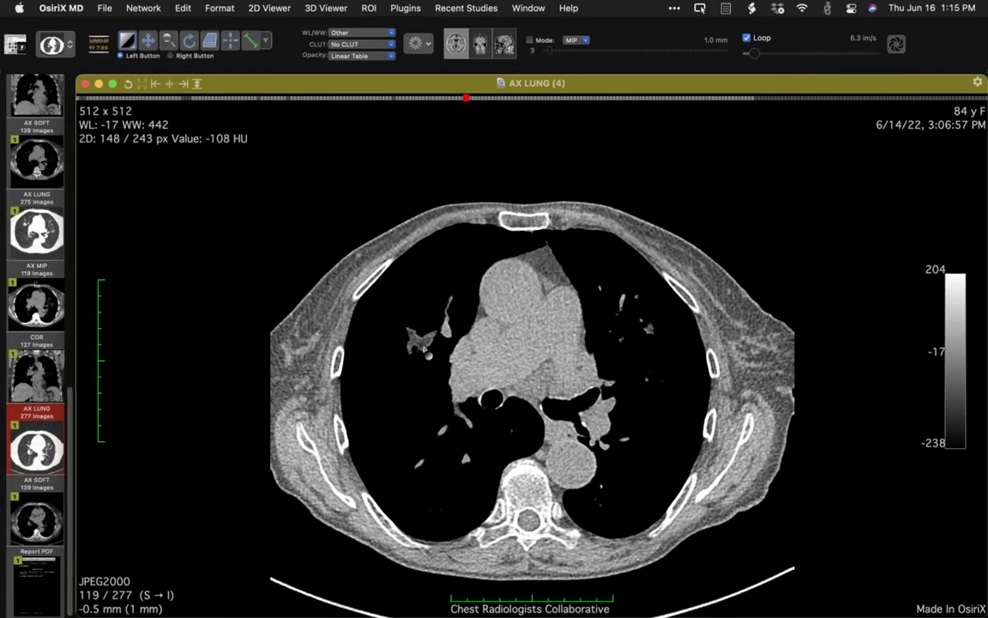
scroll(418, 359, "down", 1)
scroll(419, 360, "up", 5)
scroll(419, 359, "down", 1)
scroll(419, 360, "down", 2)
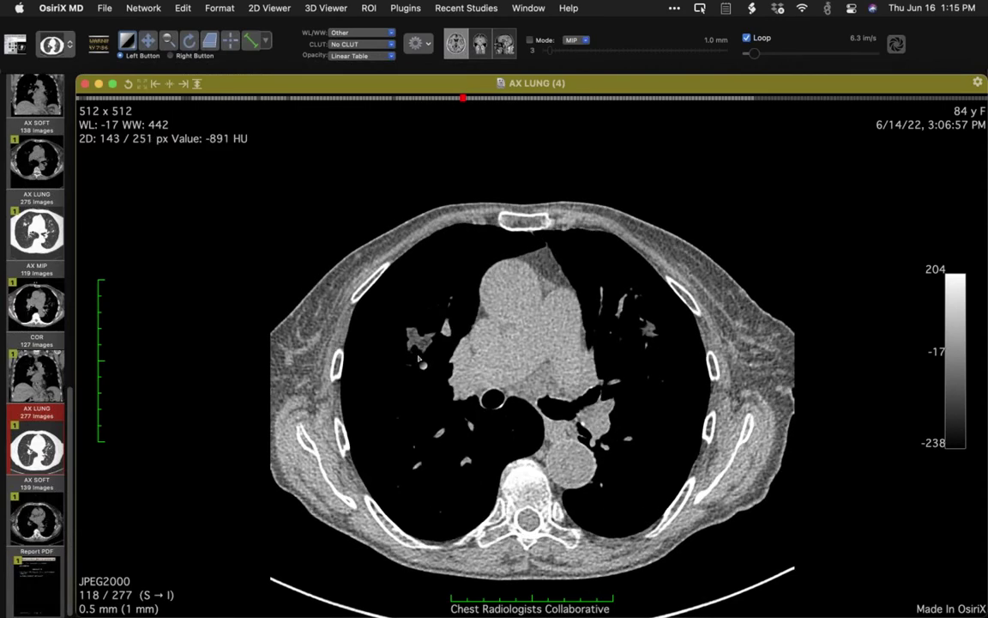
scroll(418, 359, "up", 1)
Switch to the Lung window and step through the slices around 118.
key("F4")
scroll(419, 360, "up", 4)
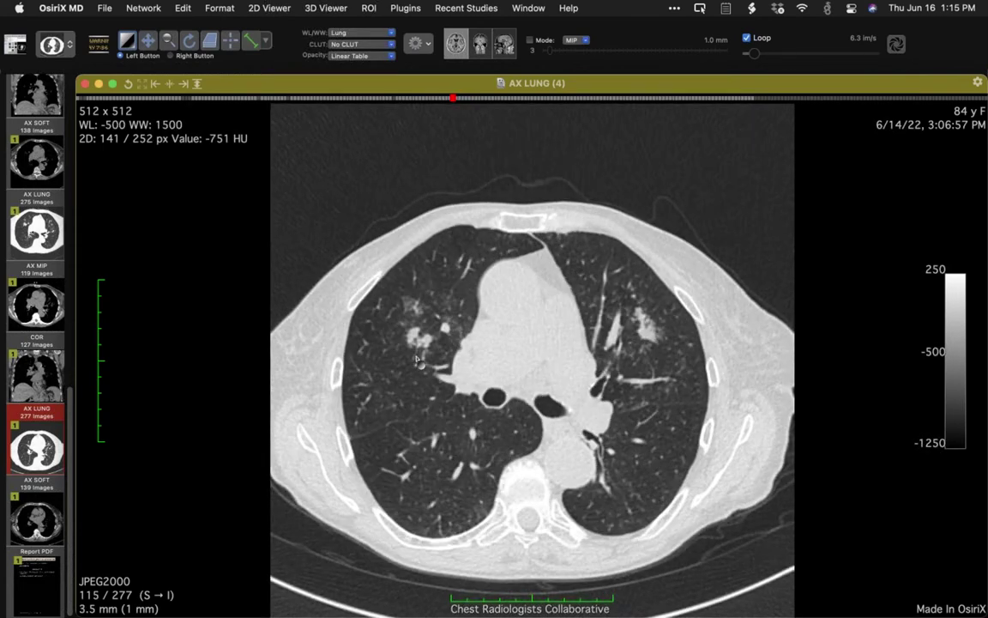
scroll(438, 368, "up", 7)
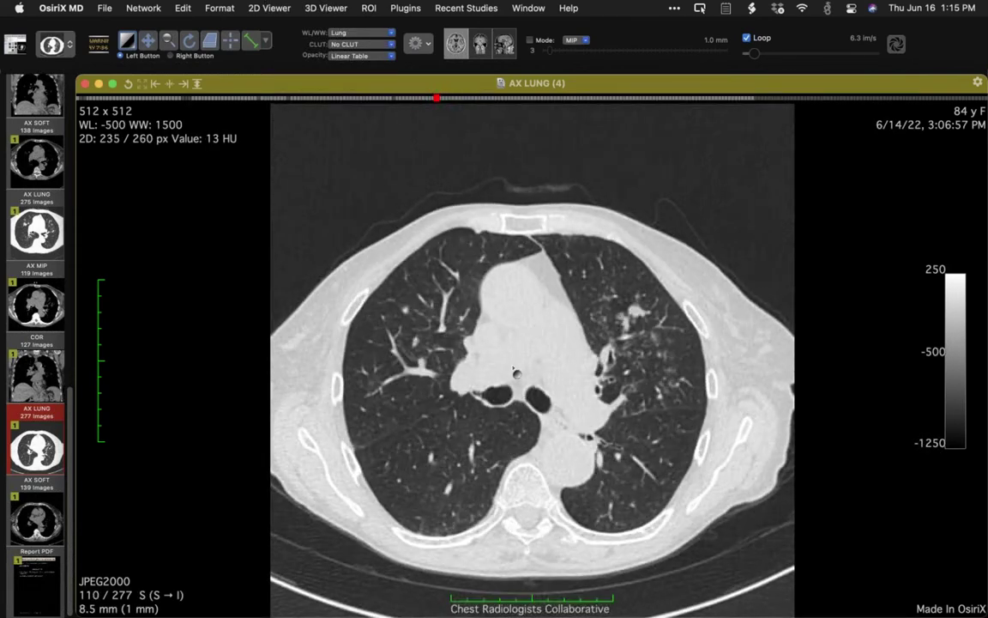
scroll(480, 403, "up", 17)
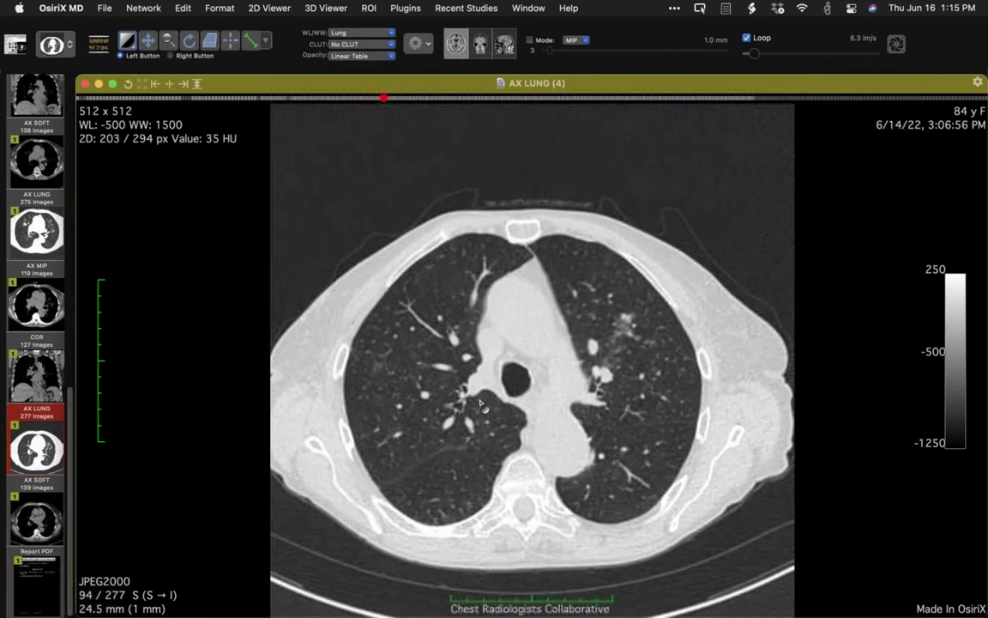
scroll(480, 403, "up", 12)
scroll(480, 403, "down", 13)
scroll(480, 404, "down", 11)
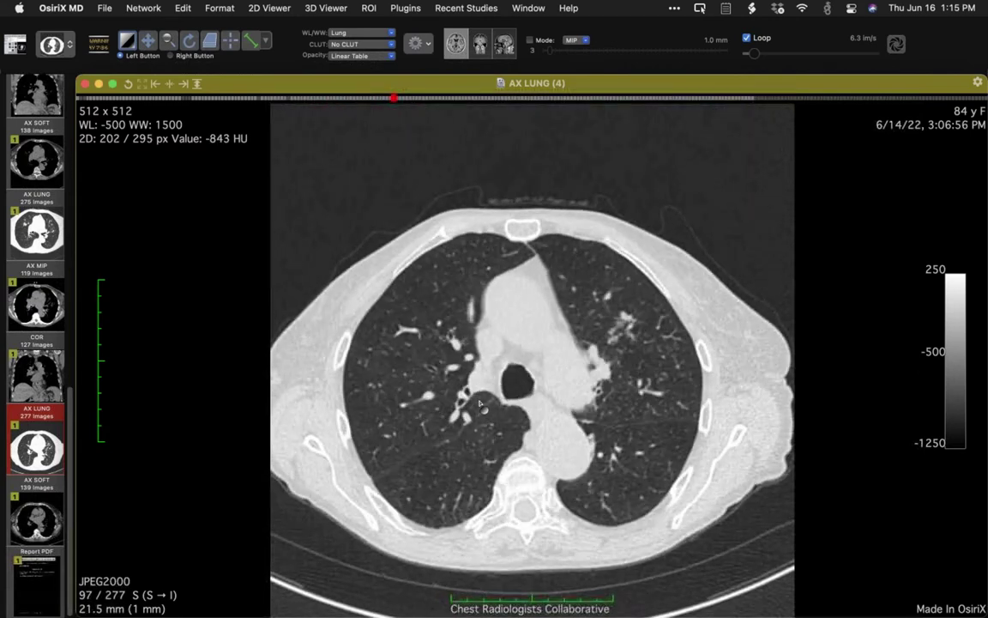
scroll(481, 405, "down", 11)
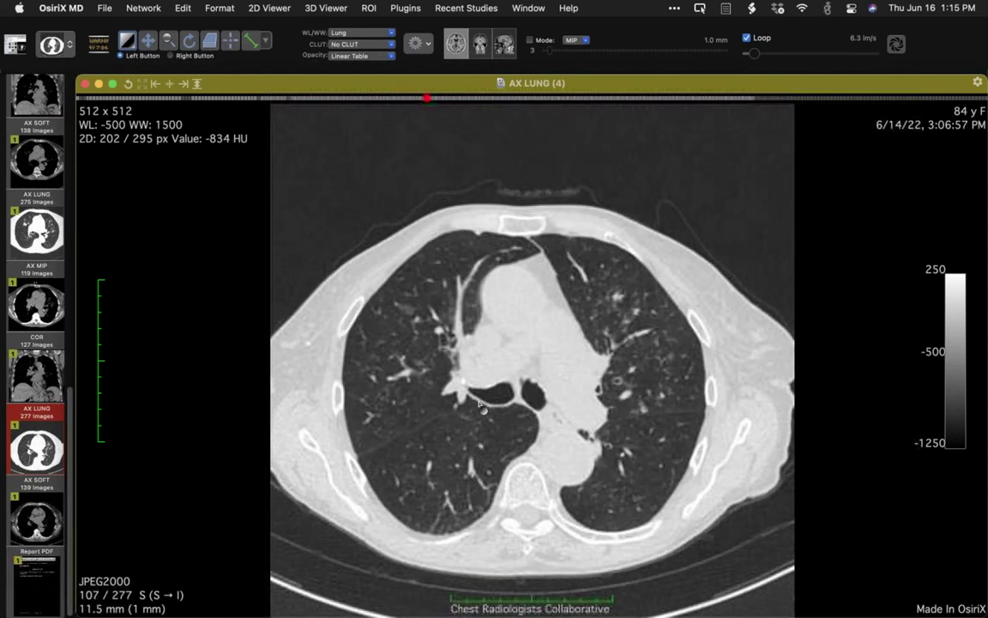
scroll(480, 405, "down", 6)
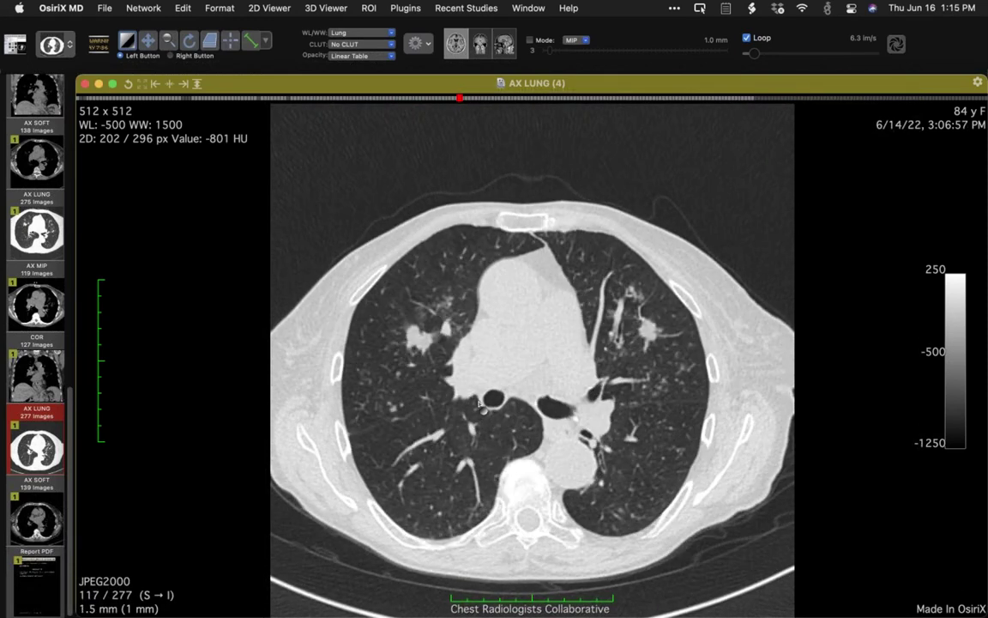
Apply a fine-tuned Mediastinum window and enlarge slice 118 to full screen.
key("F3")
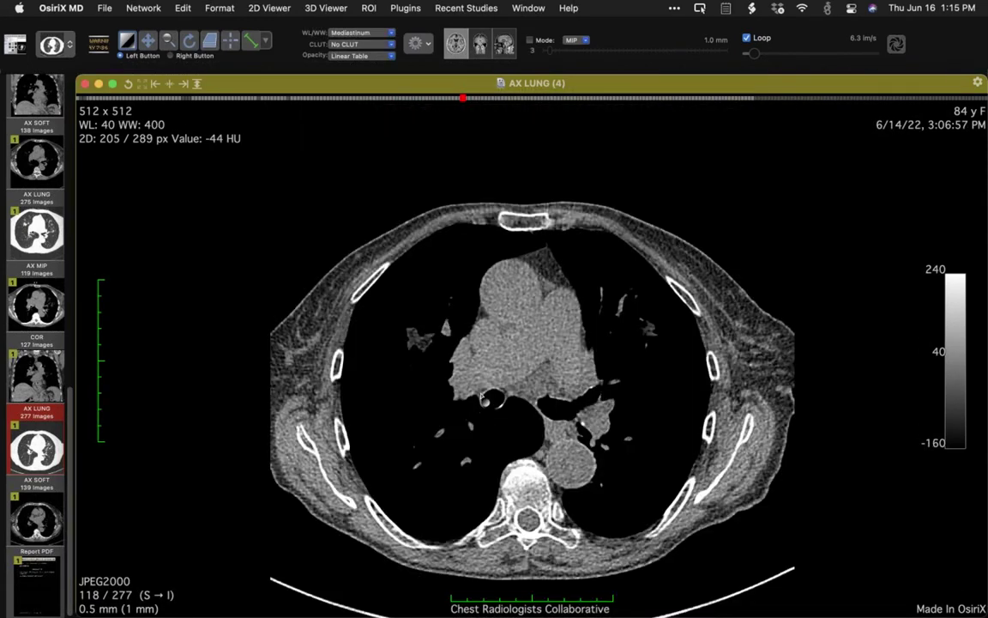
left_click_drag(436, 402, 395, 358)
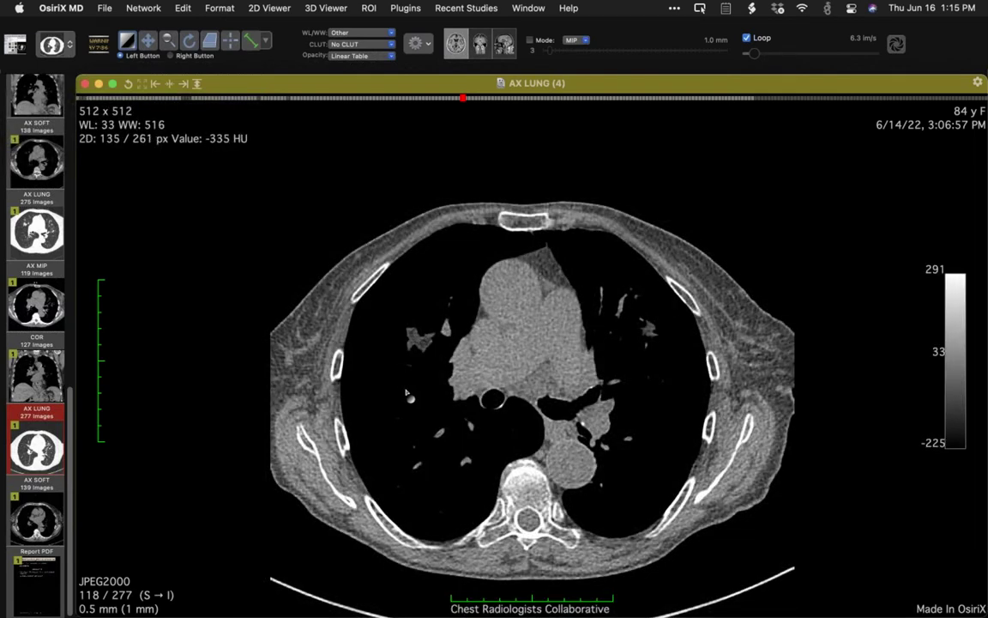
double_click(406, 392)
Switch back to the lung window and page down into the lower chest.
key("F8")
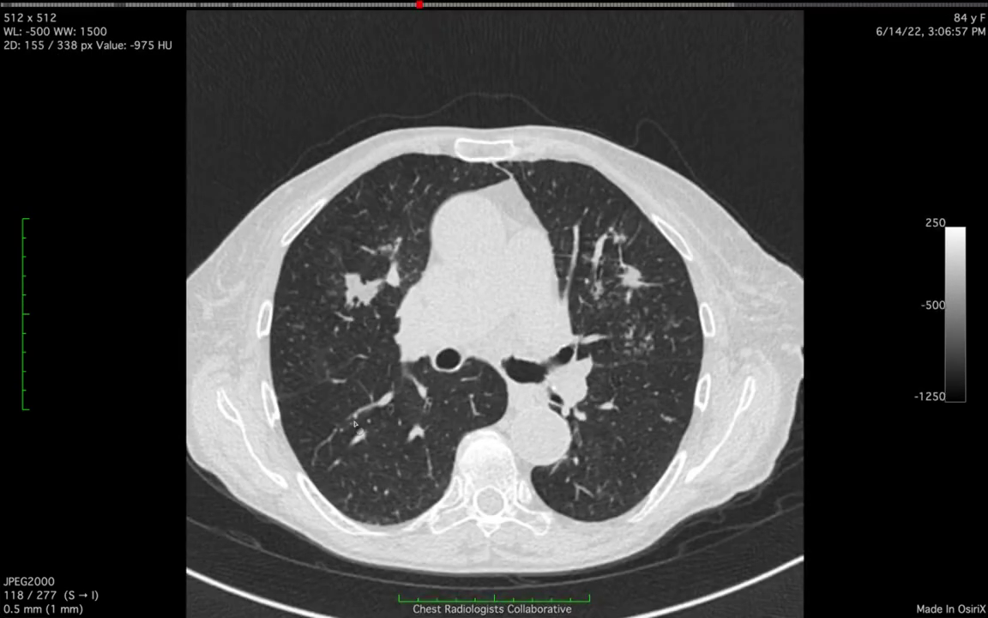
scroll(323, 387, "down", 3)
scroll(351, 430, "down", 10)
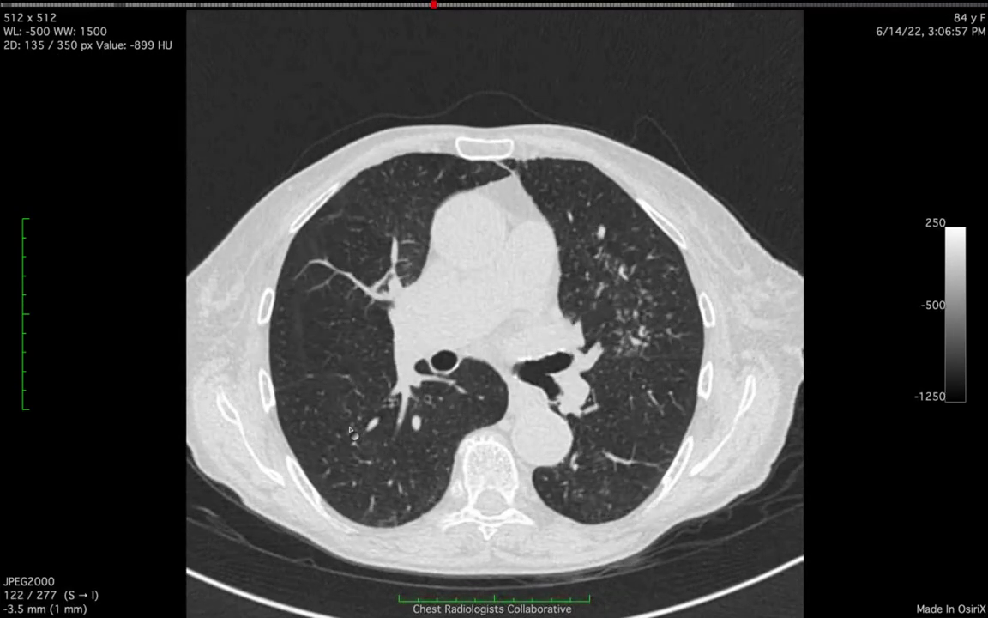
scroll(351, 433, "down", 6)
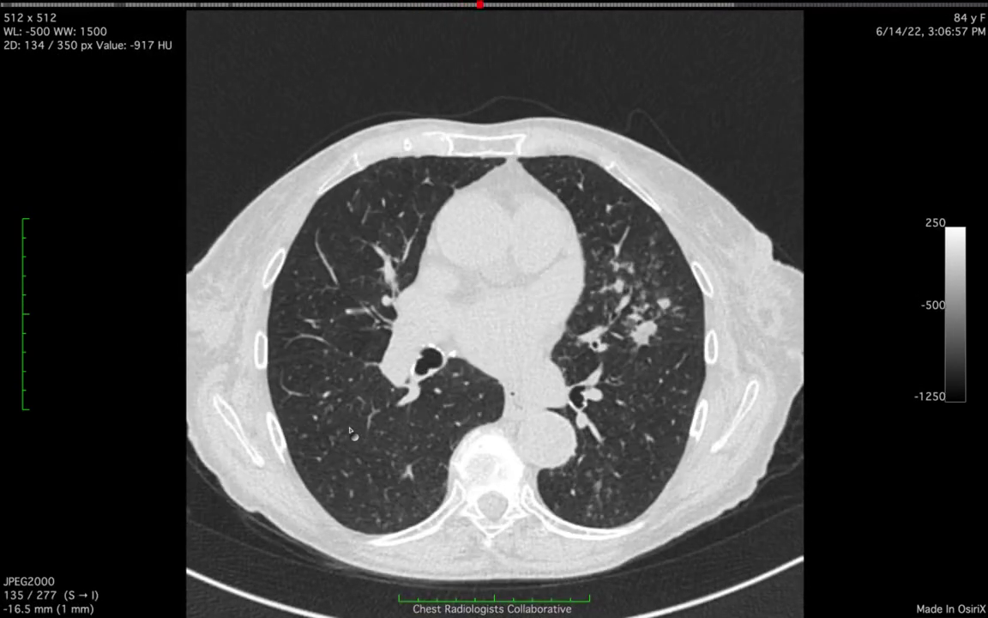
scroll(350, 434, "up", 2)
scroll(351, 434, "up", 2)
scroll(351, 435, "down", 1)
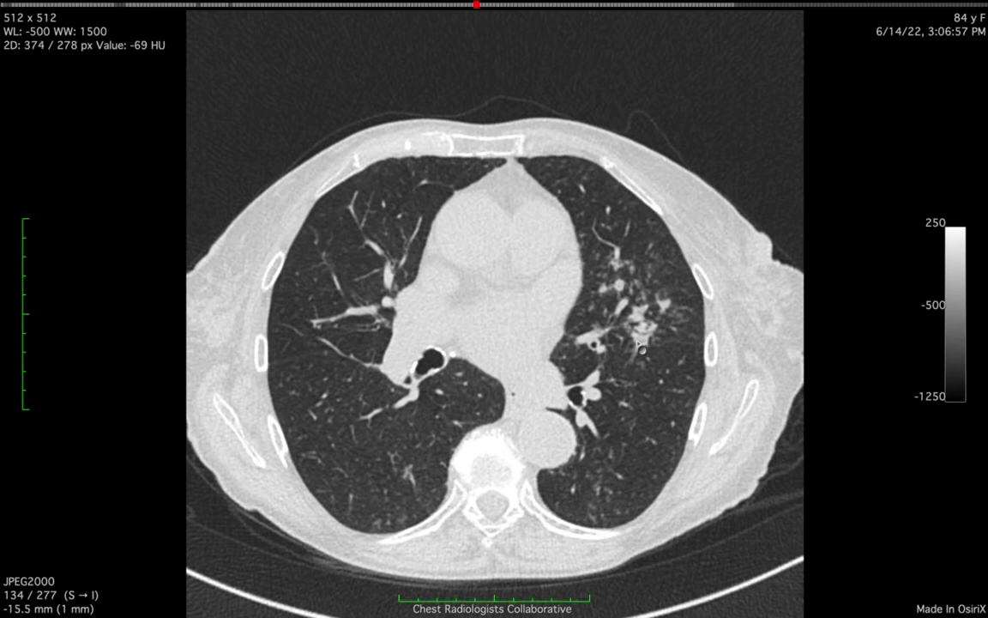
scroll(643, 344, "down", 1)
scroll(645, 343, "up", 2)
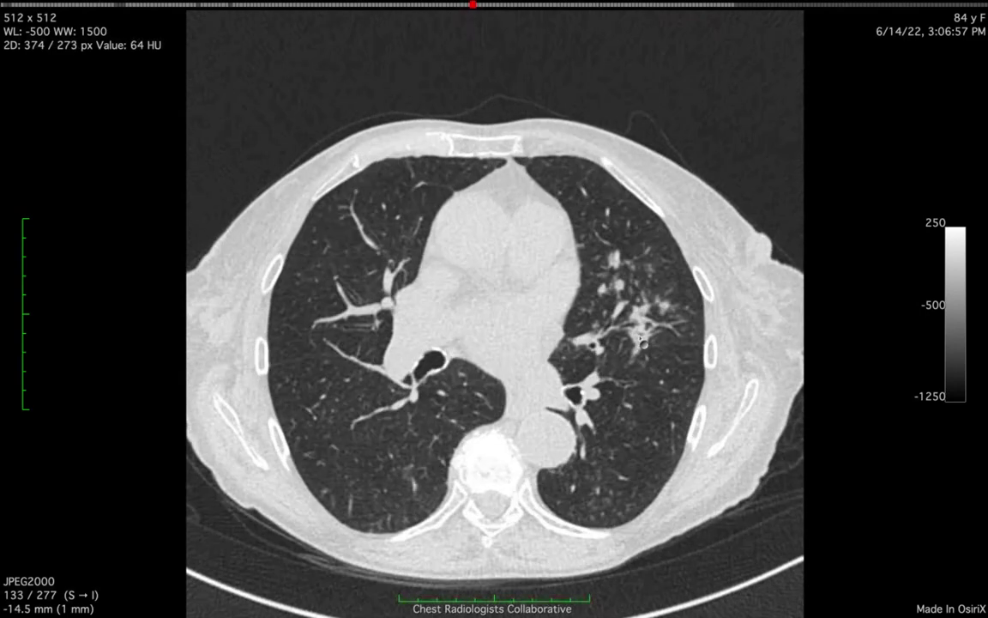
scroll(642, 348, "up", 1)
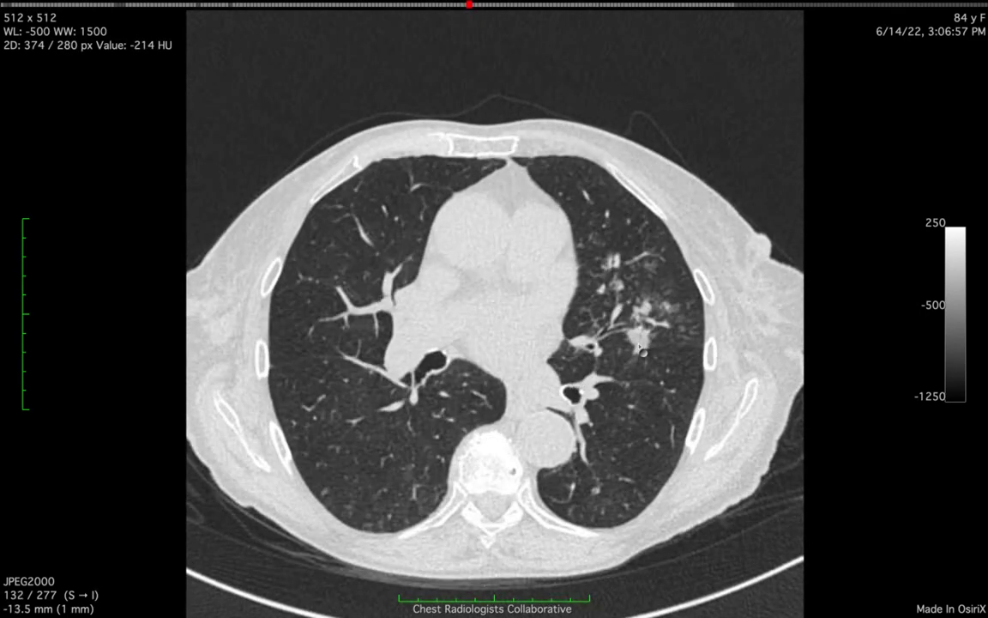
scroll(642, 349, "down", 4)
Reach lung-base slice 186, nudge the window to WL -517 / WW 1513, and exit full screen.
scroll(590, 383, "down", 6)
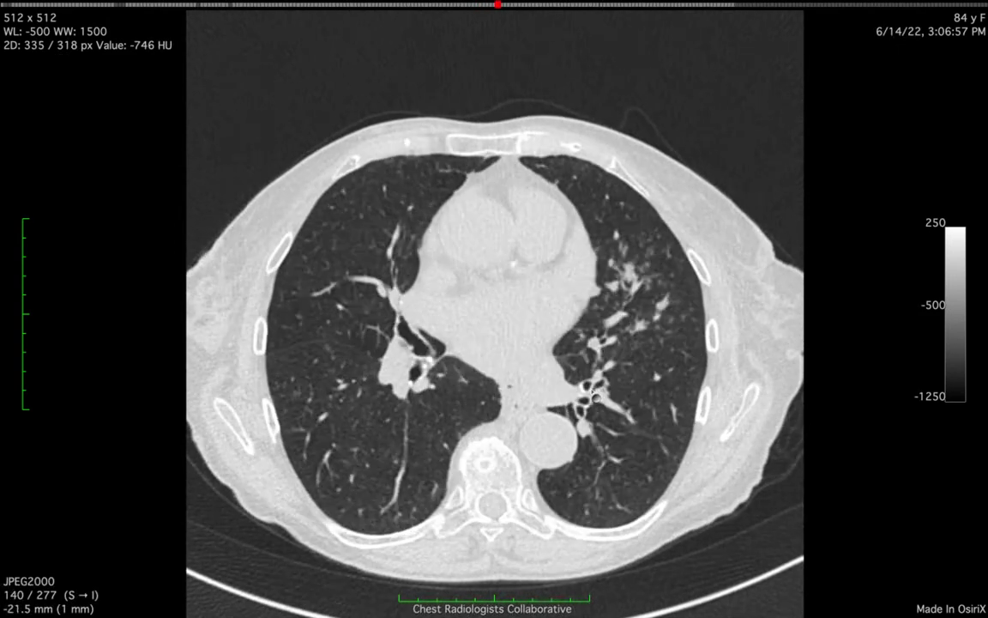
scroll(590, 382, "up", 1)
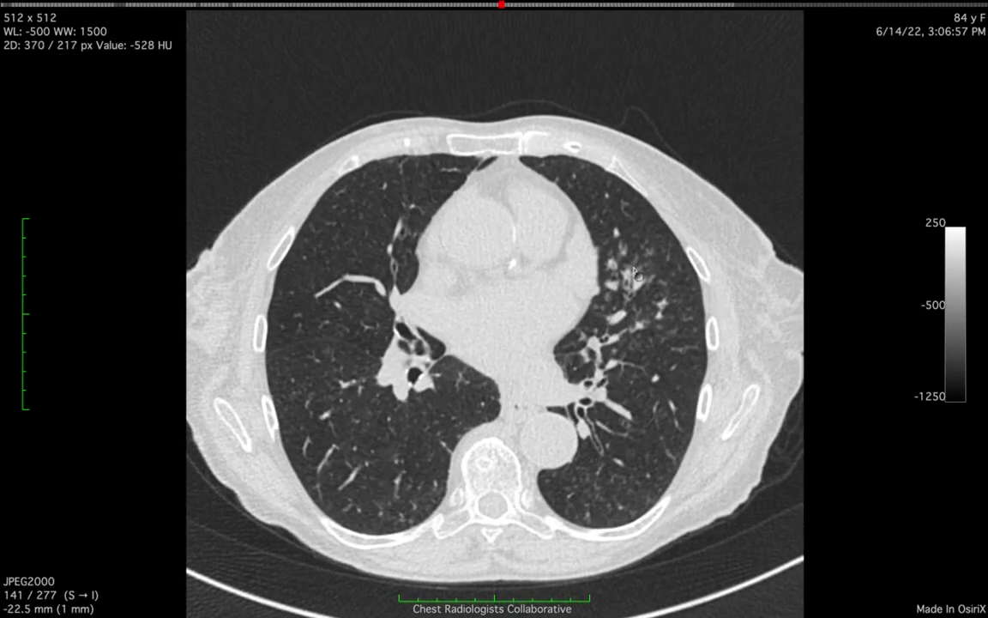
scroll(601, 376, "up", 2)
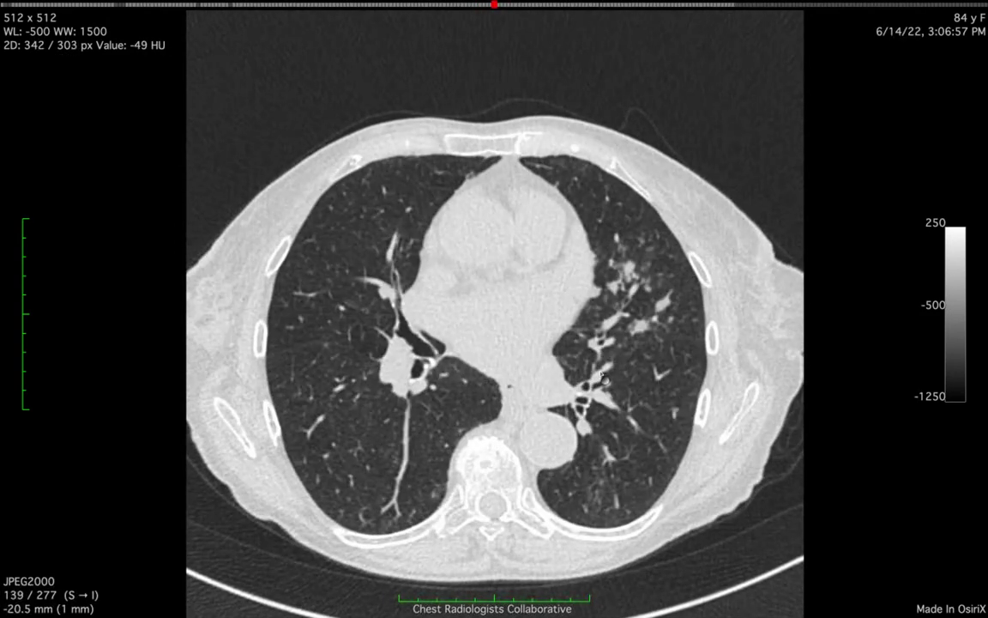
scroll(602, 378, "down", 6)
scroll(602, 378, "down", 10)
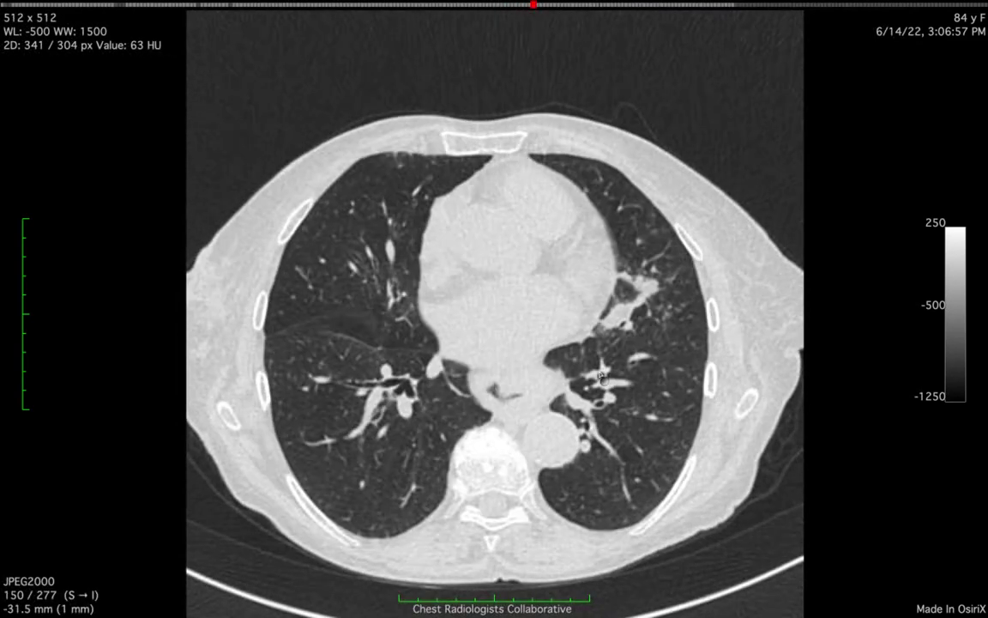
scroll(602, 374, "down", 9)
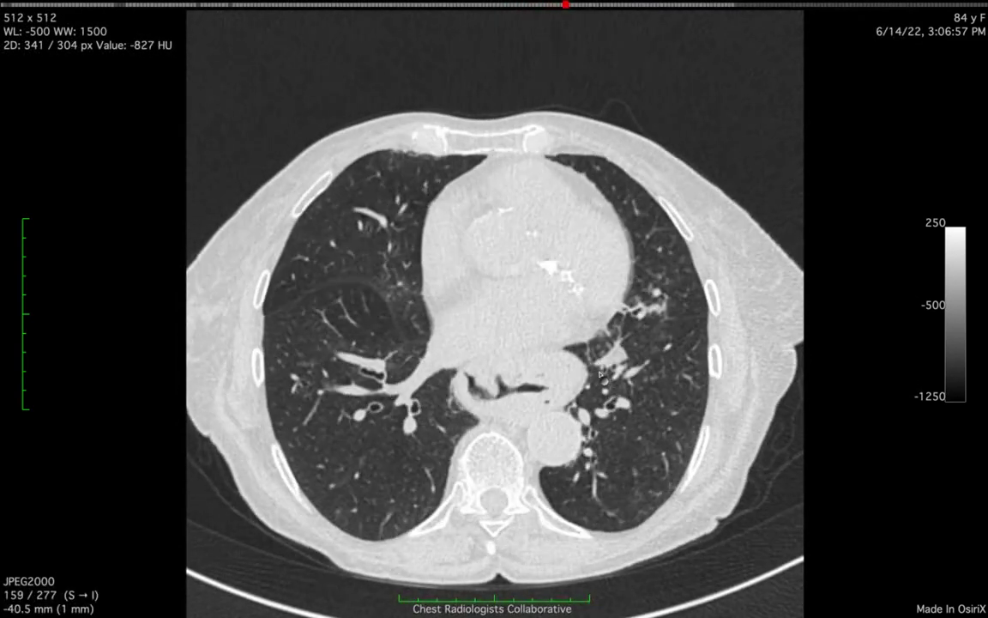
scroll(600, 378, "down", 14)
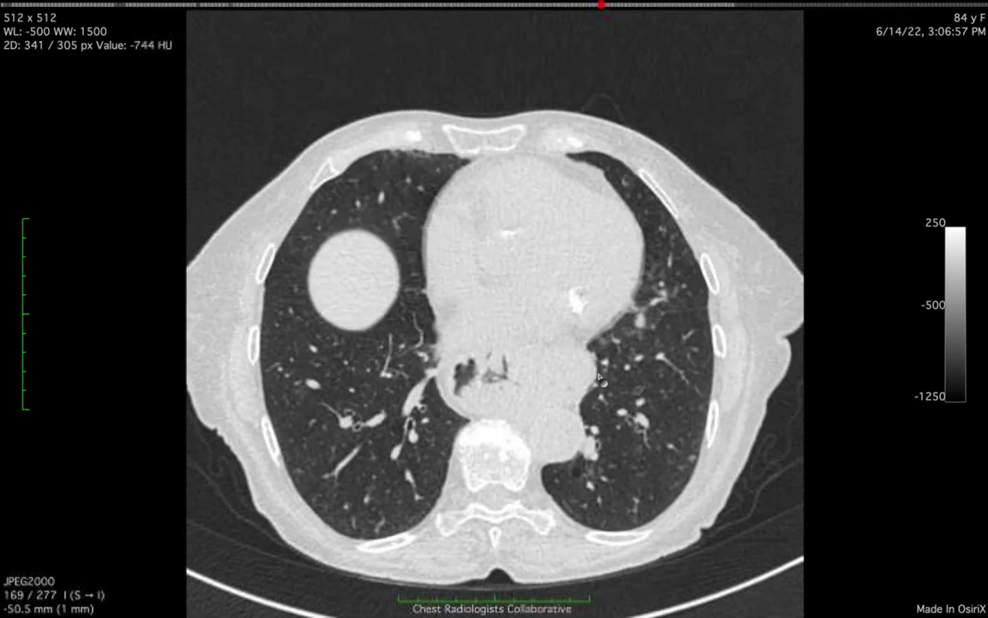
scroll(601, 378, "down", 8)
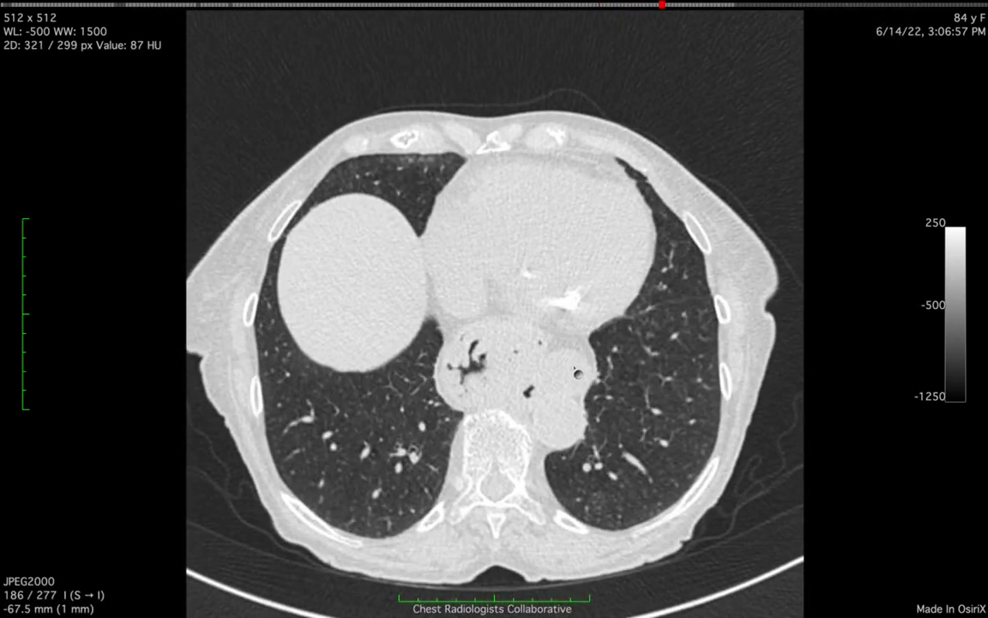
left_click_drag(564, 369, 562, 371)
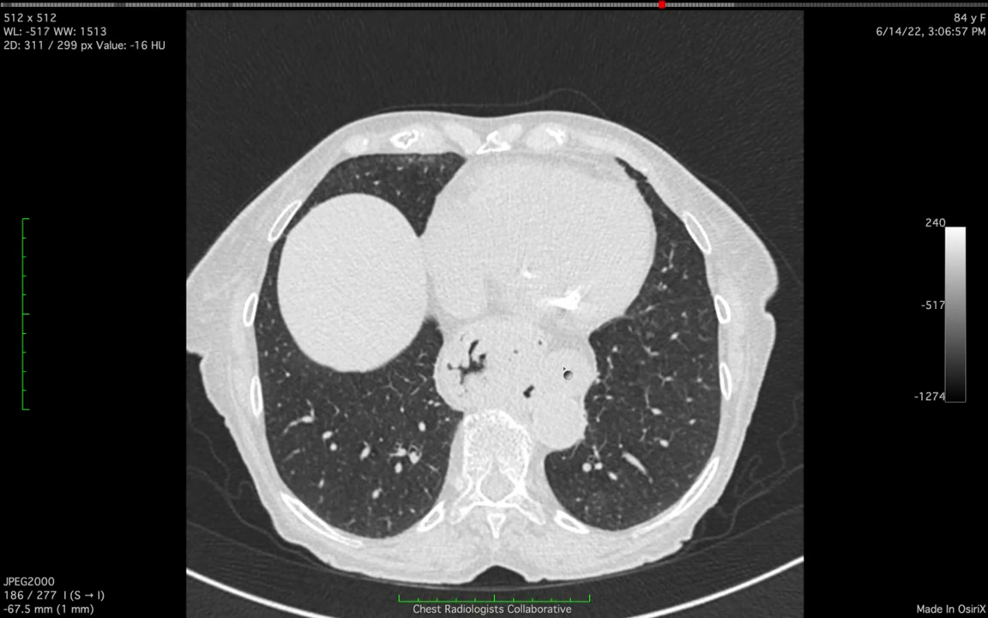
key("Escape")
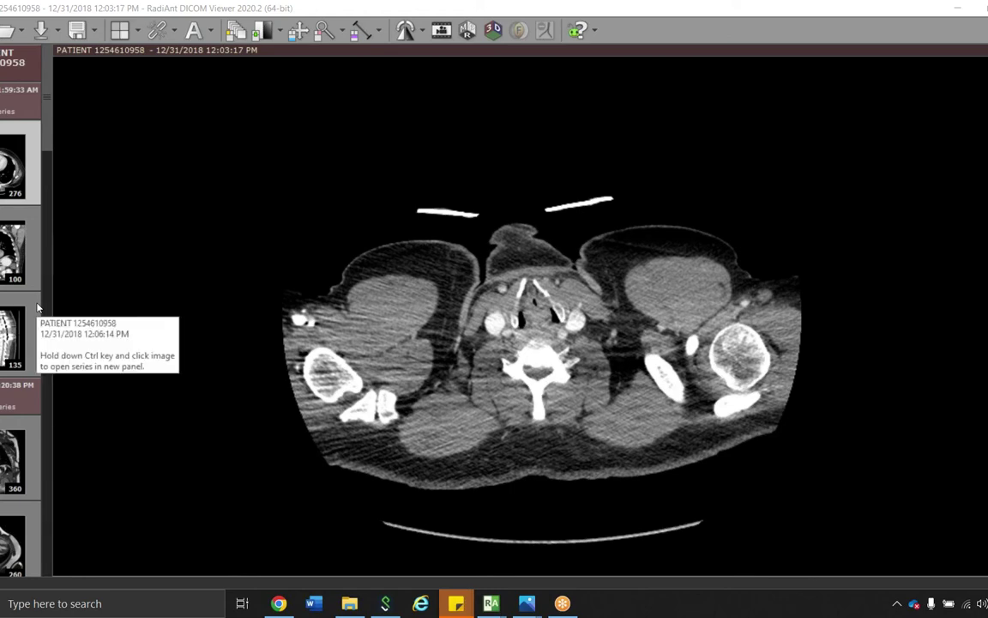
Load the 135-image chest CT series into the viewer and page through it.
left_click_drag(10, 296, 538, 244)
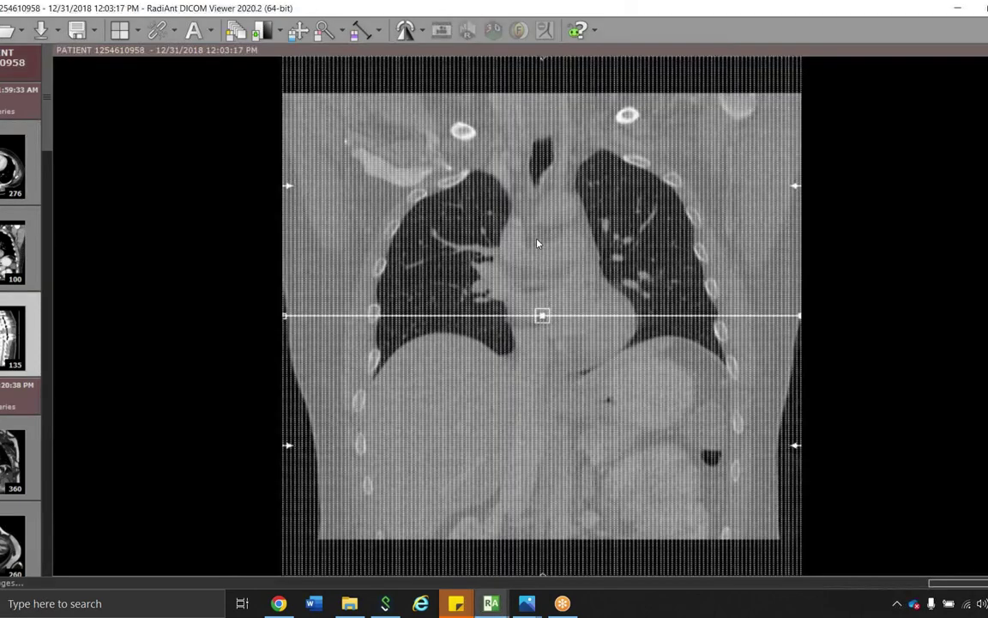
scroll(566, 274, "down", 20)
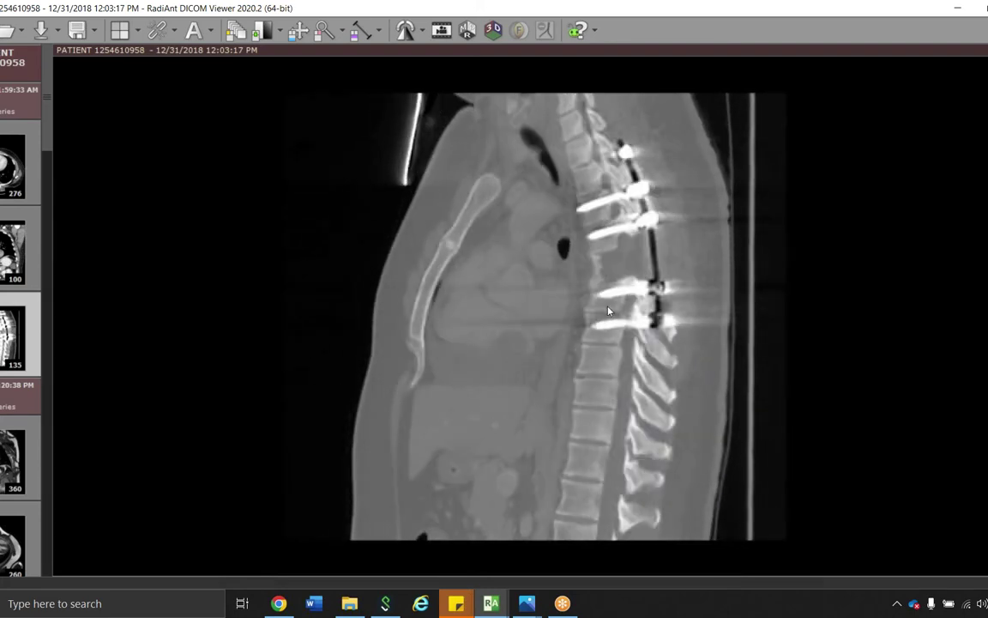
scroll(607, 310, "down", 3)
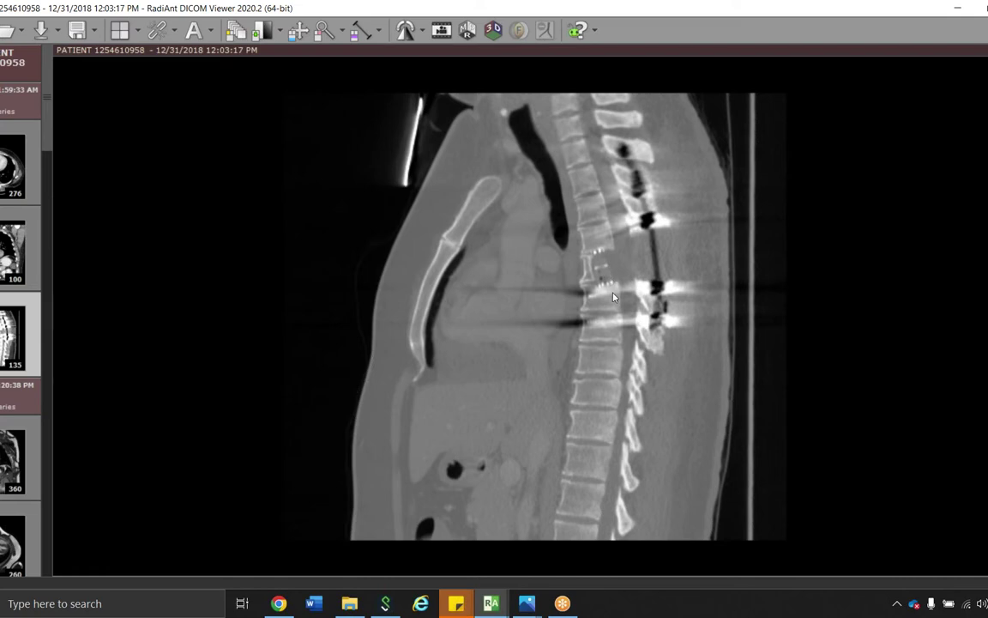
scroll(610, 276, "up", 6)
scroll(613, 297, "down", 4)
Load the axial CT series and page through the heart-level slices.
left_click_drag(12, 165, 525, 170)
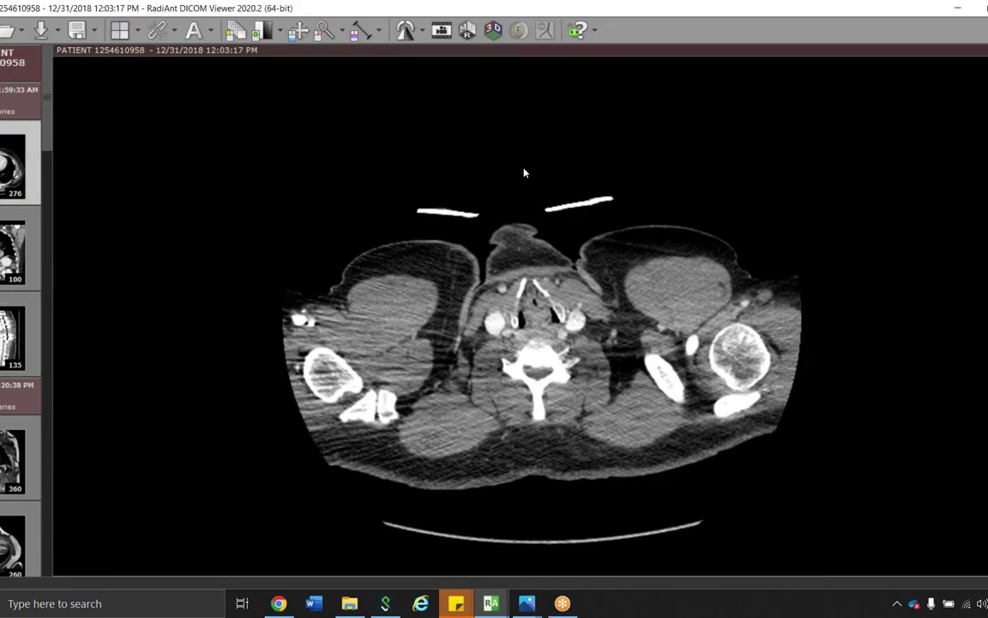
scroll(530, 161, "up", 5)
scroll(543, 239, "down", 10)
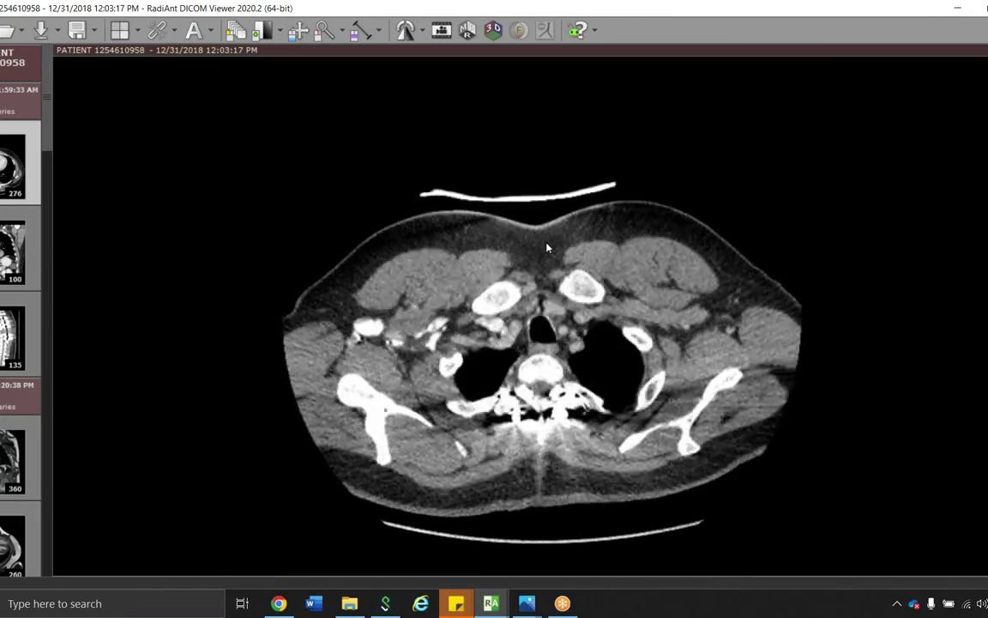
scroll(568, 296, "down", 10)
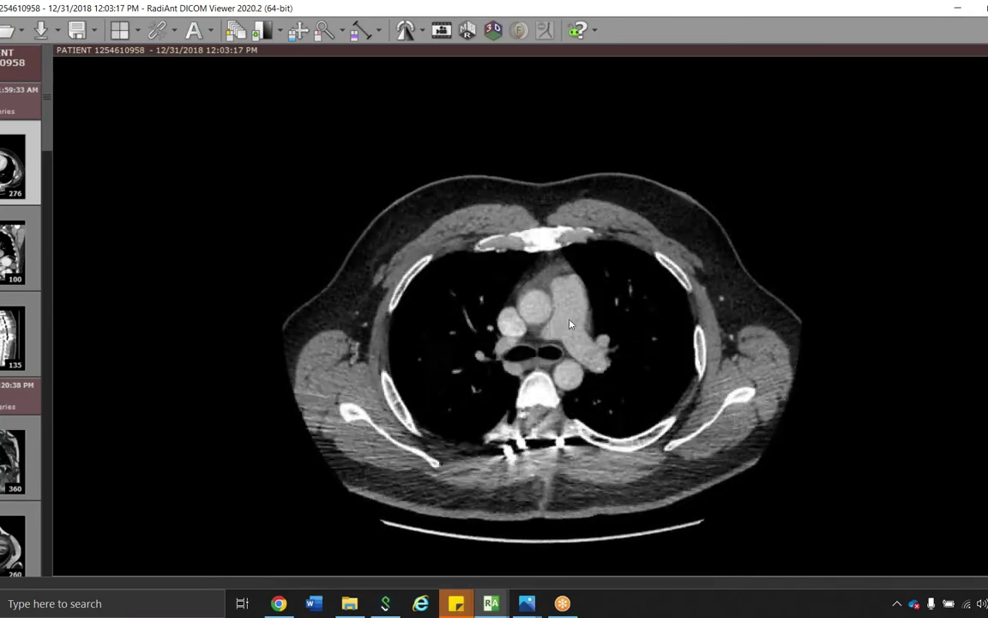
scroll(581, 386, "down", 10)
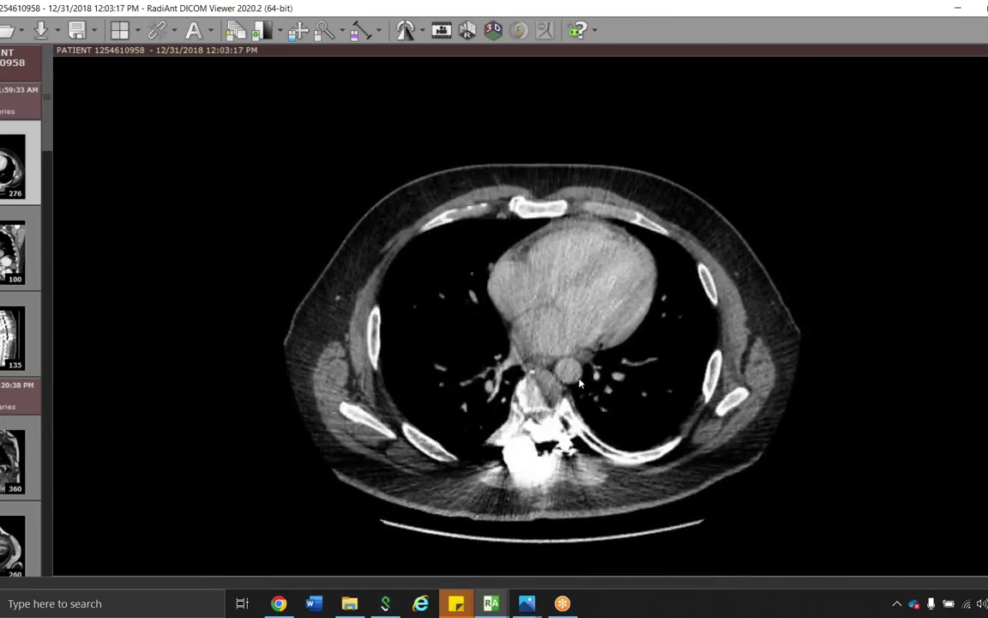
scroll(583, 413, "down", 6)
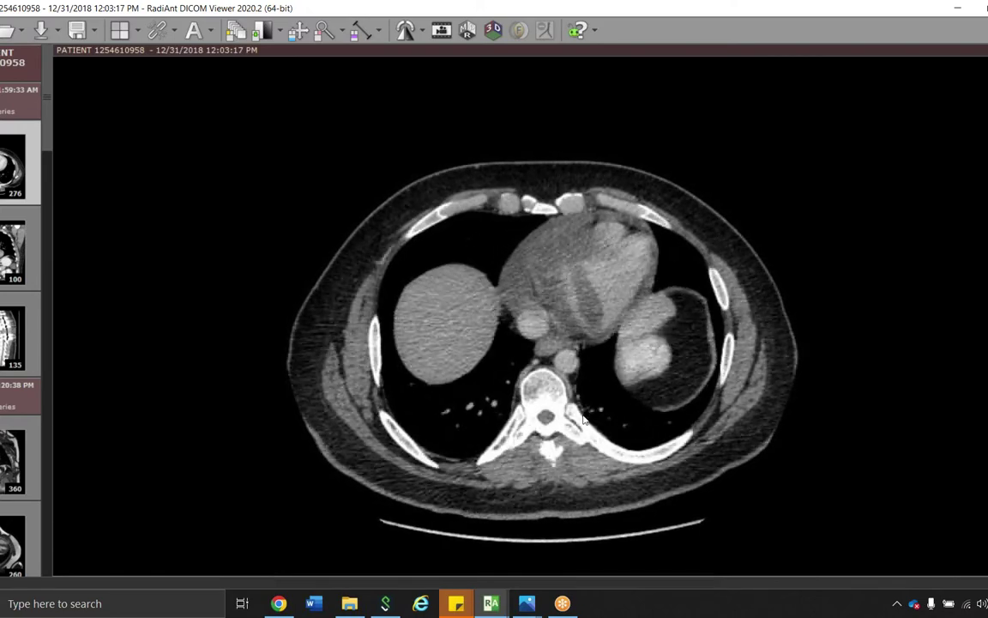
scroll(526, 281, "down", 8)
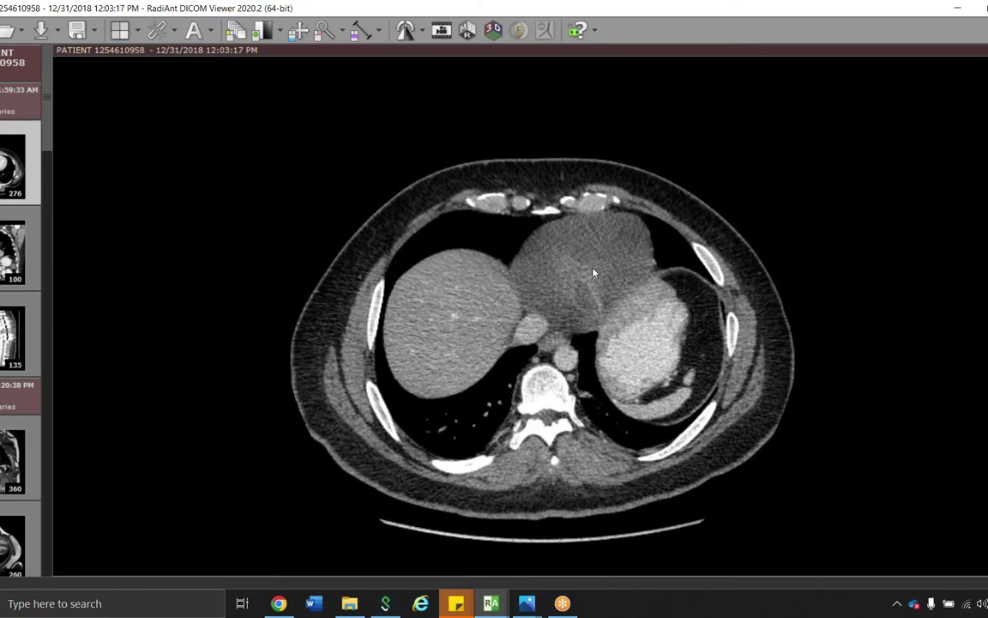
scroll(605, 341, "up", 10)
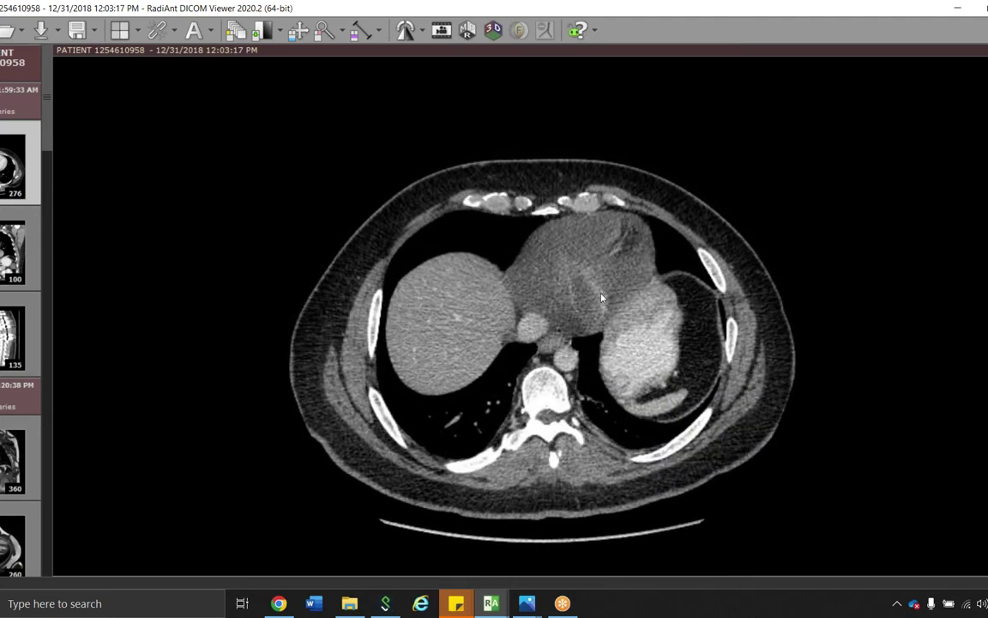
scroll(583, 311, "up", 8)
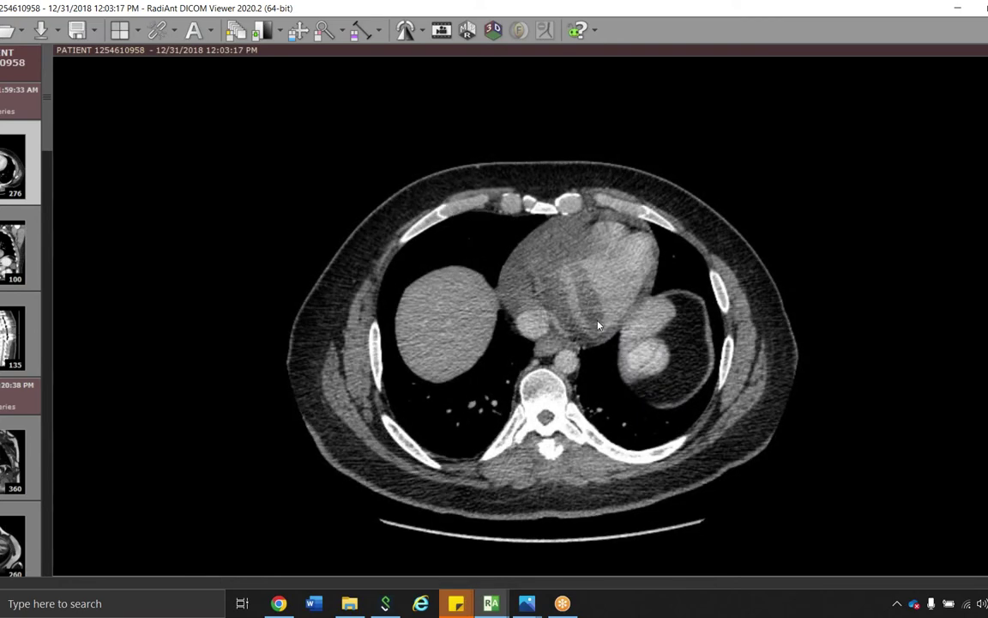
scroll(598, 323, "up", 6)
scroll(598, 322, "up", 6)
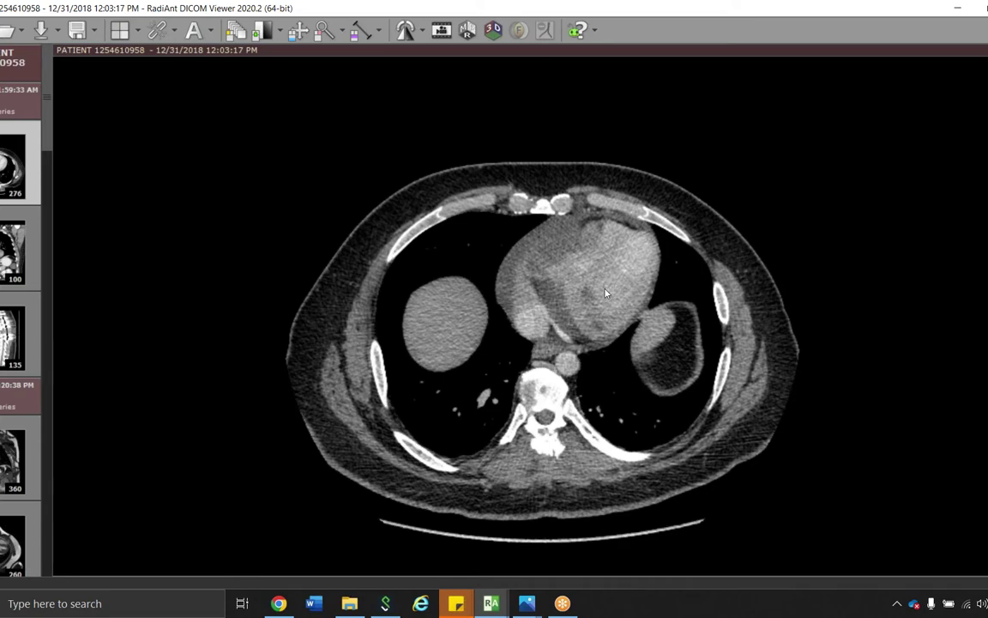
scroll(565, 326, "up", 5)
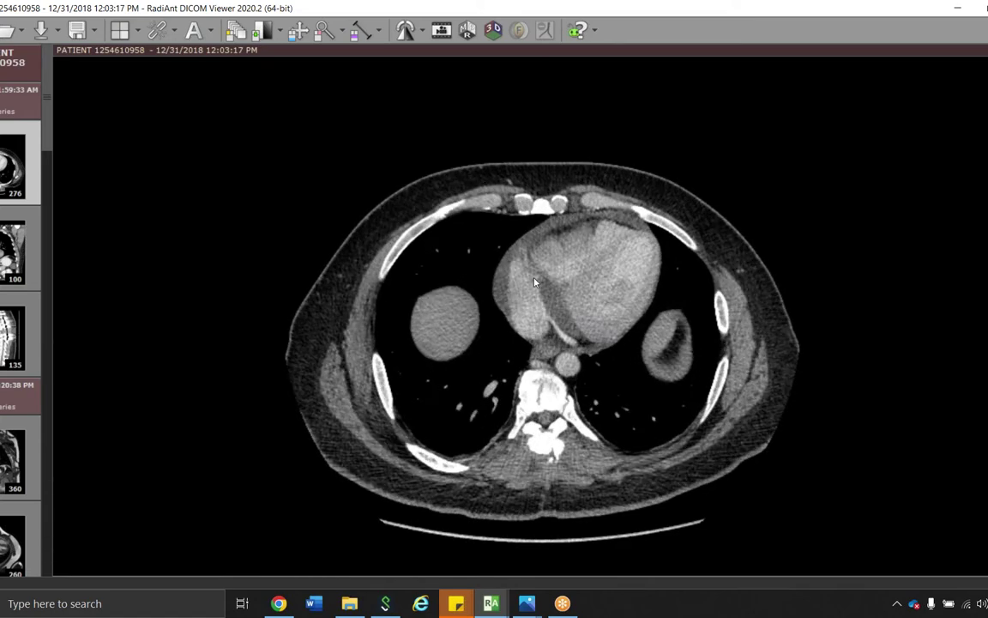
scroll(531, 276, "down", 4)
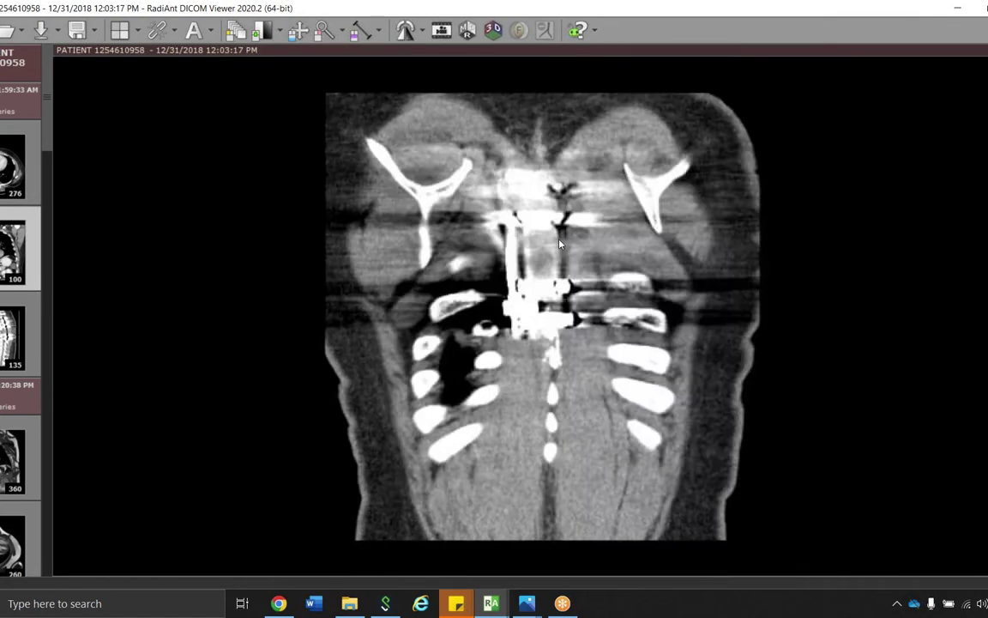
Page down through the coronal chest CT reconstruction.
scroll(567, 266, "down", 10)
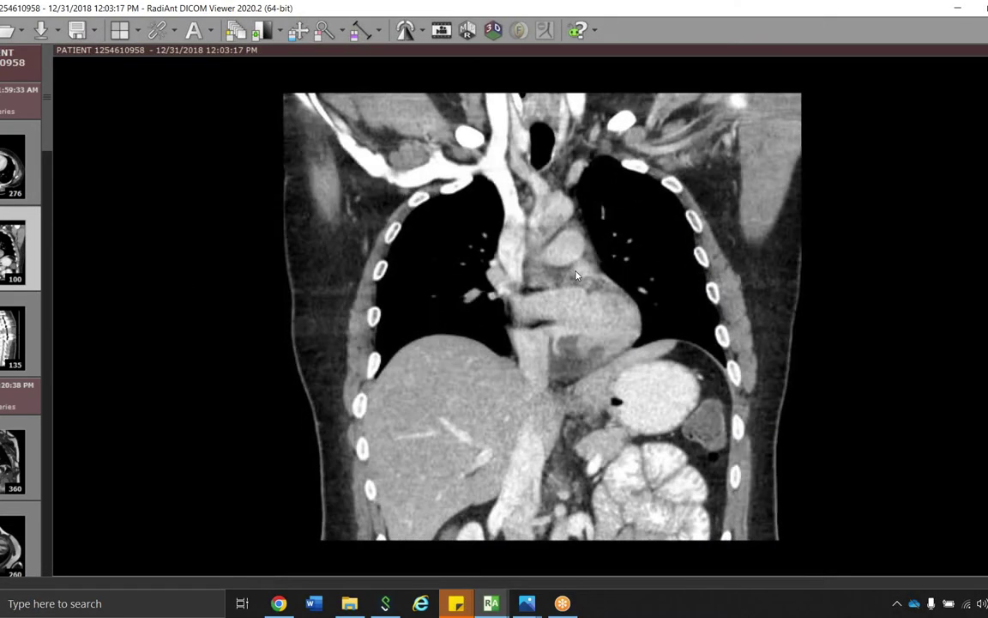
scroll(597, 360, "down", 8)
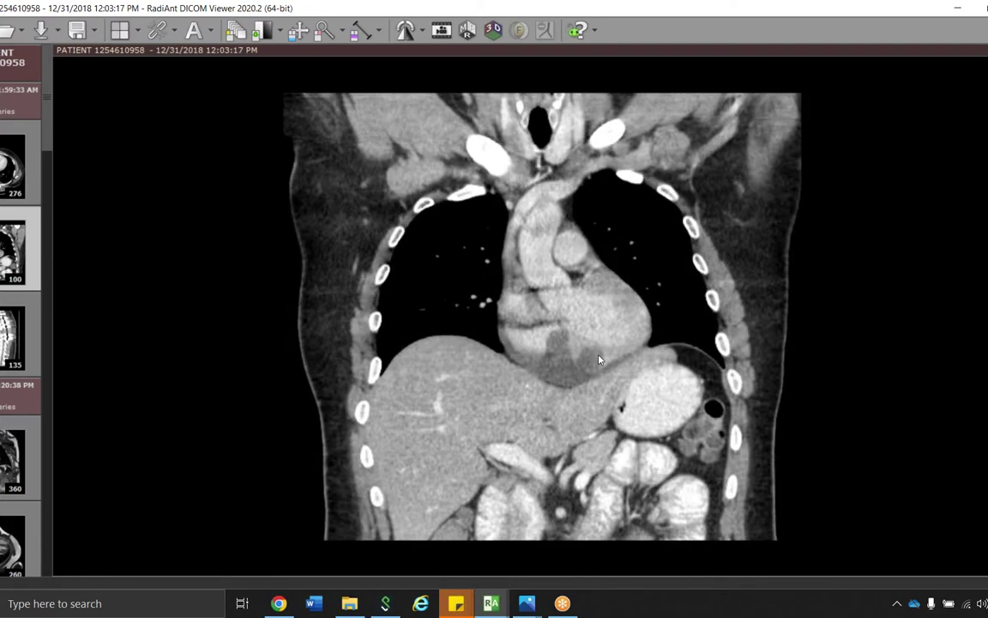
scroll(592, 361, "down", 3)
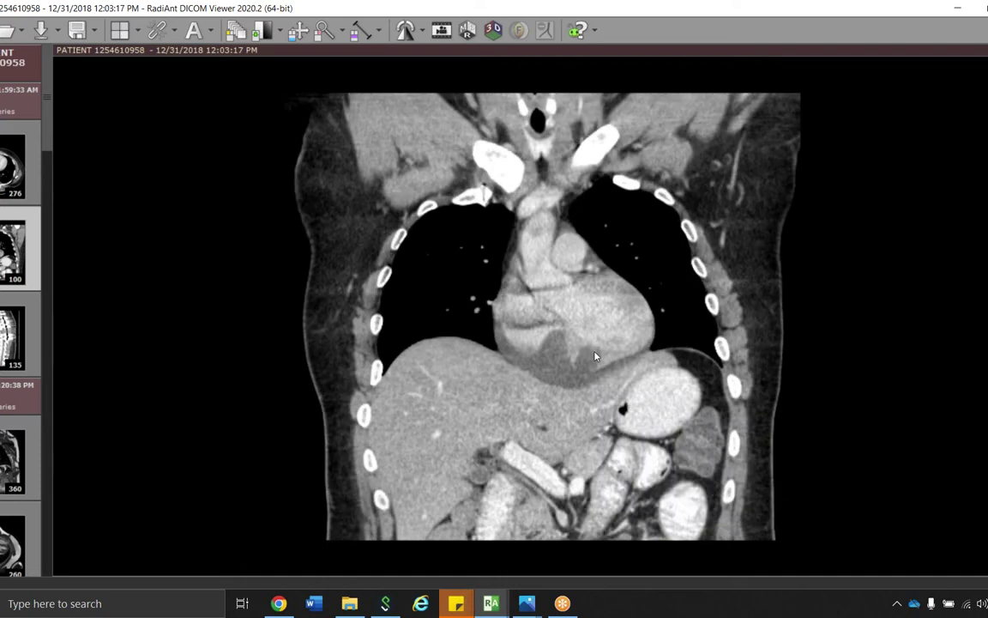
scroll(578, 371, "down", 4)
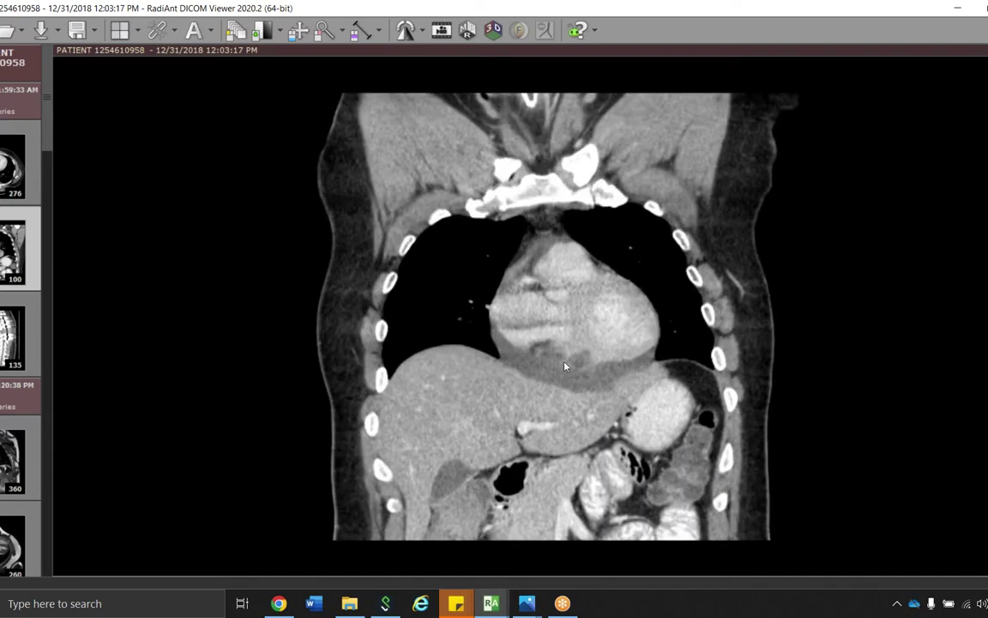
scroll(568, 373, "down", 2)
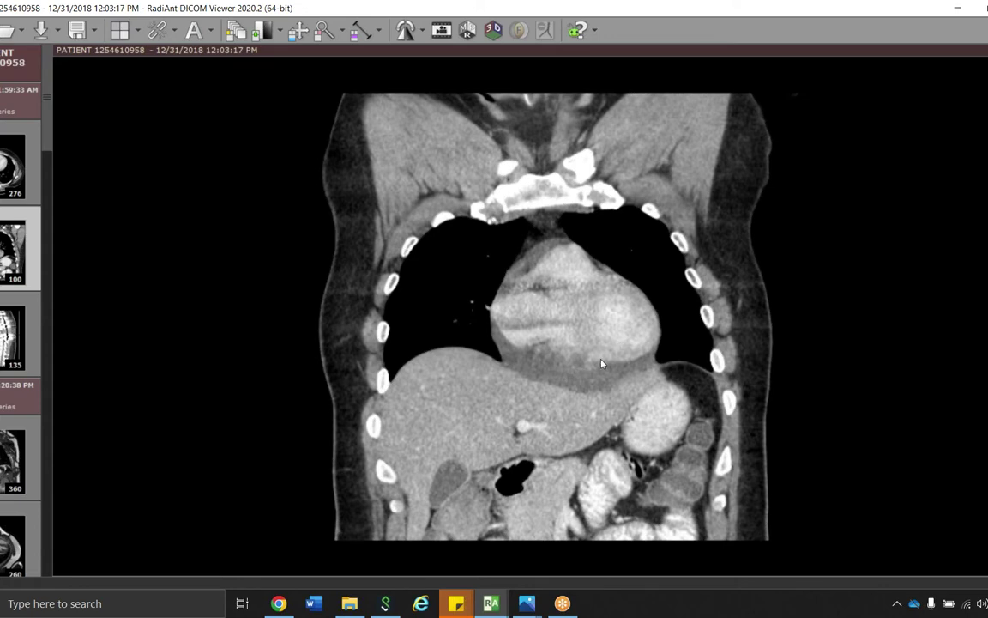
scroll(541, 322, "down", 2)
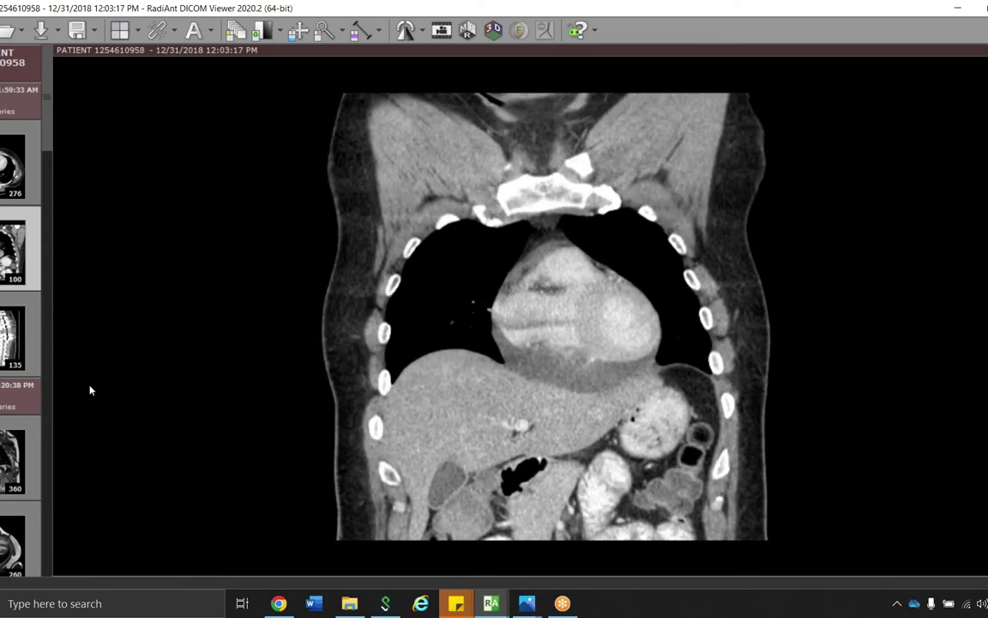
scroll(514, 367, "down", 2)
scroll(514, 367, "down", 4)
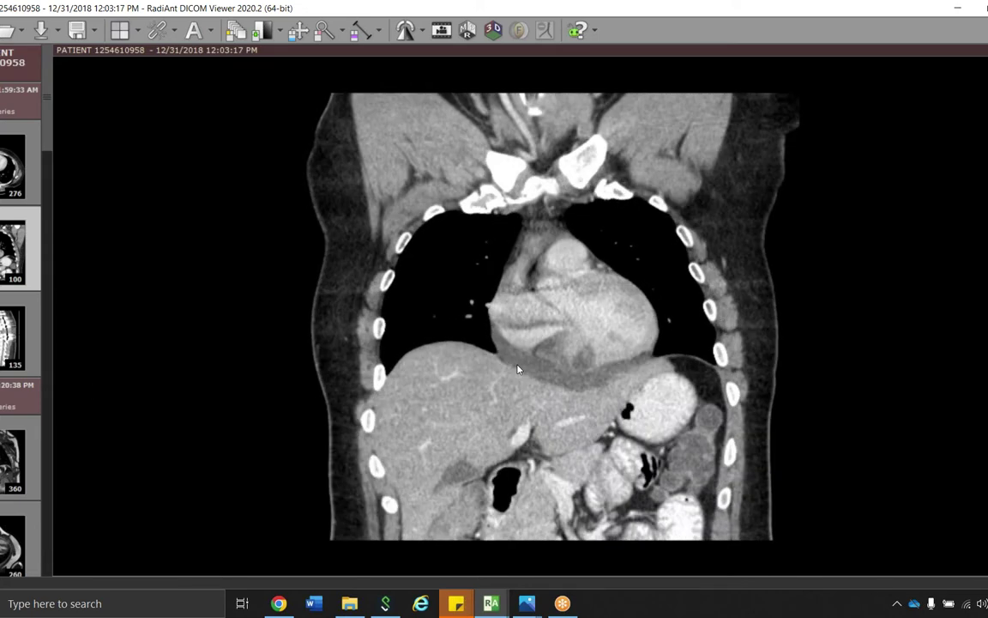
Finish paging the coronal CT and load the 360-image cardiac MRI series.
scroll(518, 370, "down", 1)
scroll(517, 371, "down", 4)
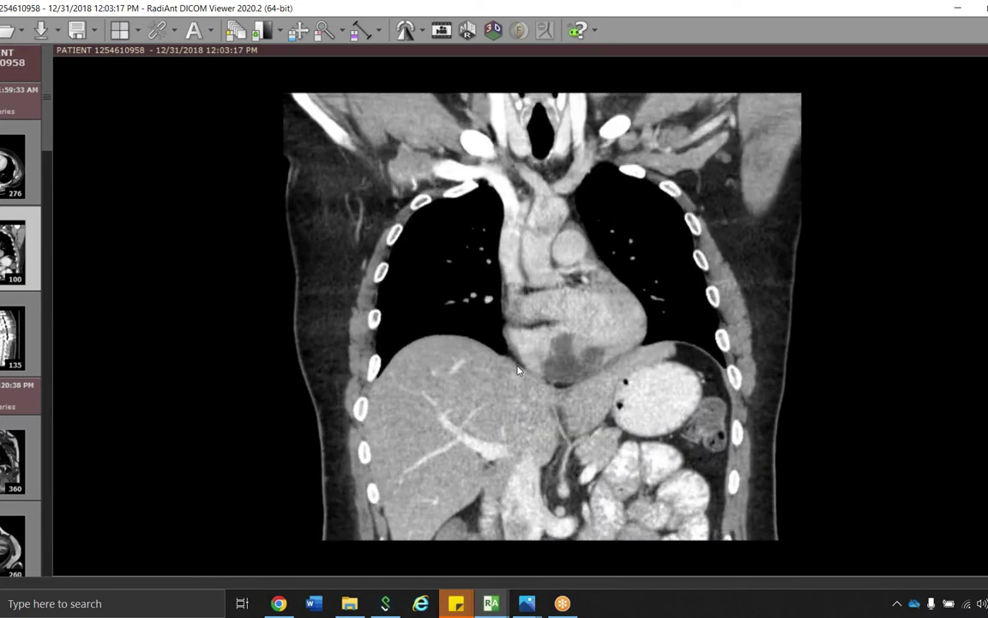
scroll(517, 371, "down", 6)
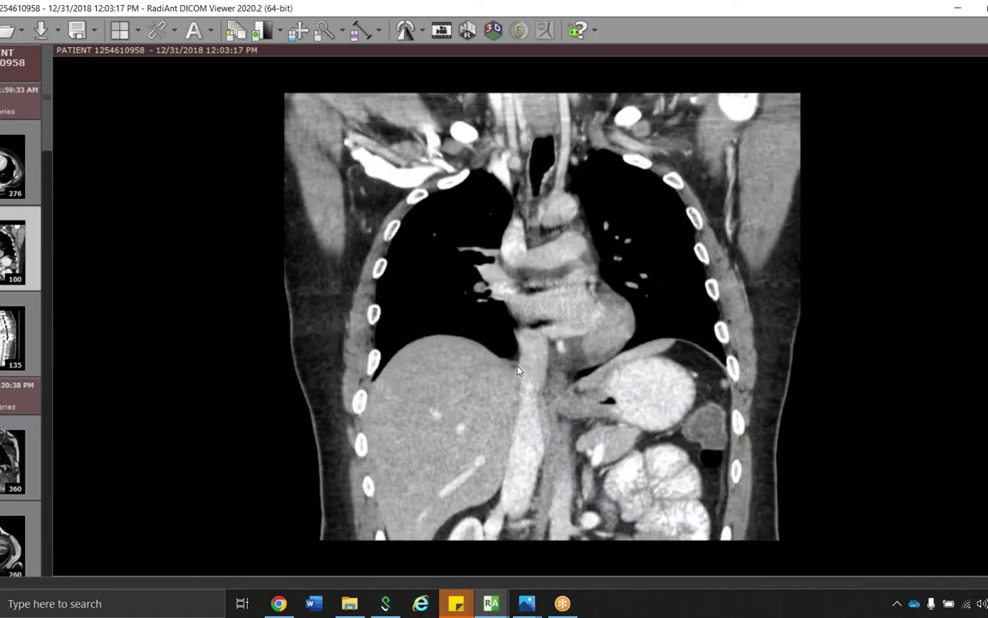
scroll(517, 371, "down", 6)
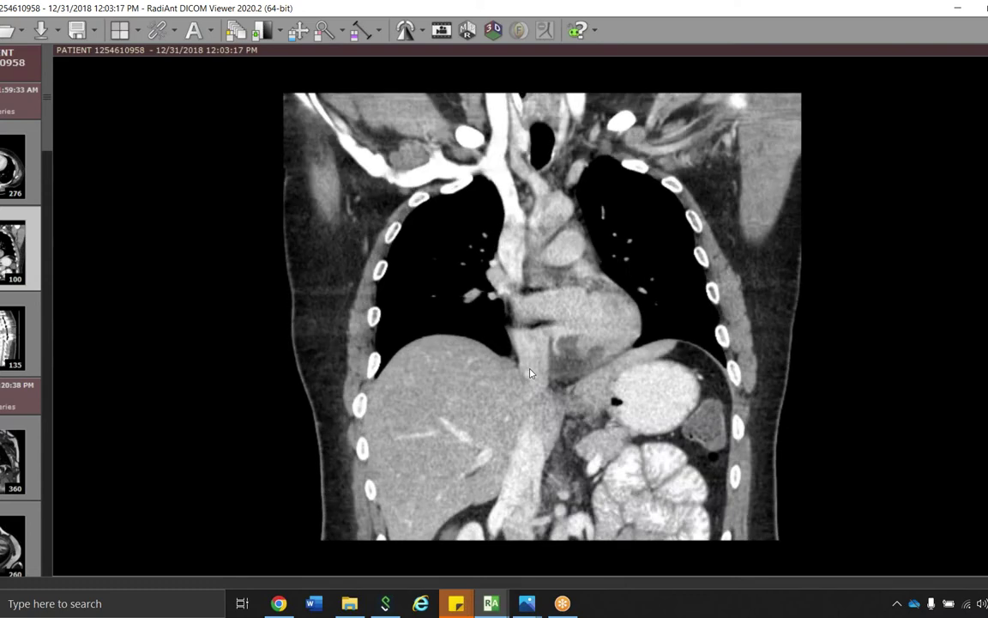
scroll(518, 349, "down", 5)
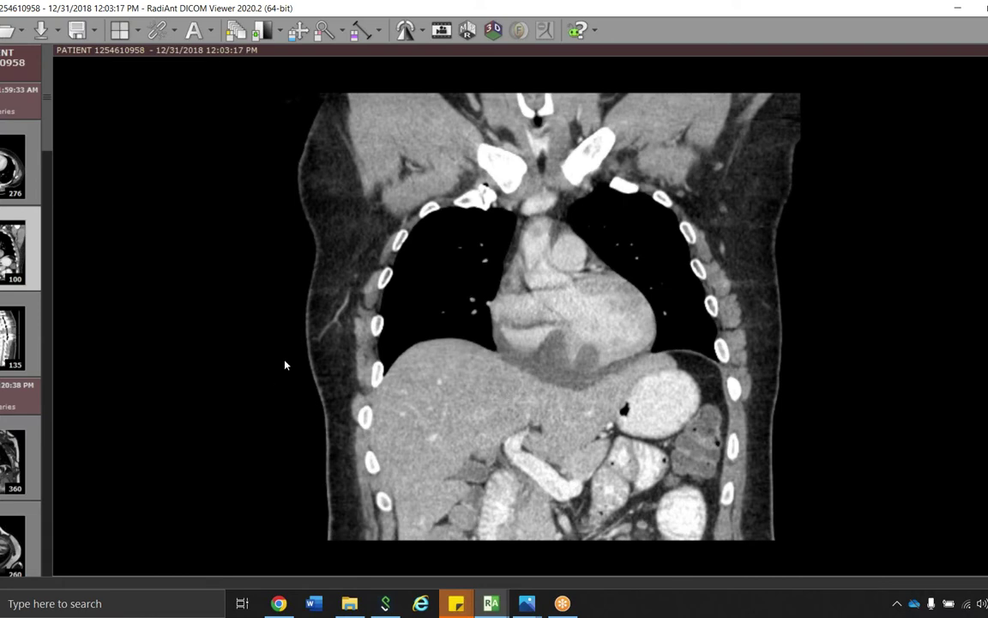
scroll(285, 365, "down", 2)
left_click_drag(23, 459, 464, 212)
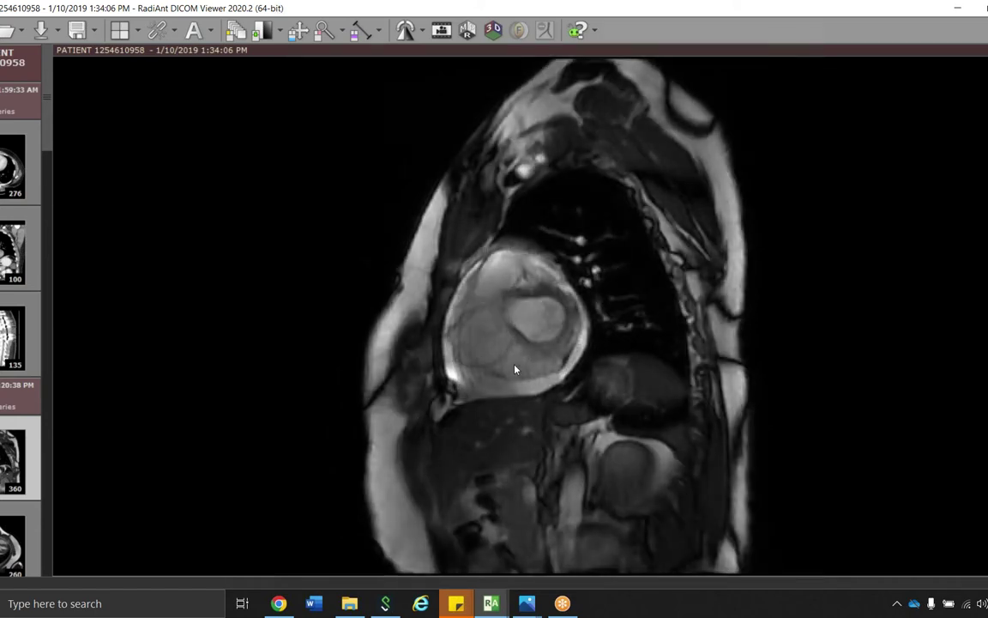
Load the 18-image sagittal MRI series and start paging from the heart.
scroll(21, 343, "down", 5)
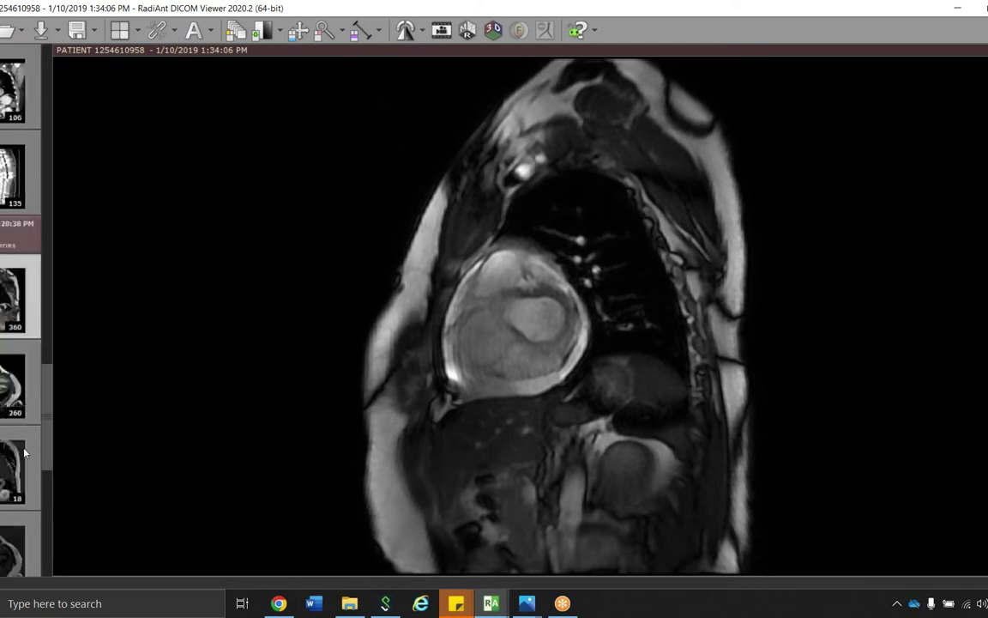
left_click_drag(25, 377, 490, 253)
scroll(490, 253, "down", 8)
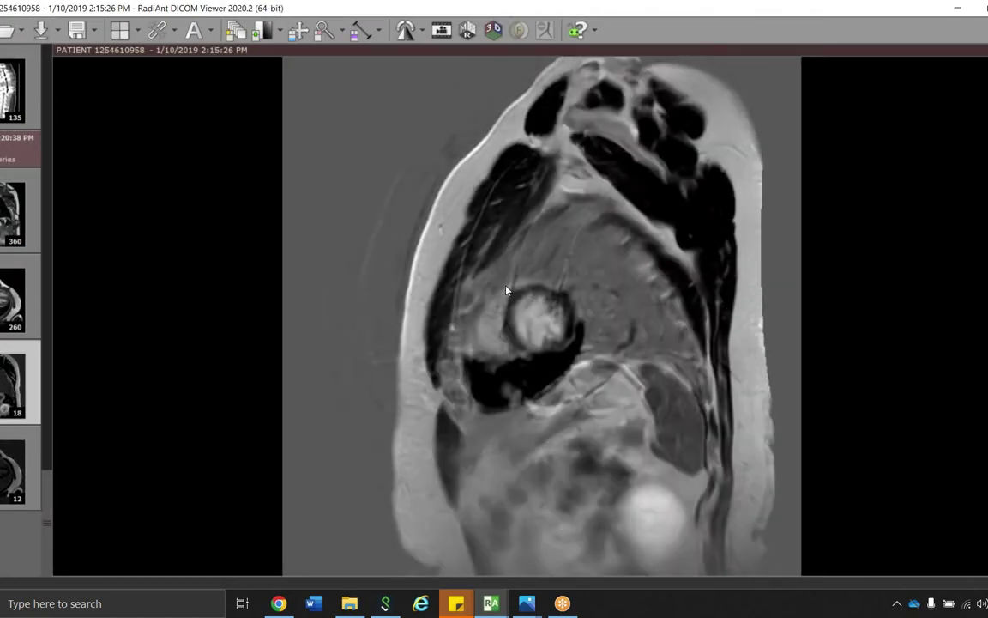
scroll(491, 348, "down", 1)
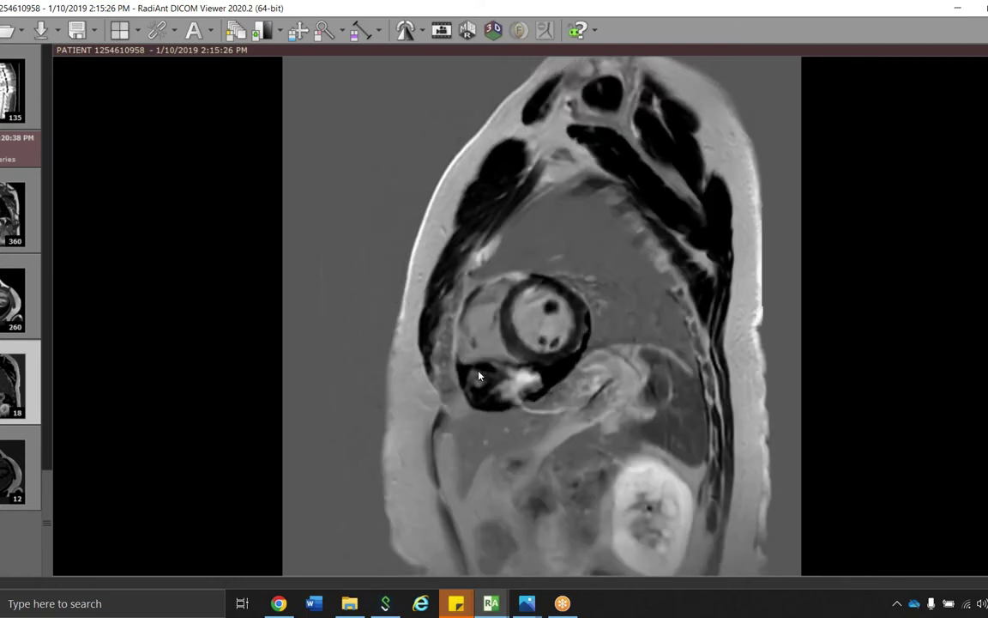
scroll(484, 399, "down", 3)
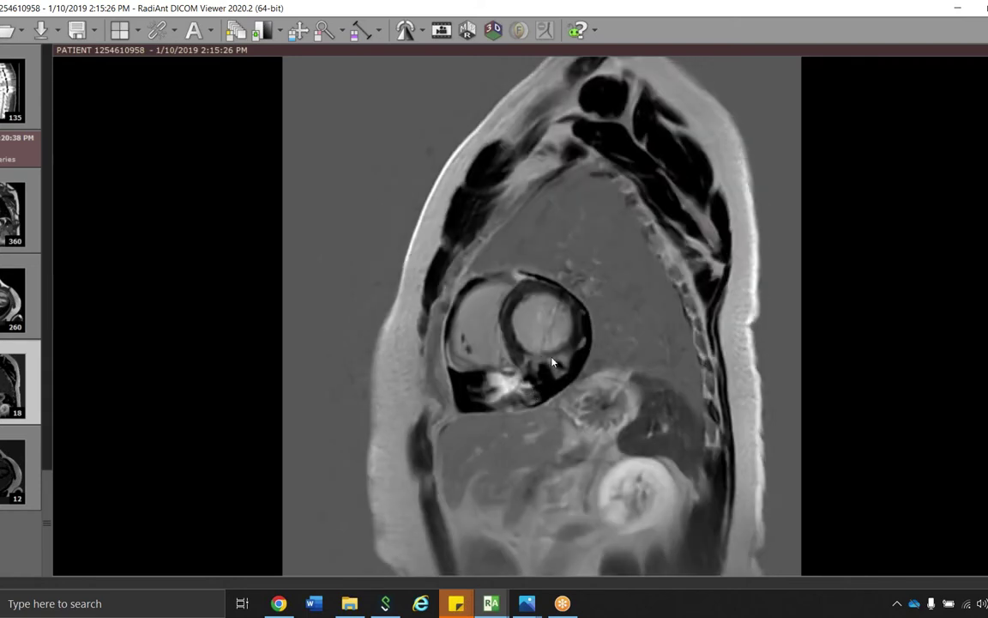
scroll(553, 371, "down", 4)
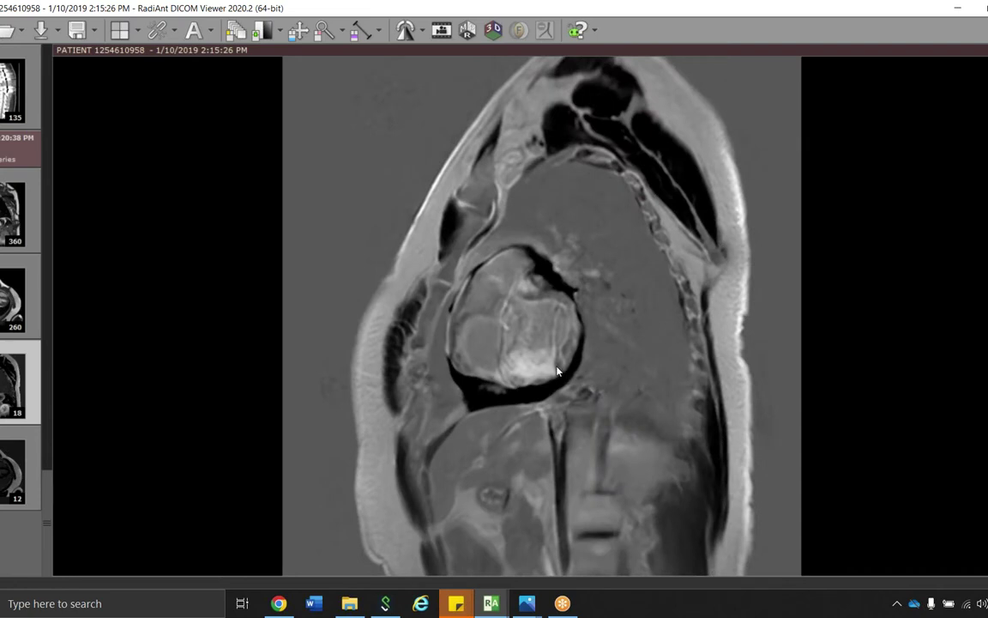
Continue paging the sagittal MRI to a mid-mediastinal slice.
scroll(557, 370, "down", 2)
scroll(562, 379, "down", 2)
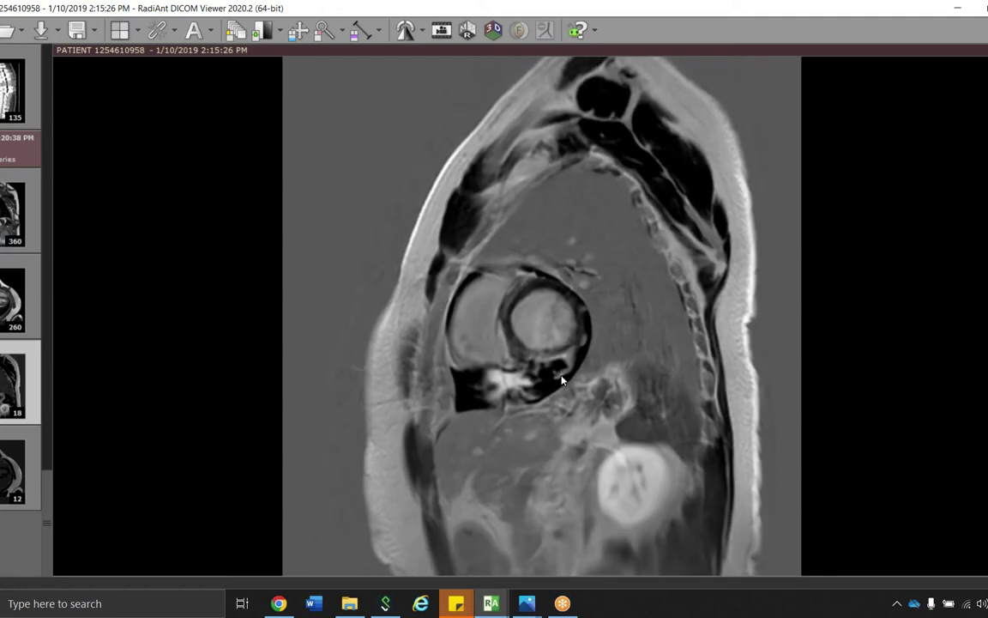
scroll(563, 382, "down", 2)
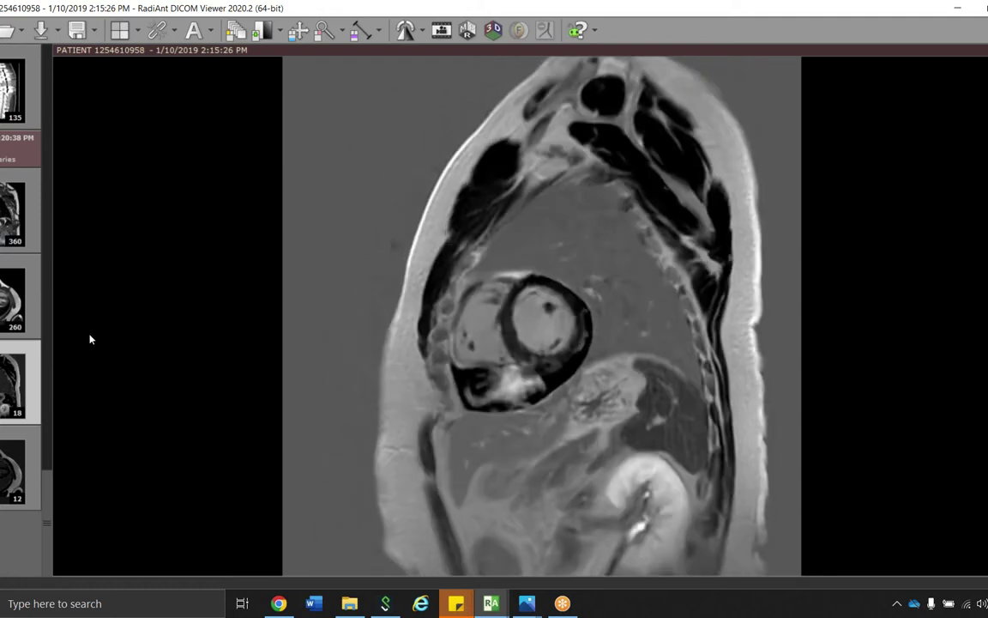
scroll(427, 394, "down", 2)
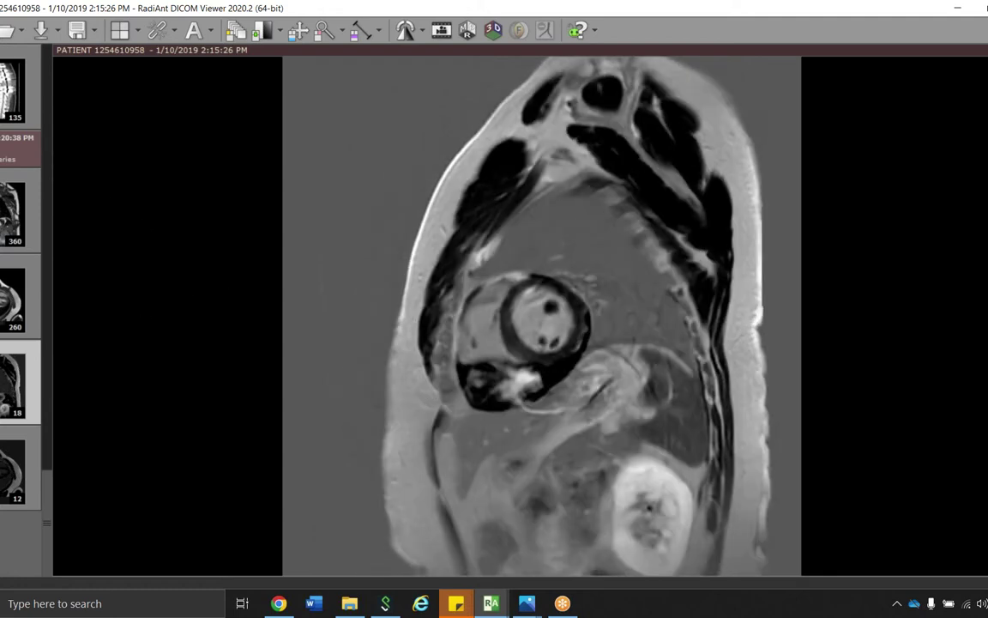
scroll(21, 343, "up", 2)
scroll(88, 348, "down", 3)
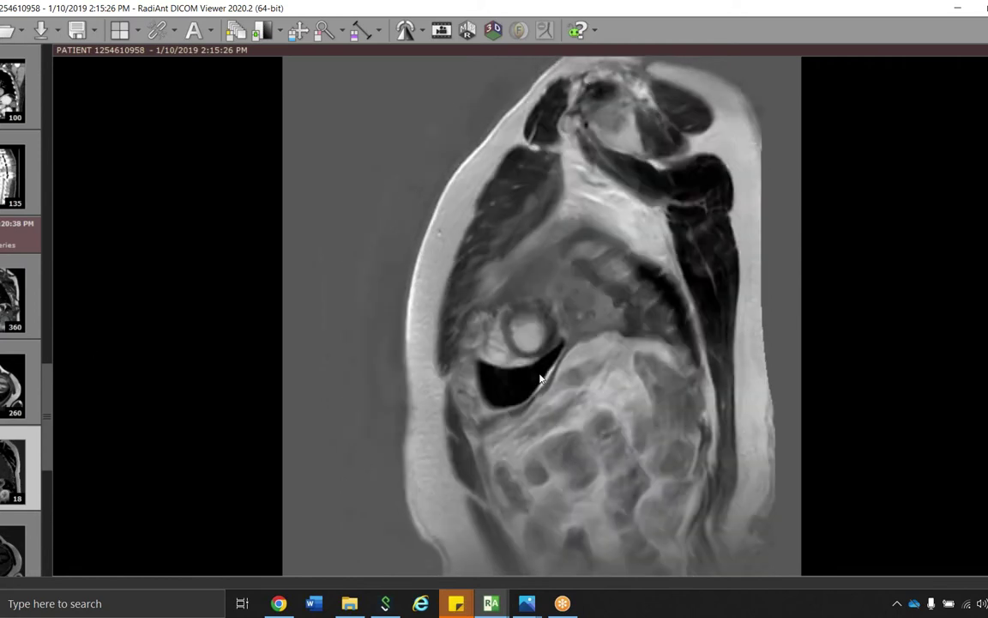
scroll(541, 378, "down", 5)
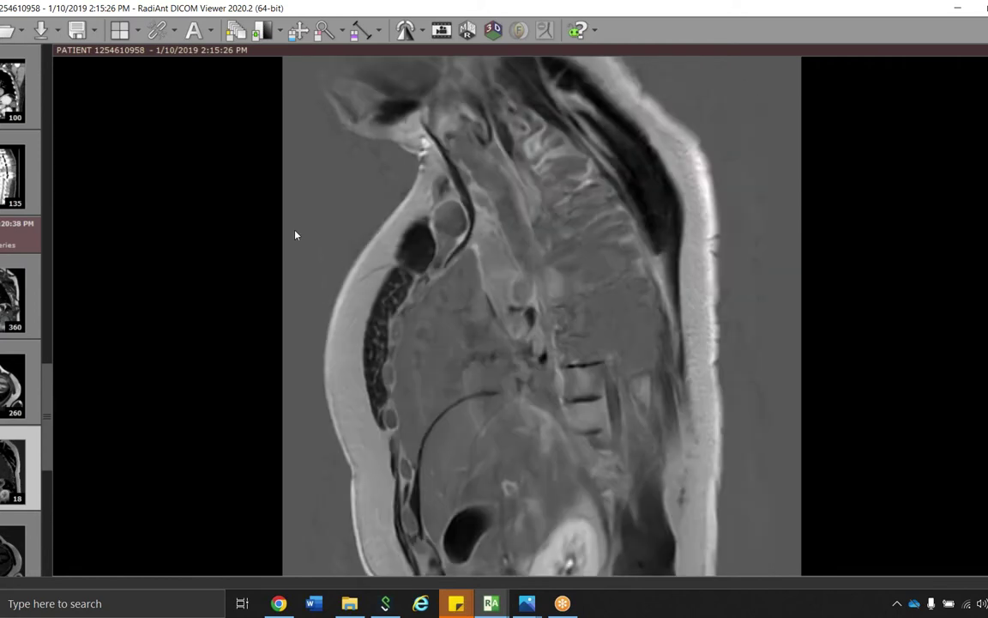
scroll(168, 116, "down", 3)
scroll(21, 129, "up", 2)
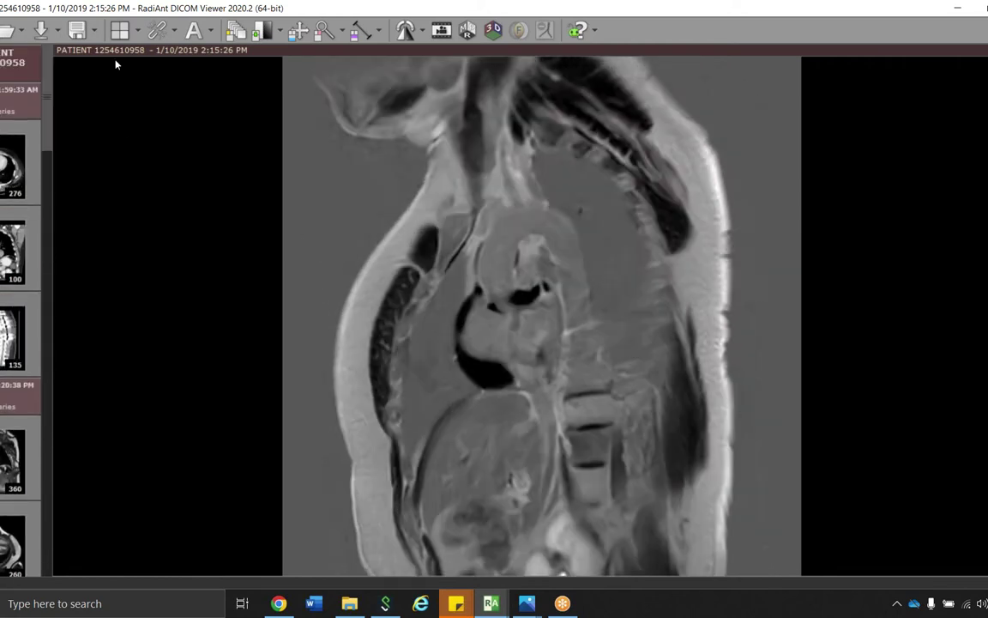
left_click(10, 38)
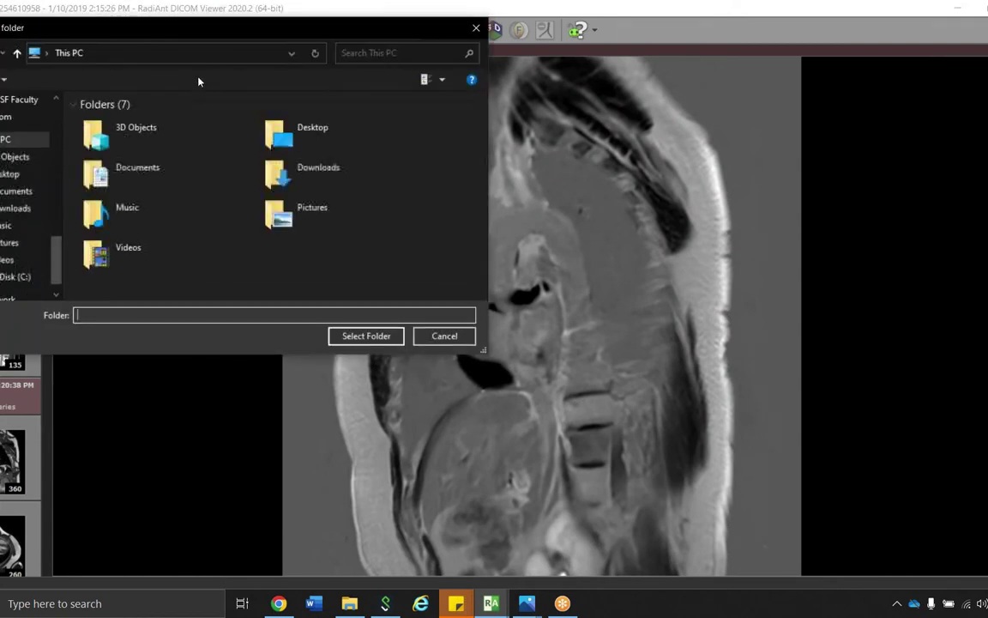
left_click(470, 28)
left_click_drag(13, 163, 493, 227)
scroll(499, 233, "down", 3)
scroll(499, 233, "down", 15)
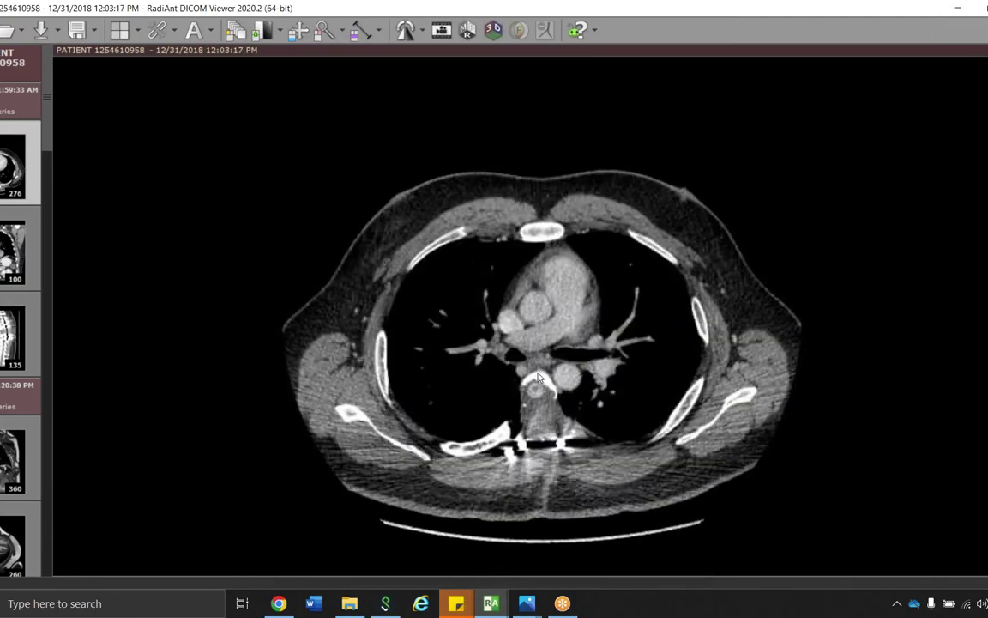
scroll(569, 455, "up", 10)
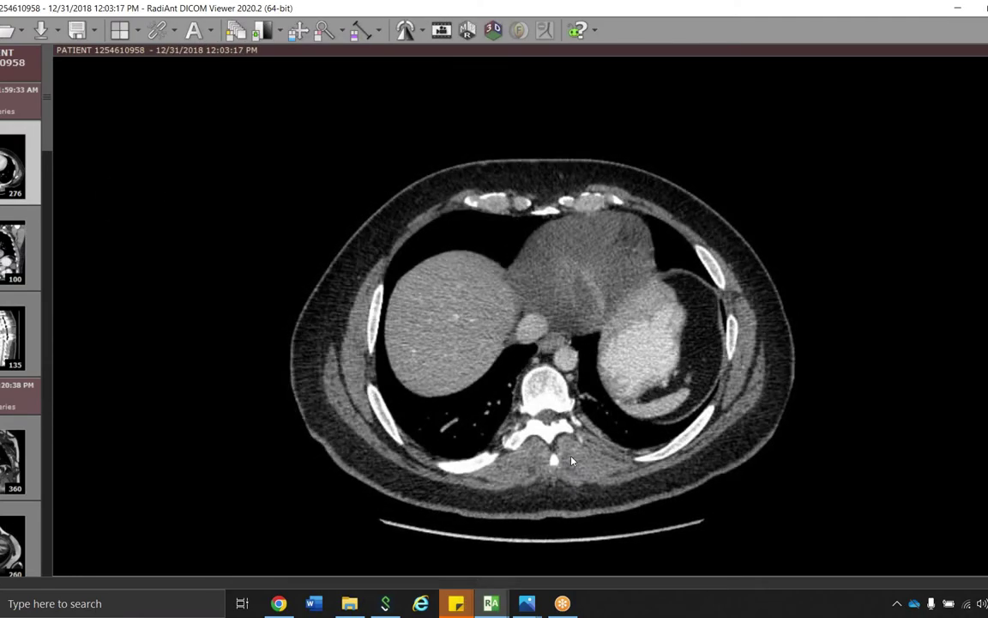
scroll(579, 446, "up", 10)
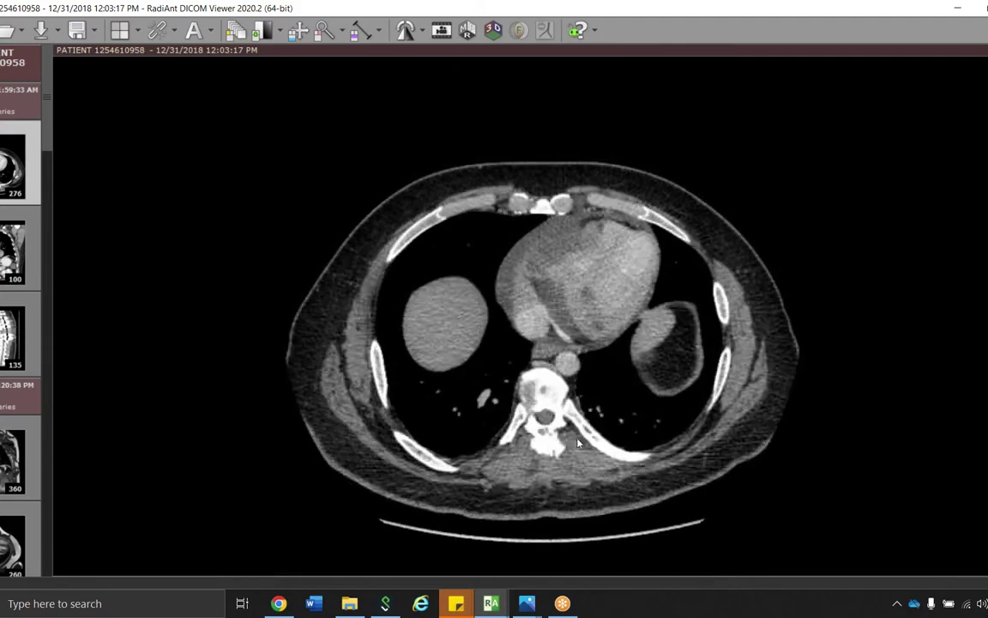
scroll(577, 435, "down", 10)
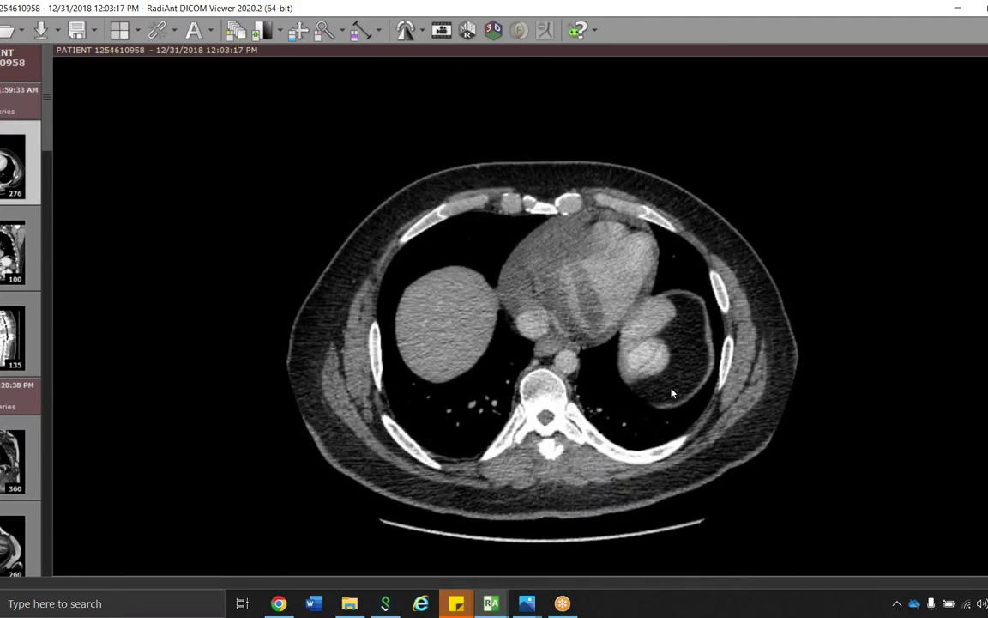
scroll(595, 318, "down", 2)
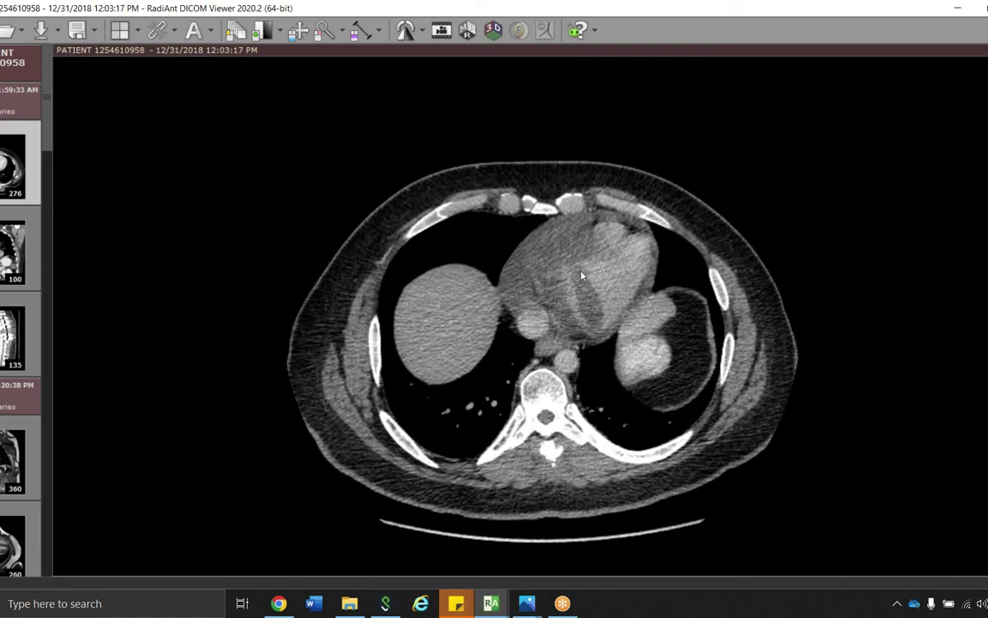
scroll(582, 288, "down", 8)
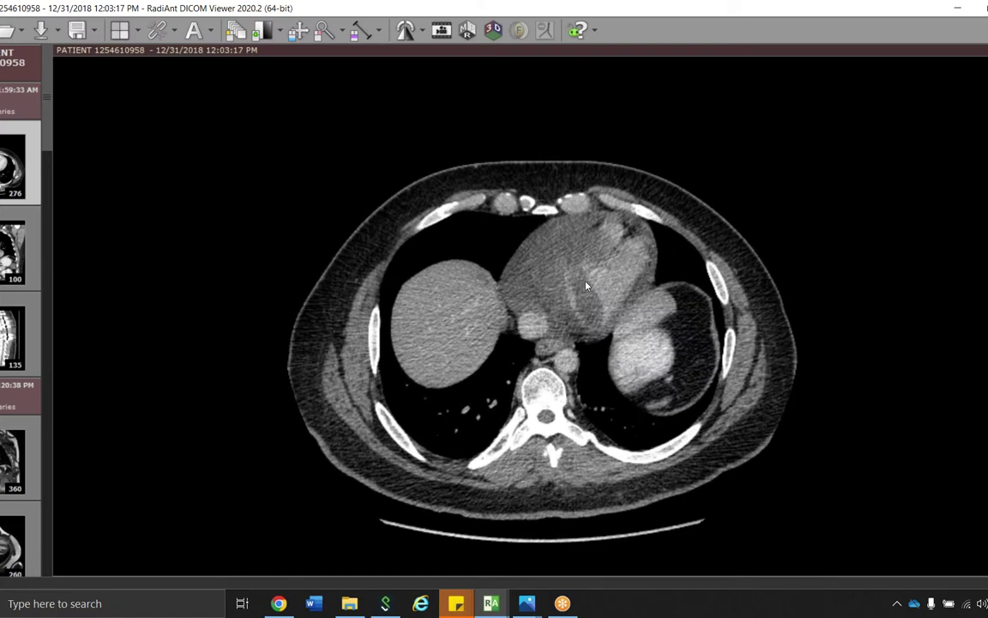
scroll(577, 280, "down", 2)
scroll(592, 270, "down", 4)
scroll(604, 275, "down", 5)
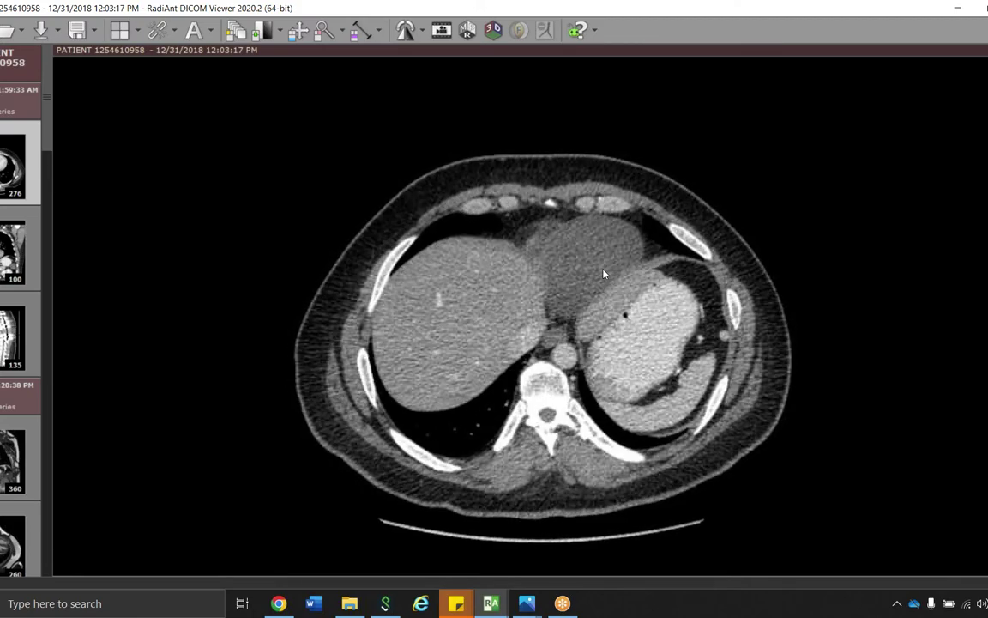
scroll(591, 270, "up", 8)
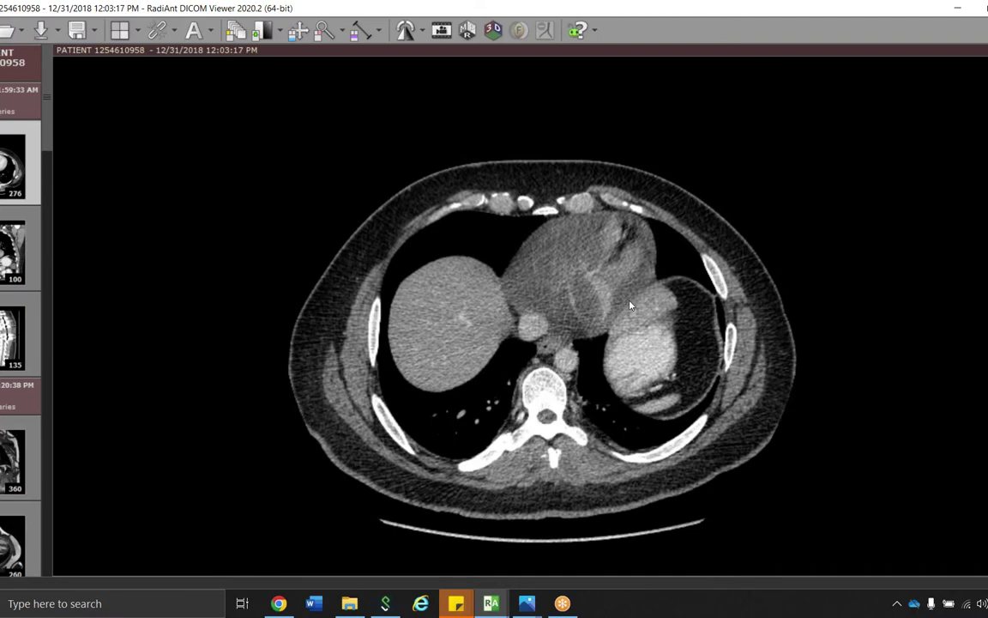
scroll(624, 304, "up", 5)
scroll(600, 177, "up", 6)
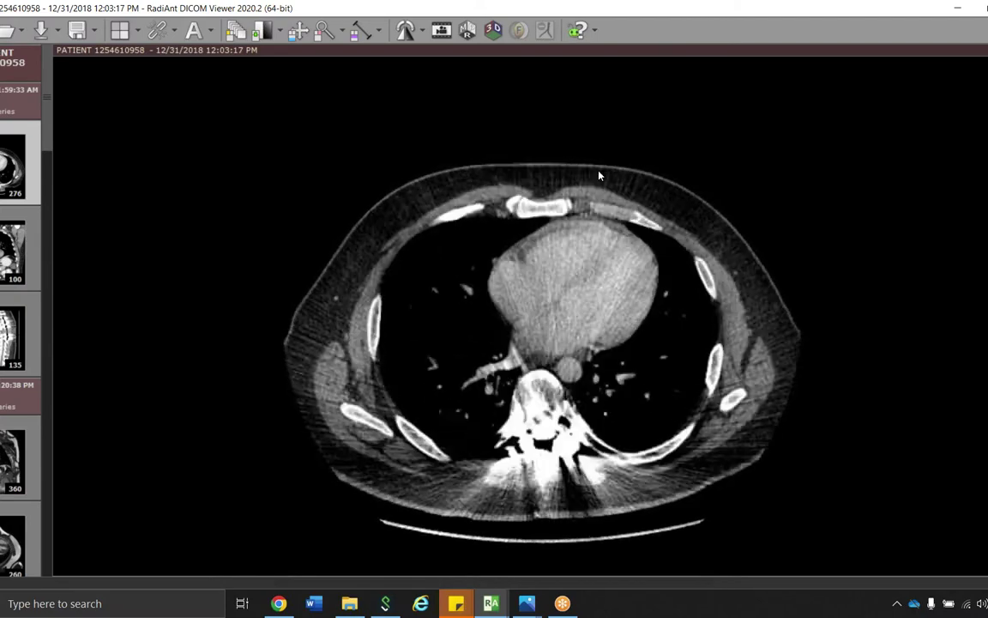
scroll(605, 215, "down", 6)
scroll(612, 237, "down", 3)
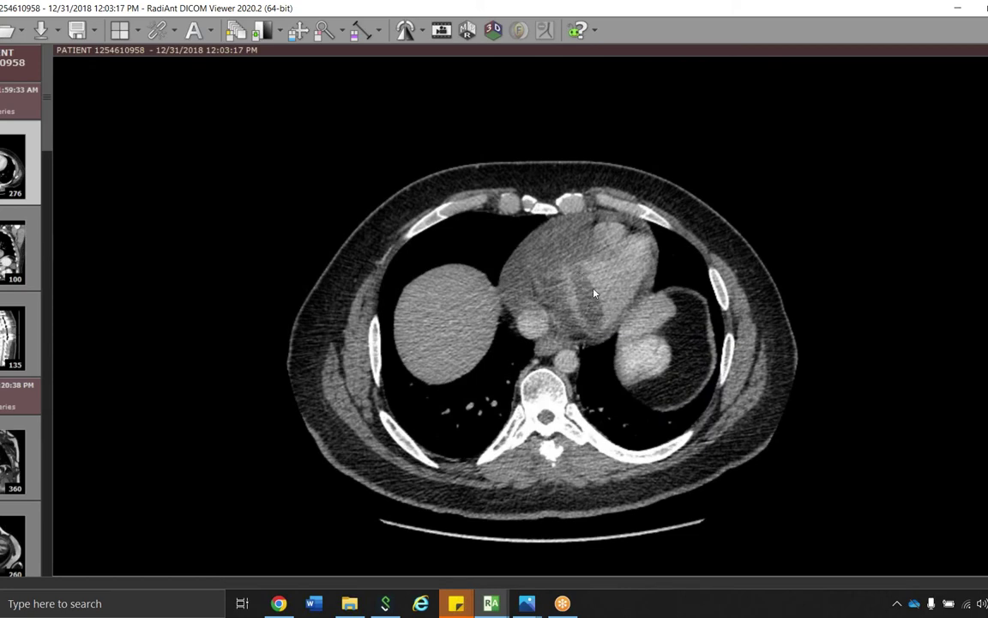
scroll(582, 258, "down", 6)
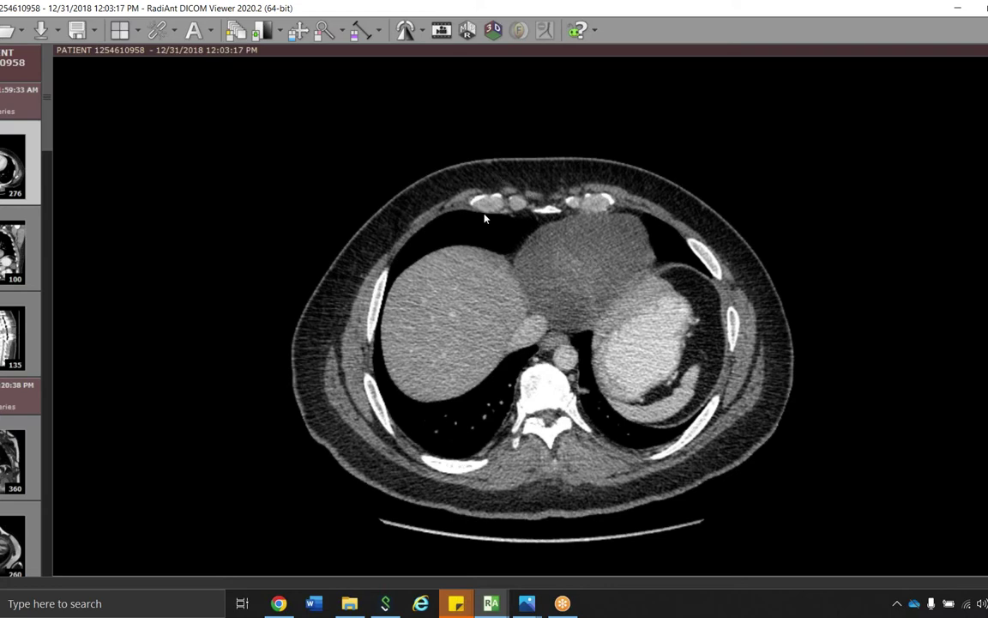
scroll(374, 195, "down", 3)
scroll(374, 197, "down", 10)
scroll(384, 219, "down", 10)
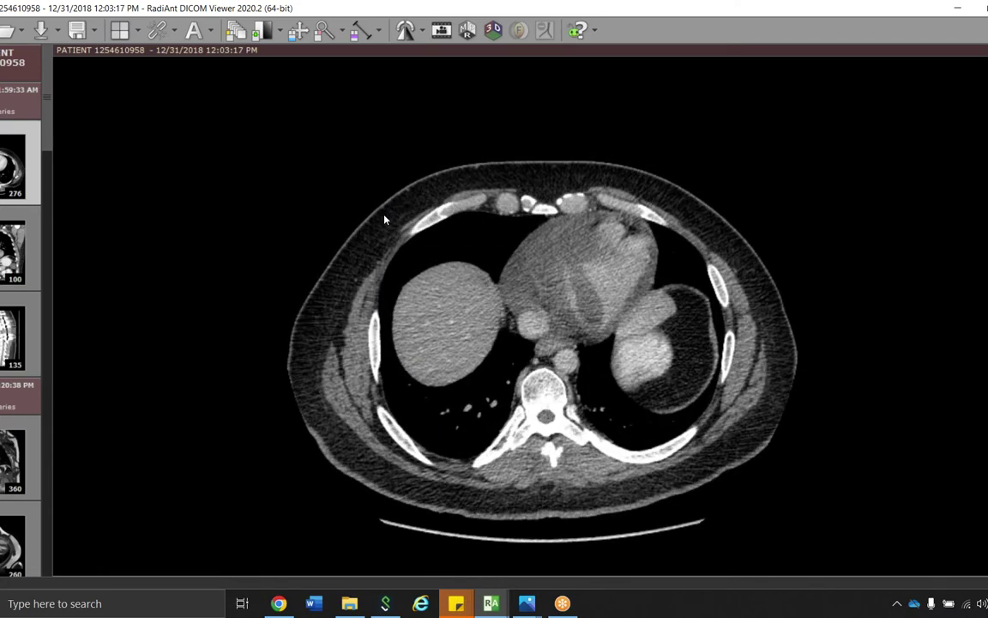
scroll(386, 224, "down", 8)
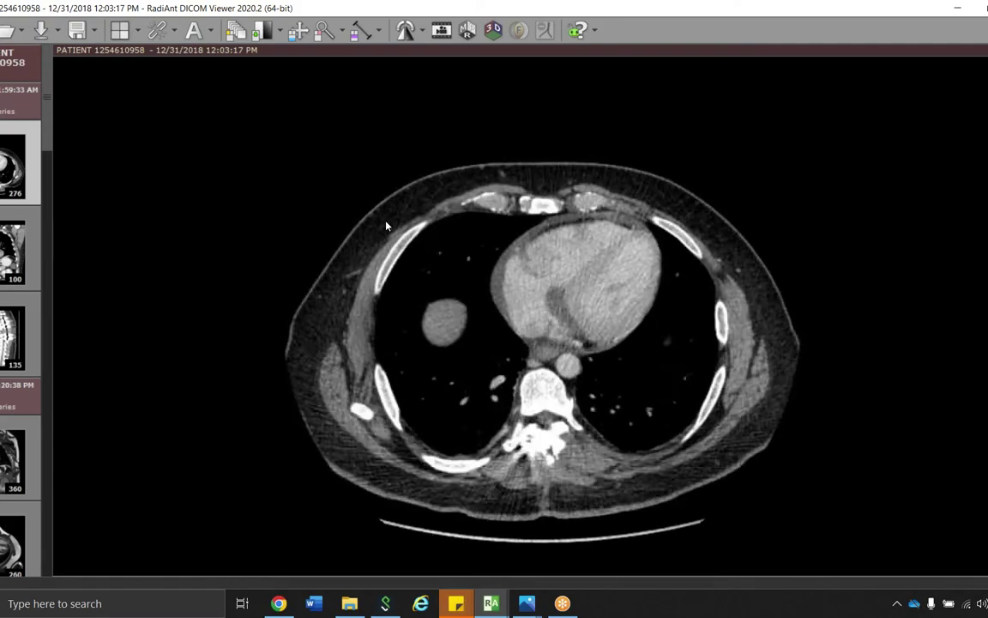
scroll(386, 228, "up", 10)
scroll(387, 226, "up", 8)
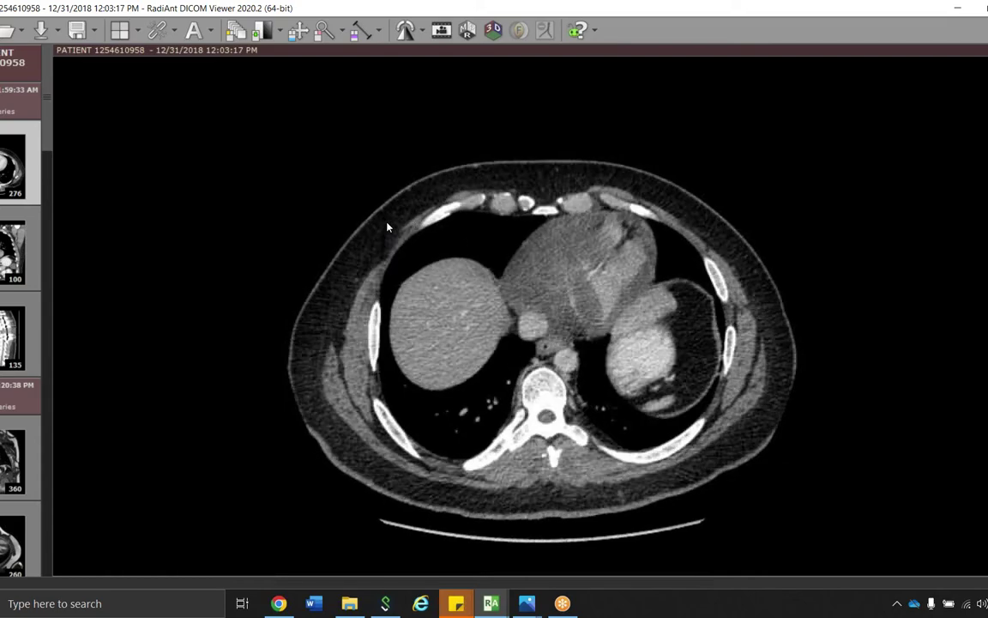
scroll(389, 225, "up", 8)
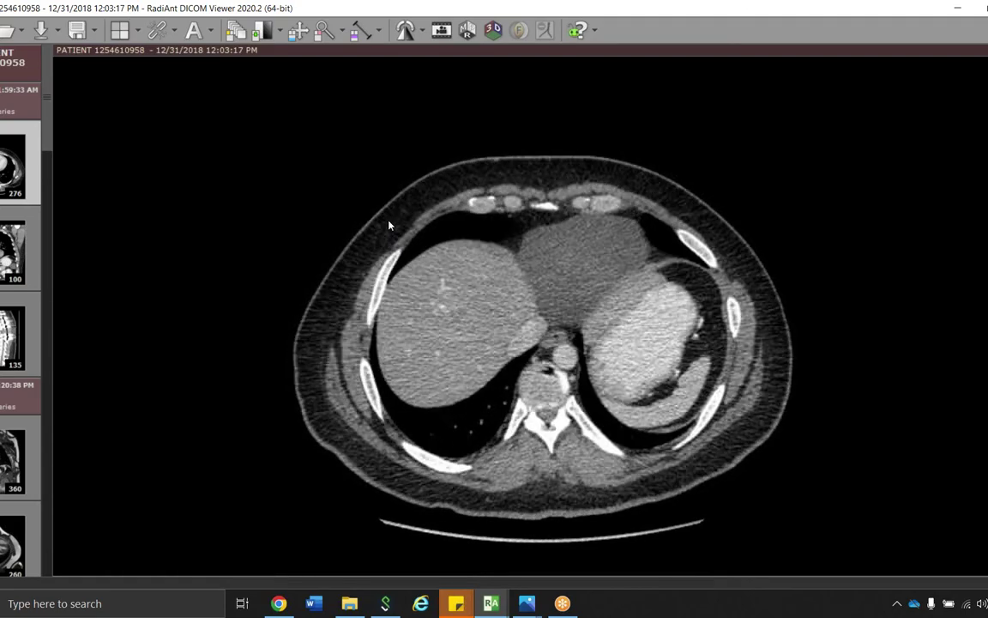
scroll(591, 344, "down", 8)
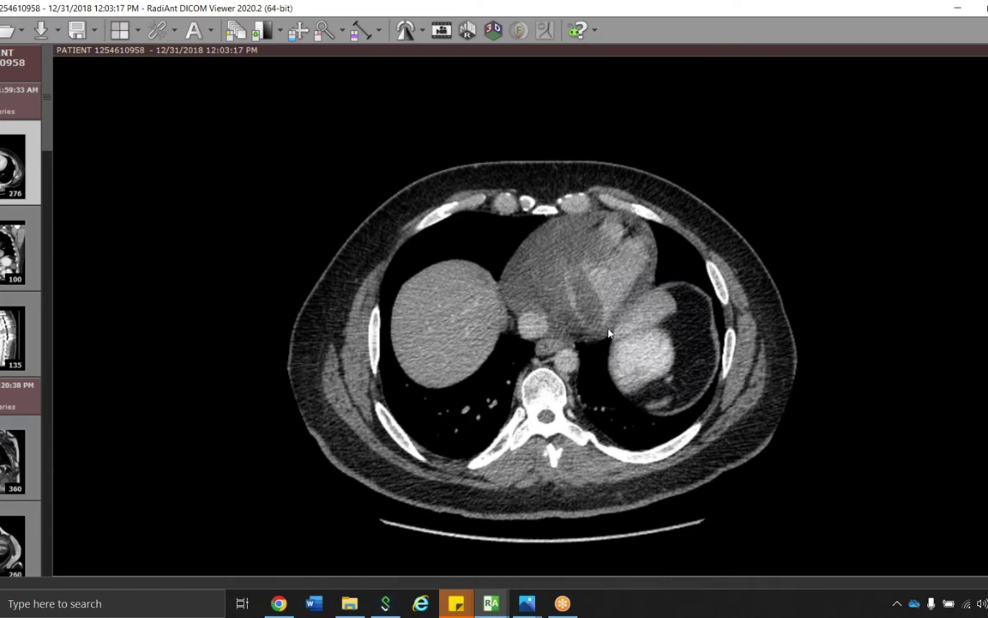
scroll(641, 301, "down", 3)
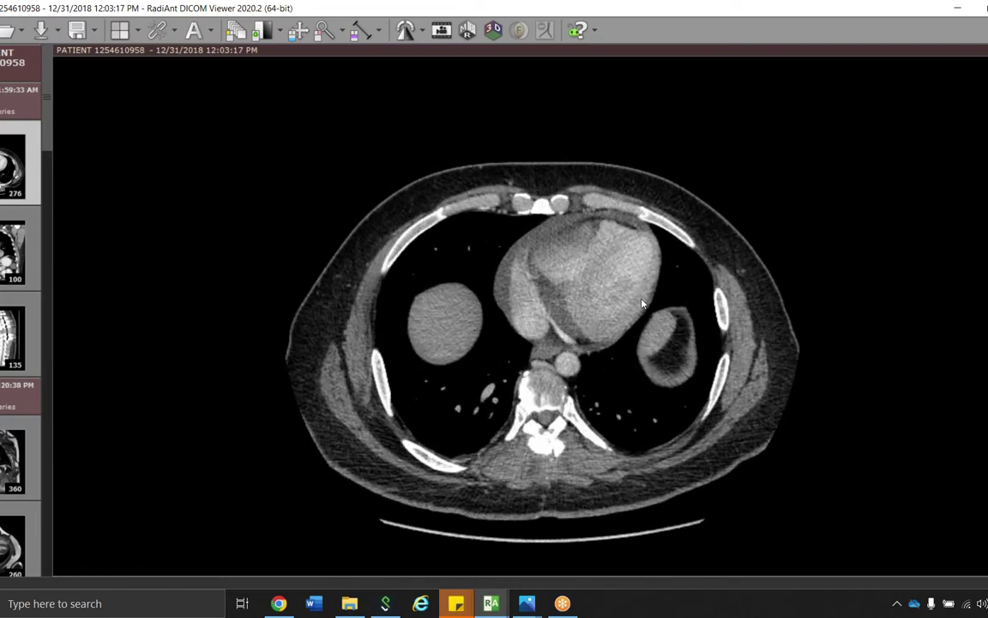
scroll(642, 302, "down", 5)
scroll(678, 307, "up", 5)
scroll(684, 309, "up", 6)
scroll(706, 348, "down", 3)
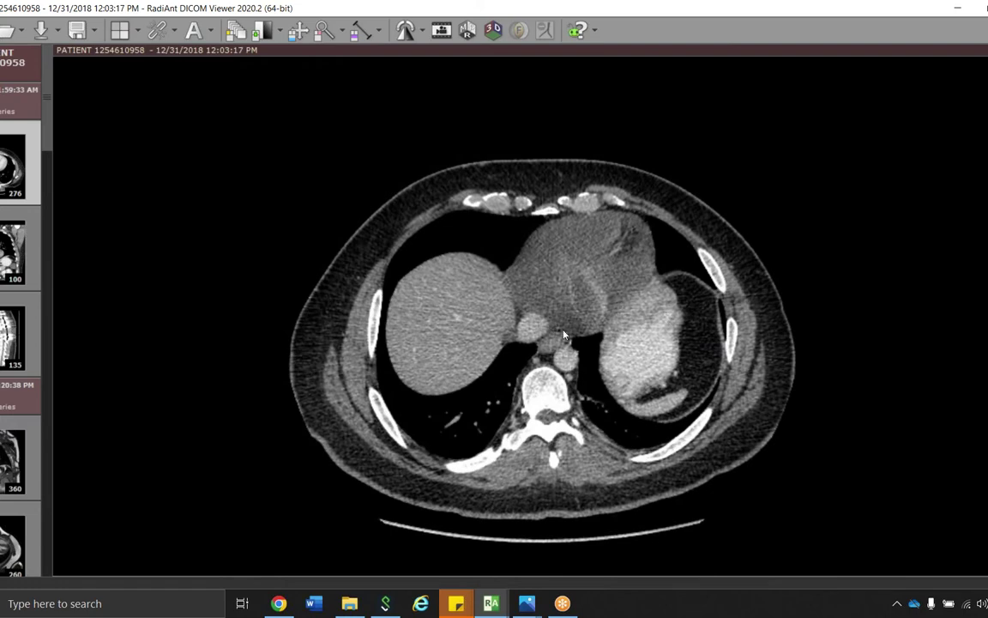
scroll(587, 339, "down", 6)
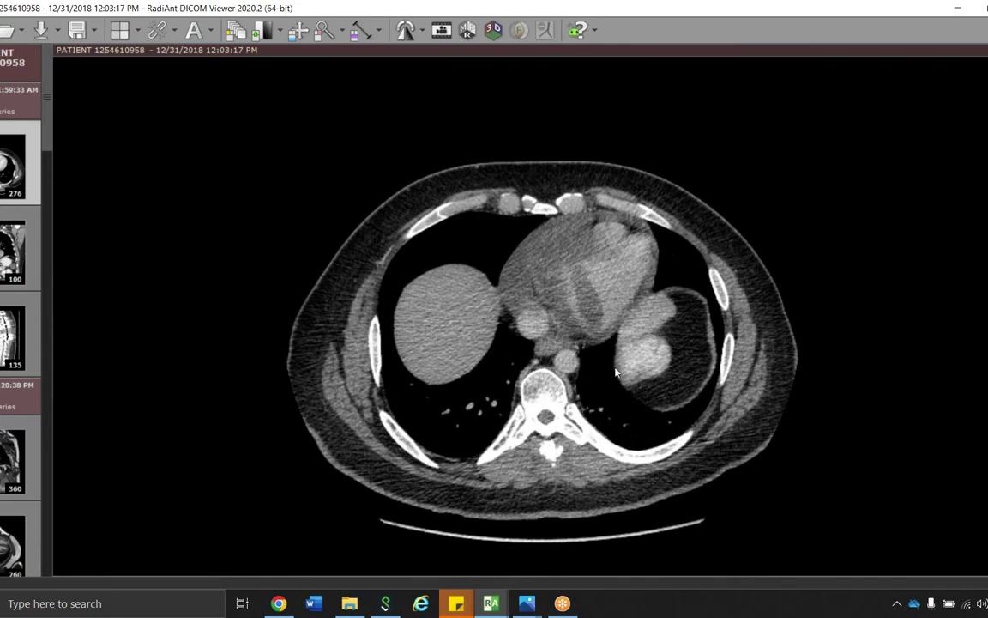
scroll(635, 360, "down", 5)
scroll(630, 371, "down", 4)
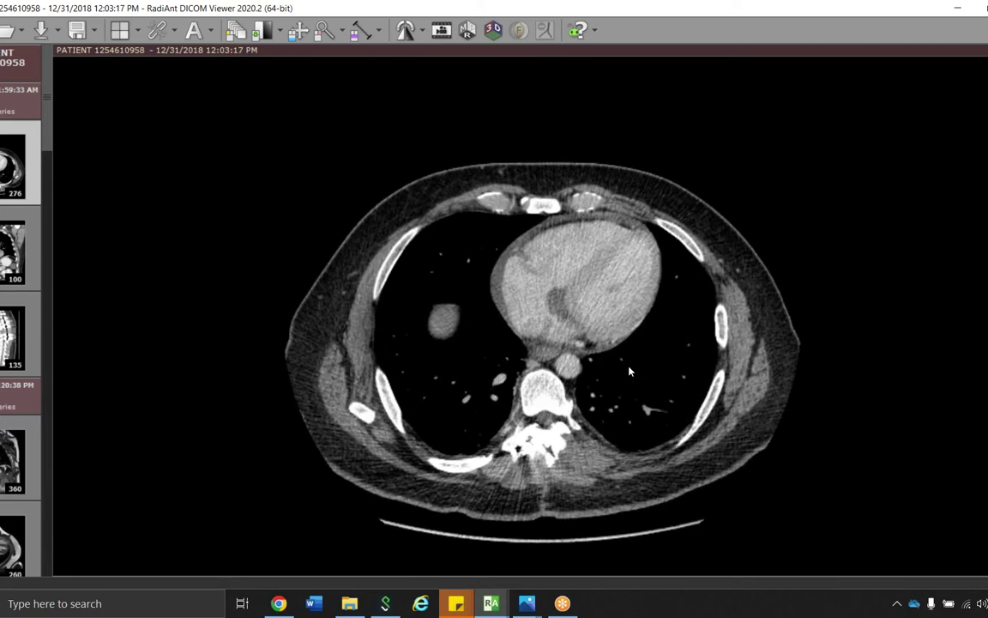
scroll(630, 369, "up", 3)
scroll(630, 363, "up", 4)
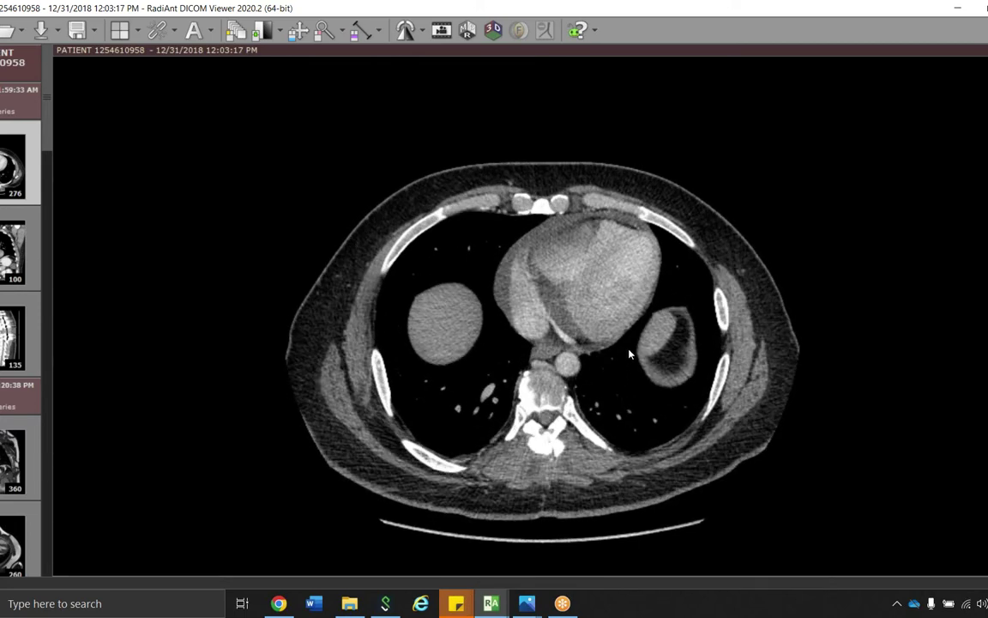
scroll(629, 351, "up", 2)
scroll(629, 352, "up", 3)
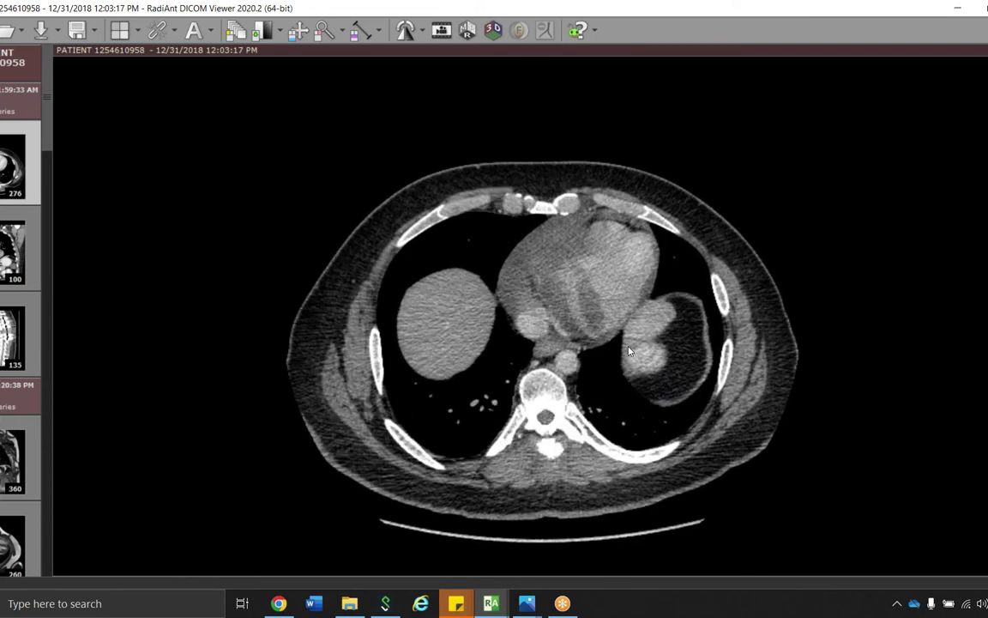
scroll(630, 351, "up", 1)
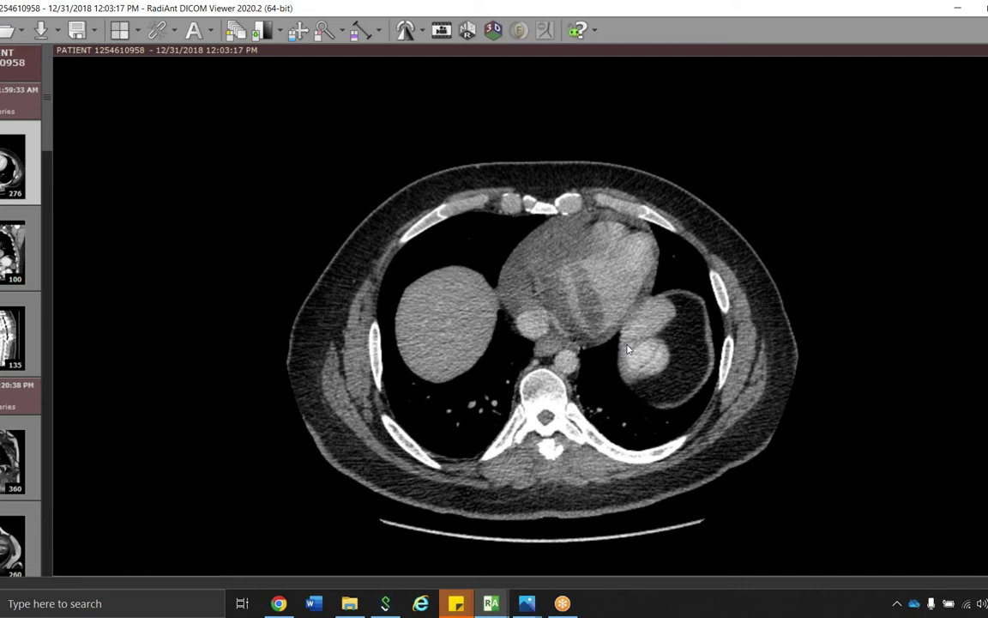
left_click_drag(19, 227, 496, 223)
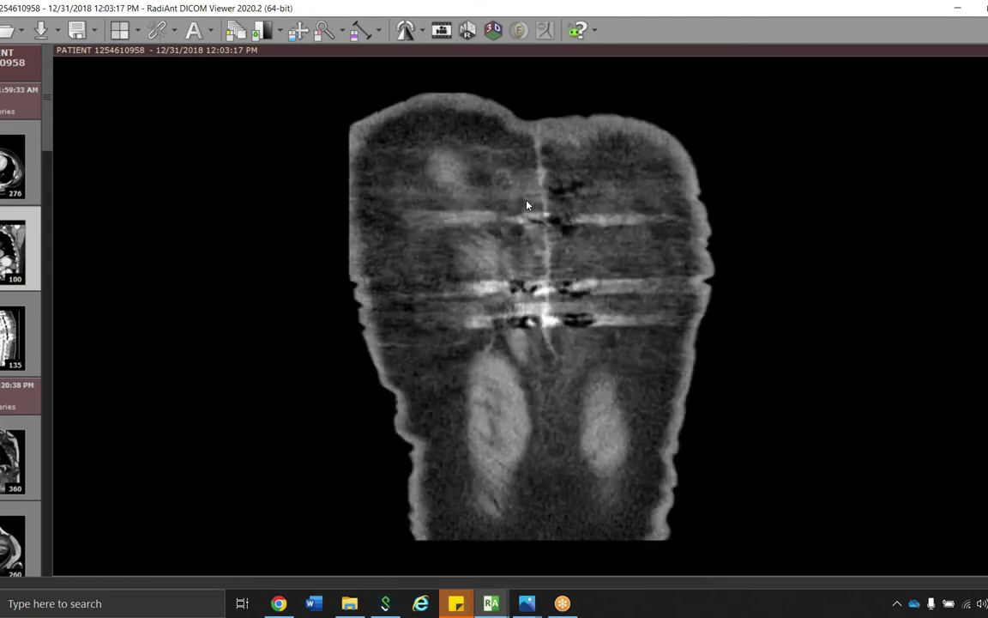
Page through the anterior slices of the coronal chest CT.
scroll(528, 206, "down", 15)
scroll(529, 201, "down", 15)
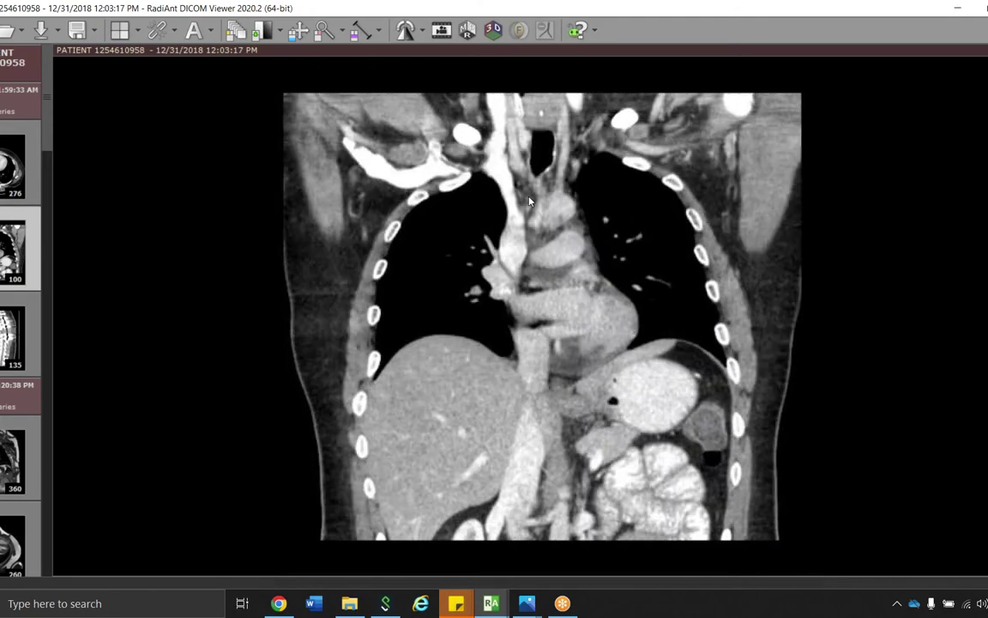
scroll(529, 201, "down", 10)
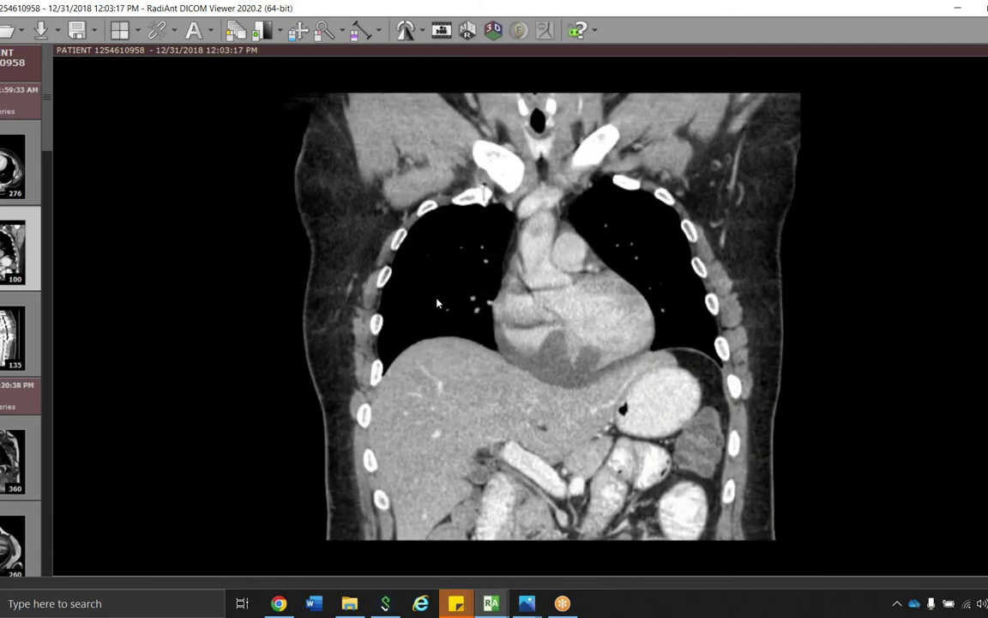
scroll(437, 303, "down", 3)
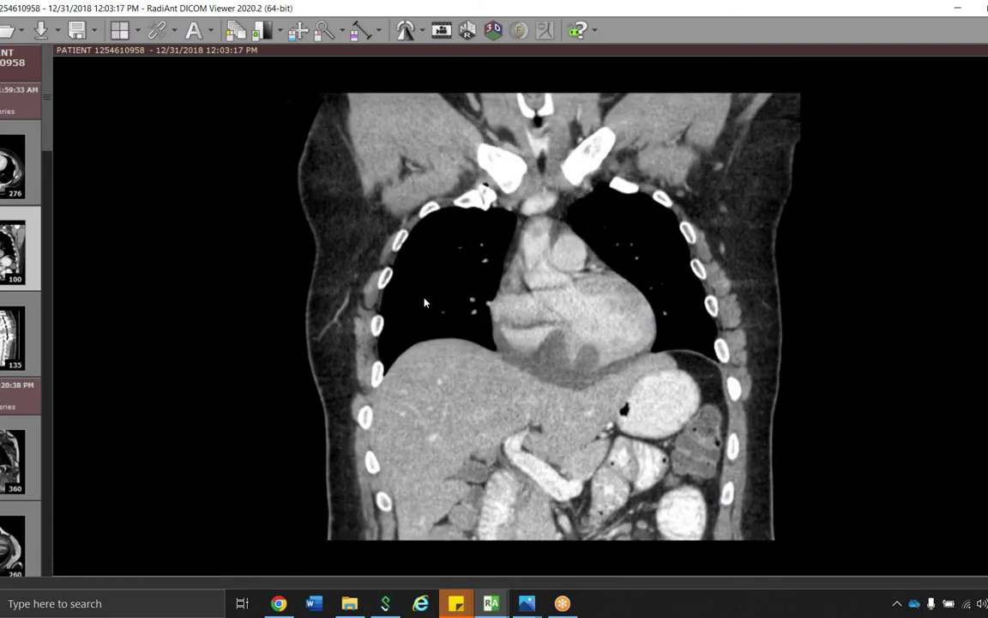
scroll(425, 302, "down", 3)
scroll(424, 293, "down", 8)
Scroll the series panel and load the 18-image sagittal MR series.
scroll(424, 281, "down", 6)
scroll(424, 279, "down", 4)
scroll(257, 360, "up", 8)
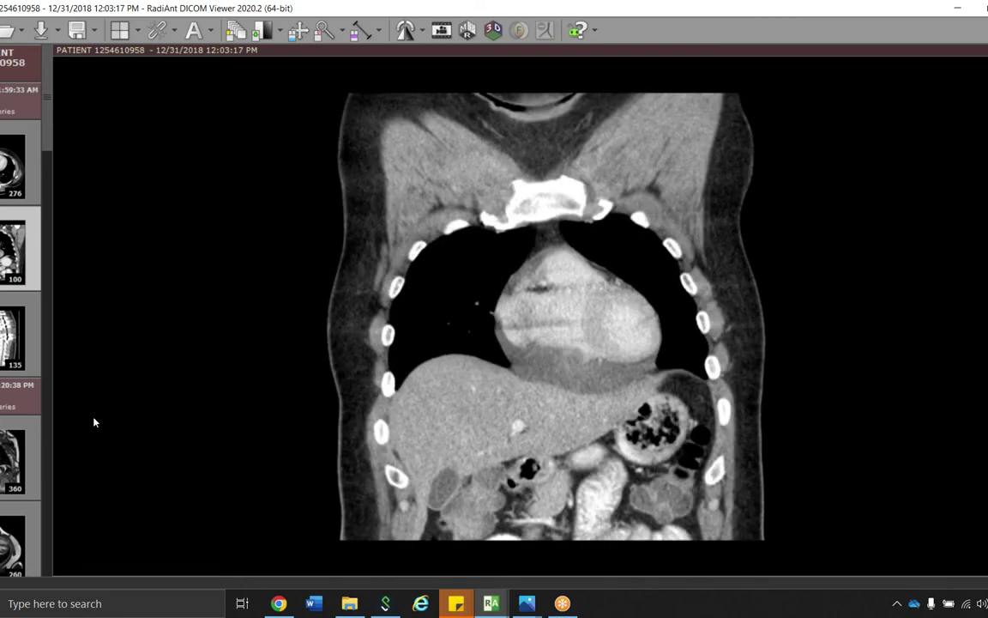
scroll(93, 456, "down", 1)
scroll(12, 506, "down", 5)
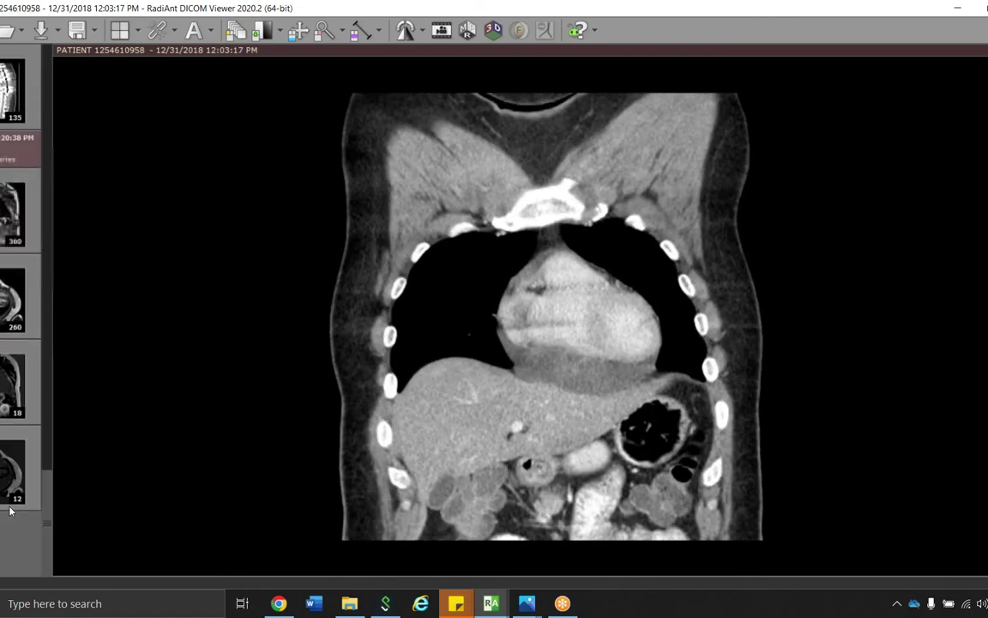
left_click_drag(7, 363, 526, 280)
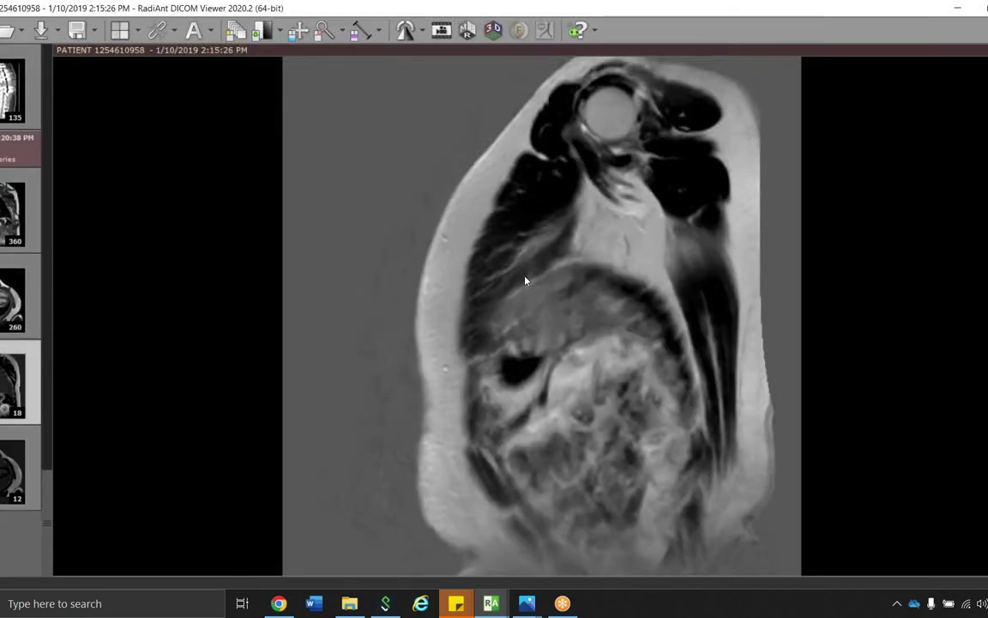
scroll(525, 281, "down", 4)
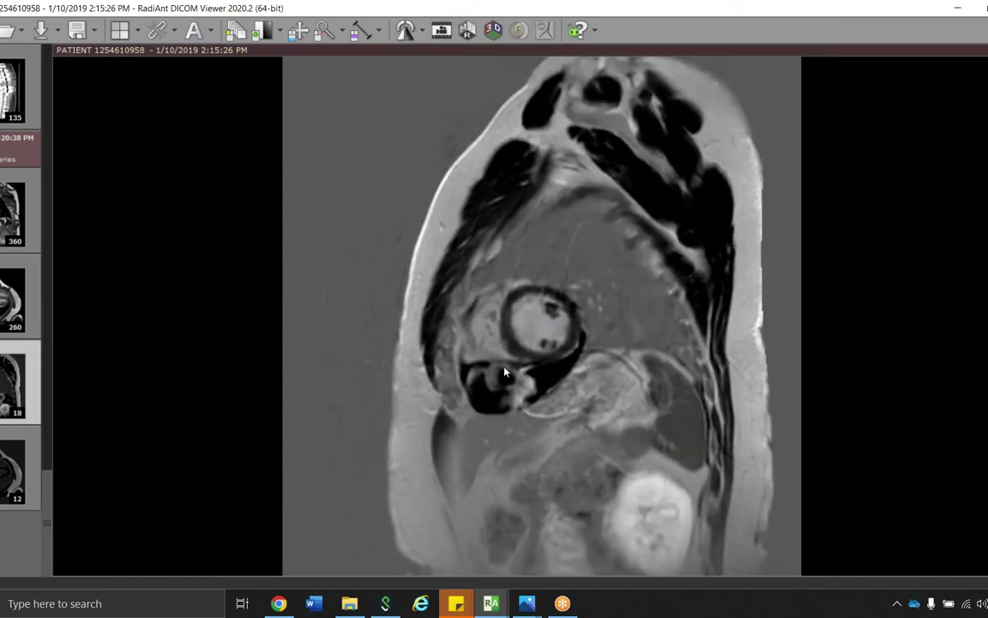
scroll(525, 382, "down", 1)
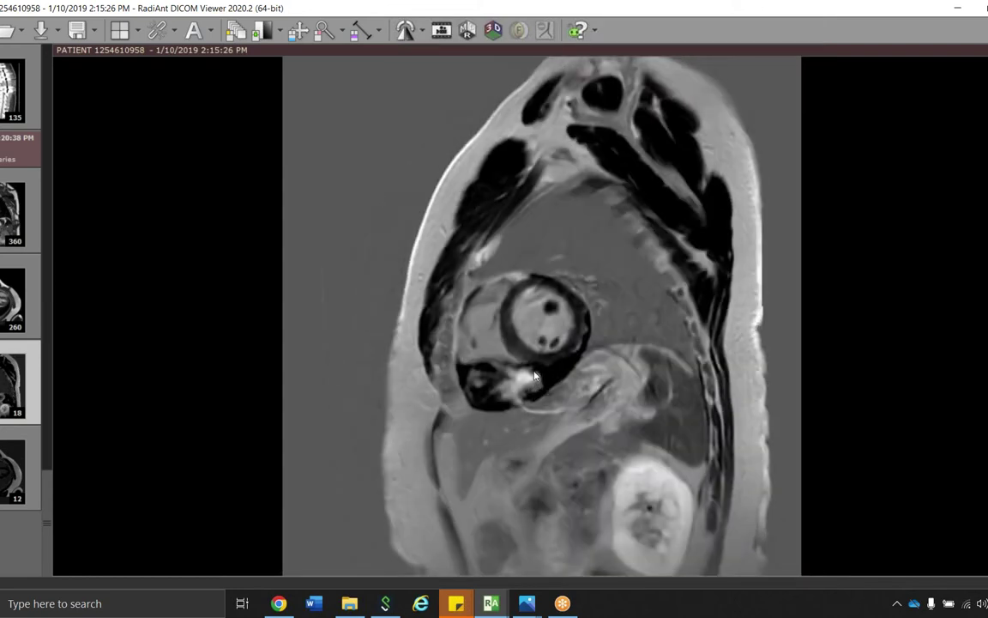
scroll(531, 384, "down", 1)
scroll(538, 382, "down", 1)
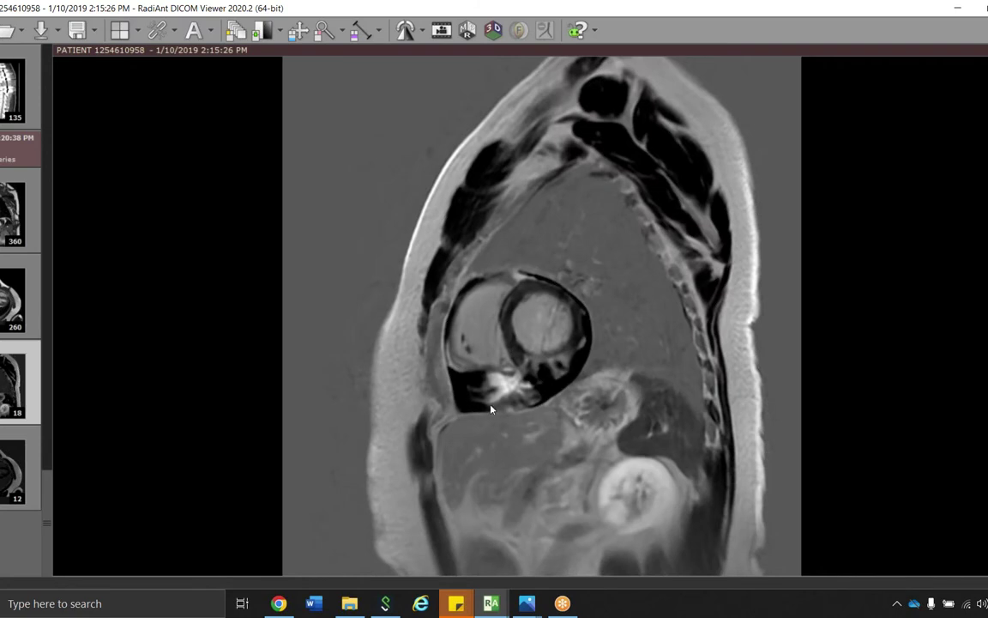
scroll(555, 407, "down", 1)
scroll(555, 408, "down", 1)
scroll(555, 407, "down", 1)
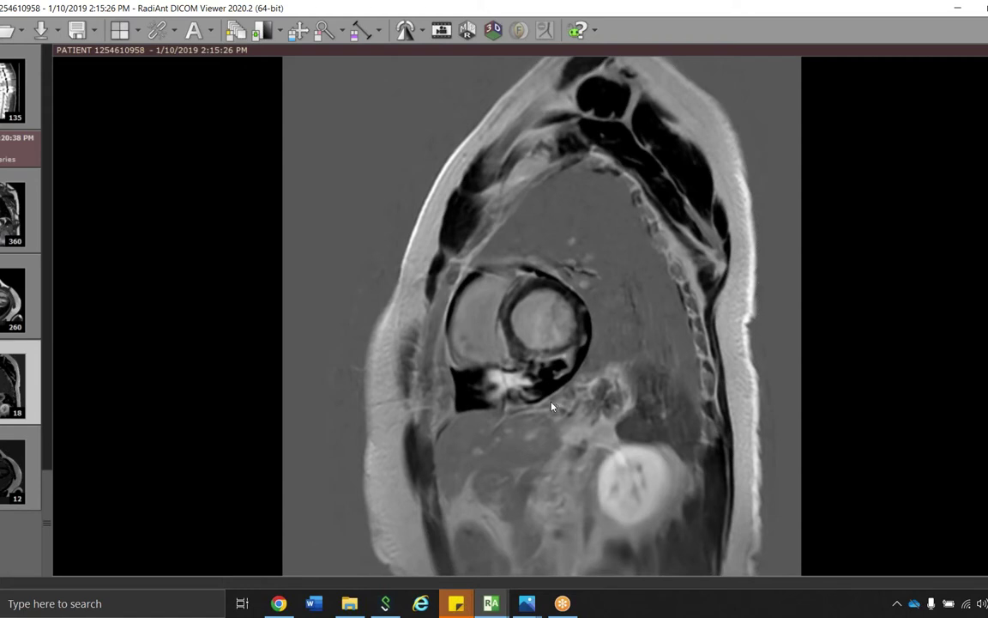
scroll(506, 408, "down", 1)
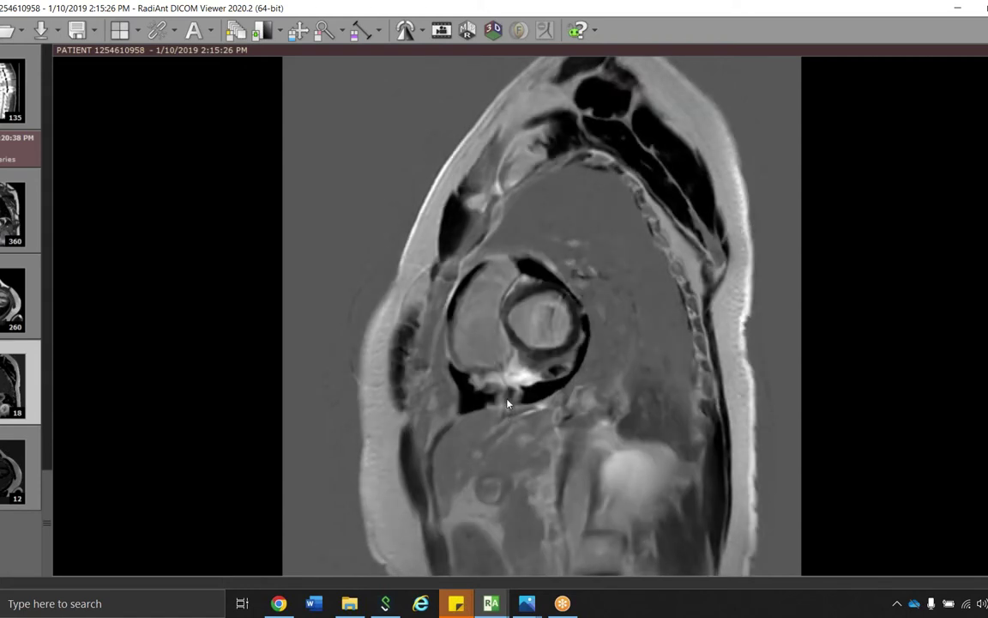
scroll(510, 407, "down", 1)
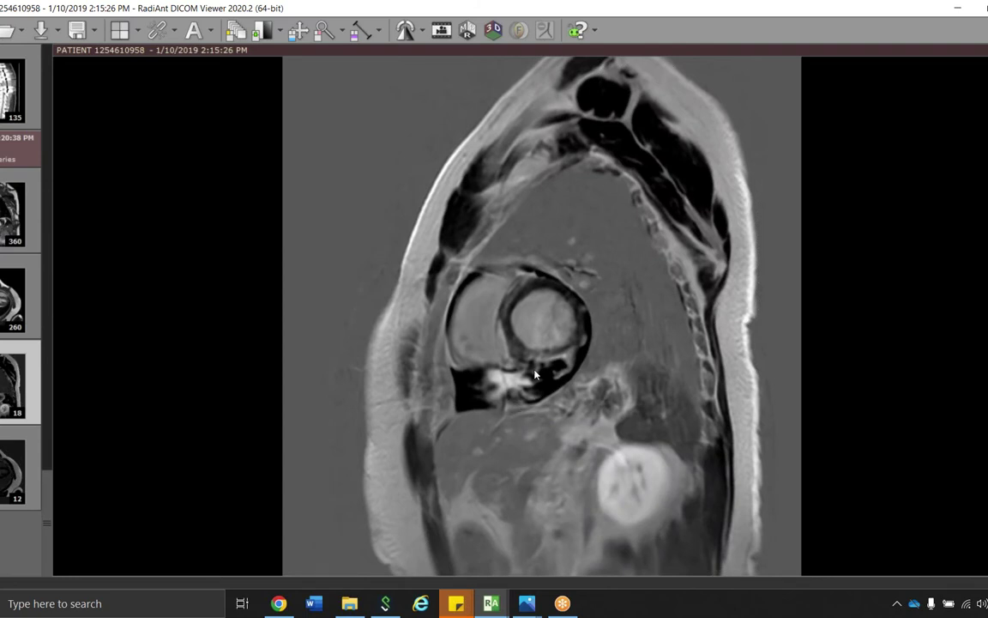
scroll(581, 390, "down", 3)
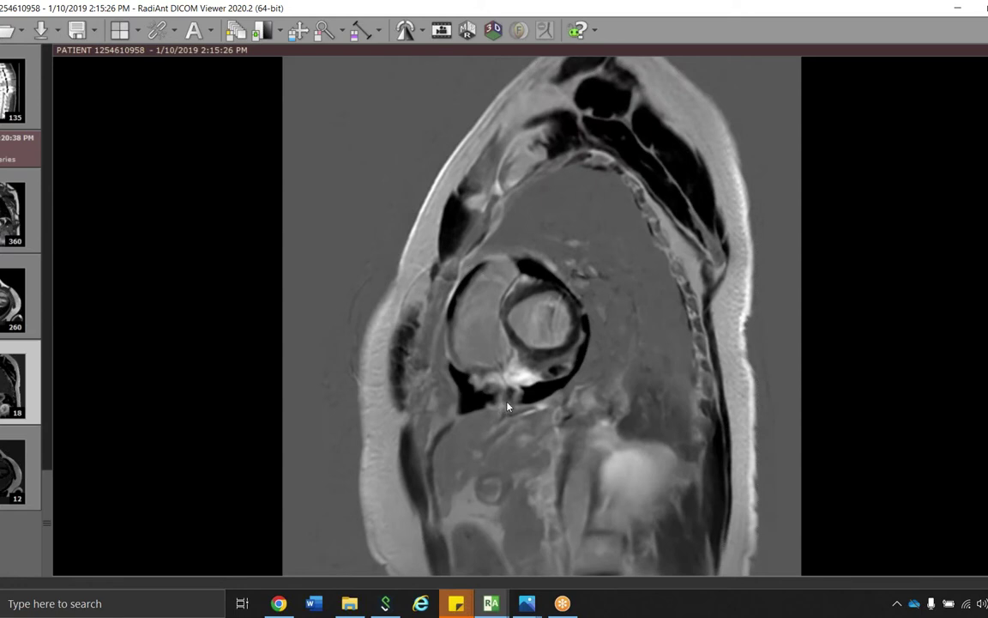
scroll(507, 406, "down", 5)
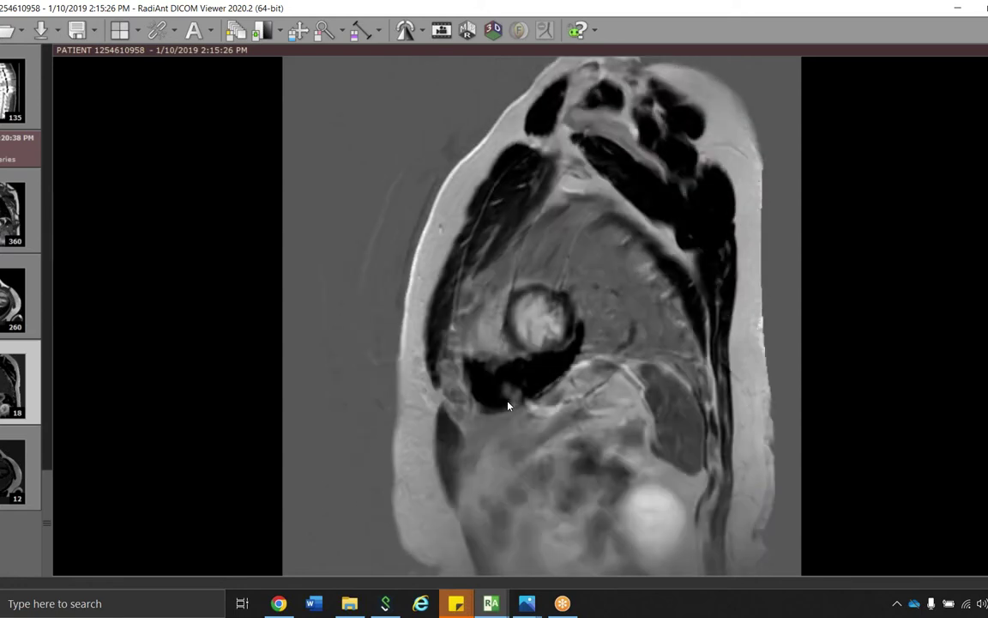
scroll(507, 403, "down", 2)
scroll(507, 401, "down", 3)
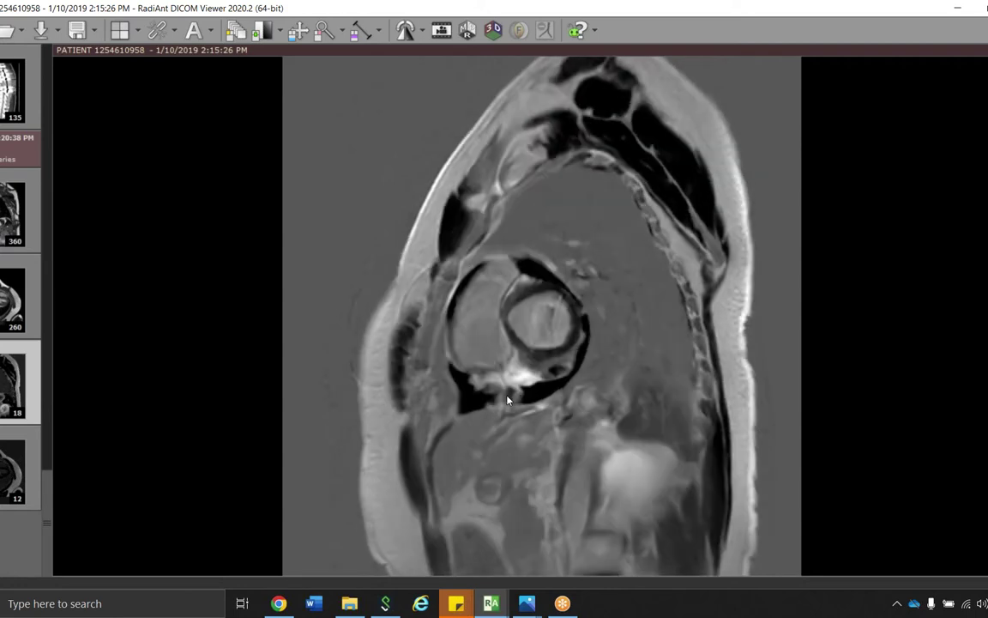
scroll(507, 400, "down", 3)
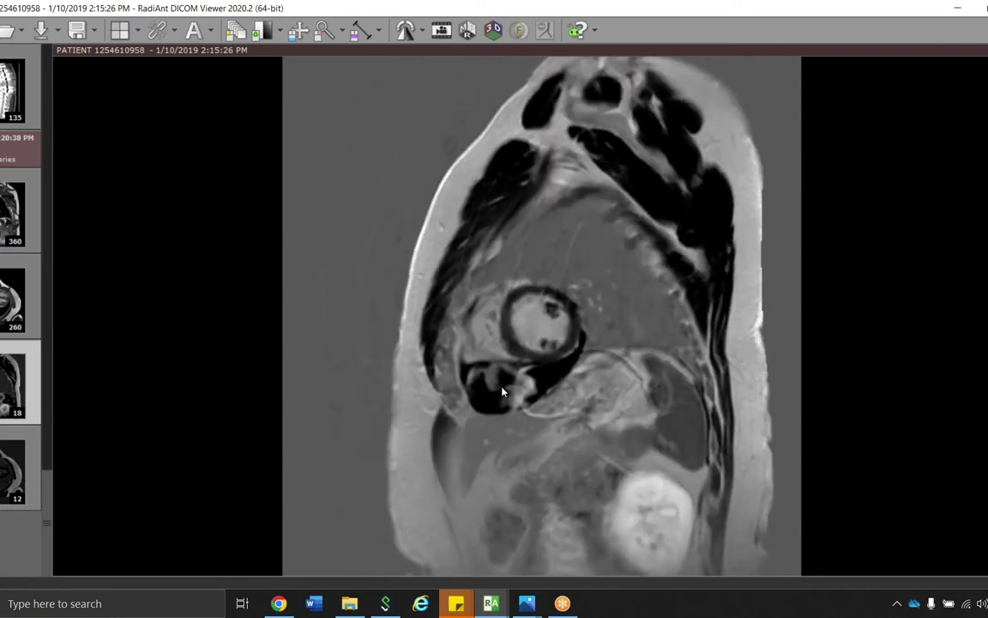
scroll(519, 405, "down", 3)
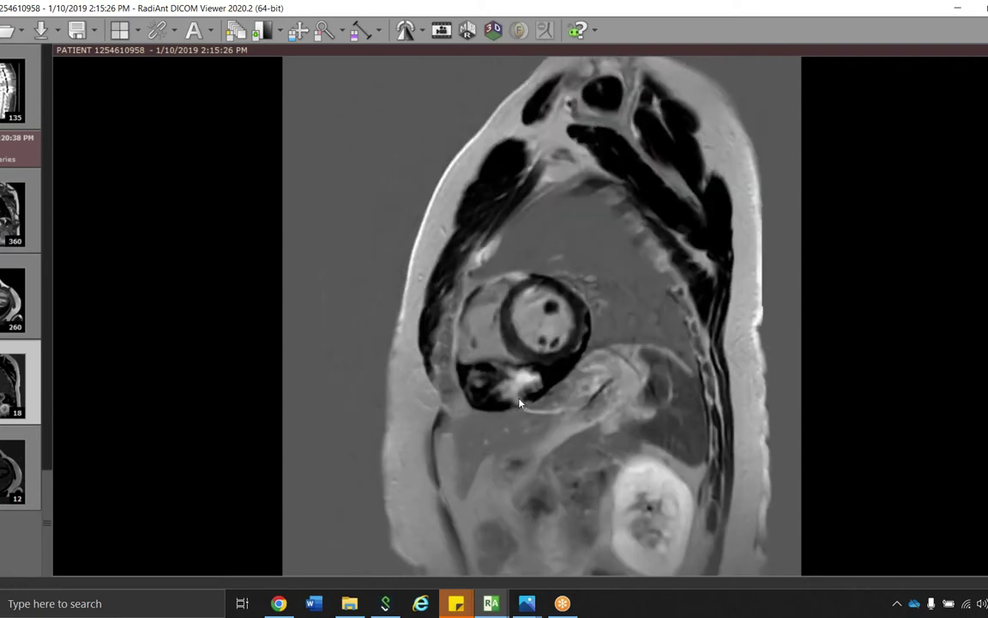
scroll(519, 404, "down", 4)
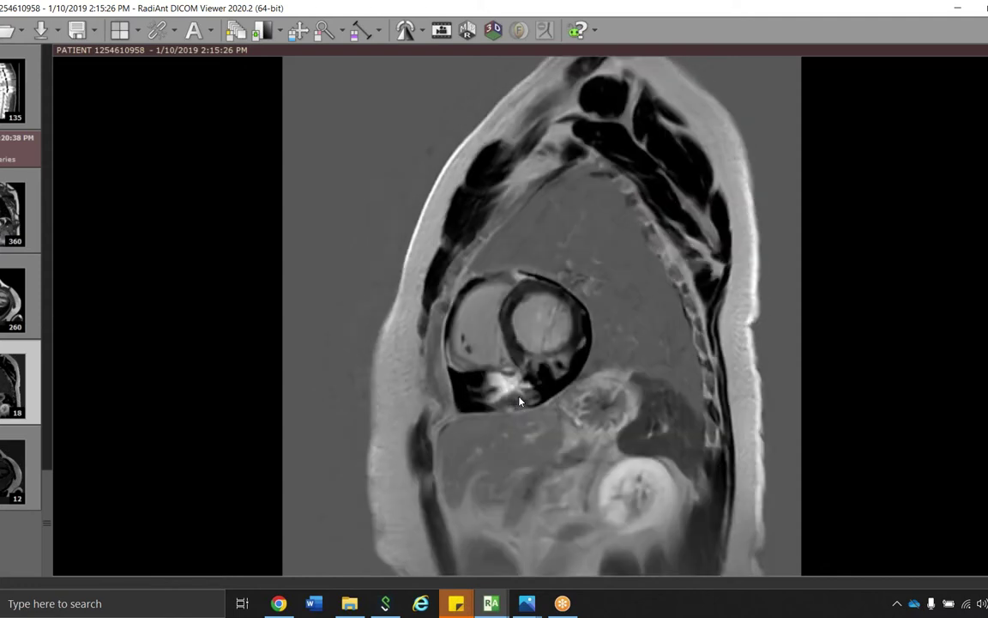
scroll(519, 400, "down", 3)
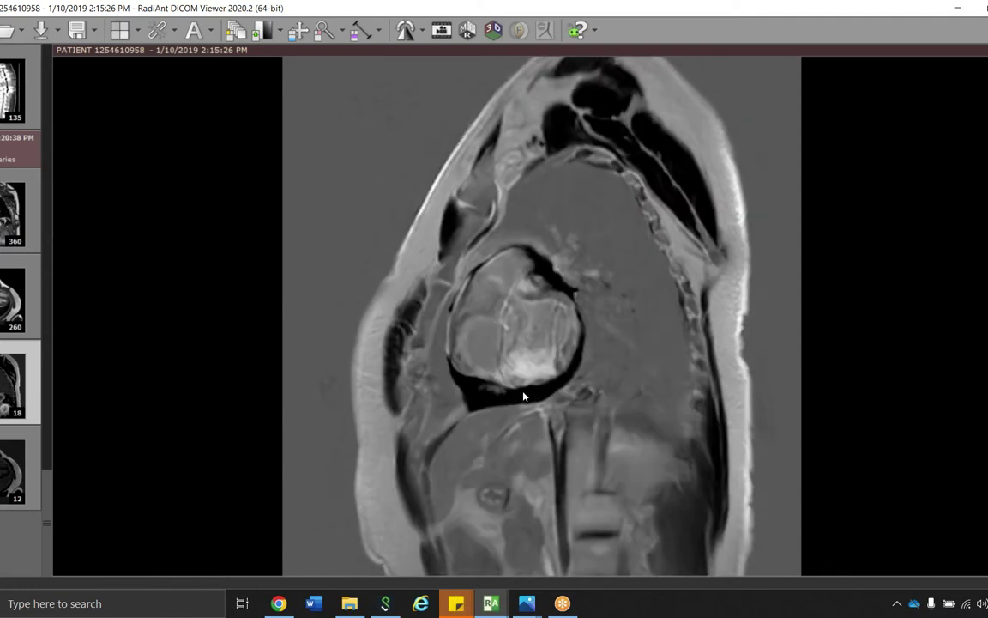
scroll(519, 393, "down", 2)
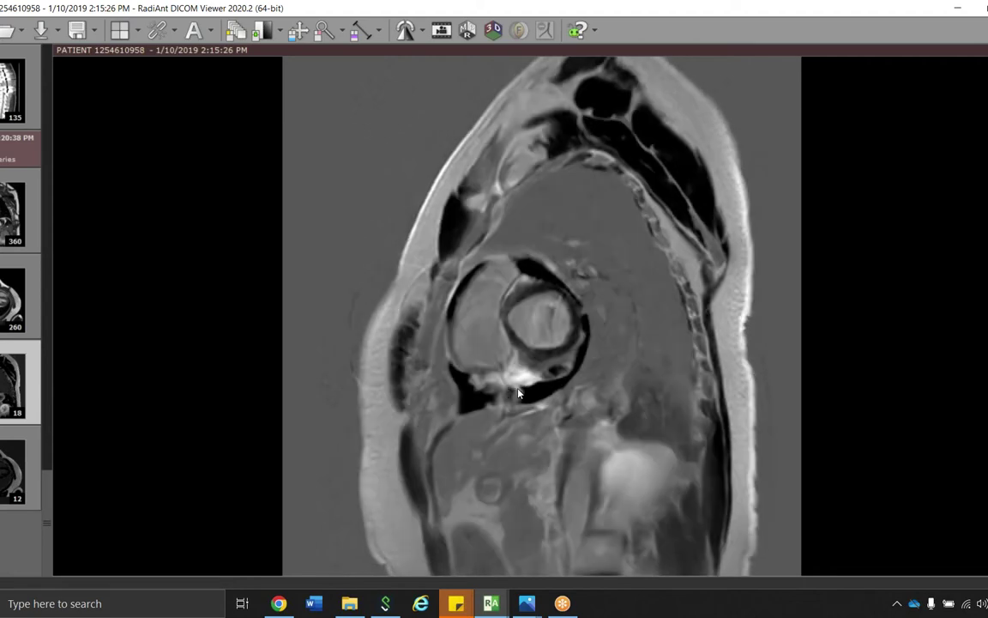
scroll(519, 392, "down", 3)
scroll(518, 393, "down", 5)
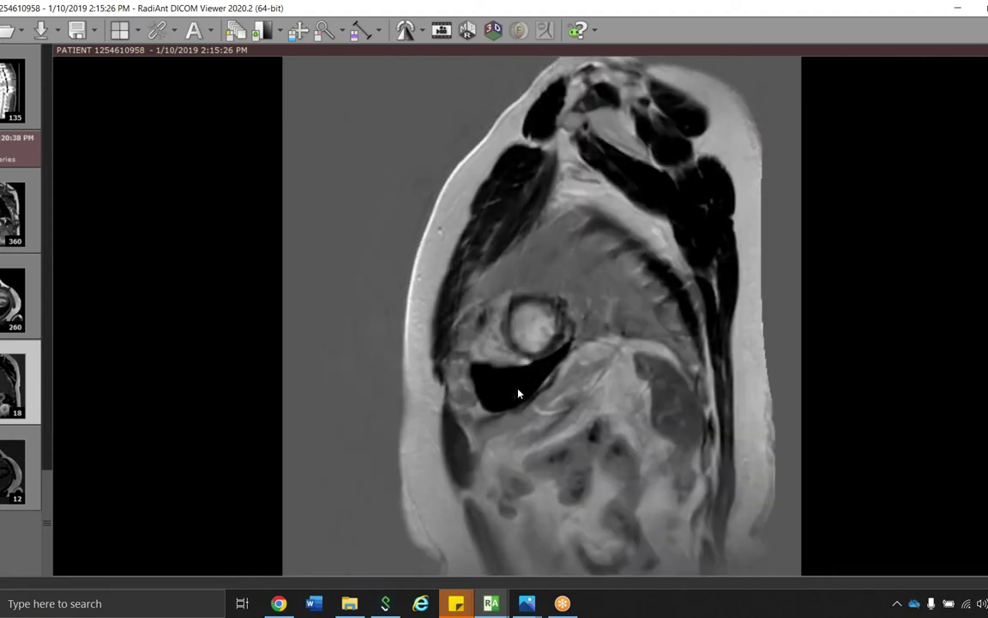
scroll(507, 392, "down", 4)
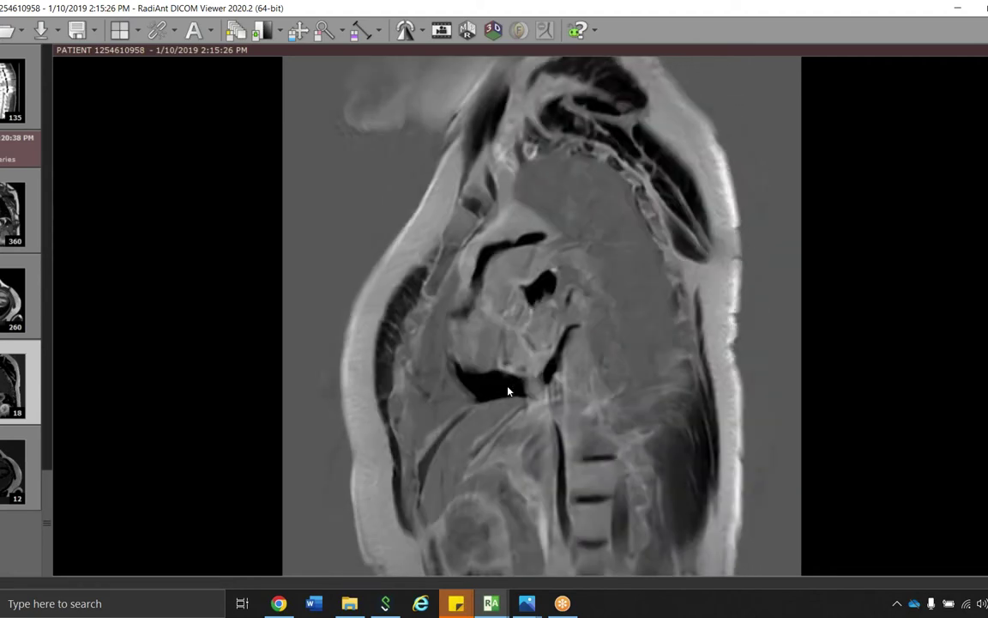
scroll(508, 391, "up", 2)
scroll(508, 391, "down", 3)
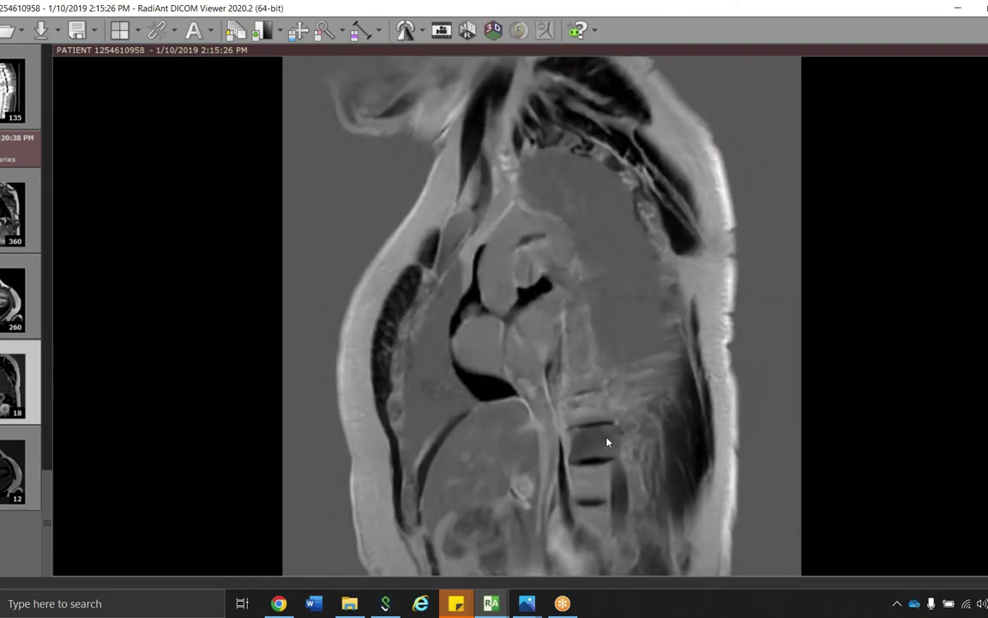
scroll(610, 439, "down", 6)
scroll(591, 379, "up", 3)
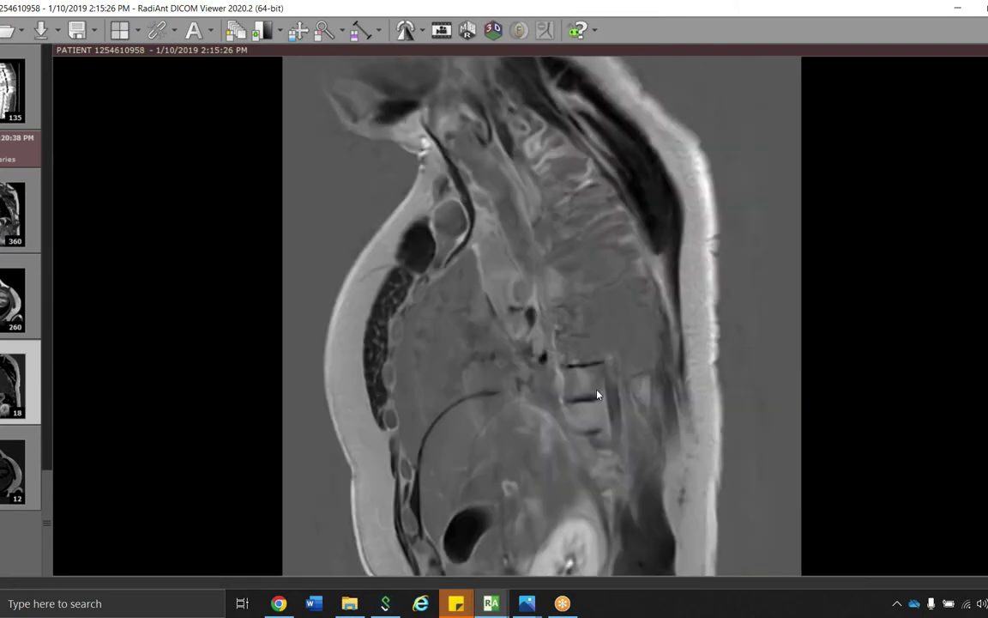
scroll(615, 466, "up", 5)
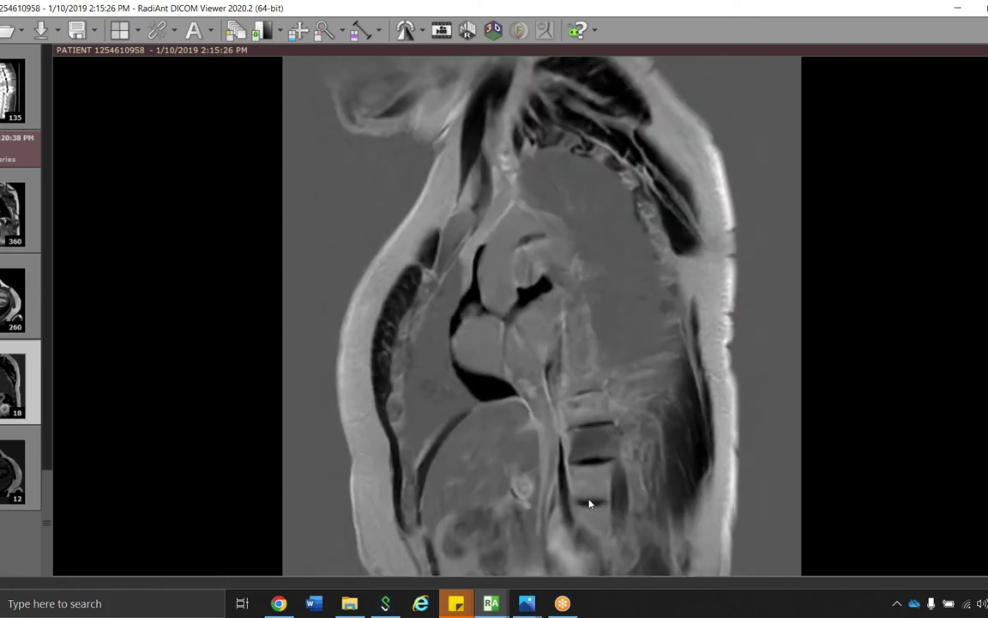
scroll(589, 504, "up", 2)
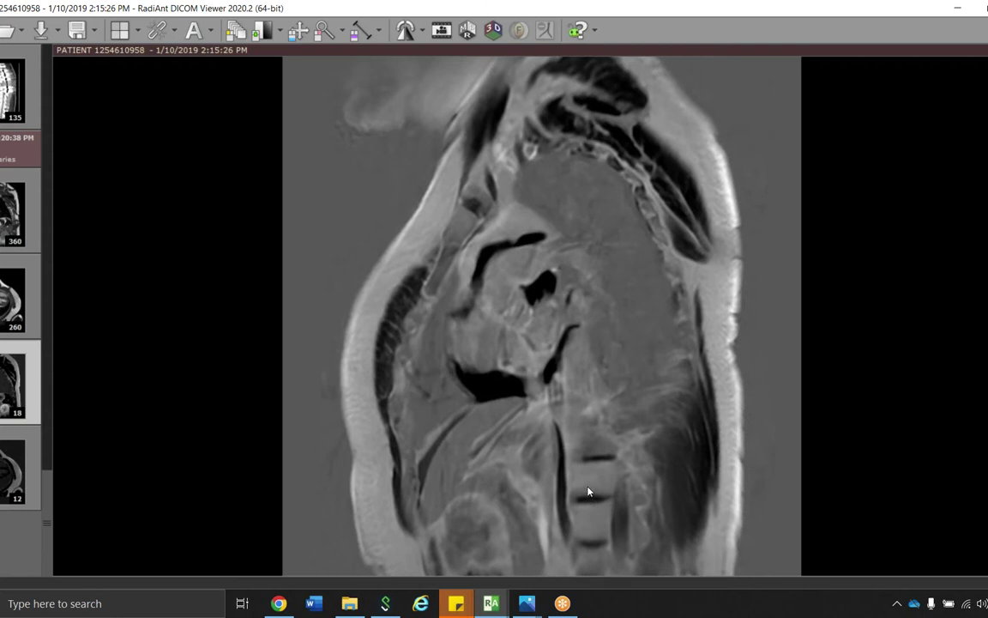
scroll(588, 490, "down", 10)
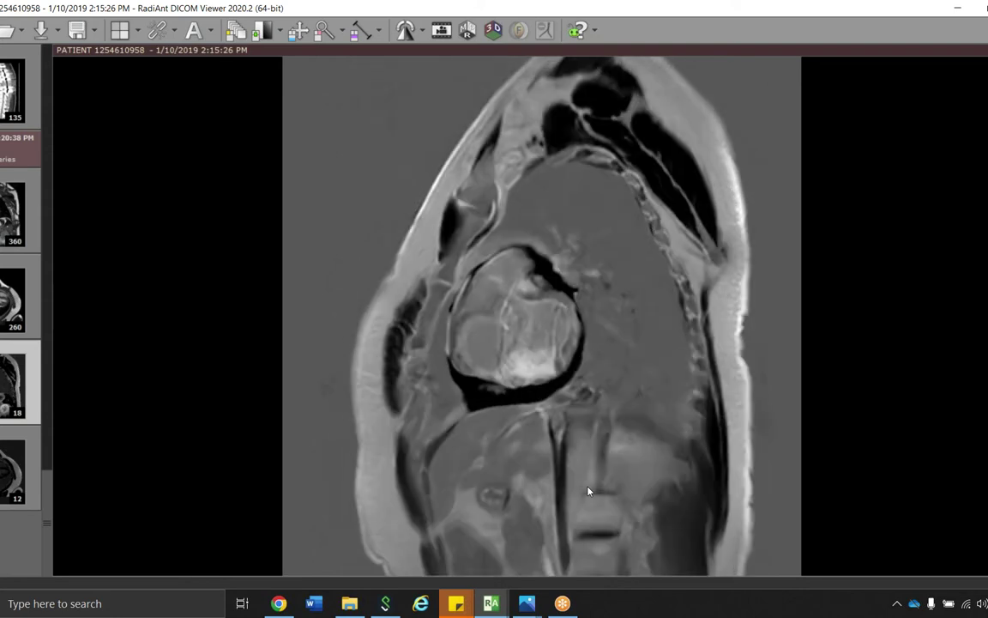
scroll(588, 490, "down", 1)
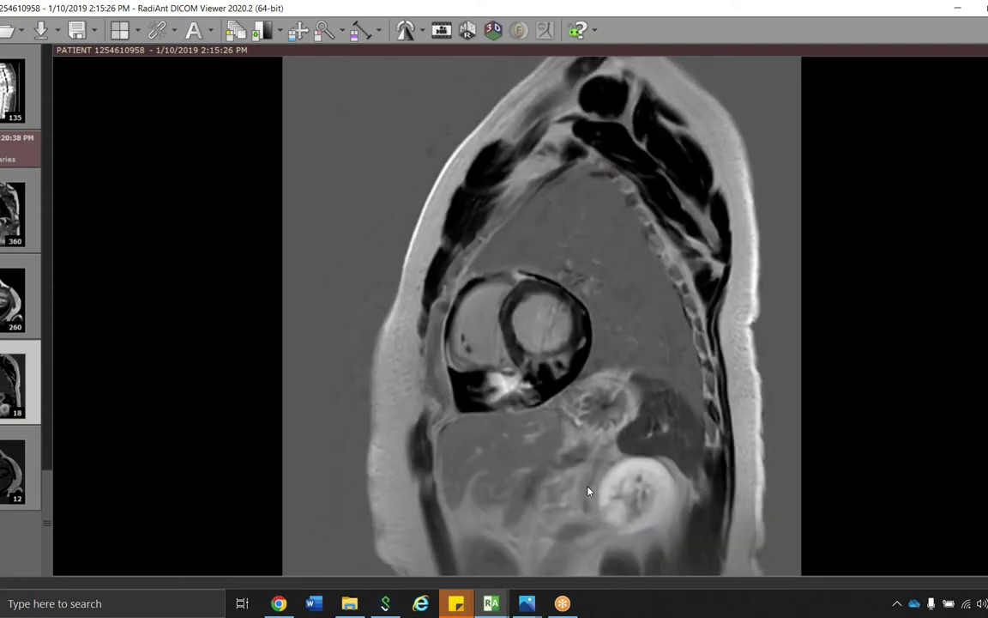
scroll(589, 490, "down", 1)
scroll(589, 490, "down", 1)
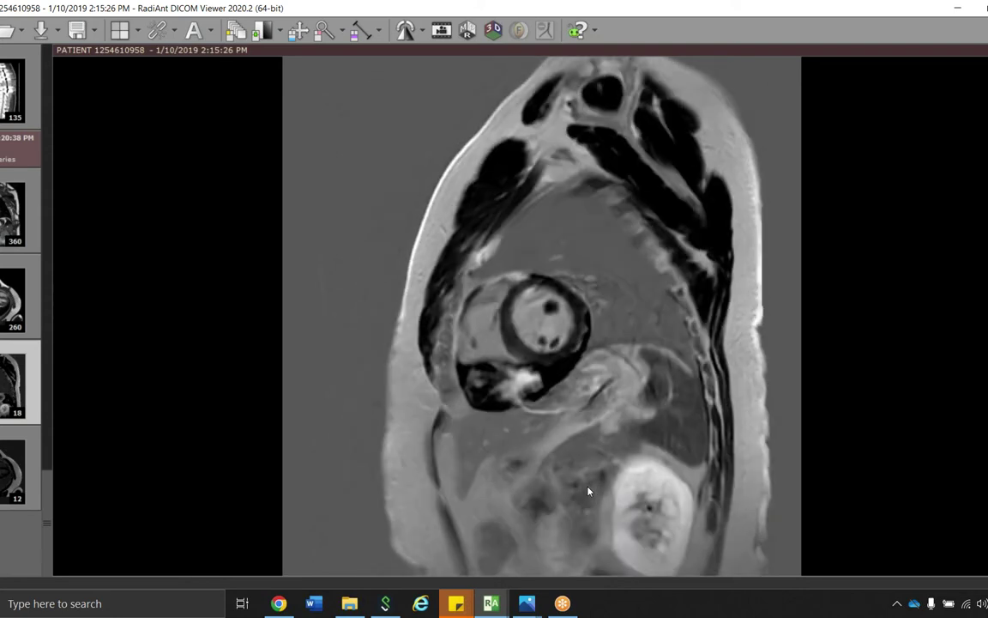
scroll(550, 457, "down", 1)
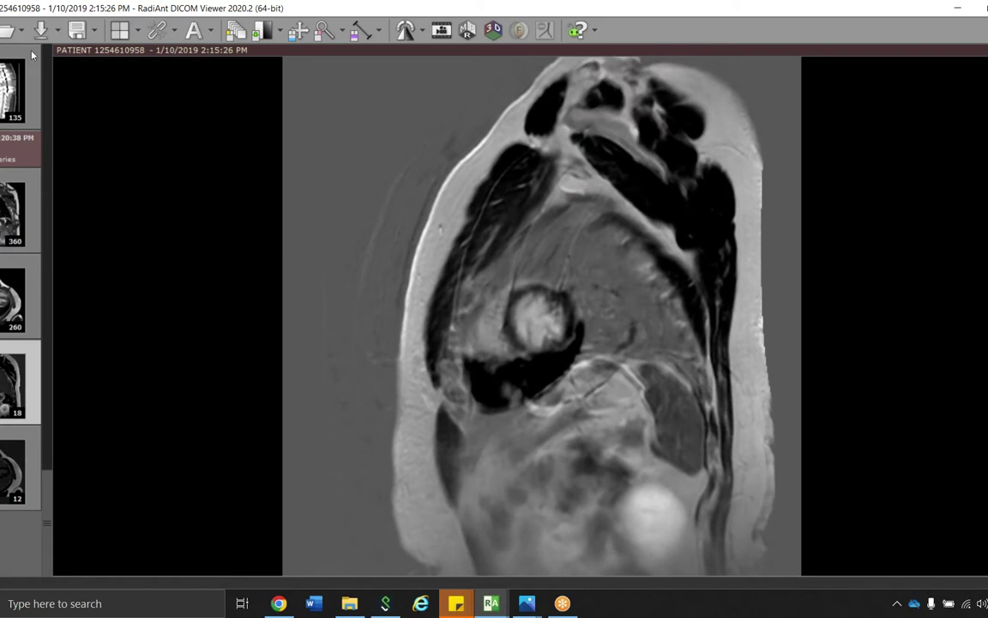
Open the patient's four X-ray and CT studies from the Local archive and display the chest X-ray series.
left_click(7, 33)
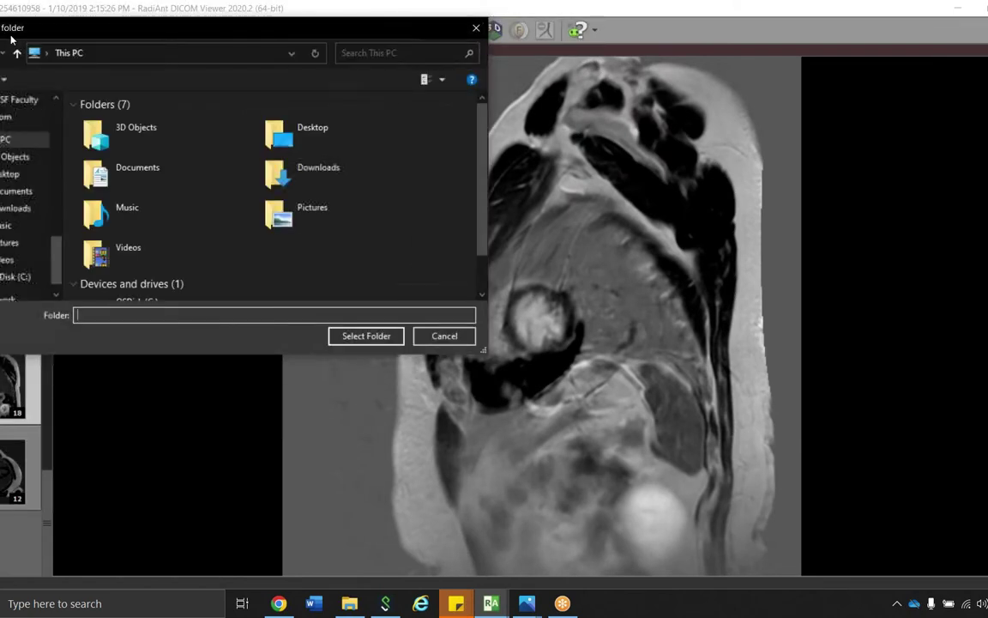
left_click(474, 28)
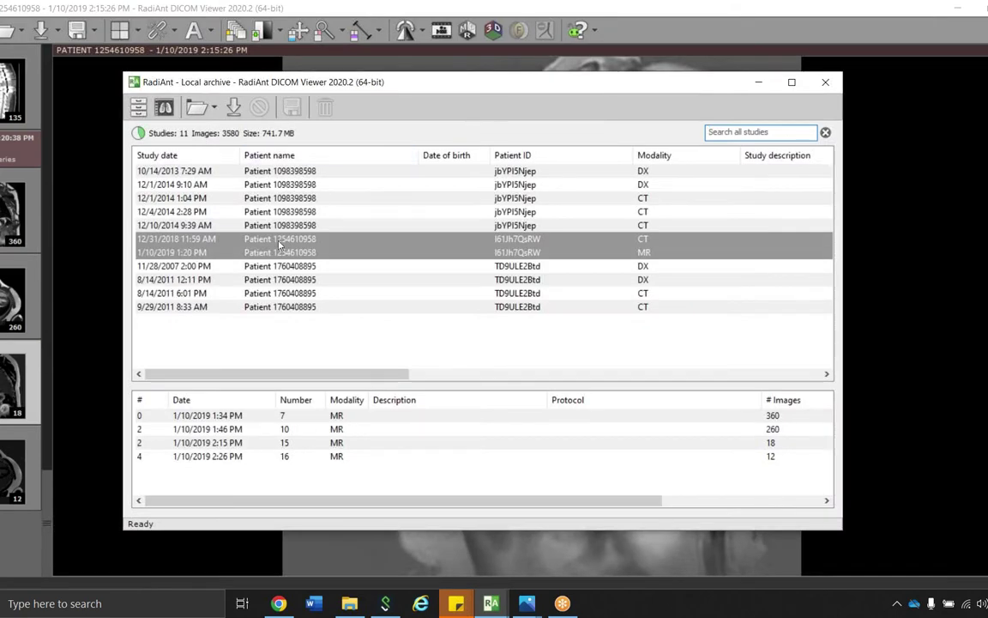
left_click(296, 268)
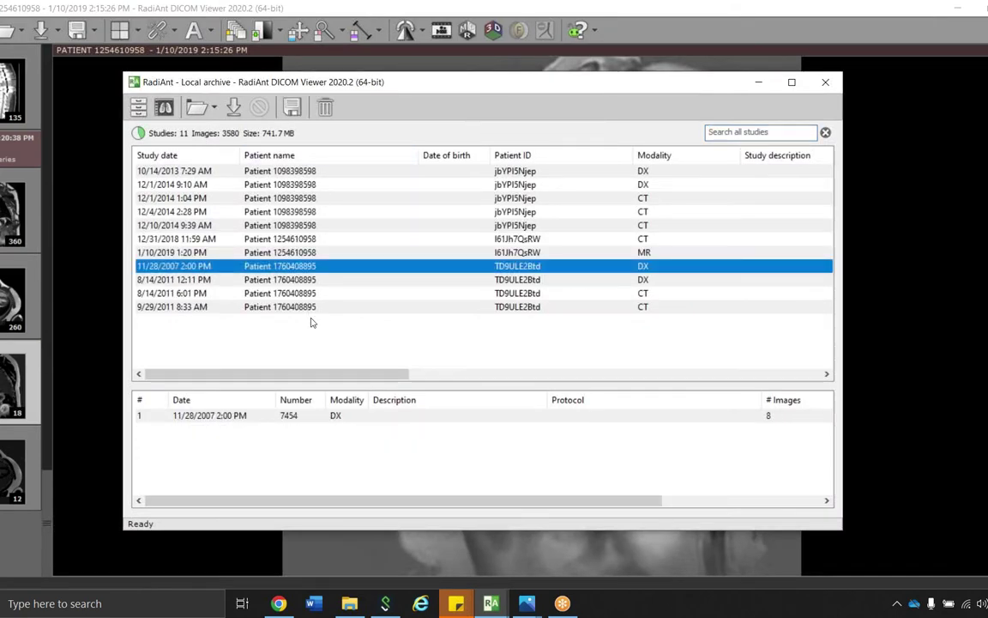
left_click(307, 306, "shift")
right_click(356, 288)
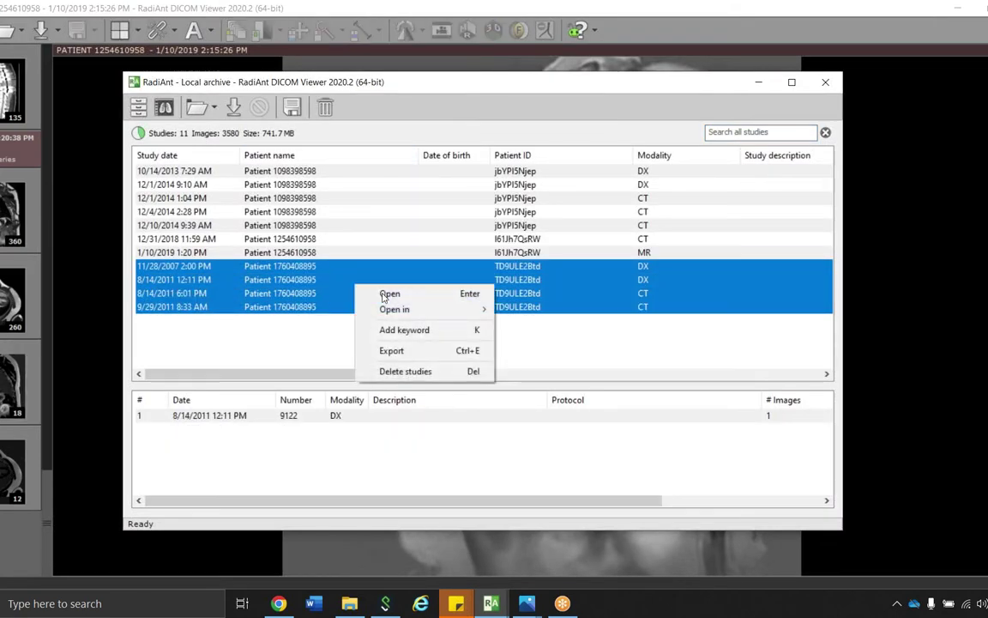
left_click(370, 293)
left_click_drag(13, 290, 508, 197)
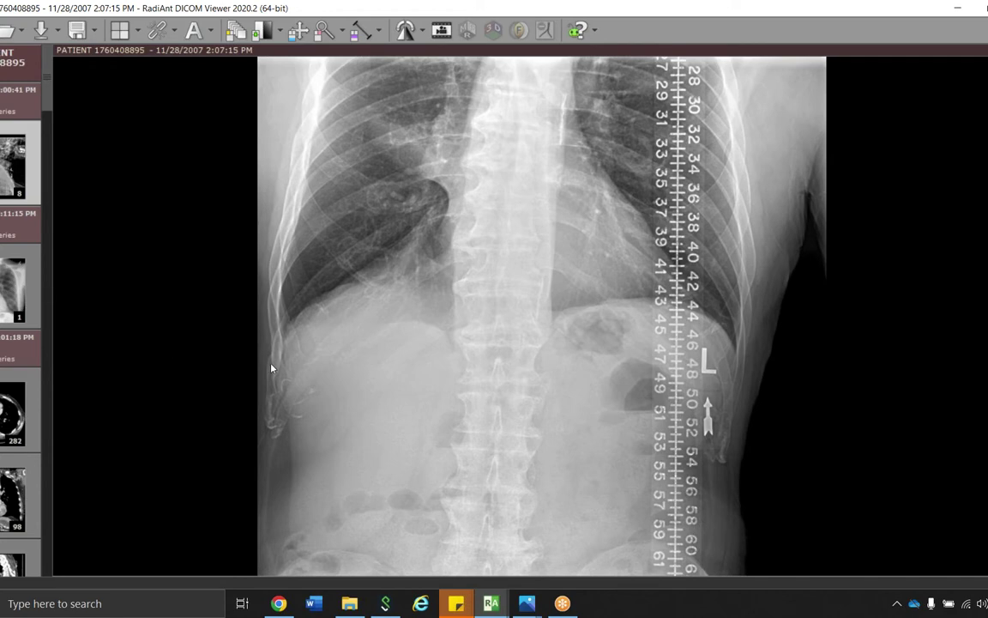
Replace the X-ray with the 2011 axial contrast chest CT series in the main view.
left_click_drag(13, 411, 515, 183)
Page down through the 8/14/2011 axial chest CT toward the heart.
scroll(544, 182, "down", 15)
scroll(624, 281, "down", 10)
scroll(594, 340, "down", 3)
scroll(542, 317, "down", 8)
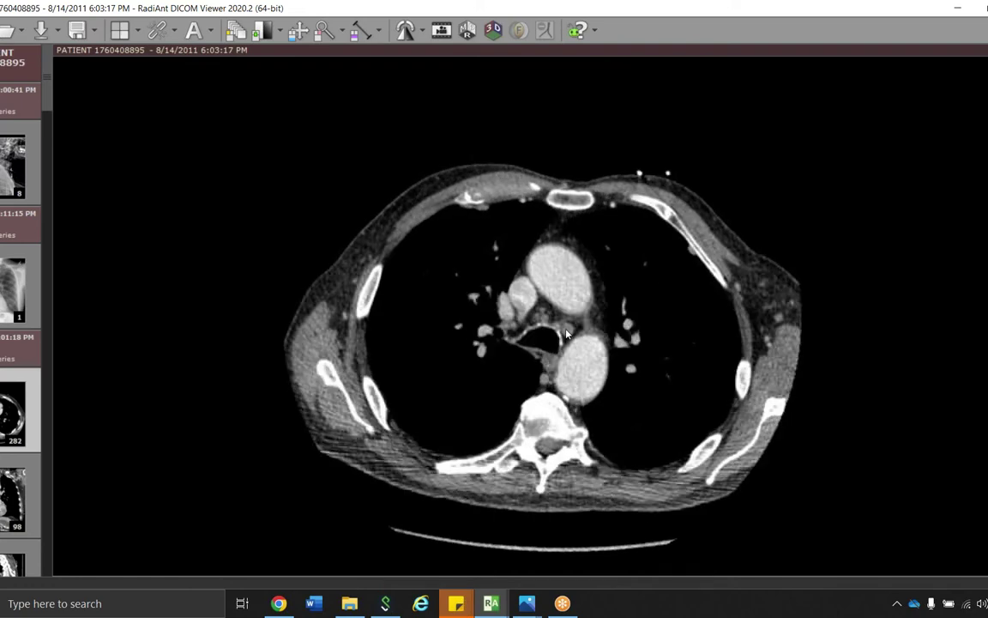
scroll(522, 329, "down", 6)
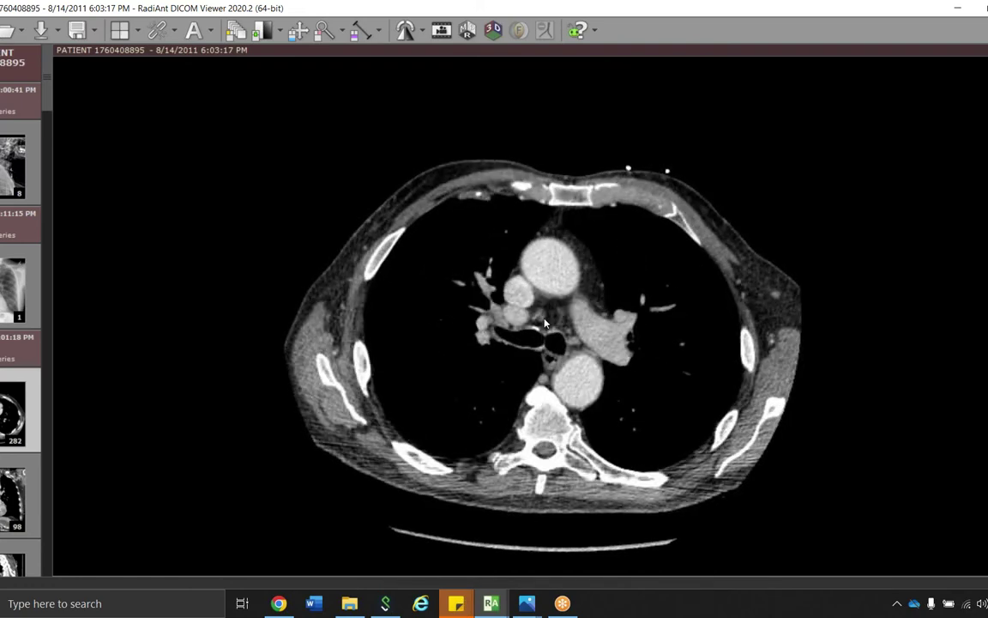
scroll(514, 326, "down", 6)
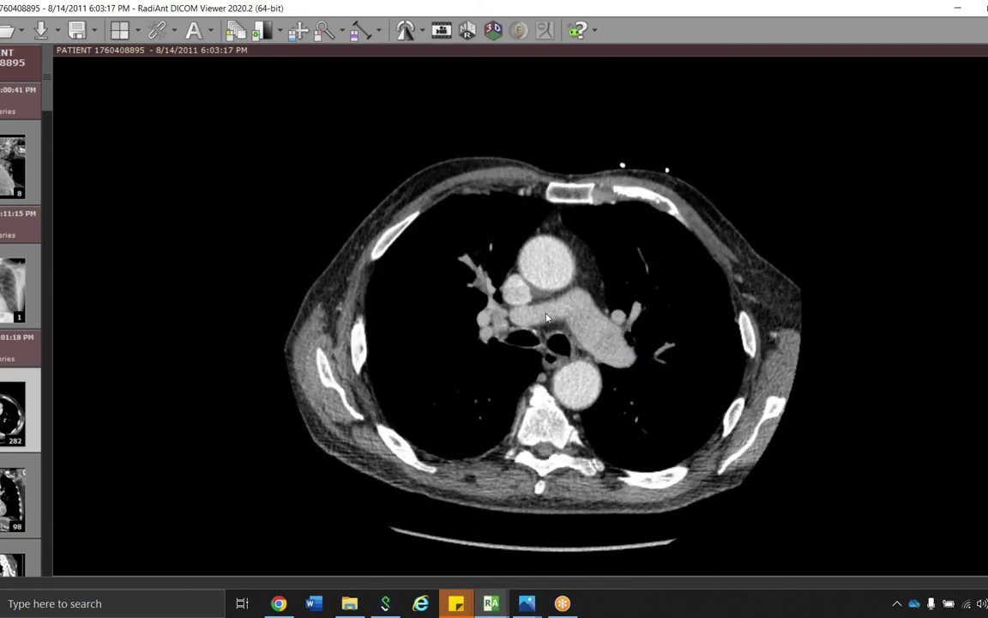
scroll(522, 319, "down", 5)
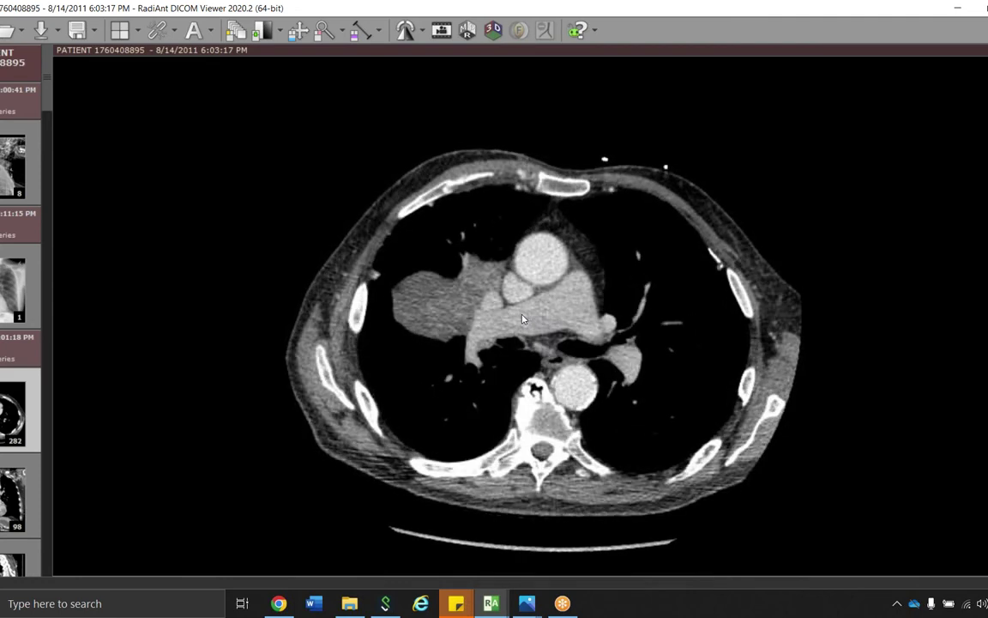
scroll(412, 287, "down", 5)
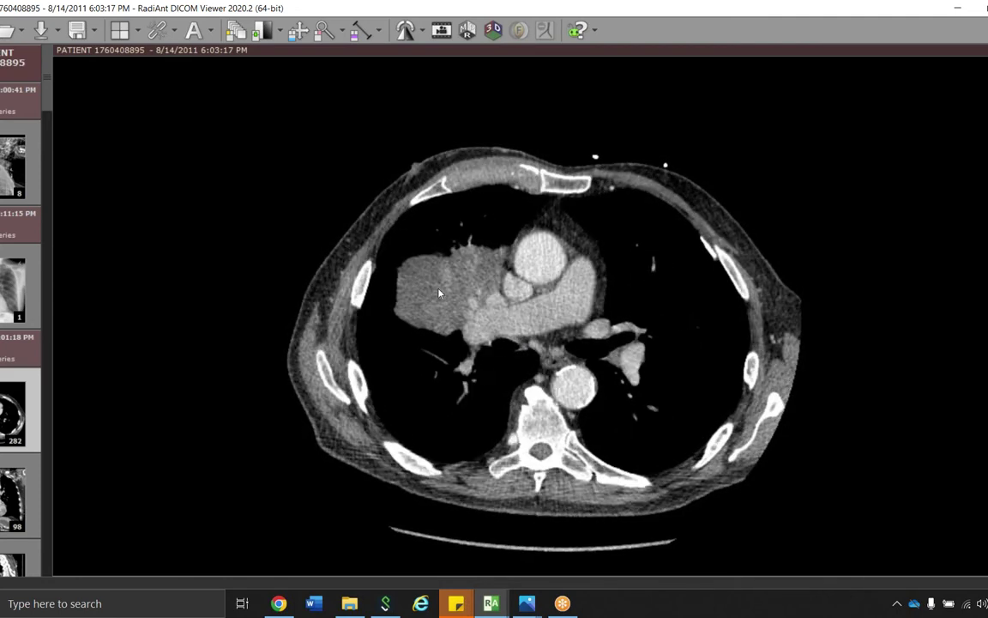
scroll(438, 291, "down", 2)
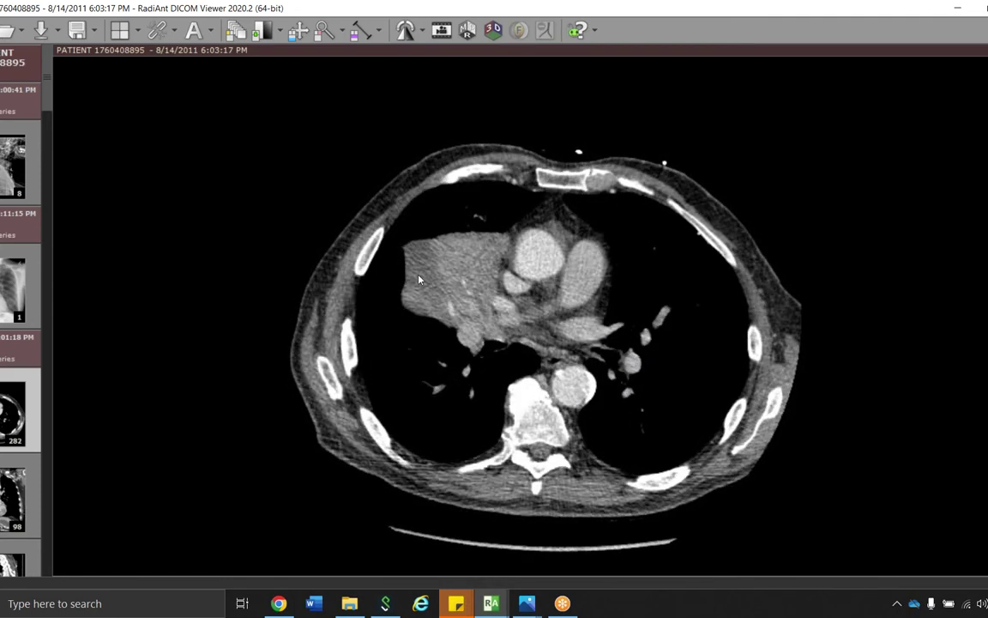
scroll(463, 299, "down", 5)
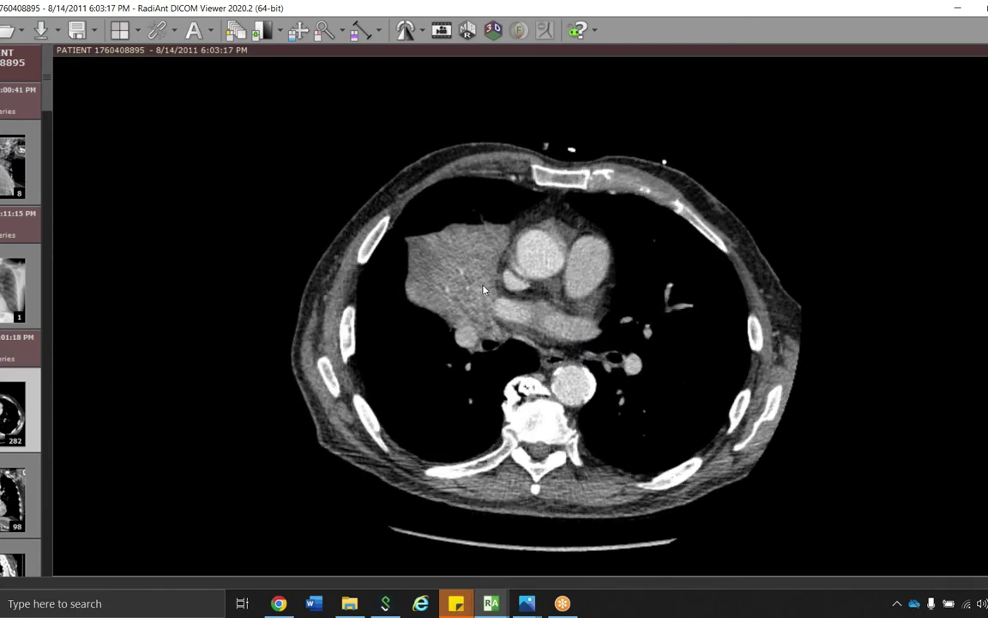
scroll(463, 232, "down", 5)
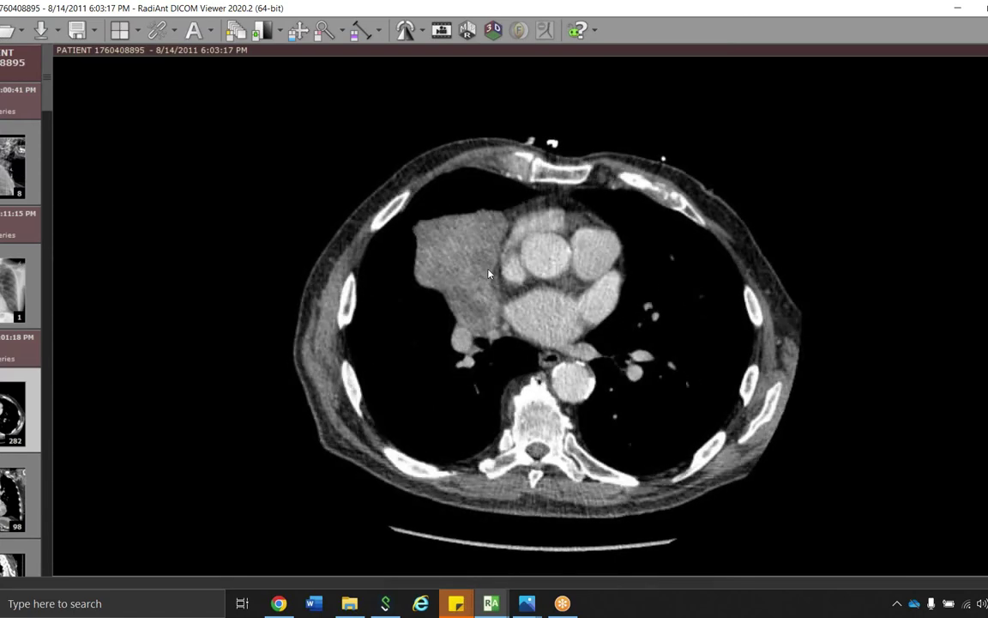
scroll(508, 298, "down", 2)
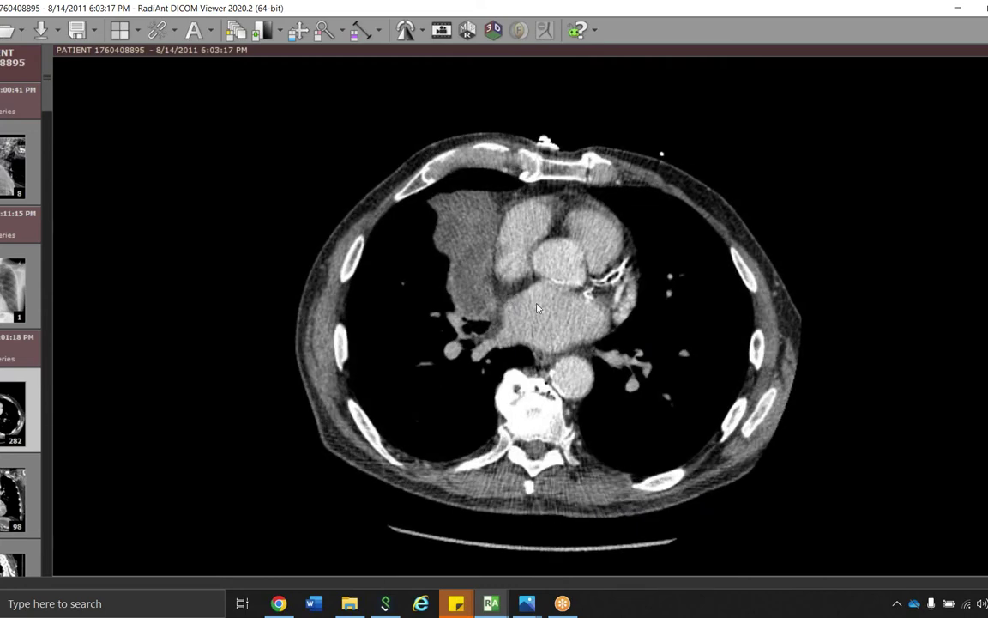
Switch the CT to a lung window (F5) and keep paging downward.
key("F5")
scroll(507, 343, "down", 1)
scroll(508, 356, "down", 6)
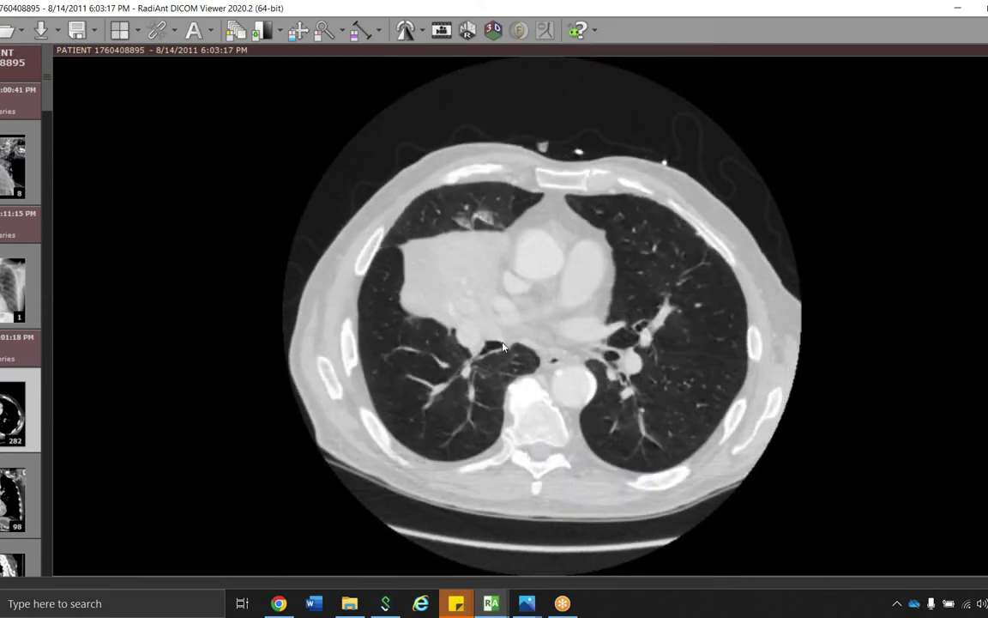
scroll(502, 345, "down", 2)
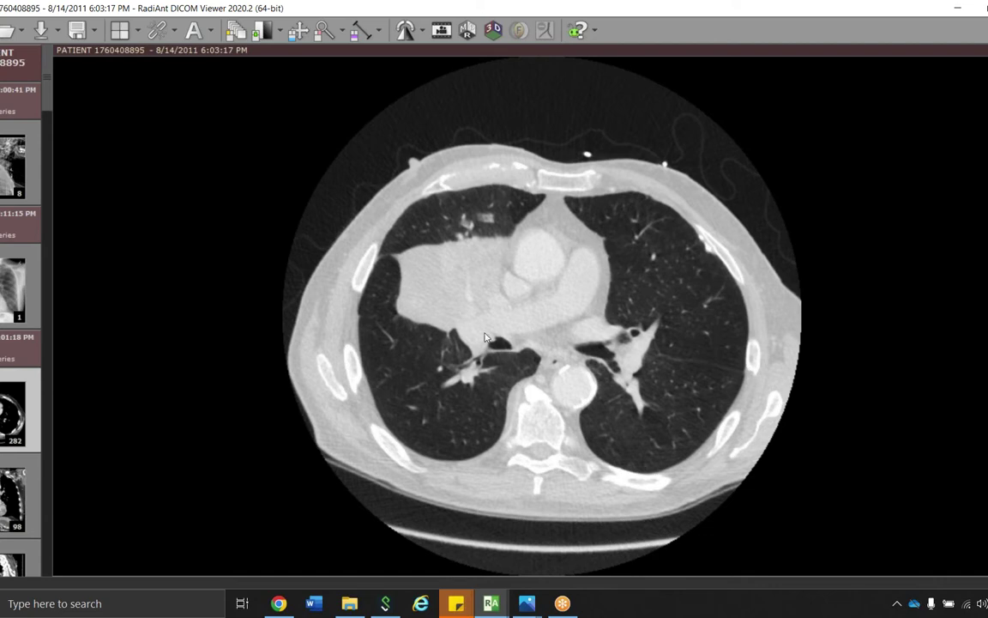
scroll(506, 346, "down", 3)
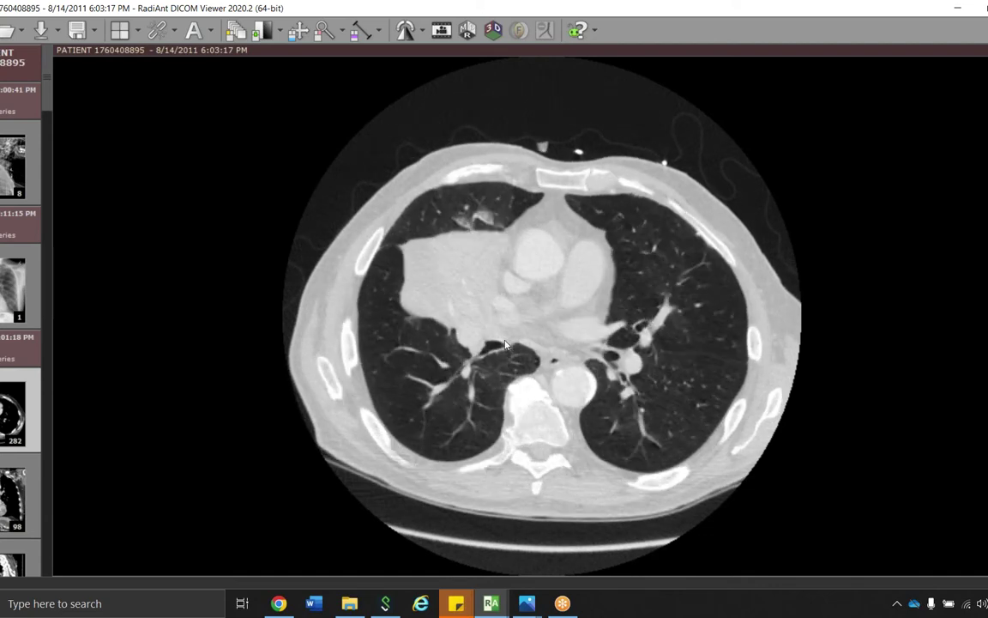
Apply the mediastinal soft-tissue window (F7) and page back through the heart-level slices.
key("F7")
scroll(506, 338, "up", 4)
scroll(507, 325, "up", 4)
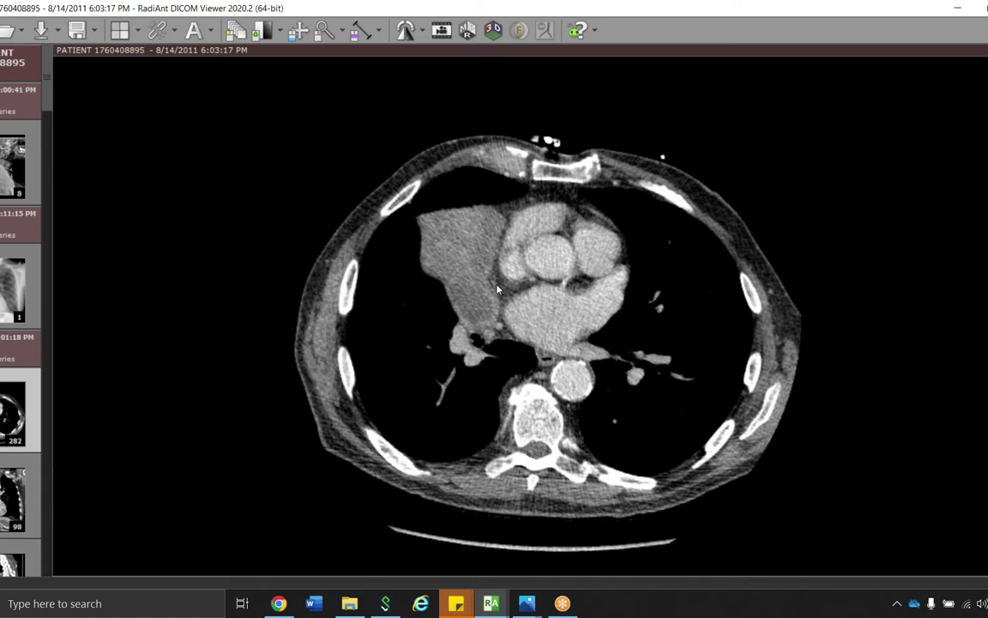
scroll(489, 326, "up", 3)
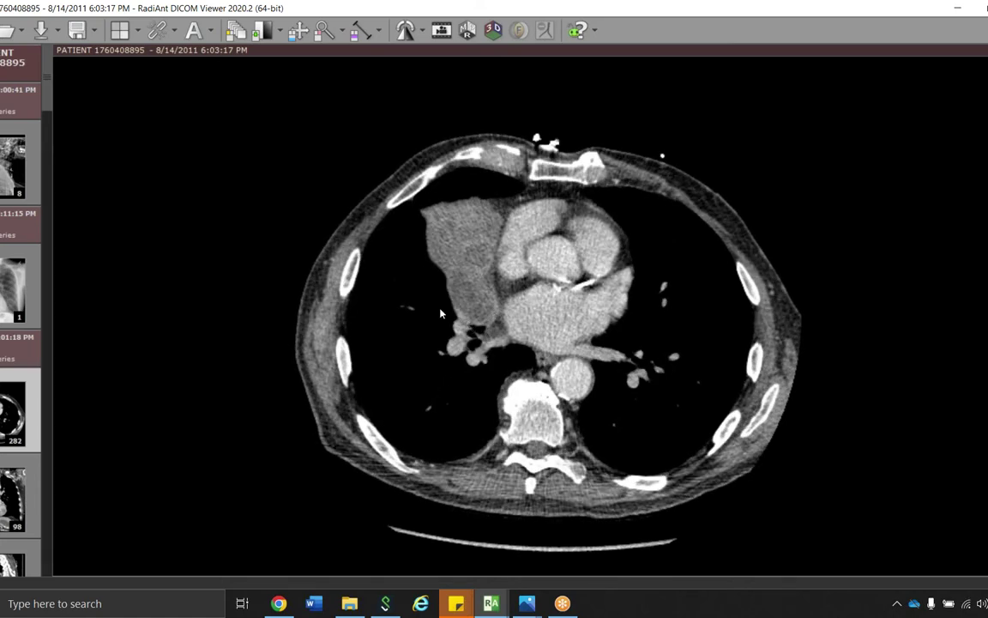
scroll(504, 305, "up", 3)
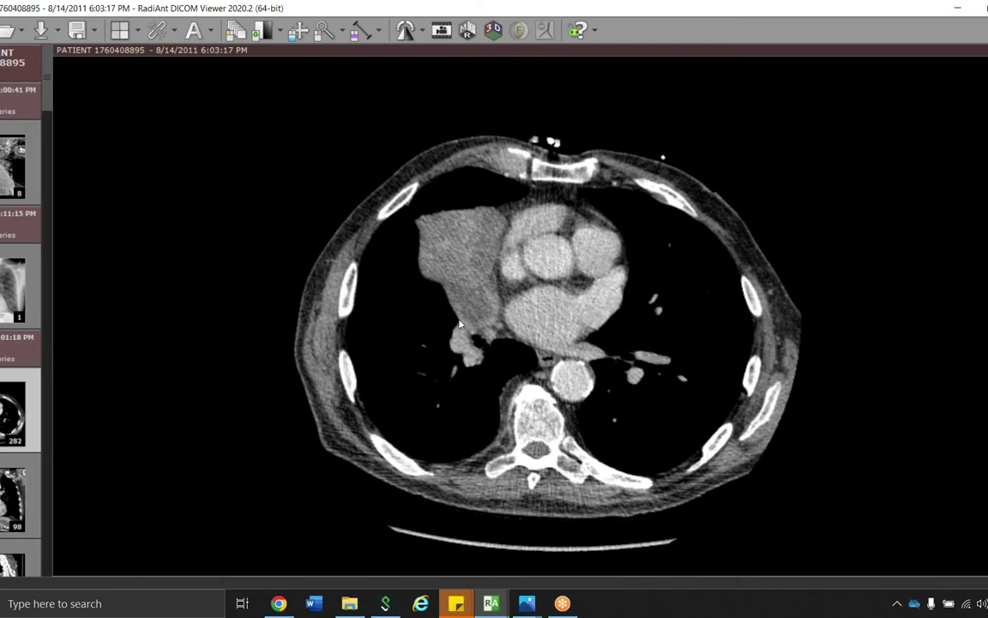
scroll(472, 301, "up", 4)
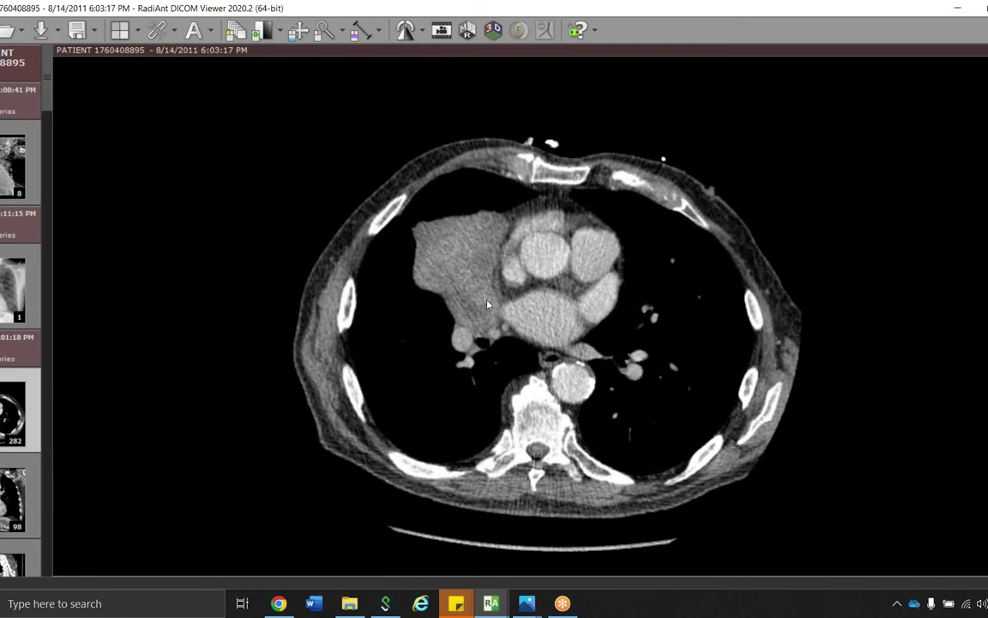
scroll(486, 296, "up", 6)
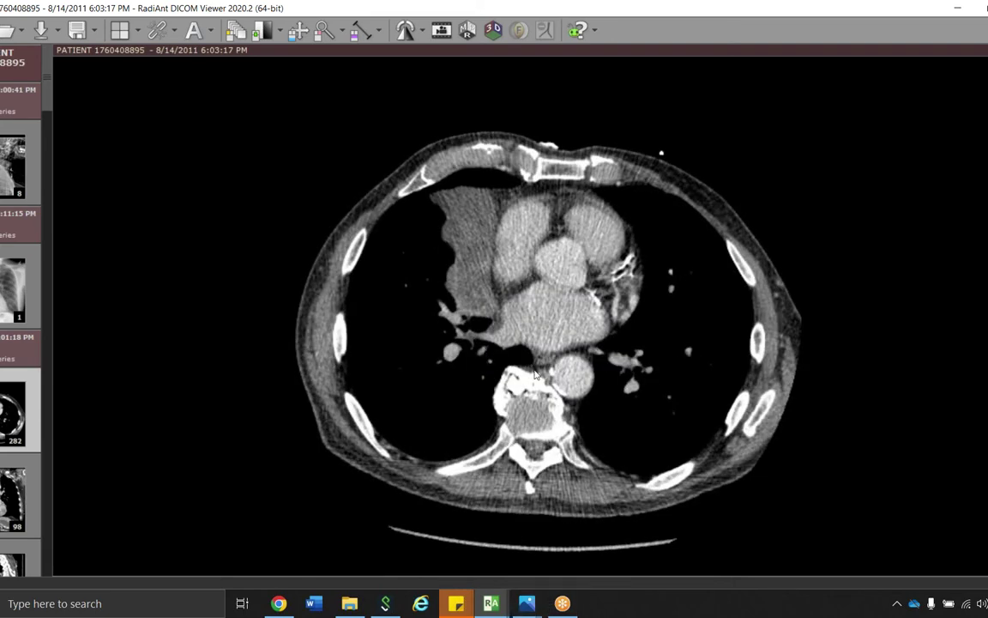
scroll(532, 391, "up", 4)
scroll(532, 391, "down", 8)
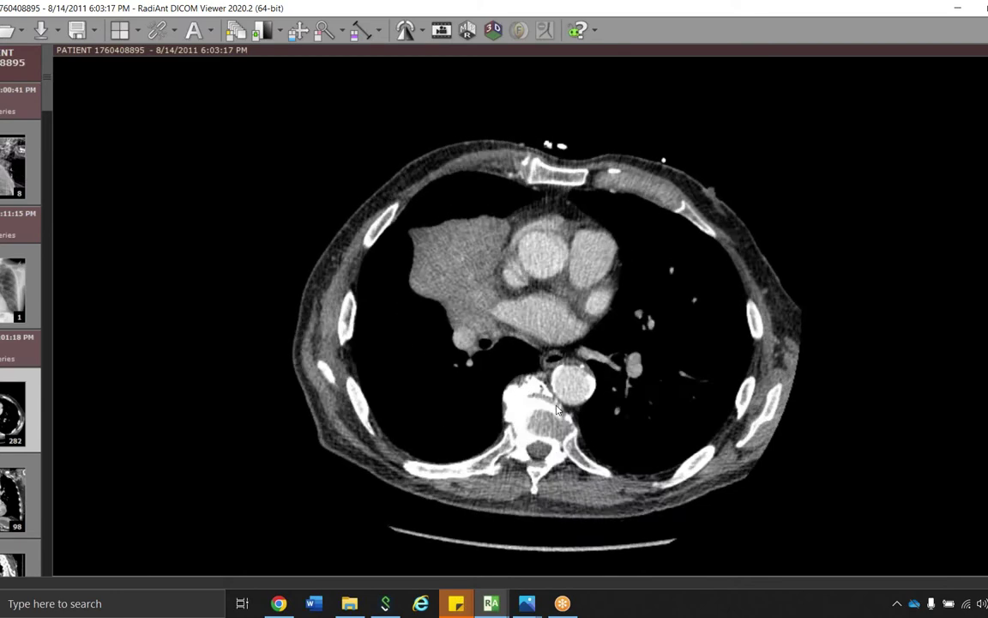
Switch to bronch.png in Microsoft Photos, showing the three bronchoscopy views.
mouse_move(527, 601)
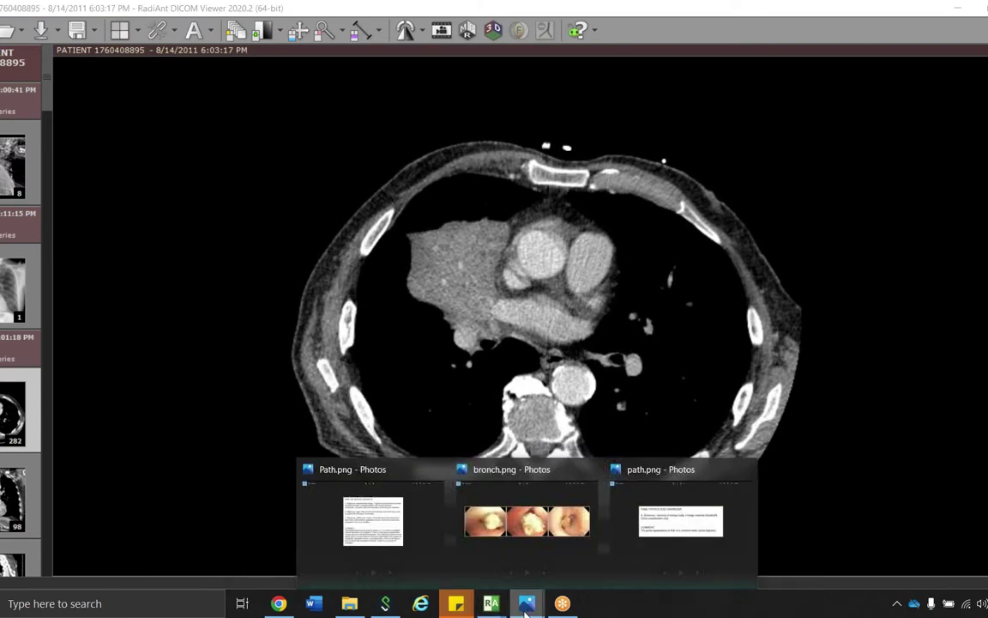
left_click(512, 535)
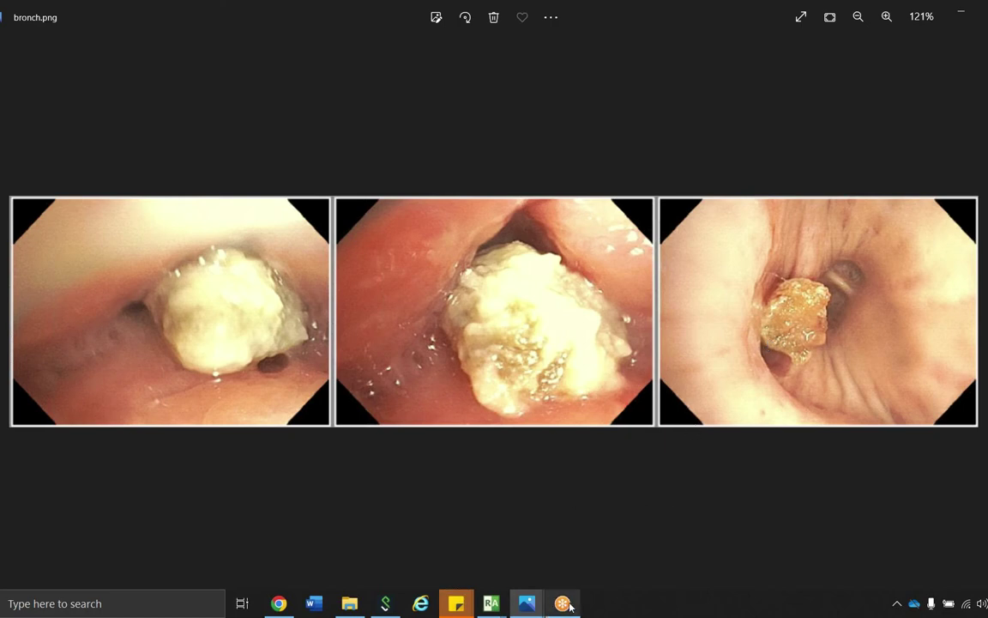
mouse_move(527, 603)
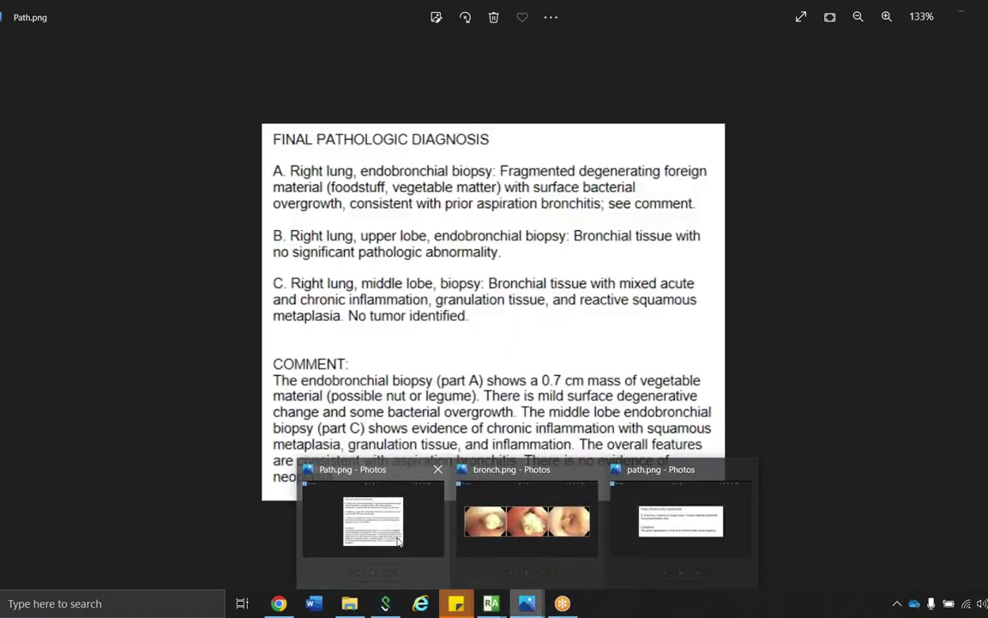
Switch to the Path.png pathology report in Microsoft Photos.
left_click(399, 543)
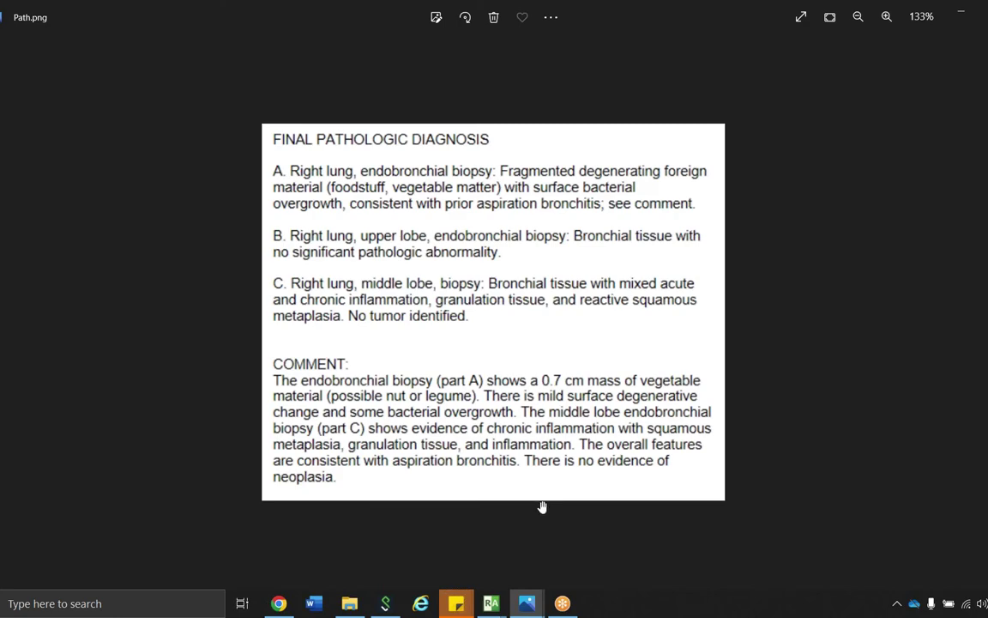
Return to the patient's CT in RadiAnt and scroll the series panel to the later study.
mouse_move(498, 612)
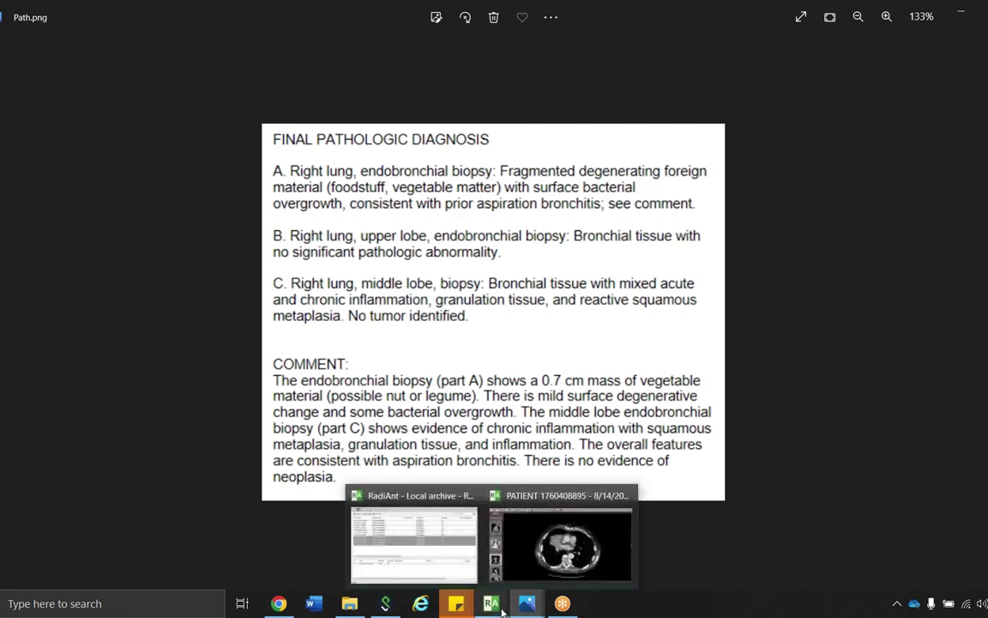
left_click(559, 542)
scroll(601, 313, "up", 10)
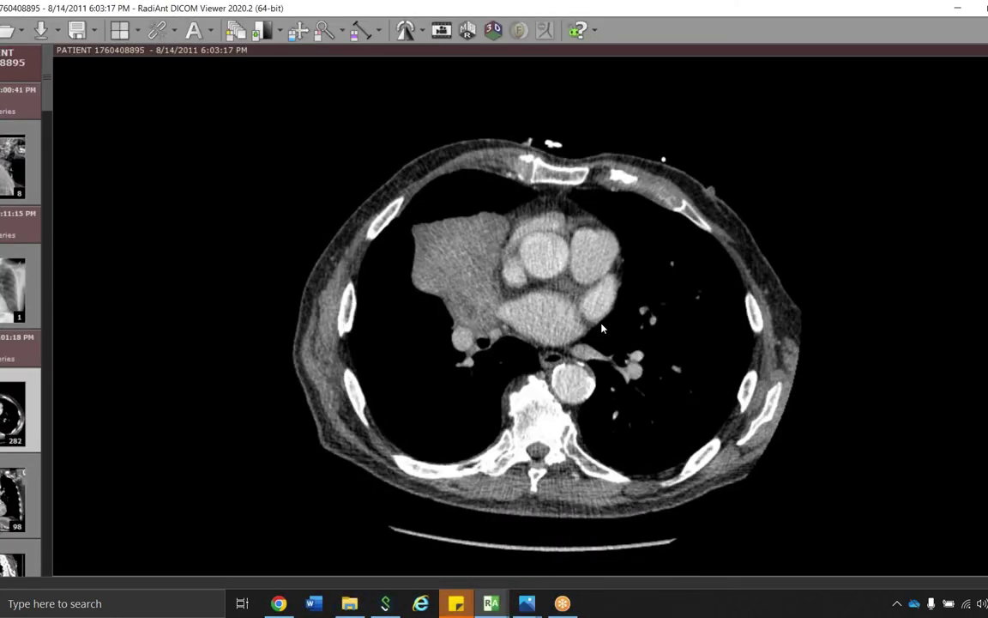
scroll(586, 269, "up", 8)
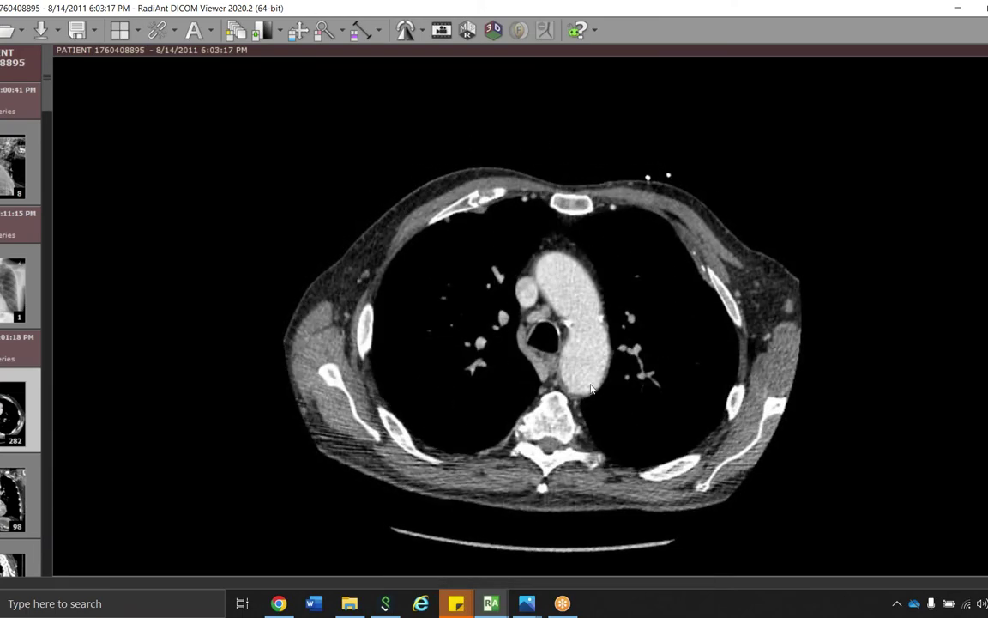
scroll(590, 389, "down", 5)
scroll(21, 301, "down", 5)
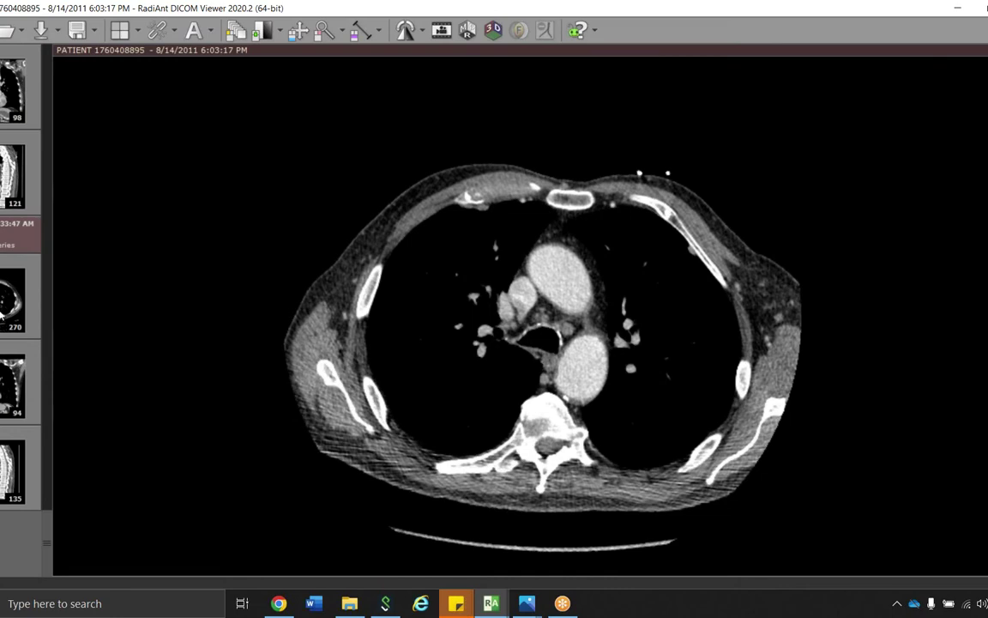
Load the 9/29/2011 axial chest CT and page through it from apices to aortic arch.
left_click(3, 316)
scroll(584, 293, "down", 5)
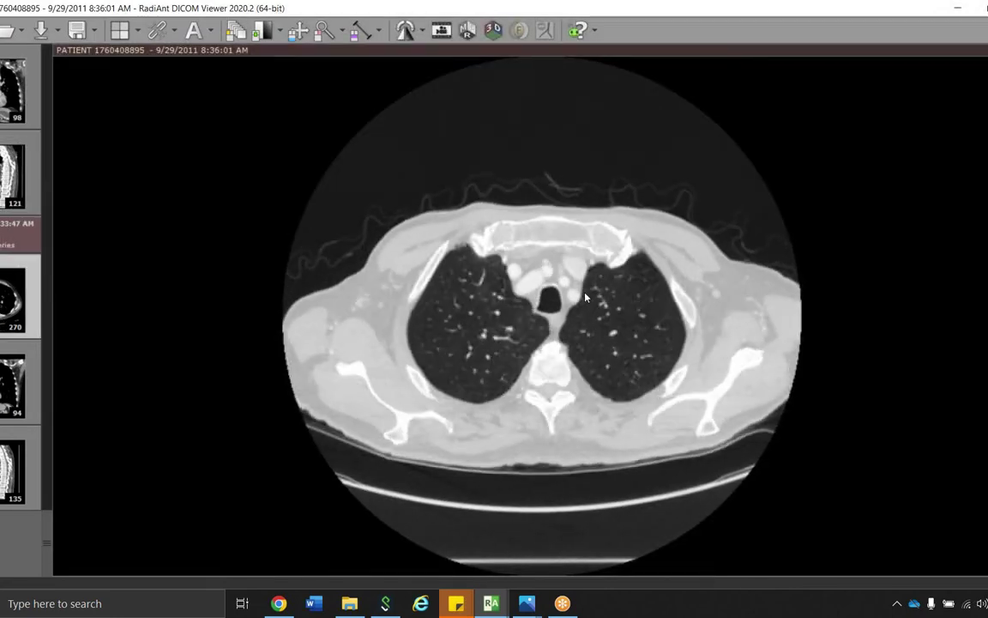
scroll(586, 293, "down", 5)
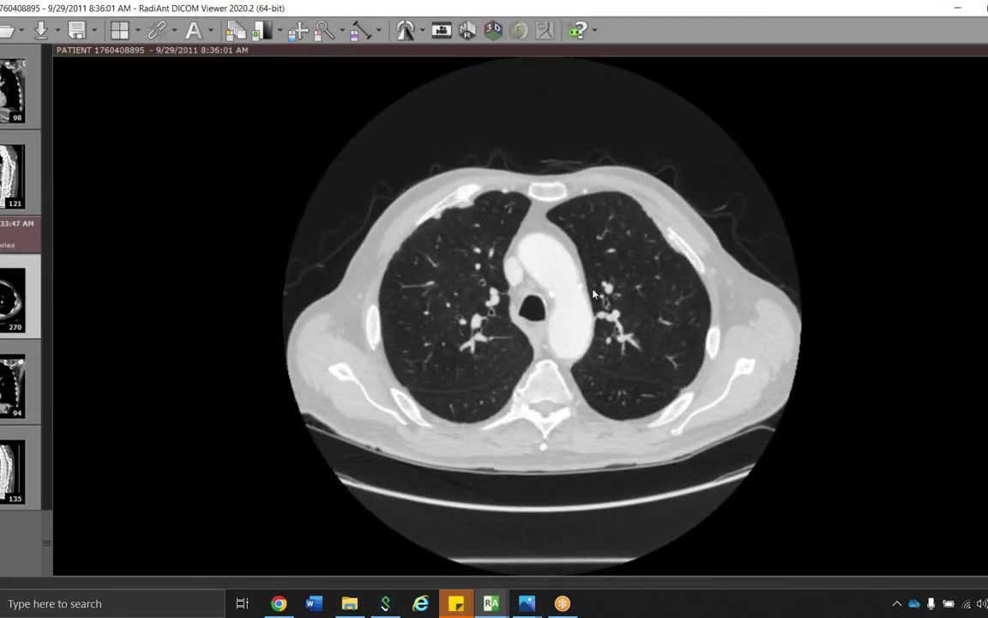
scroll(593, 294, "down", 5)
scroll(611, 343, "down", 5)
scroll(454, 290, "down", 5)
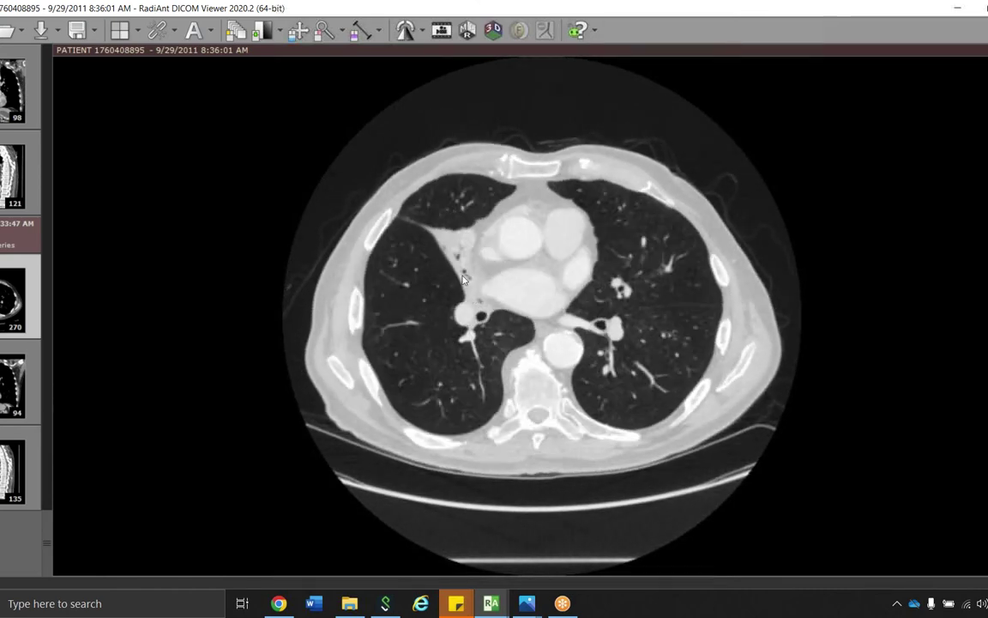
scroll(469, 290, "down", 5)
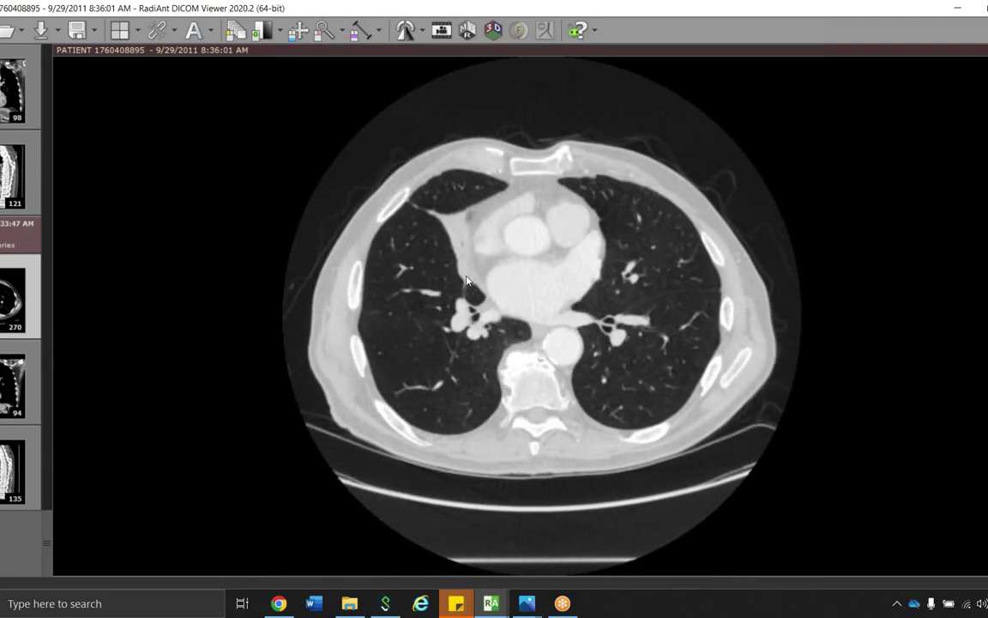
scroll(466, 280, "up", 5)
scroll(498, 343, "up", 5)
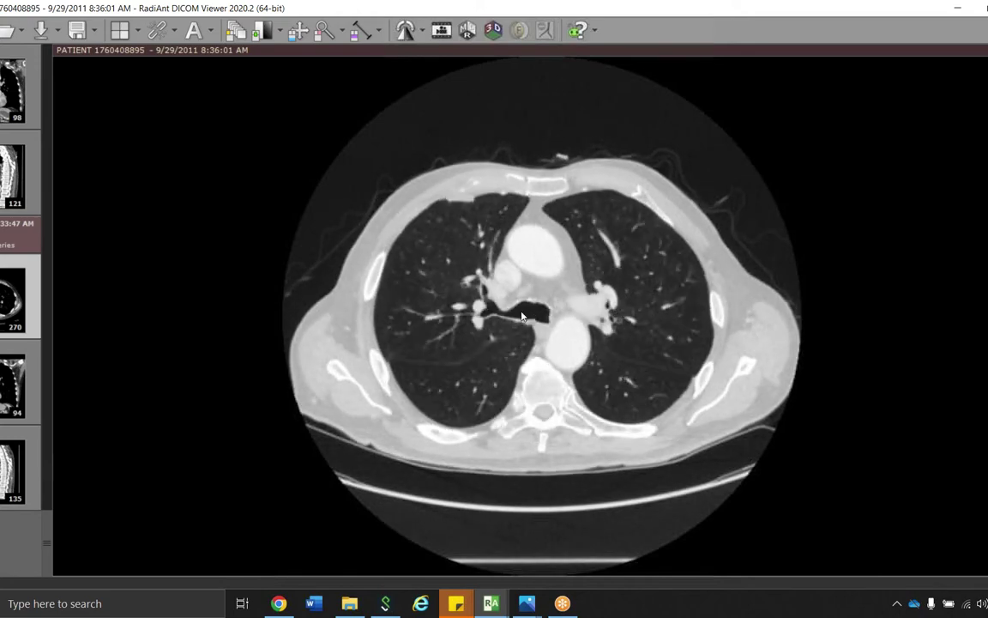
scroll(522, 316, "up", 5)
scroll(540, 240, "down", 5)
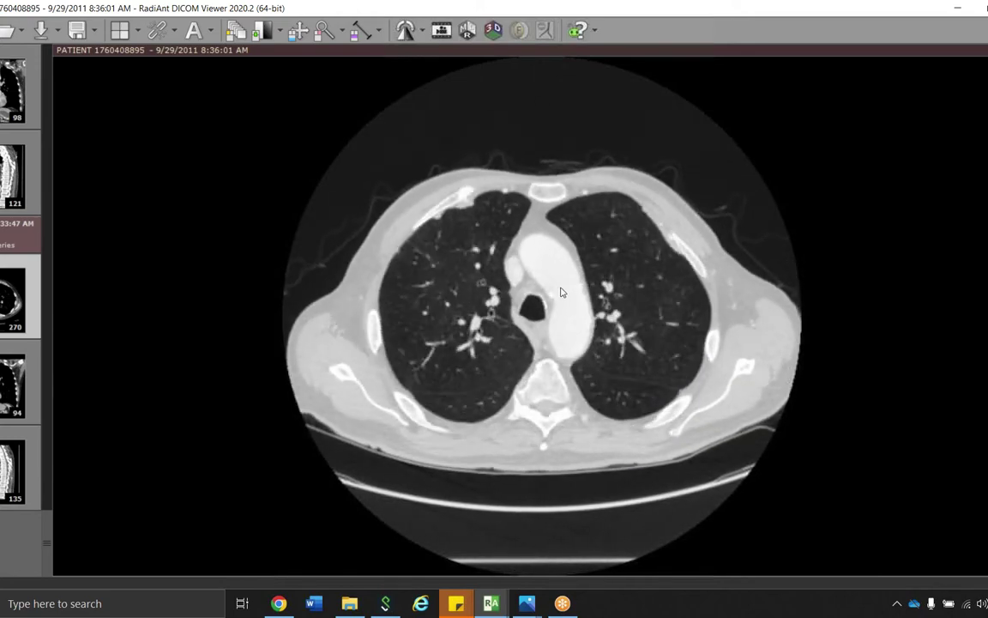
scroll(559, 296, "down", 4)
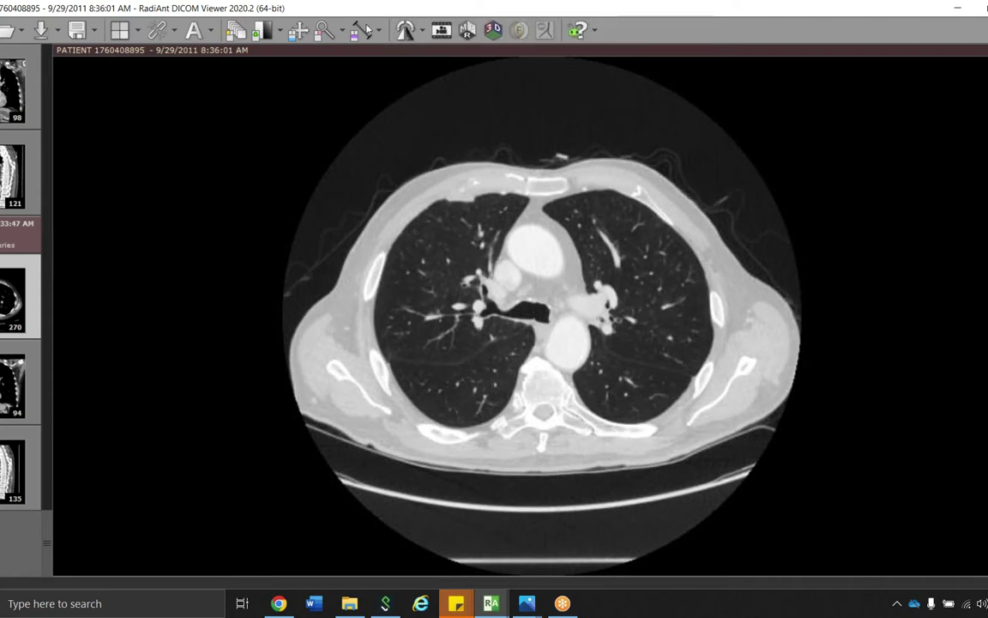
scroll(557, 299, "up", 3)
scroll(15, 295, "up", 5)
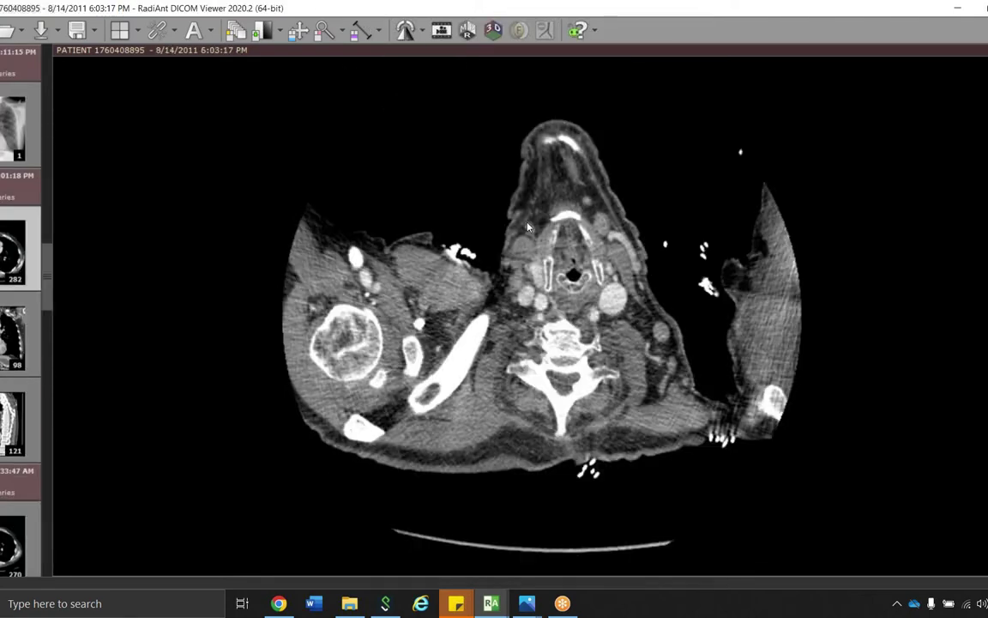
Bring back the 8/14/2011 axial CT and page through slices at the heart and hila.
scroll(475, 188, "down", 10)
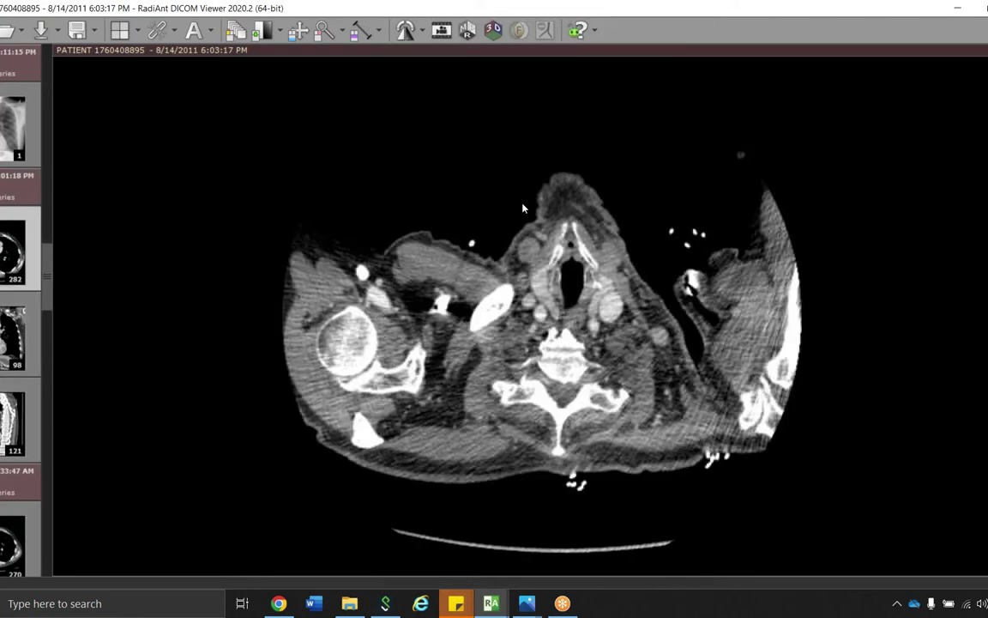
scroll(590, 249, "down", 15)
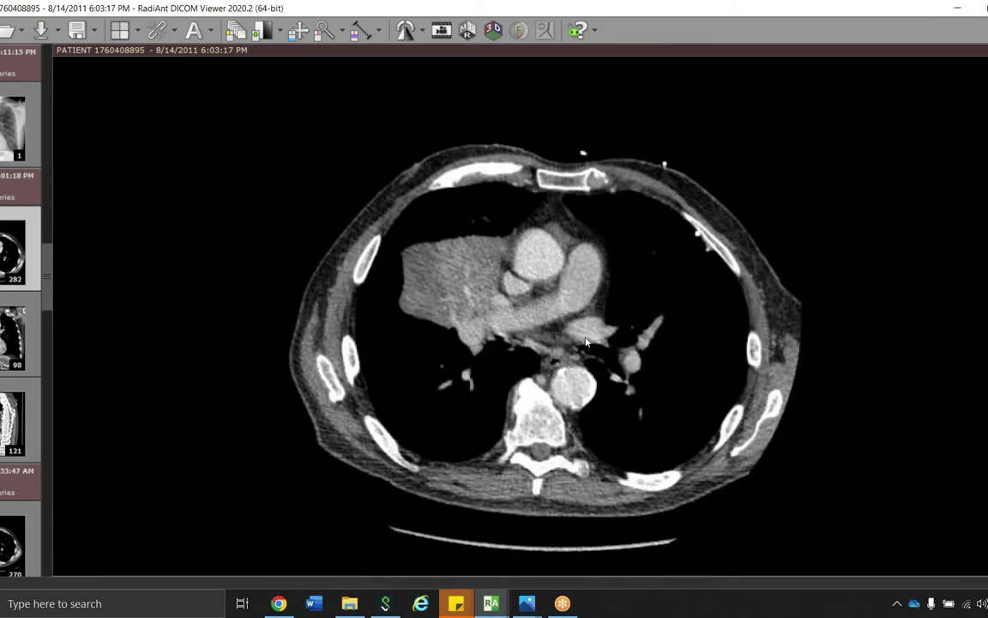
scroll(581, 355, "down", 6)
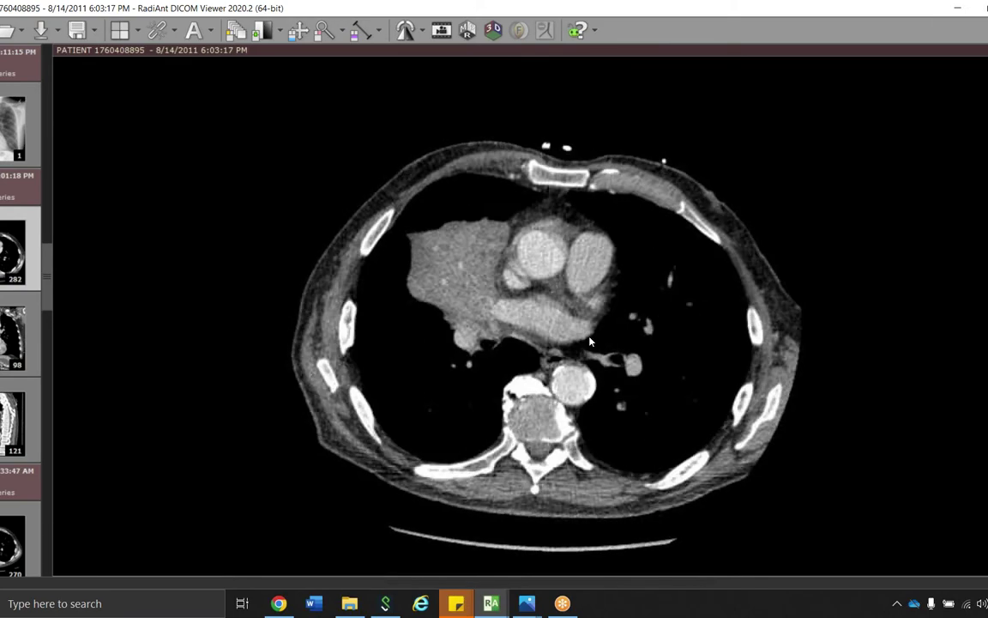
scroll(503, 360, "up", 5)
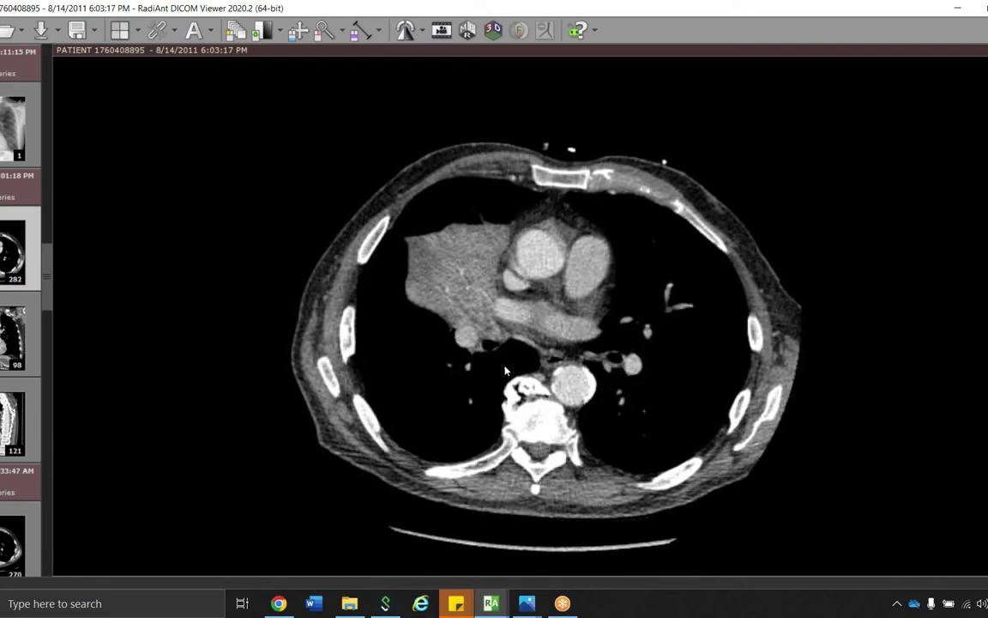
scroll(504, 365, "up", 5)
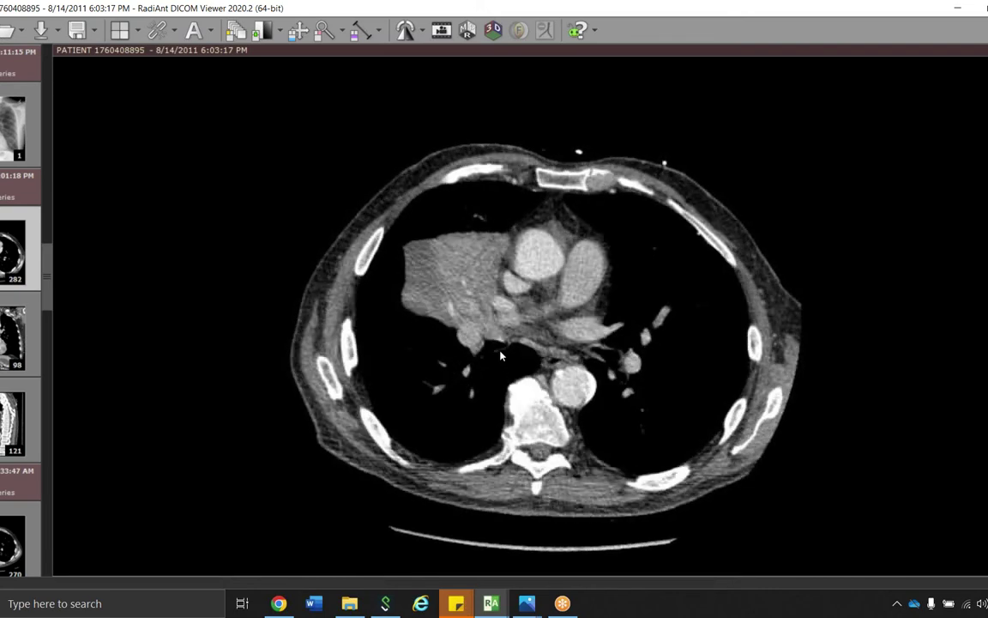
scroll(501, 355, "up", 4)
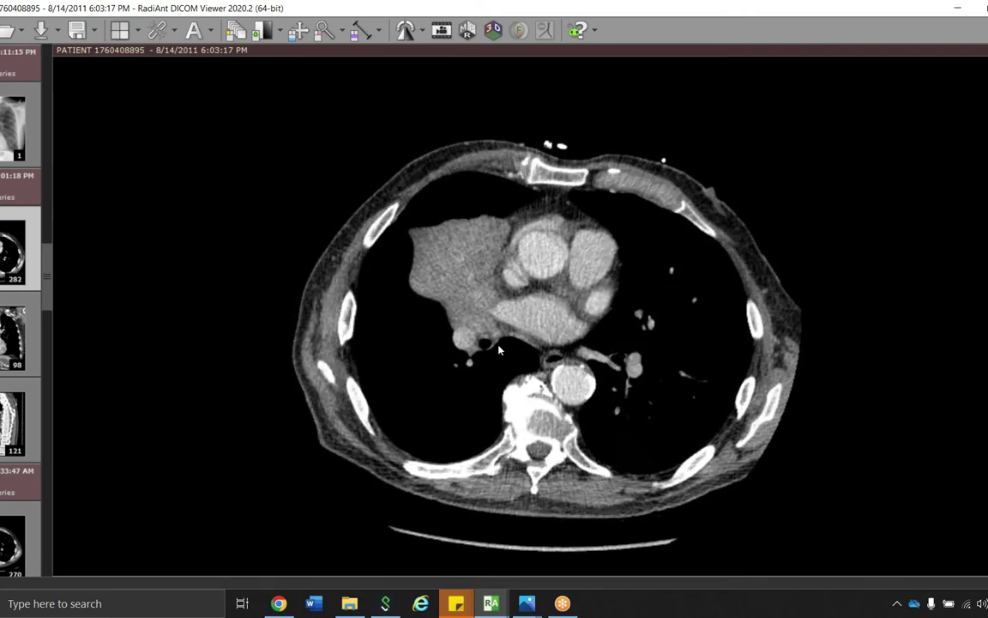
scroll(500, 352, "up", 3)
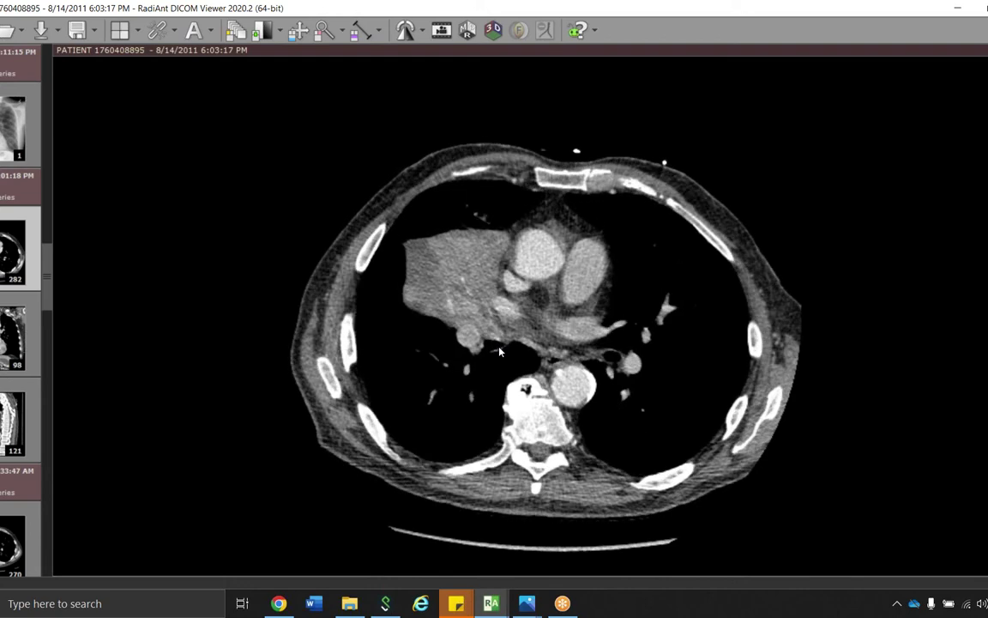
scroll(500, 350, "up", 1)
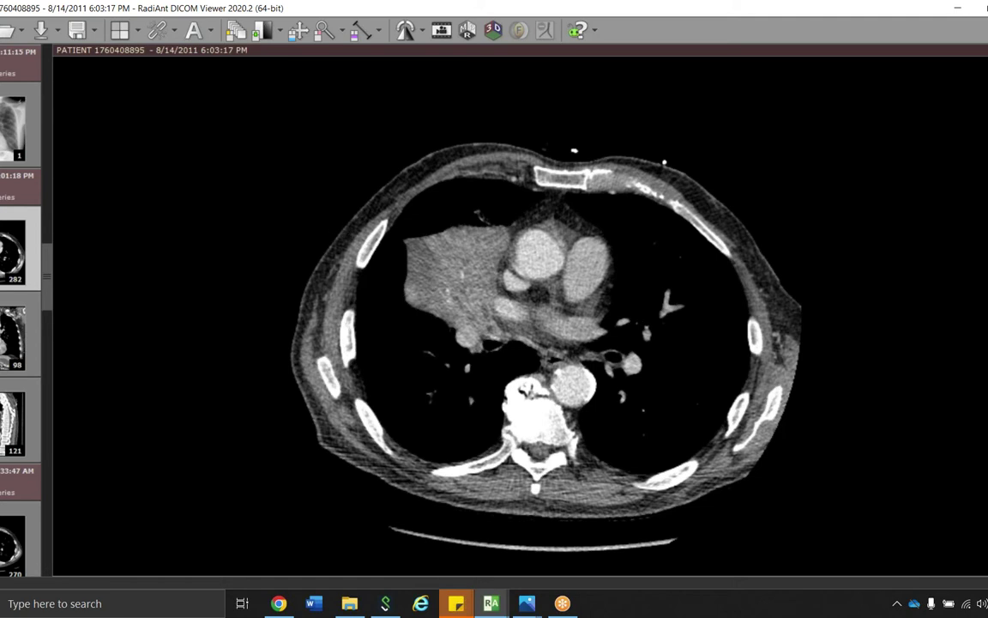
Open the patient's studies dated 10/14/2013 to 12/10/2014 from the Local archive.
left_click(40, 33)
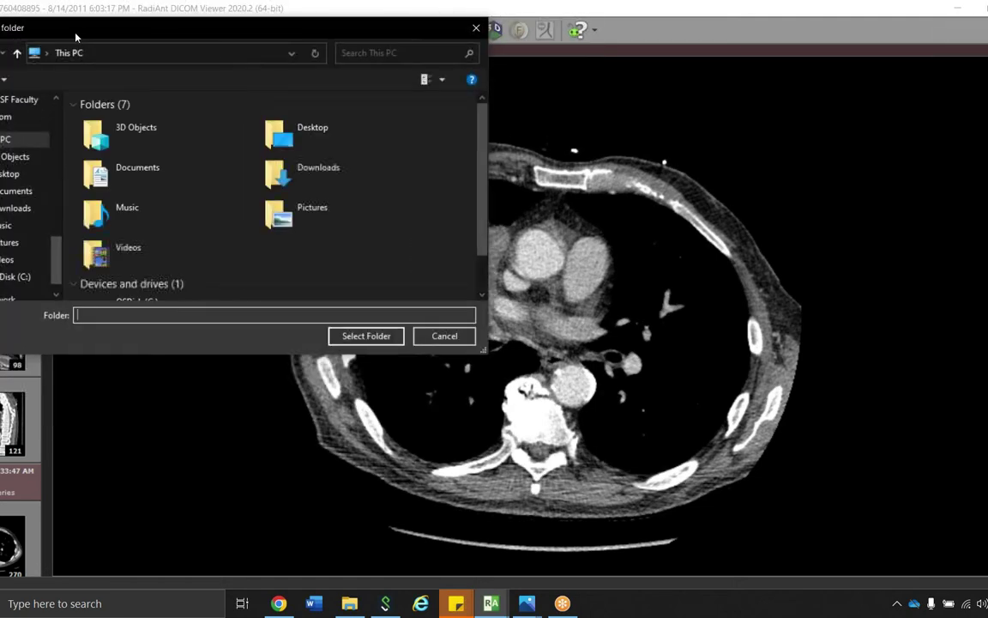
left_click(476, 28)
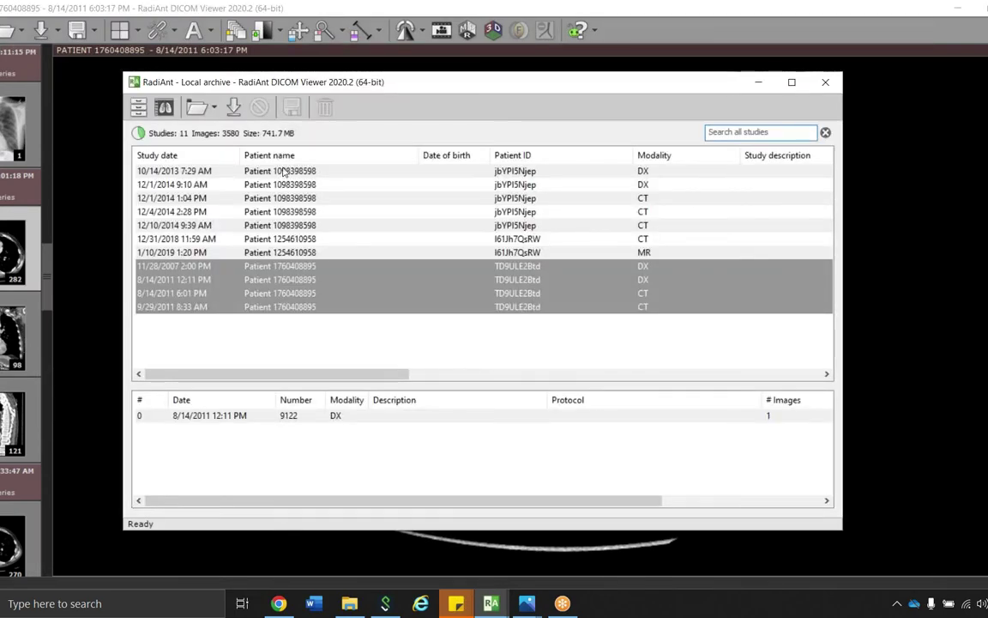
left_click(258, 171)
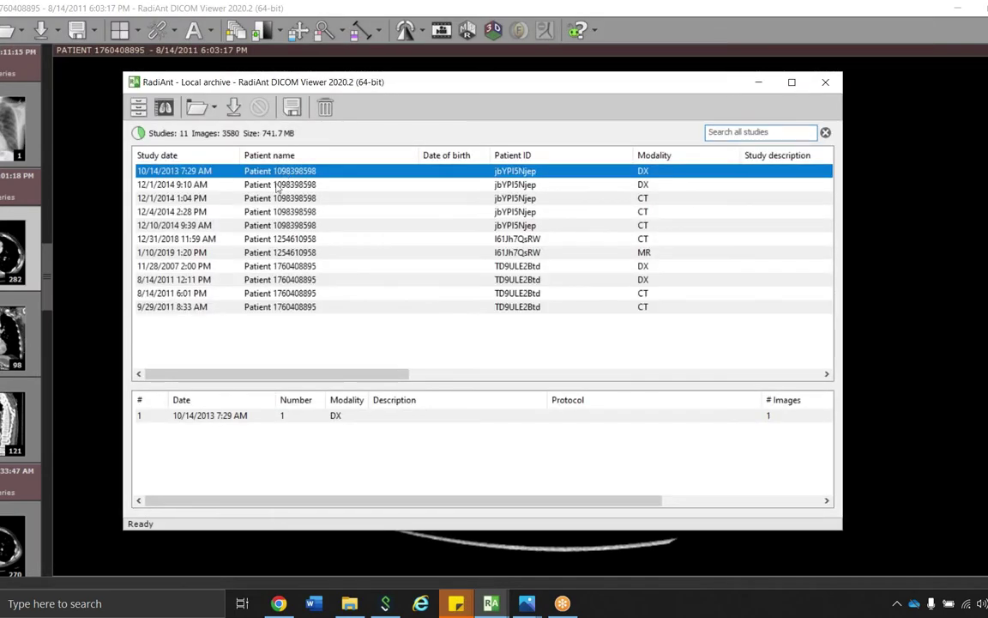
left_click(266, 225, "shift")
right_click(264, 185)
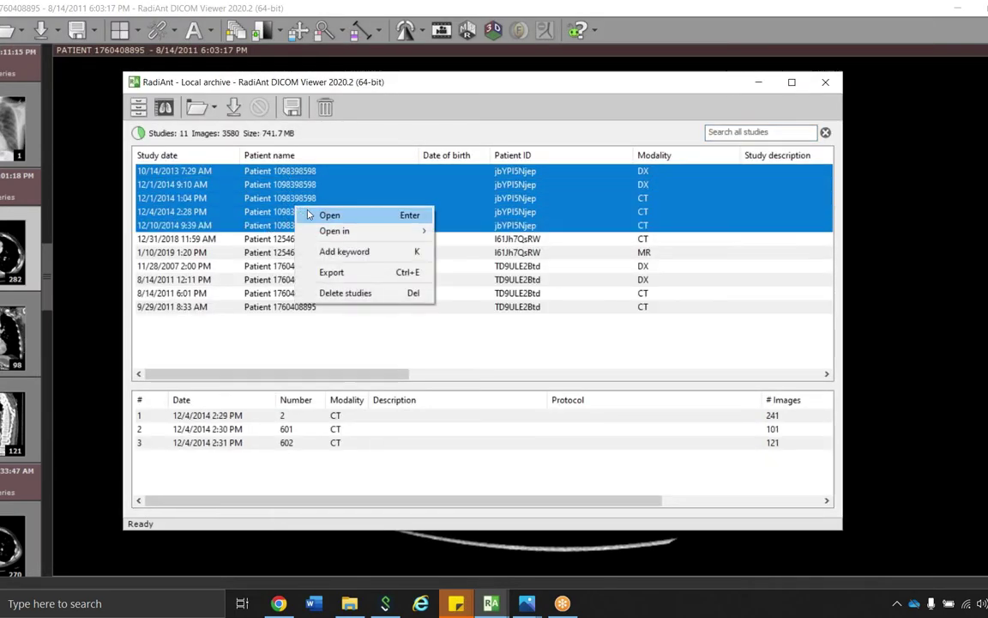
left_click(288, 193)
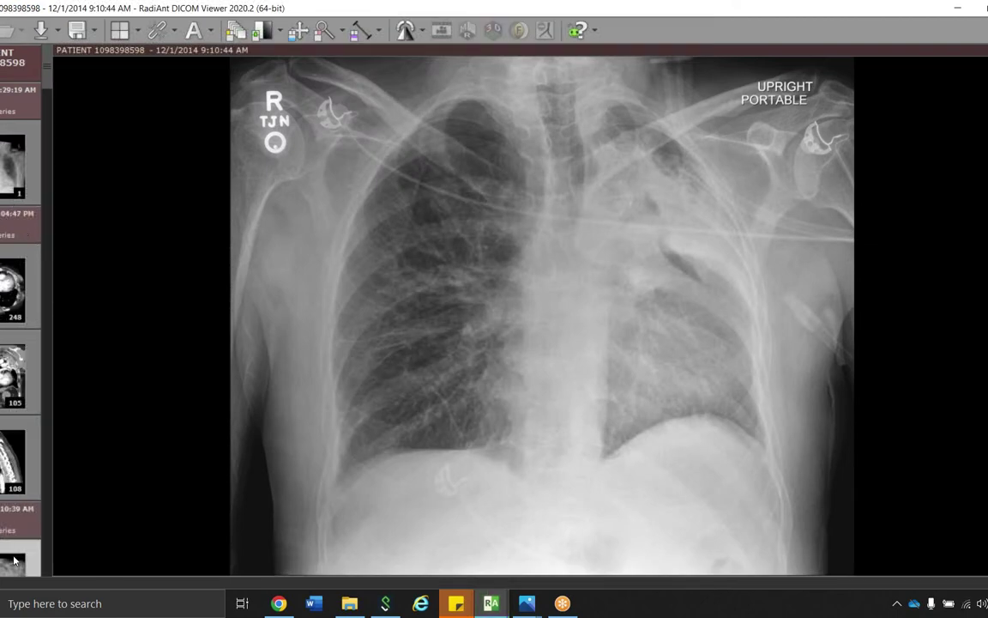
Show the 10/14/2013 chest X-ray, then load the 12/1/2014 CT series into the viewer.
scroll(14, 560, "down", 1)
left_click_drag(14, 475, 25, 562)
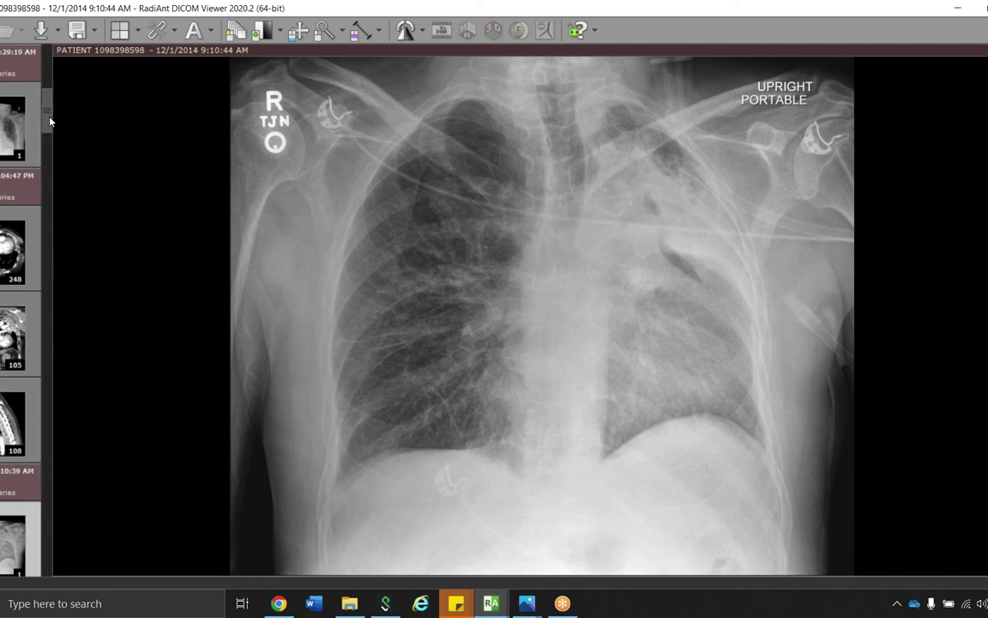
left_click_drag(24, 147, 442, 268)
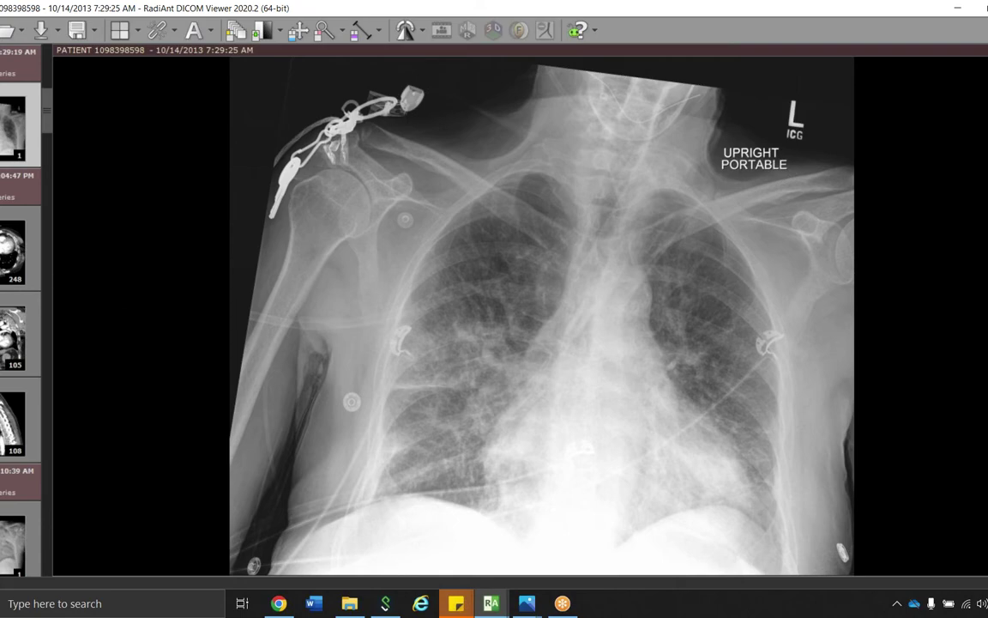
left_click_drag(12, 251, 467, 214)
Page the 12/1/2014 CT up to the lung apices and back to pulmonary-artery level.
scroll(466, 215, "up", 5)
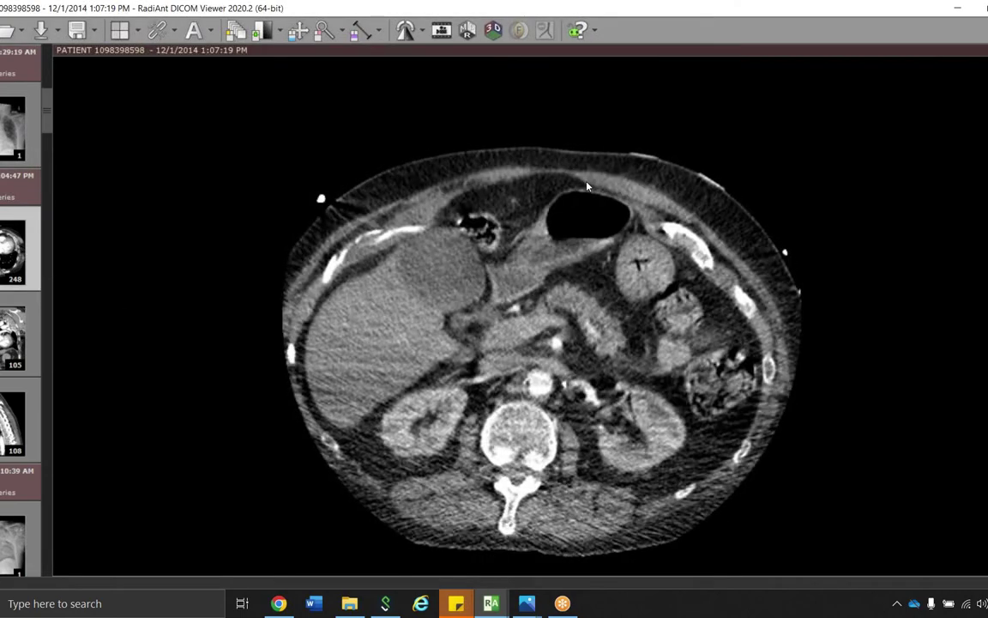
scroll(611, 285, "up", 10)
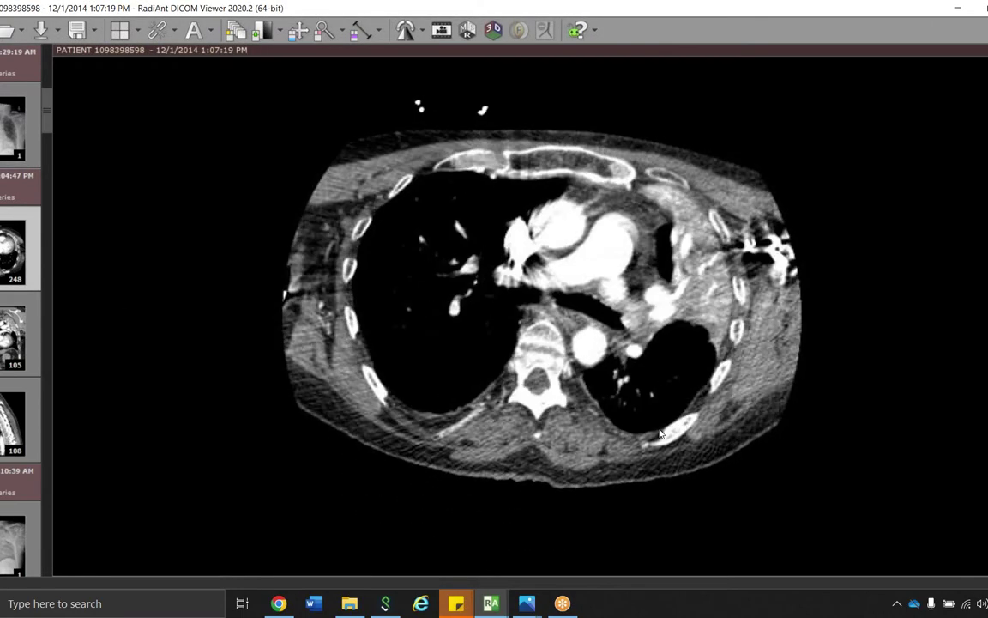
scroll(647, 383, "down", 4)
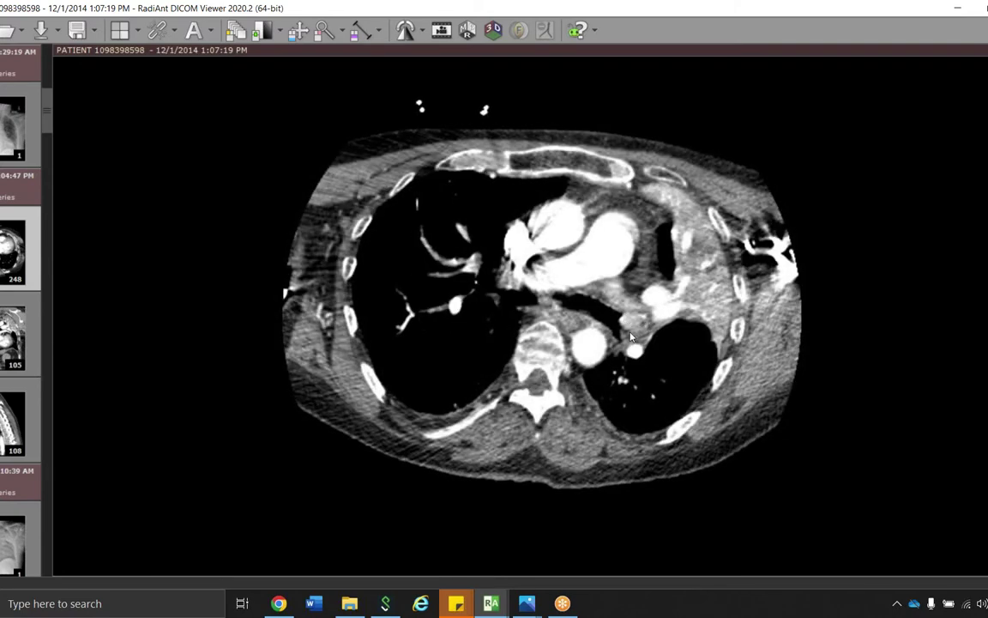
scroll(635, 338, "down", 1)
scroll(647, 341, "down", 15)
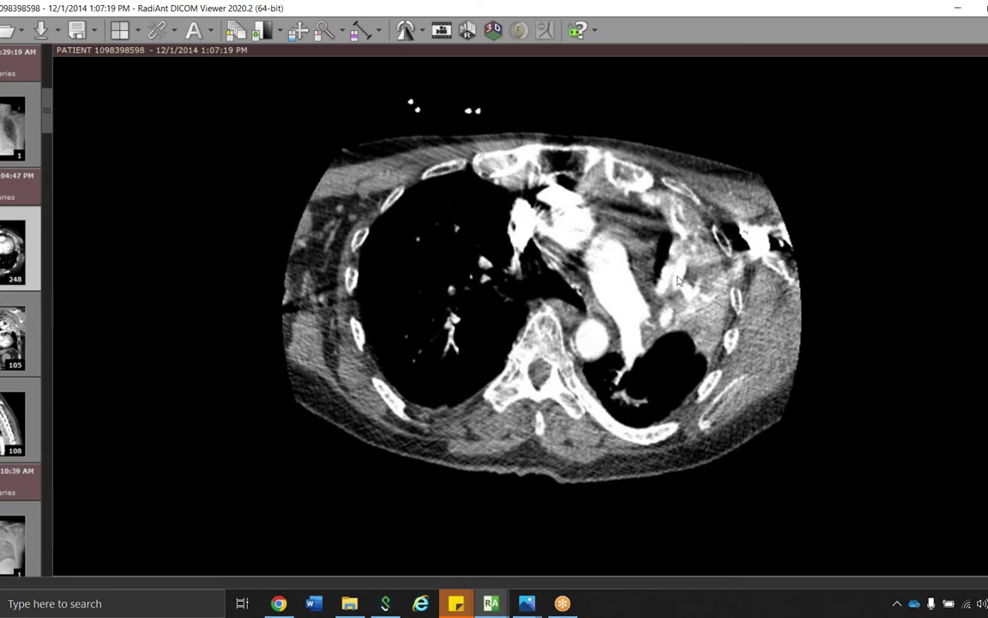
scroll(697, 279, "down", 15)
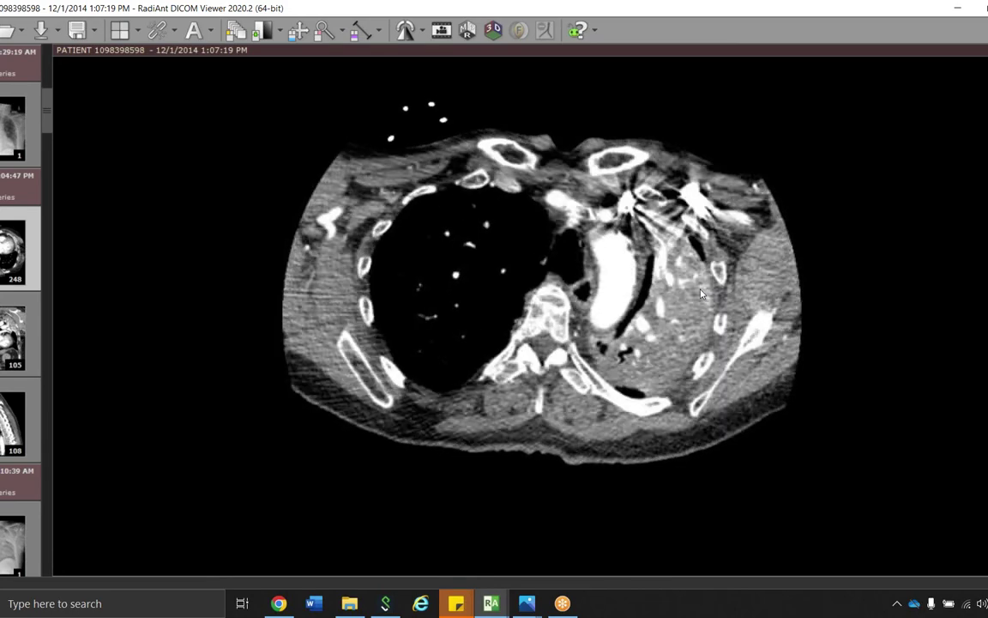
scroll(719, 264, "down", 8)
scroll(662, 290, "up", 8)
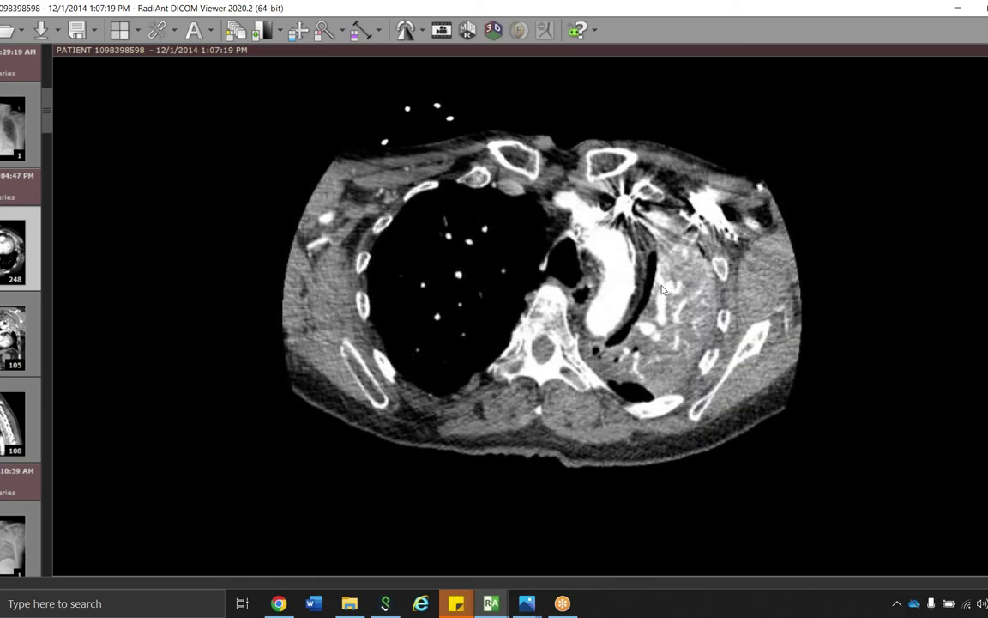
scroll(662, 290, "up", 15)
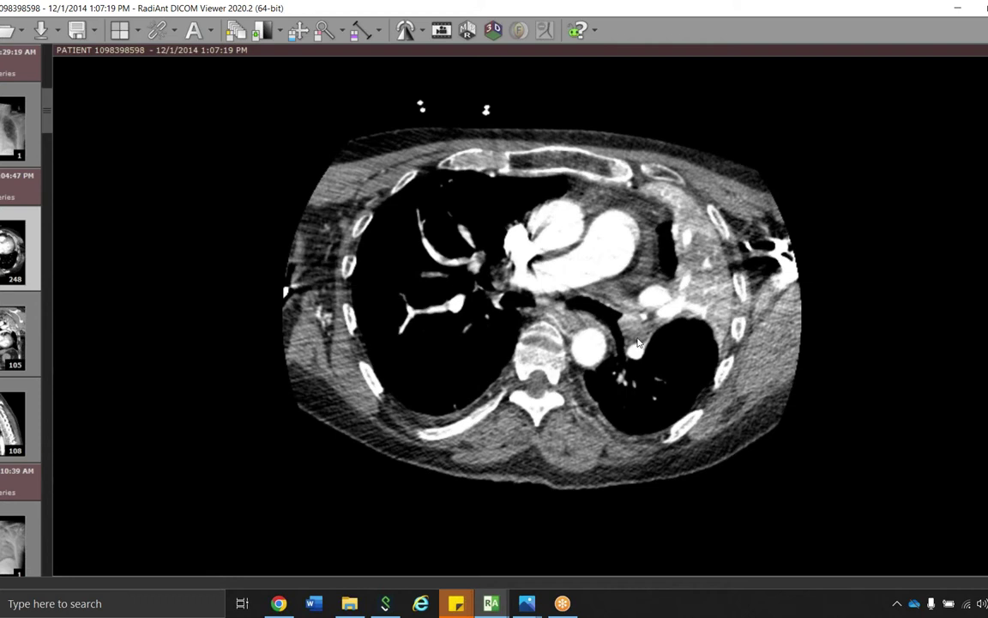
scroll(9, 364, "down", 4)
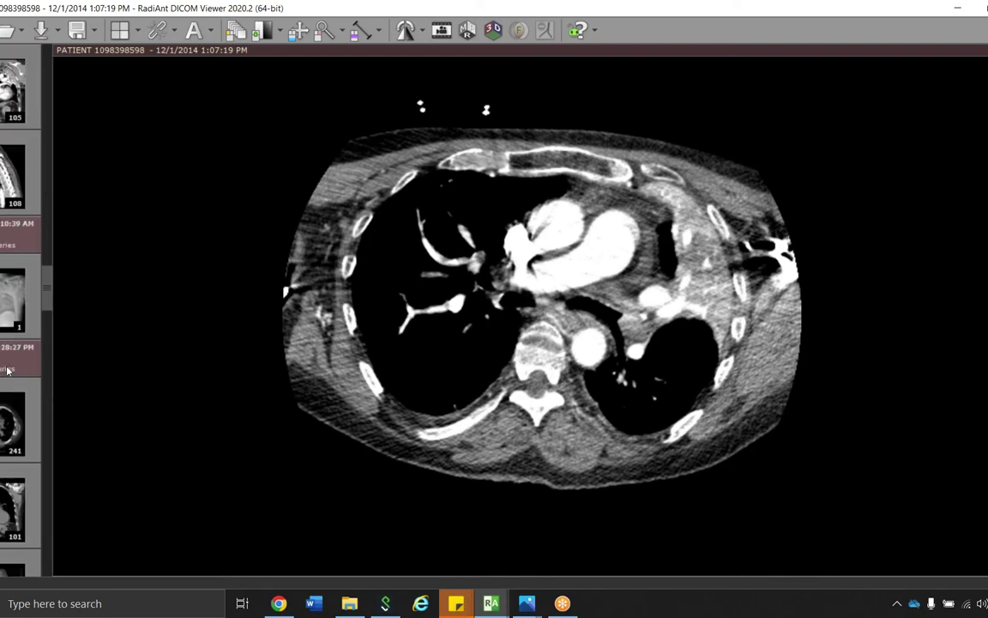
Load the 12/4/2014 241-image chest CT and adjust the window for lung detail.
left_click_drag(13, 343, 436, 187)
scroll(549, 148, "down", 5)
scroll(554, 256, "down", 10)
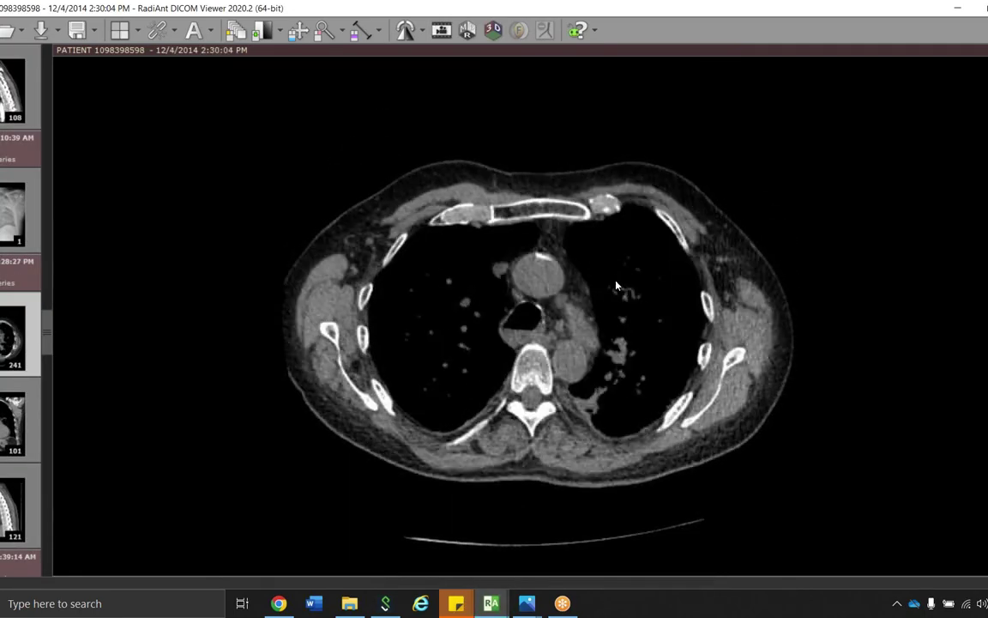
left_click_drag(562, 280, 624, 317)
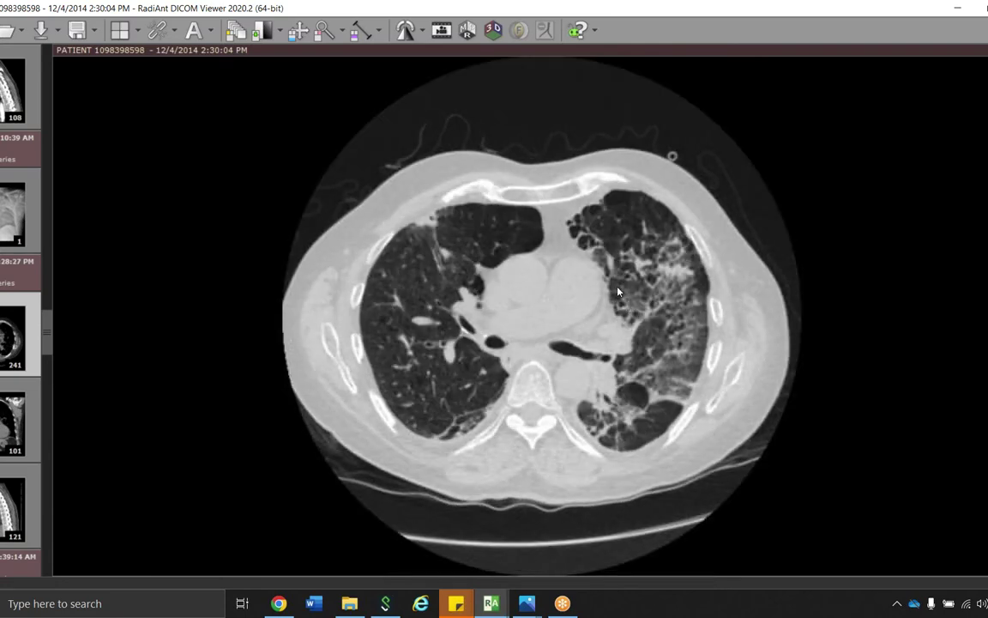
Try the bone (F6) and soft-tissue (F8) windows while paging through the heart and hila.
key("F6")
key("F8")
scroll(532, 311, "up", 2)
scroll(540, 310, "down", 2)
scroll(542, 311, "up", 8)
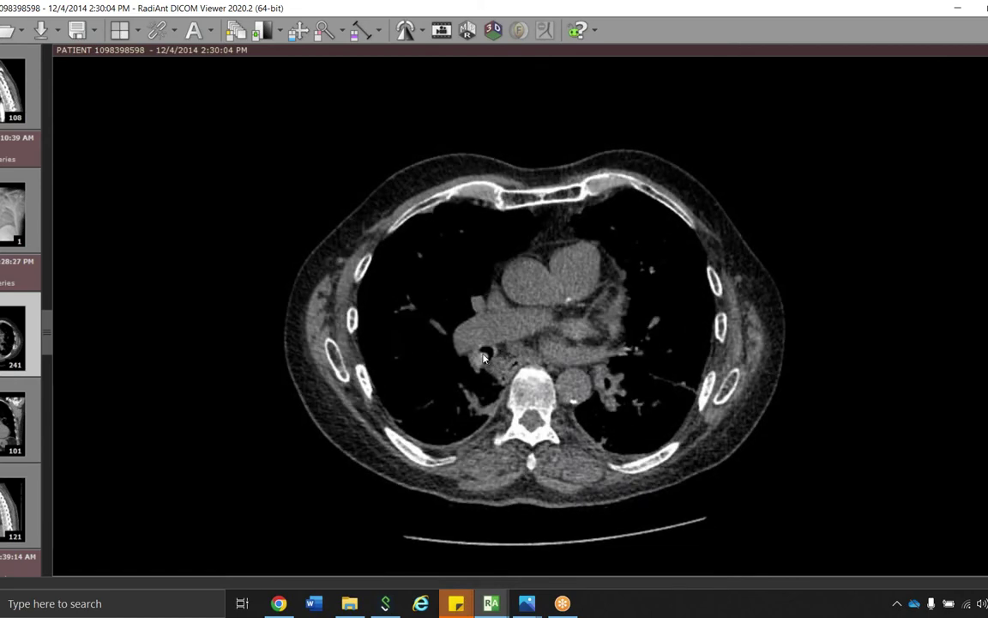
scroll(484, 358, "down", 4)
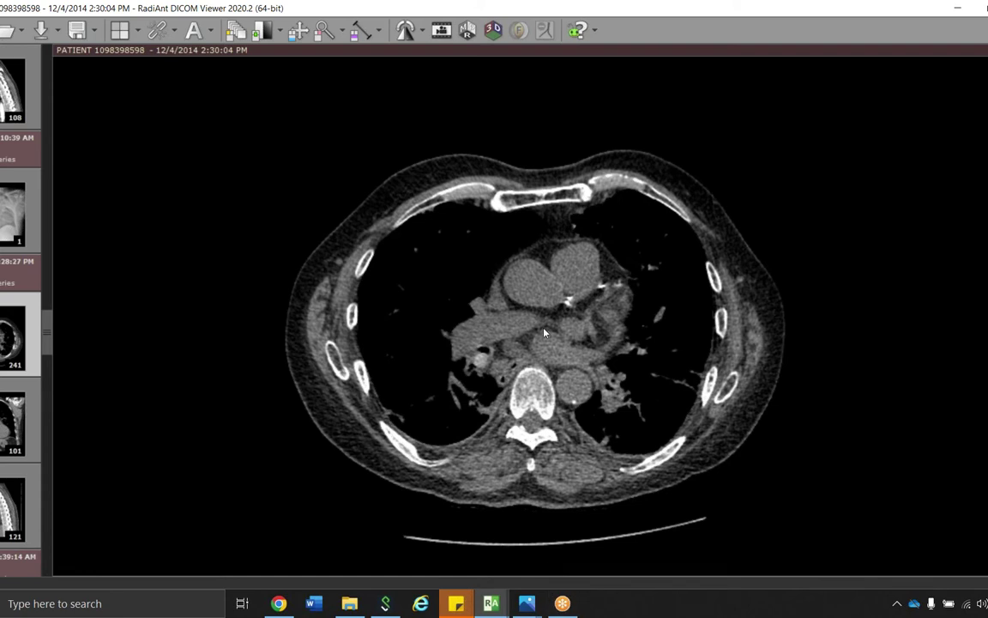
scroll(488, 403, "down", 2)
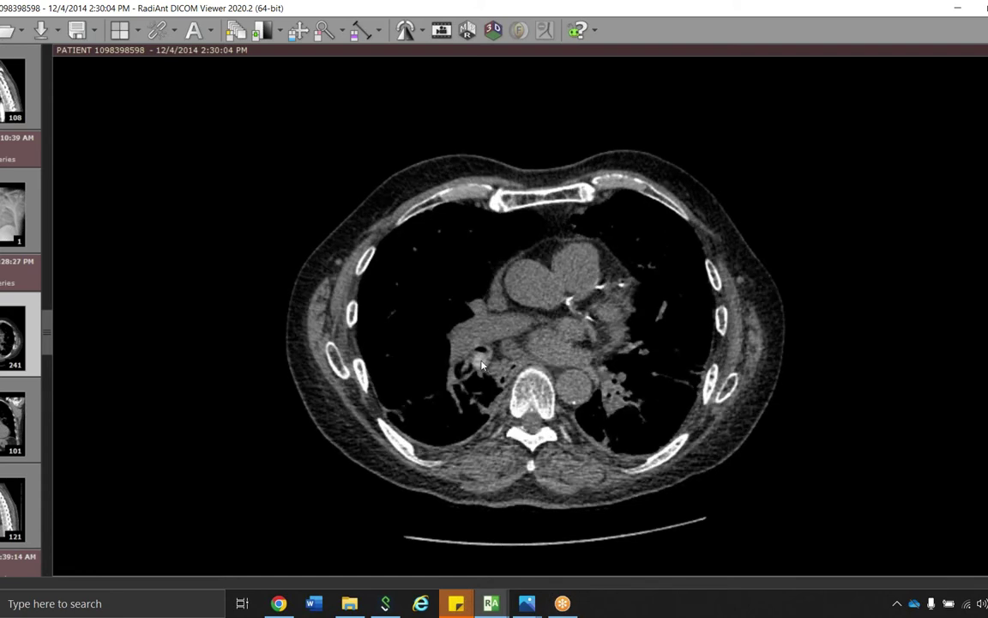
Bring the Photos window showing path.png, the common-bean foreign body pathology report, to the front.
mouse_move(502, 608)
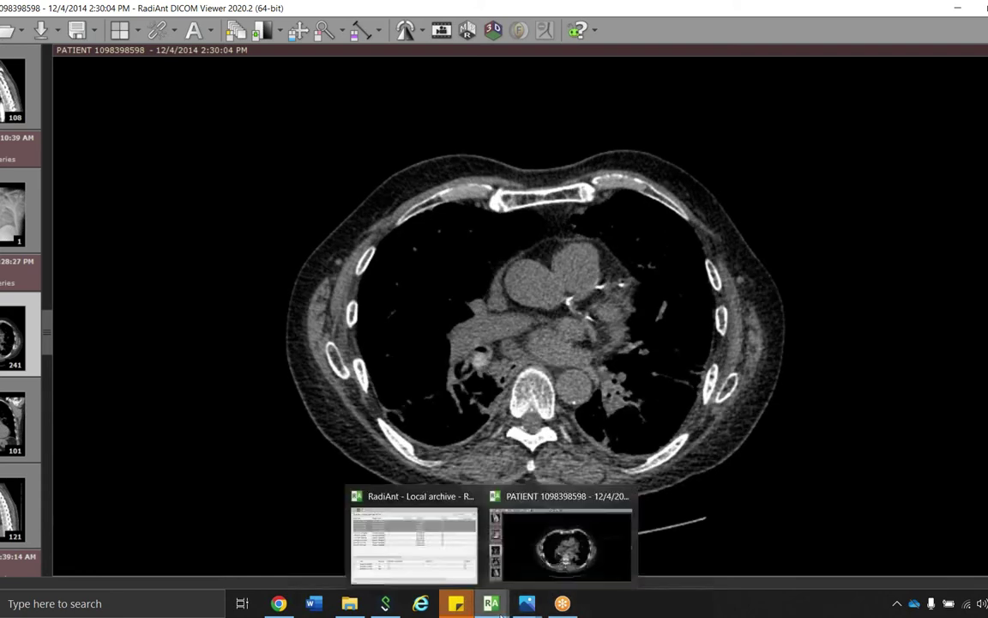
mouse_move(532, 607)
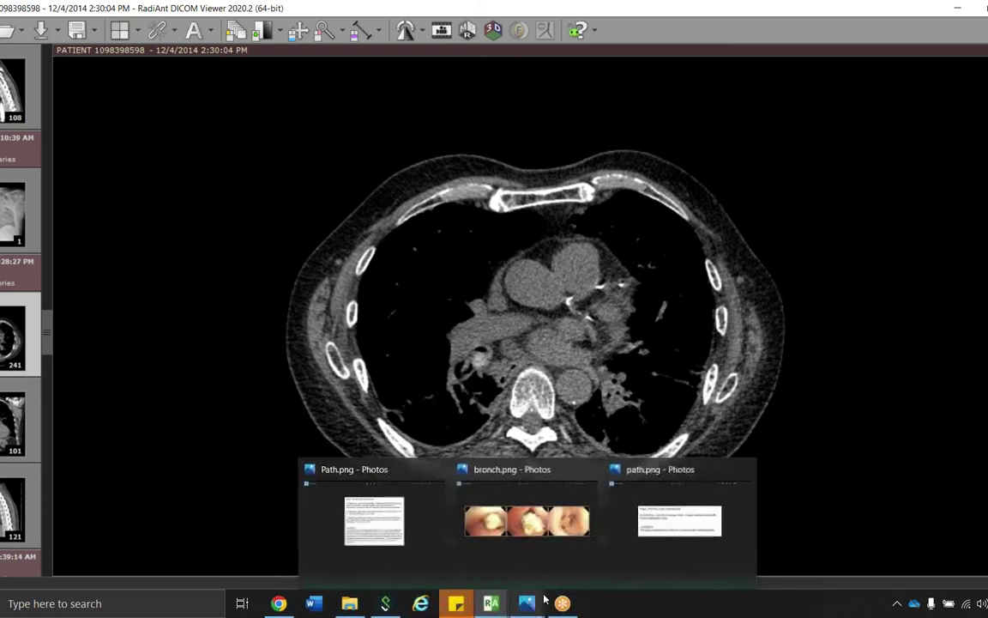
left_click(673, 515)
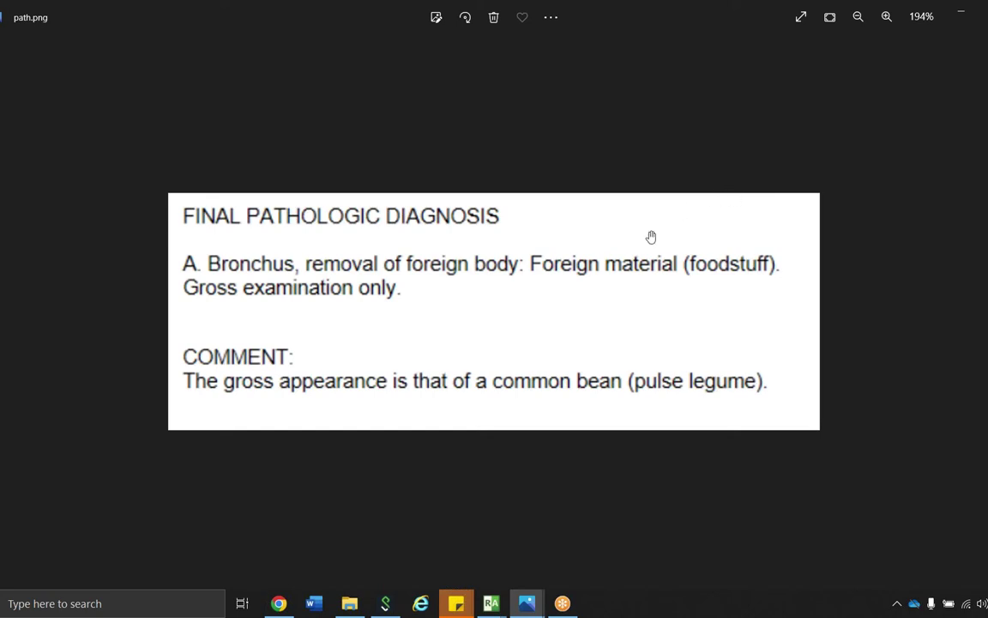
Scroll through the 12/4/2014 chest CT slices, then show the Path.png aspiration bronchitis report in Photos.
mouse_move(497, 604)
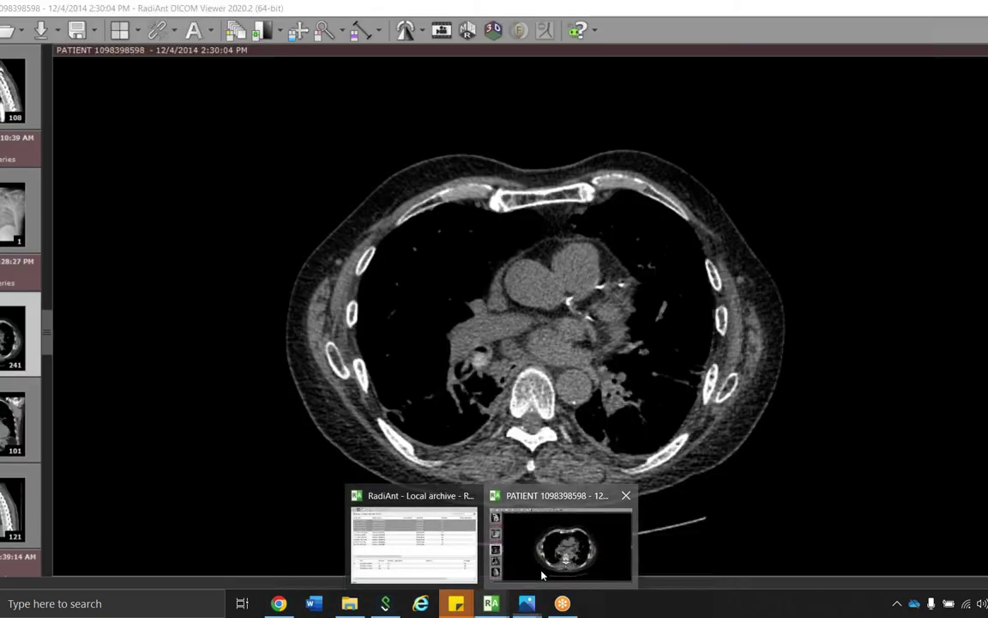
left_click(542, 574)
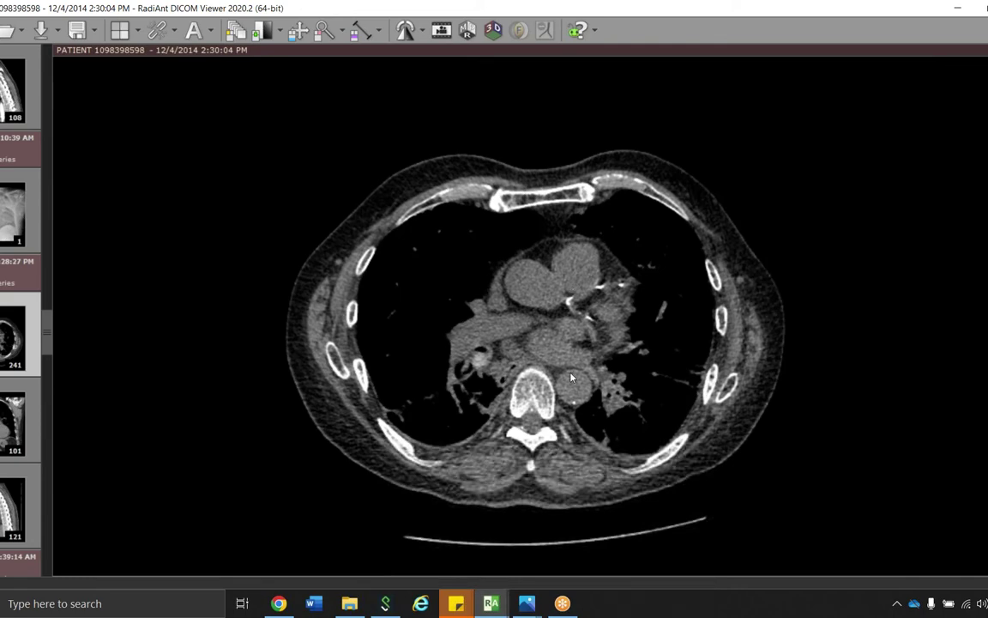
scroll(571, 377, "down", 5)
scroll(567, 371, "up", 5)
scroll(567, 370, "up", 3)
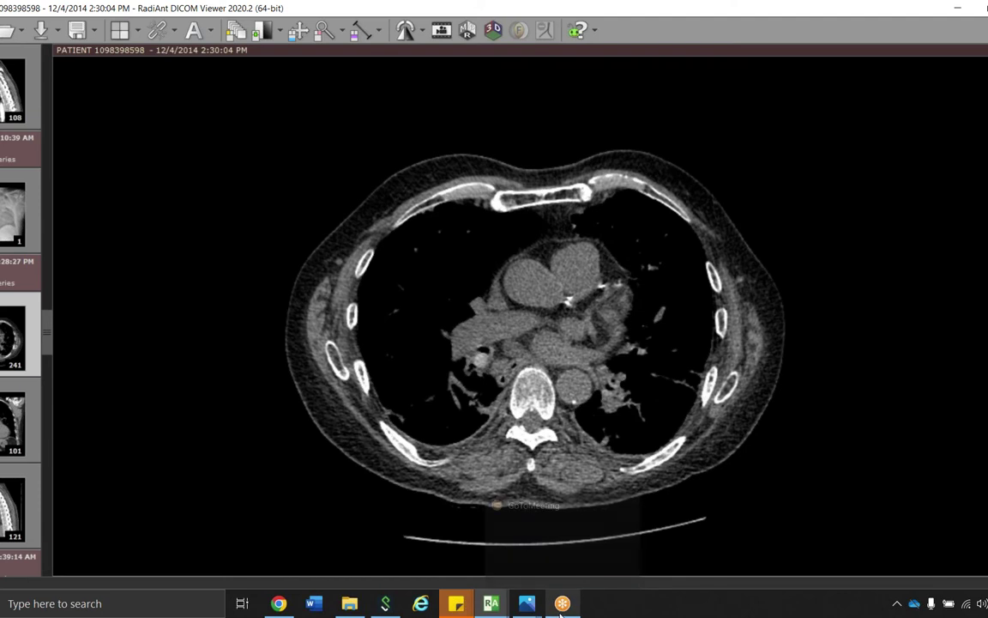
mouse_move(526, 609)
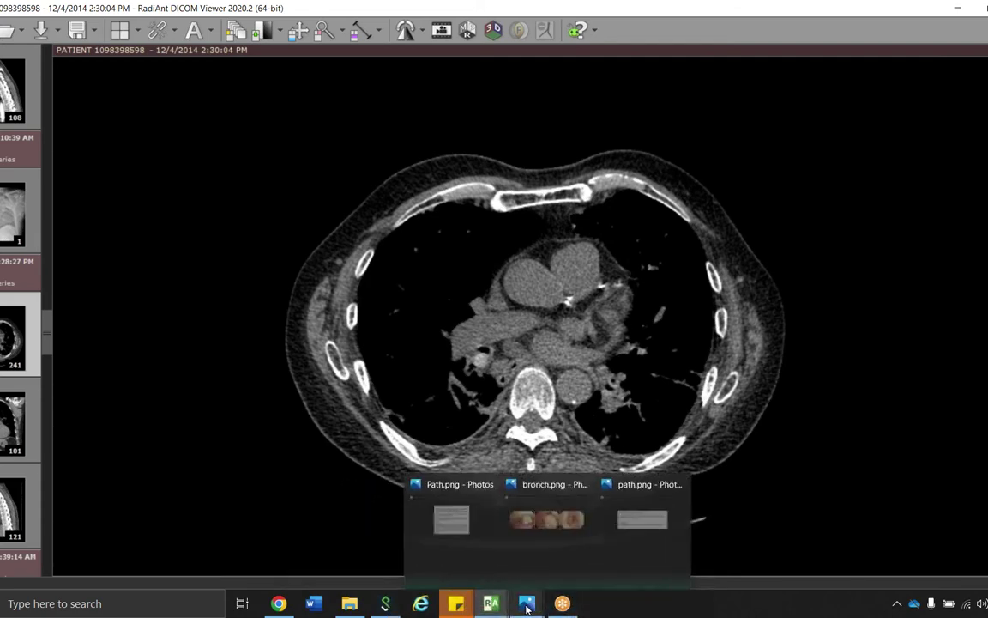
left_click(386, 538)
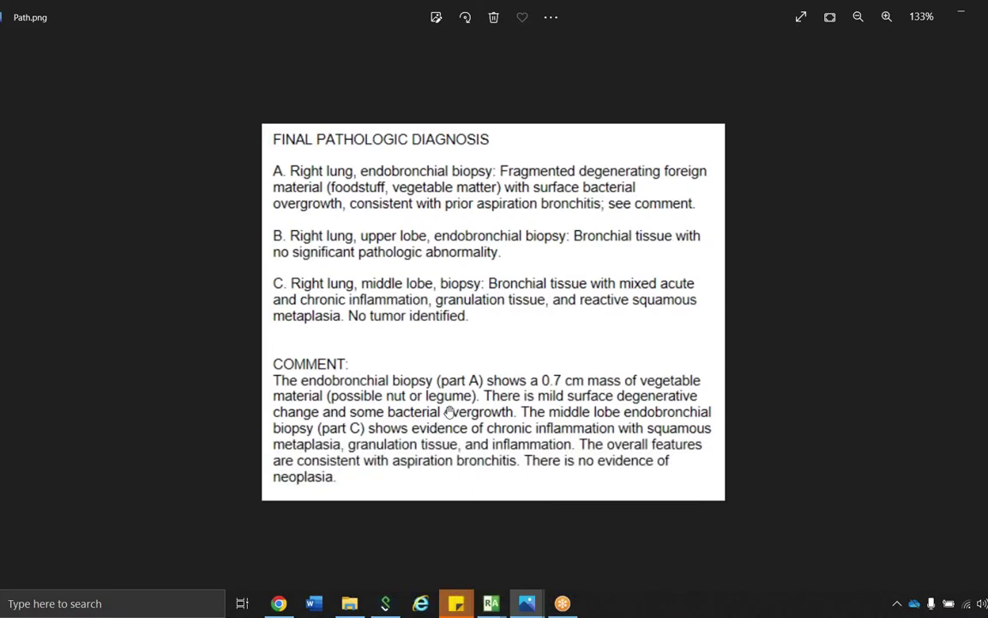
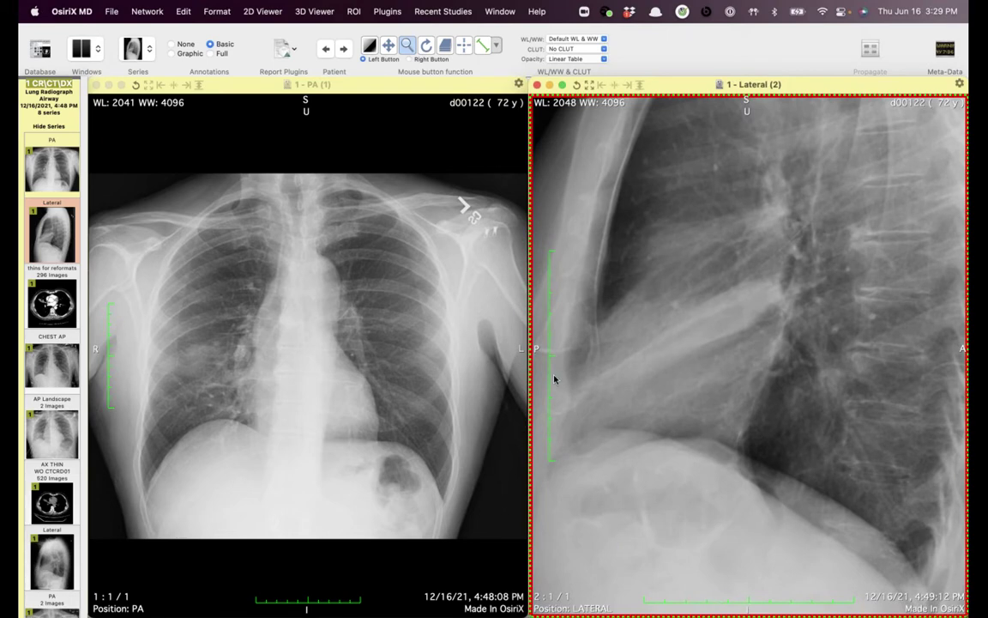
Magnify the PA chest radiograph and load the 'thins for reformats' CT series into the left viewer.
left_click_drag(323, 469, 317, 393)
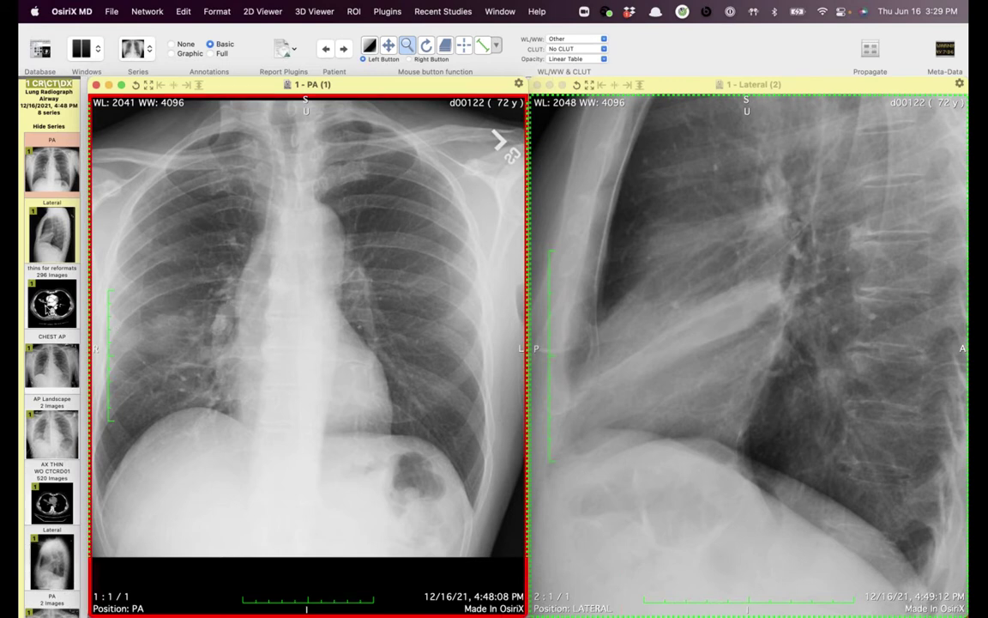
left_click_drag(229, 351, 265, 362)
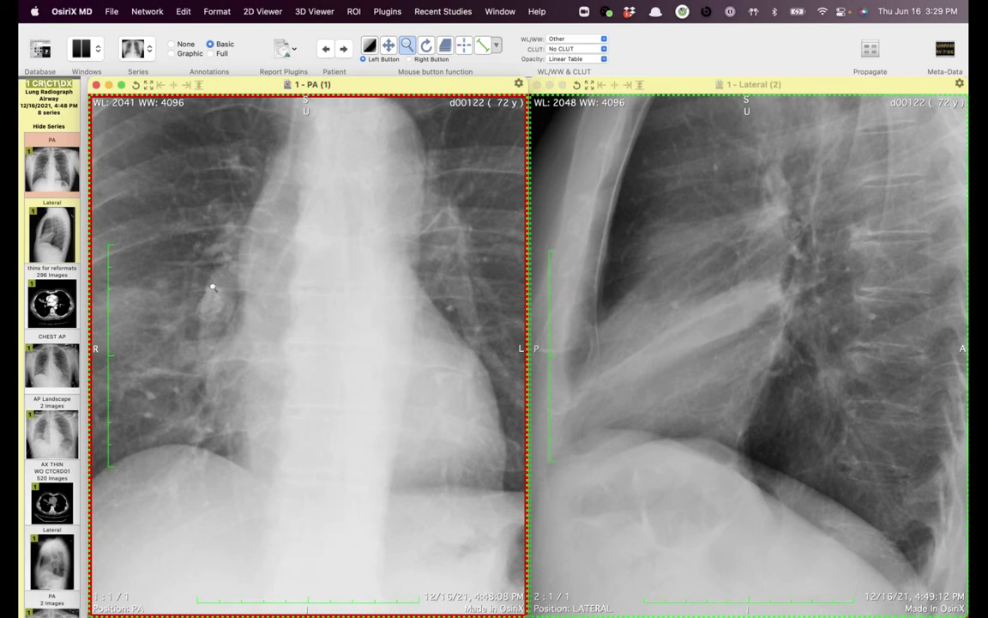
left_click_drag(44, 279, 330, 330)
Close the Lateral viewer, scroll the thin CT stack, and adjust its window level and width.
key("super+w")
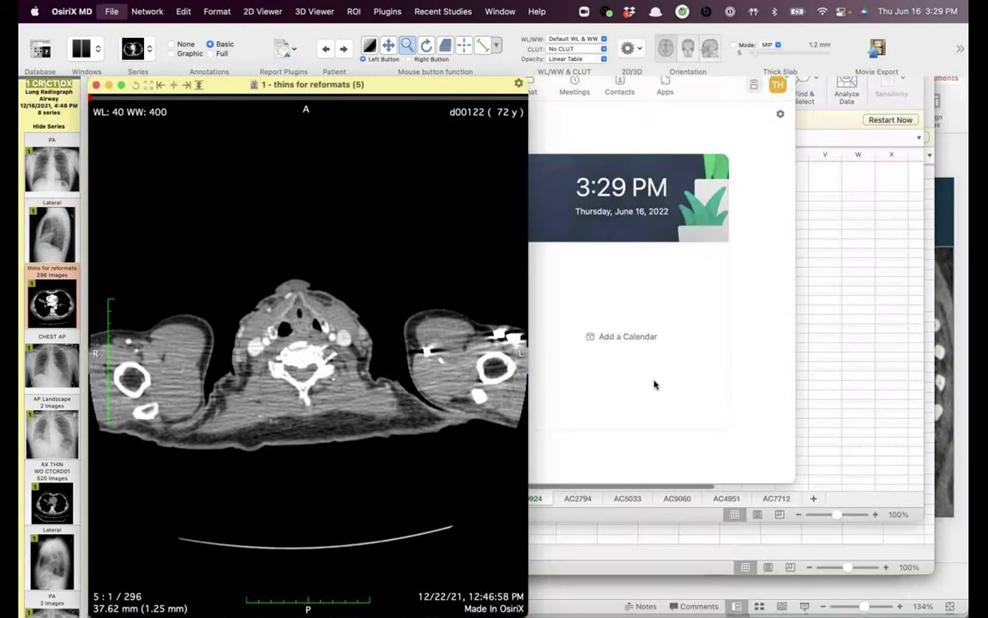
scroll(588, 338, "down", 20)
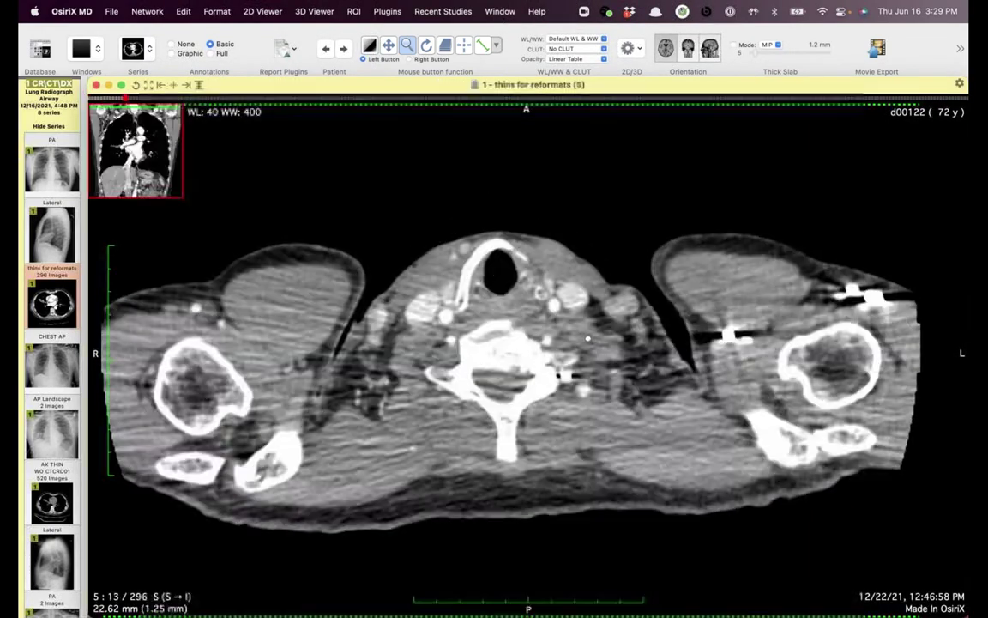
scroll(588, 339, "down", 20)
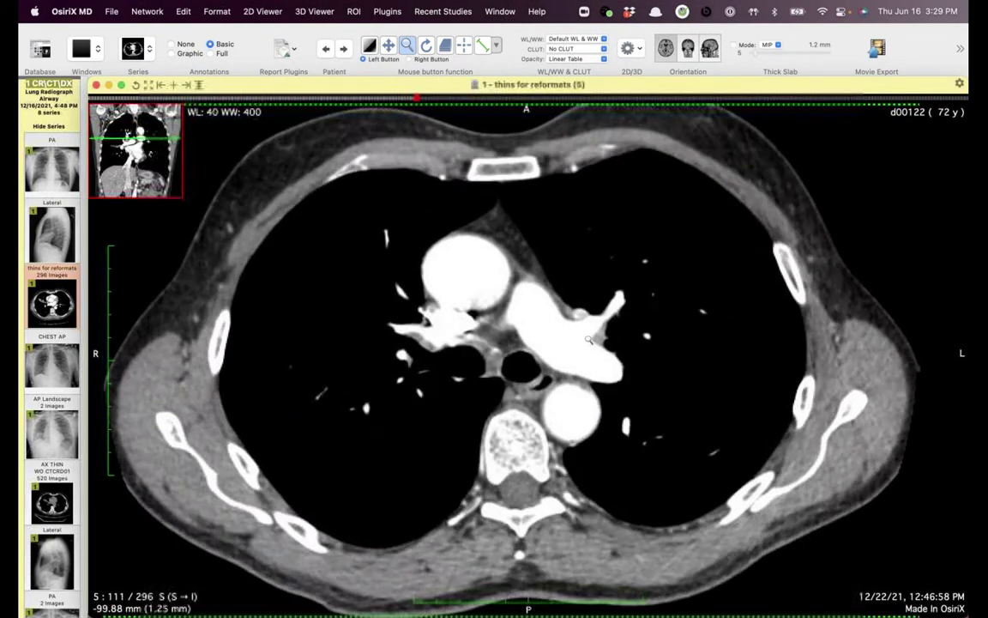
scroll(588, 339, "down", 13)
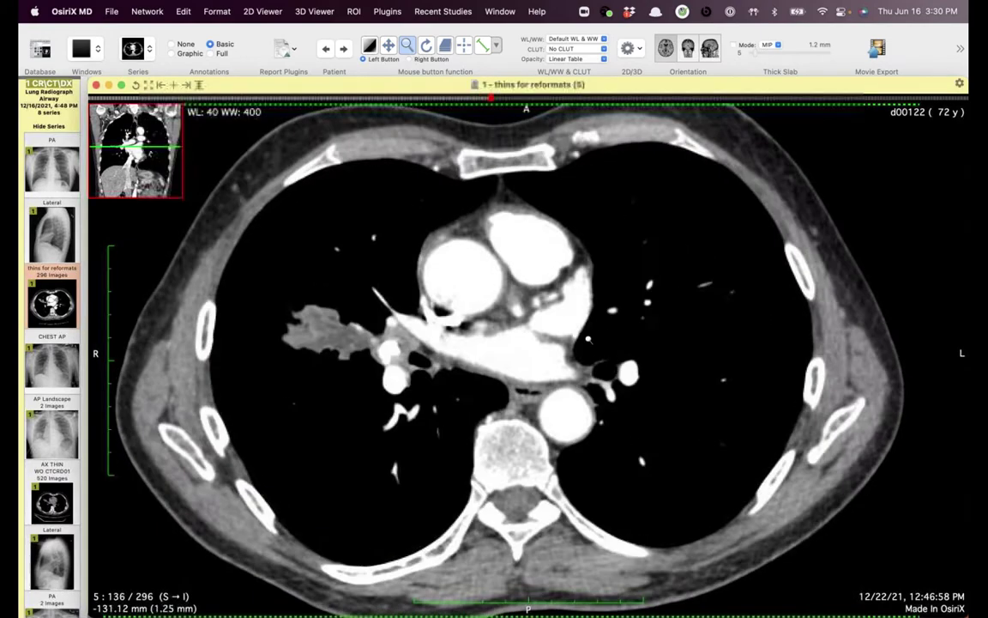
scroll(587, 339, "up", 1)
scroll(587, 339, "up", 1)
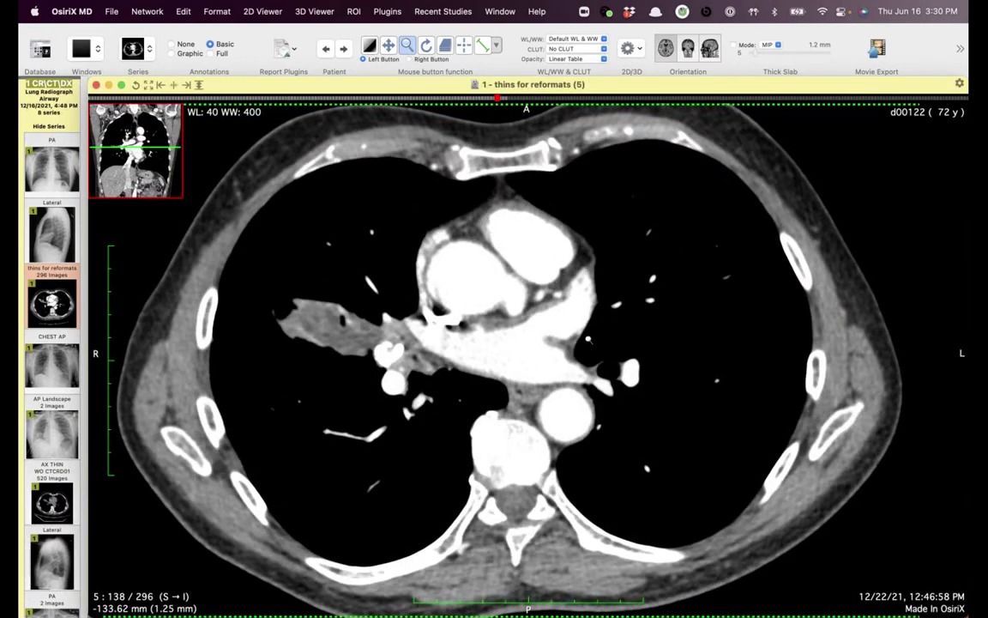
key("w")
left_click_drag(588, 339, 546, 305)
Scroll through the CT slices and widen the window to show lung detail.
scroll(546, 304, "up", 5)
scroll(546, 305, "down", 8)
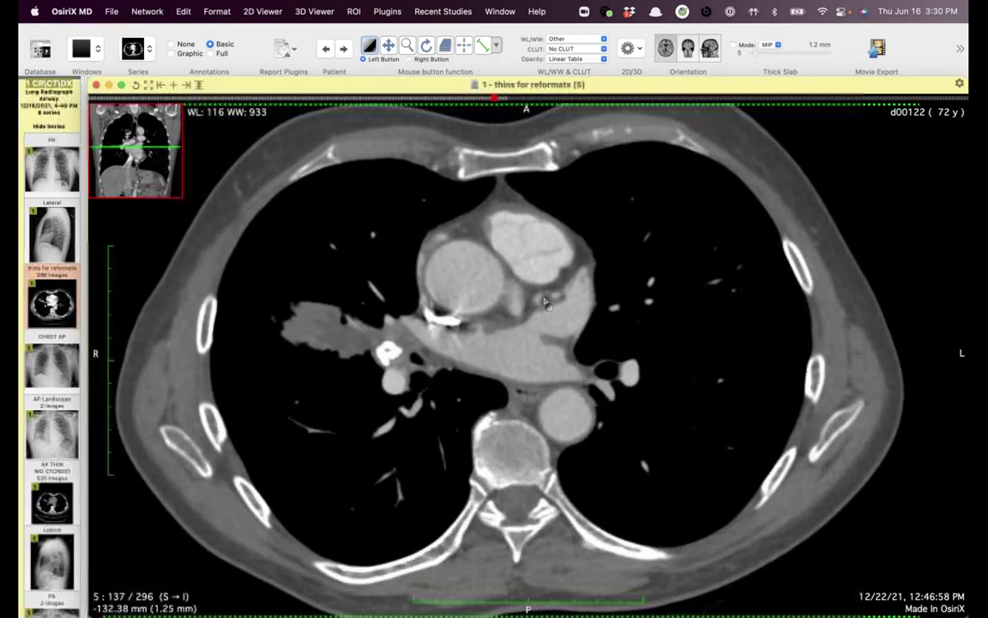
scroll(396, 340, "up", 1)
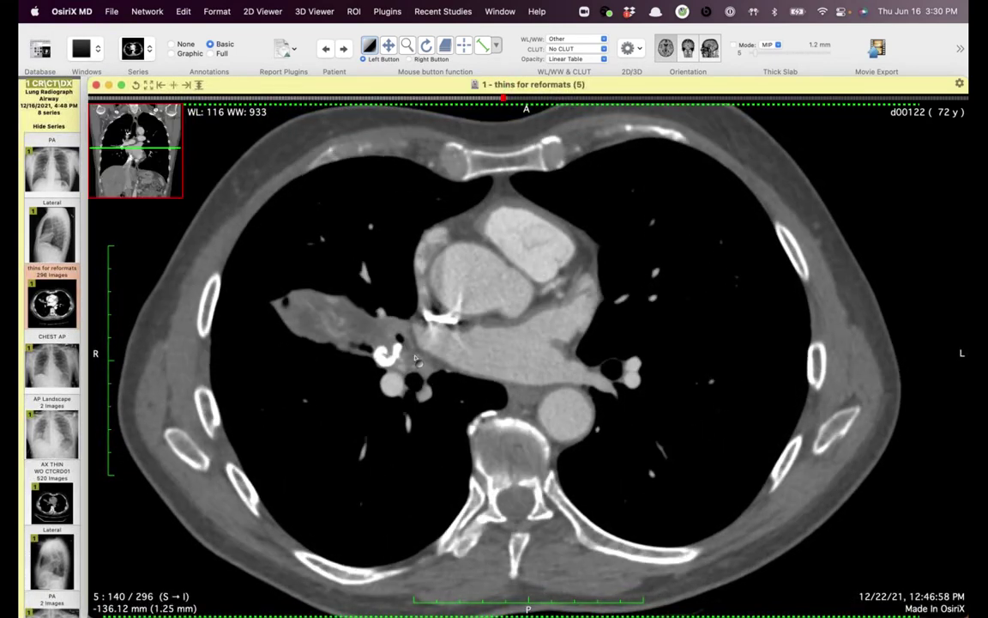
scroll(463, 395, "up", 2)
scroll(463, 395, "down", 4)
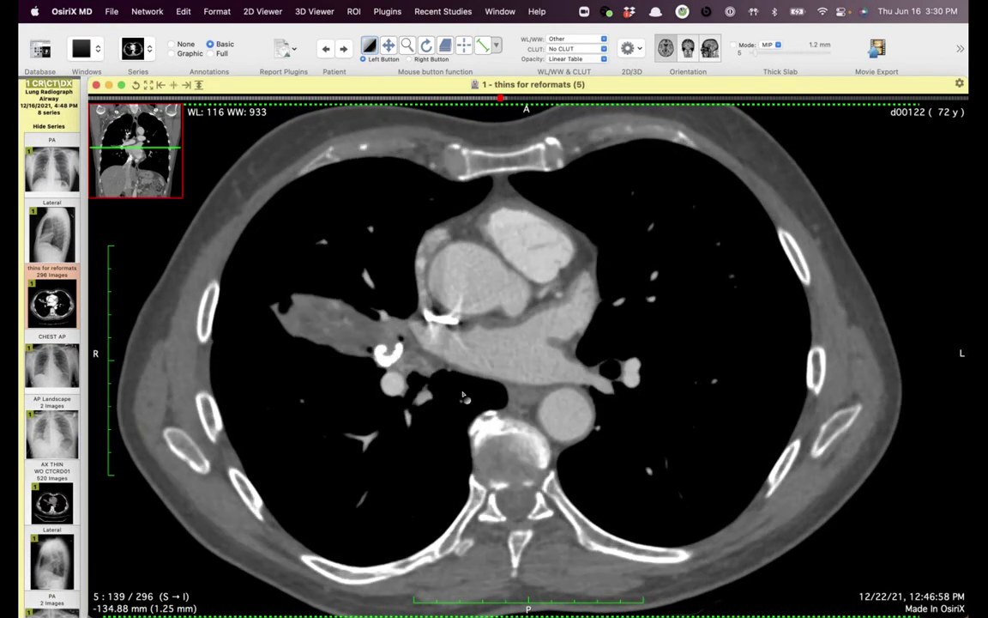
scroll(464, 395, "up", 3)
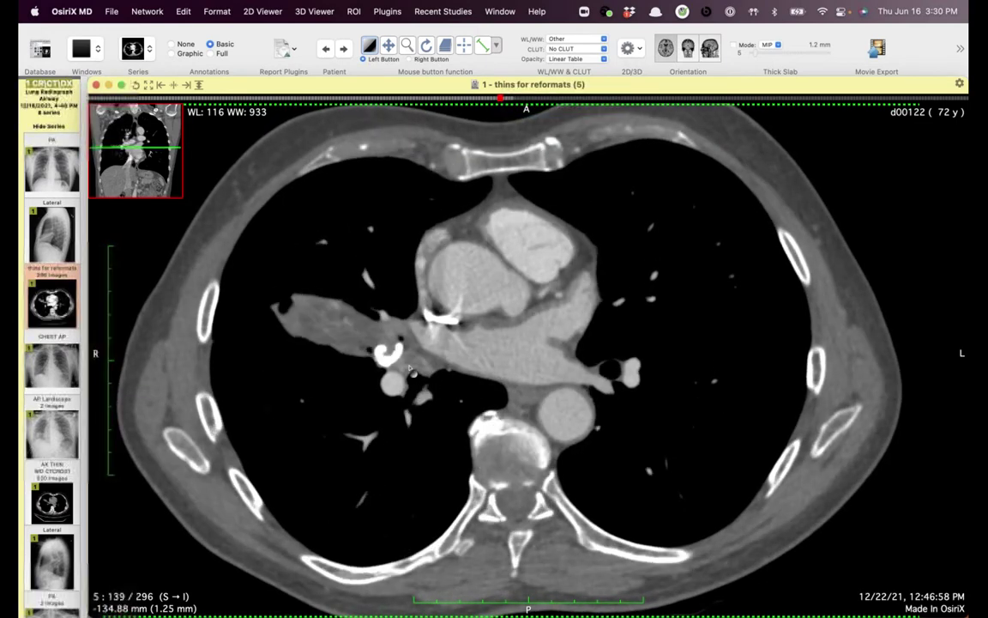
scroll(433, 407, "down", 3)
scroll(406, 419, "up", 1)
scroll(405, 419, "up", 1)
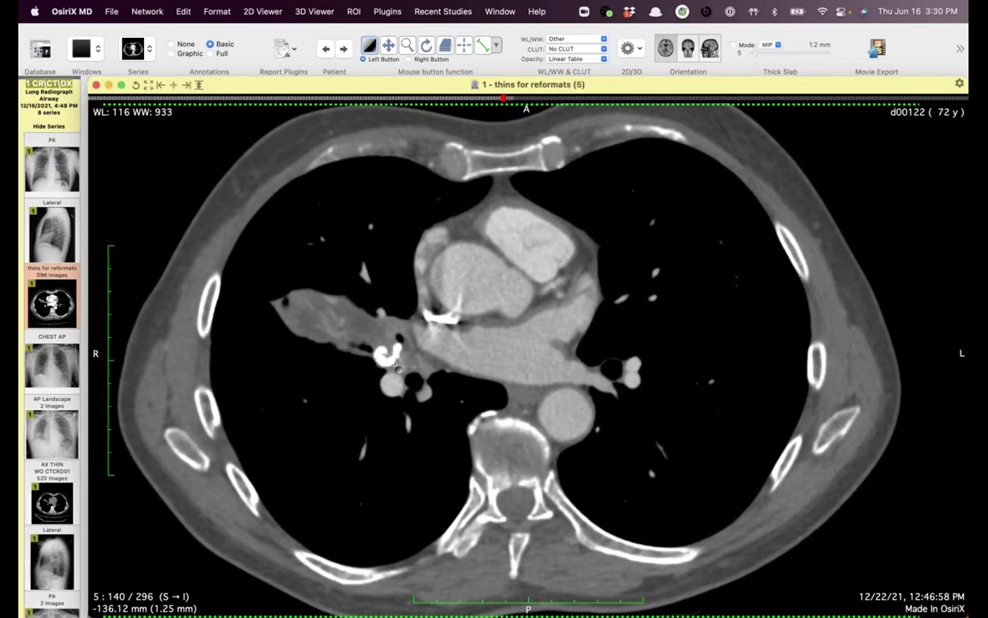
left_click_drag(445, 396, 477, 400)
Page to slice 140/296 at the right hilar mass and narrow the window to WL 7 / WW 720.
scroll(477, 400, "up", 4)
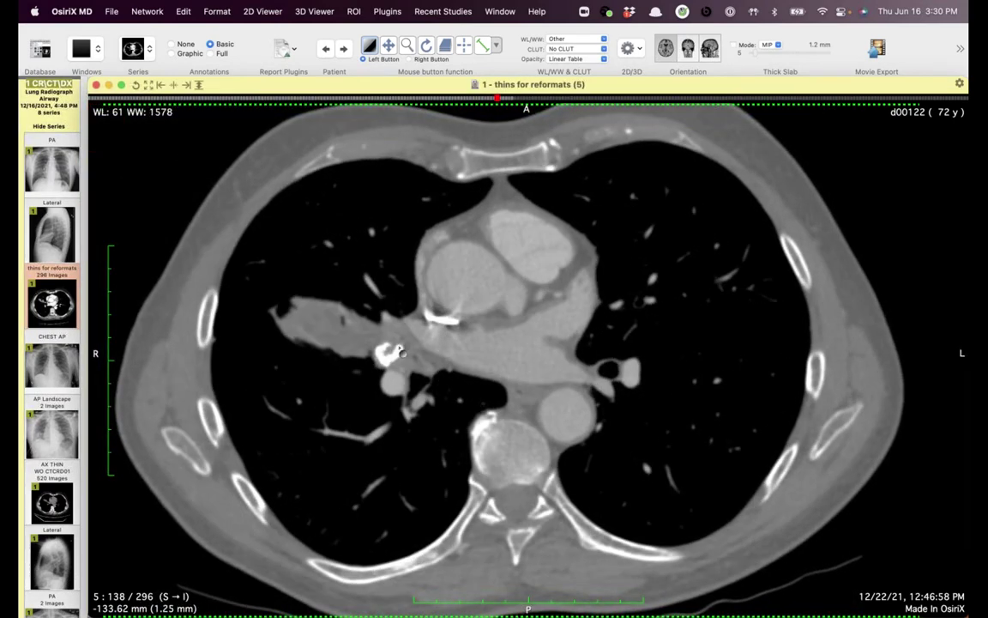
scroll(399, 350, "up", 2)
scroll(398, 350, "down", 12)
scroll(425, 397, "up", 9)
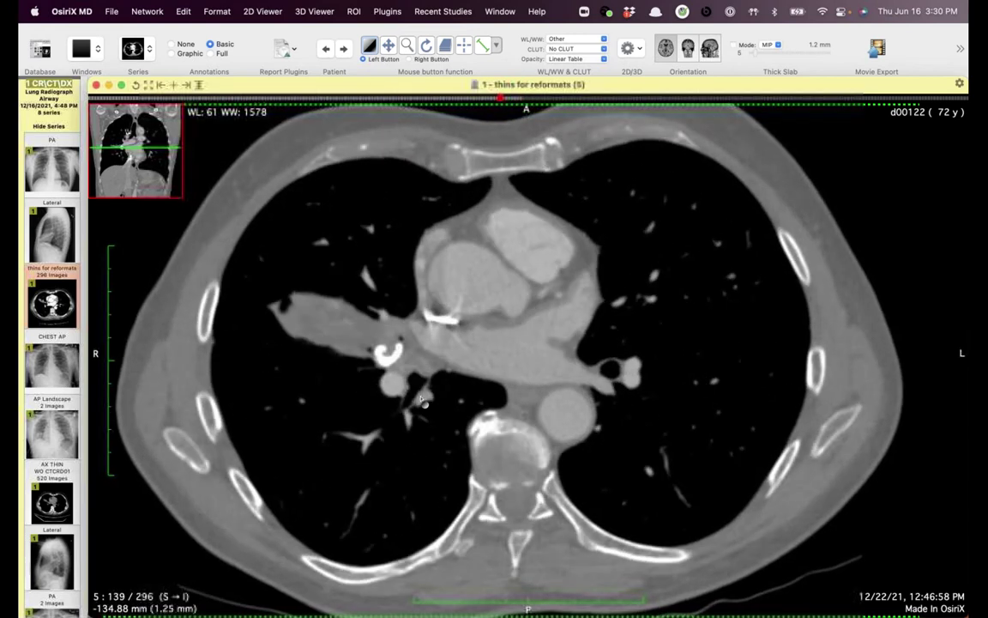
scroll(443, 393, "down", 1)
scroll(442, 394, "up", 2)
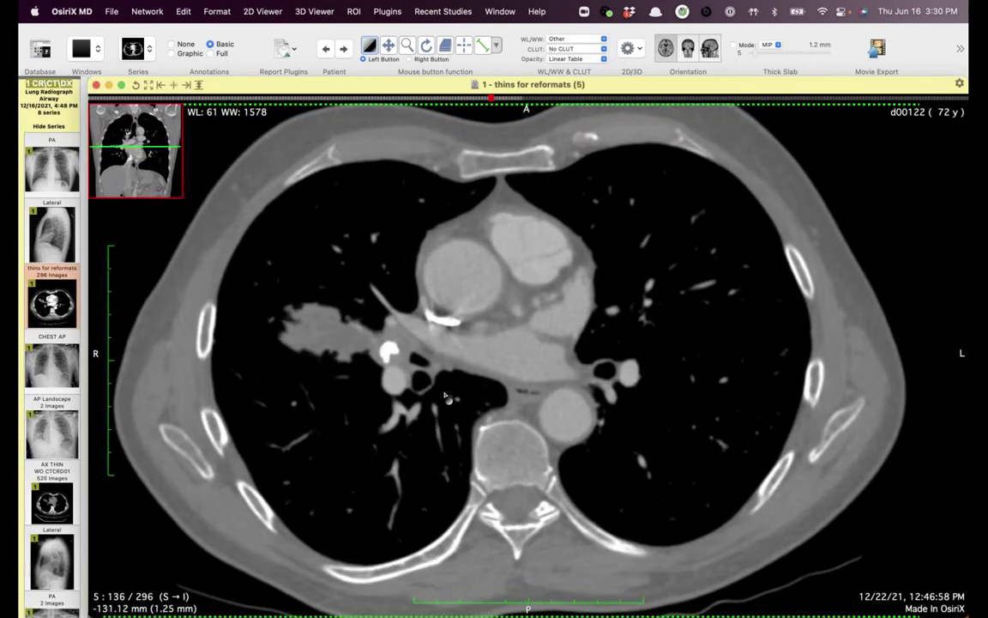
scroll(415, 429, "up", 13)
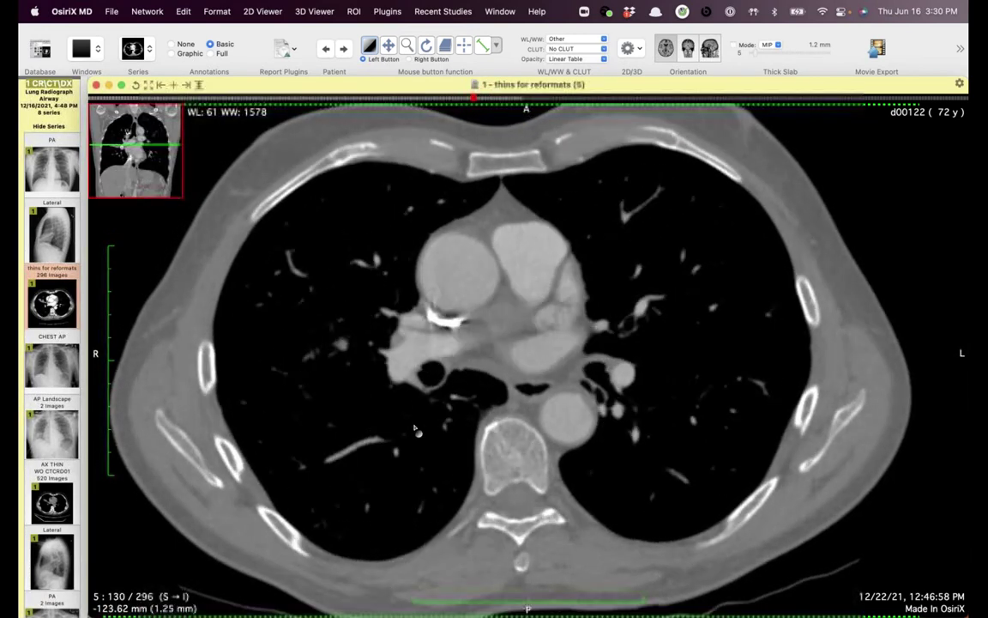
scroll(415, 428, "down", 3)
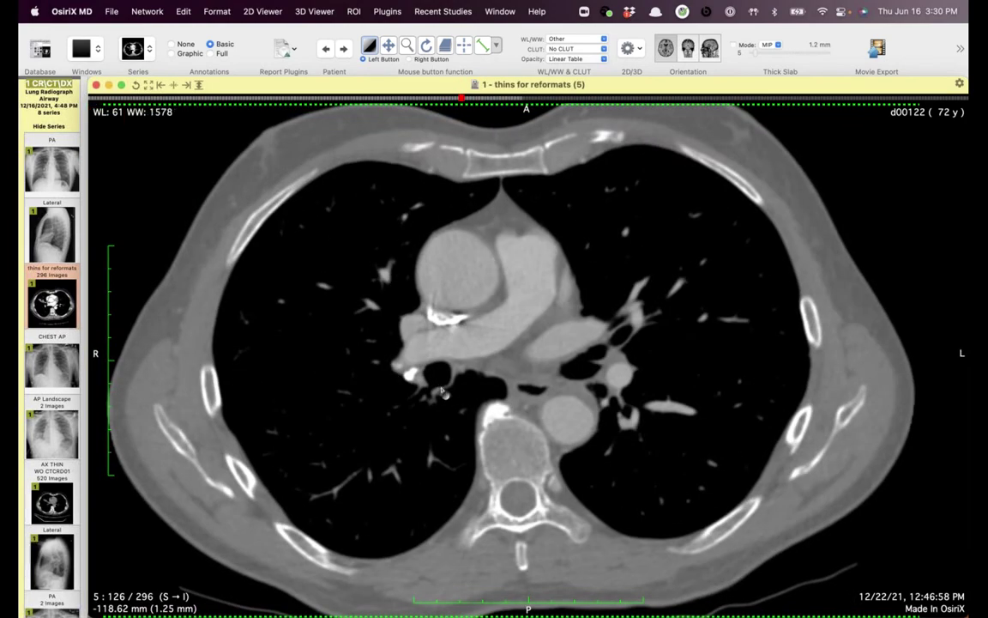
scroll(442, 435, "up", 6)
scroll(462, 442, "down", 20)
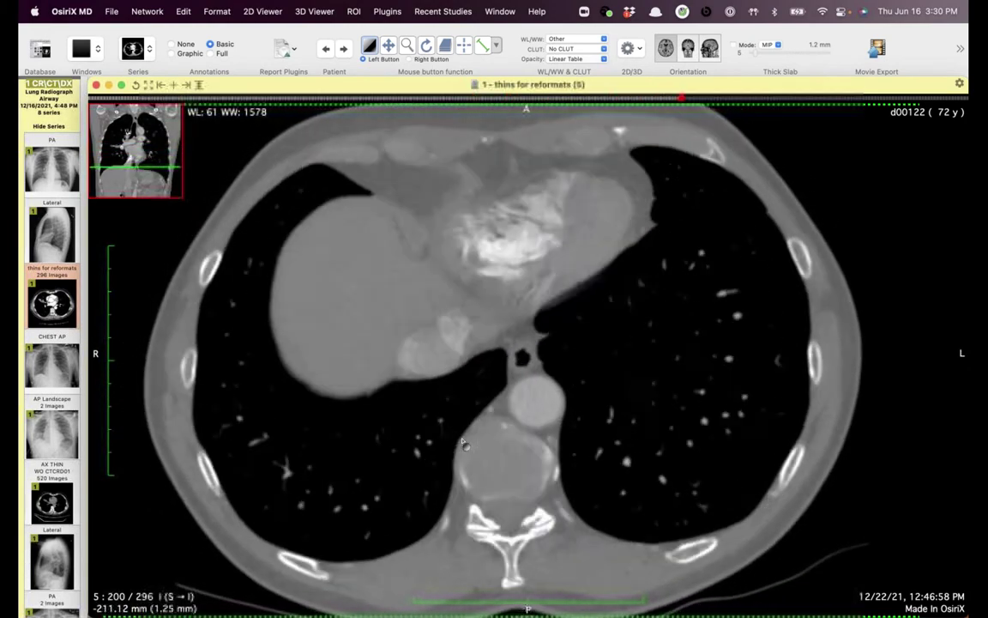
scroll(462, 442, "up", 6)
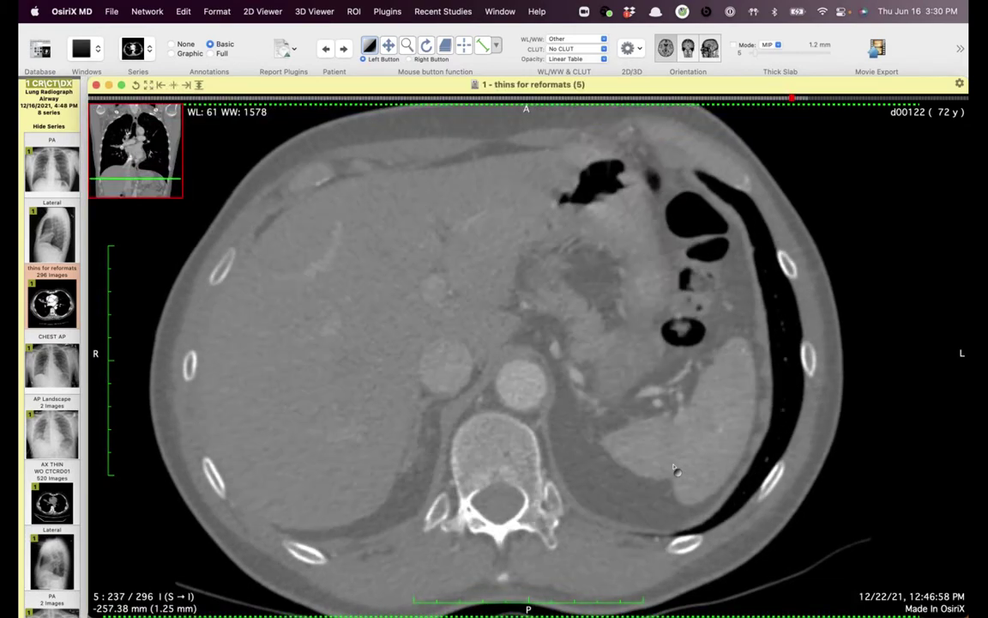
scroll(720, 436, "down", 3)
scroll(674, 483, "down", 8)
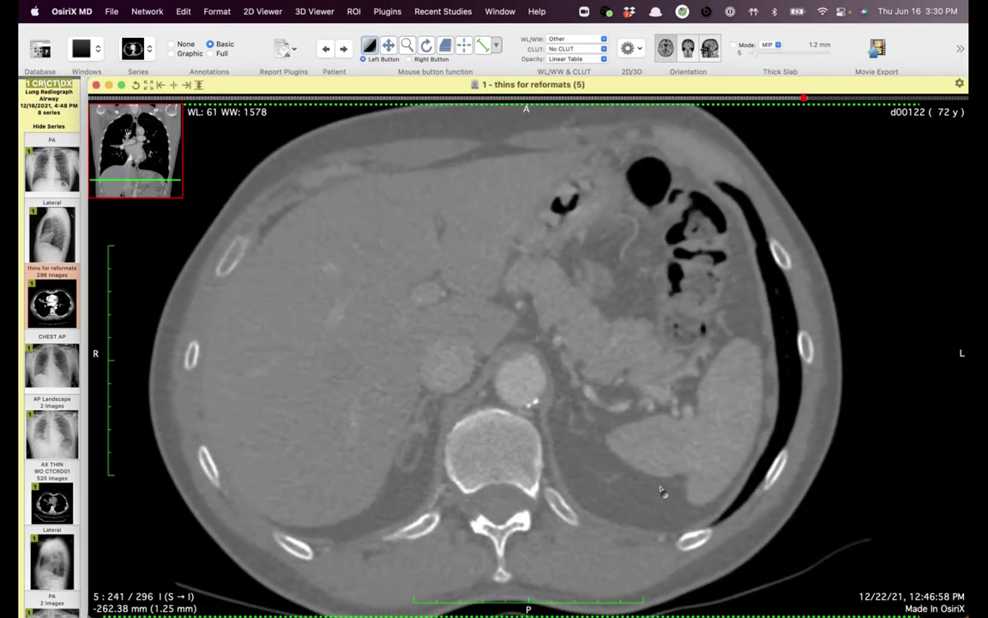
scroll(662, 491, "up", 20)
scroll(661, 490, "up", 20)
scroll(661, 491, "down", 14)
scroll(657, 479, "up", 8)
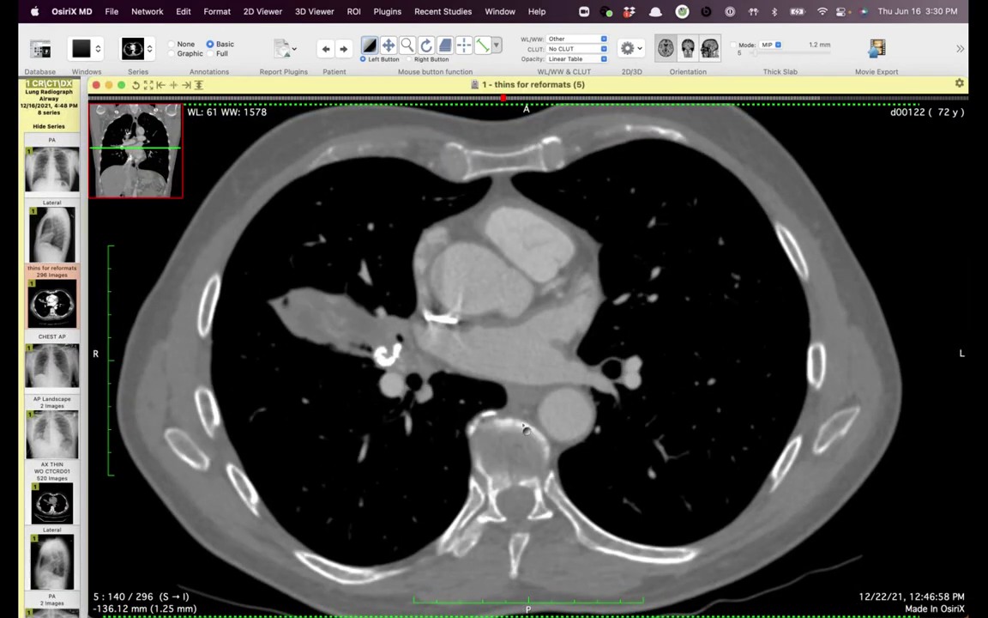
scroll(525, 427, "up", 2)
scroll(447, 442, "down", 2)
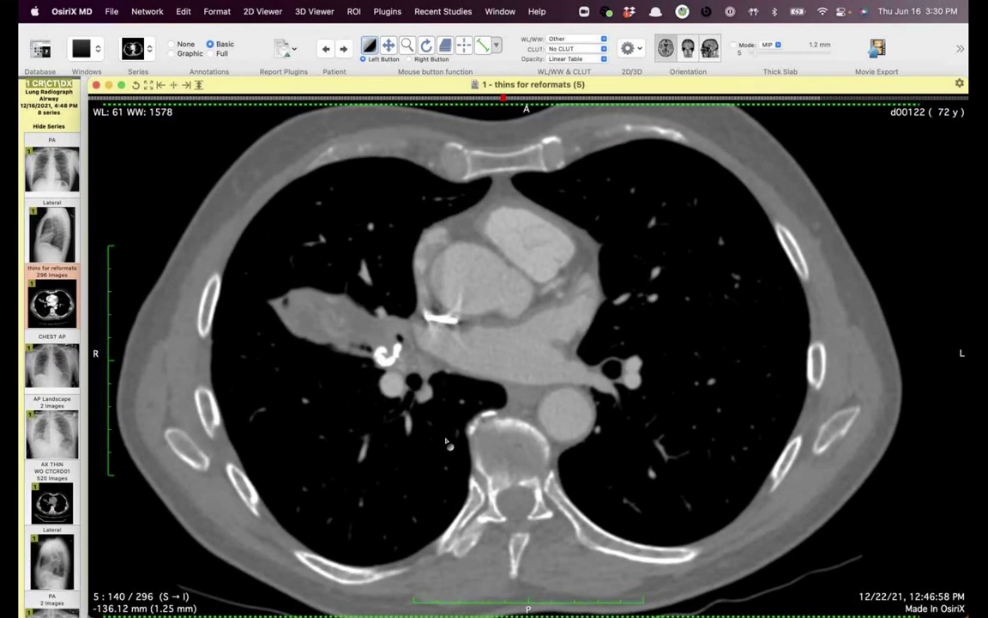
scroll(403, 326, "up", 1)
scroll(437, 377, "down", 1)
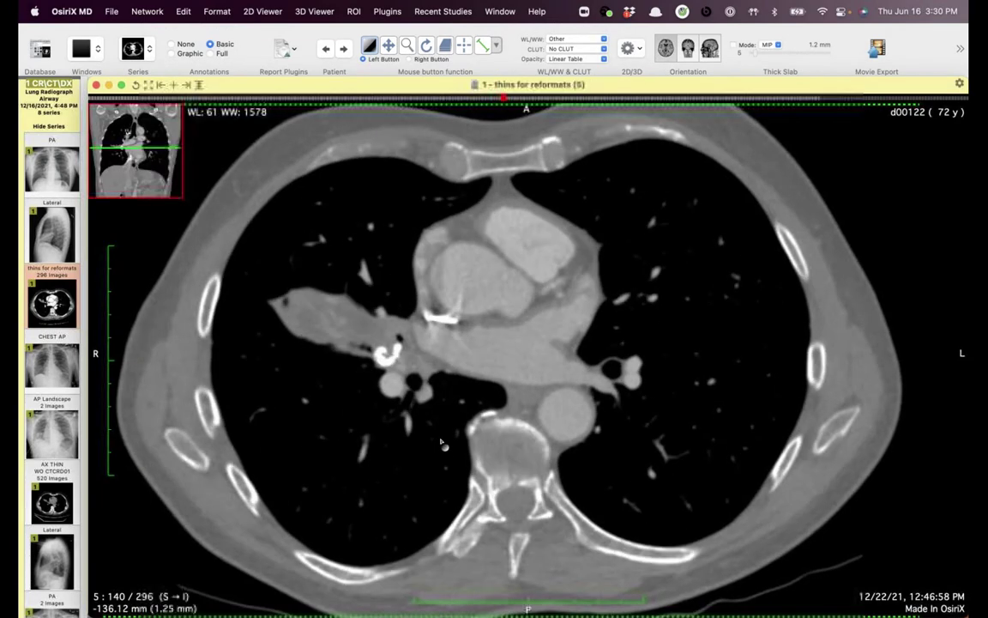
scroll(421, 407, "down", 1)
scroll(396, 393, "up", 1)
left_click_drag(429, 432, 410, 435)
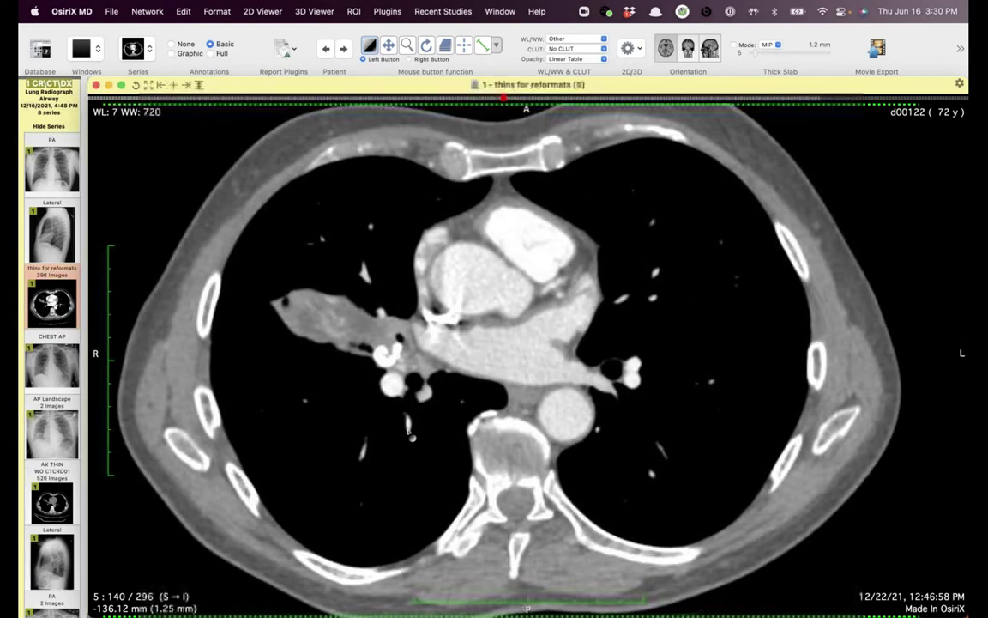
Review axial slices 139–142/296 through the right hilar mass.
scroll(409, 435, "down", 3)
scroll(410, 435, "up", 8)
scroll(410, 434, "down", 3)
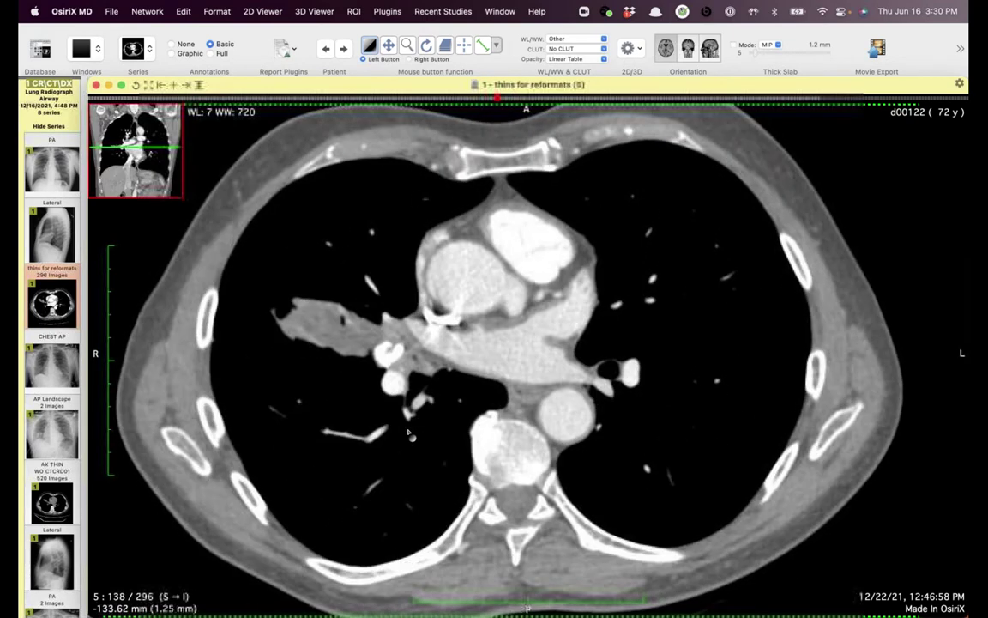
scroll(420, 416, "down", 3)
scroll(419, 416, "up", 2)
scroll(420, 407, "down", 3)
scroll(420, 399, "up", 2)
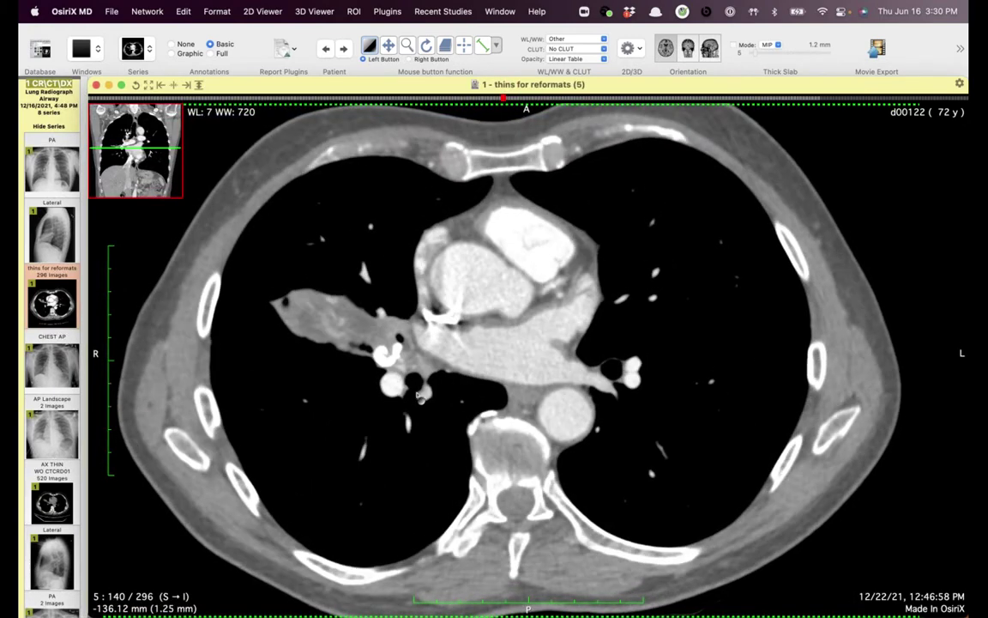
scroll(415, 386, "up", 3)
scroll(406, 365, "down", 1)
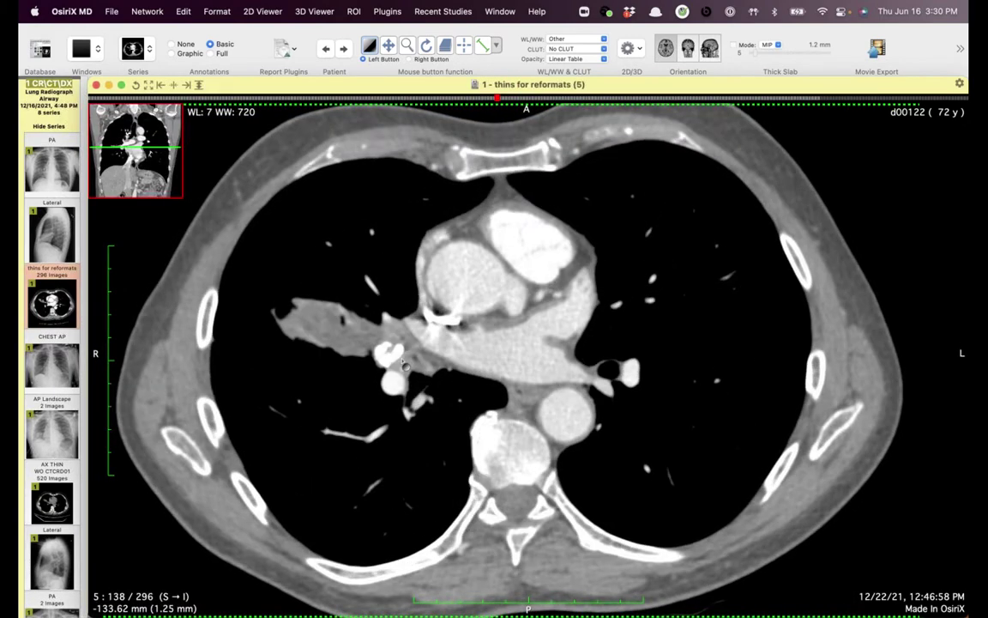
scroll(441, 416, "down", 2)
scroll(434, 403, "up", 1)
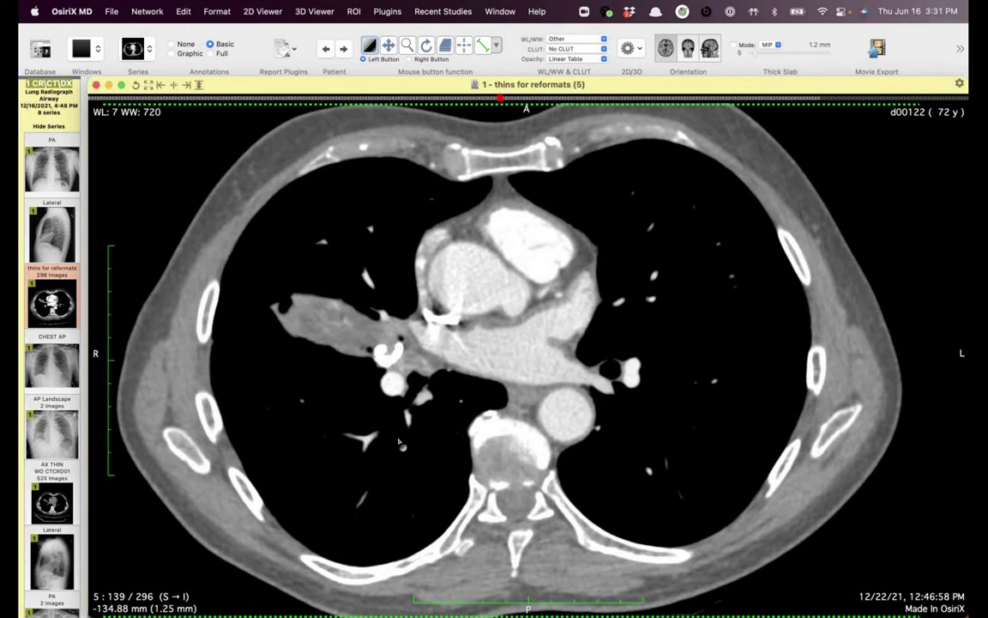
scroll(401, 437, "down", 3)
scroll(407, 432, "up", 1)
scroll(409, 430, "up", 2)
scroll(409, 382, "down", 1)
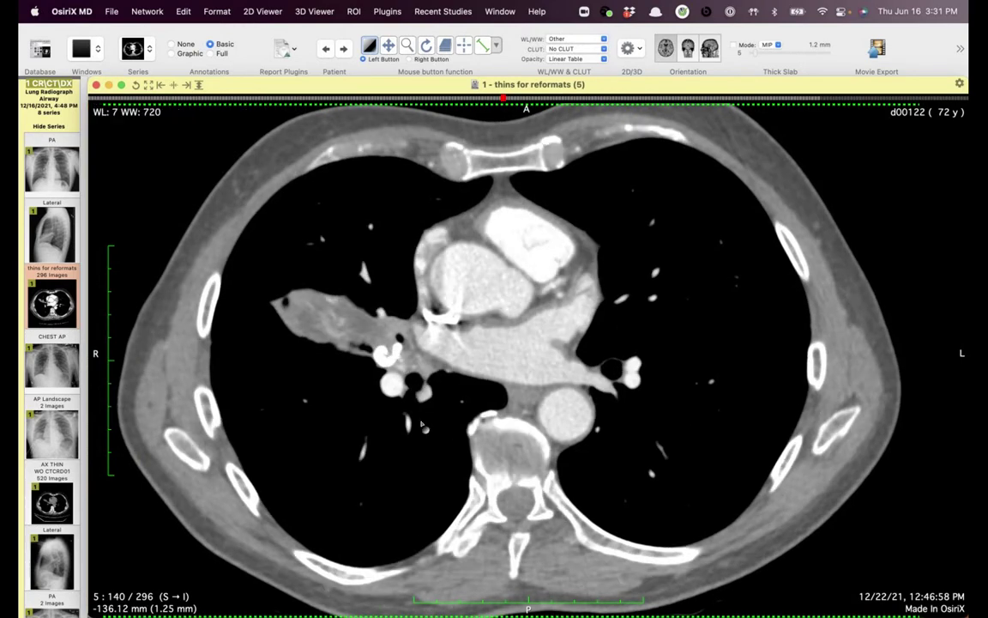
scroll(416, 403, "up", 1)
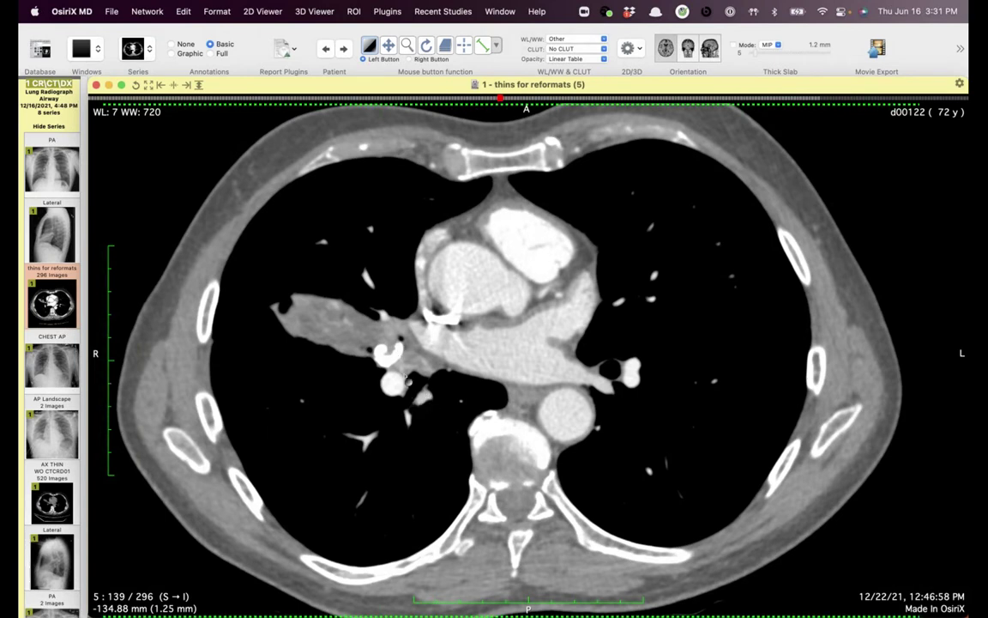
scroll(407, 378, "down", 1)
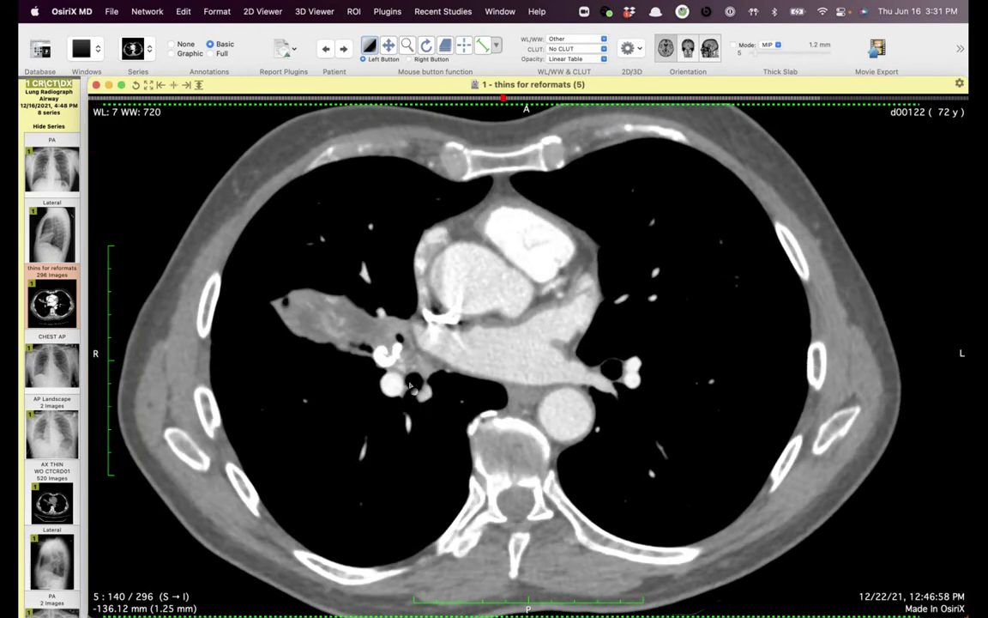
scroll(425, 314, "up", 3)
Settle on slice 139/296, then close the CT viewer to return to the study list.
scroll(463, 343, "down", 2)
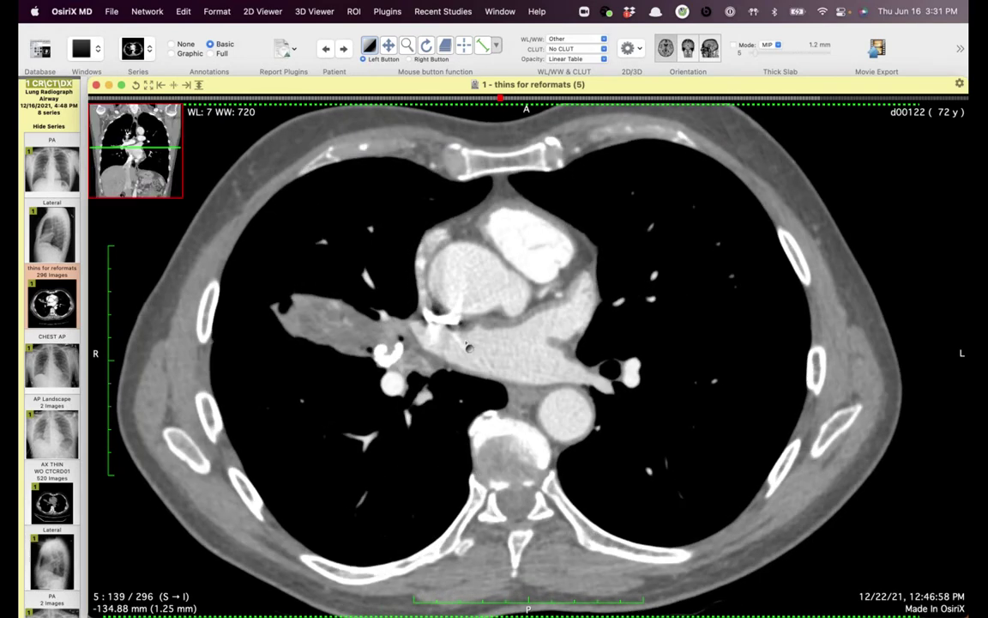
scroll(429, 412, "down", 1)
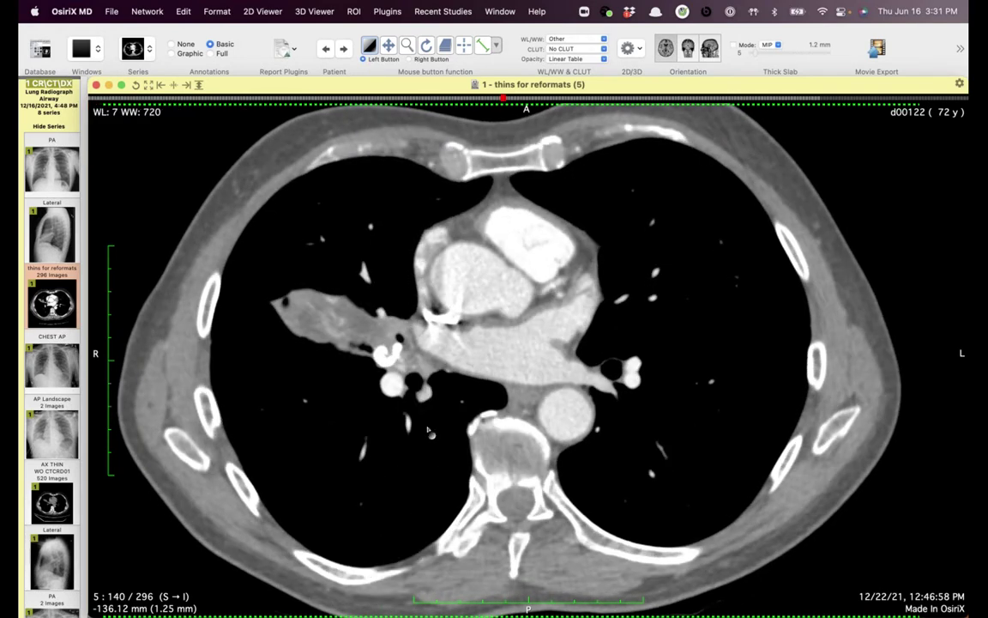
scroll(429, 431, "down", 2)
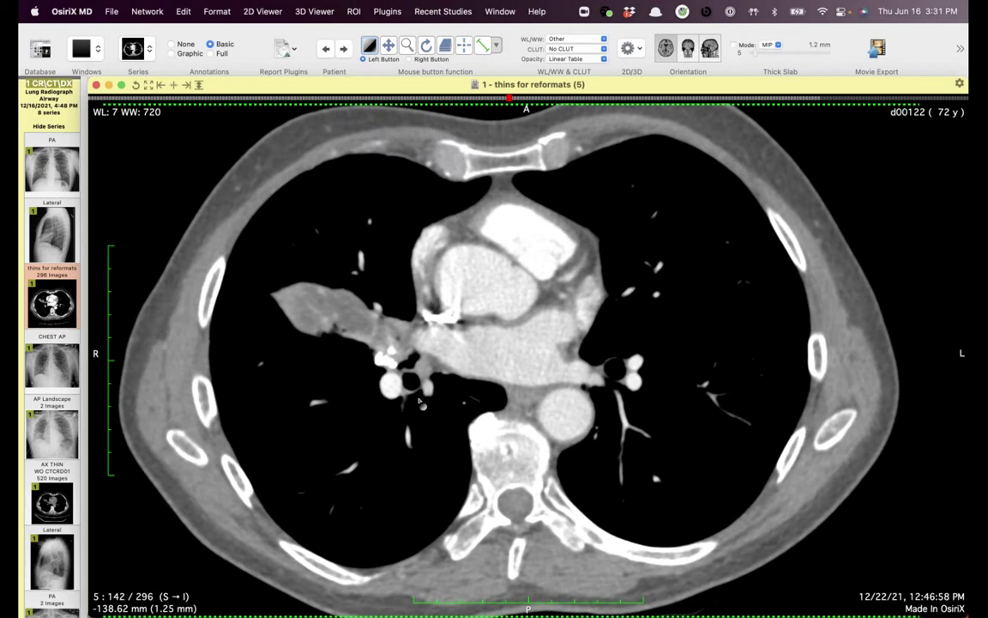
scroll(407, 382, "up", 1)
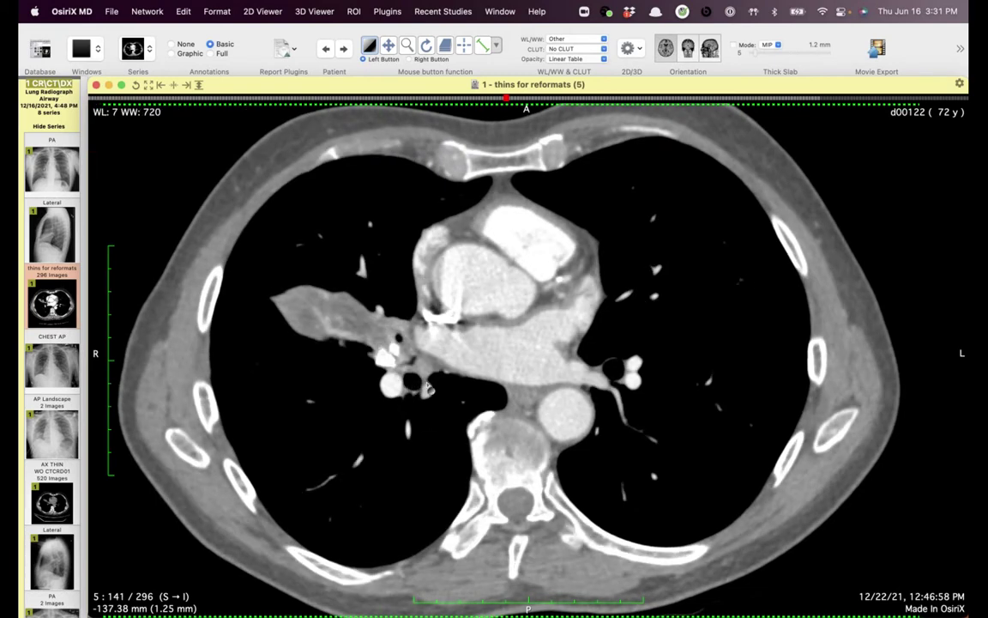
scroll(428, 388, "up", 1)
scroll(438, 420, "up", 1)
scroll(448, 452, "down", 1)
scroll(424, 455, "down", 1)
scroll(416, 439, "up", 1)
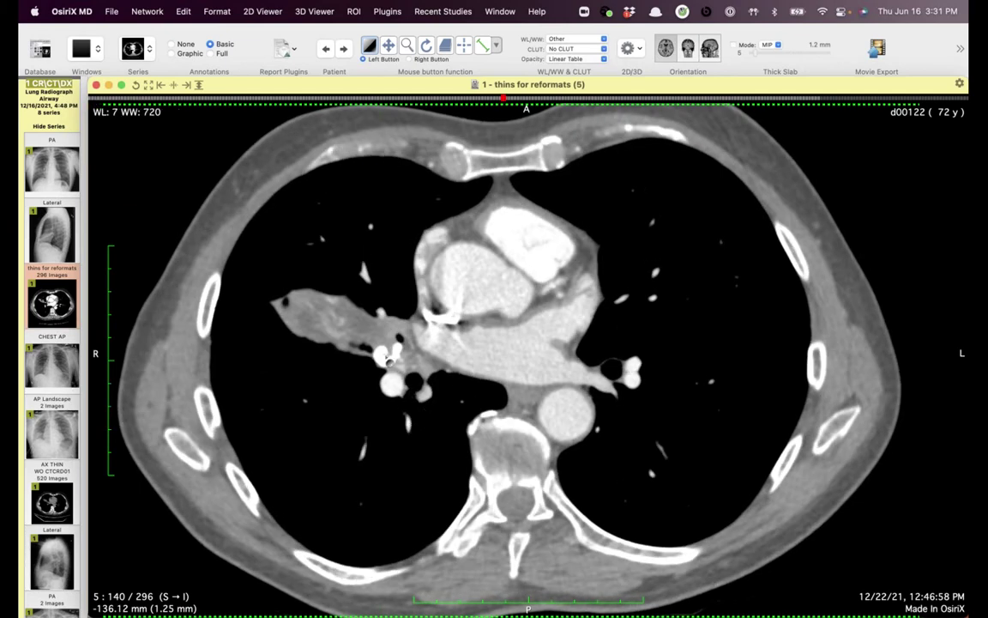
scroll(410, 410, "up", 1)
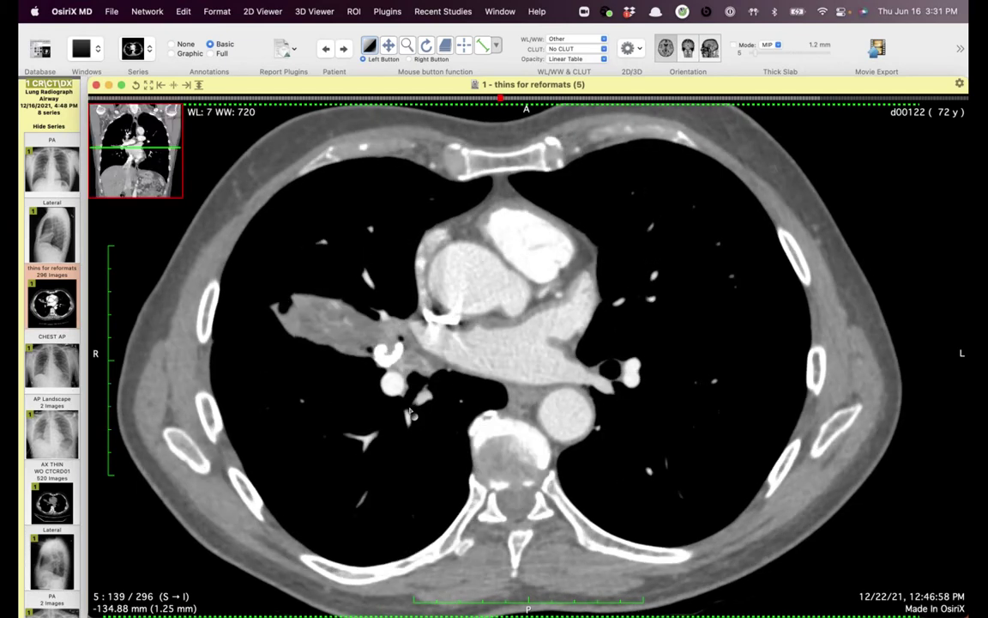
scroll(413, 403, "down", 2)
scroll(418, 393, "up", 2)
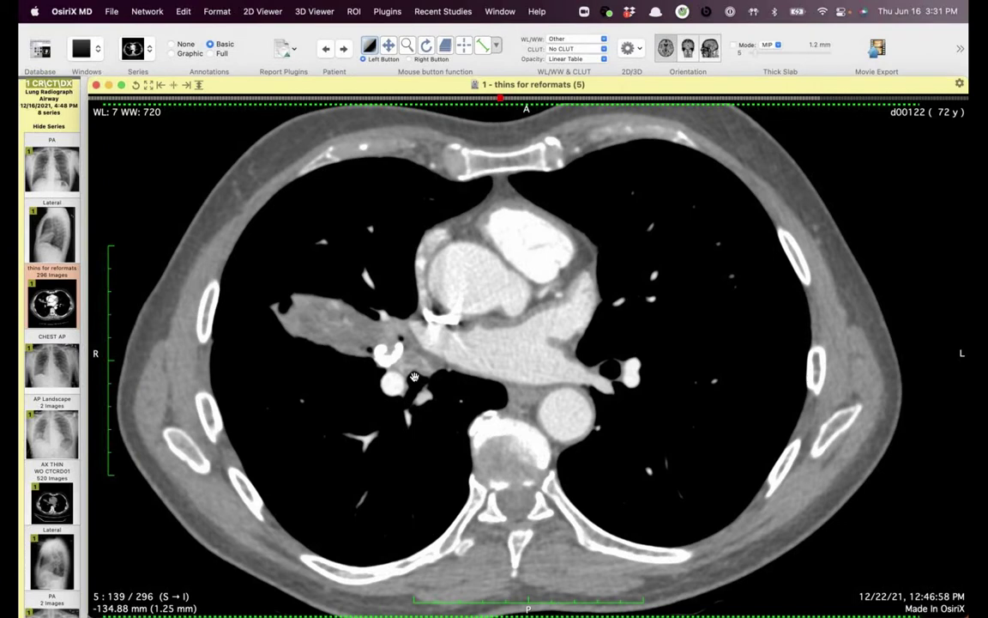
key("super+w")
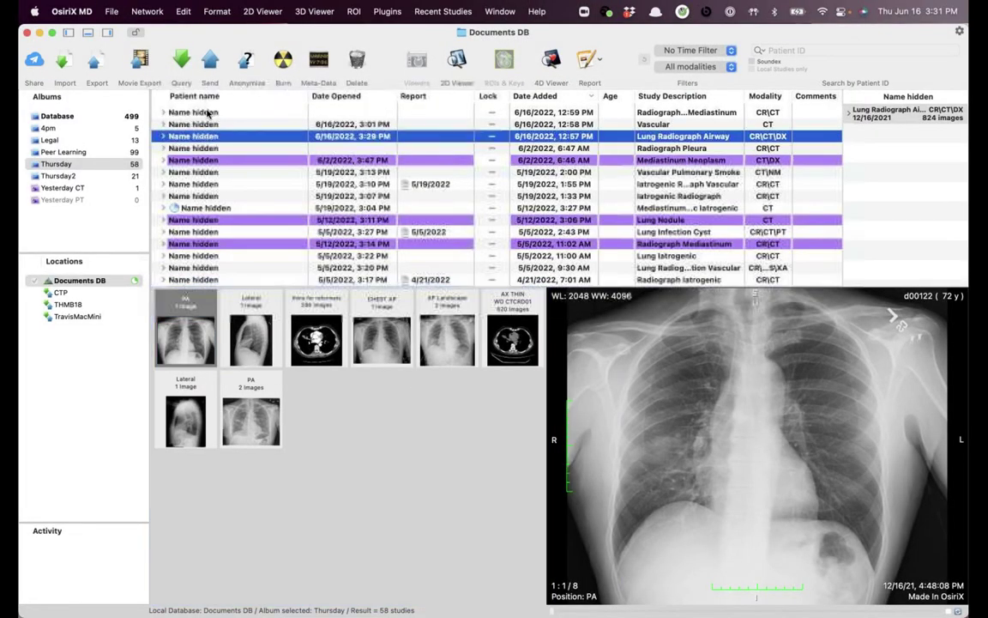
Open the mediastinal neoplasm patient's PA radiograph and tile a later PA film beside it.
left_click(207, 113)
double_click(315, 339)
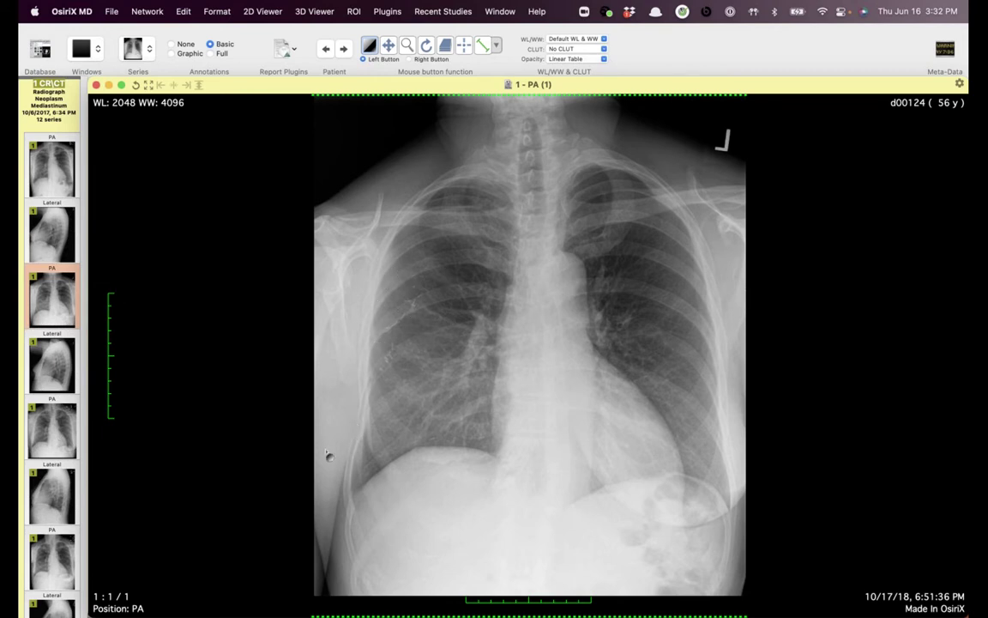
left_click(47, 440)
Magnify both the left and right PA radiographs.
left_click_drag(400, 397, 469, 430)
key("m")
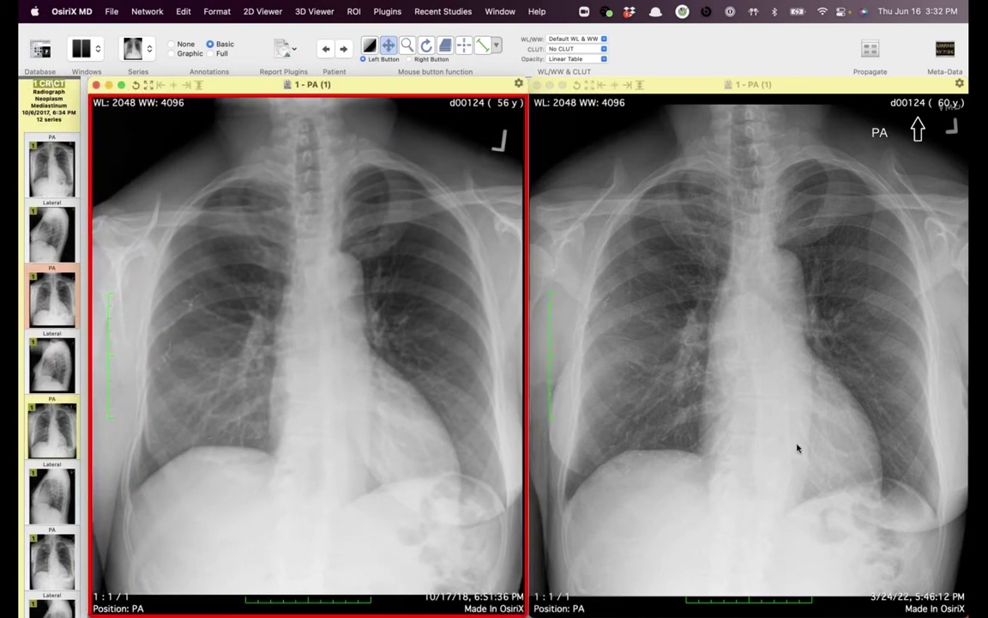
key("z")
left_click_drag(735, 469, 728, 447)
left_click_drag(347, 482, 347, 464)
Raise the radiographs' contrast, then load the 10/17/18 and 3/24/22 Lateral views into both viewers.
mouse_move(400, 563)
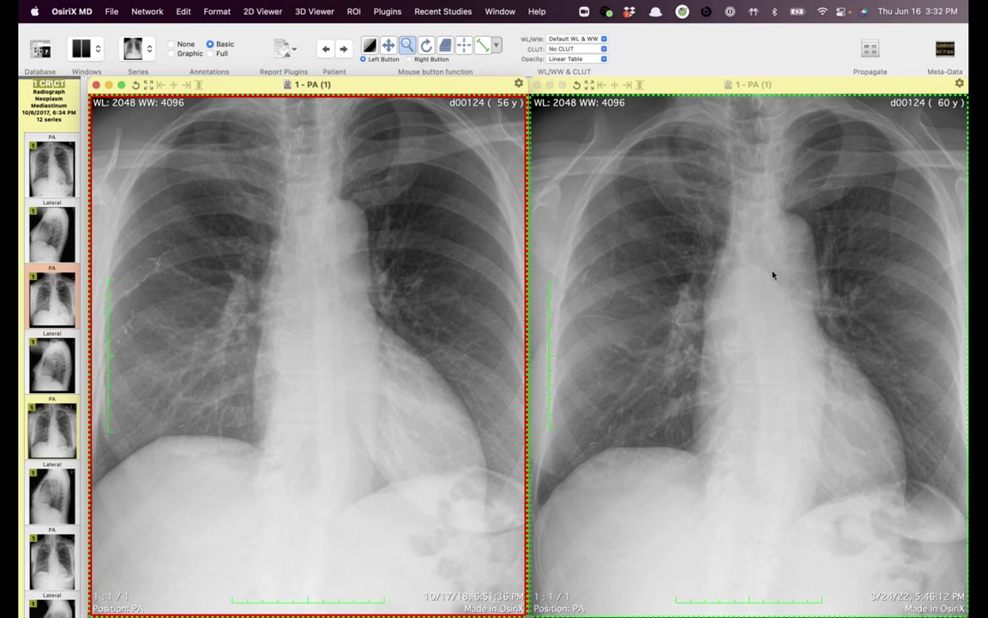
left_click(763, 300)
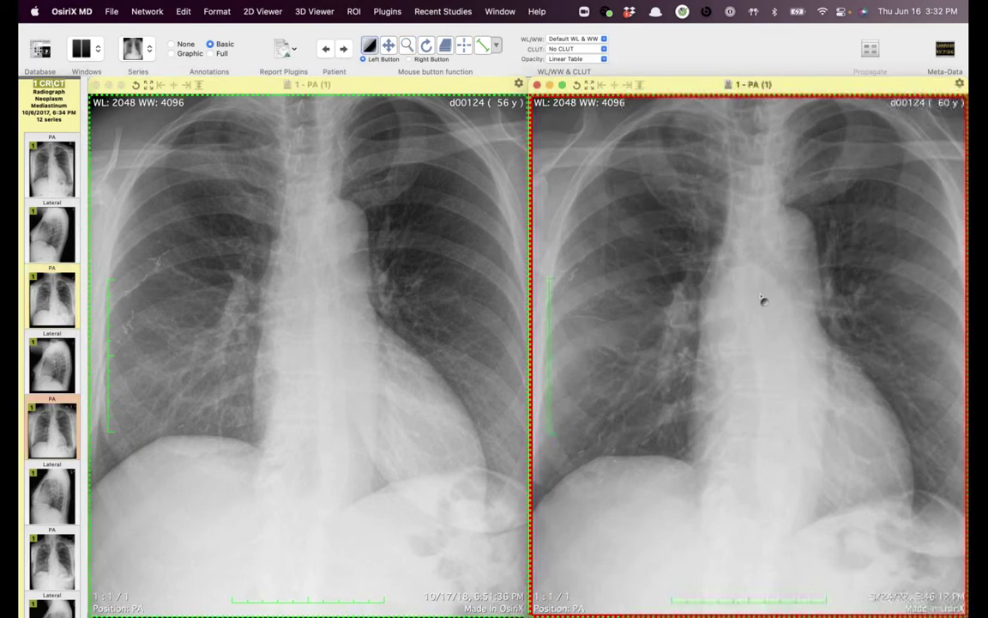
left_click_drag(763, 300, 582, 289)
left_click_drag(390, 302, 379, 309)
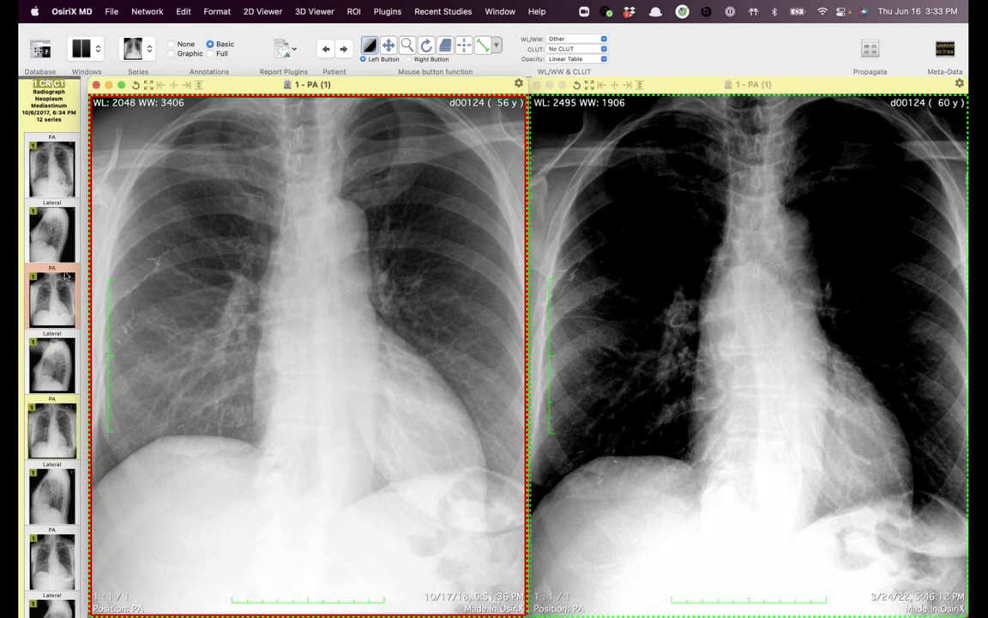
left_click_drag(49, 378, 355, 380)
left_click_drag(49, 498, 776, 343)
Center the right lateral film on the spine and magnify the left lateral film.
key("m")
scroll(750, 344, "up", 5)
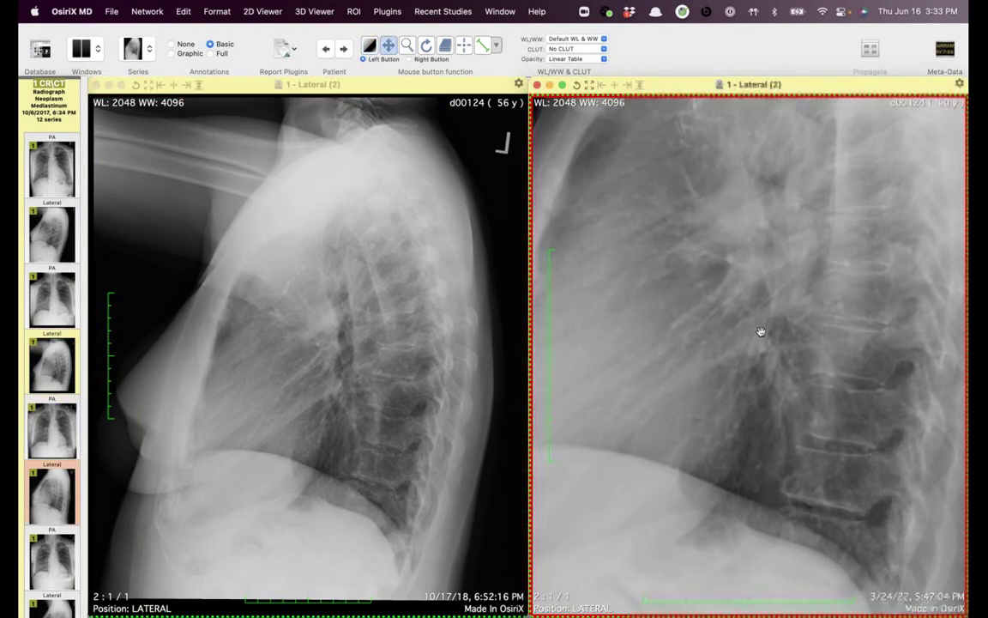
left_click_drag(763, 293, 745, 364)
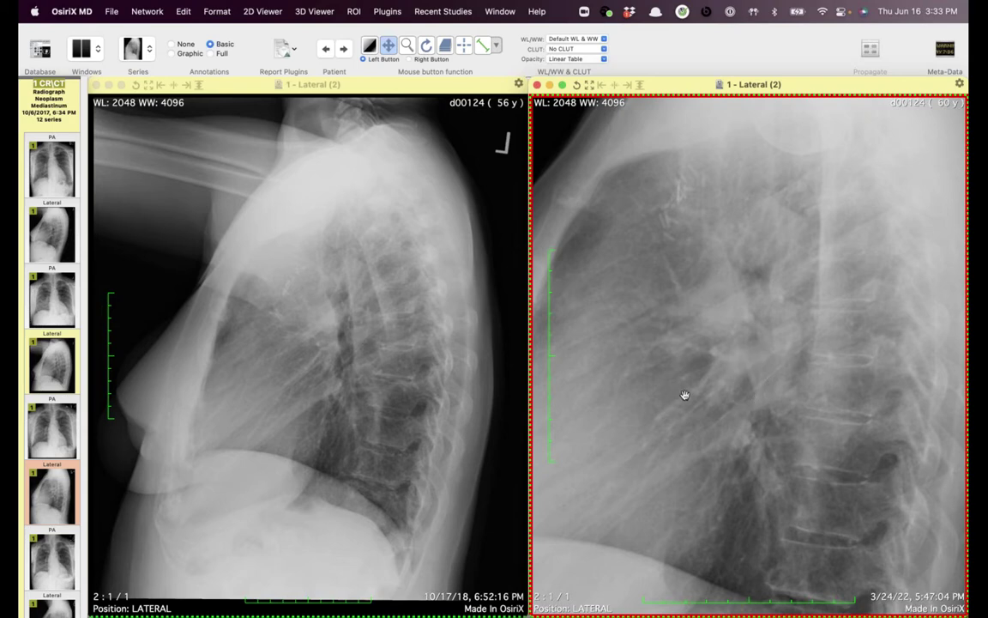
key("z")
left_click_drag(377, 377, 413, 293)
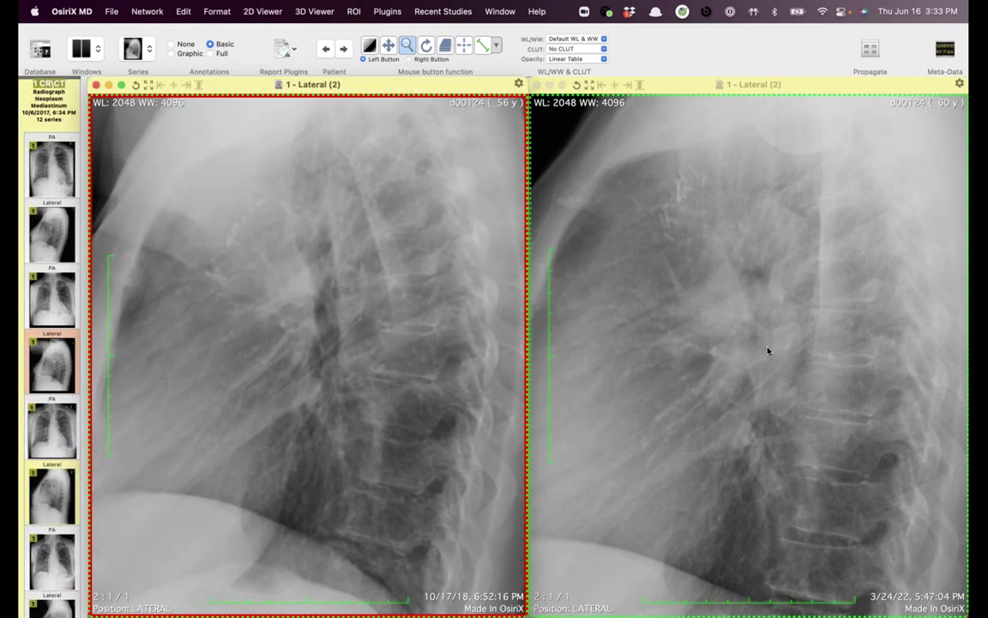
Put the 5/21/22 and 3/24/22 PA radiographs into the left and right viewers.
scroll(40, 525, "down", 5)
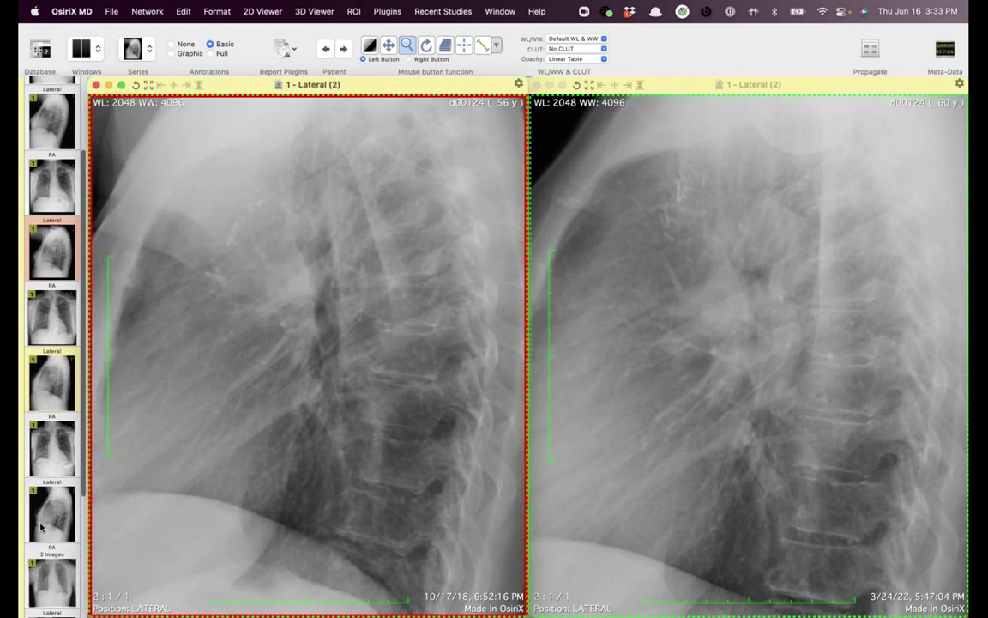
left_click_drag(48, 429, 274, 292)
left_click_drag(55, 283, 727, 383)
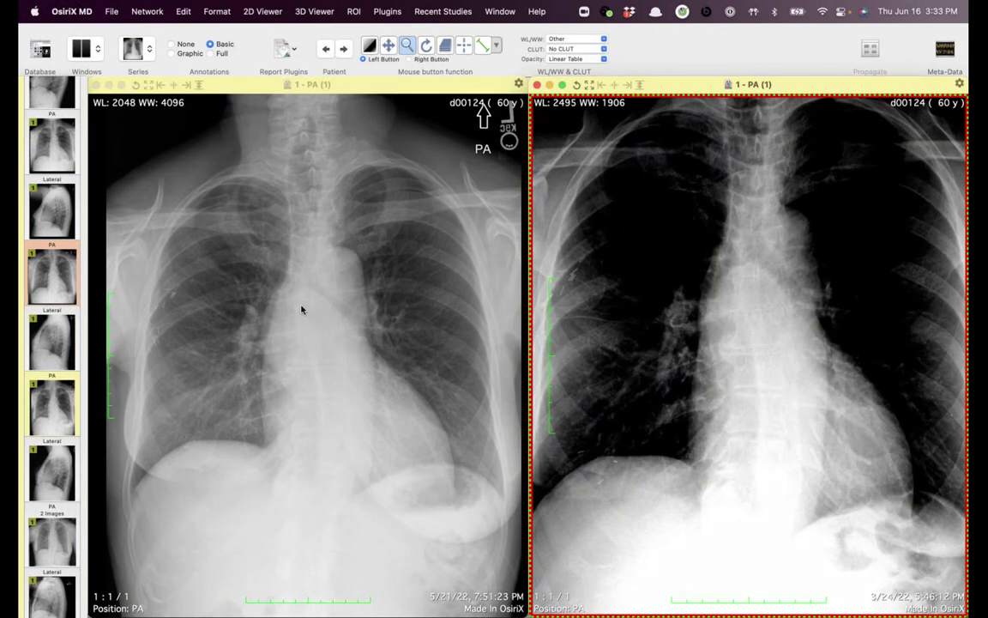
Magnify the left PA radiograph, then load the newer Lateral view into the left viewer.
left_click(305, 377)
left_click_drag(309, 370, 308, 346)
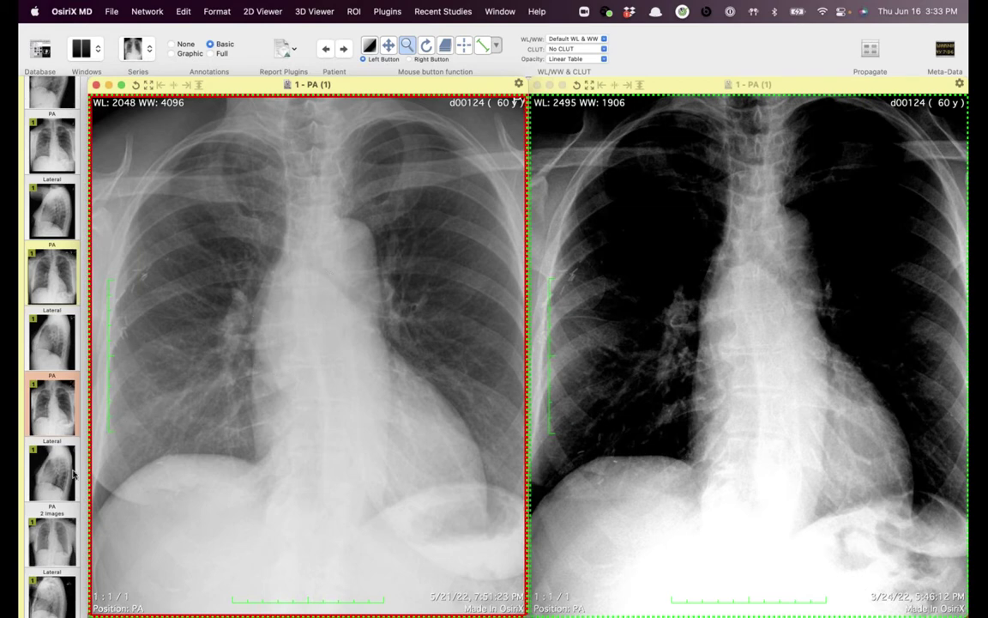
scroll(42, 488, "down", 2)
left_click_drag(51, 421, 374, 369)
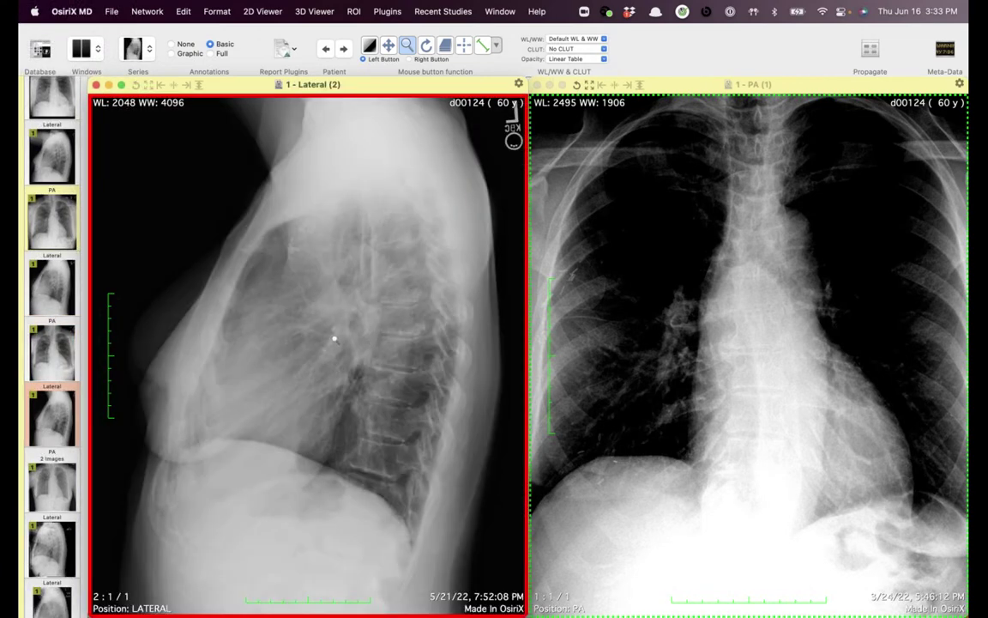
Load and magnify the 6/5/22 PA film, then load the 514-image AX THIN ARTERIAL CT on the left.
scroll(51, 535, "down", 3)
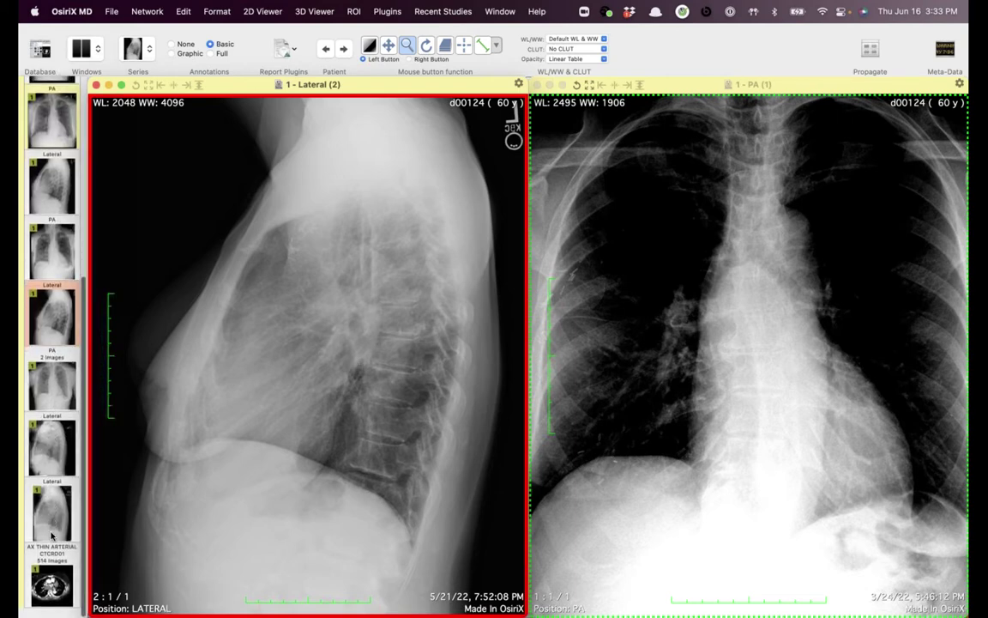
left_click_drag(43, 402, 294, 345)
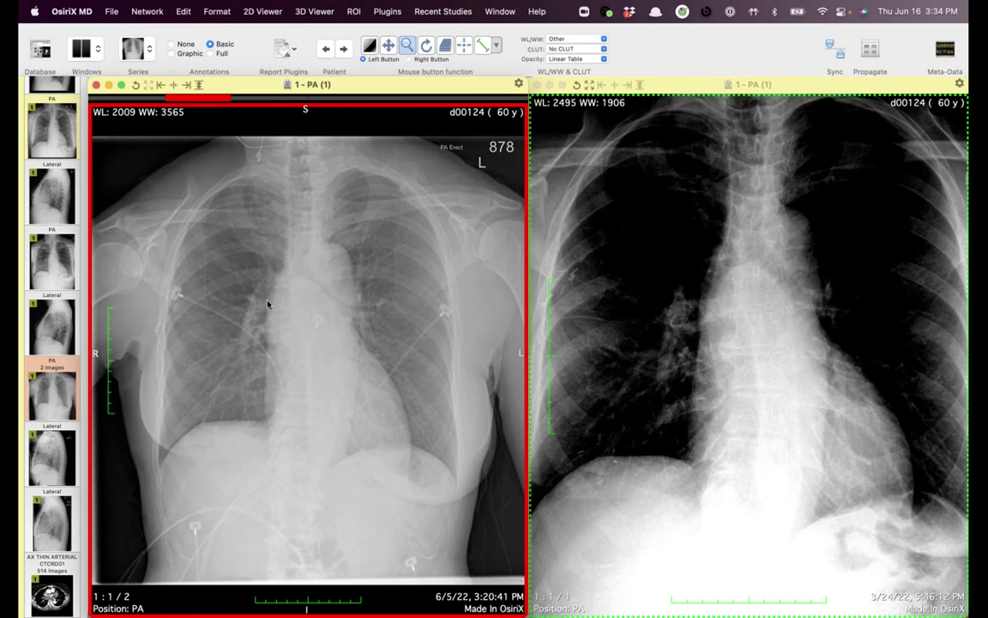
left_click_drag(310, 310, 321, 248)
scroll(344, 278, "down", 1)
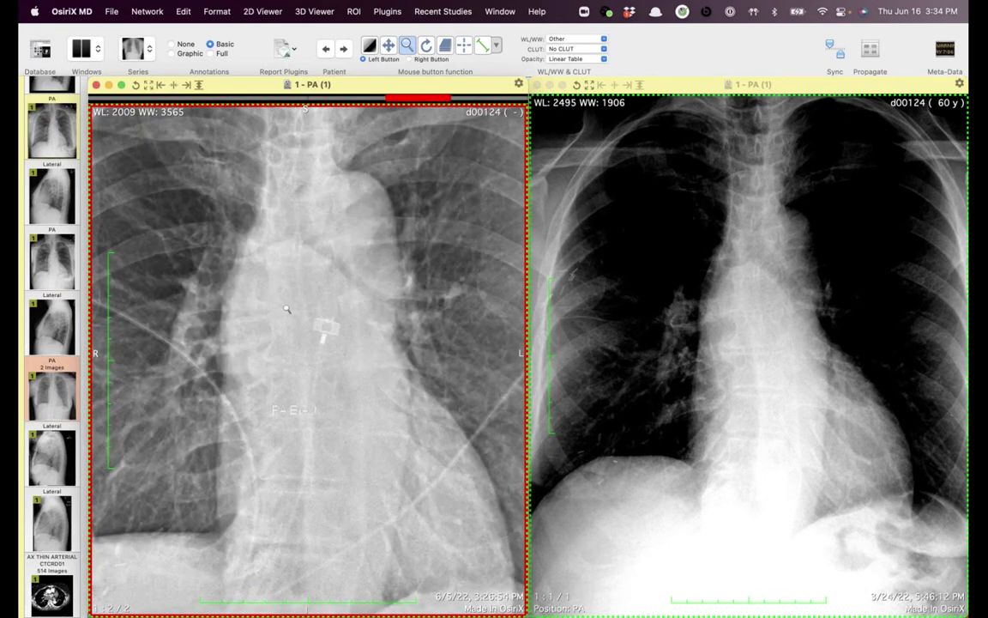
left_click_drag(51, 592, 309, 360)
Close the right radiograph so the arterial CT fills the screen, and page through its axial slices.
scroll(463, 388, "down", 10)
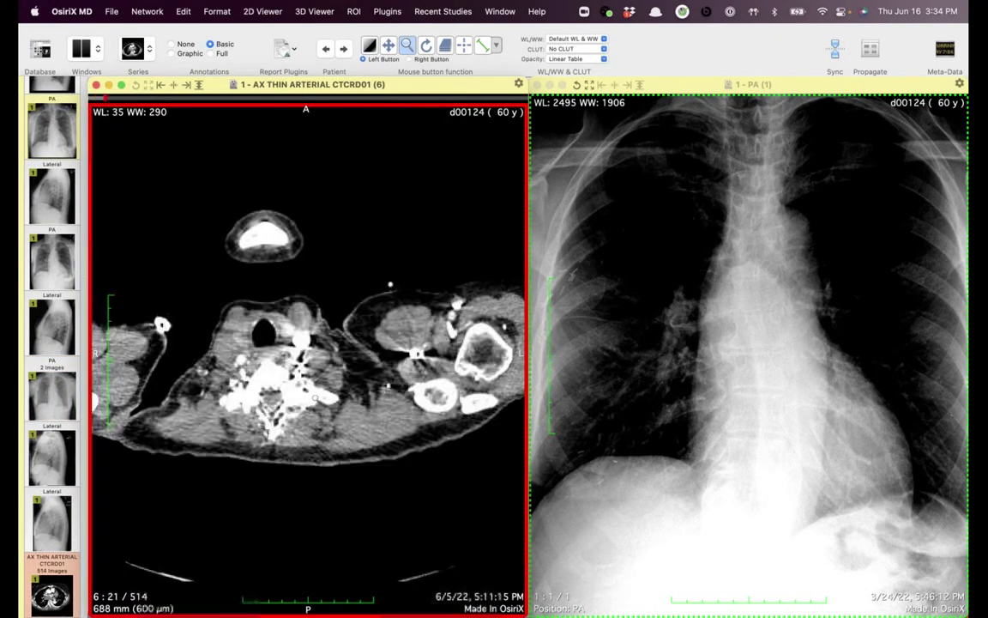
key("super+w")
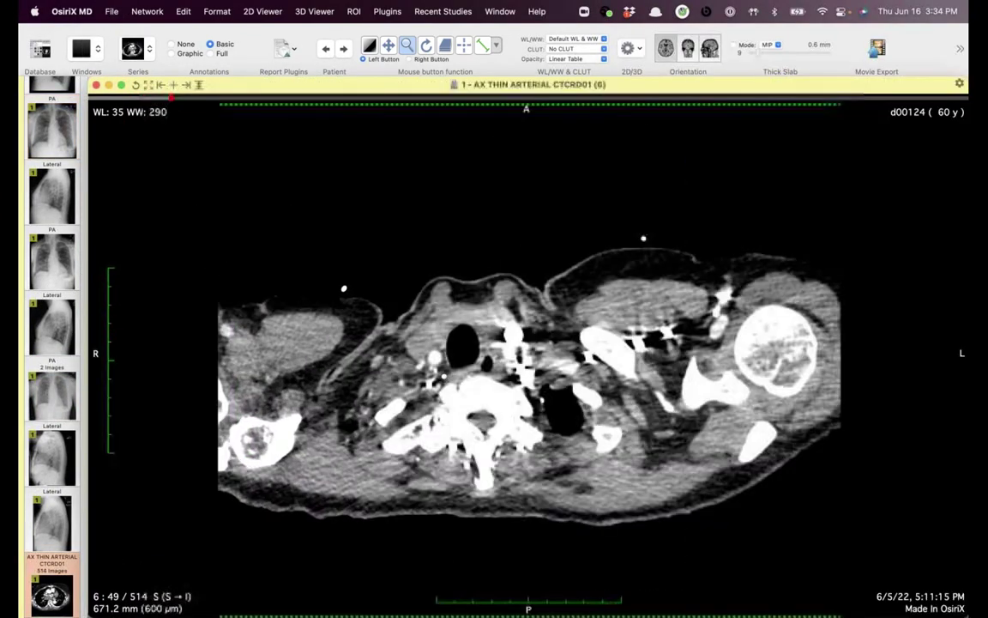
scroll(568, 370, "down", 15)
scroll(525, 378, "down", 8)
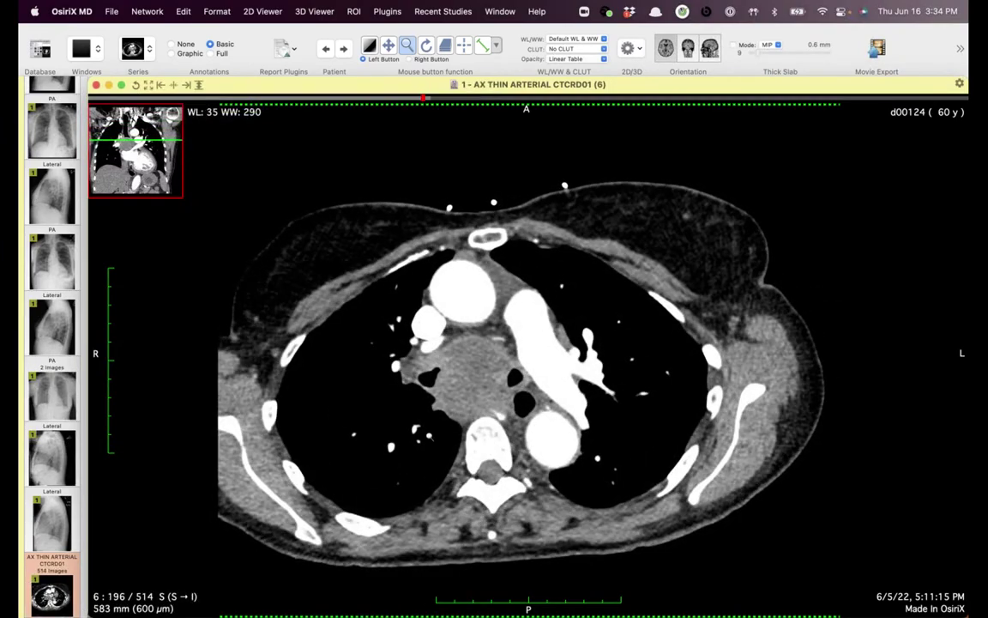
scroll(525, 378, "down", 3)
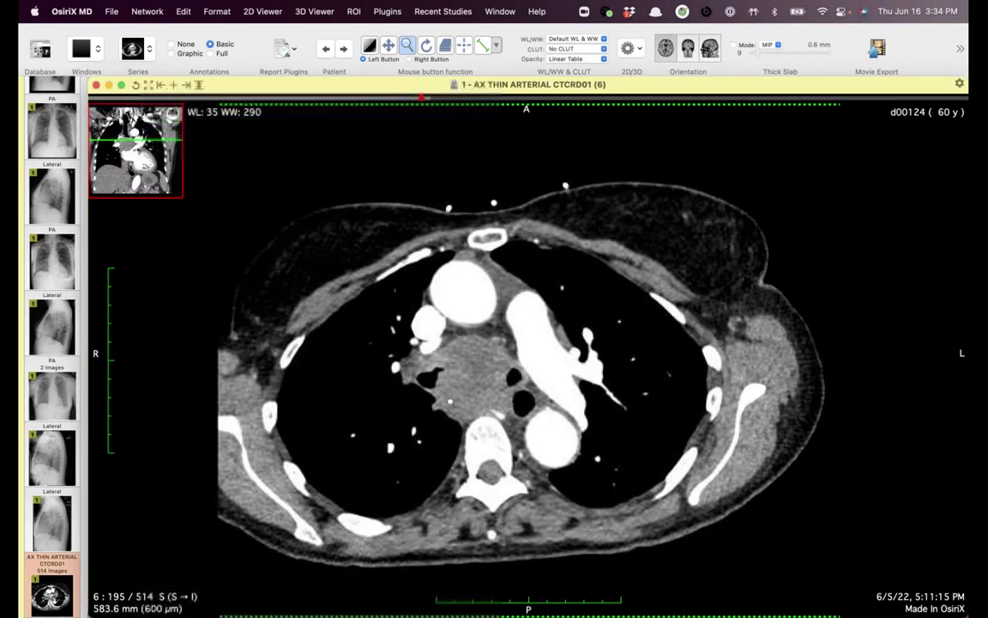
scroll(525, 377, "up", 9)
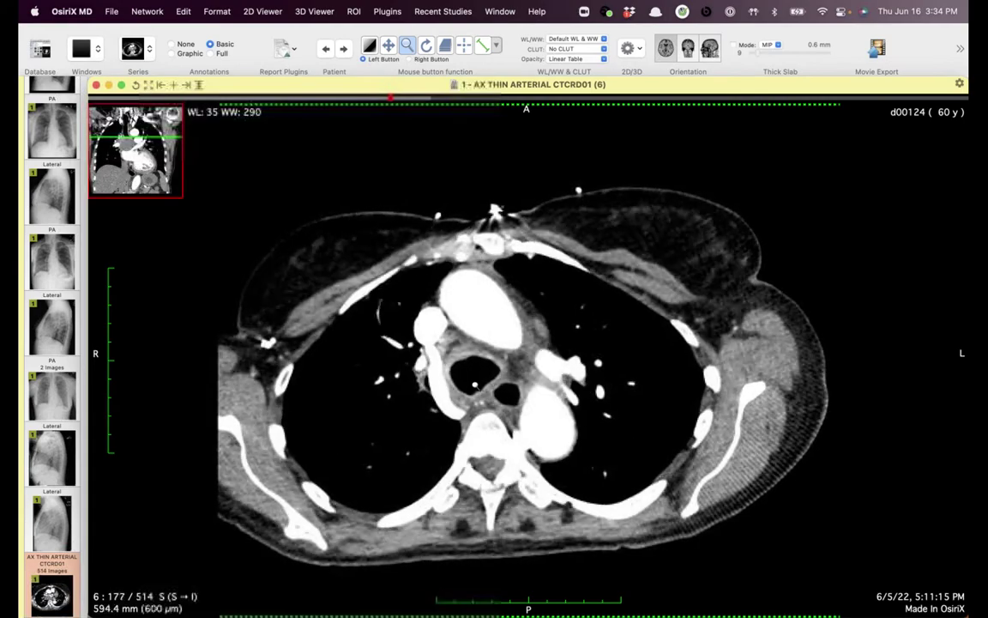
scroll(474, 384, "down", 6)
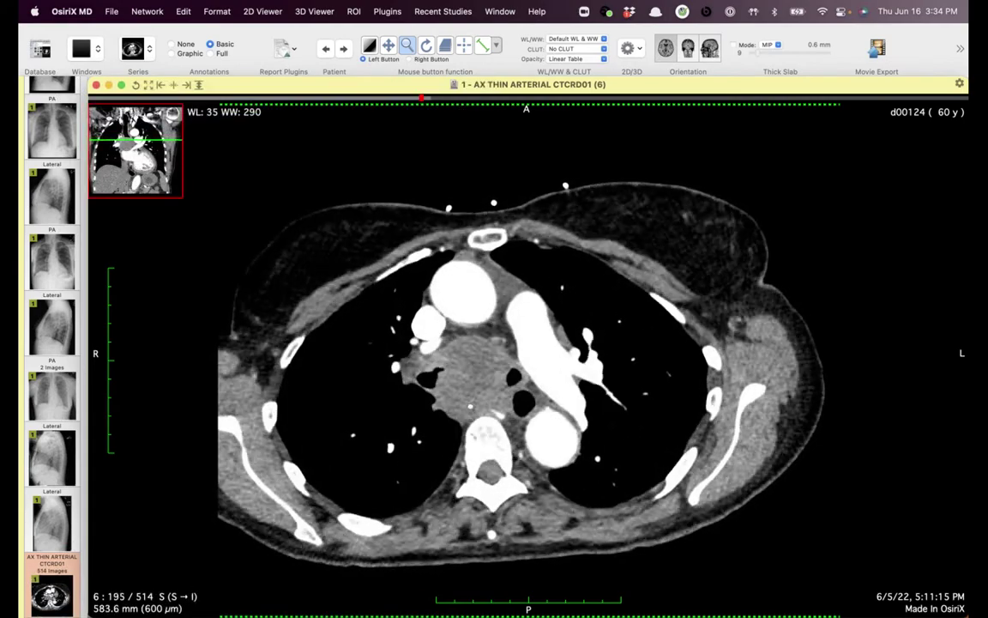
scroll(472, 421, "down", 10)
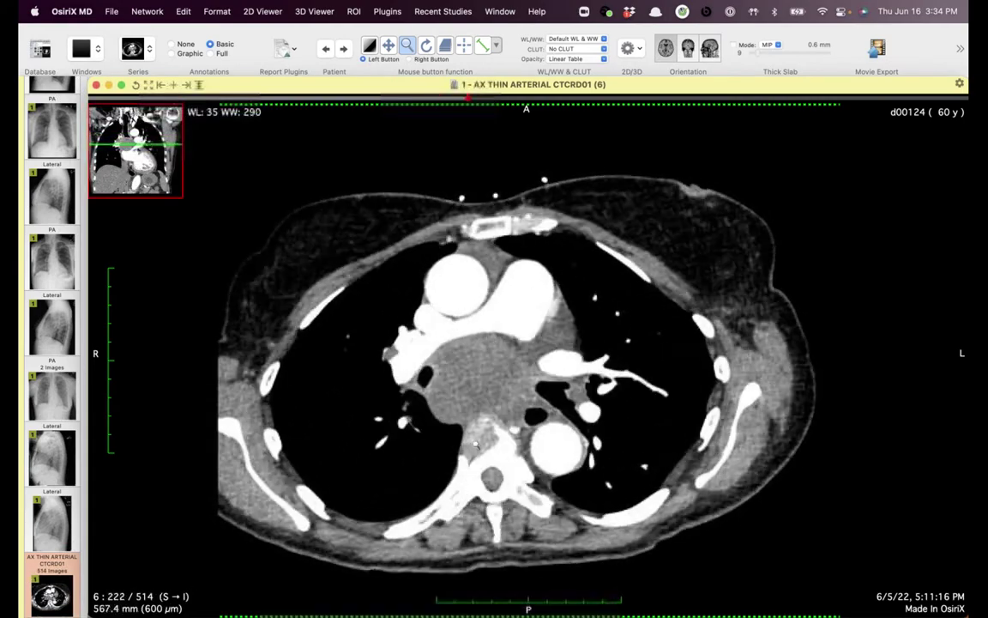
scroll(475, 444, "down", 7)
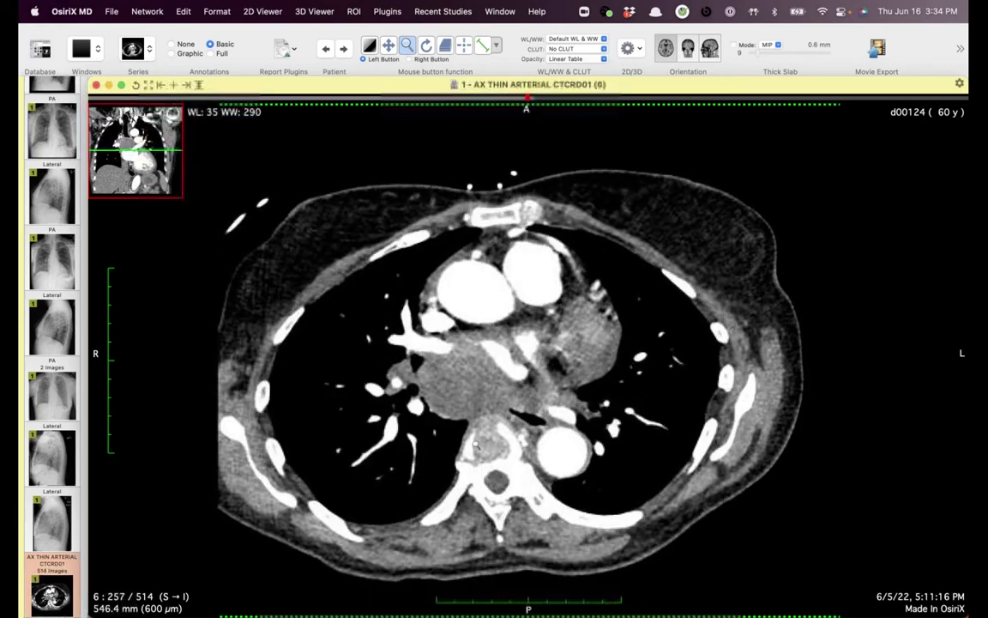
scroll(476, 445, "up", 8)
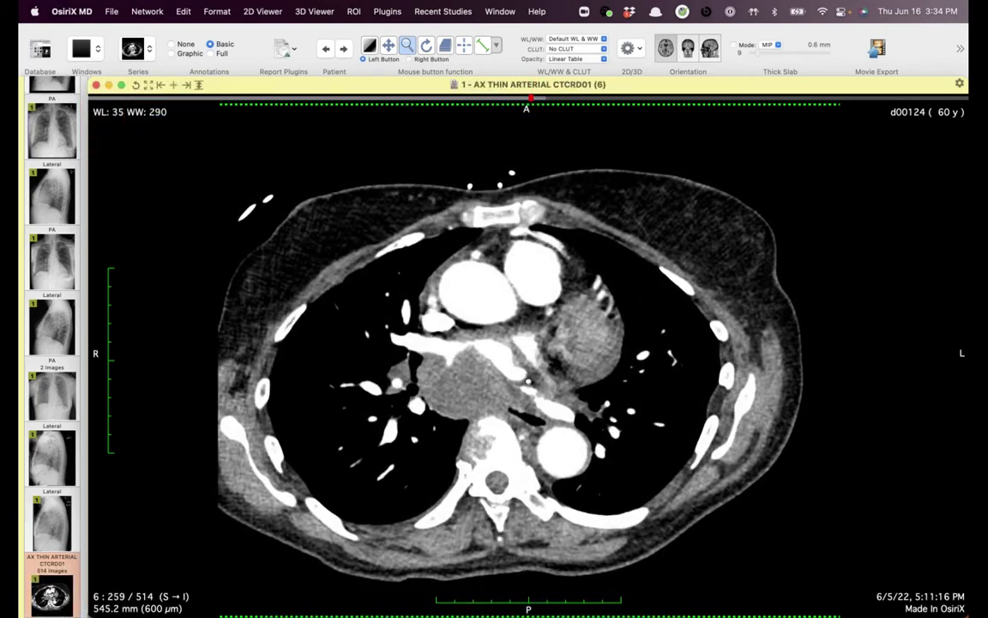
scroll(527, 405, "up", 12)
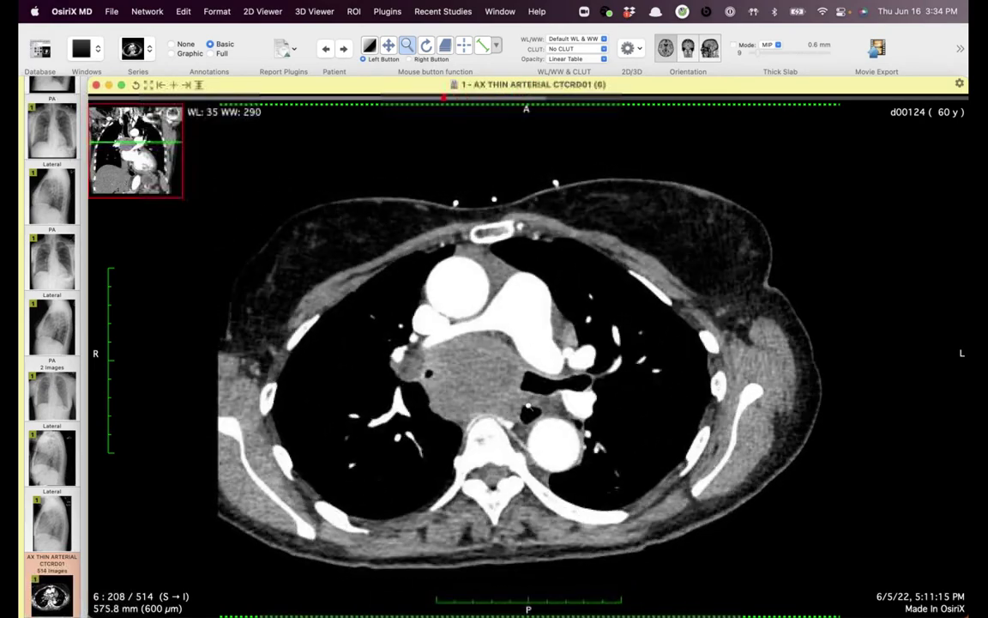
scroll(528, 405, "up", 2)
scroll(527, 405, "down", 3)
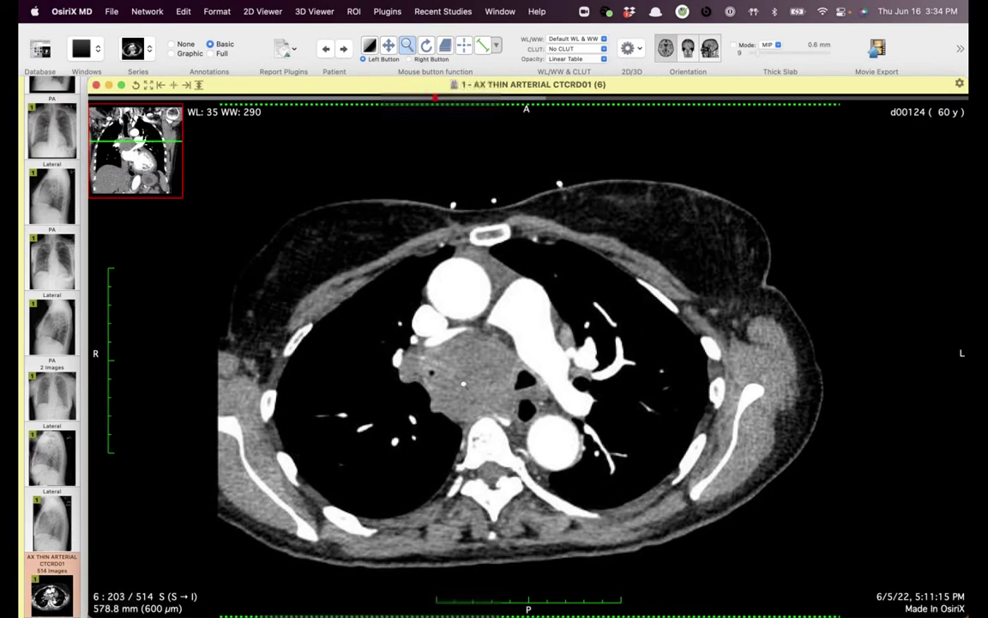
scroll(507, 442, "down", 8)
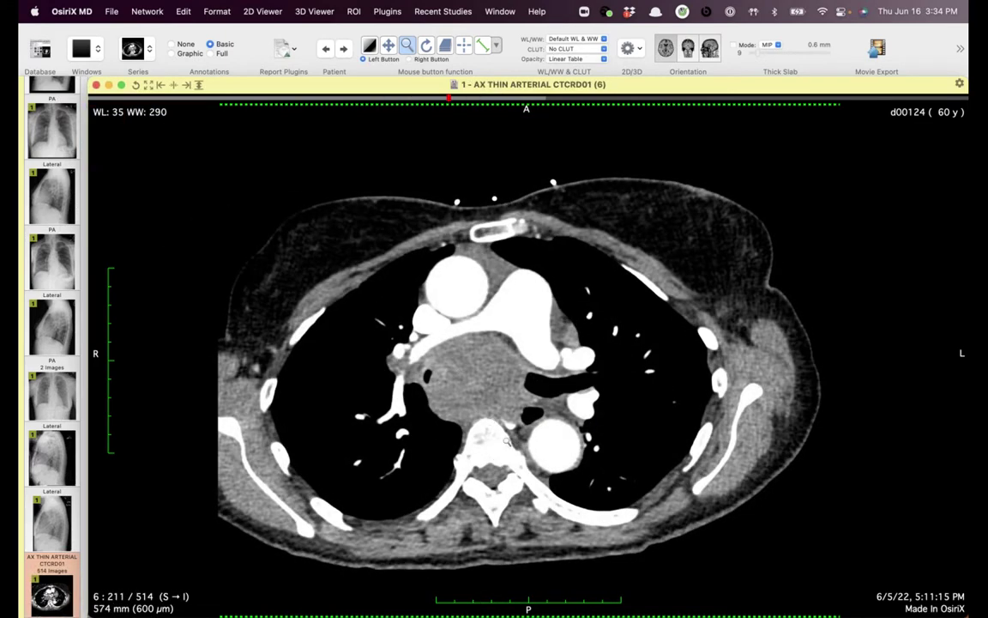
scroll(506, 441, "down", 3)
scroll(508, 440, "down", 20)
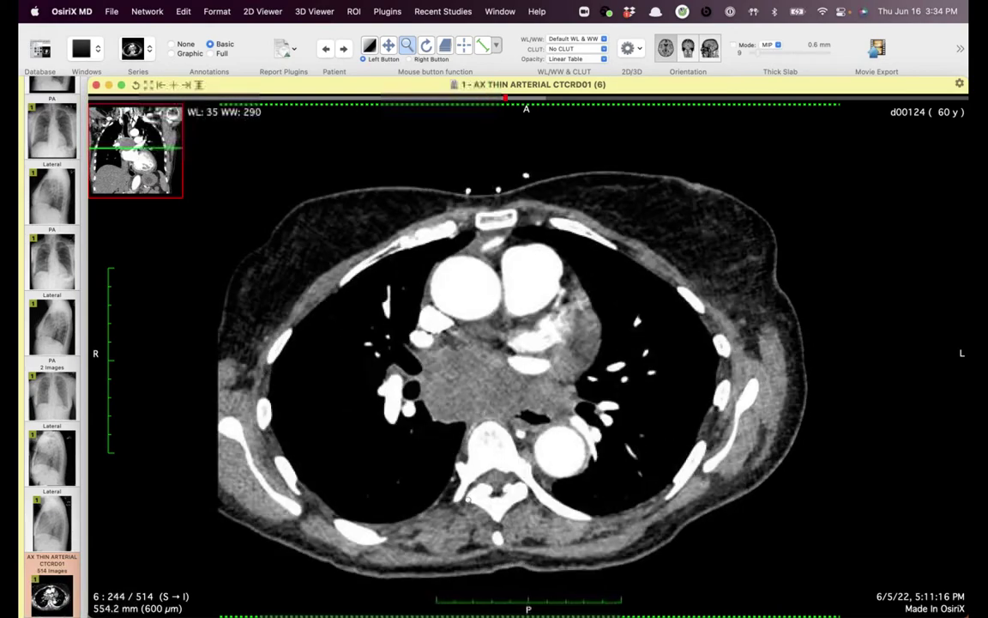
scroll(508, 440, "up", 20)
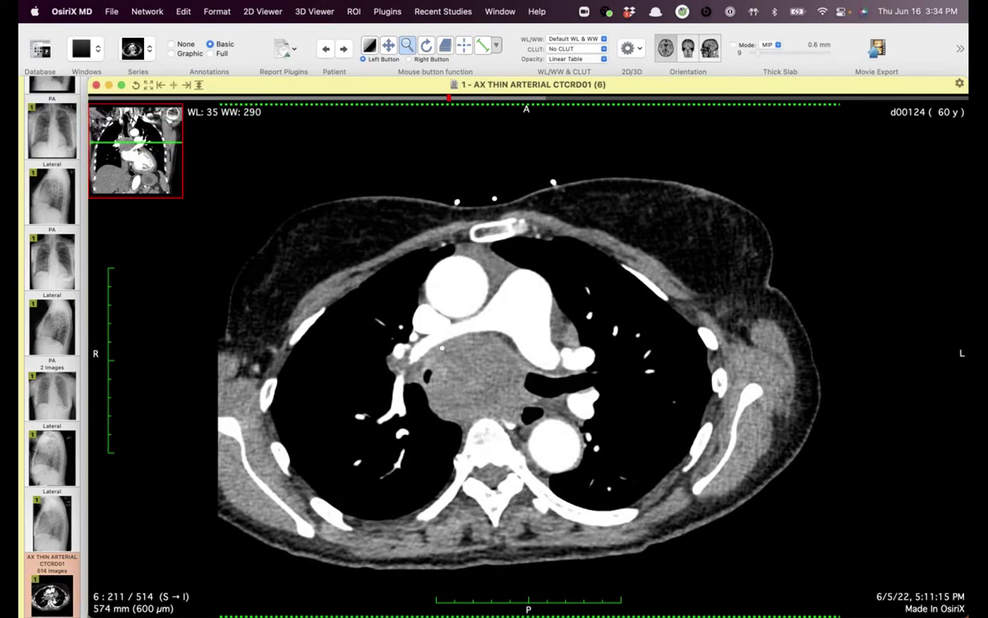
scroll(508, 440, "up", 15)
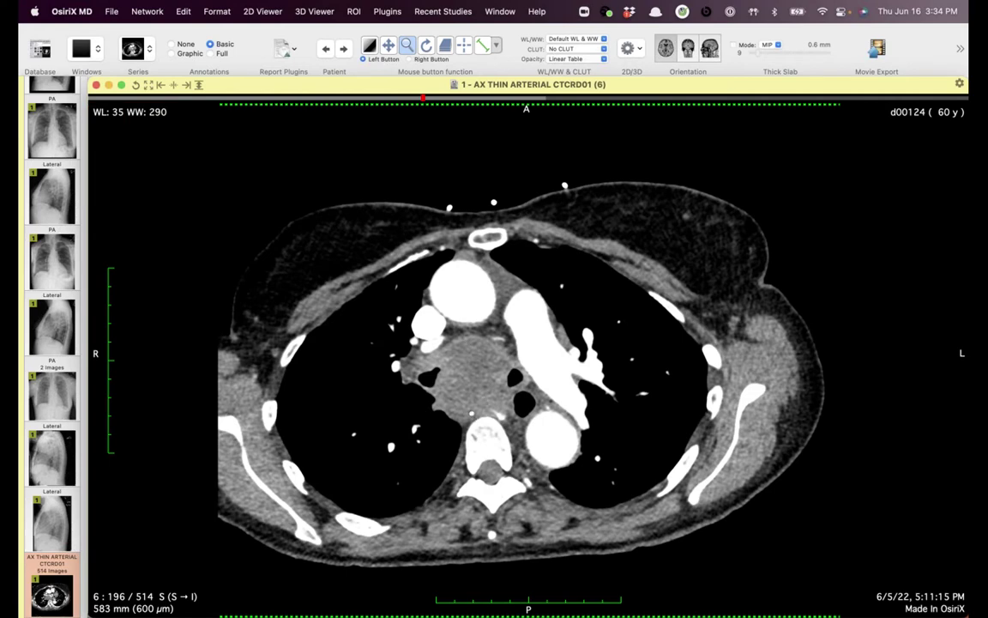
scroll(426, 376, "up", 18)
scroll(424, 343, "down", 4)
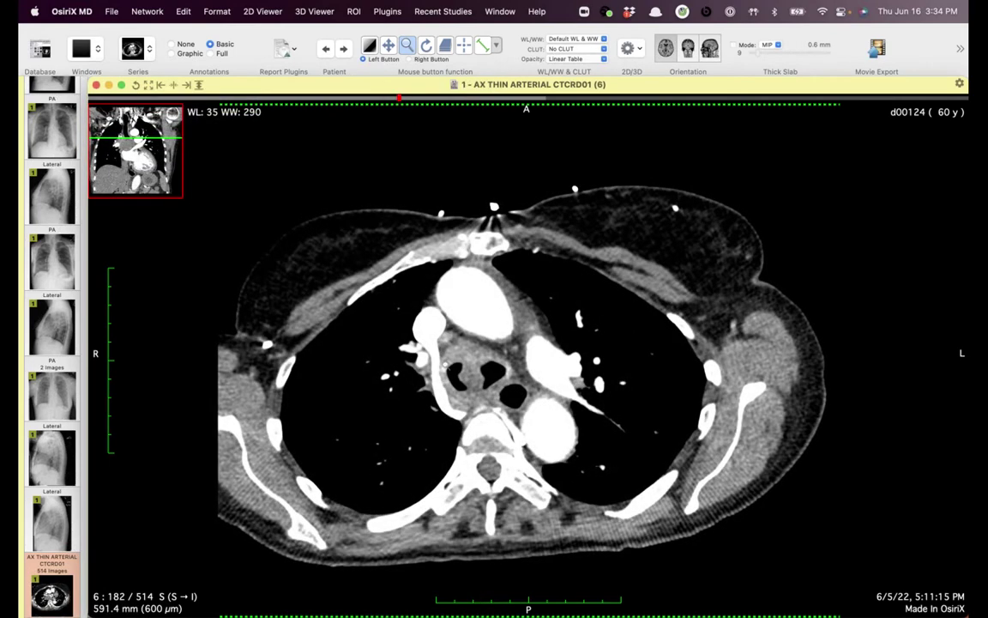
scroll(494, 361, "down", 5)
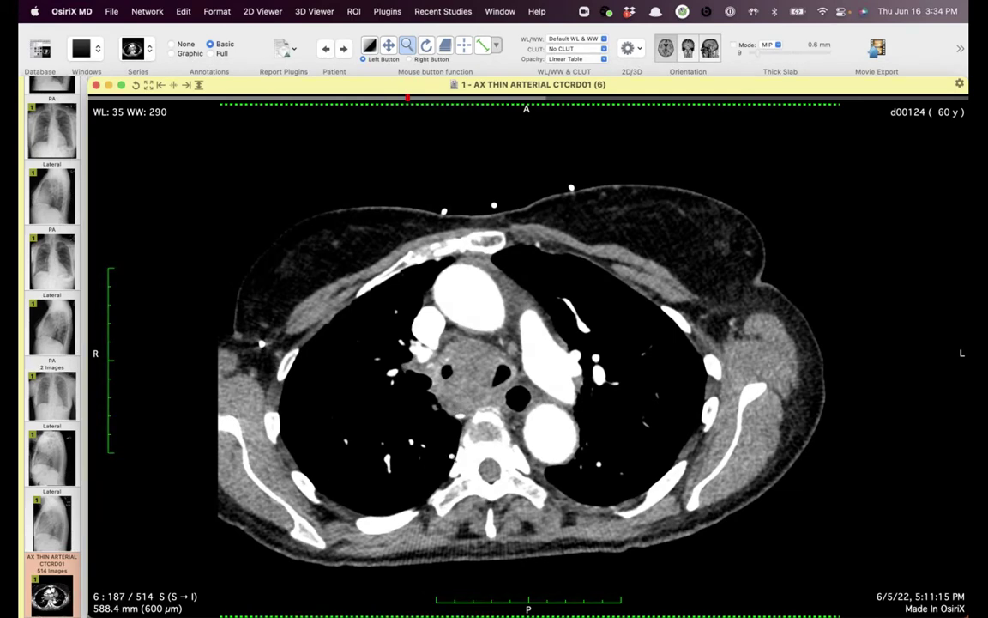
scroll(494, 360, "down", 5)
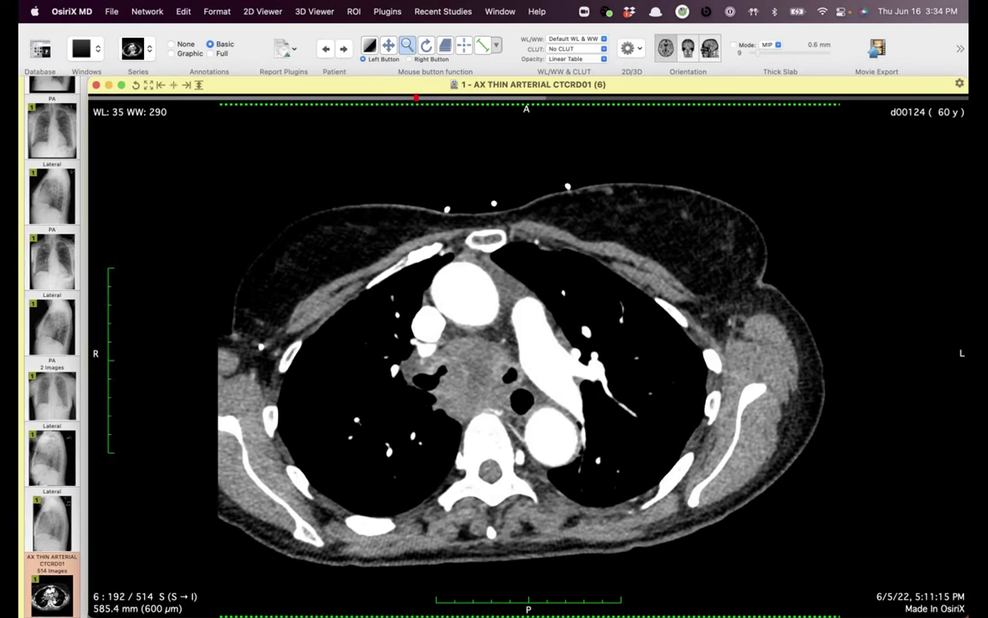
scroll(394, 388, "down", 15)
scroll(486, 449, "down", 5)
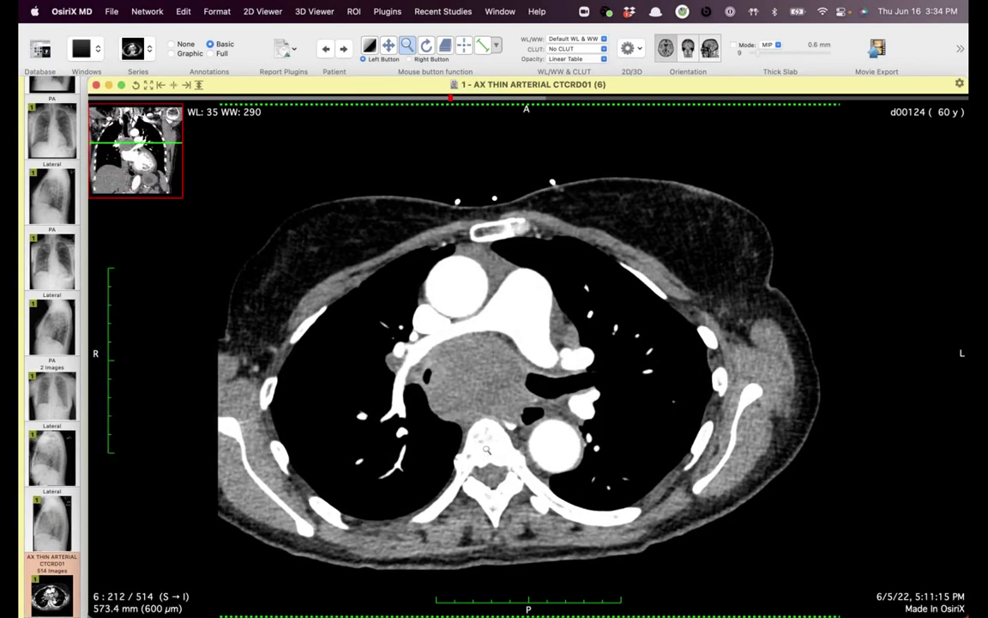
scroll(488, 449, "down", 20)
Window the arterial CT to WL 190 / WW 579 and scroll across the mediastinal mass.
key("w")
left_click_drag(433, 416, 526, 437)
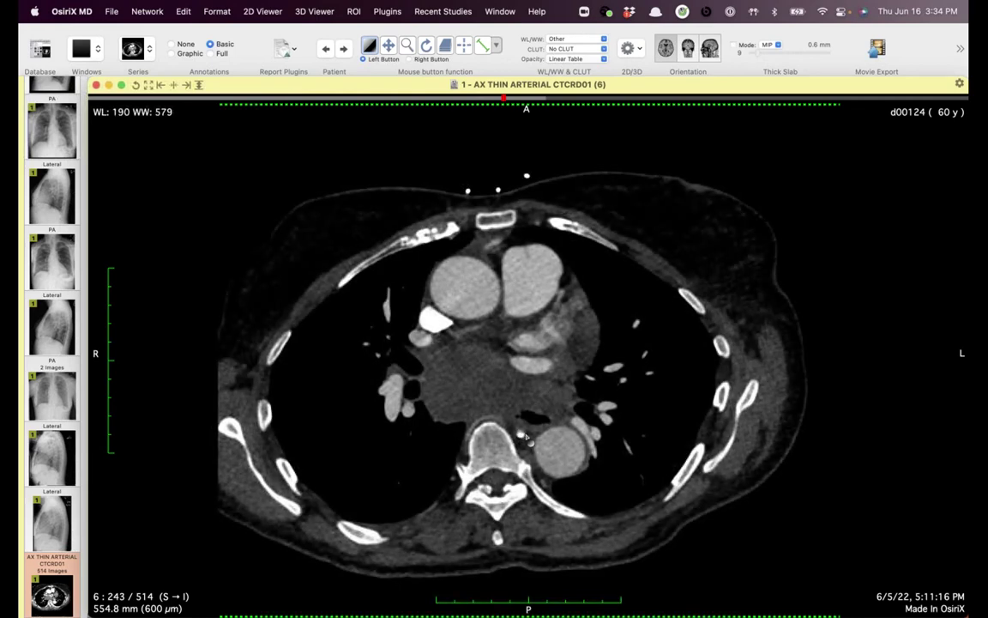
scroll(527, 437, "down", 16)
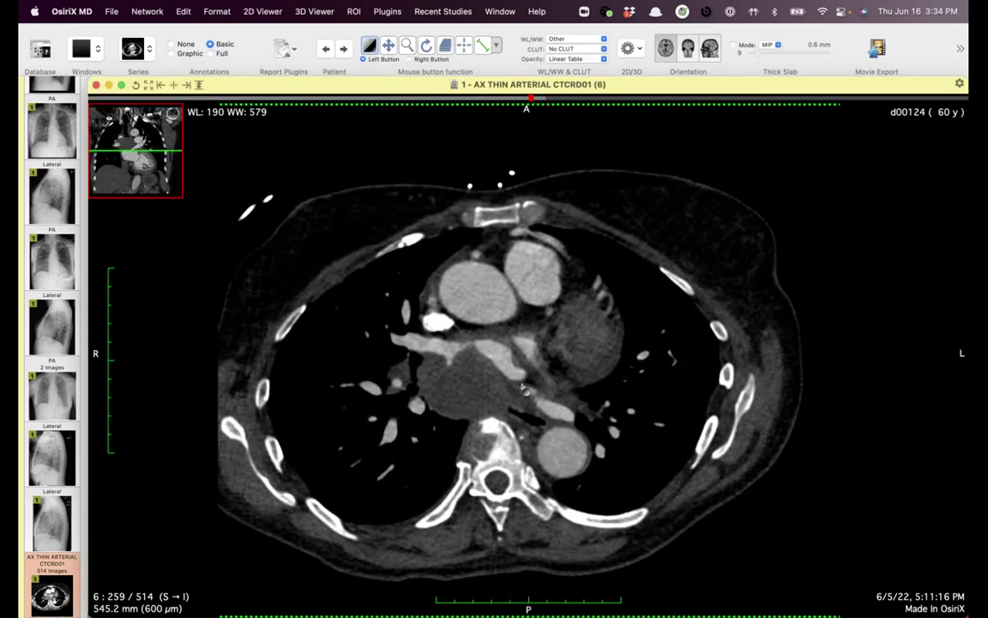
scroll(566, 254, "up", 2)
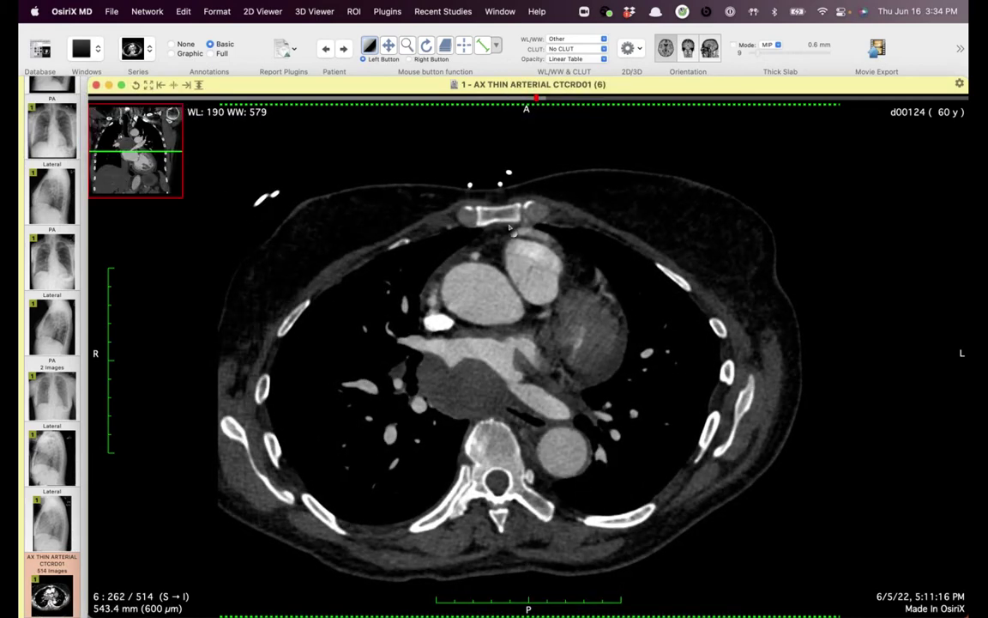
scroll(587, 288, "down", 20)
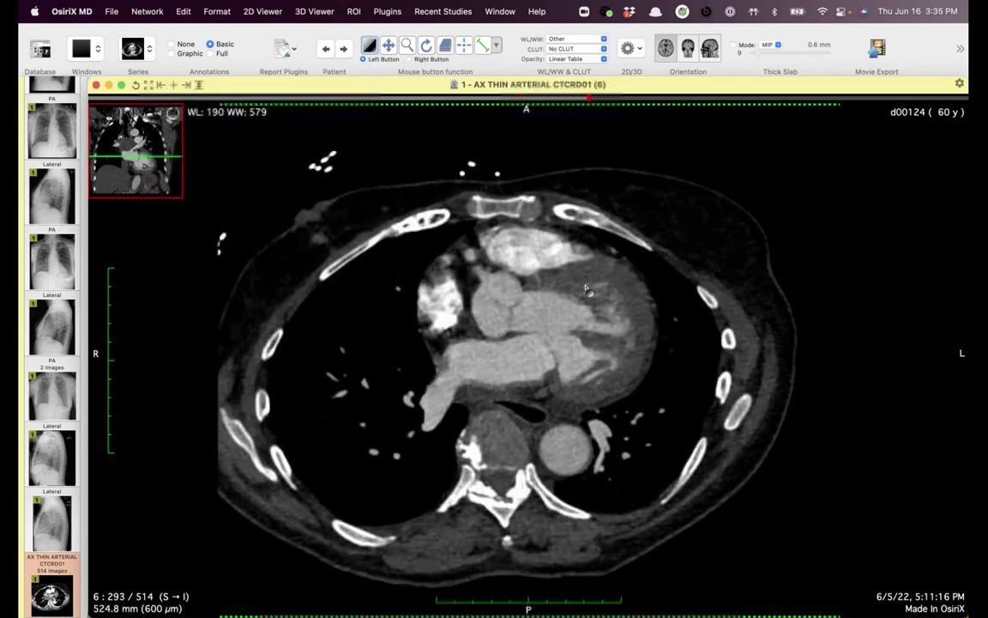
scroll(472, 273, "up", 20)
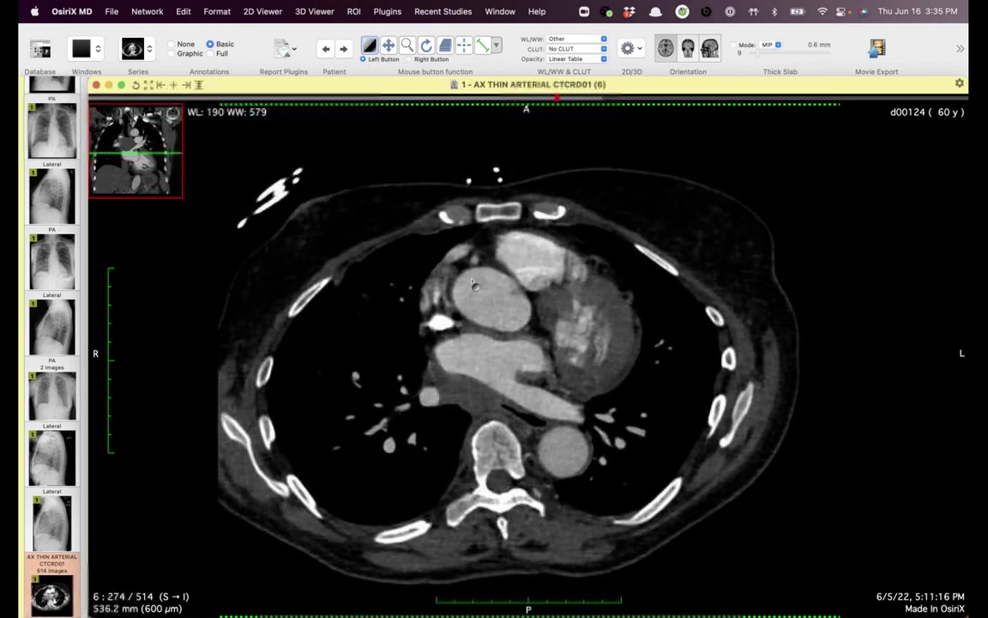
scroll(471, 283, "up", 10)
scroll(532, 285, "down", 14)
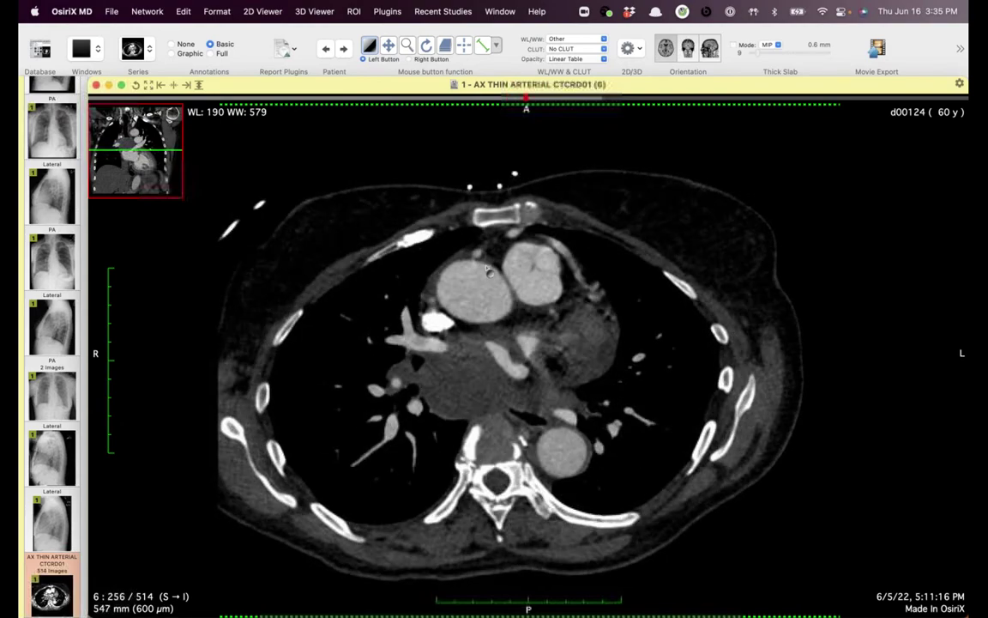
scroll(563, 284, "down", 3)
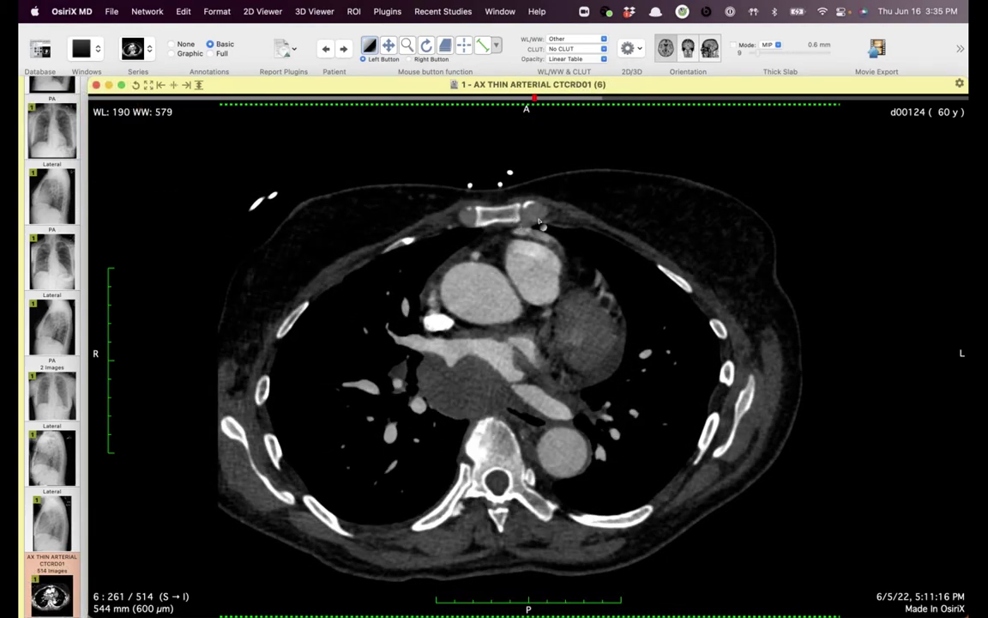
scroll(599, 368, "down", 14)
scroll(599, 368, "up", 20)
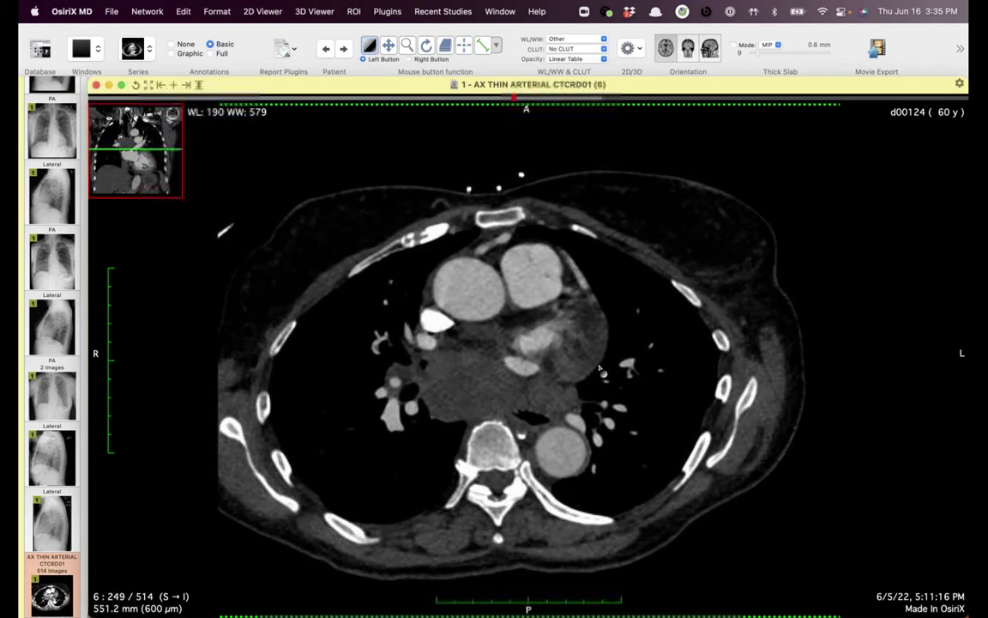
scroll(600, 368, "down", 4)
scroll(599, 368, "down", 6)
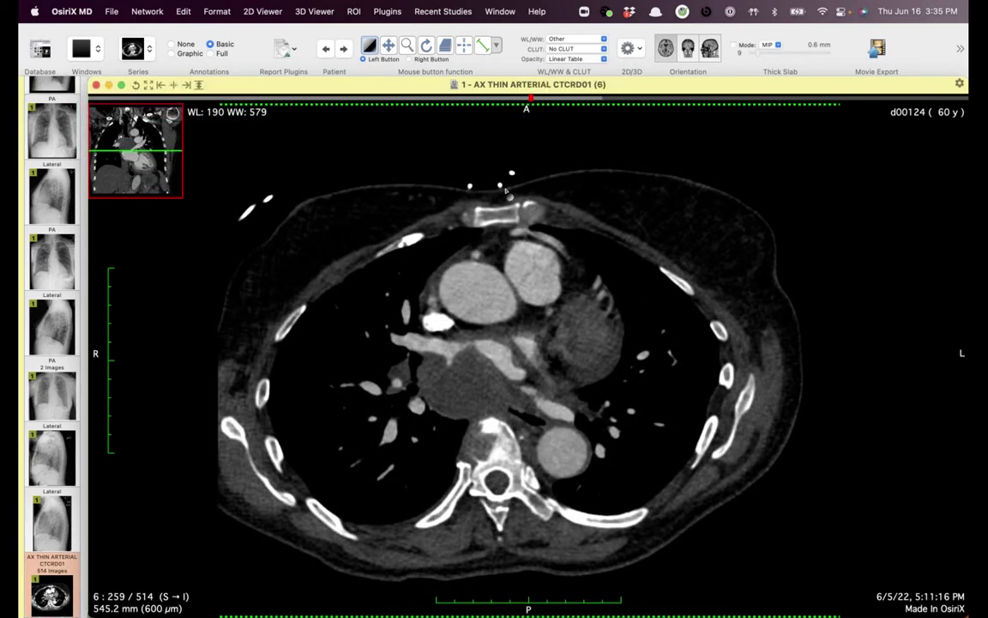
scroll(536, 336, "down", 1)
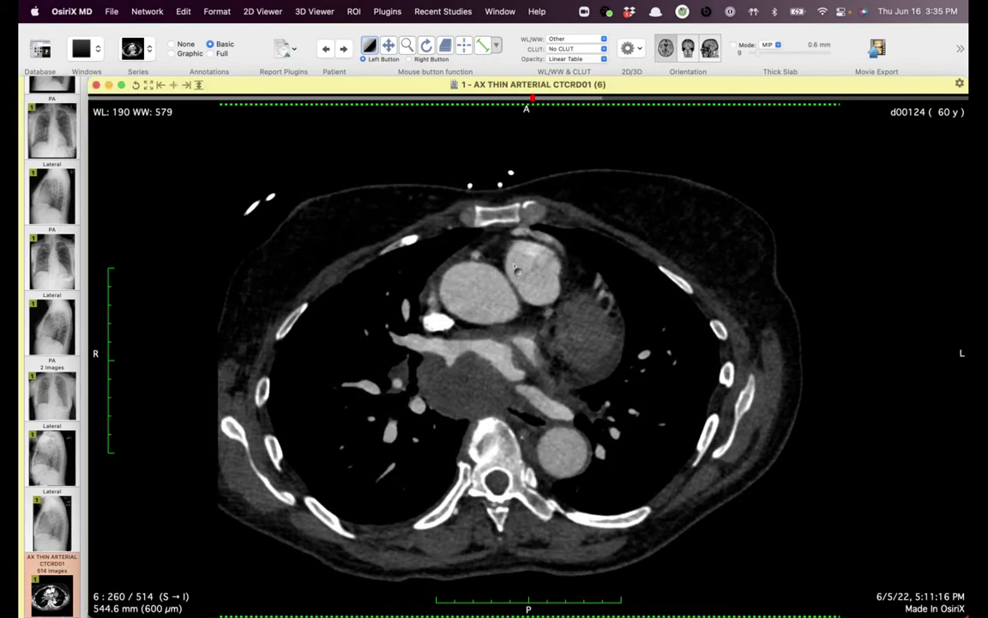
scroll(515, 269, "up", 7)
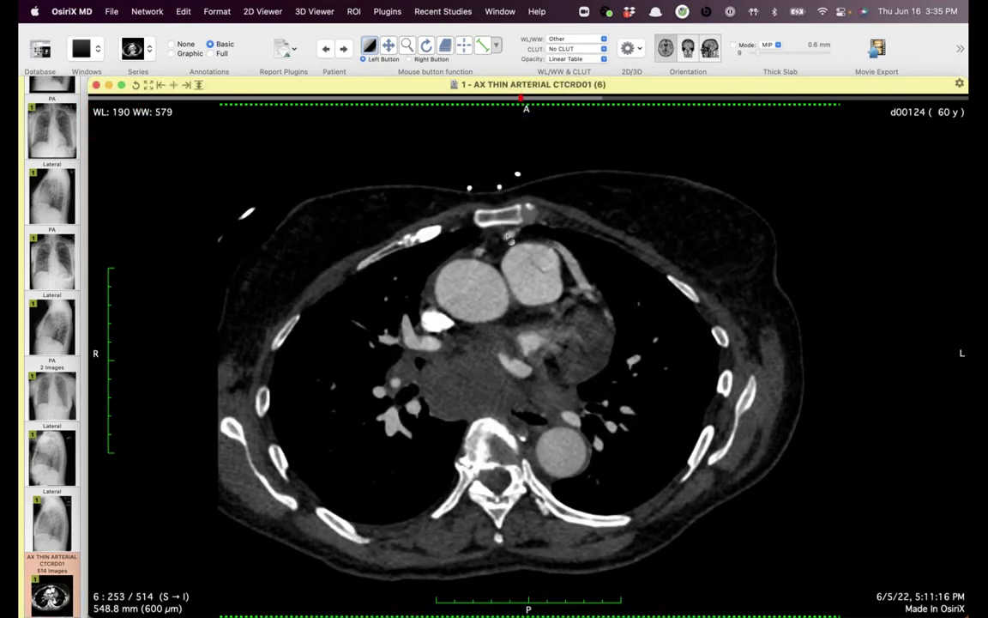
scroll(521, 317, "down", 8)
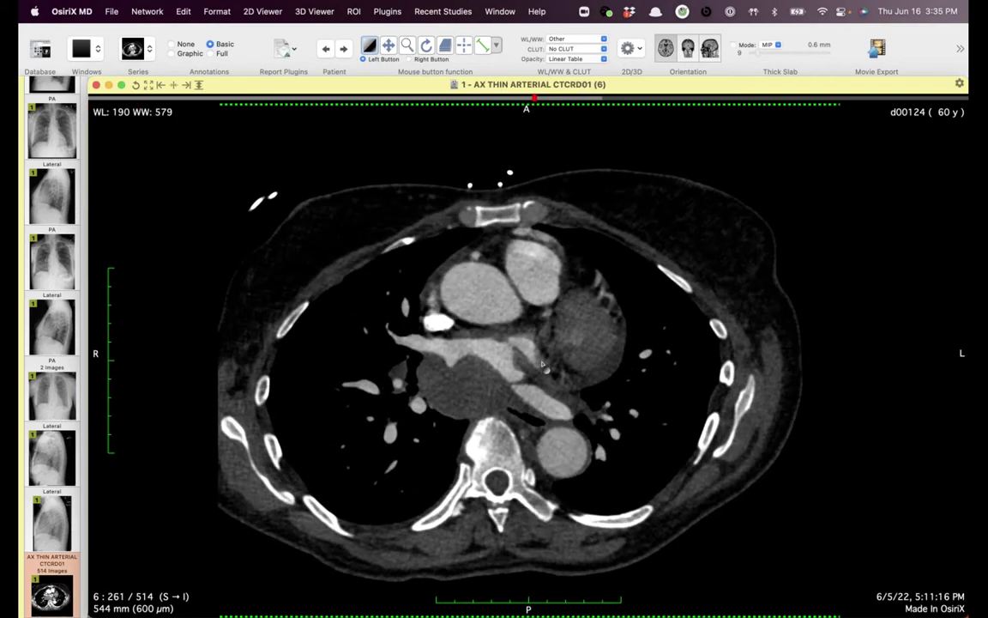
scroll(542, 366, "down", 4)
scroll(543, 366, "down", 20)
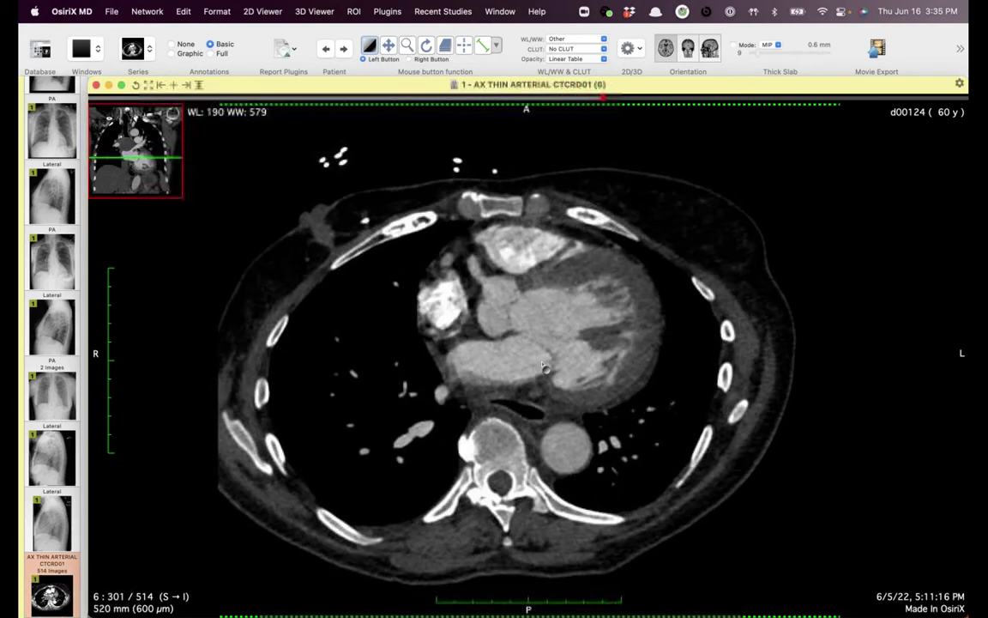
scroll(543, 367, "down", 12)
scroll(491, 277, "up", 20)
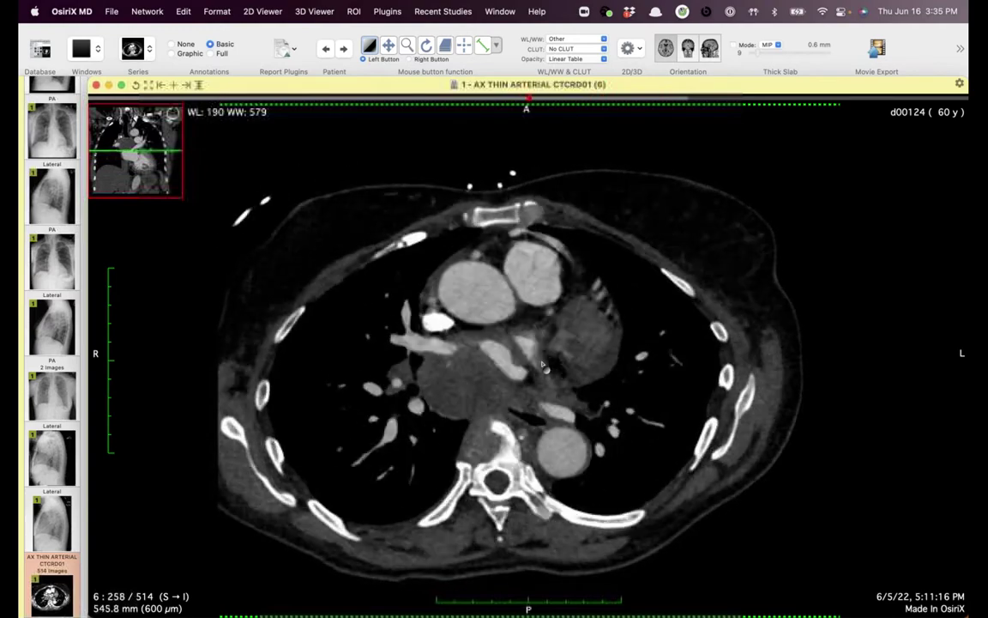
scroll(491, 277, "up", 17)
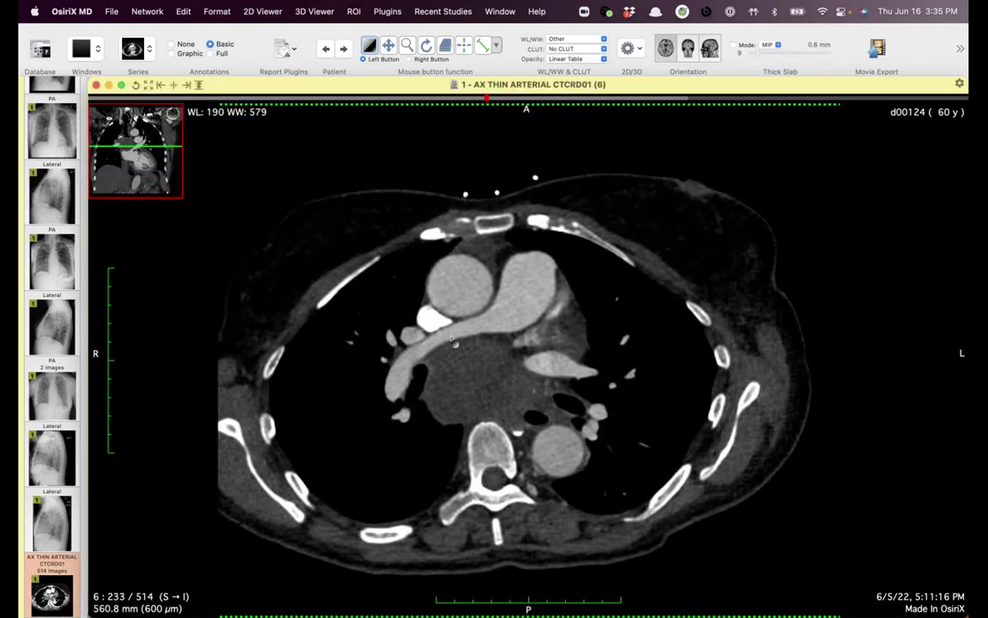
scroll(494, 444, "up", 20)
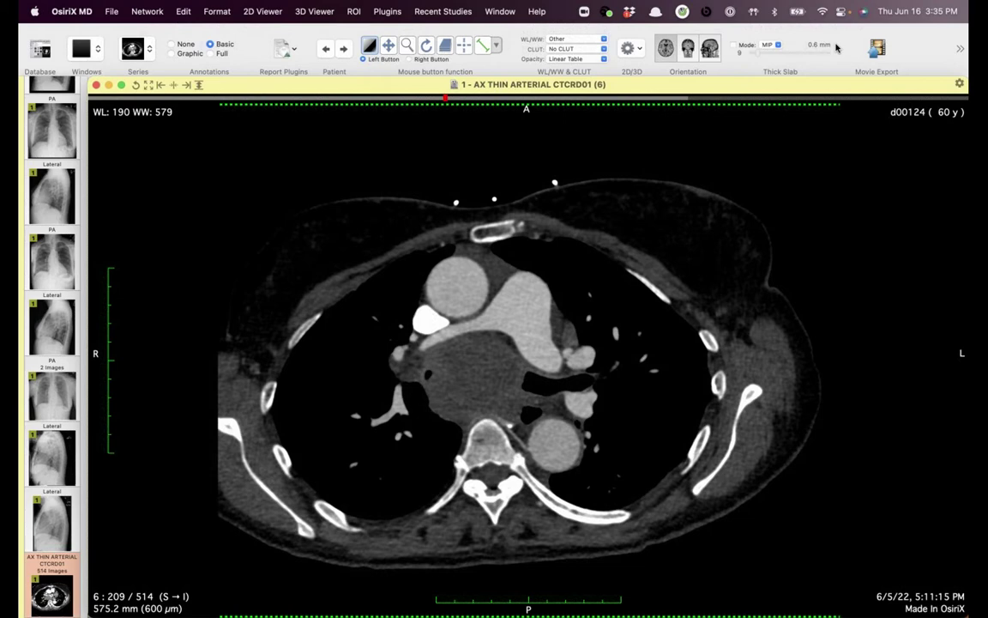
Scroll back and forth through the AX THIN ARTERIAL slices around 250–285 over the hilar mass.
scroll(629, 354, "down", 20)
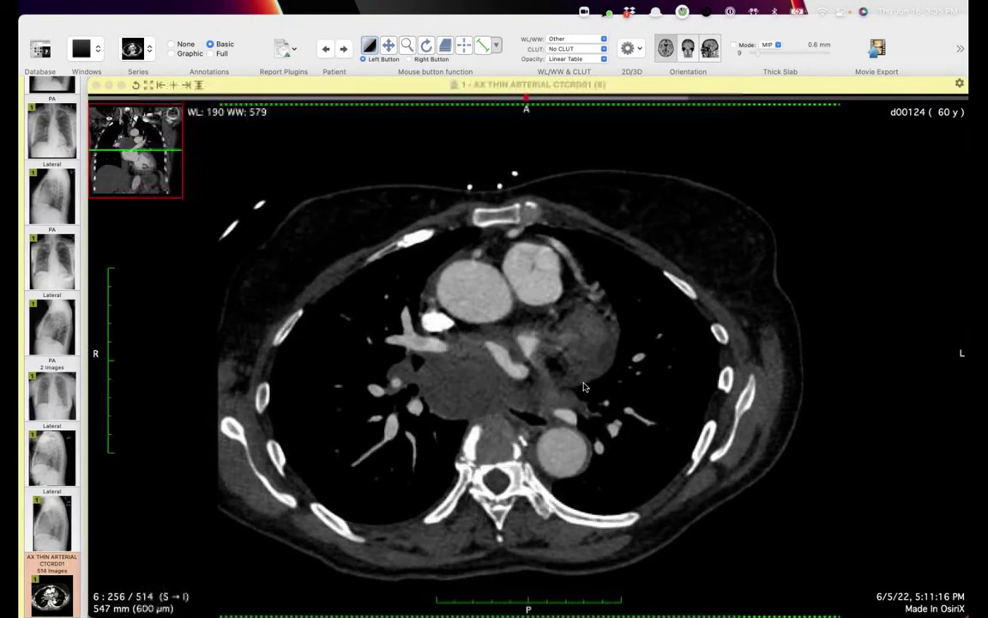
scroll(628, 354, "up", 7)
scroll(631, 353, "down", 3)
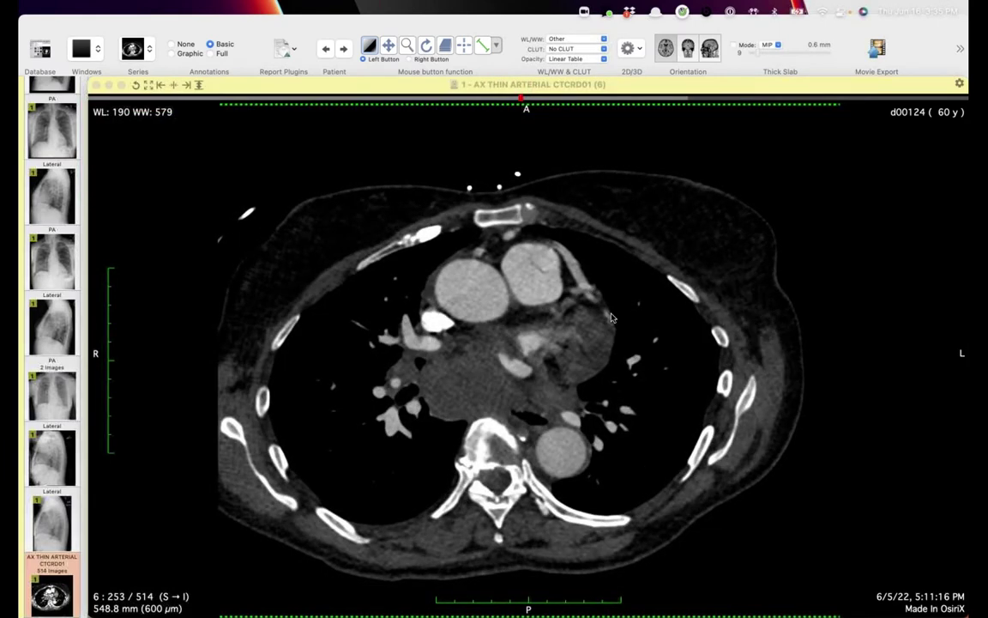
scroll(611, 318, "down", 7)
scroll(612, 318, "down", 6)
scroll(605, 309, "up", 20)
scroll(599, 301, "down", 4)
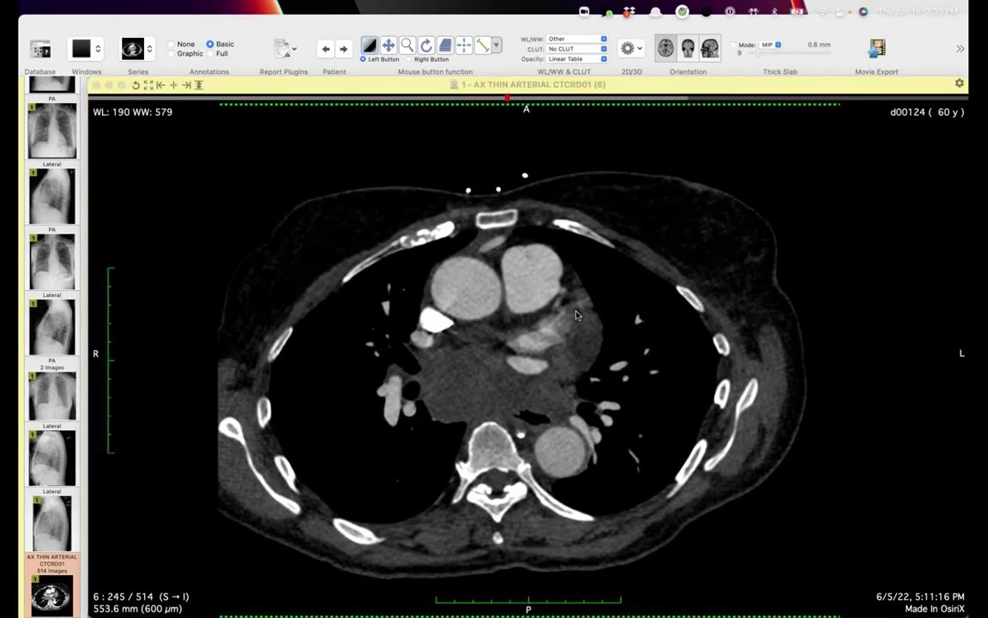
scroll(577, 315, "down", 8)
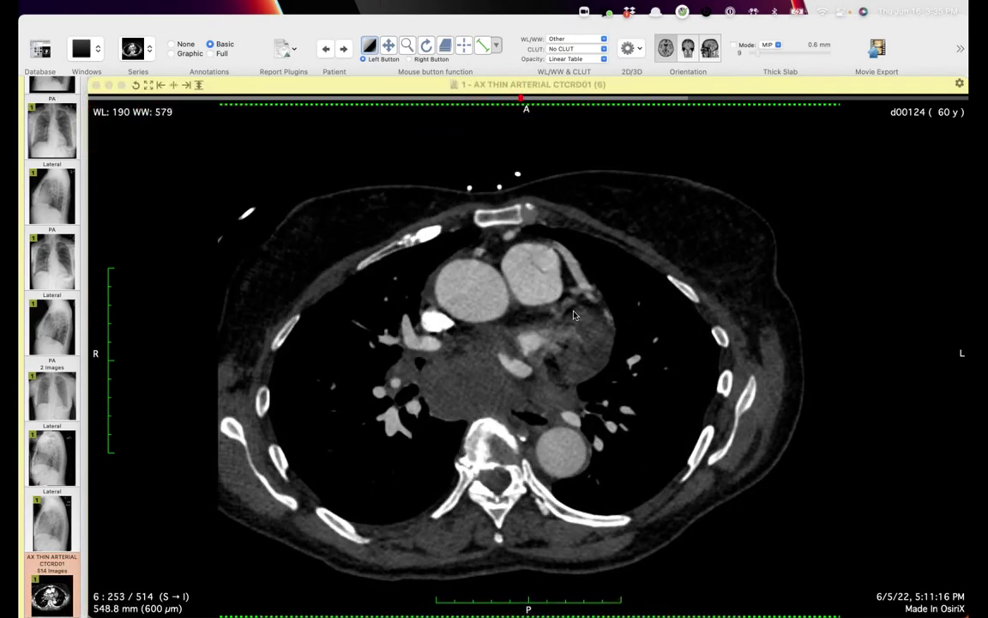
scroll(574, 315, "up", 15)
scroll(574, 317, "down", 20)
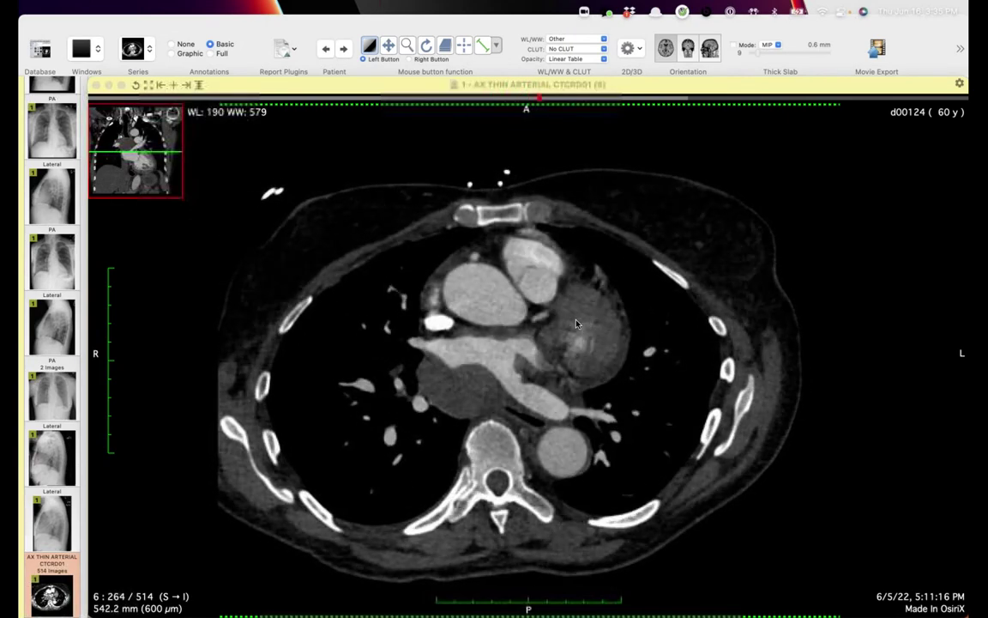
scroll(577, 323, "down", 9)
scroll(574, 360, "up", 5)
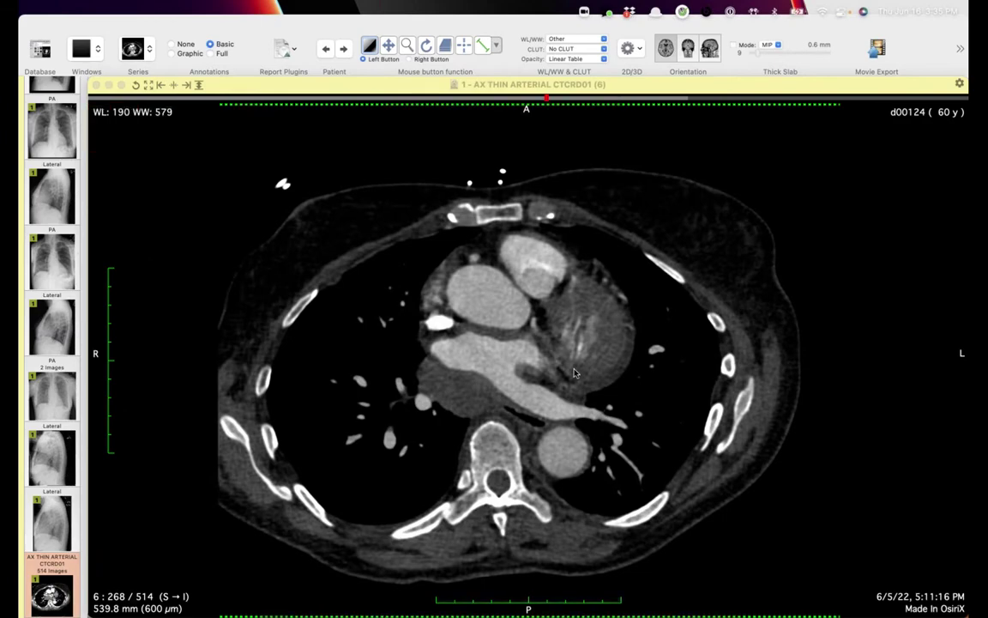
scroll(575, 372, "down", 20)
scroll(575, 373, "up", 20)
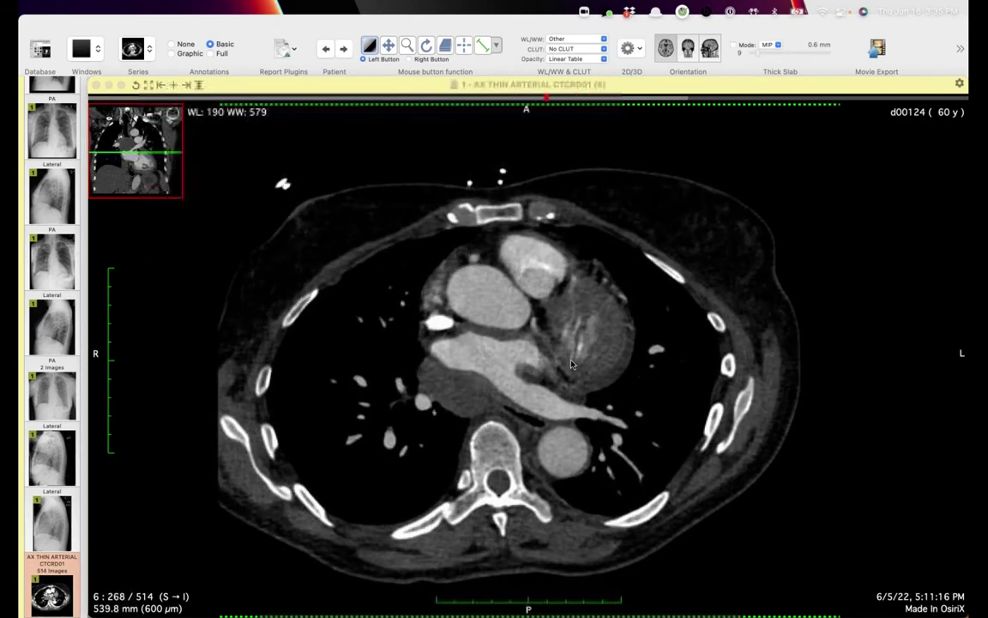
scroll(575, 372, "up", 1)
scroll(565, 361, "up", 2)
scroll(553, 343, "down", 5)
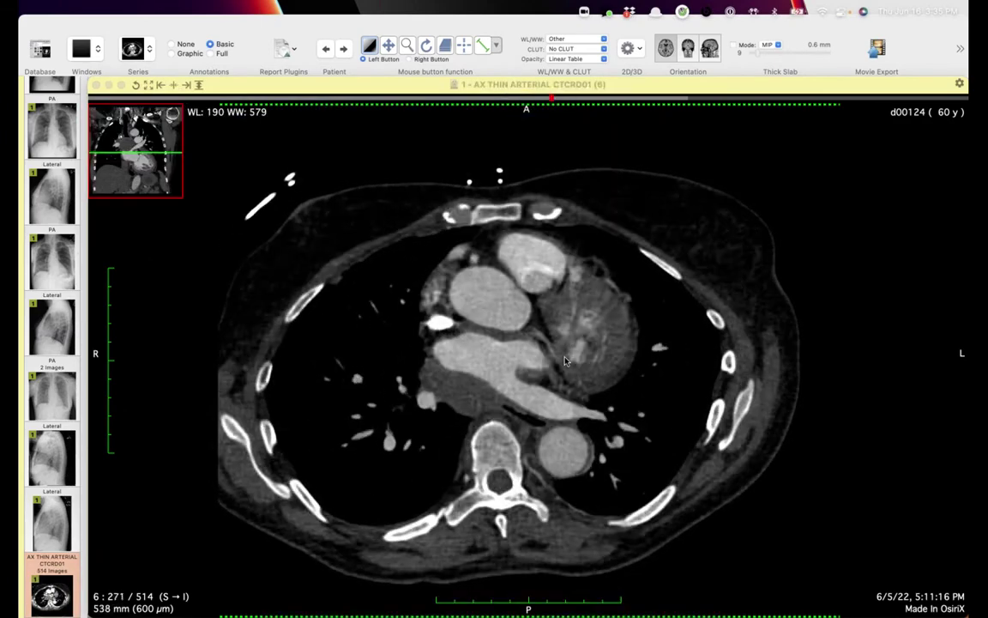
scroll(536, 319, "up", 4)
scroll(536, 330, "up", 4)
scroll(583, 377, "down", 20)
scroll(595, 385, "down", 5)
scroll(594, 385, "up", 14)
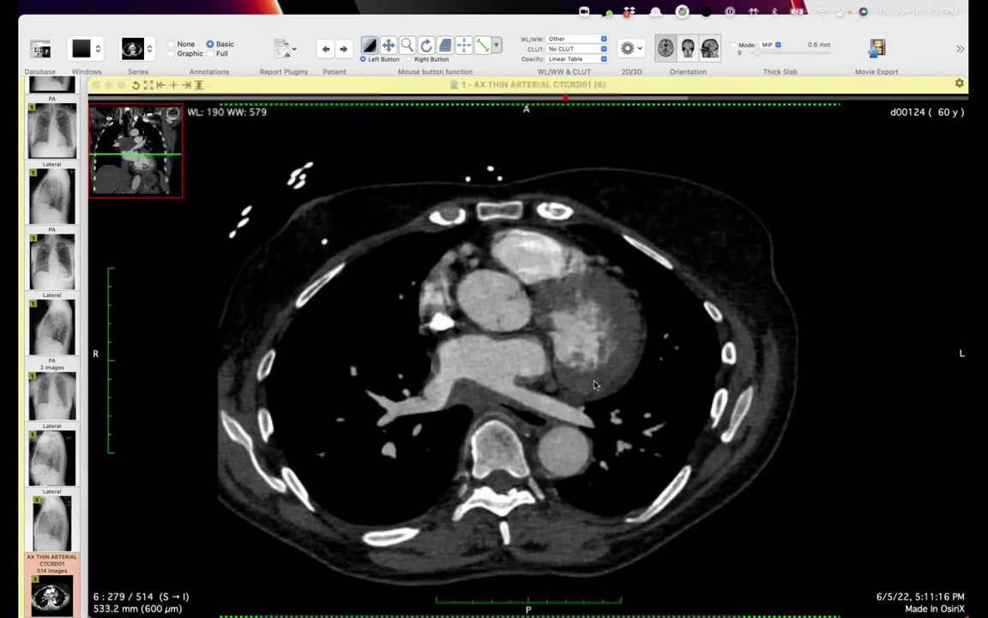
scroll(583, 376, "up", 5)
scroll(553, 352, "down", 5)
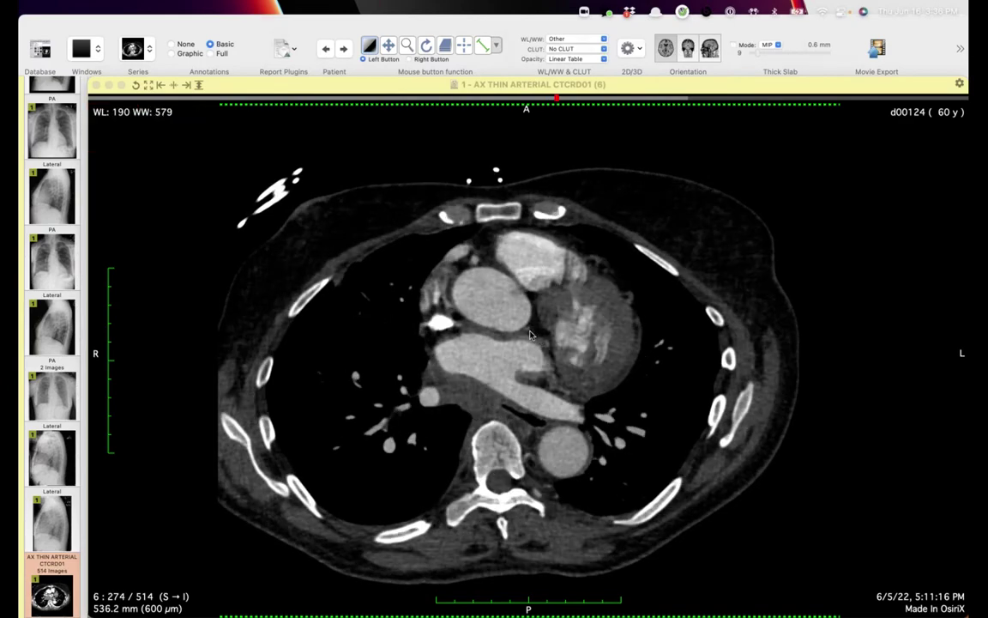
scroll(530, 335, "down", 11)
scroll(534, 341, "up", 14)
scroll(536, 345, "up", 10)
scroll(536, 346, "up", 12)
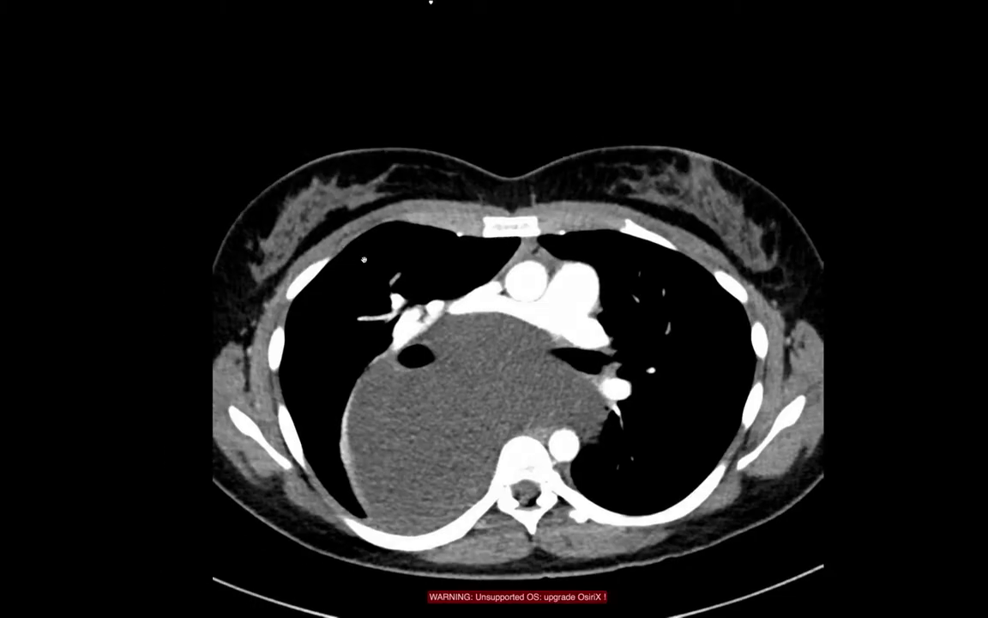
Scroll down briefly, then back up through the chest CT to the lung apices.
scroll(364, 259, "down", 5)
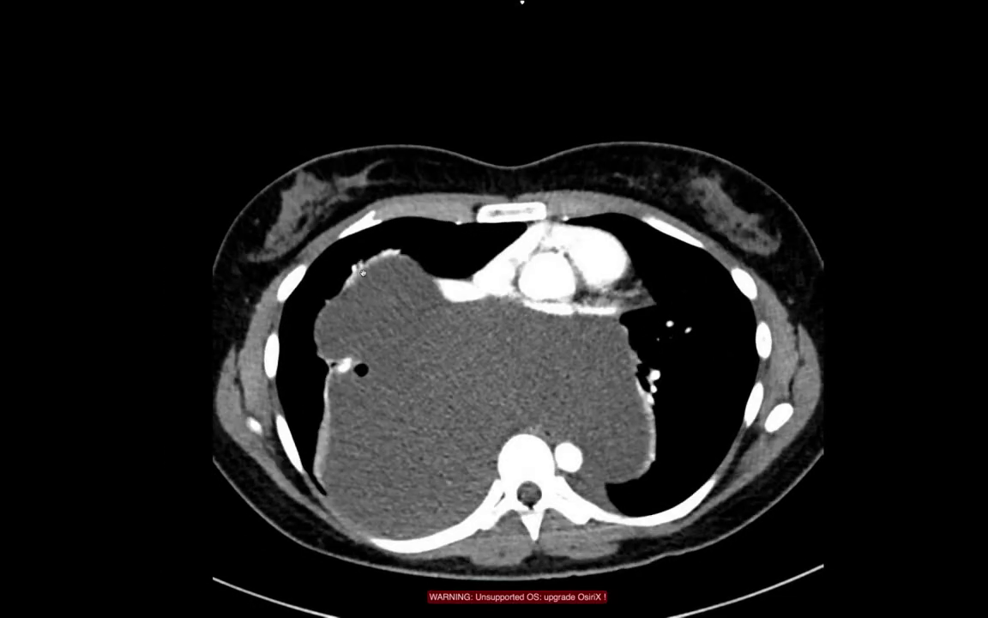
scroll(362, 273, "down", 3)
scroll(363, 273, "down", 3)
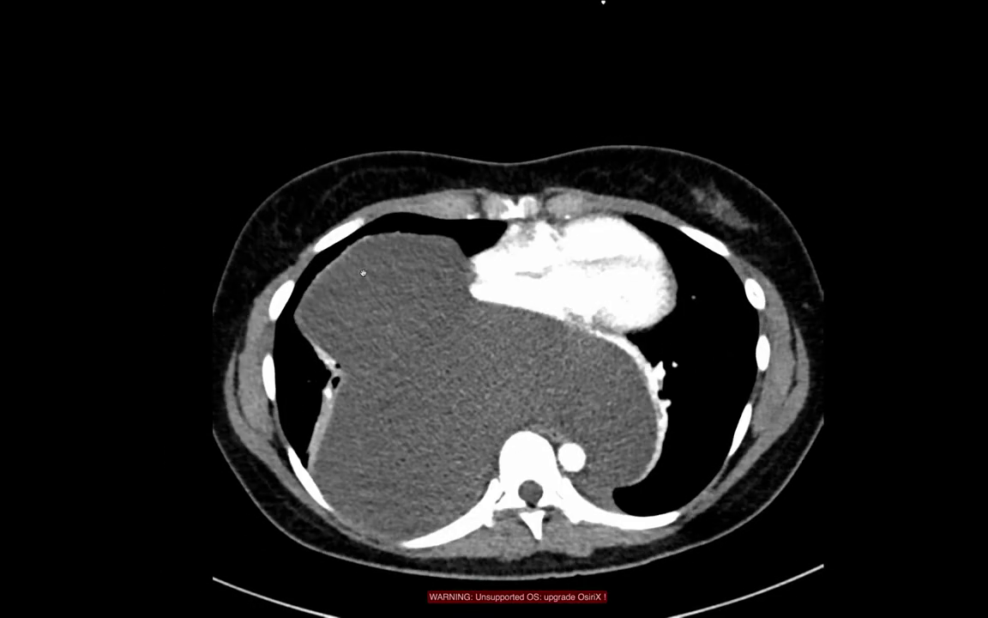
scroll(363, 272, "down", 10)
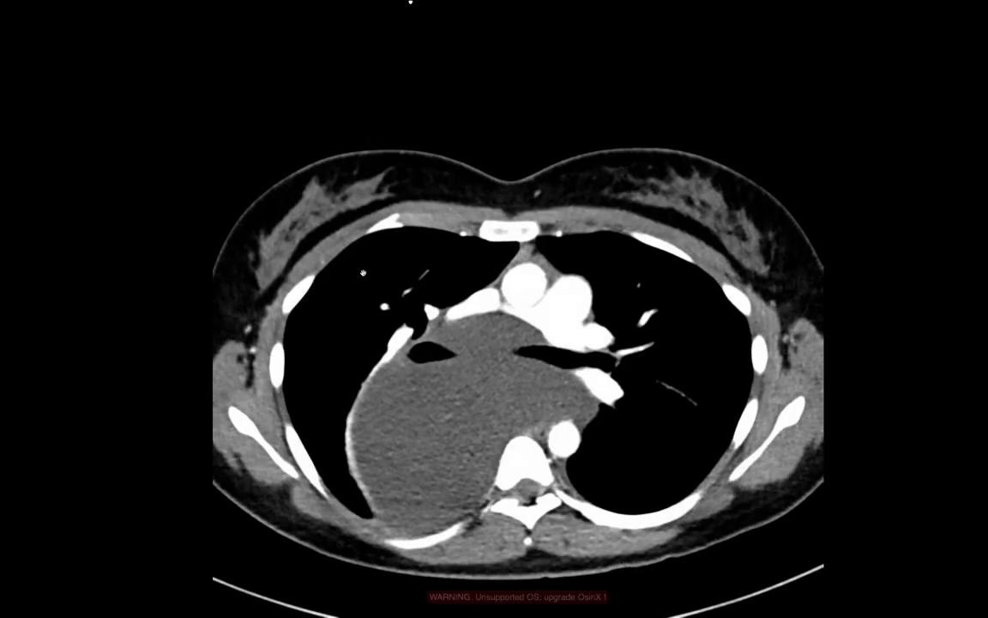
scroll(363, 273, "down", 10)
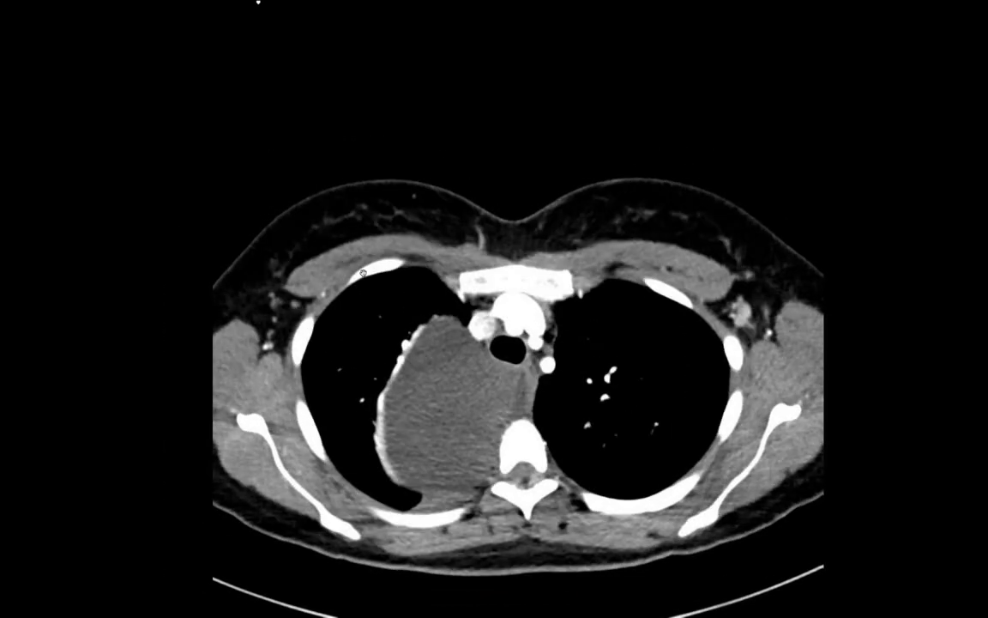
scroll(363, 273, "down", 6)
scroll(362, 273, "up", 6)
scroll(363, 273, "up", 8)
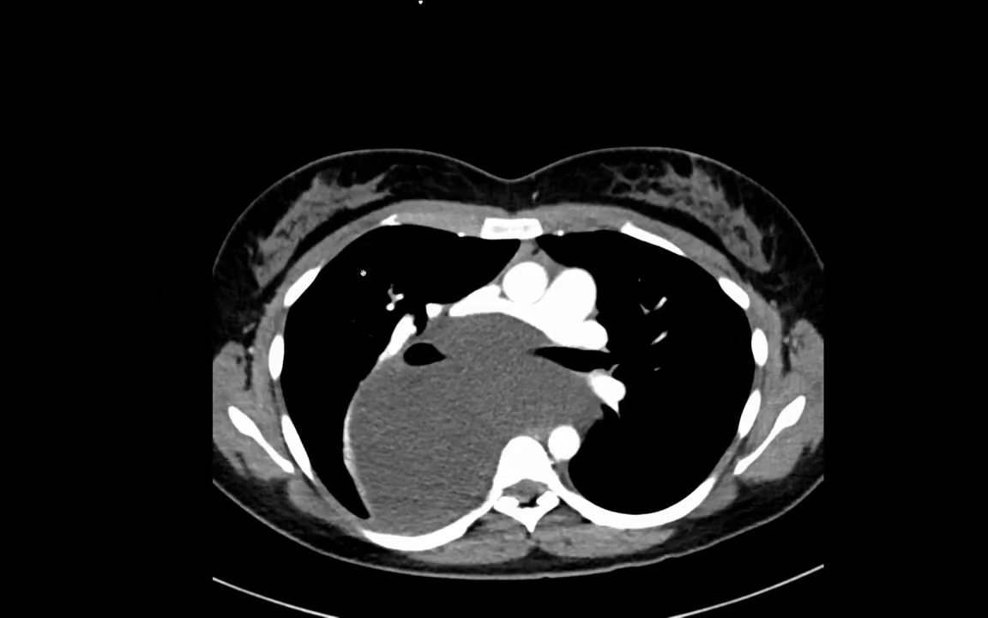
scroll(363, 273, "up", 8)
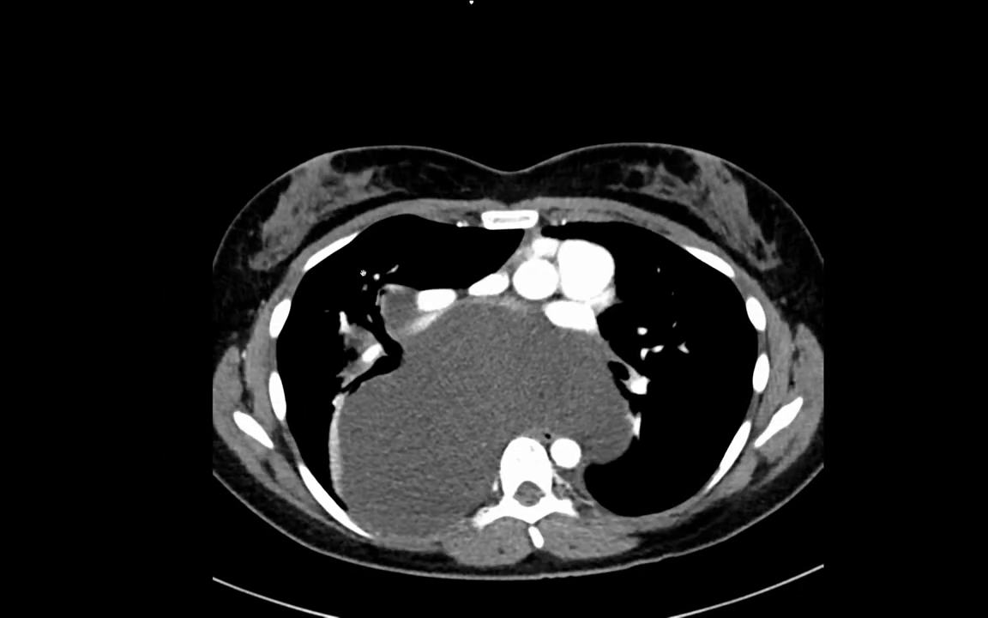
scroll(363, 273, "up", 8)
scroll(362, 272, "up", 4)
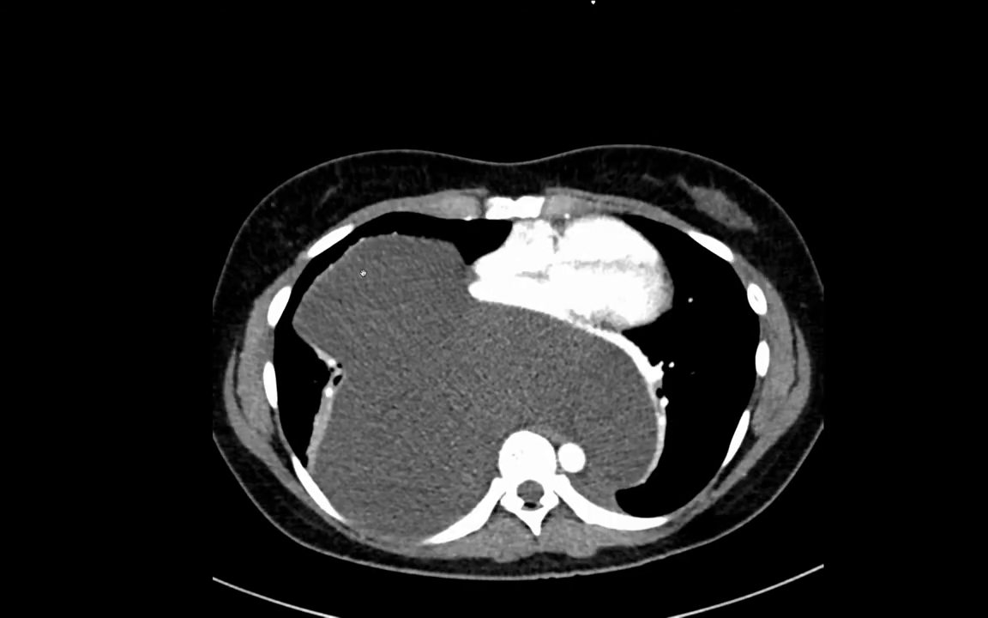
scroll(386, 288, "up", 2)
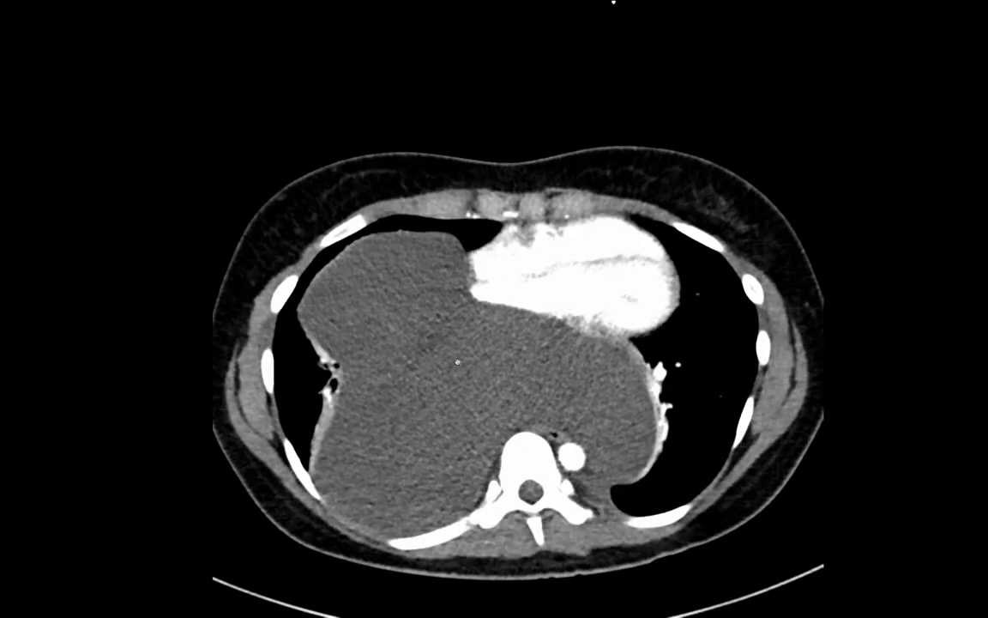
scroll(457, 363, "up", 8)
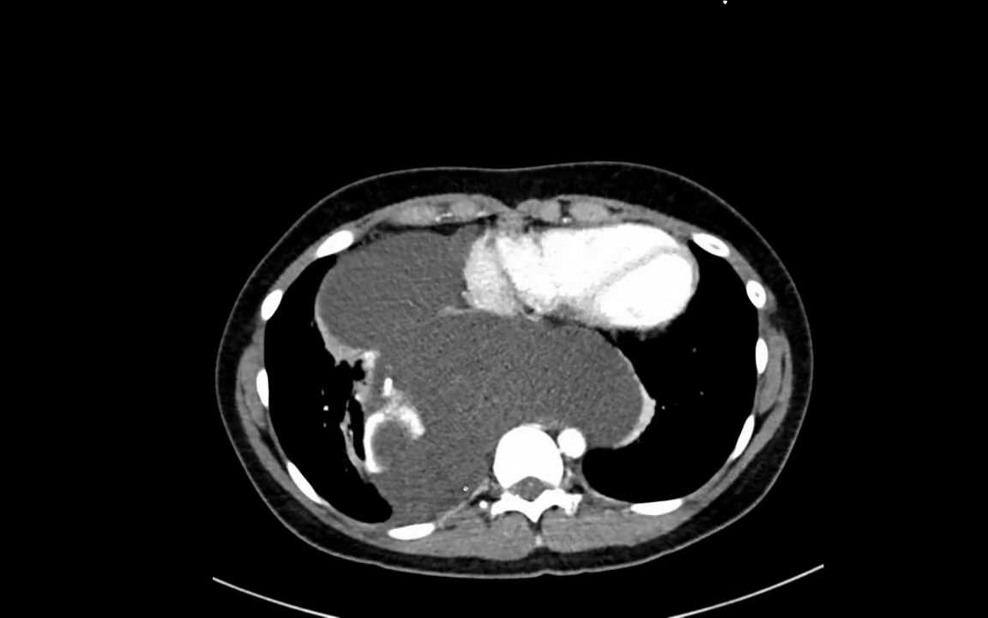
Page down from the apices to heart level, where the mass abuts the heart and spine.
scroll(465, 488, "down", 3)
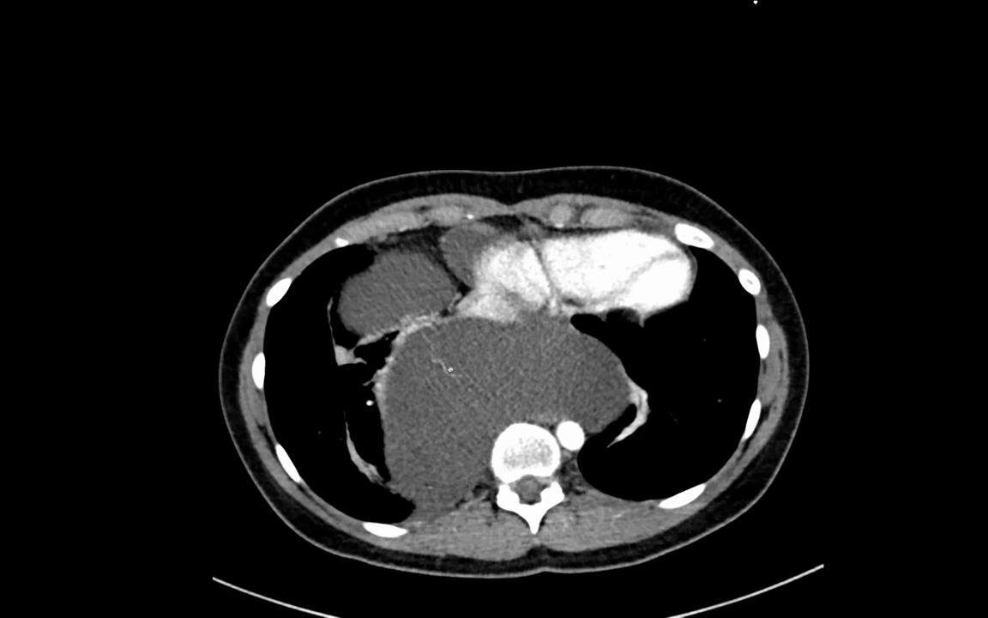
scroll(464, 453, "down", 4)
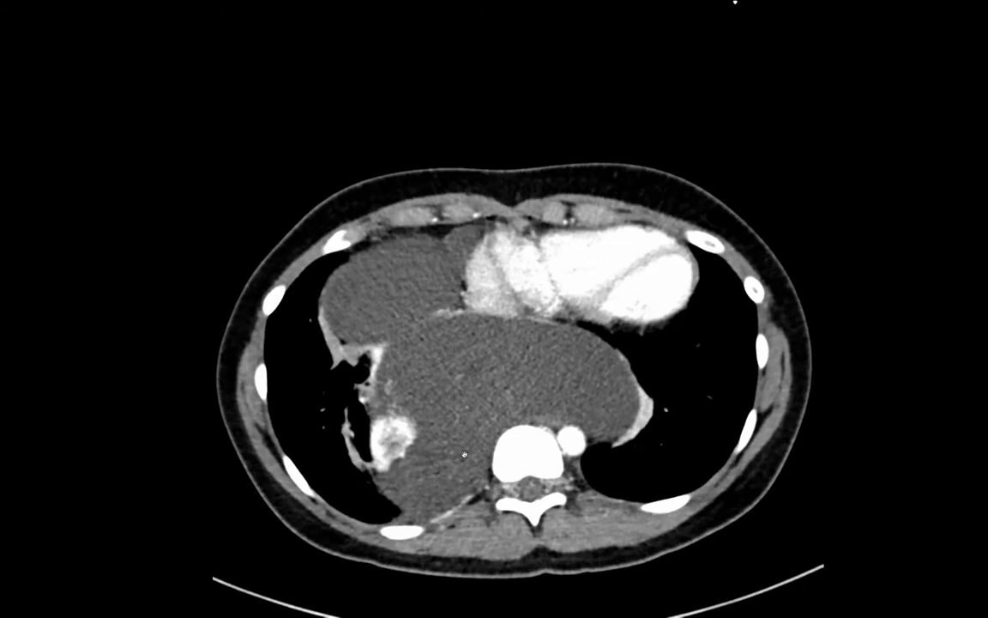
scroll(464, 454, "down", 4)
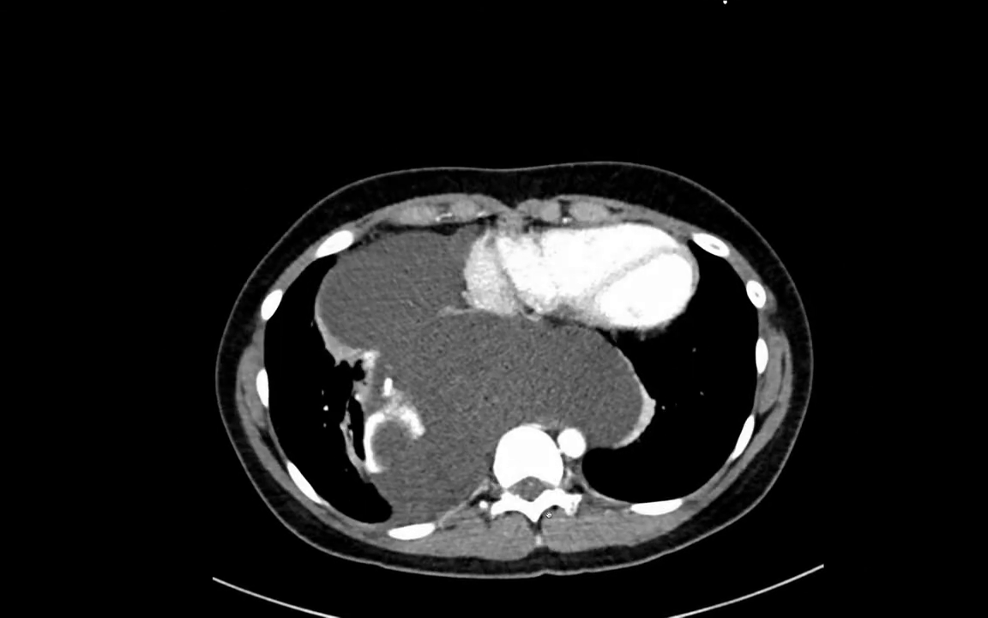
scroll(549, 514, "down", 4)
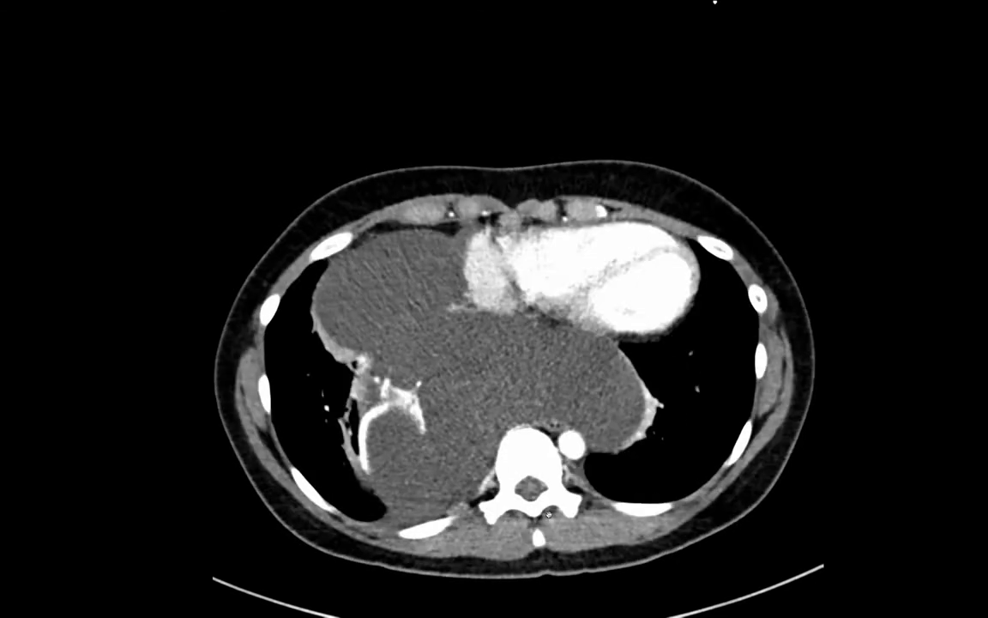
scroll(549, 514, "down", 3)
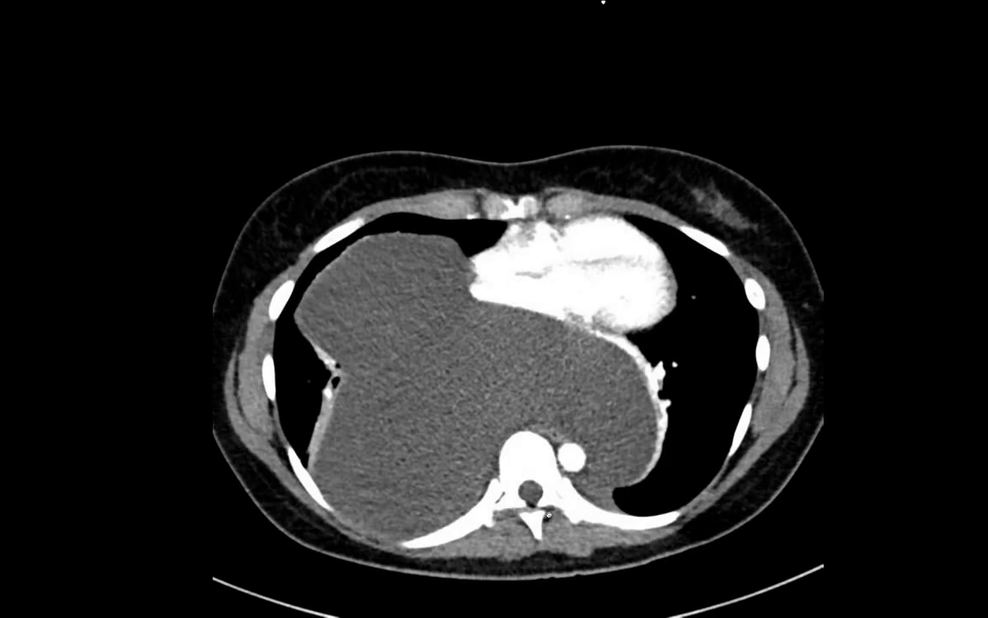
scroll(547, 496, "down", 5)
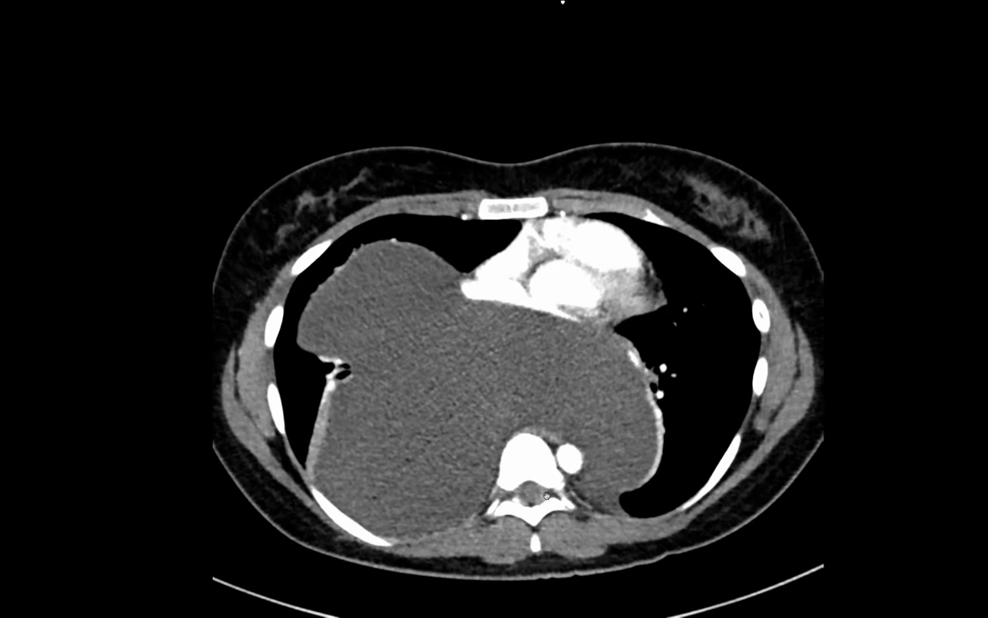
scroll(546, 495, "down", 4)
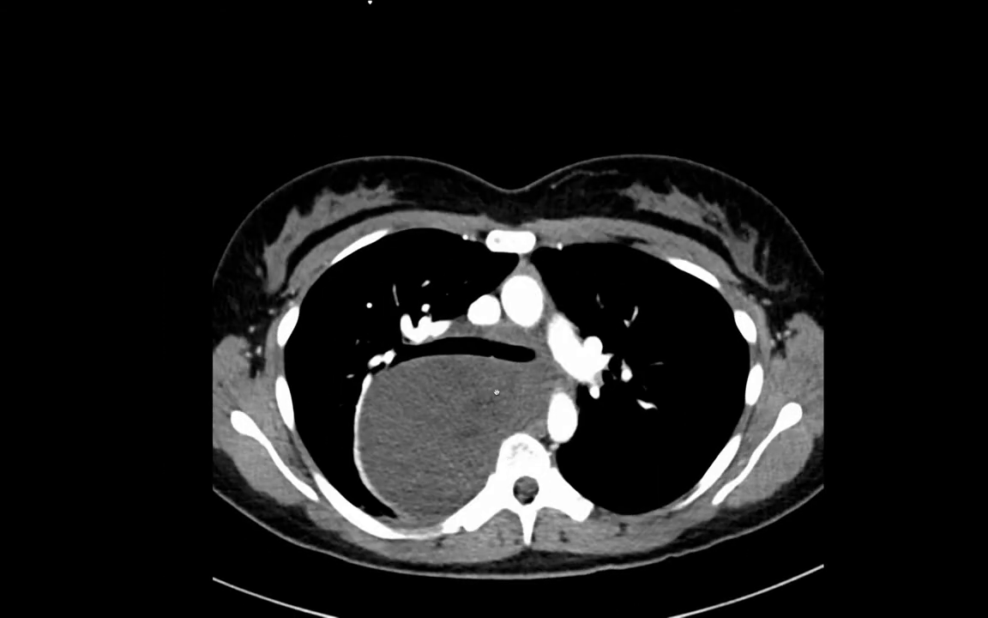
scroll(441, 343, "down", 2)
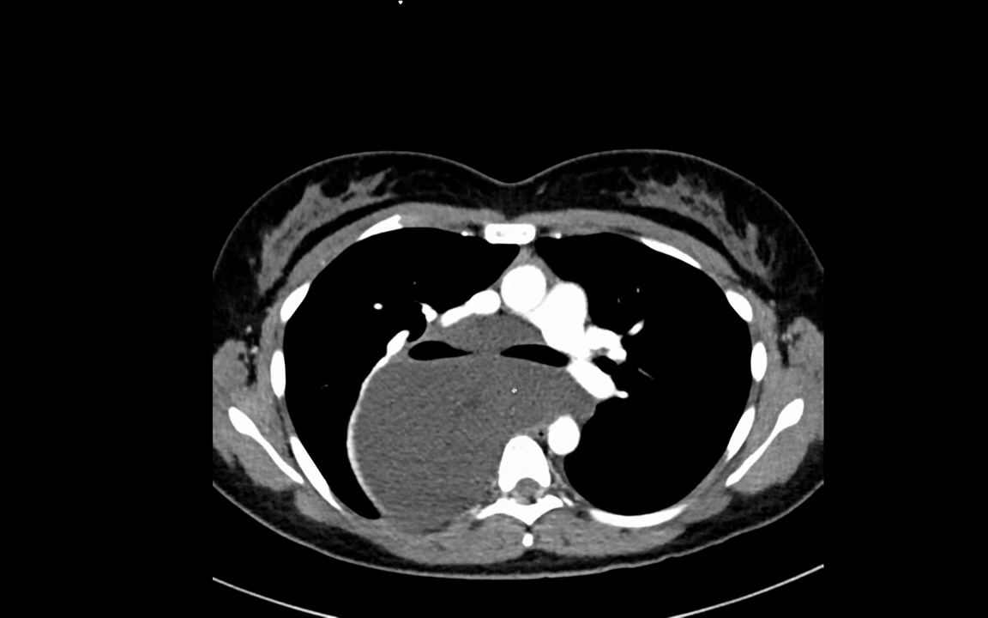
scroll(513, 391, "down", 10)
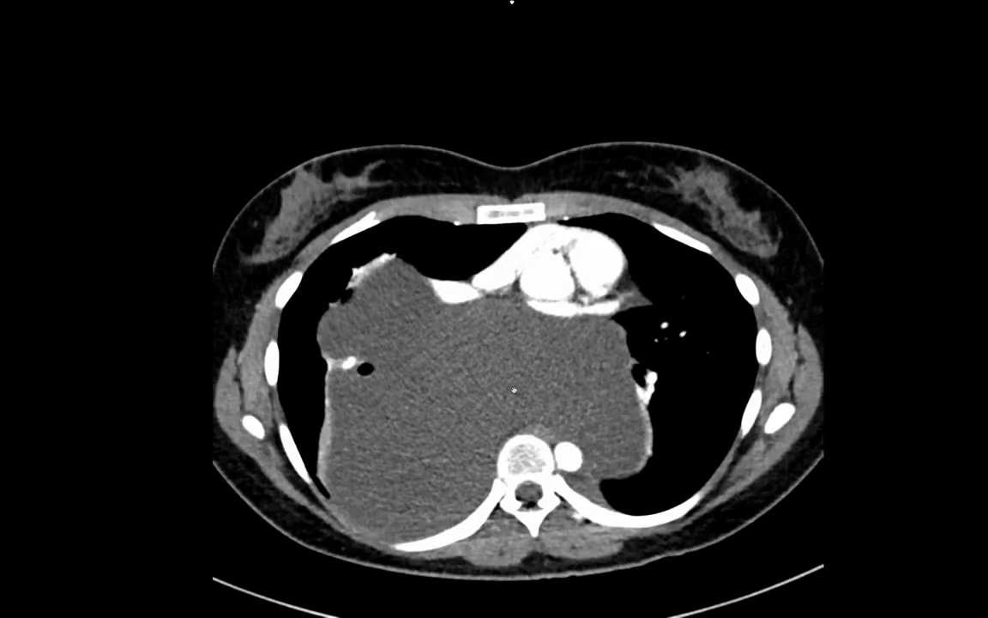
scroll(512, 390, "down", 3)
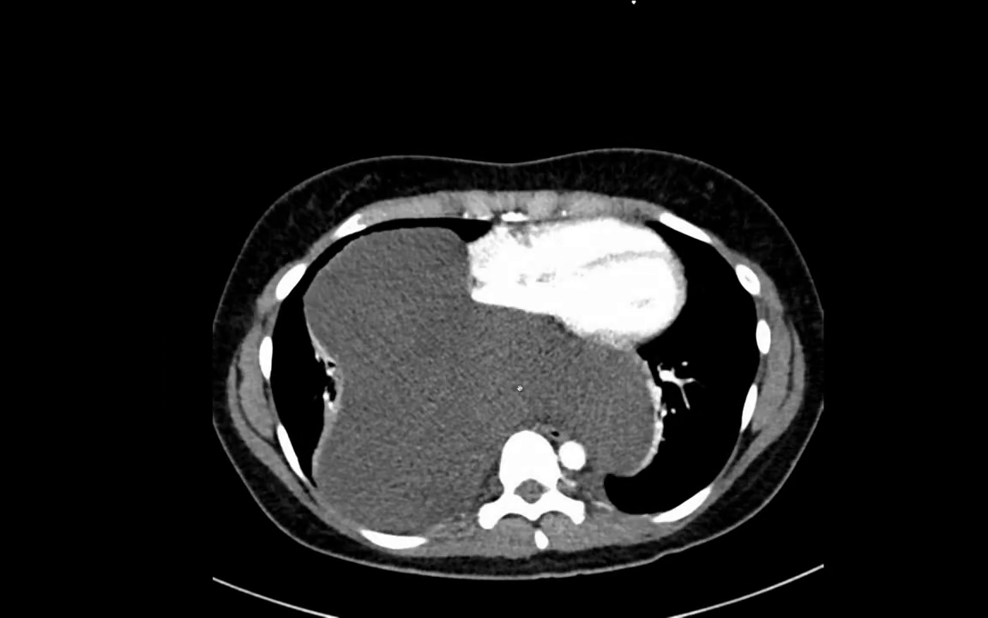
scroll(522, 389, "up", 5)
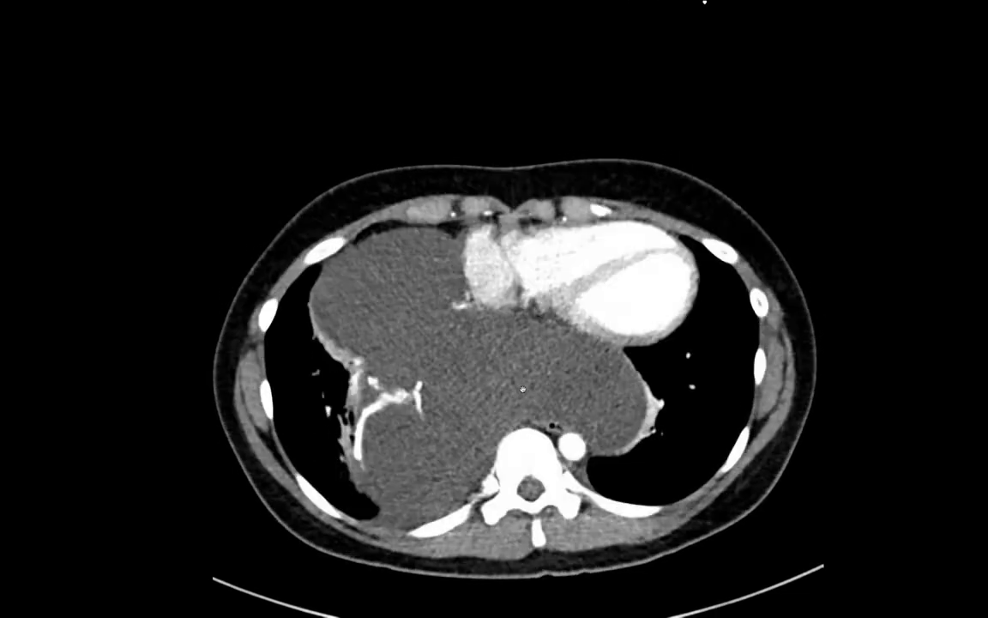
scroll(522, 391, "up", 5)
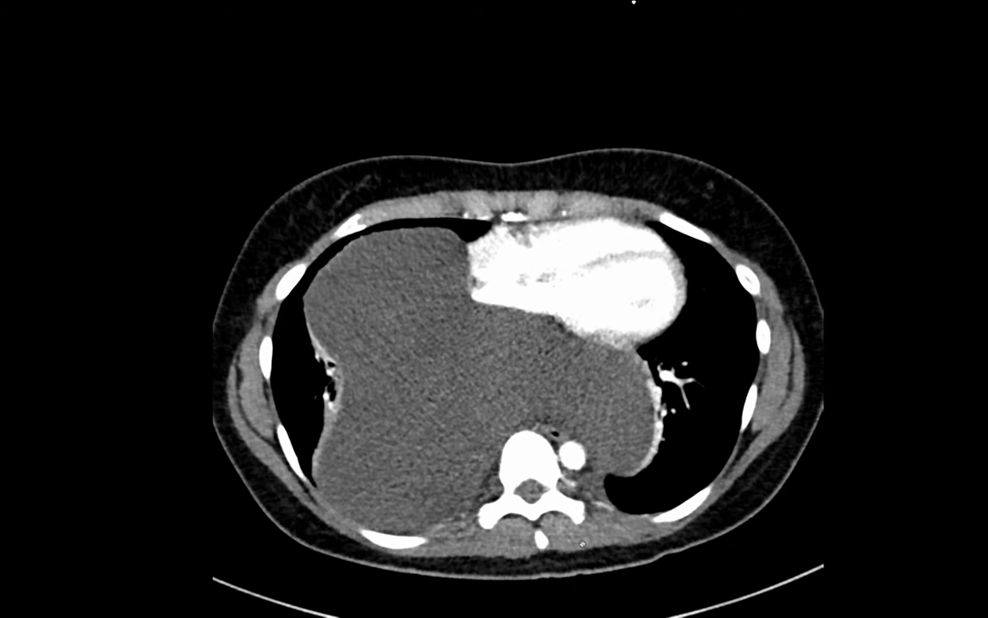
scroll(582, 543, "down", 2)
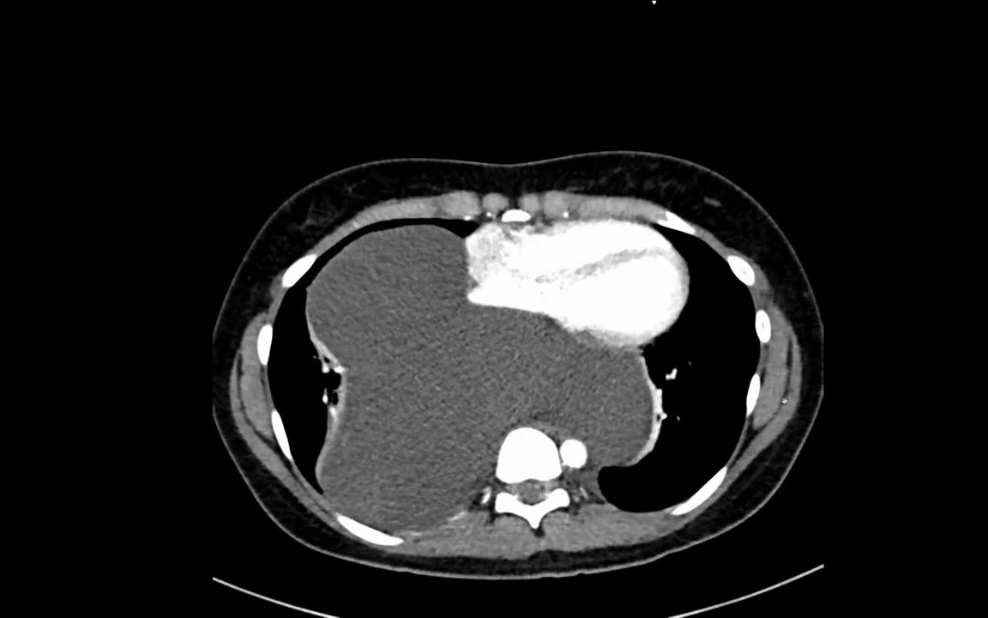
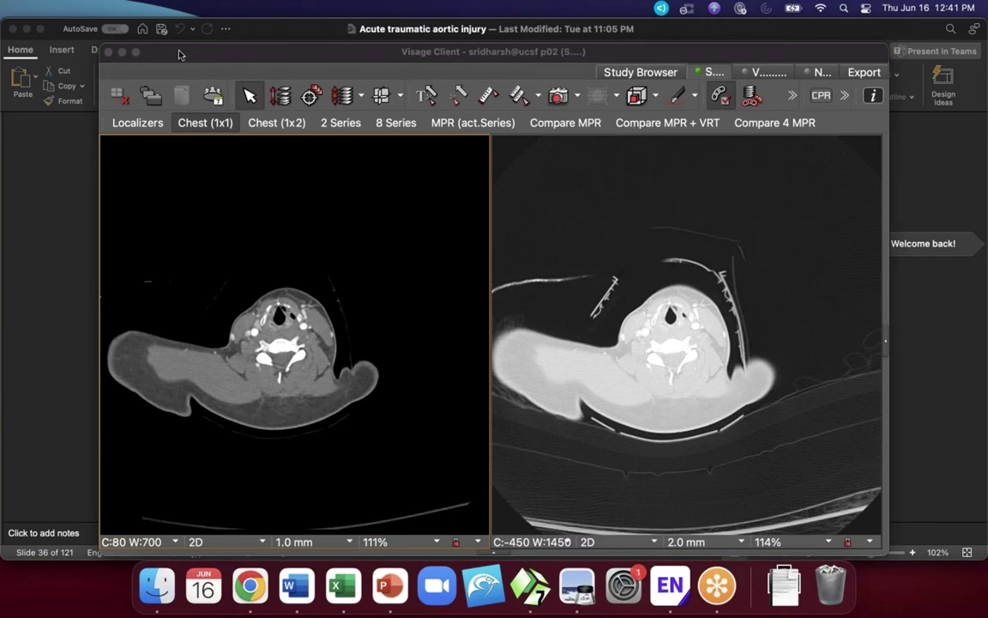
Make Visage Client full screen and page the linked soft-tissue and lung series down from the neck.
left_click(135, 53)
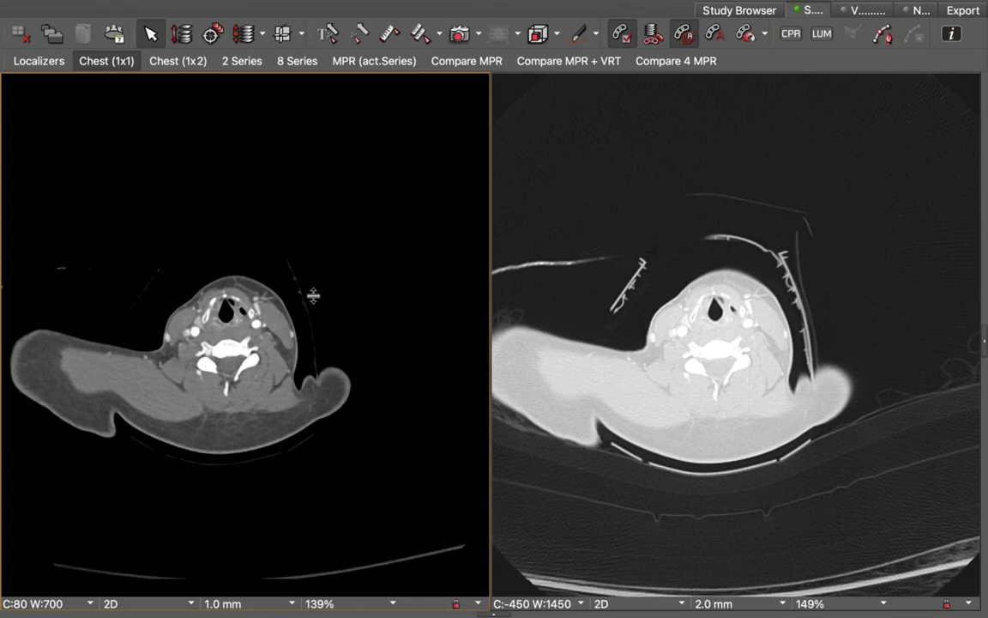
scroll(316, 311, "down", 8)
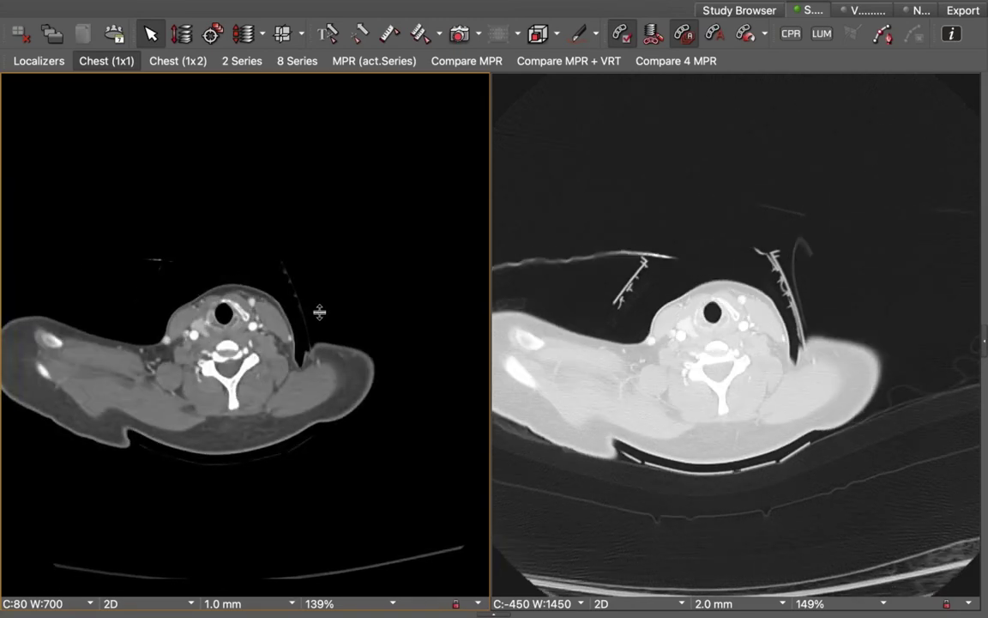
scroll(326, 311, "down", 5)
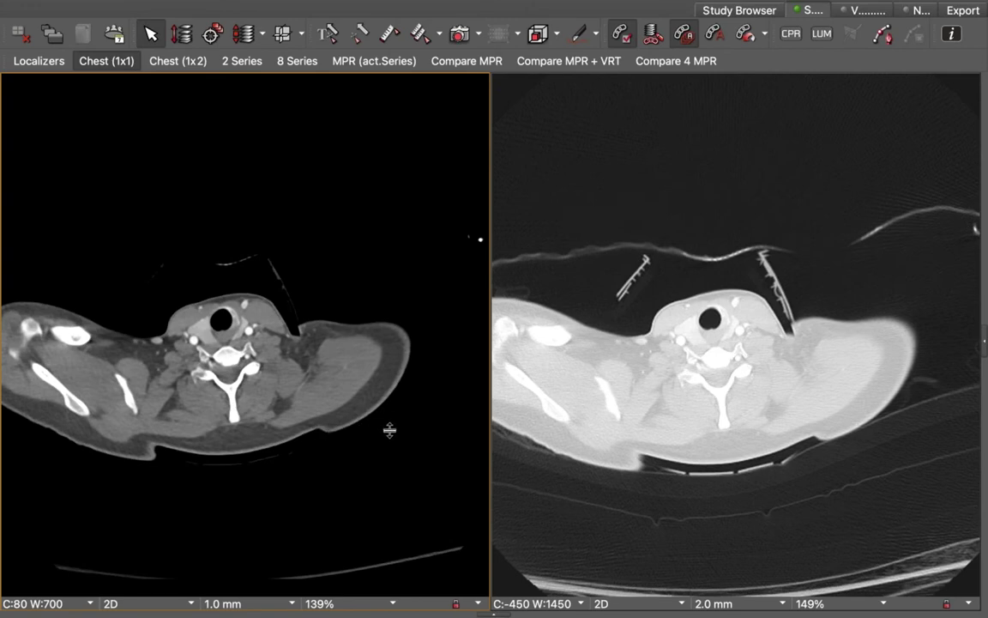
scroll(390, 429, "down", 8)
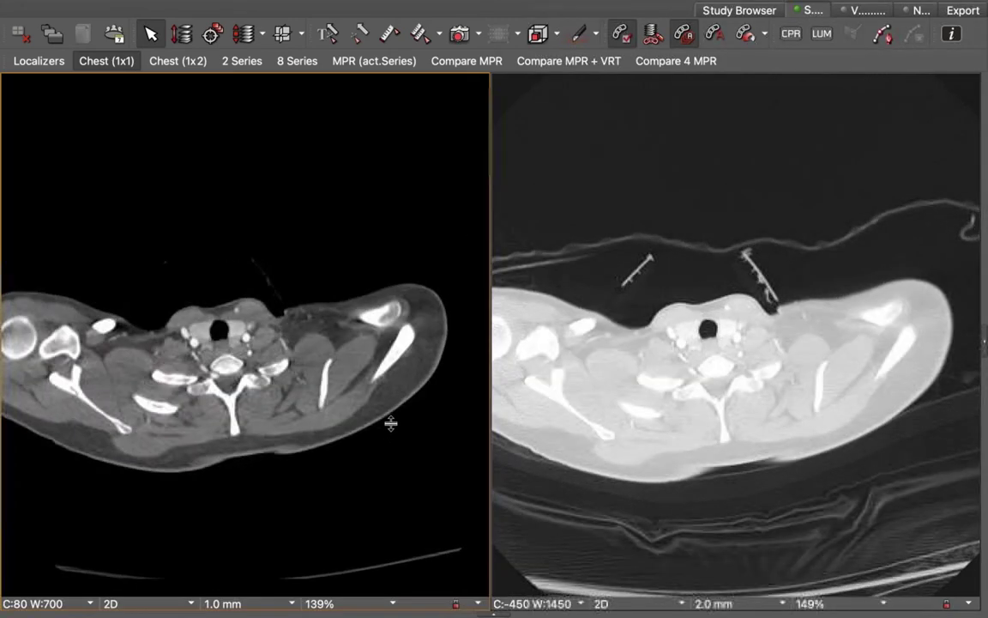
scroll(388, 425, "down", 5)
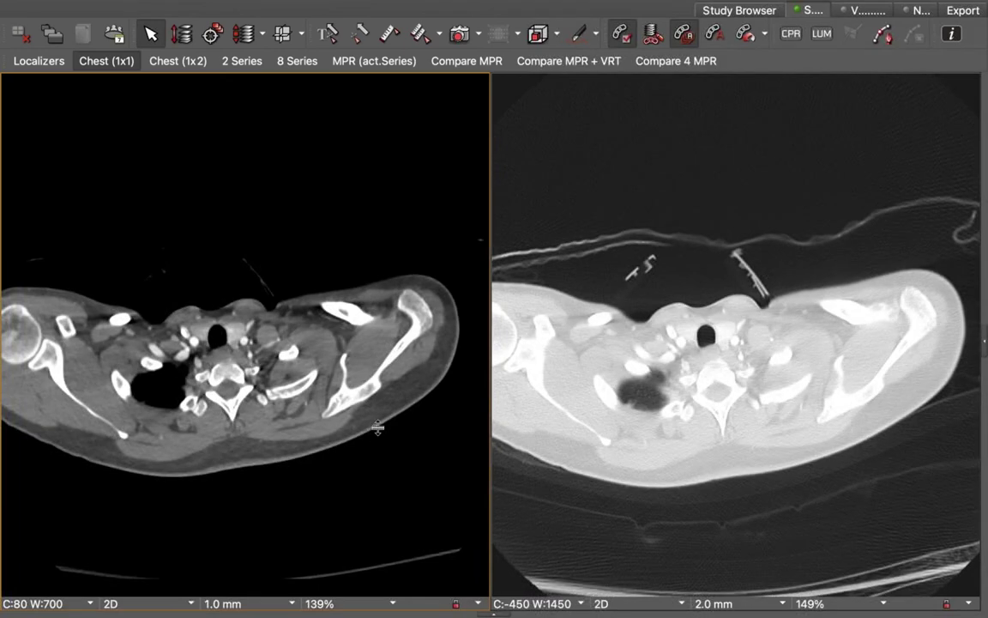
scroll(378, 427, "down", 3)
scroll(380, 426, "down", 6)
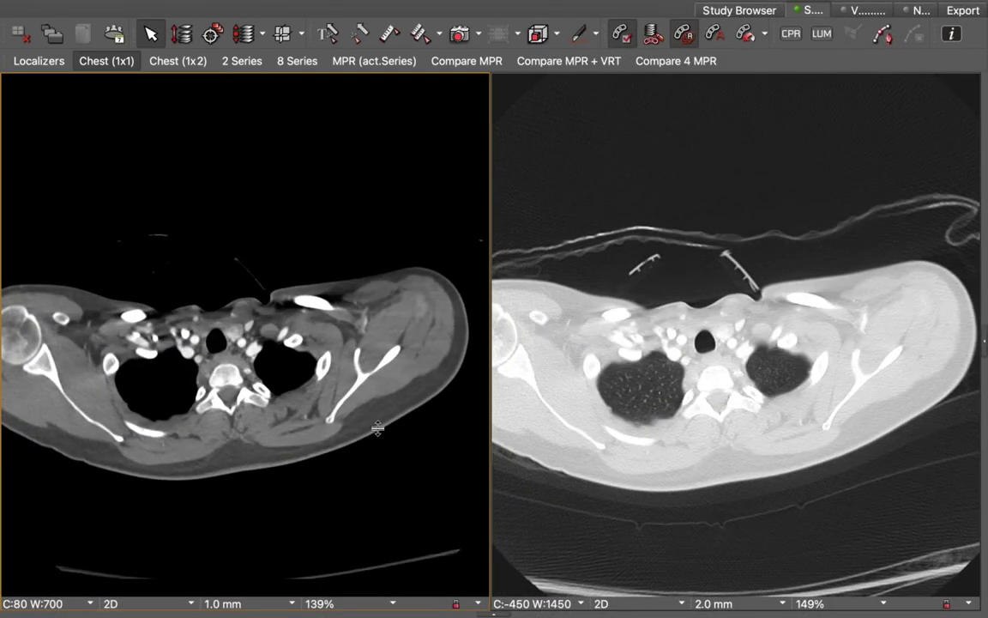
scroll(374, 430, "down", 6)
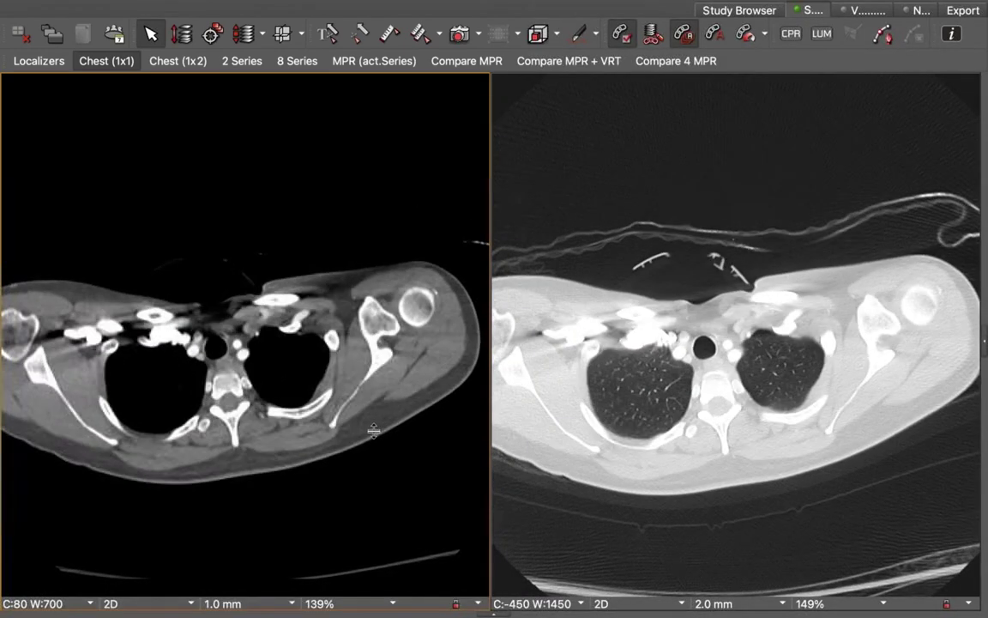
scroll(339, 414, "down", 5)
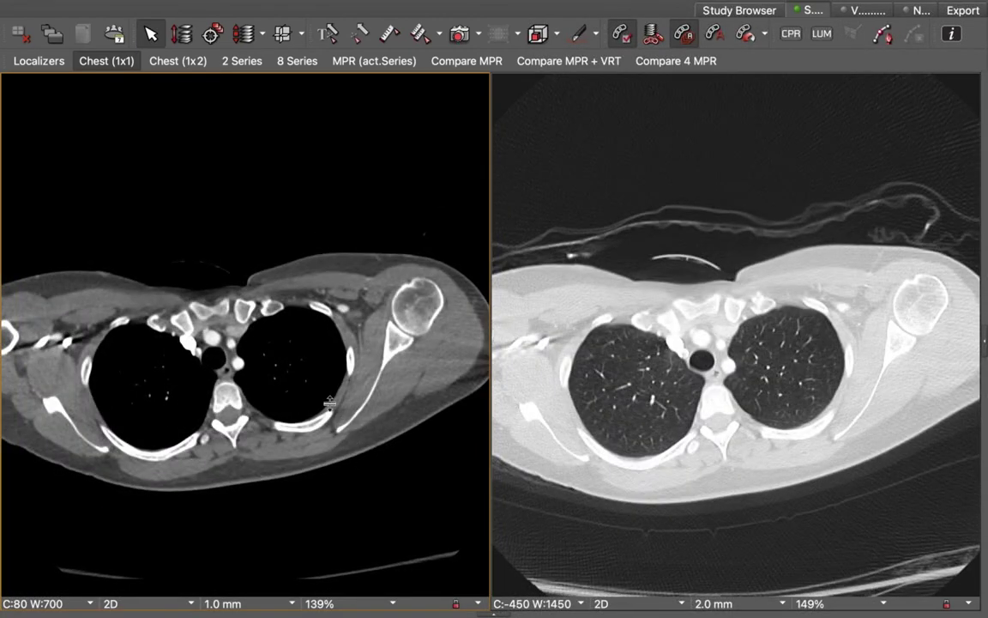
scroll(332, 394, "down", 3)
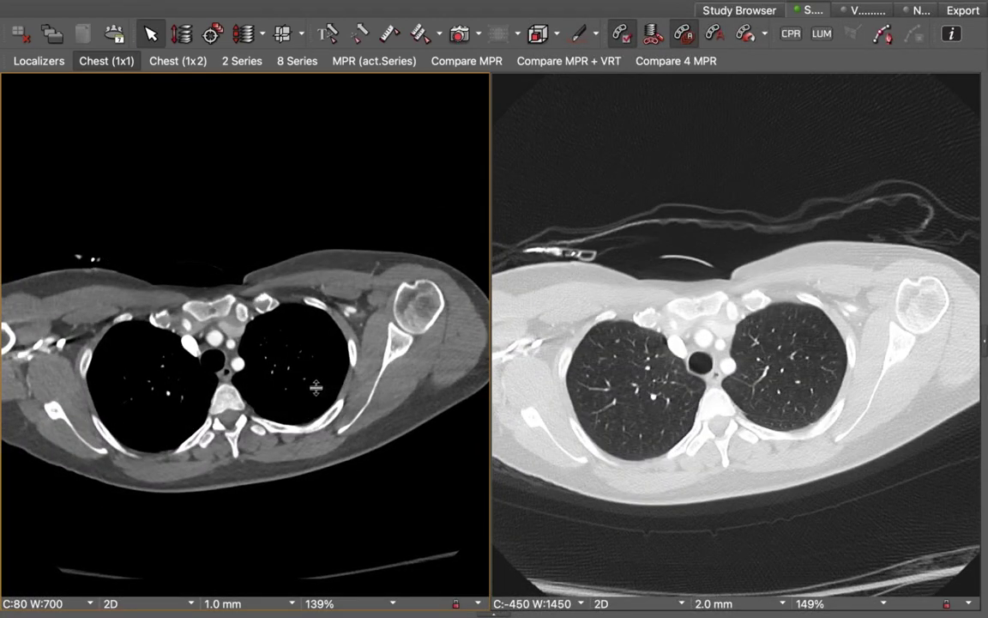
scroll(316, 387, "down", 2)
scroll(307, 398, "down", 3)
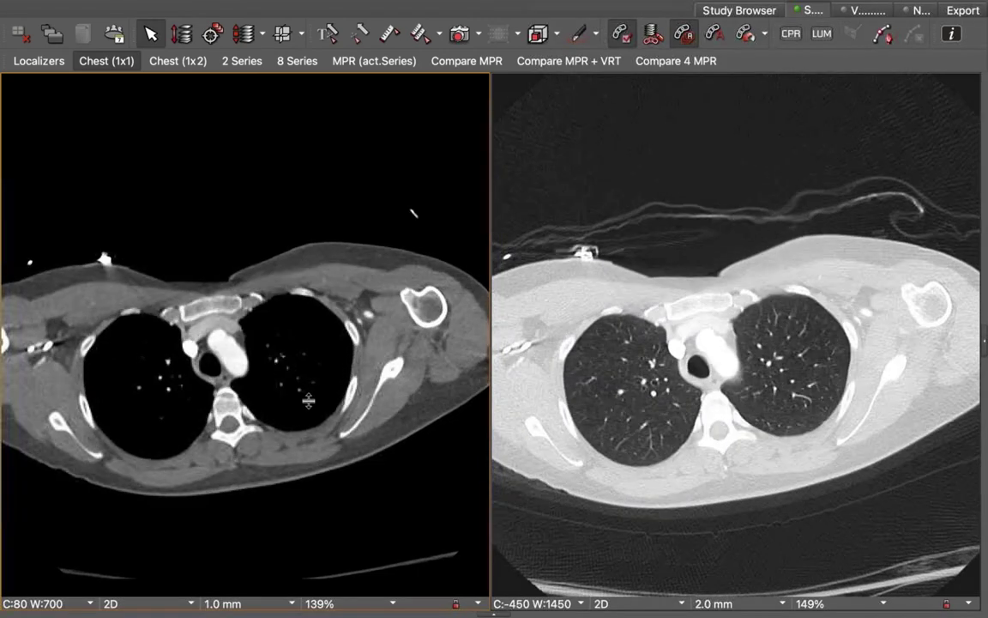
scroll(305, 403, "down", 4)
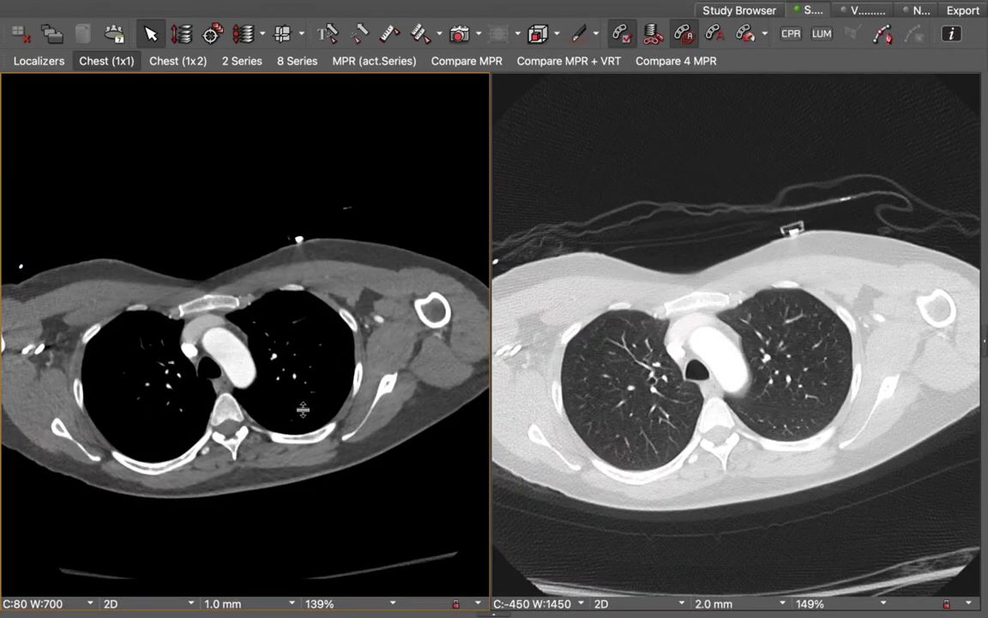
scroll(313, 406, "down", 5)
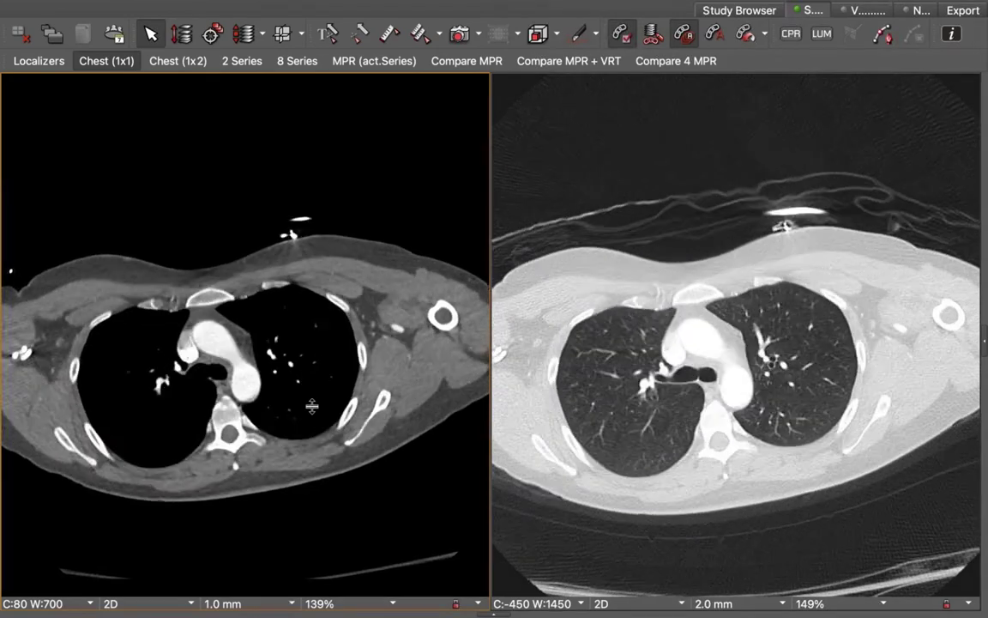
scroll(296, 406, "down", 5)
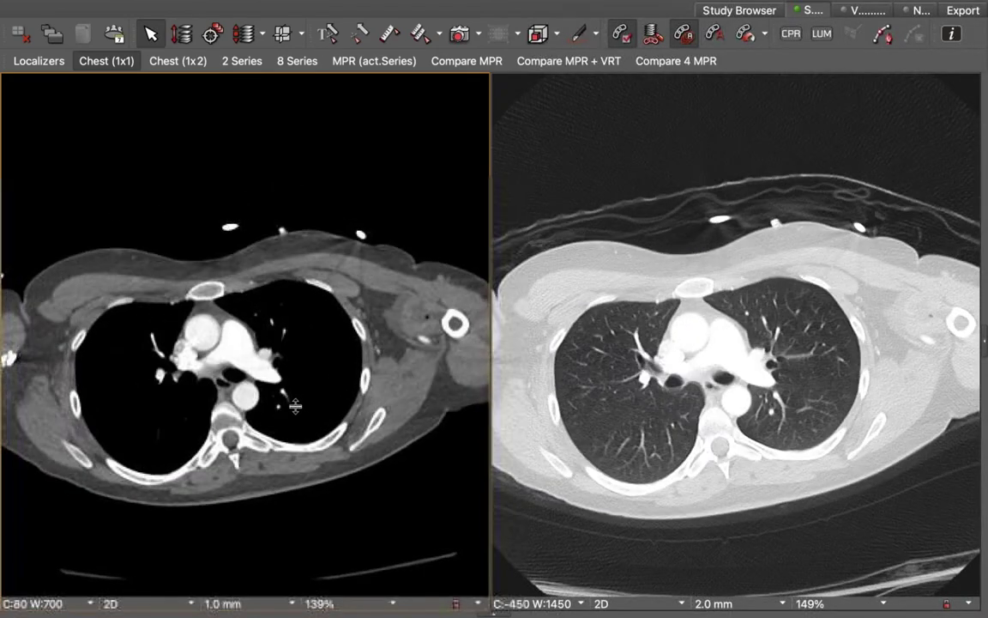
scroll(279, 403, "down", 6)
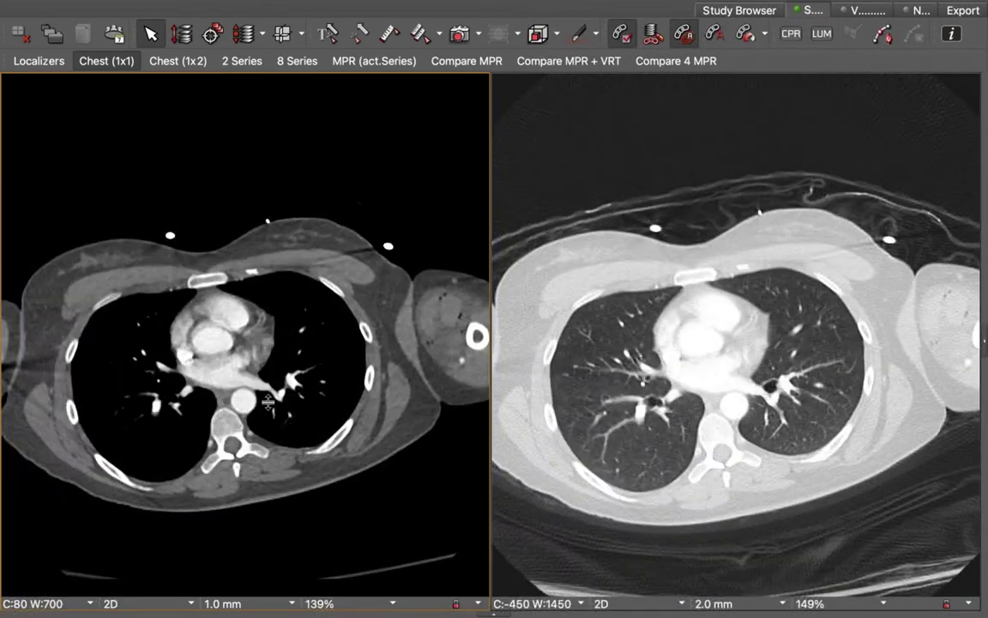
scroll(261, 392, "down", 2)
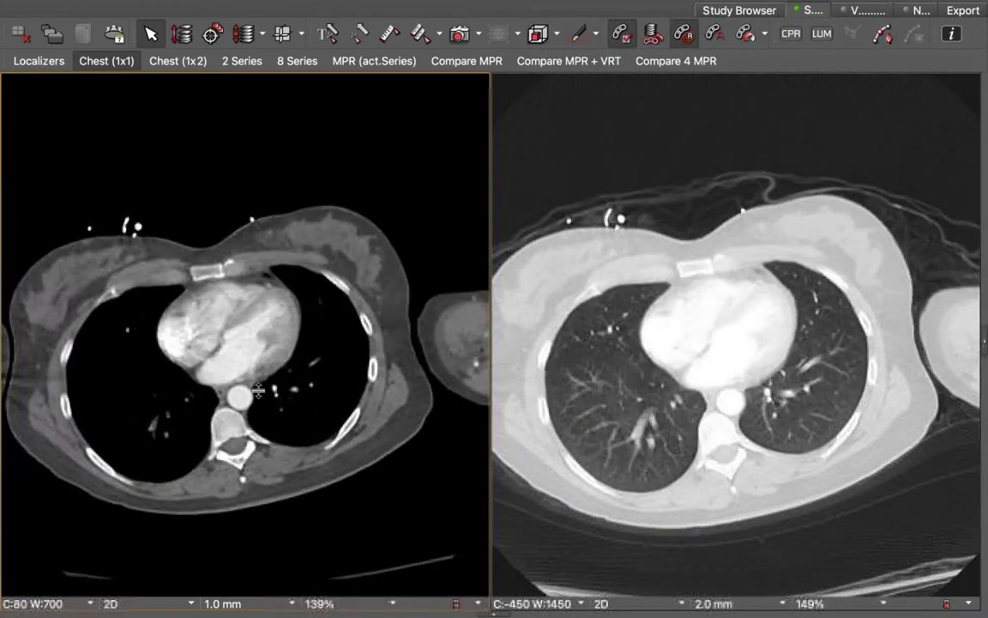
scroll(259, 390, "down", 6)
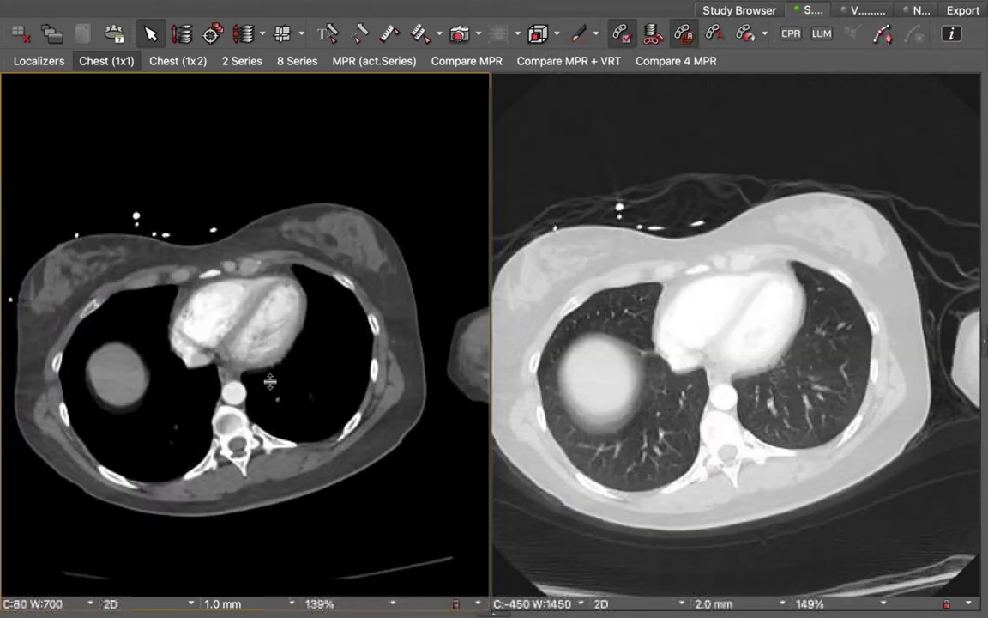
Step back up a few slices, then continue paging the linked series down through the heart.
scroll(273, 377, "up", 5)
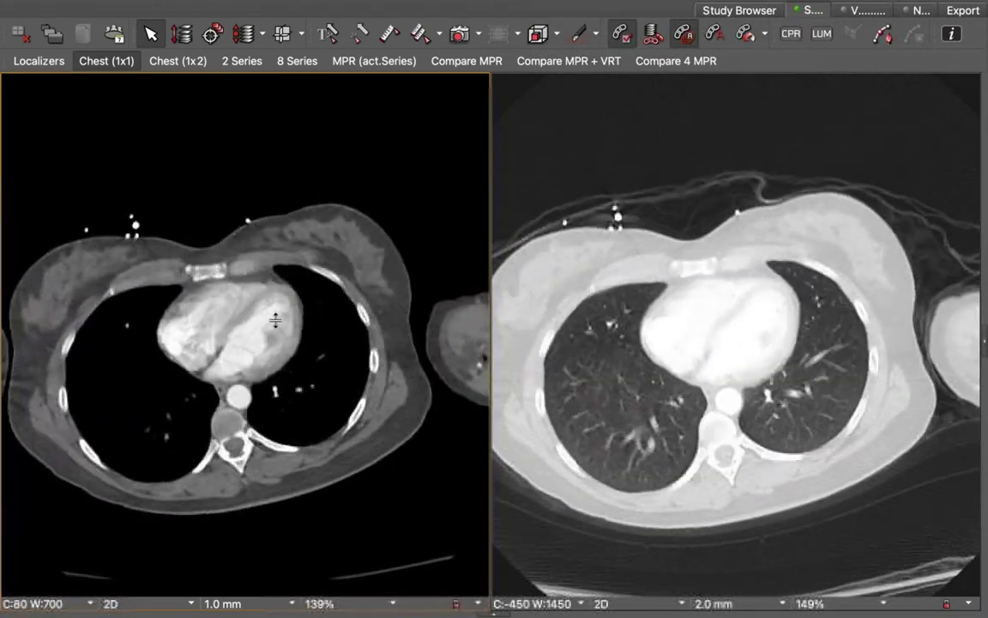
scroll(275, 315, "up", 4)
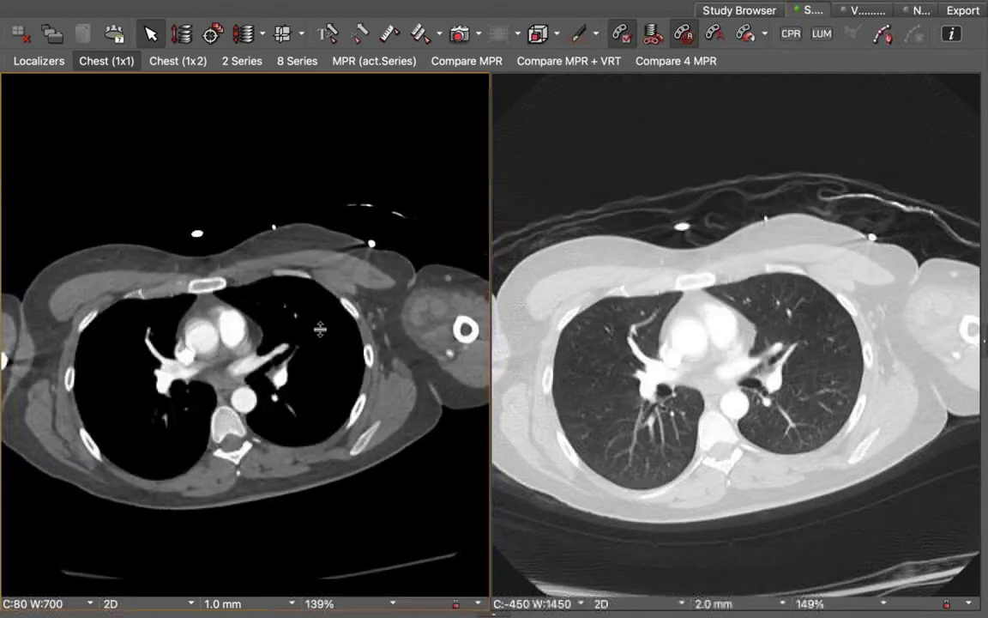
scroll(319, 317, "up", 2)
scroll(313, 289, "up", 2)
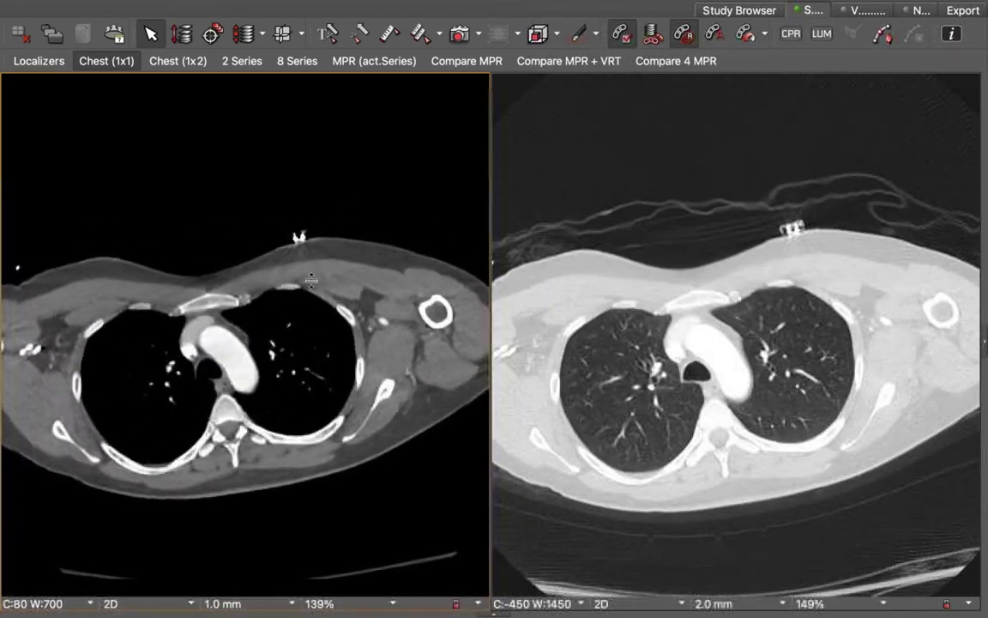
scroll(310, 273, "up", 4)
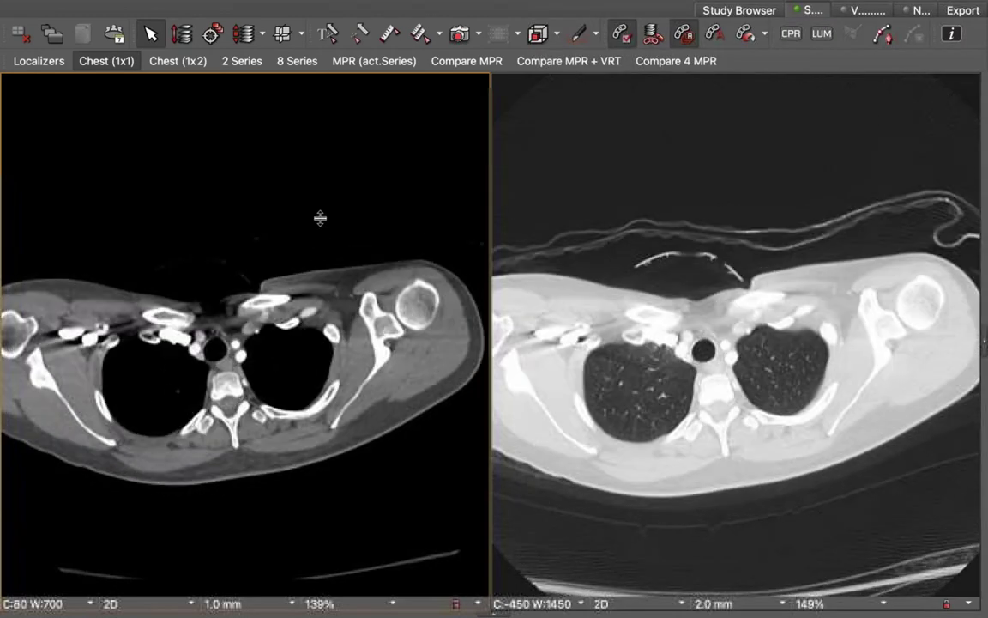
scroll(329, 231, "down", 3)
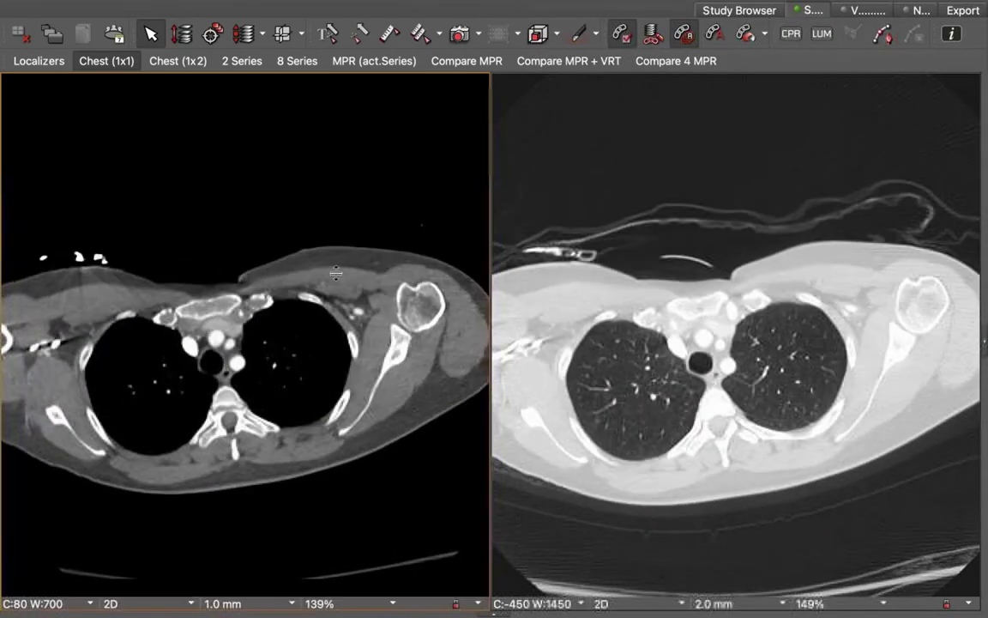
scroll(336, 283, "down", 5)
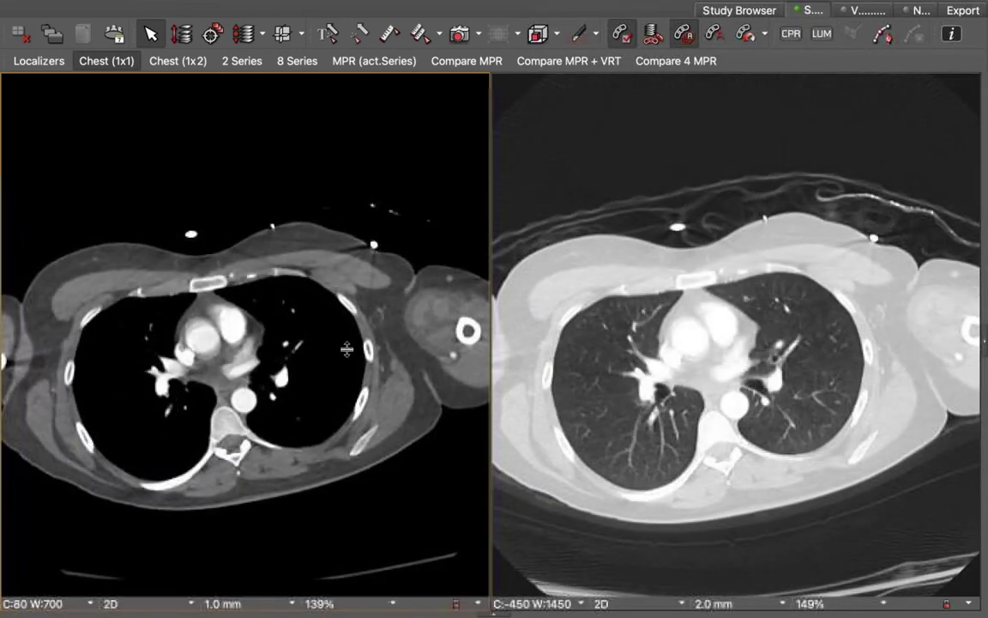
scroll(348, 352, "down", 4)
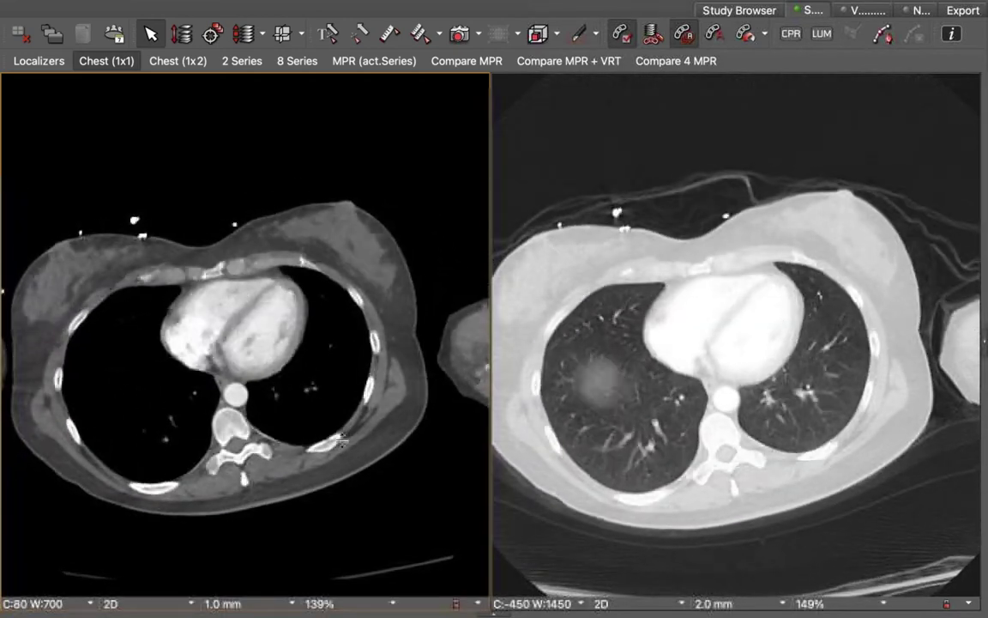
scroll(341, 440, "down", 6)
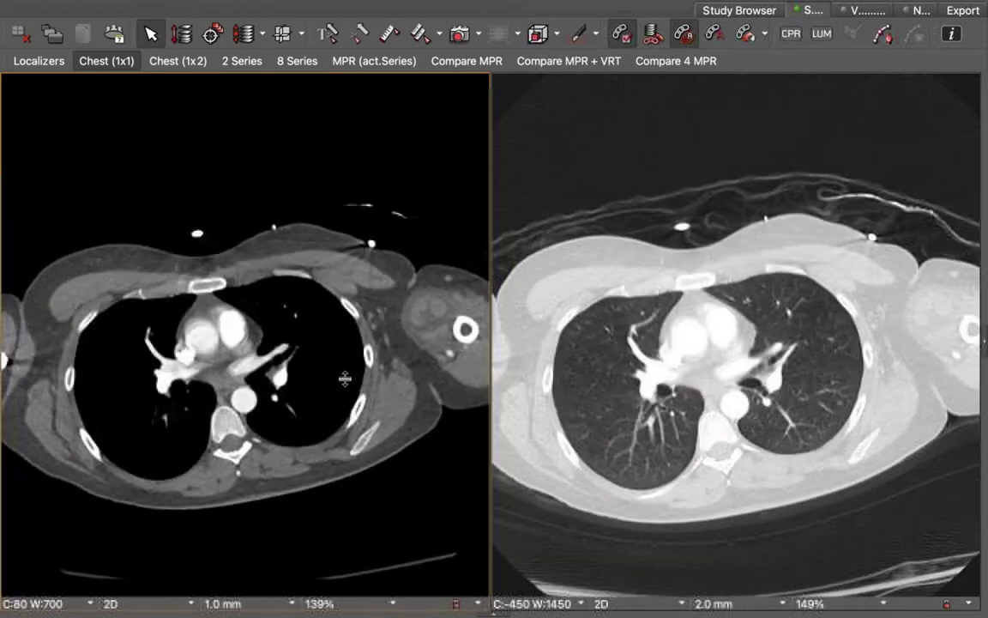
scroll(336, 439, "down", 6)
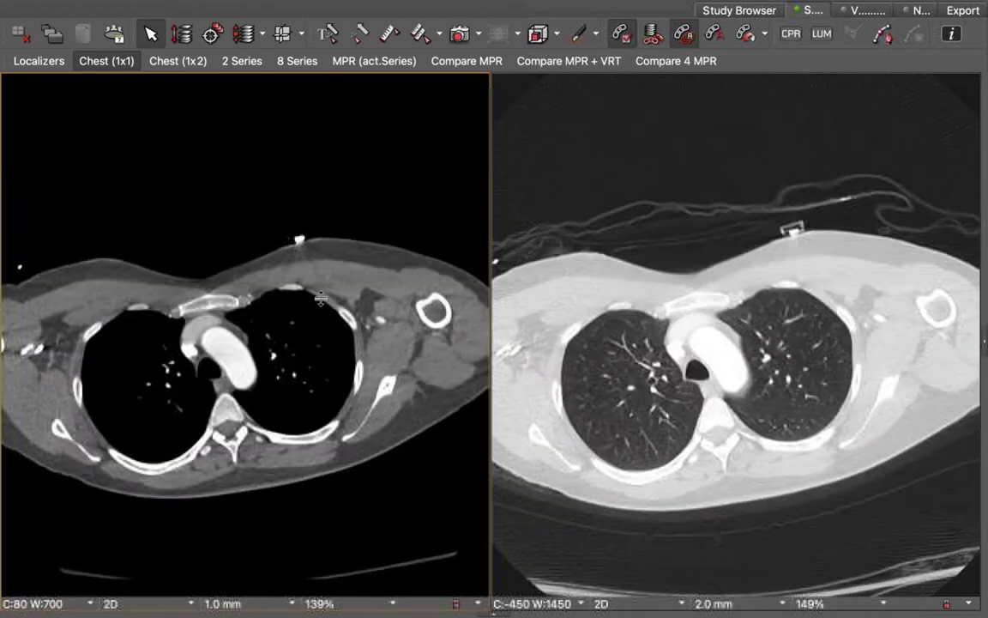
scroll(321, 298, "down", 3)
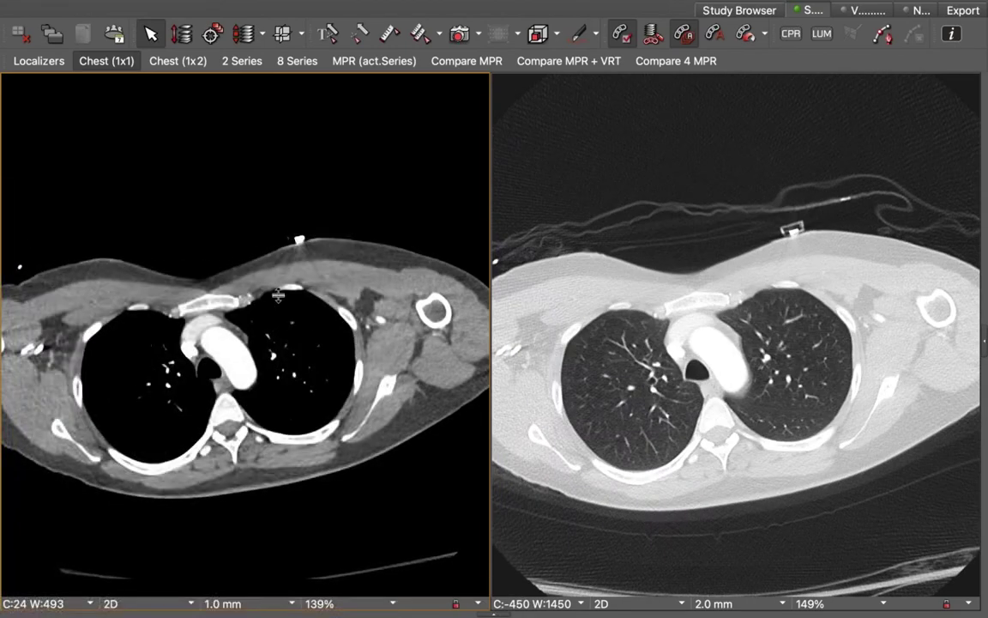
scroll(278, 295, "up", 3)
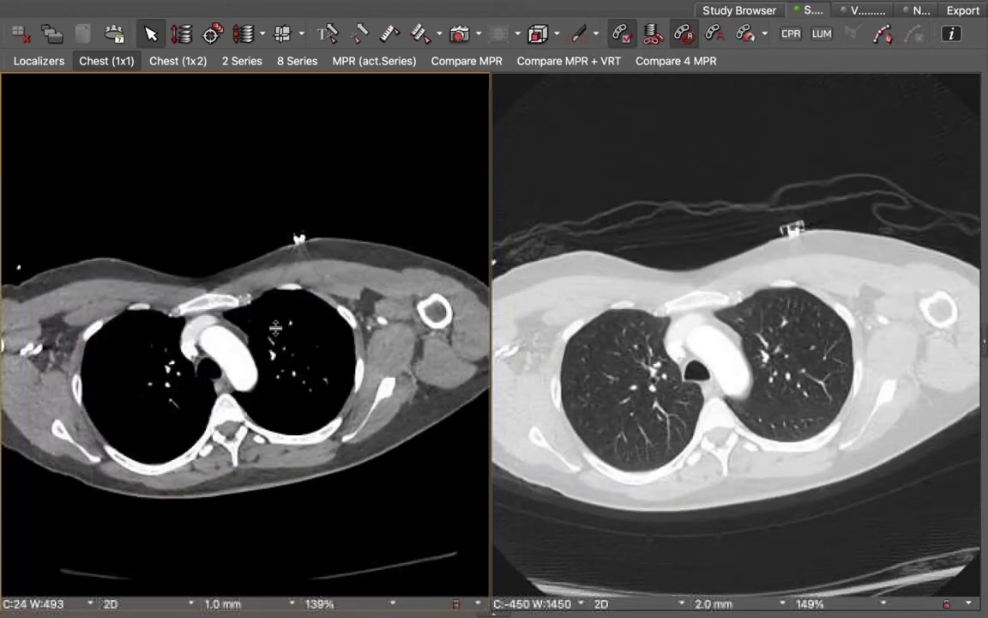
scroll(277, 318, "up", 3)
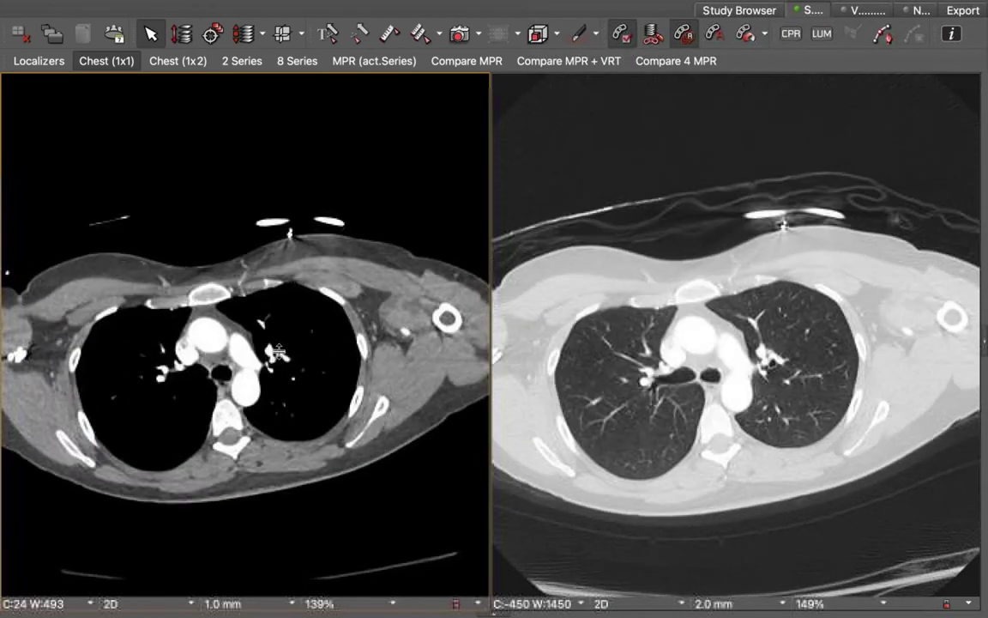
scroll(278, 360, "down", 3)
scroll(291, 439, "down", 5)
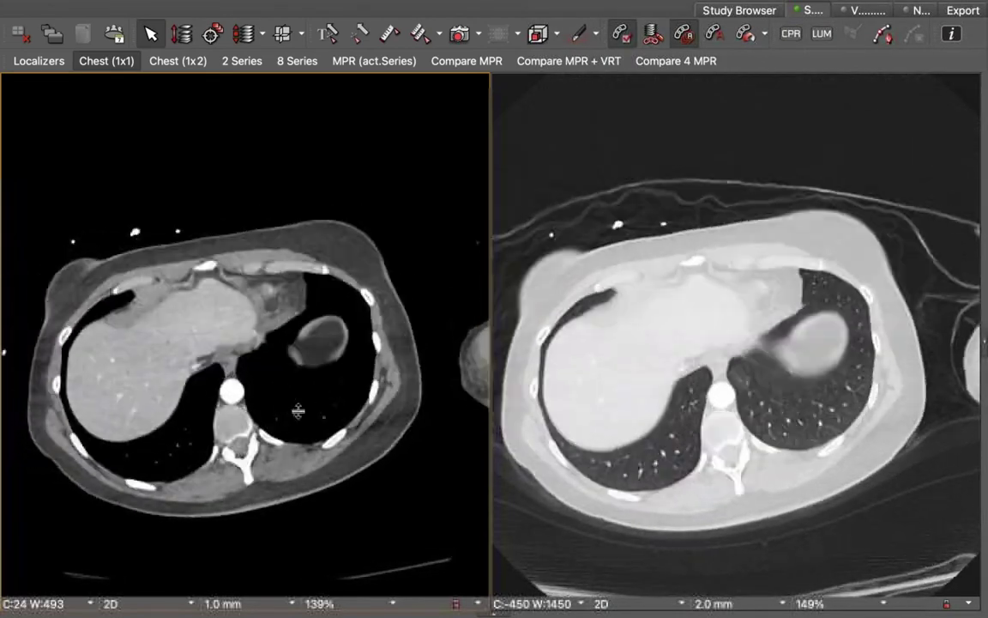
scroll(302, 410, "up", 6)
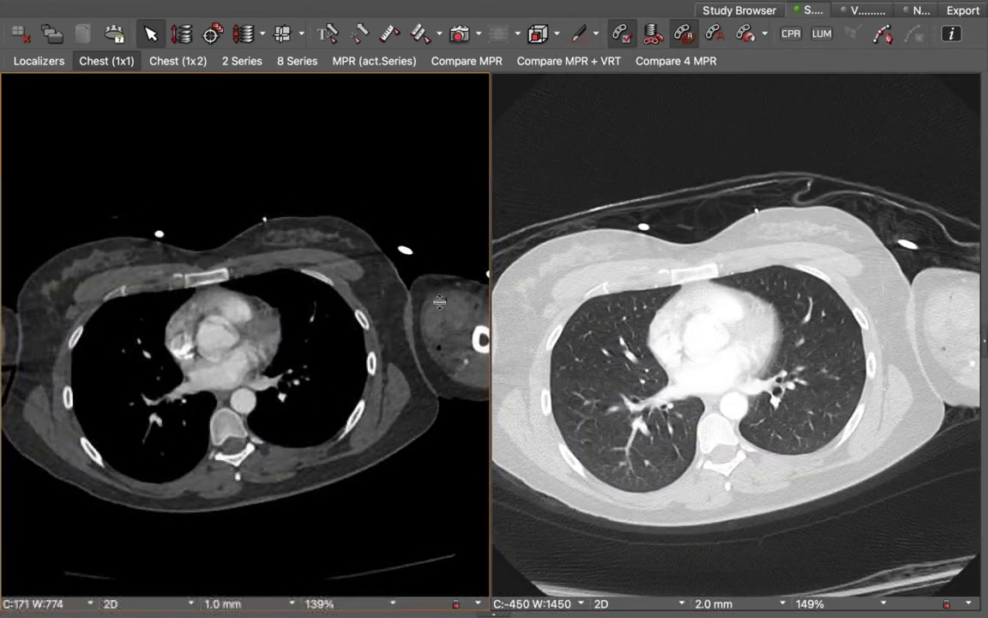
scroll(364, 222, "up", 5)
scroll(366, 210, "down", 3)
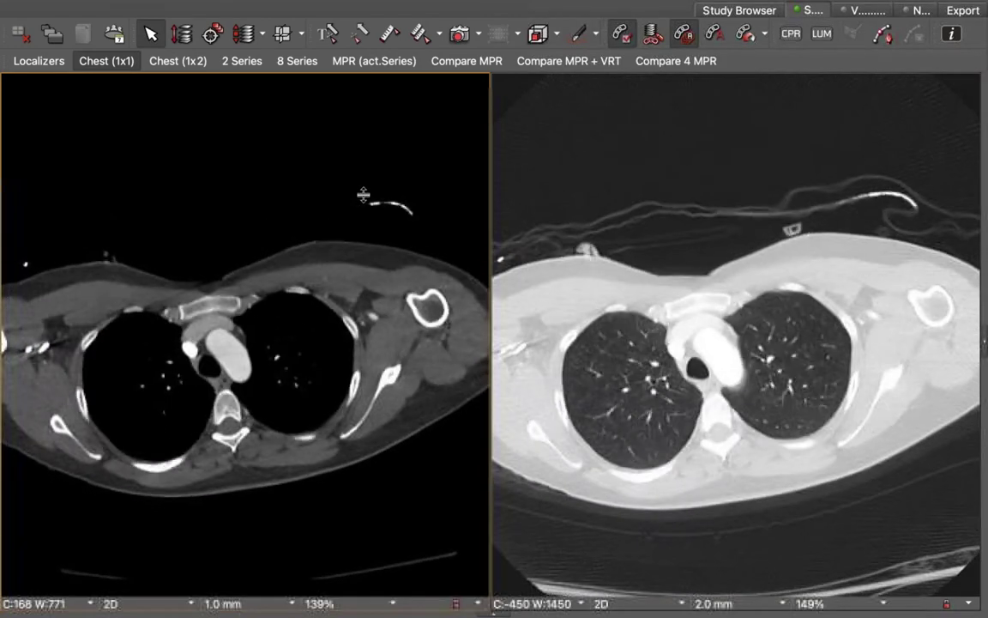
scroll(371, 191, "up", 6)
scroll(371, 185, "down", 6)
scroll(379, 214, "down", 3)
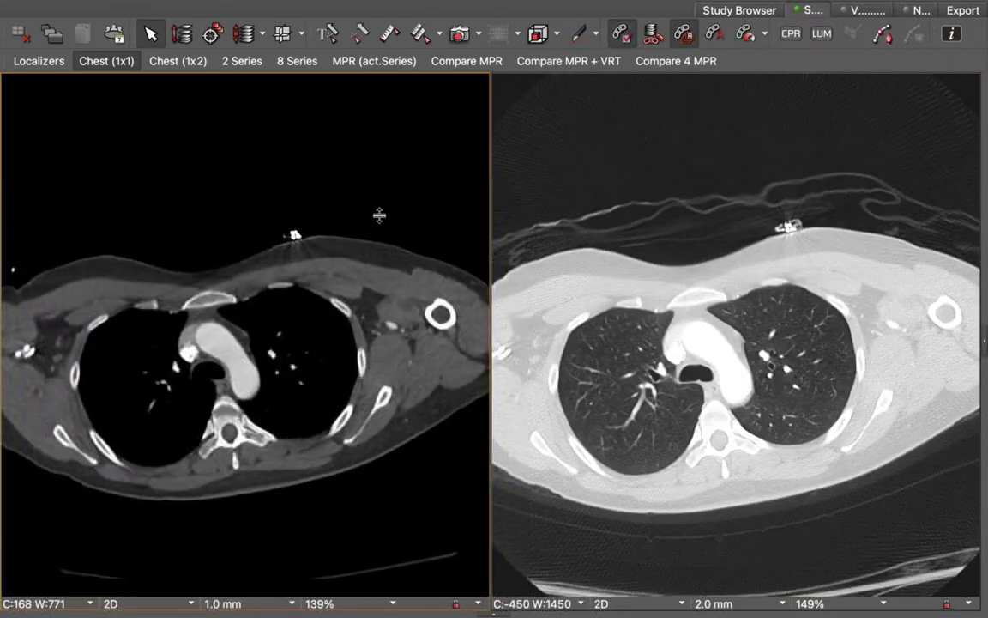
scroll(380, 222, "down", 3)
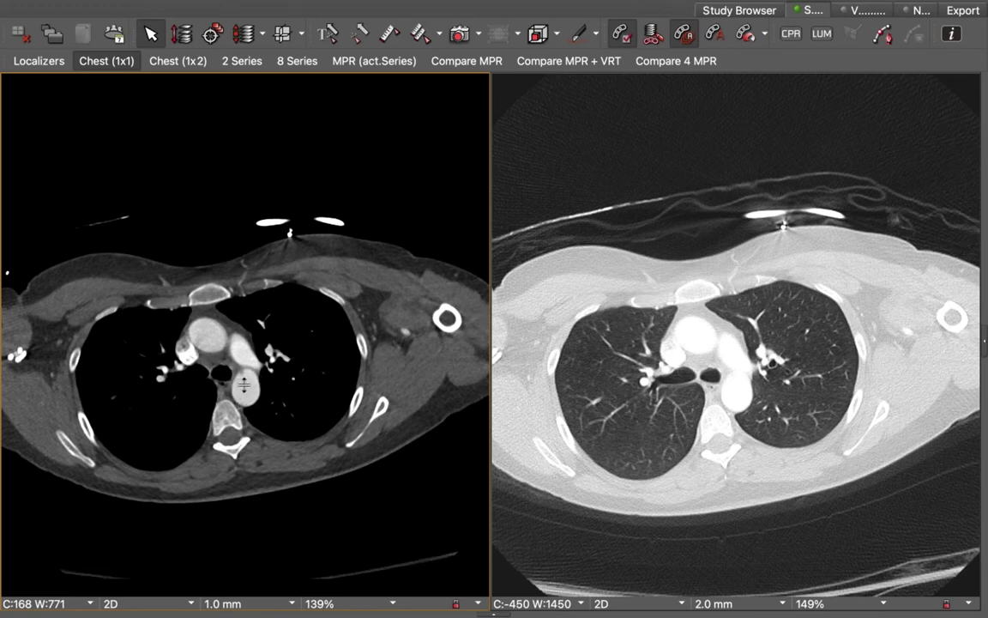
scroll(240, 390, "up", 3)
scroll(242, 386, "down", 5)
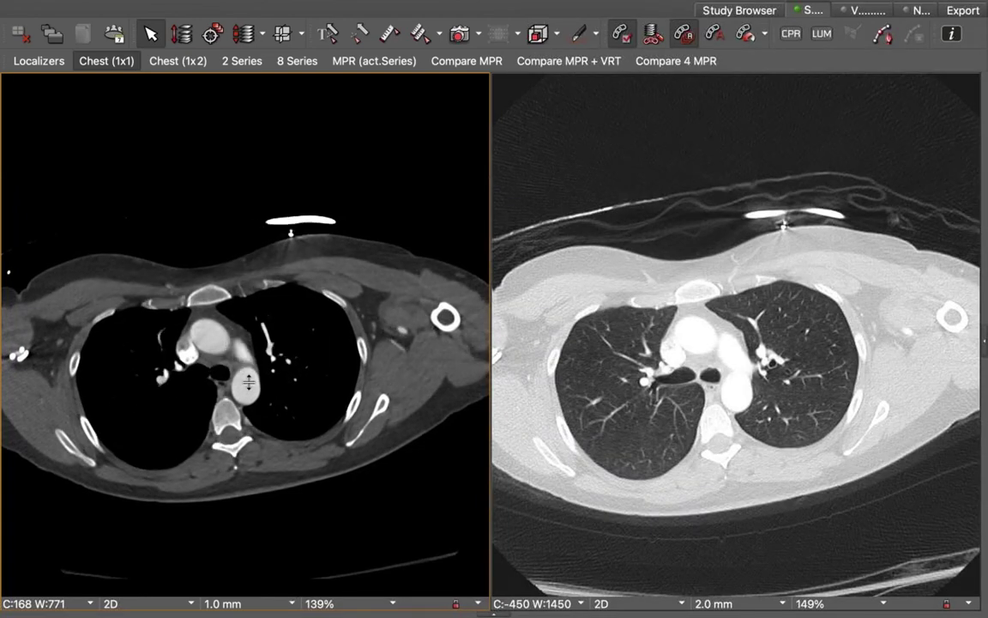
scroll(258, 367, "down", 8)
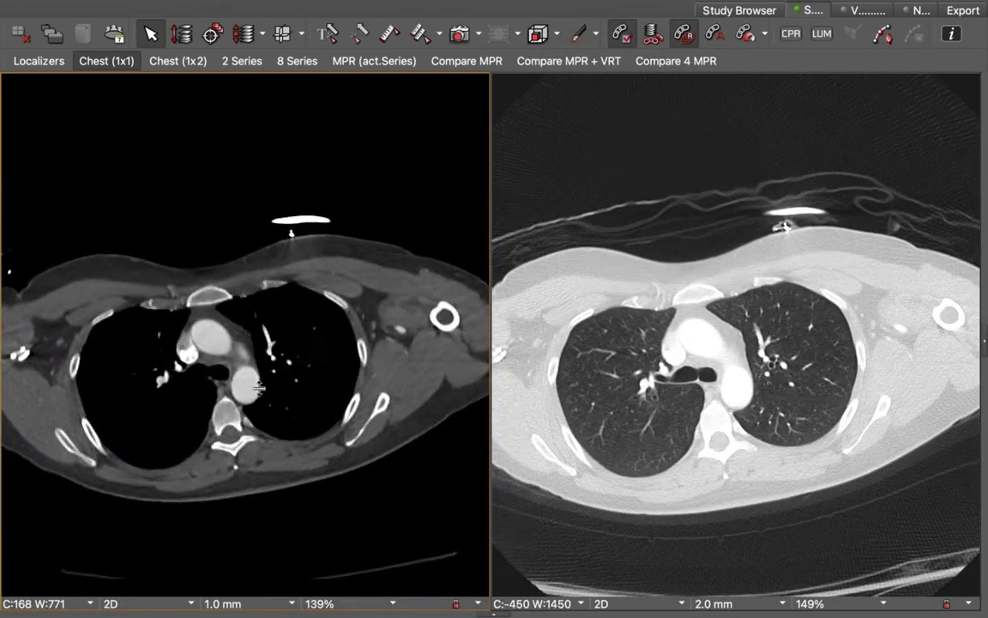
scroll(253, 454, "down", 4)
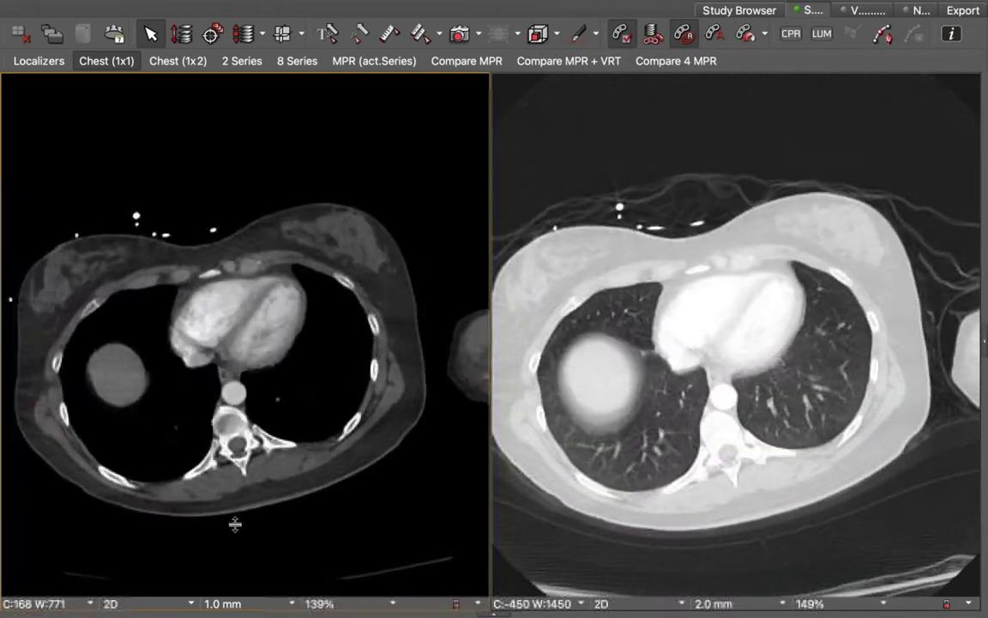
scroll(234, 514, "up", 8)
scroll(271, 386, "up", 5)
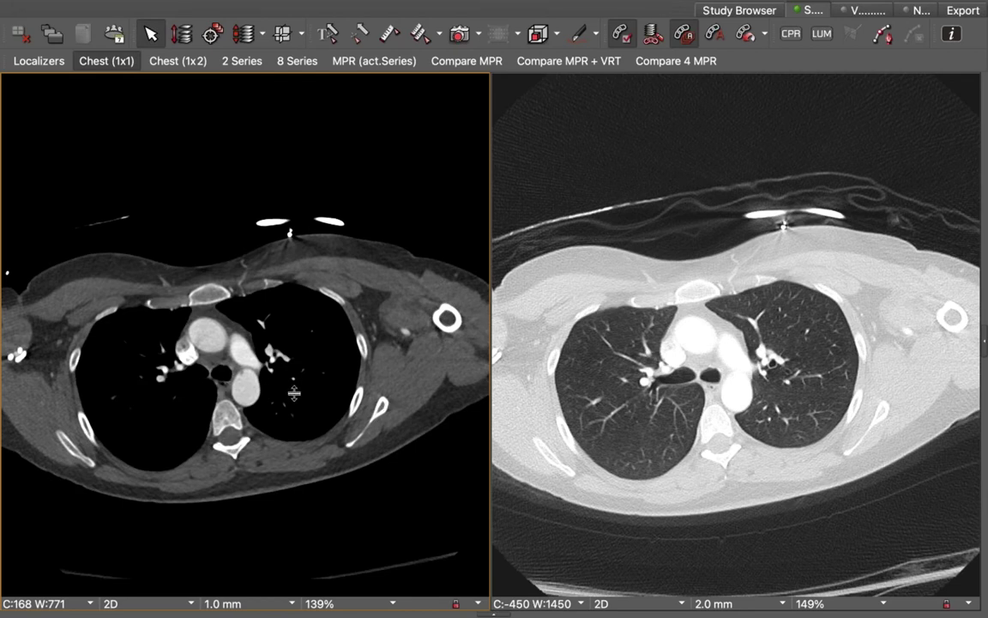
scroll(296, 385, "down", 5)
scroll(299, 387, "down", 4)
Open the second study and preview its upper-right axial series from neck to upper chest.
left_click(857, 10)
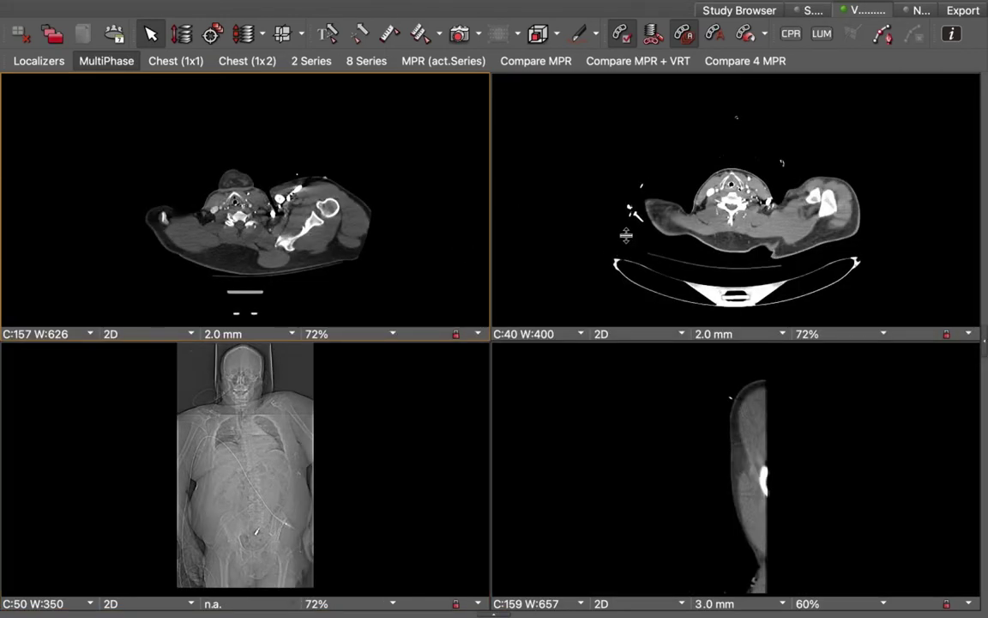
double_click(627, 234)
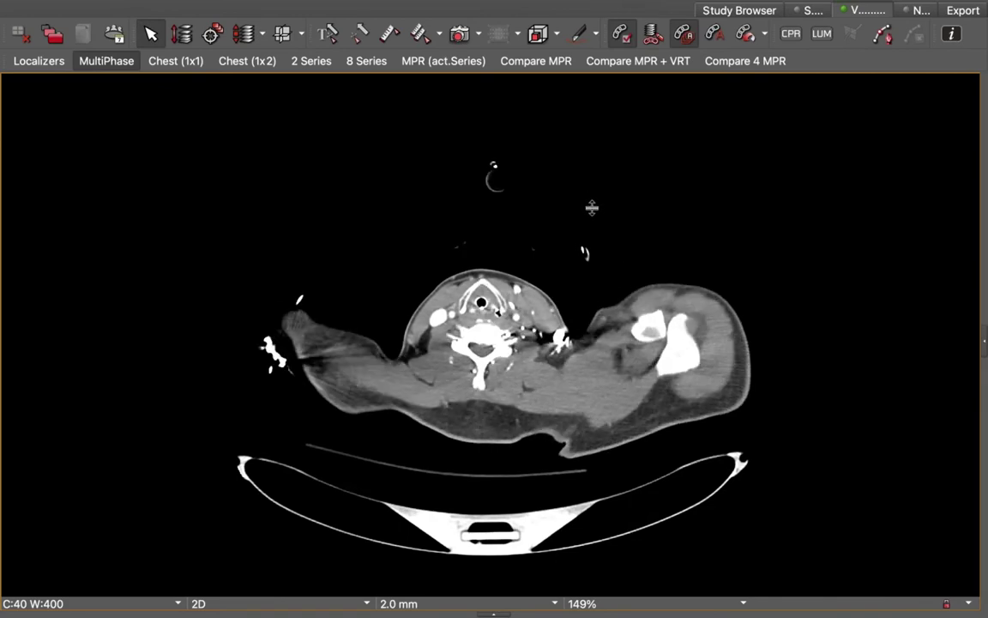
left_click_drag(591, 207, 596, 237)
left_click_drag(596, 242, 591, 303)
double_click(591, 303)
Maximize the top-left axial series and page from the shoulders to the pulmonary artery branching.
double_click(374, 245)
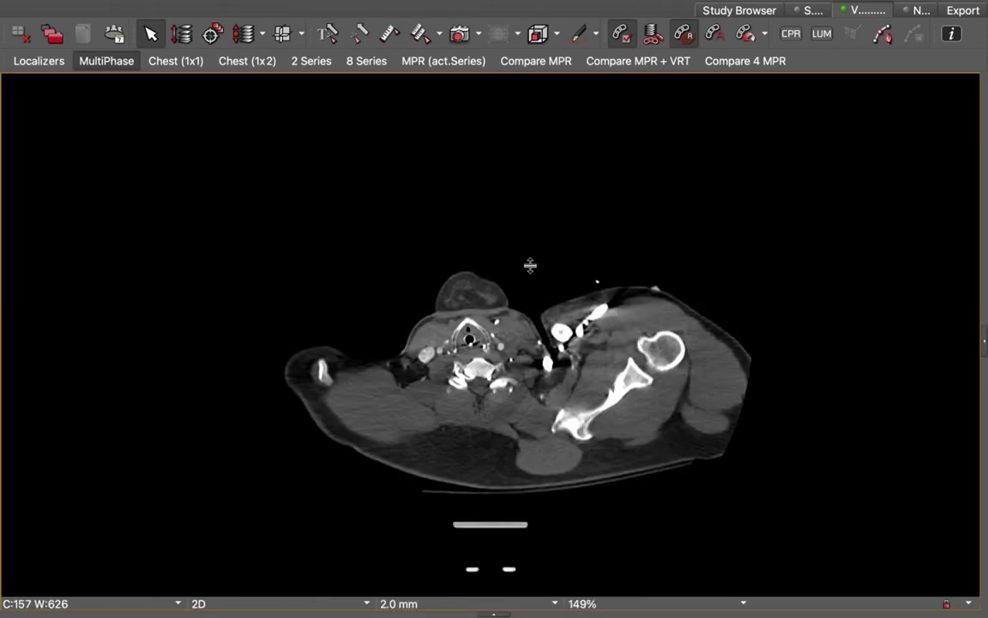
left_click_drag(530, 265, 534, 302)
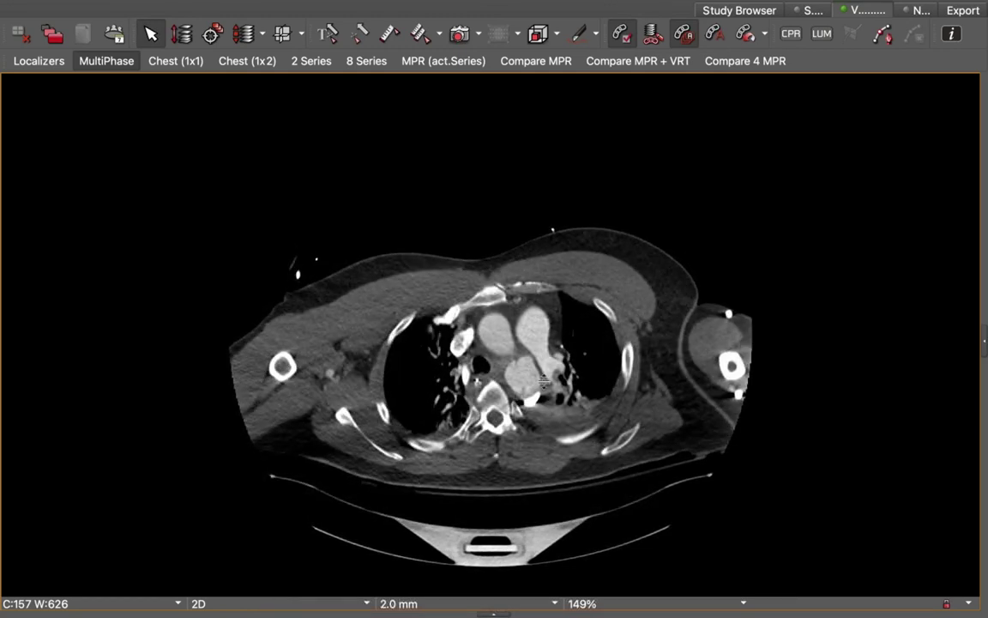
left_click_drag(566, 403, 513, 379)
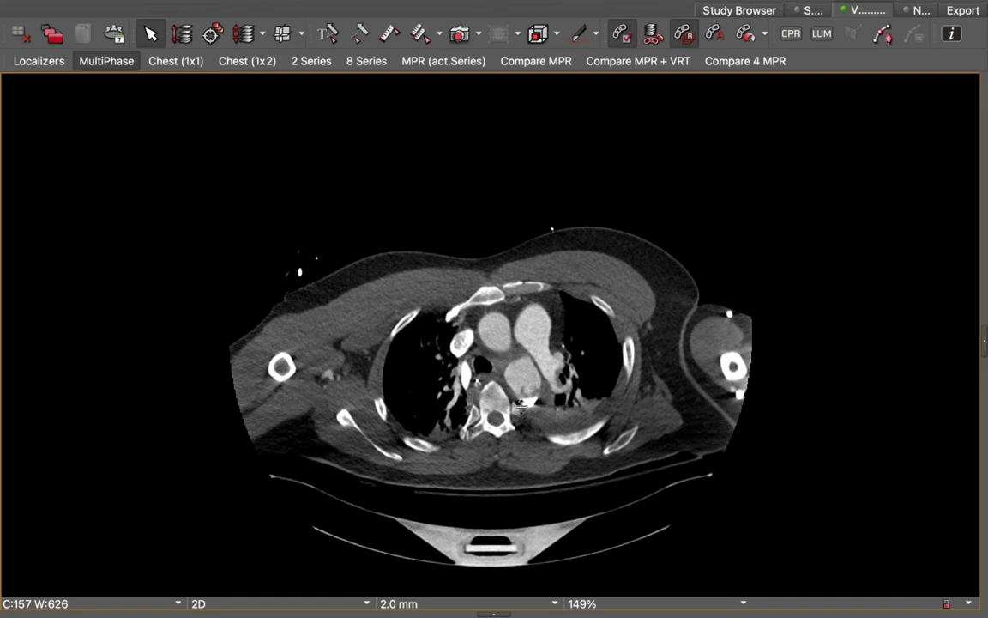
left_click_drag(541, 354, 539, 416)
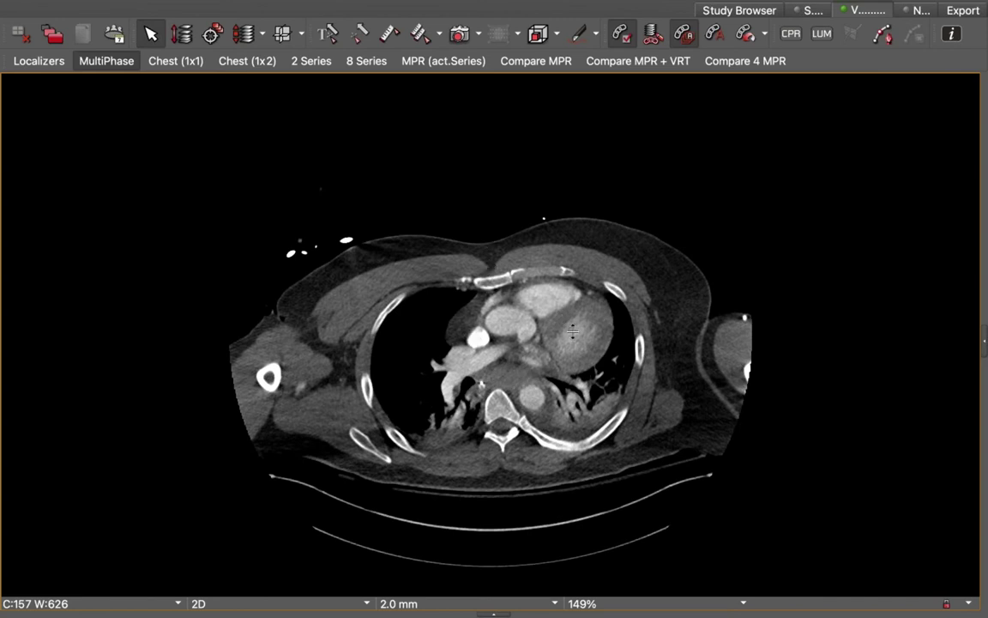
Scroll back and forth through the axial slices between the heart and the upper chest.
scroll(572, 331, "up", 10)
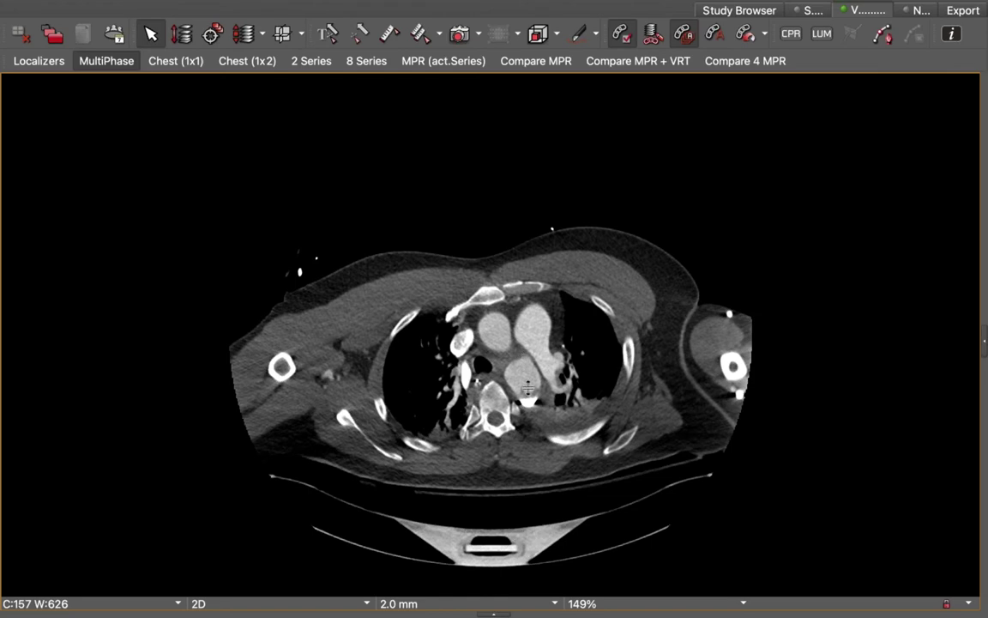
scroll(558, 351, "down", 20)
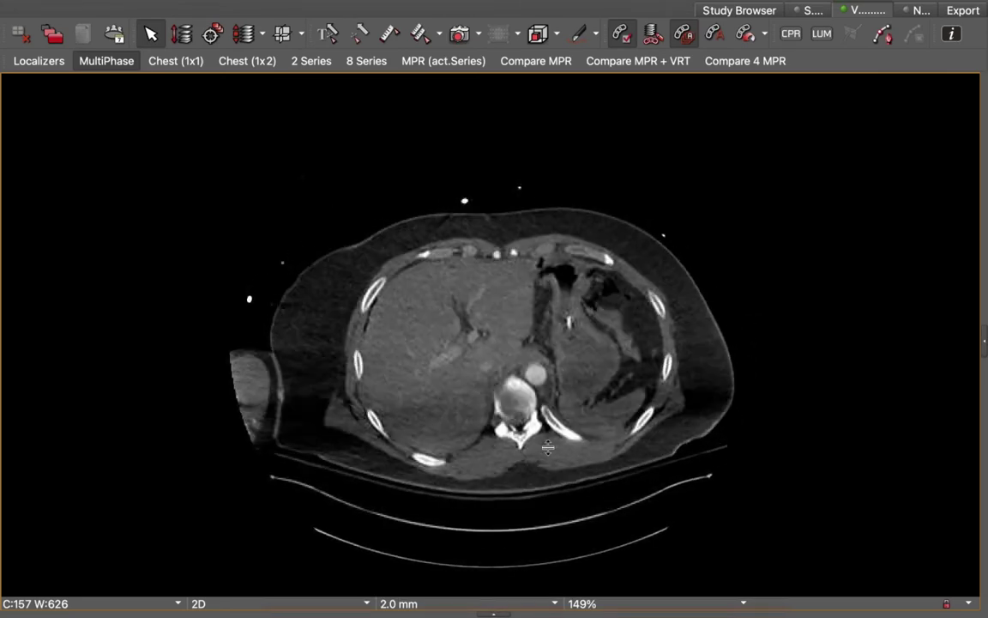
scroll(555, 392, "up", 10)
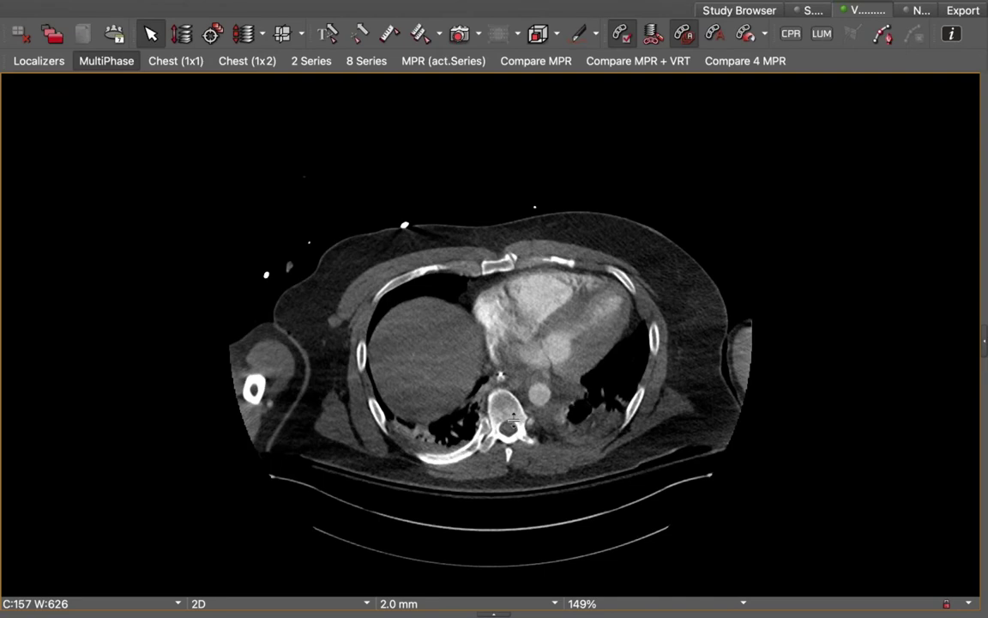
scroll(517, 422, "down", 6)
scroll(558, 410, "up", 2)
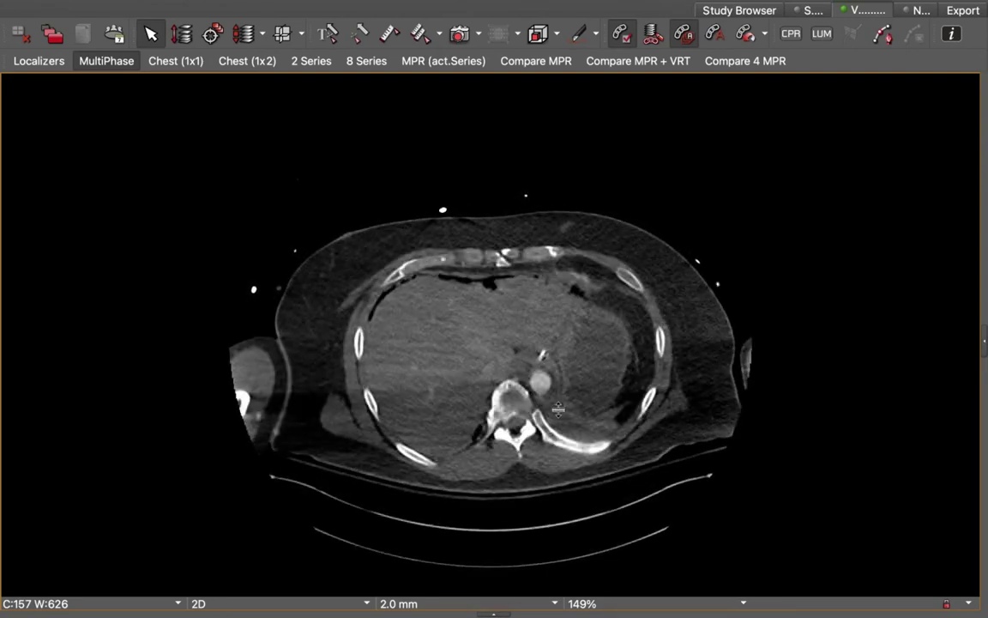
scroll(567, 423, "up", 10)
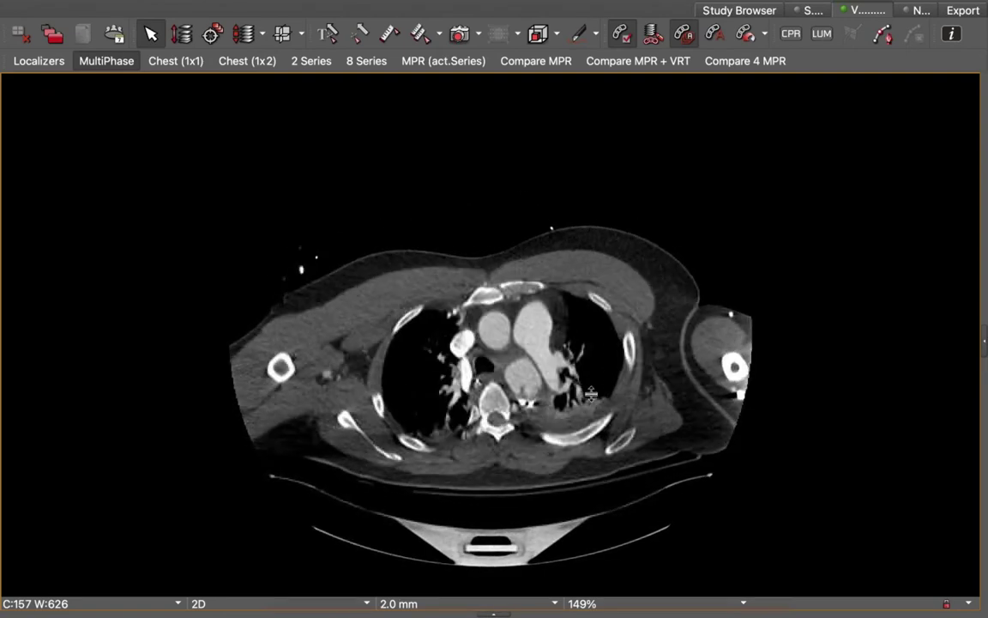
scroll(589, 385, "down", 4)
scroll(589, 380, "up", 7)
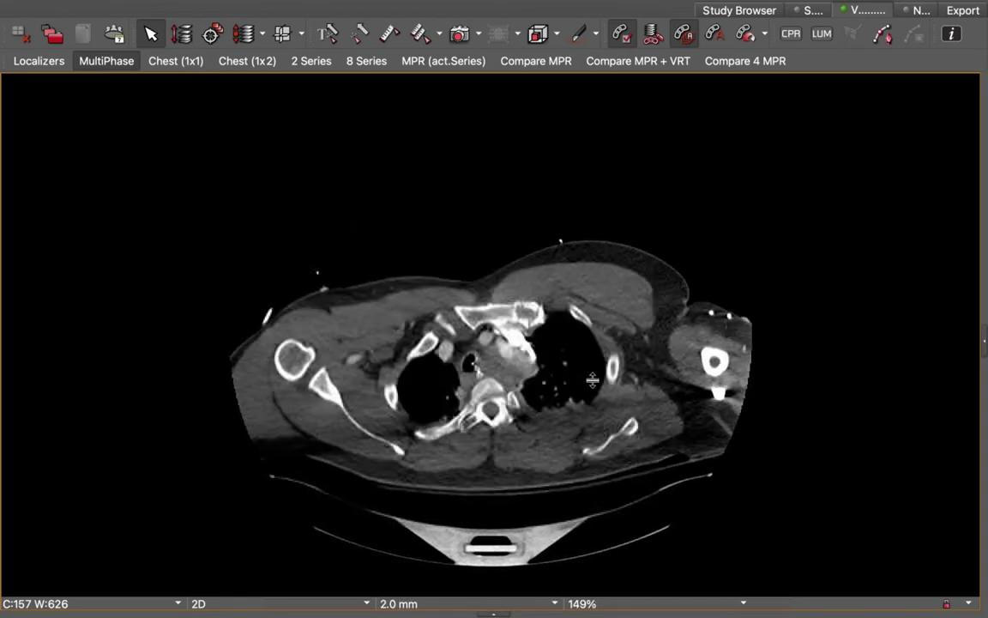
scroll(590, 382, "down", 3)
scroll(592, 388, "down", 6)
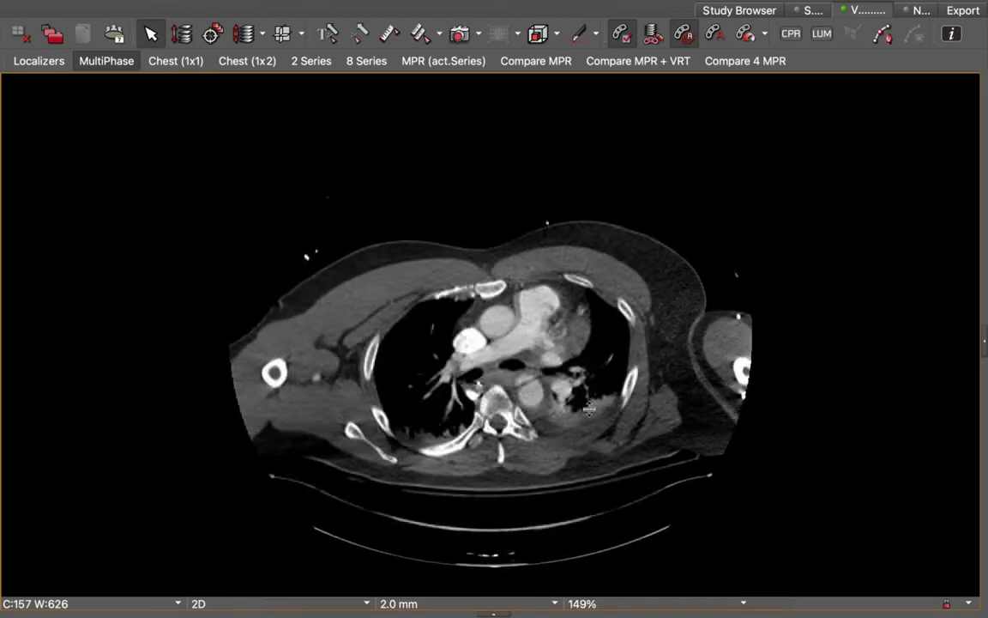
scroll(583, 420, "up", 6)
scroll(586, 396, "down", 2)
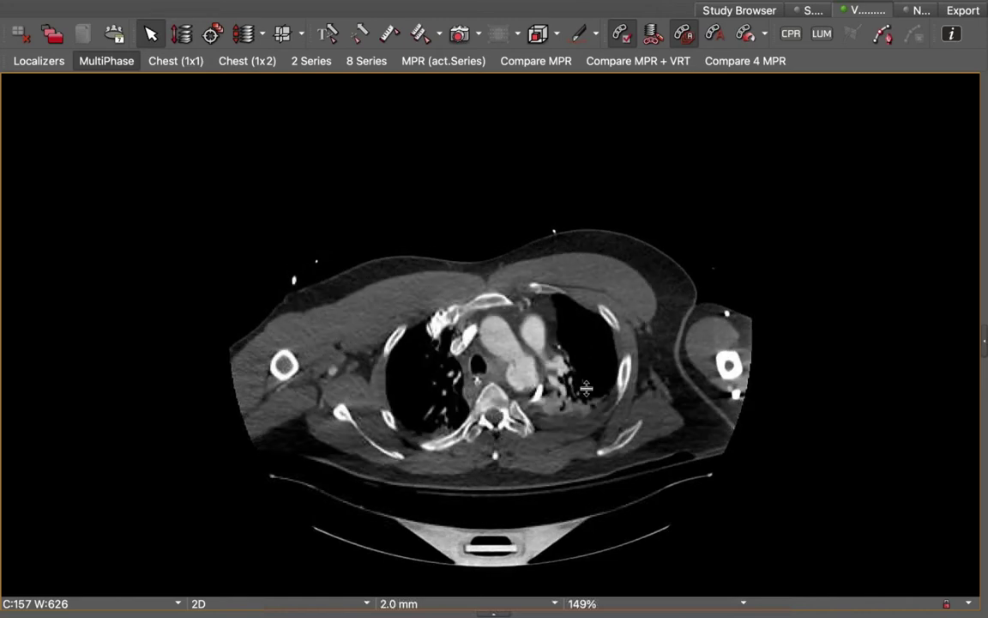
scroll(586, 395, "up", 4)
scroll(577, 401, "down", 3)
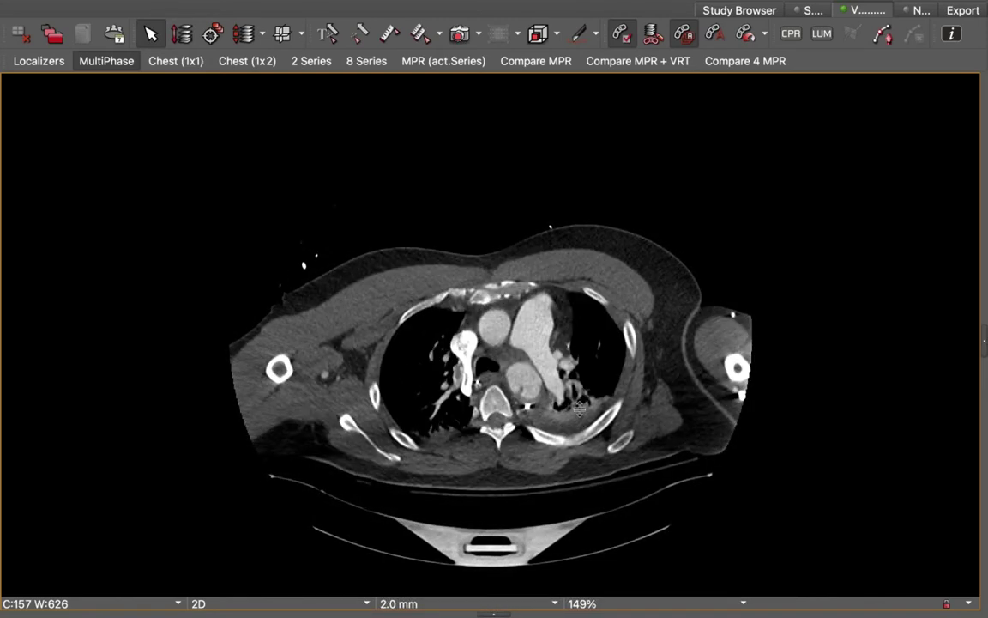
scroll(532, 386, "up", 3)
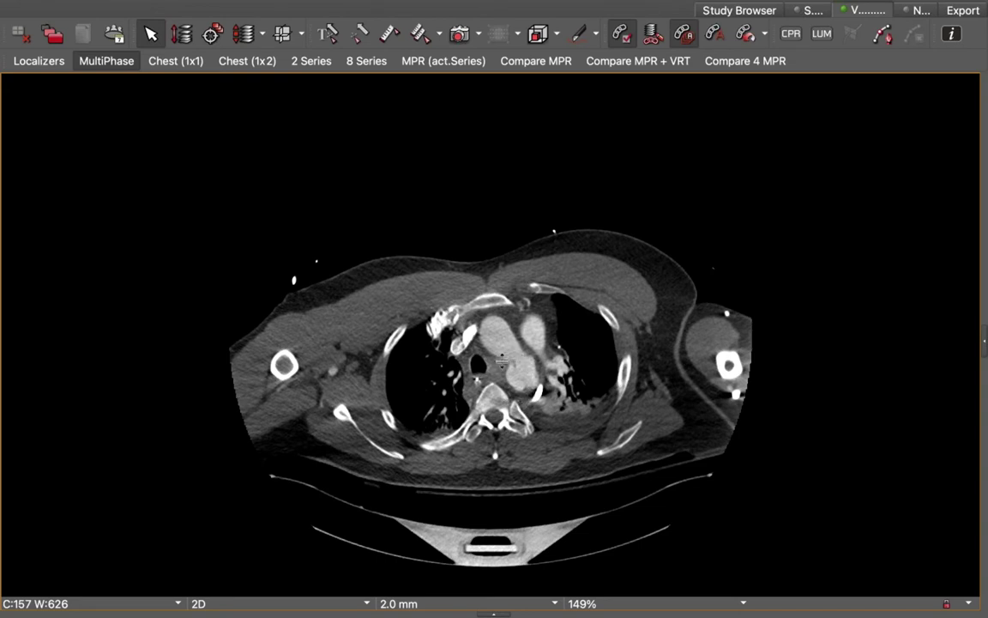
double_click(559, 375)
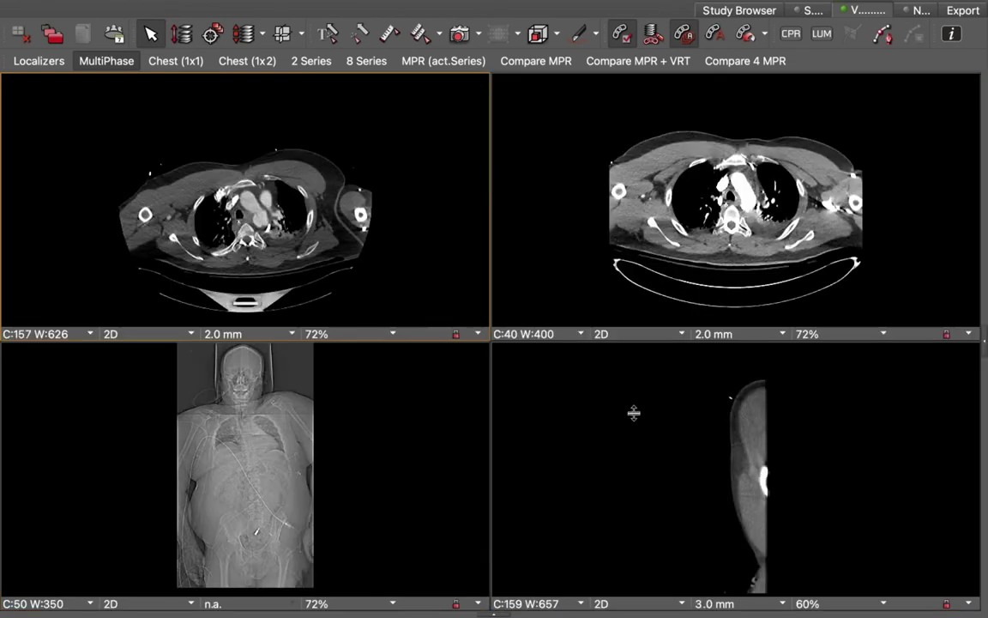
double_click(634, 410)
scroll(622, 381, "down", 15)
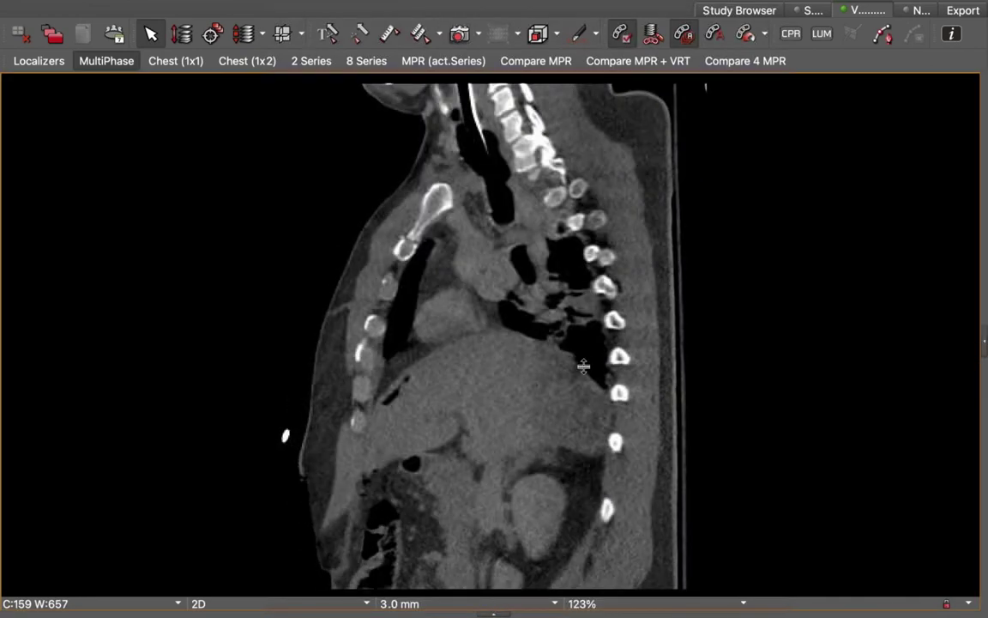
scroll(583, 367, "down", 10)
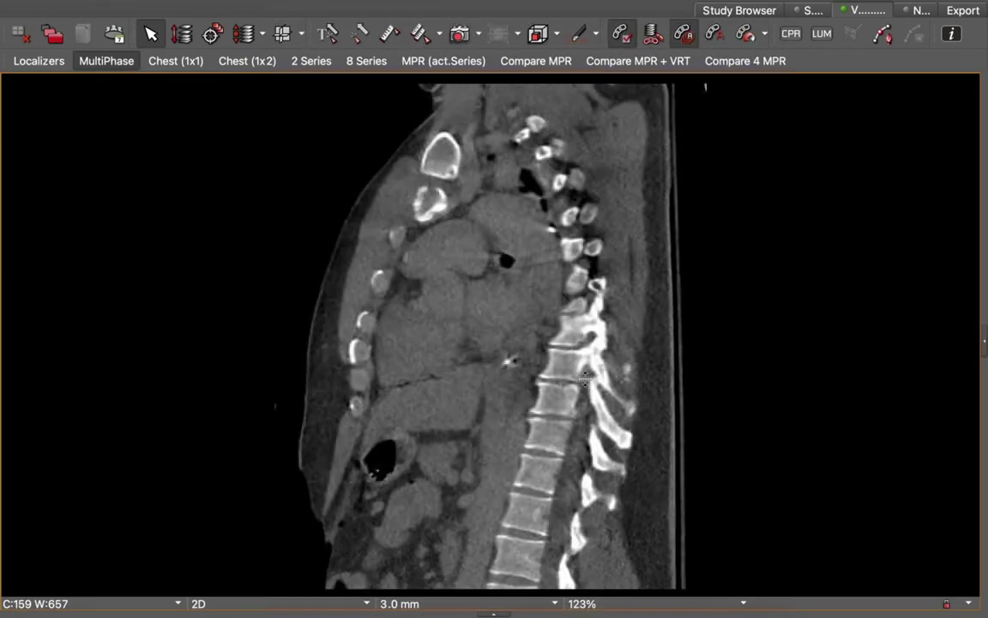
scroll(582, 375, "down", 3)
double_click(336, 427)
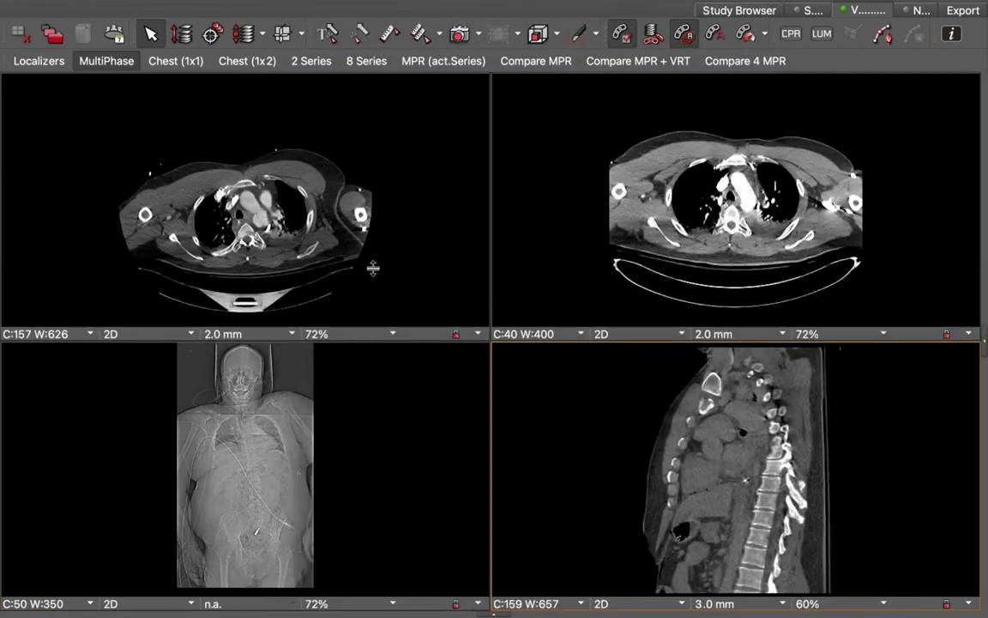
double_click(375, 269)
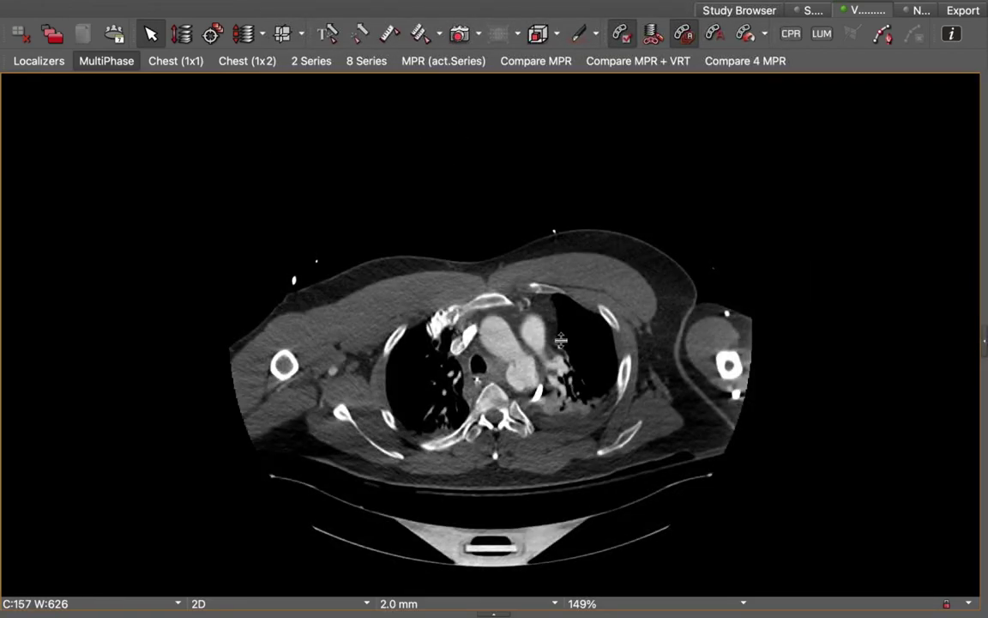
Scroll the full-viewer axial contrast CT from the aortic arch down to the heart chambers.
scroll(560, 339, "down", 5)
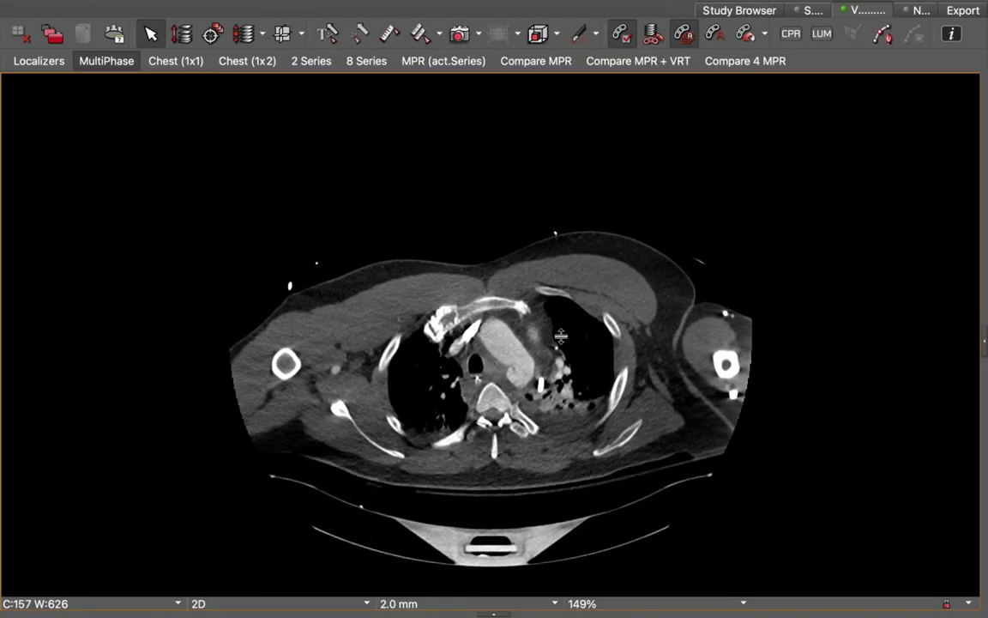
scroll(560, 337, "down", 5)
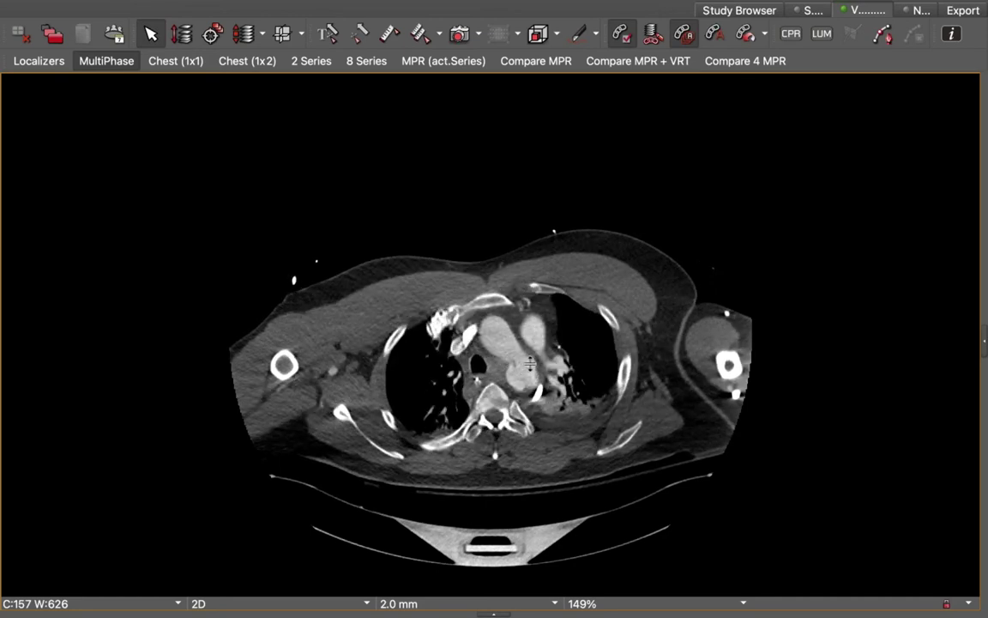
scroll(549, 410, "down", 6)
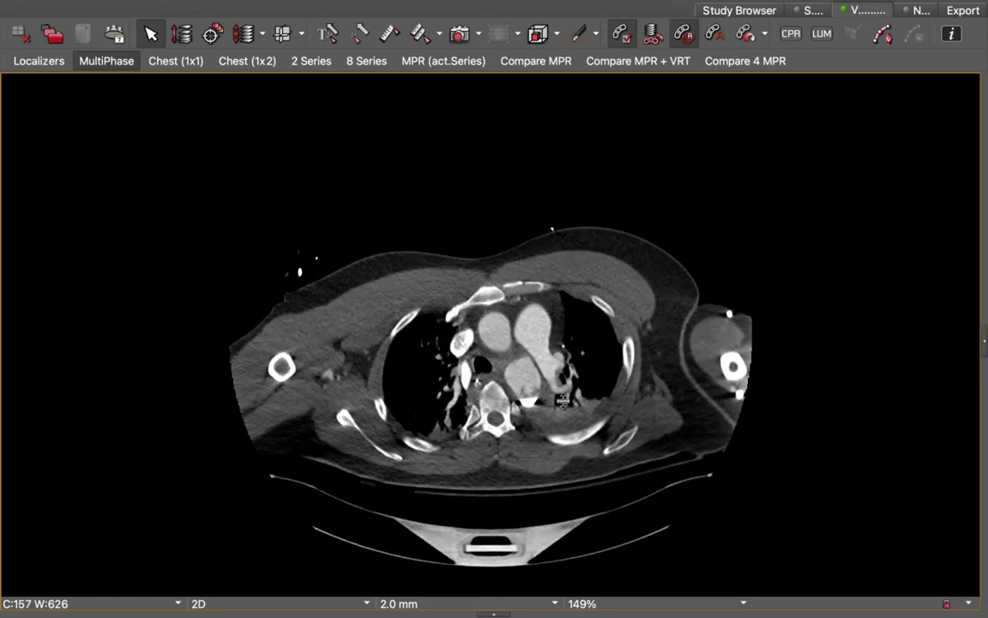
scroll(562, 409, "up", 8)
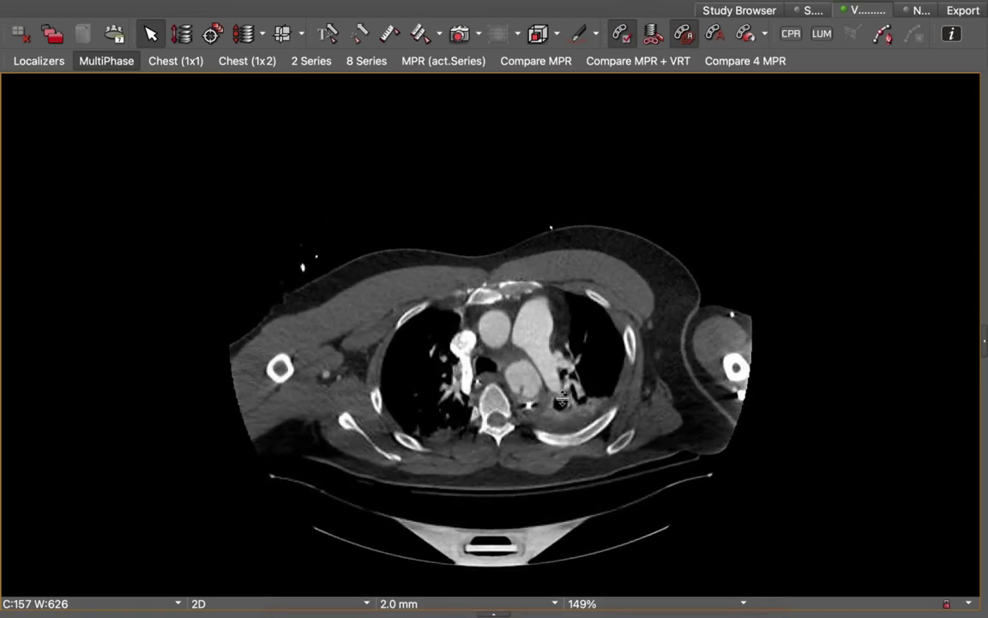
scroll(562, 392, "down", 8)
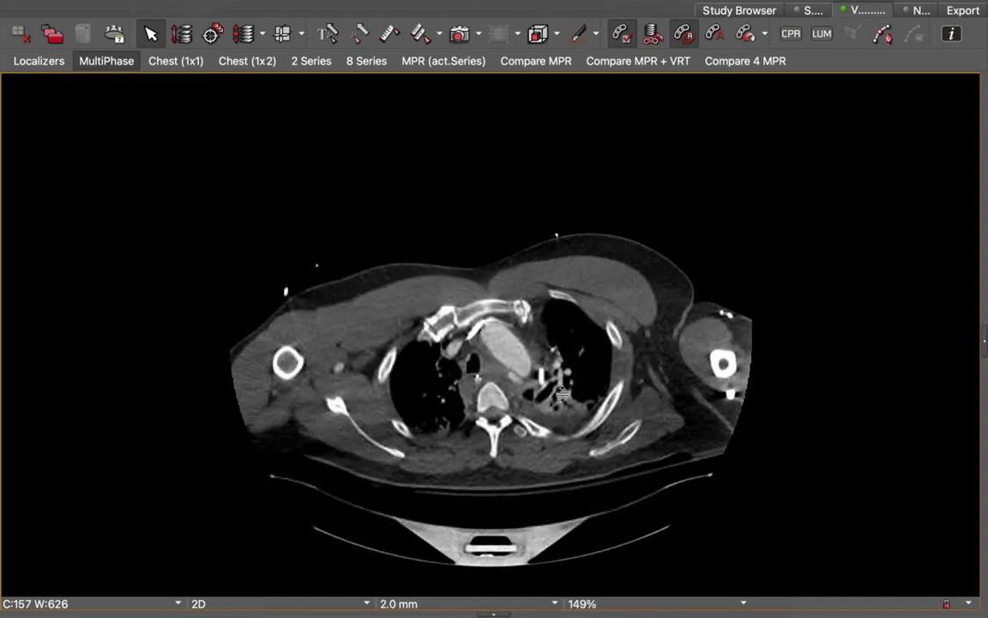
scroll(560, 408, "up", 8)
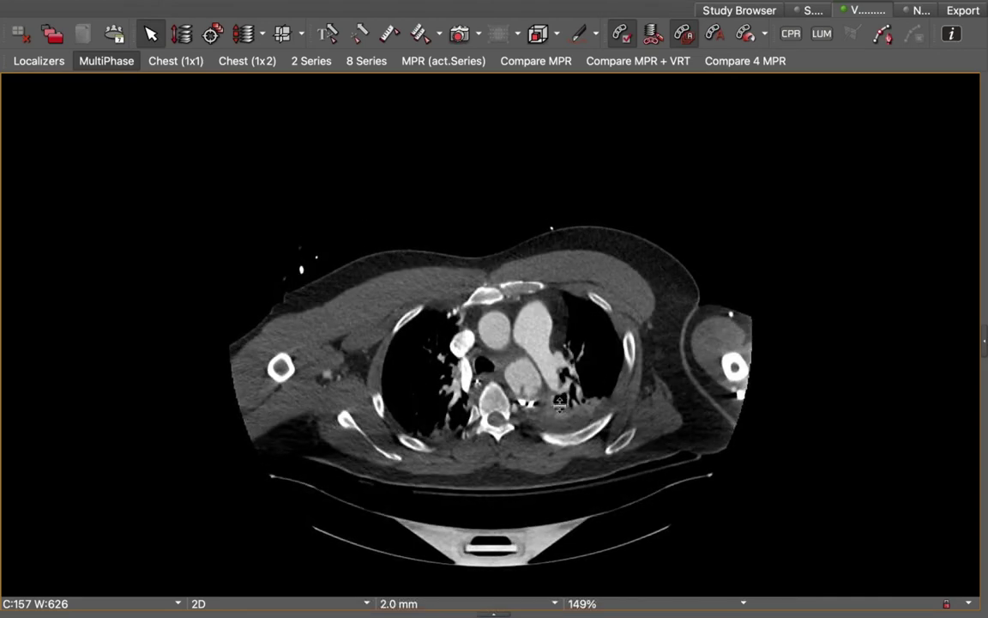
scroll(559, 402, "down", 4)
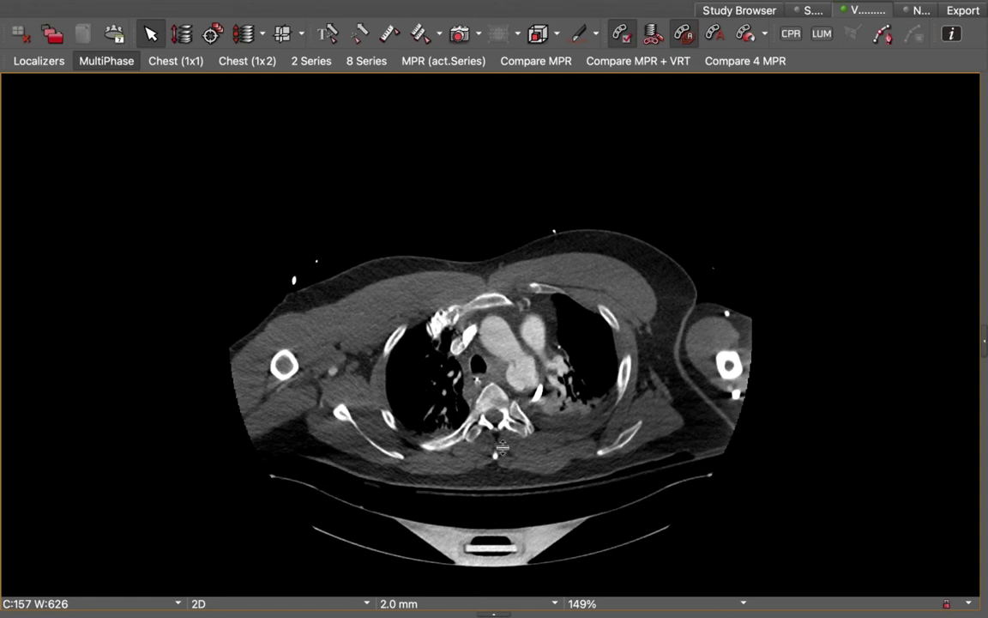
scroll(498, 403, "down", 5)
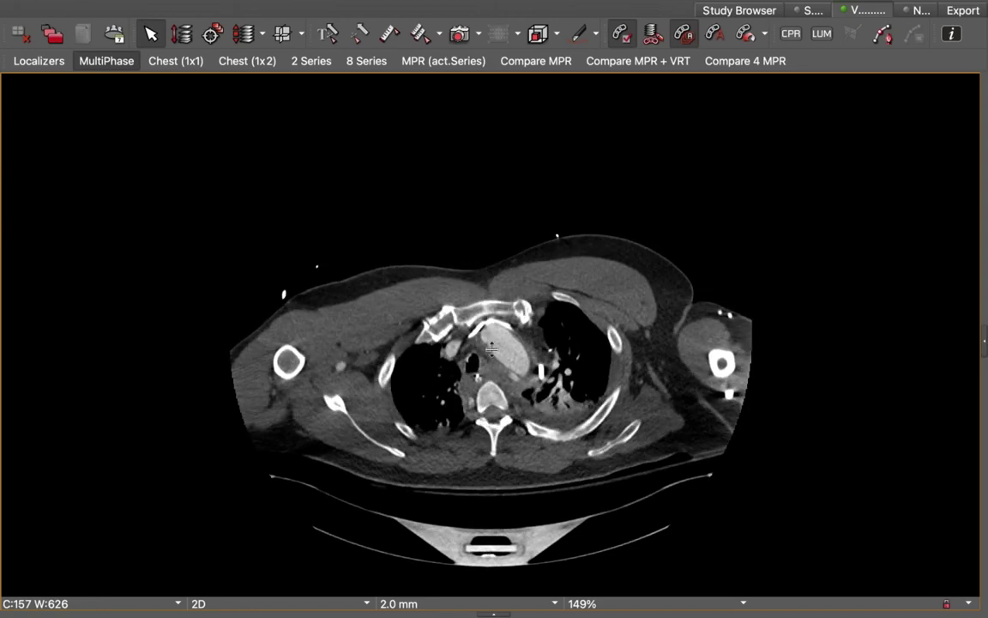
scroll(504, 383, "down", 3)
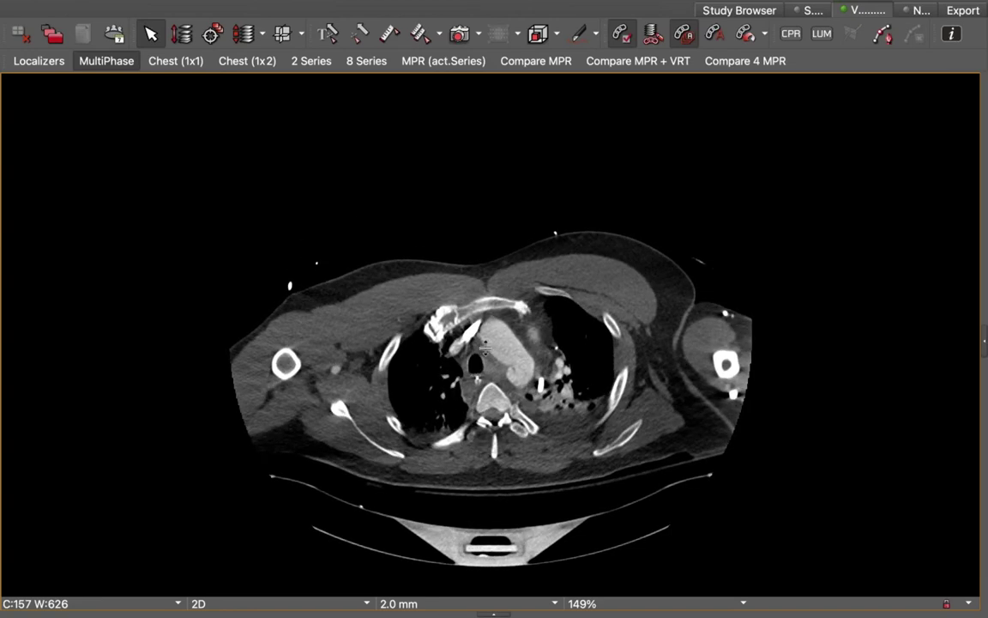
scroll(535, 426, "down", 10)
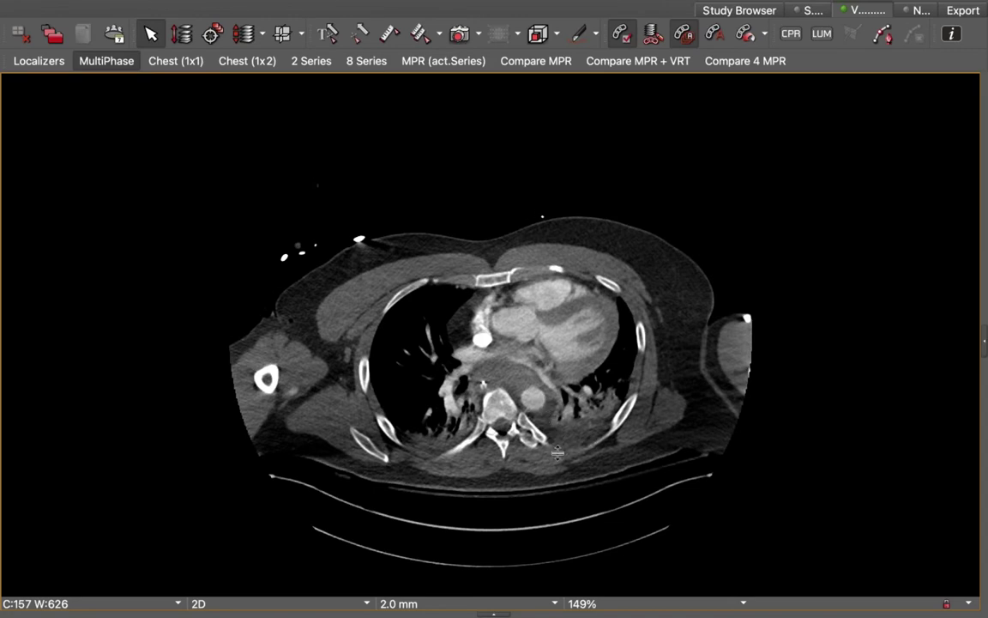
scroll(566, 440, "down", 10)
scroll(548, 440, "up", 15)
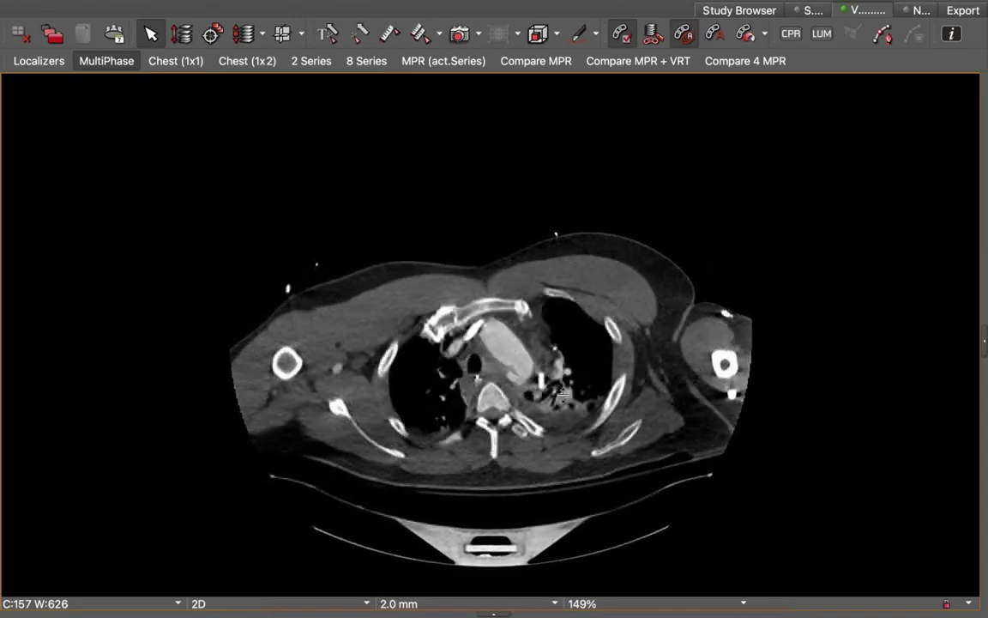
scroll(565, 422, "down", 10)
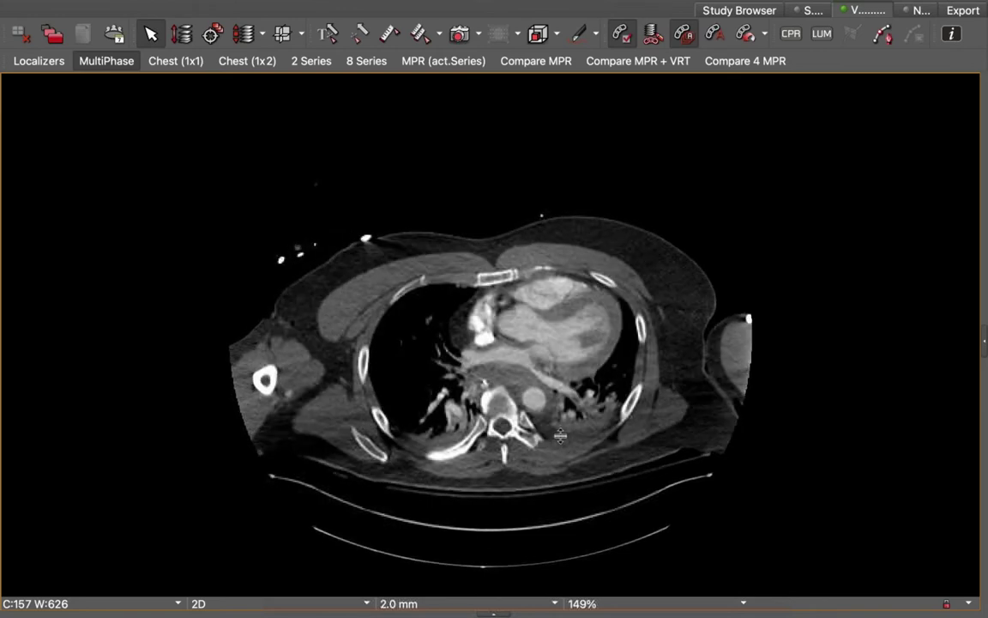
Switch to the N... study, maximize its top-right series, and scroll from neck to heart.
left_click(918, 11)
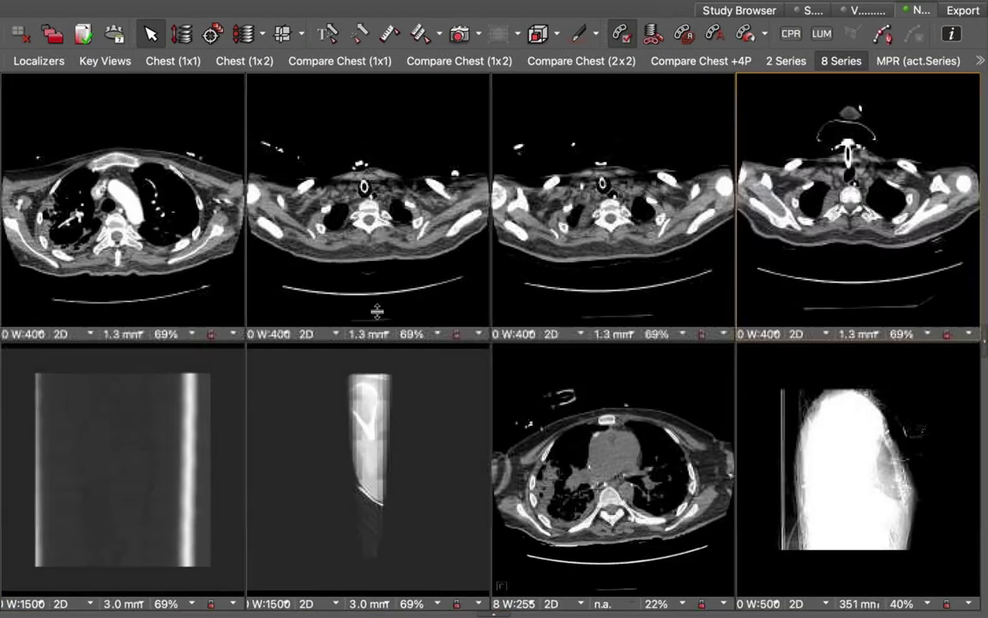
double_click(750, 307)
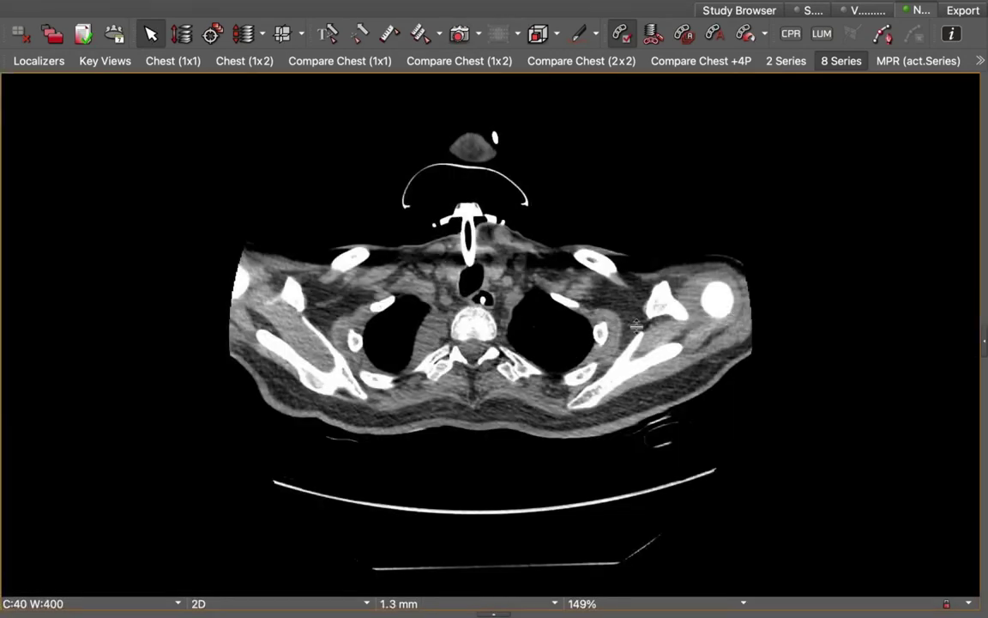
scroll(634, 307, "down", 10)
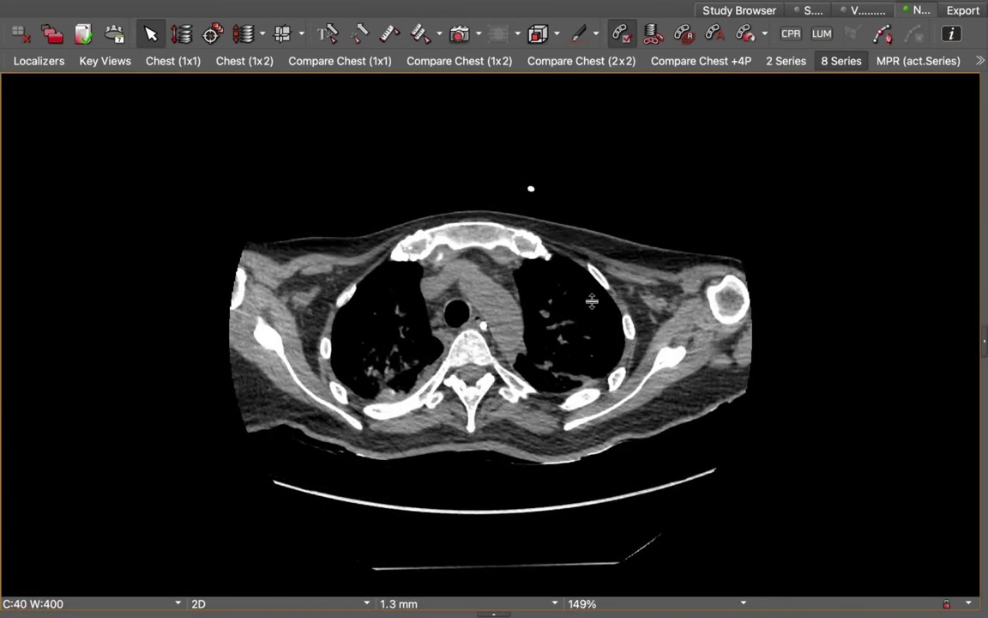
scroll(593, 313, "down", 12)
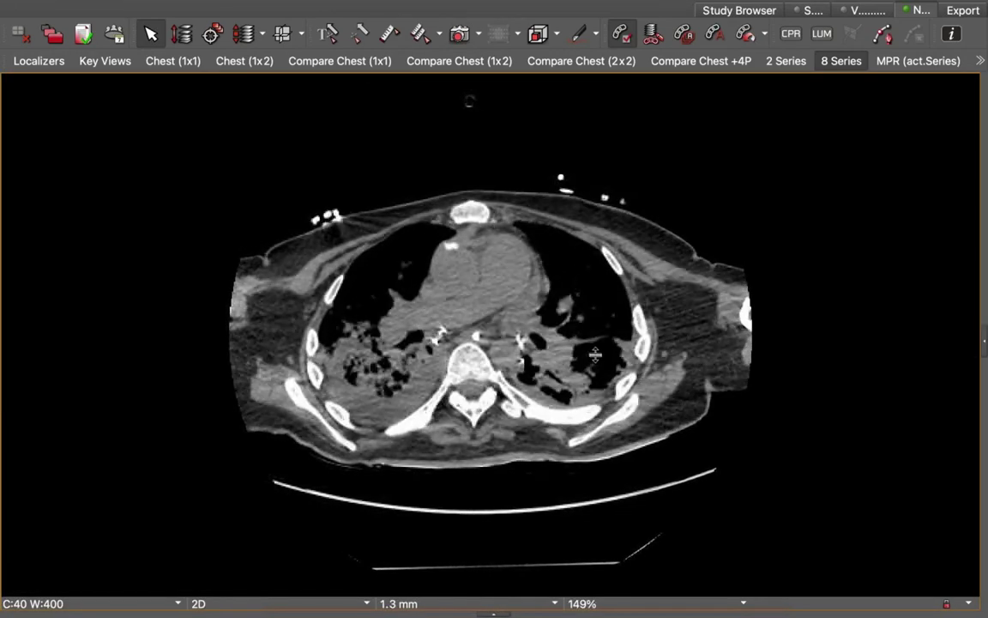
scroll(595, 343, "up", 8)
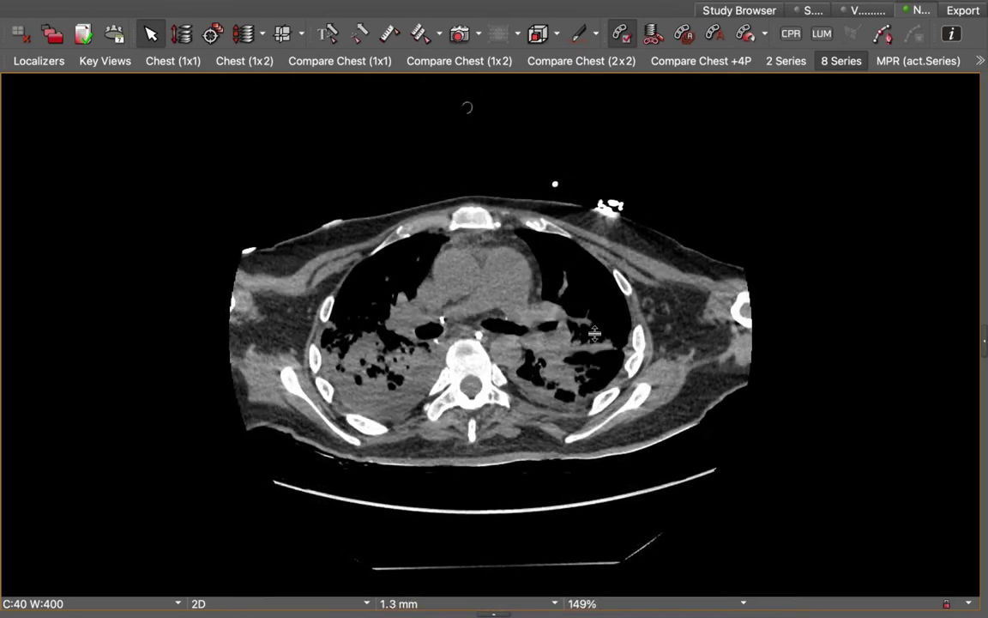
scroll(594, 324, "down", 10)
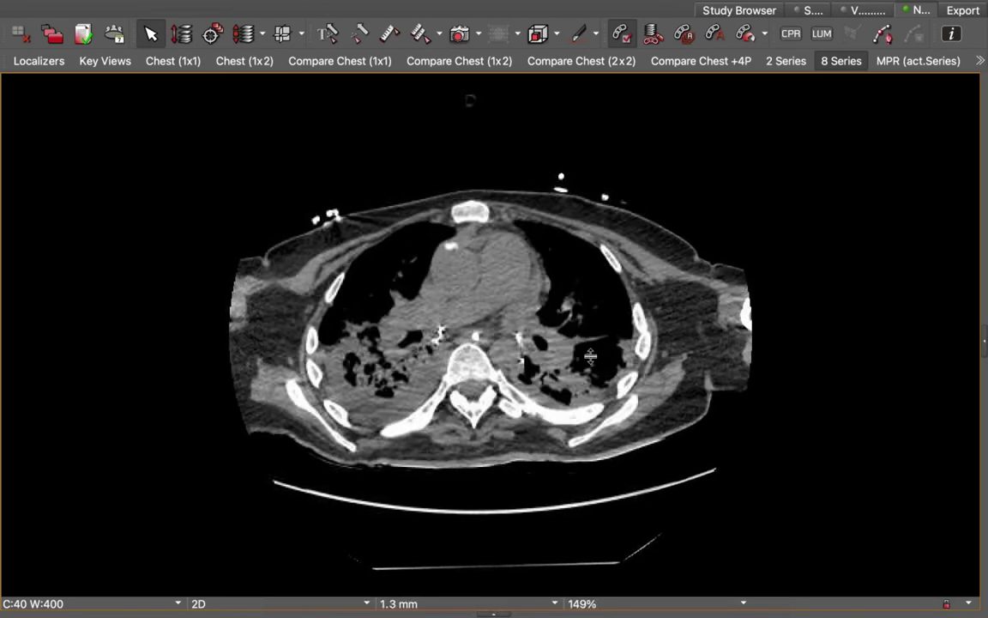
scroll(589, 361, "down", 6)
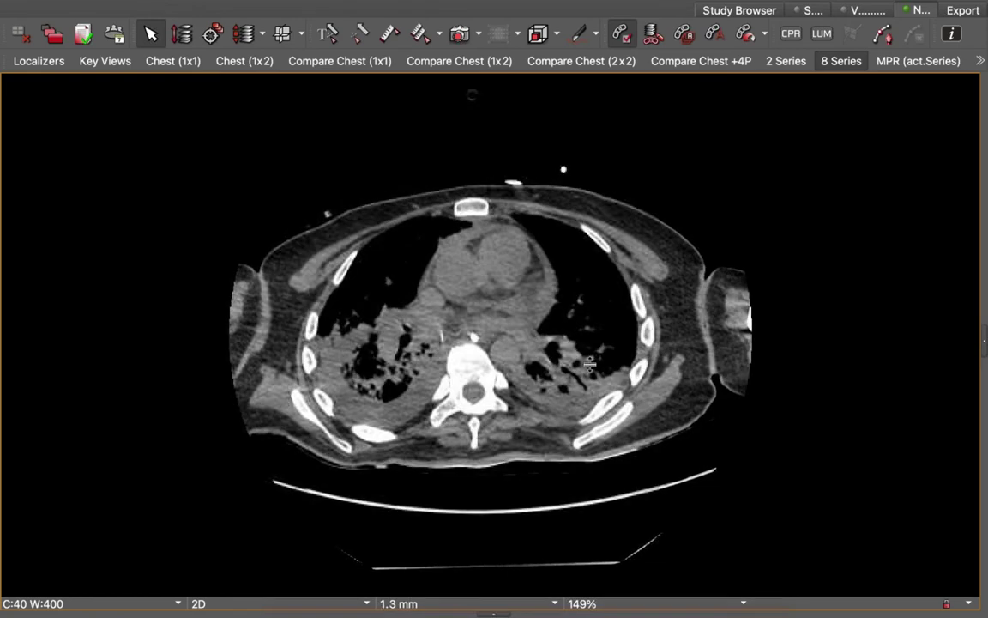
scroll(587, 362, "down", 5)
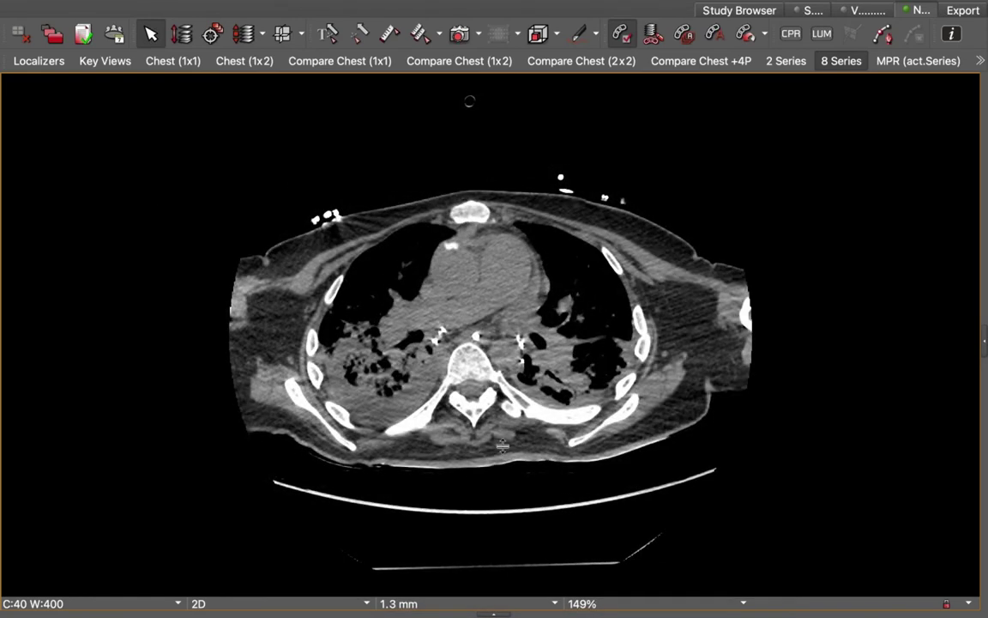
Cycle through window presets 2, 3 and 4, ending on the lung window.
key("2")
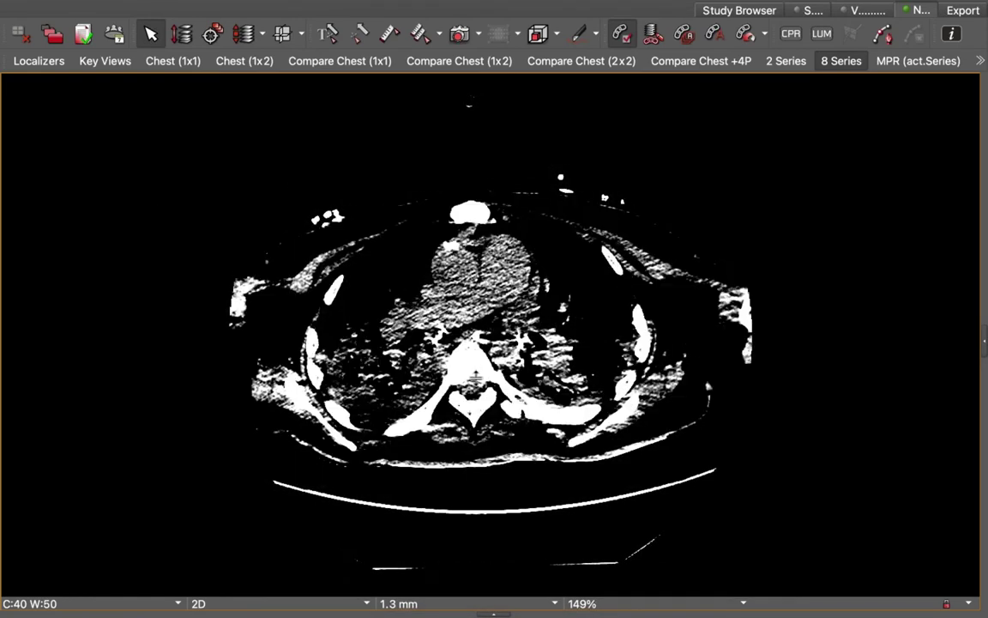
key("3")
key("4")
Page from the lung apices toward the heart, then apply the mediastinal C:40 W:400 window.
scroll(480, 364, "up", 10)
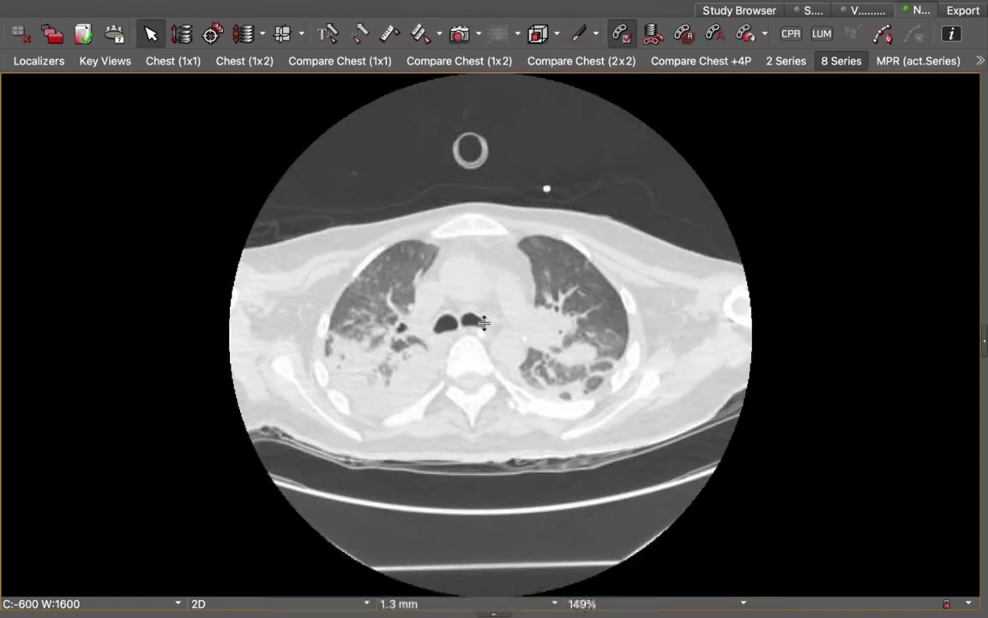
scroll(496, 270, "down", 10)
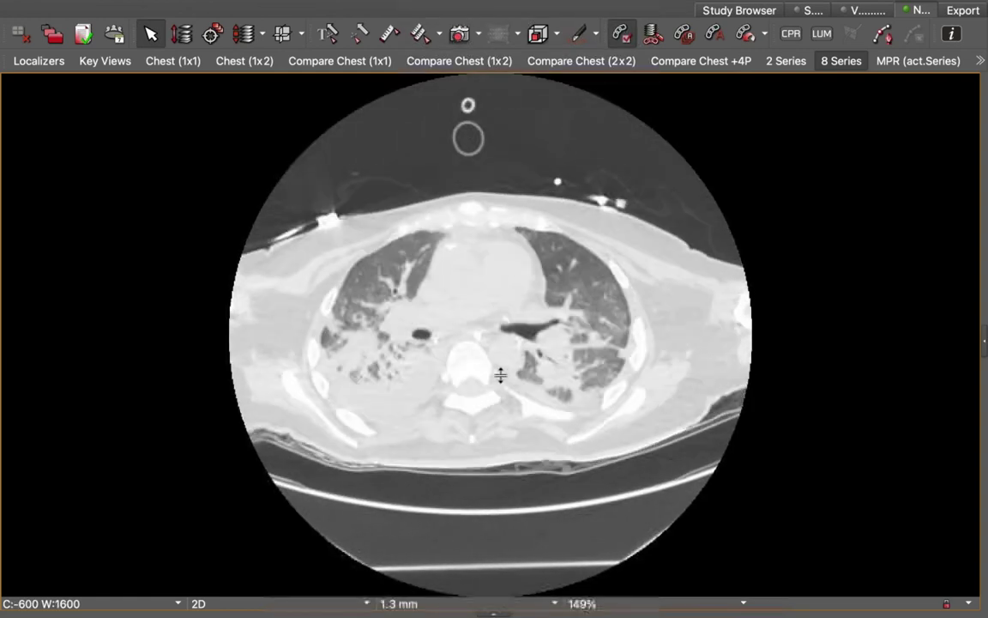
scroll(500, 365, "up", 8)
scroll(501, 373, "down", 2)
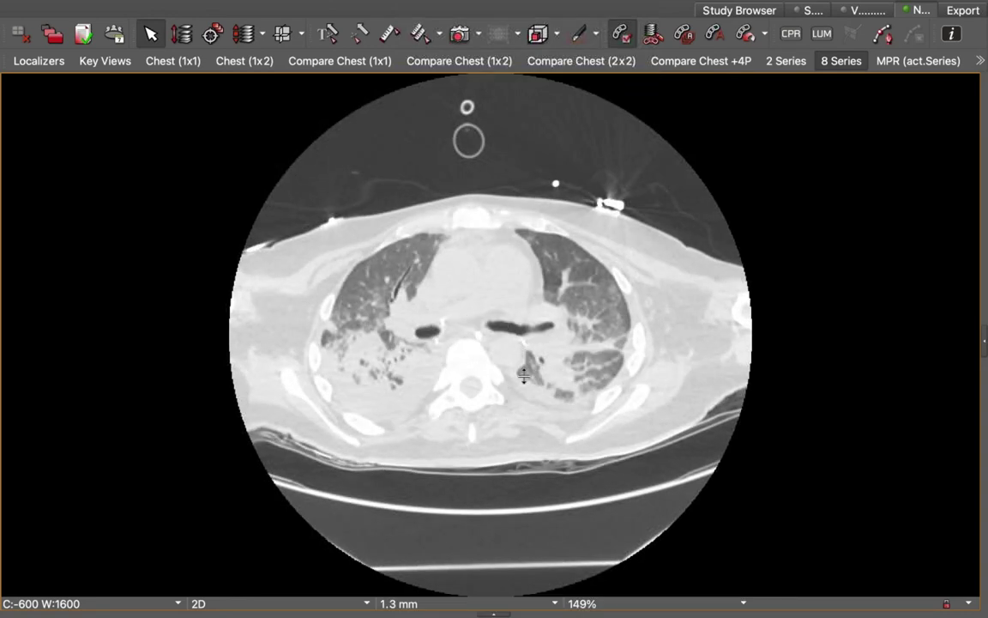
scroll(524, 373, "down", 4)
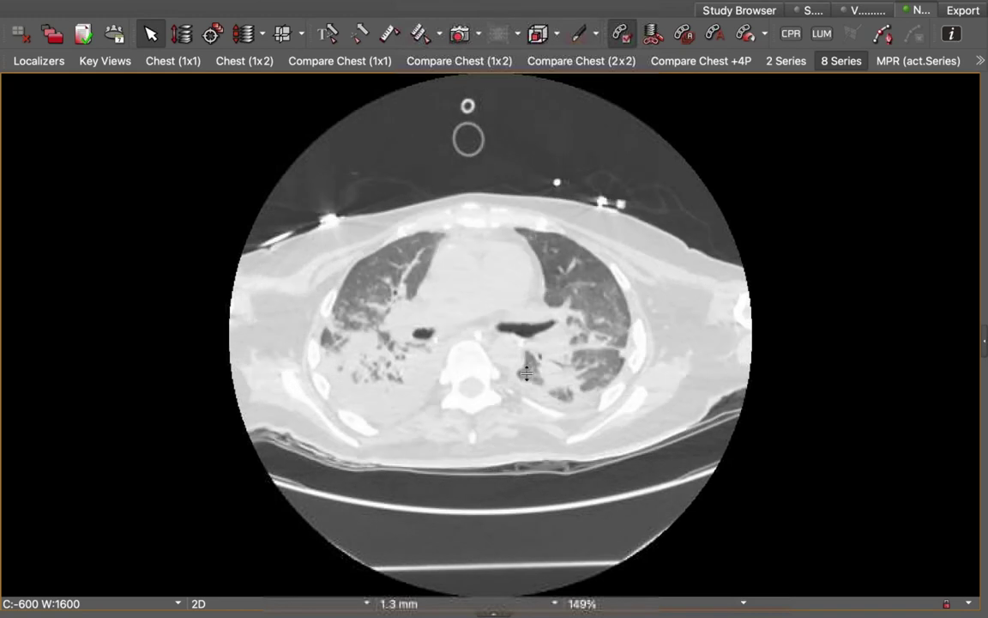
scroll(500, 330, "down", 2)
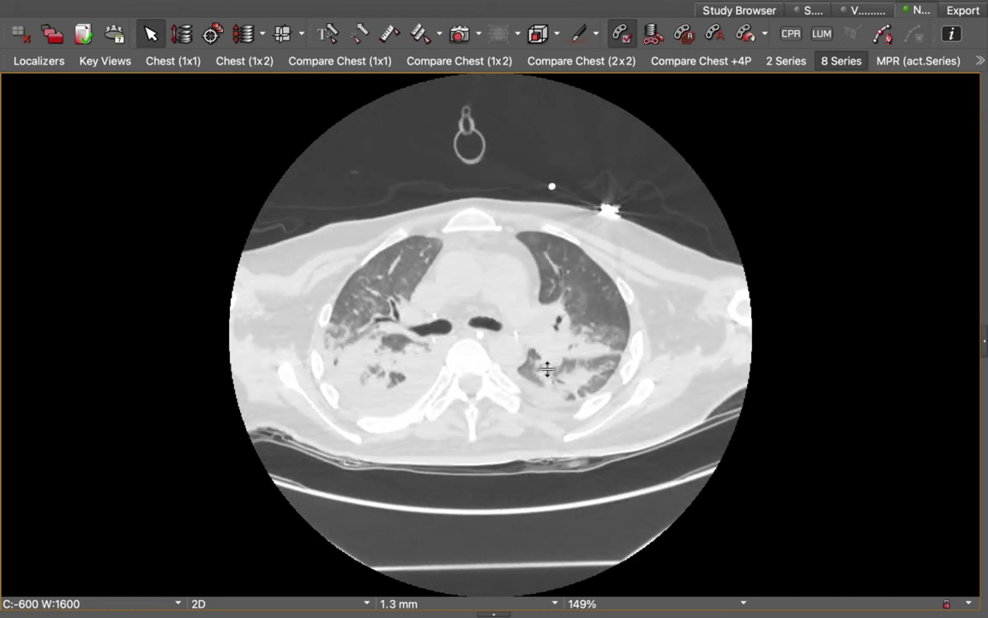
scroll(547, 368, "down", 5)
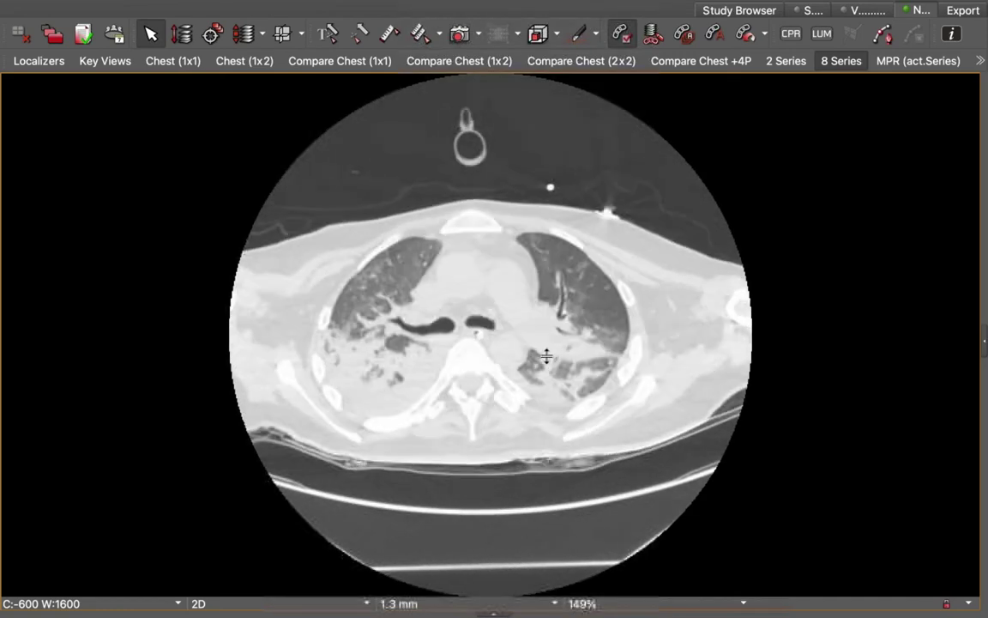
scroll(546, 365, "down", 10)
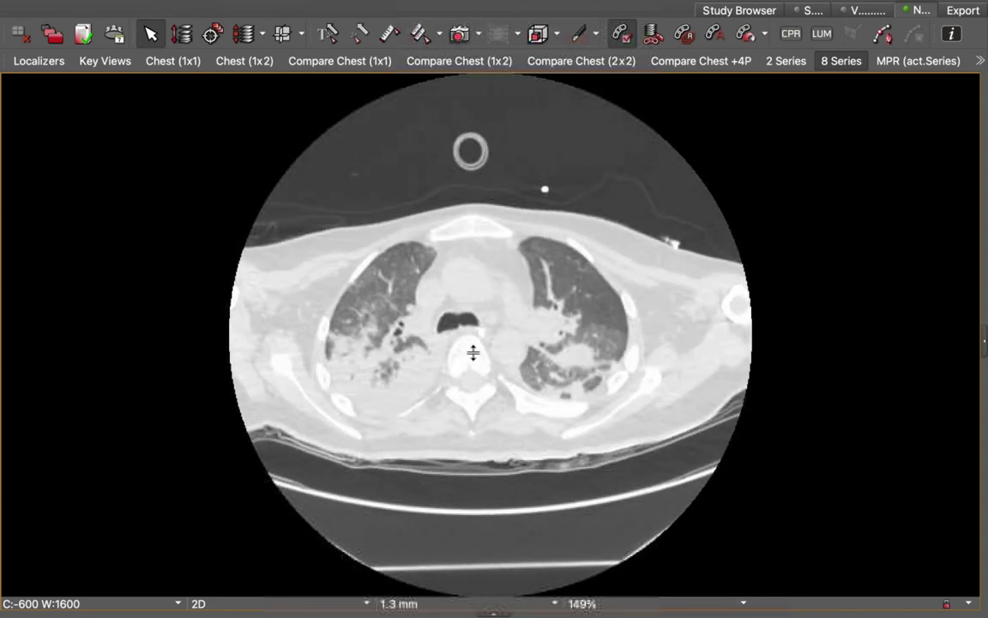
scroll(594, 394, "down", 1)
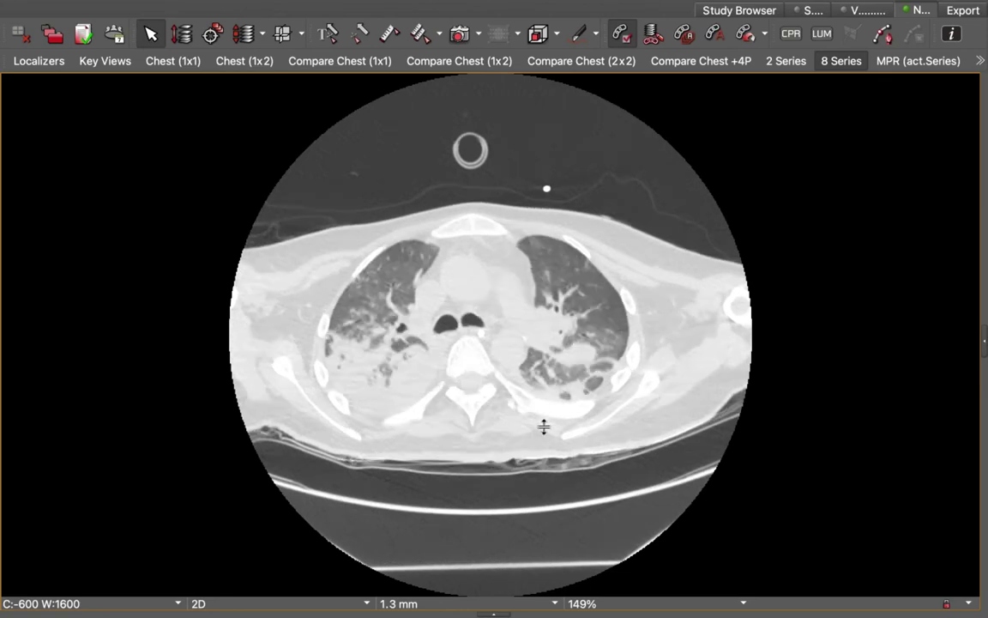
scroll(543, 426, "up", 8)
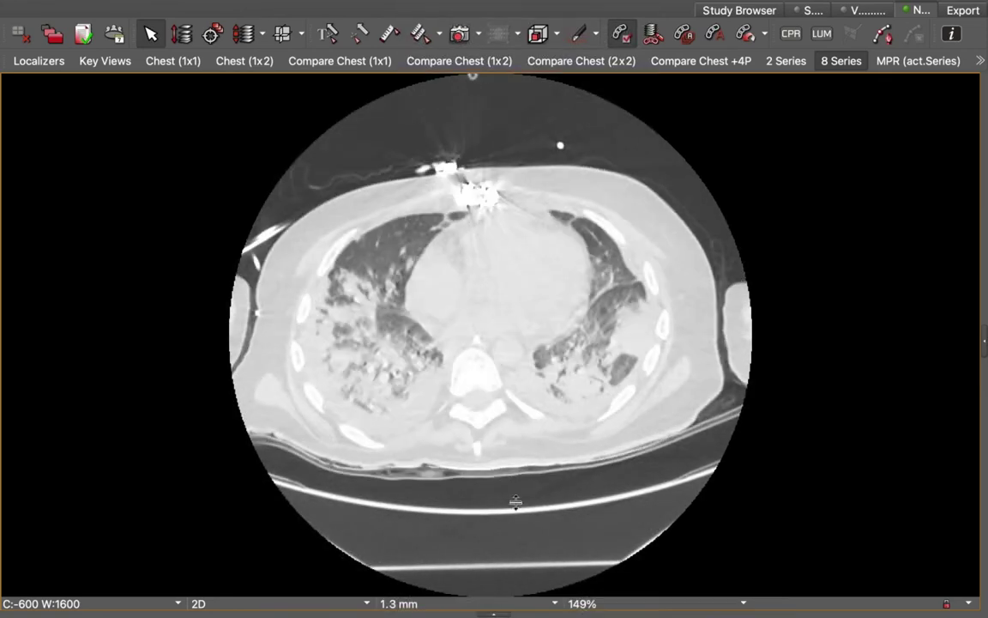
scroll(515, 502, "down", 8)
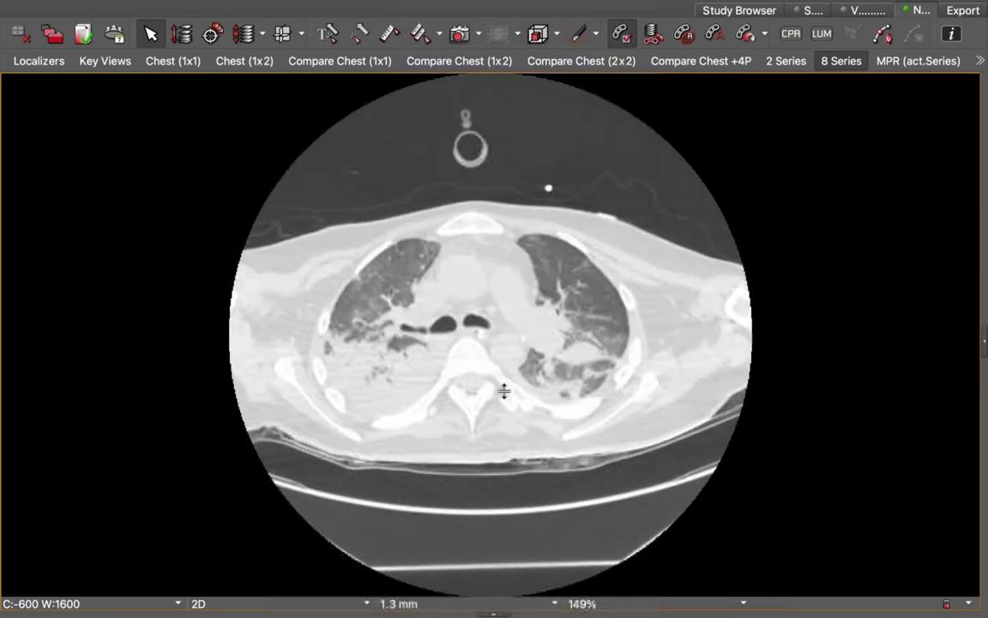
scroll(504, 391, "down", 8)
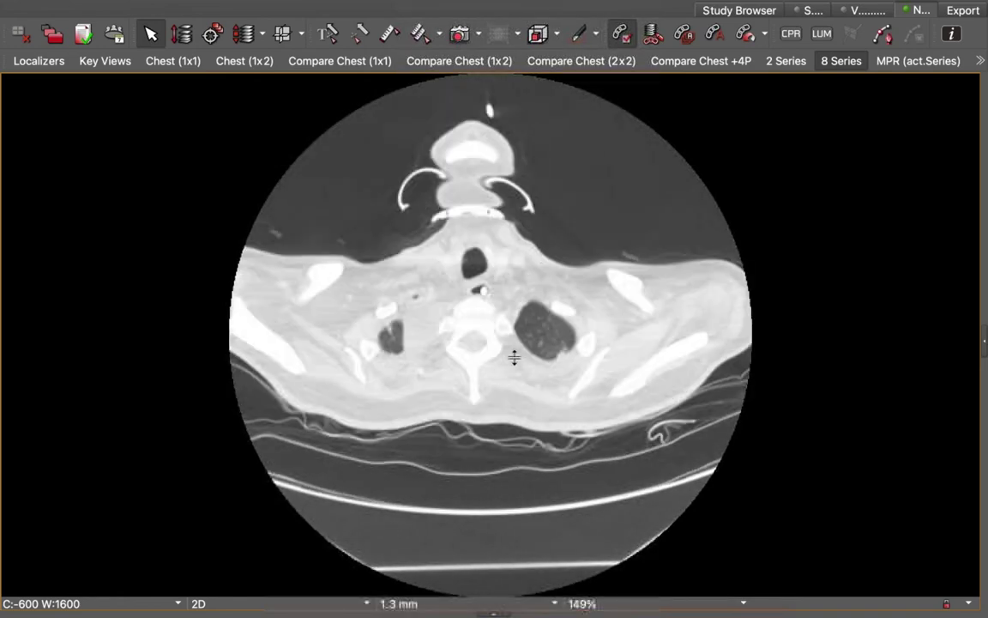
scroll(514, 369, "up", 4)
scroll(521, 365, "down", 3)
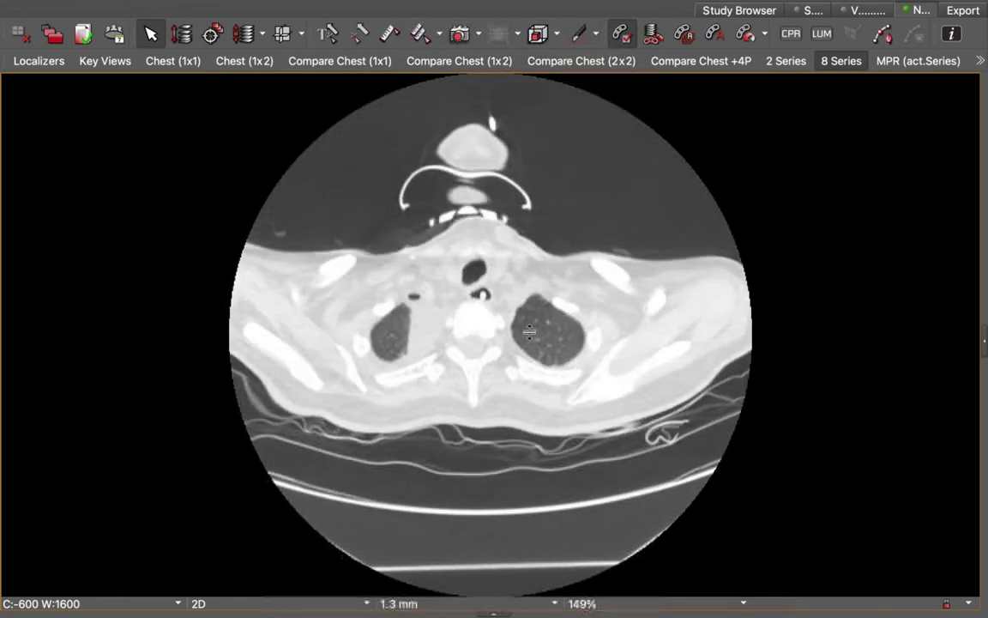
scroll(523, 330, "down", 2)
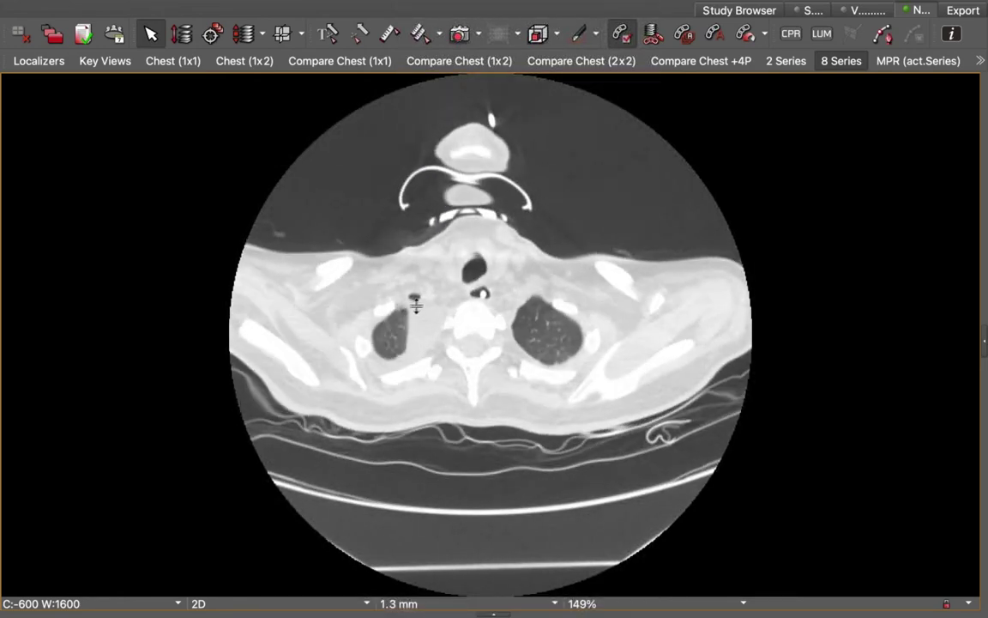
left_click_drag(524, 384, 536, 465)
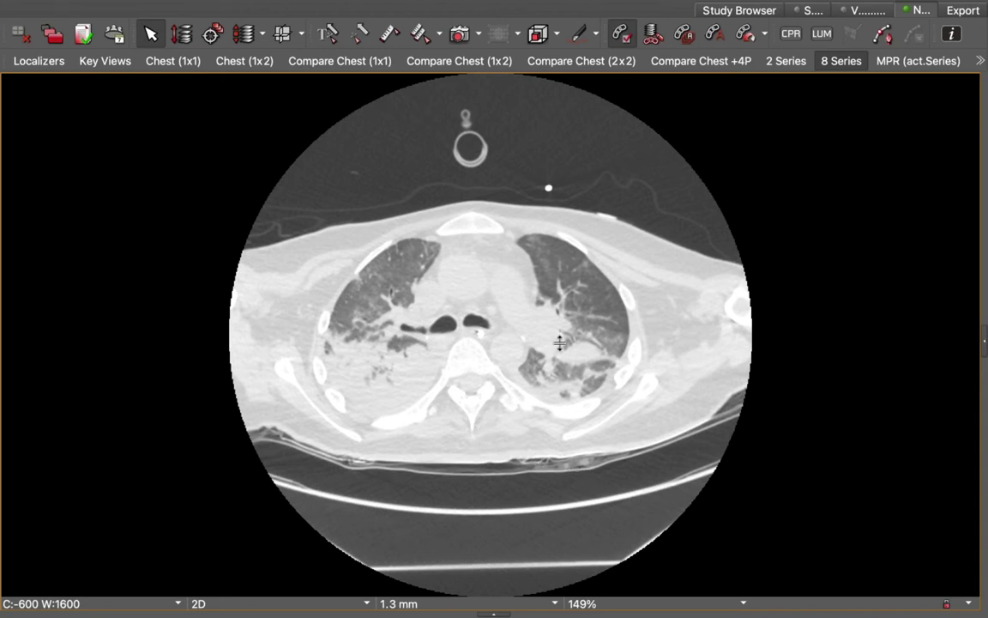
key("1")
left_click_drag(559, 342, 370, 353)
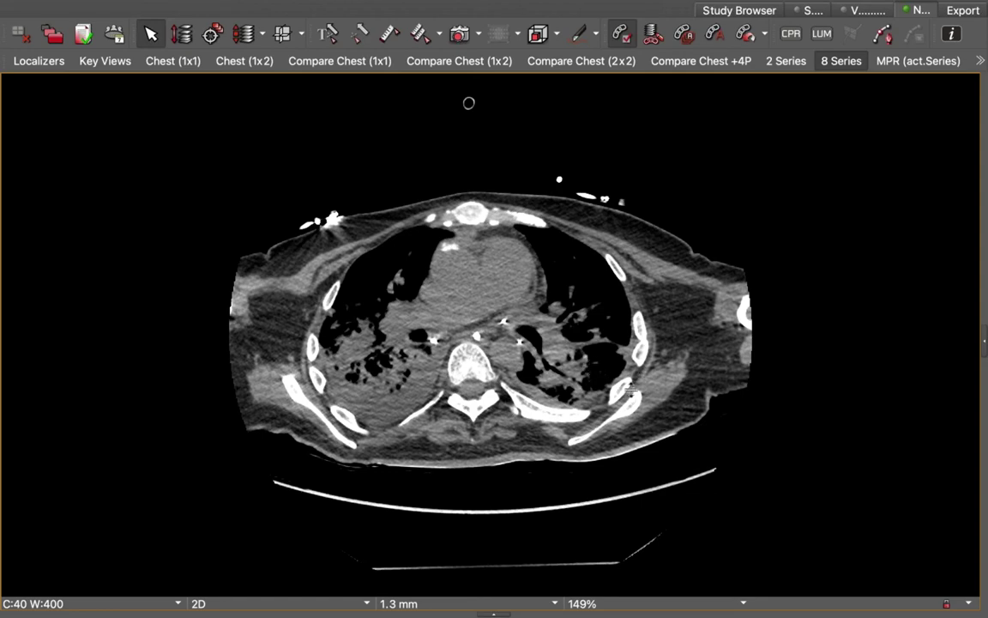
Maximize two series in turn, paging clavicle to mid-chest and neck to upper chest.
double_click(468, 103)
double_click(543, 194)
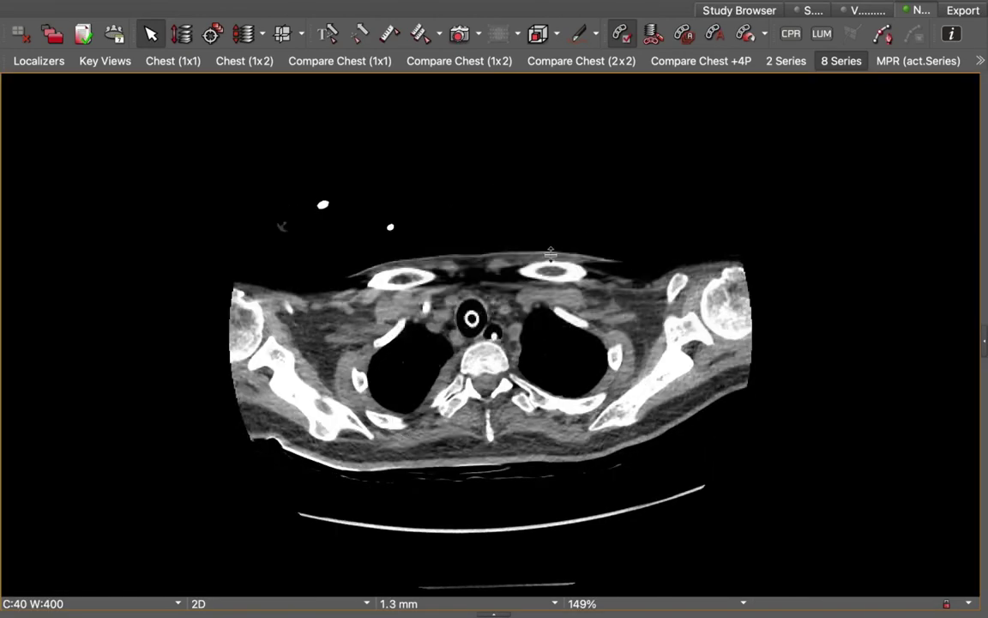
left_click_drag(550, 253, 563, 289)
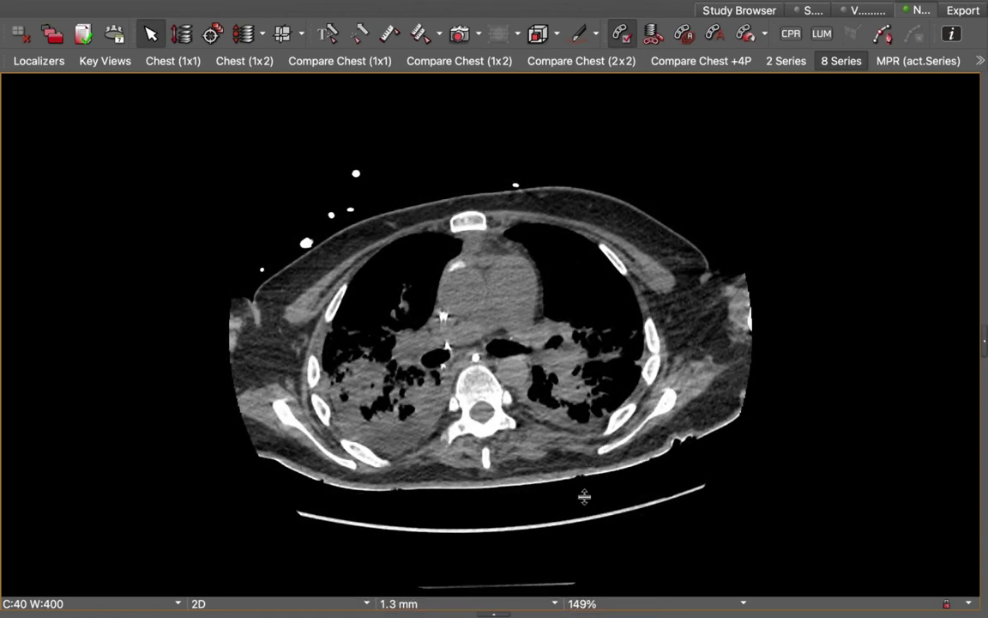
double_click(550, 488)
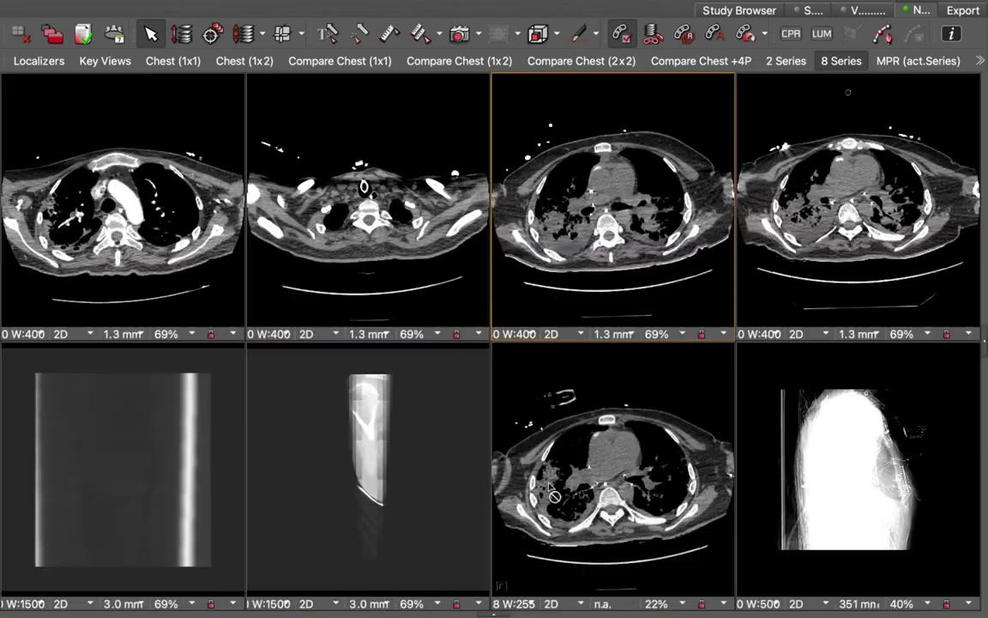
double_click(367, 206)
left_click_drag(481, 186, 499, 296)
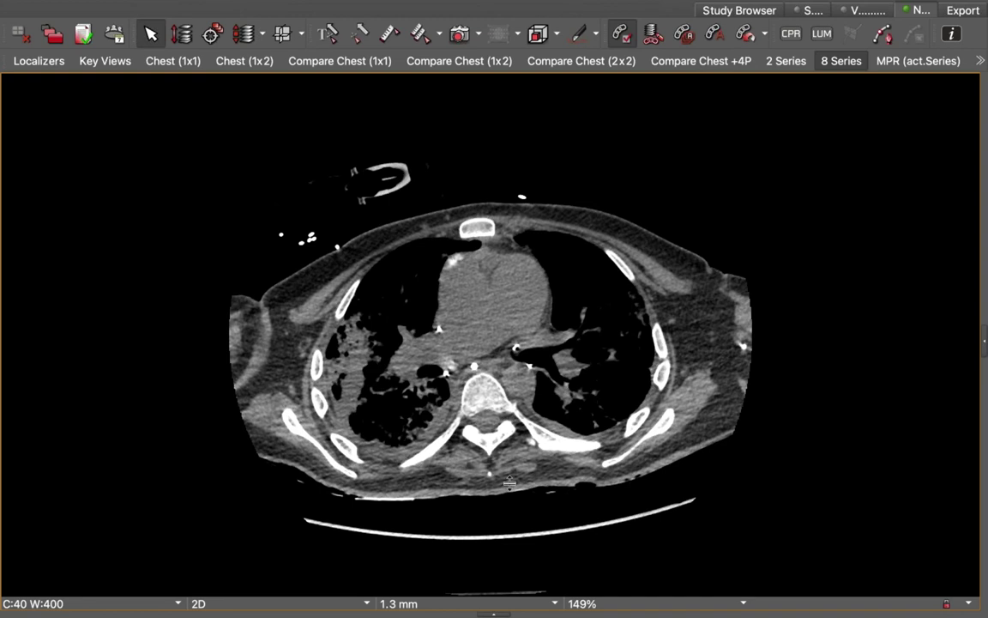
double_click(510, 483)
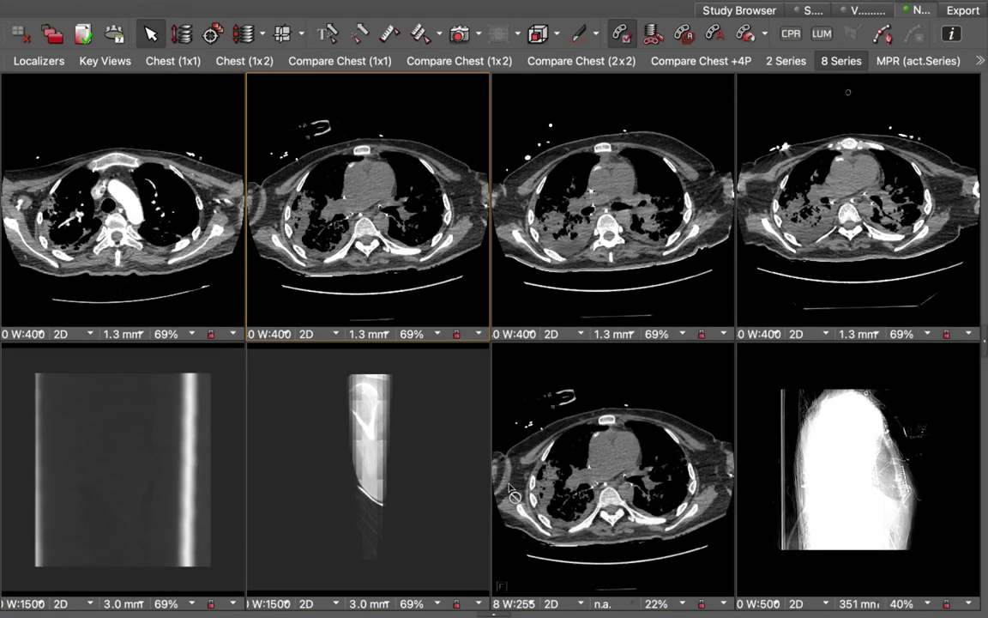
Enlarge several more top-row series one at a time, returning each to the eight-series grid.
double_click(625, 283)
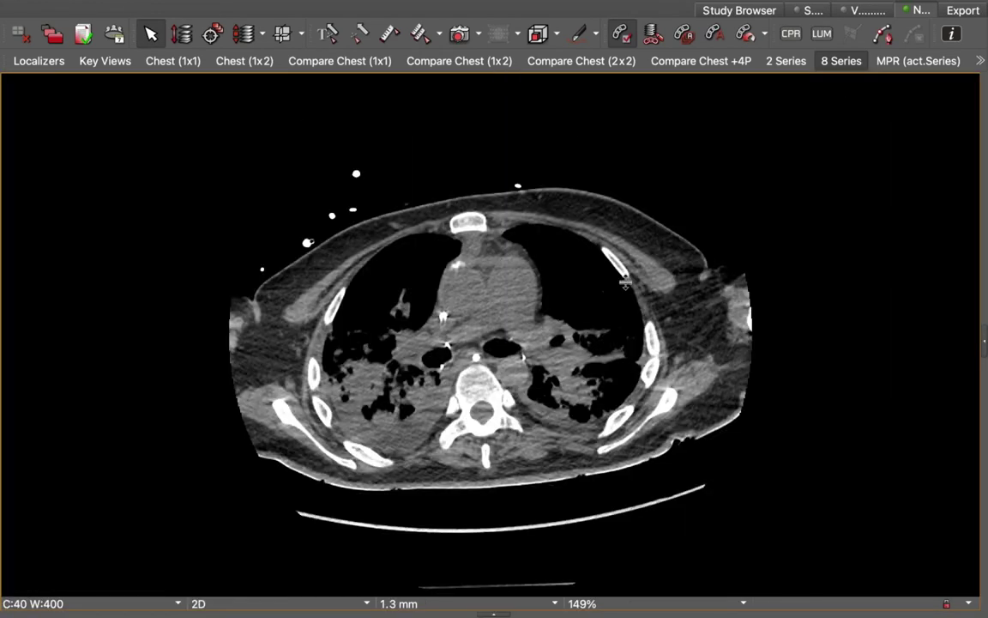
double_click(625, 283)
double_click(420, 306)
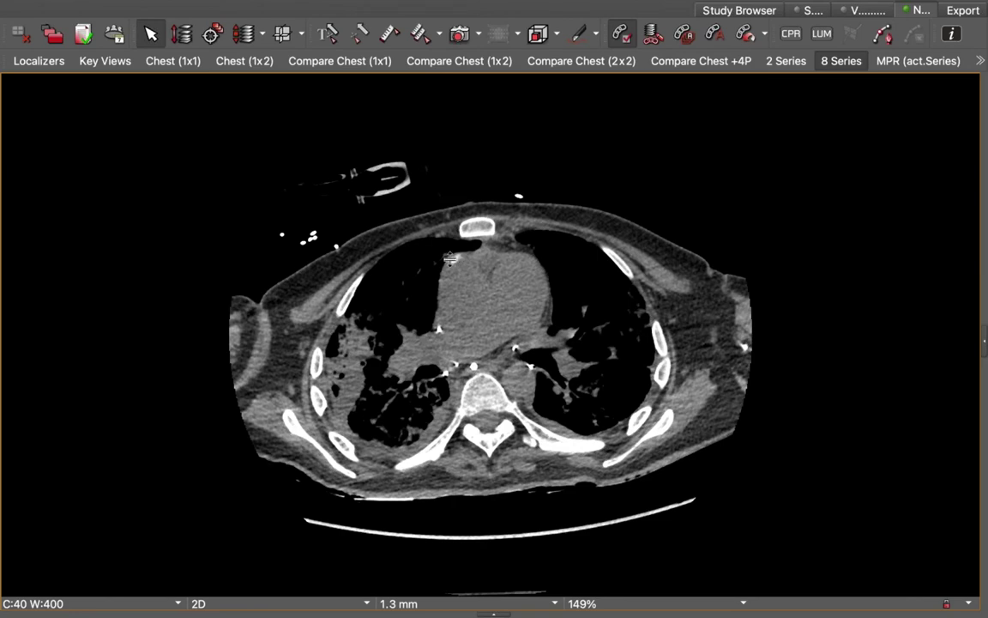
double_click(531, 344)
double_click(595, 287)
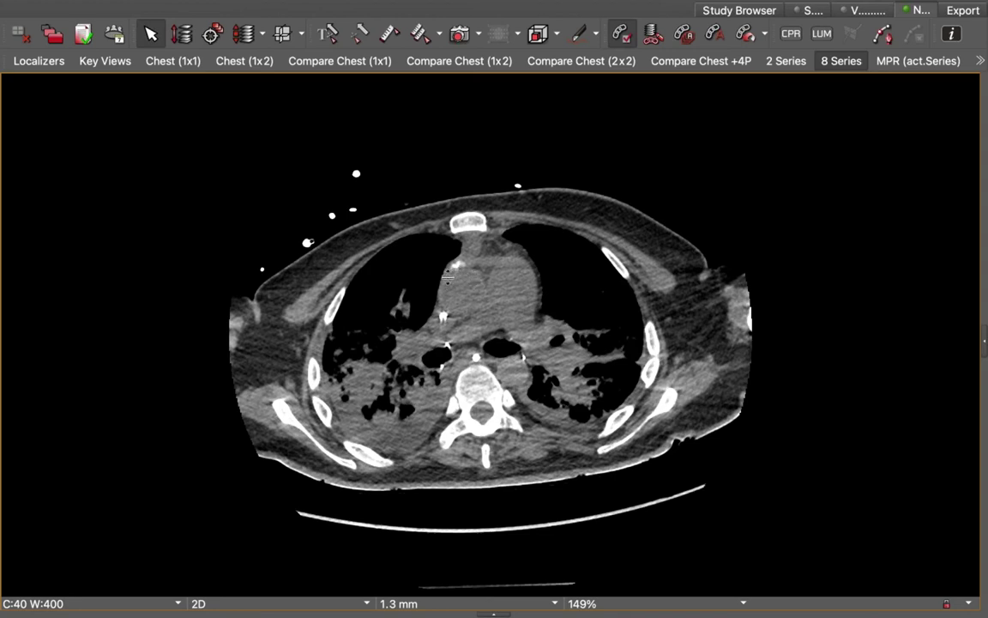
double_click(491, 288)
double_click(471, 302)
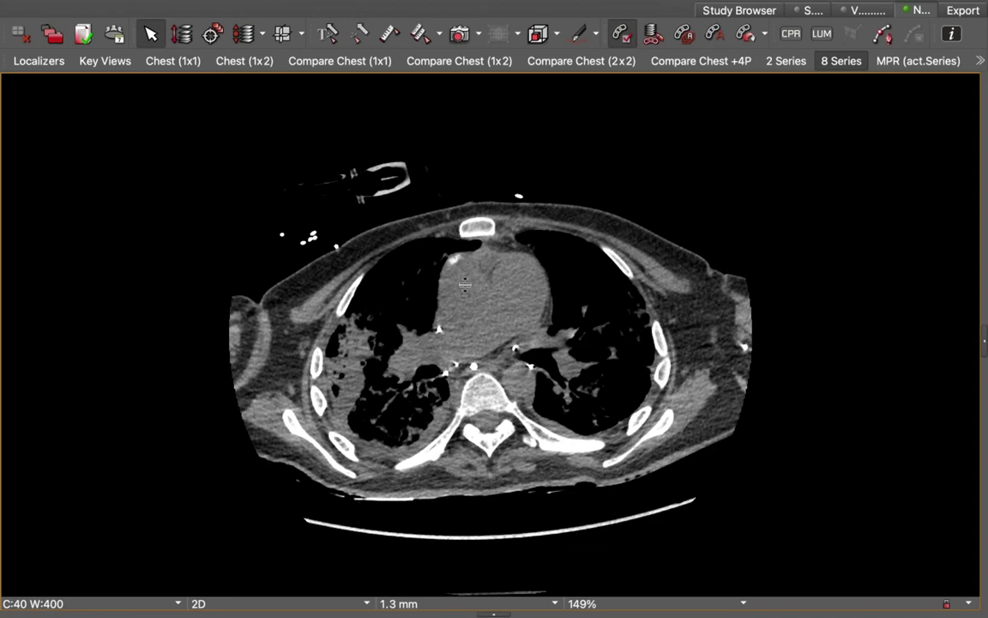
double_click(501, 269)
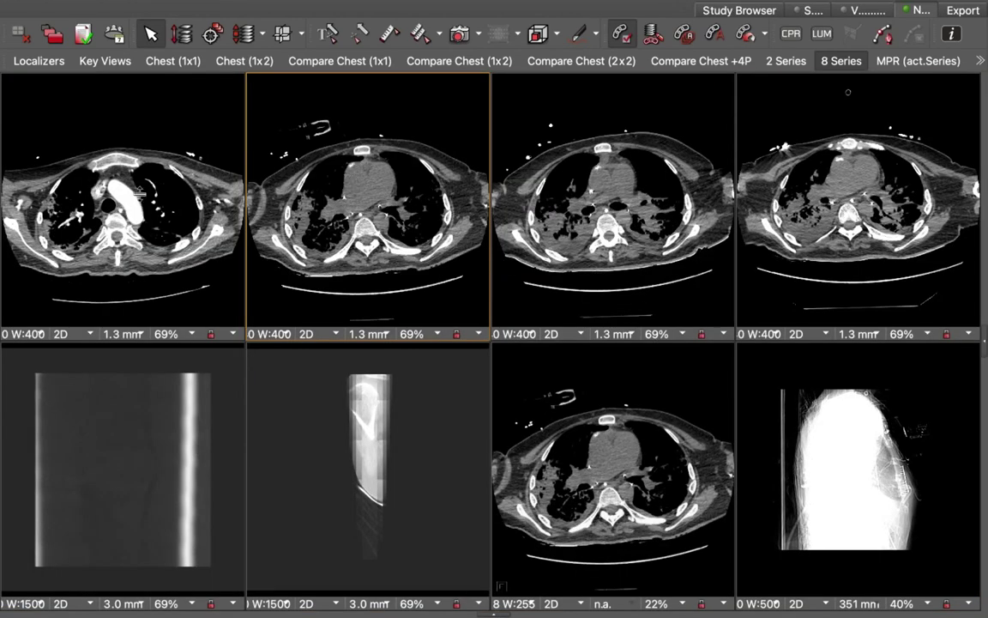
double_click(124, 173)
Window the contrast series to C:169 W:668 and scroll around the pulmonary artery level.
scroll(509, 320, "down", 10)
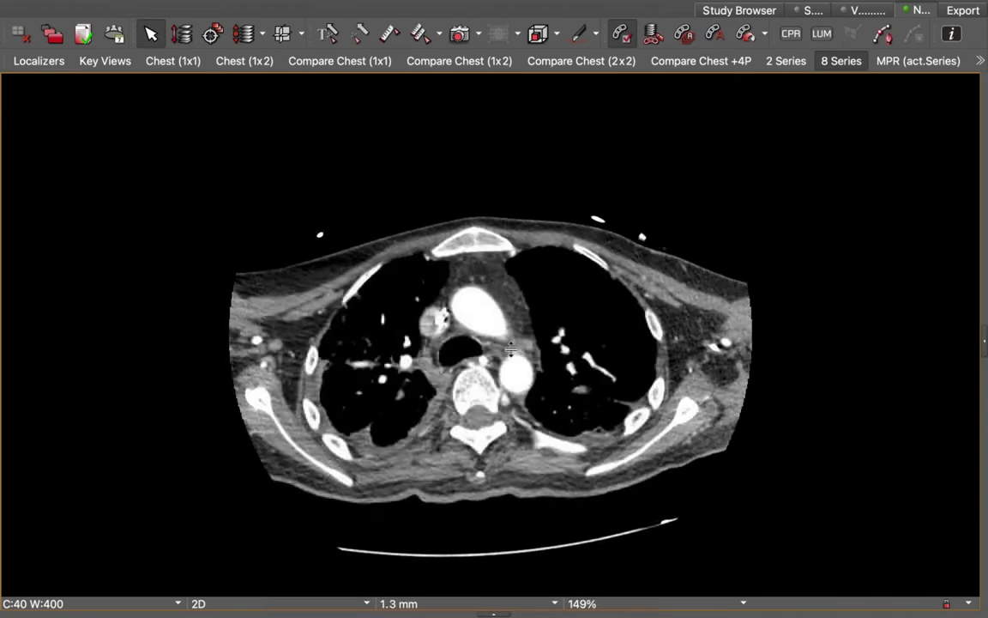
scroll(512, 373, "down", 8)
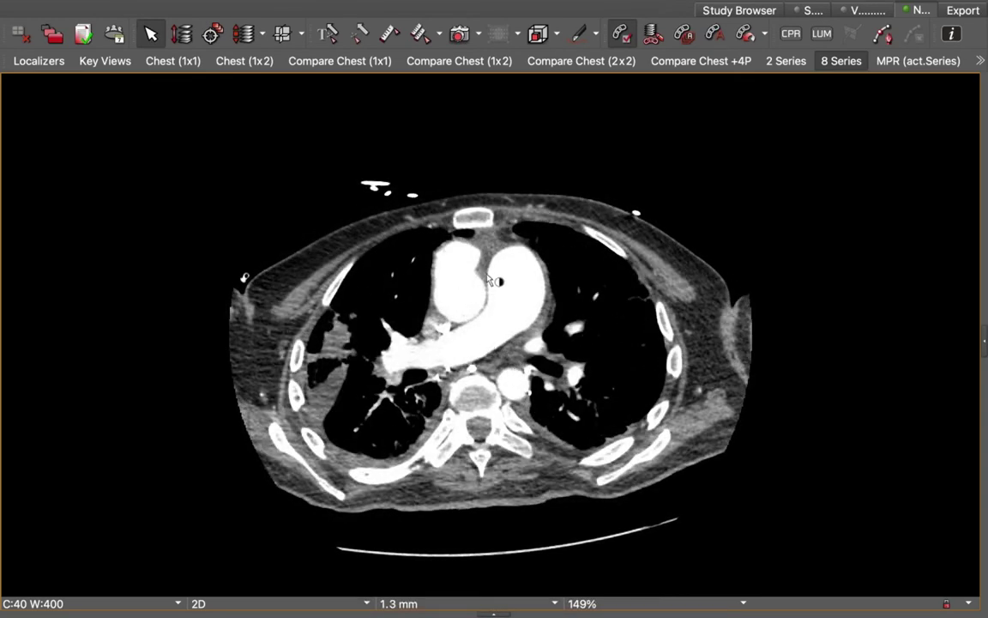
left_click_drag(462, 288, 476, 262)
scroll(529, 309, "down", 3)
scroll(529, 309, "up", 10)
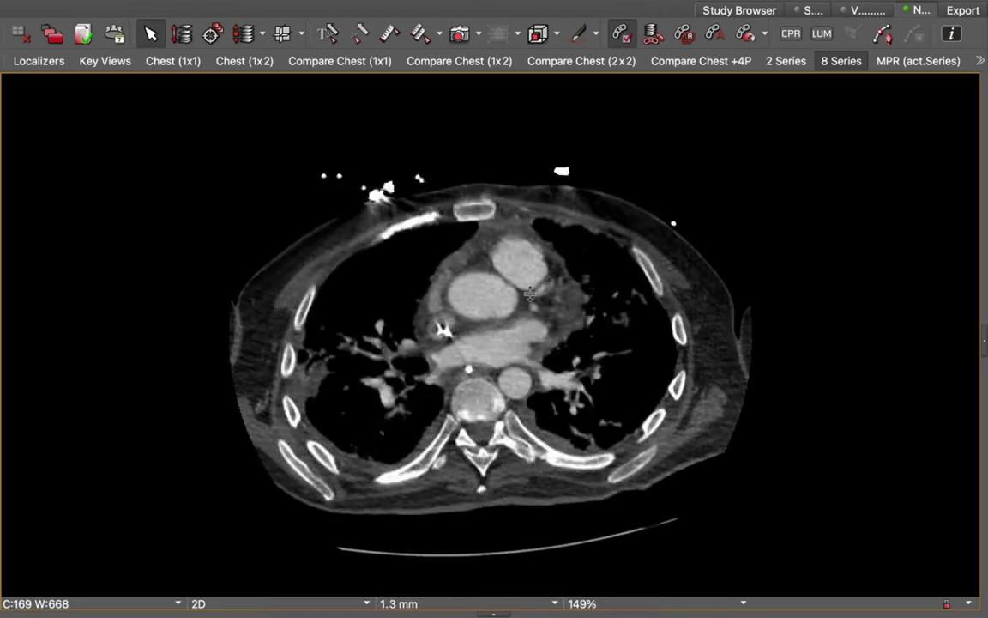
scroll(538, 269, "down", 5)
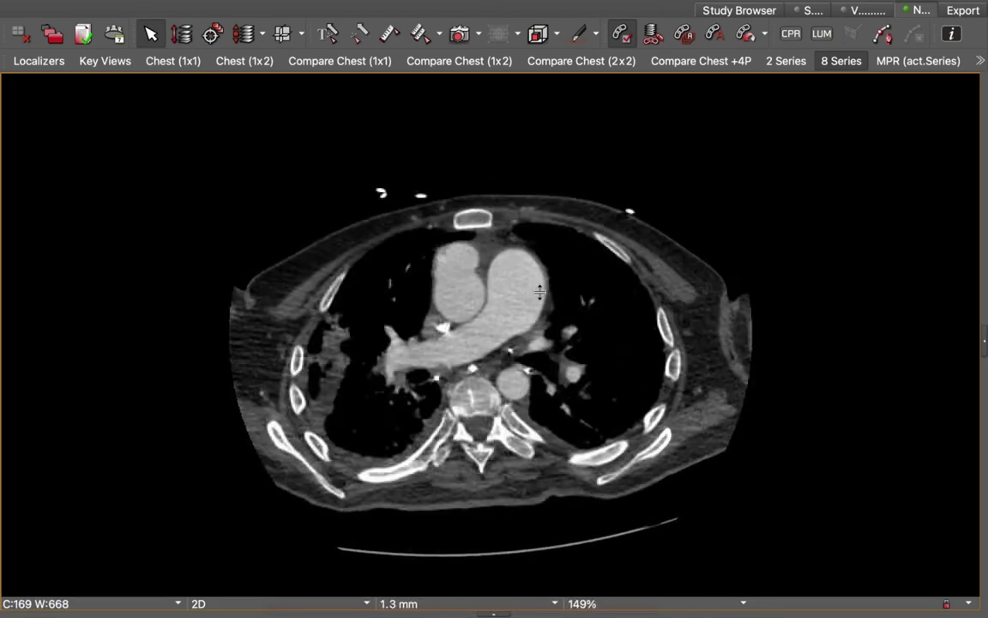
scroll(542, 265, "up", 5)
scroll(544, 261, "down", 4)
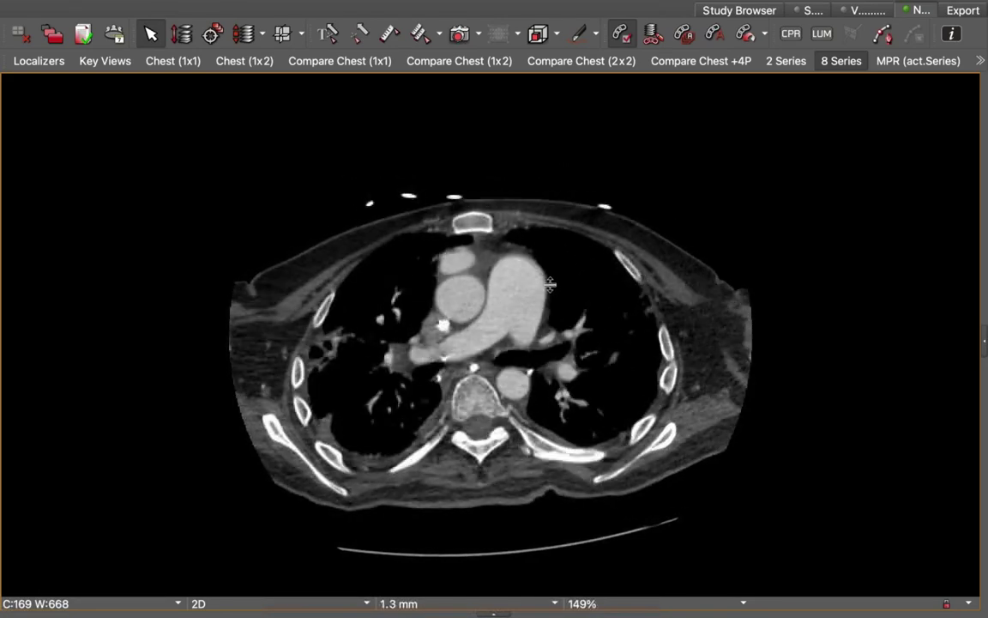
scroll(549, 283, "down", 3)
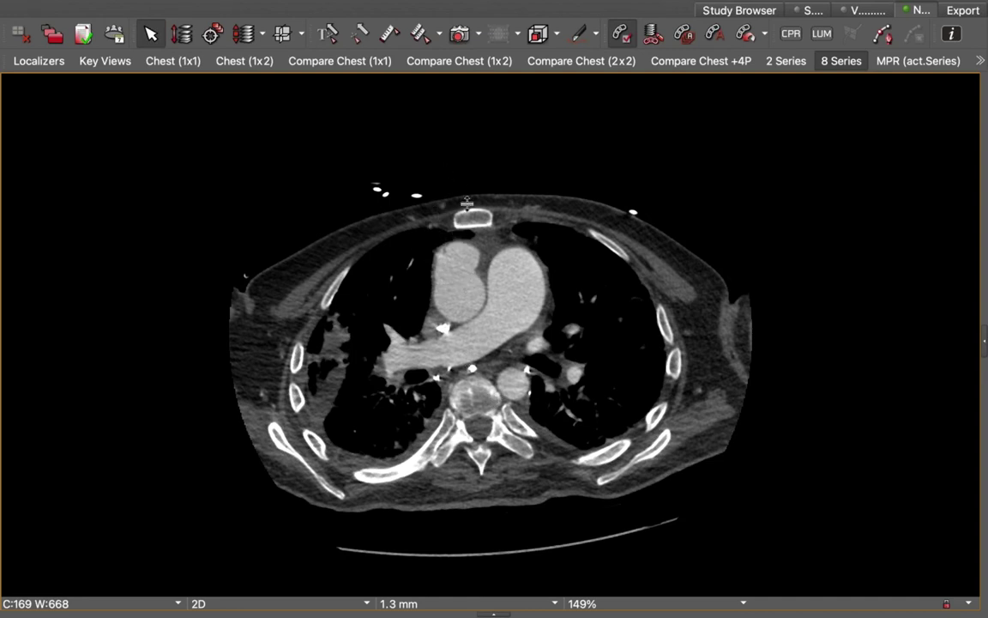
scroll(473, 287, "down", 10)
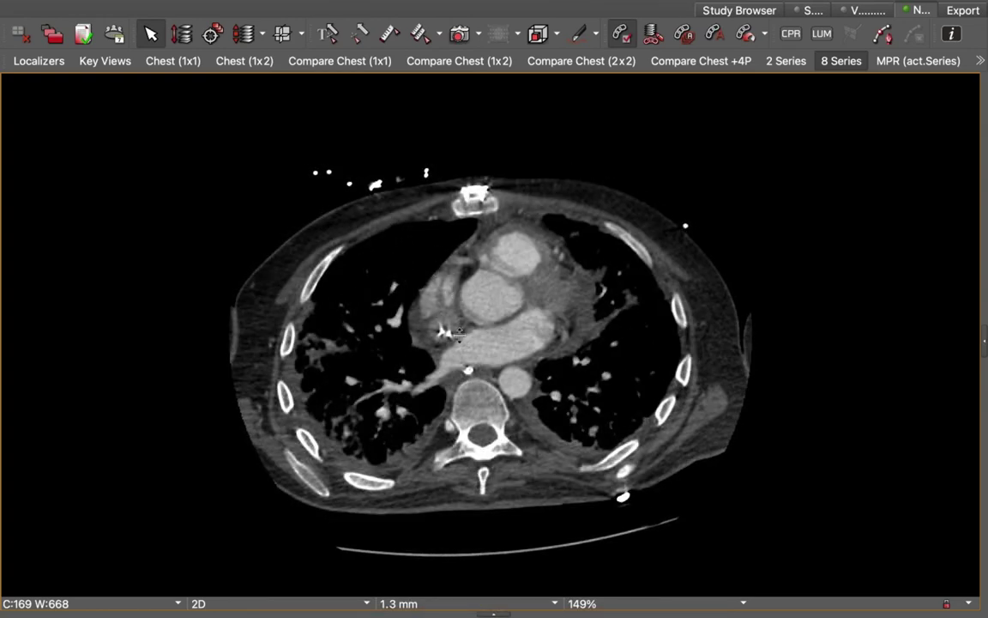
scroll(505, 292, "up", 6)
scroll(505, 309, "down", 6)
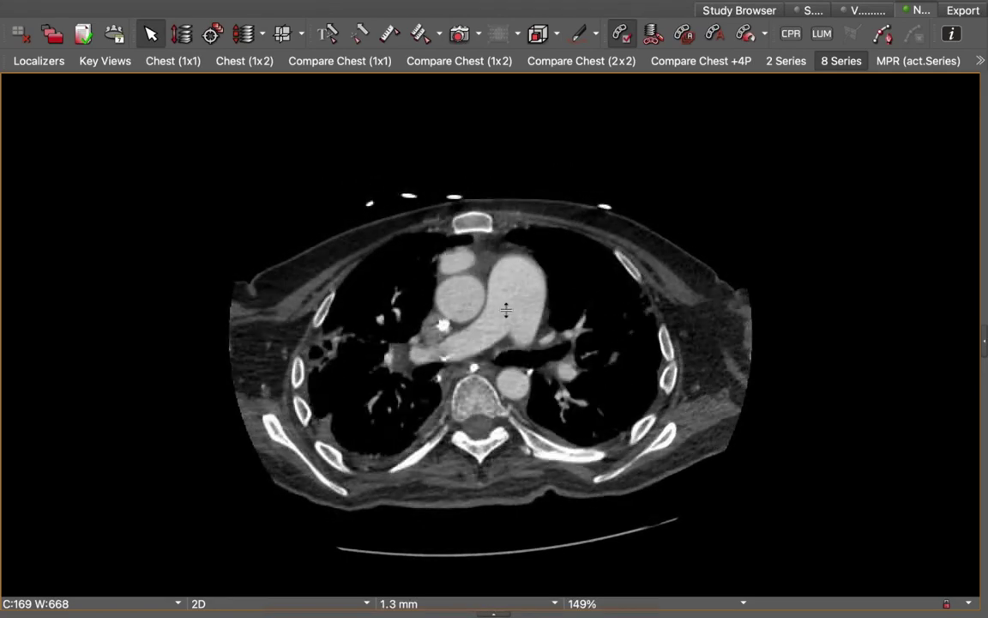
scroll(508, 339, "down", 4)
scroll(506, 338, "up", 2)
scroll(505, 336, "down", 5)
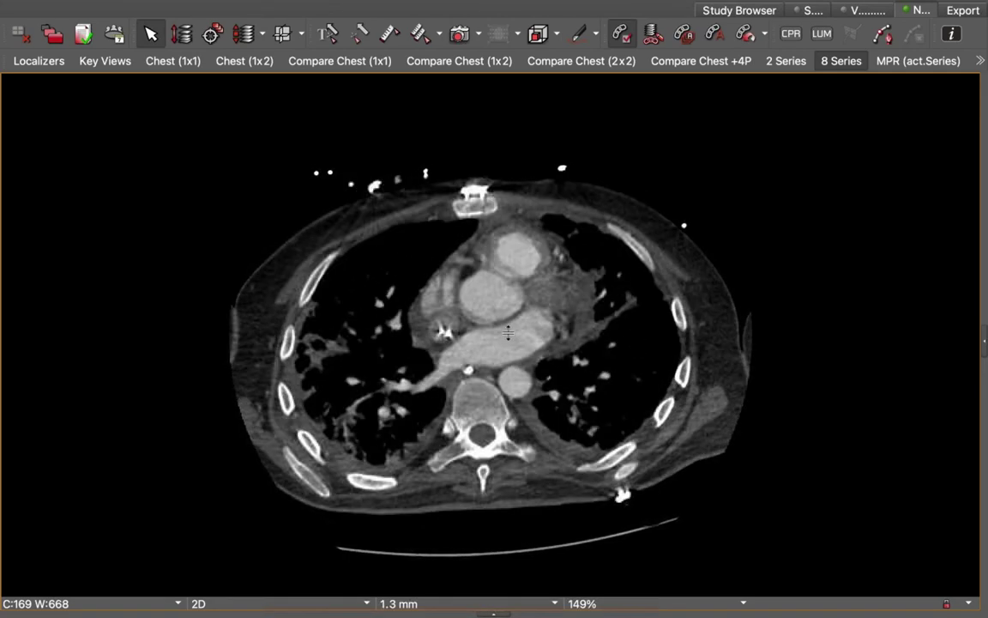
scroll(505, 336, "up", 8)
scroll(506, 292, "down", 2)
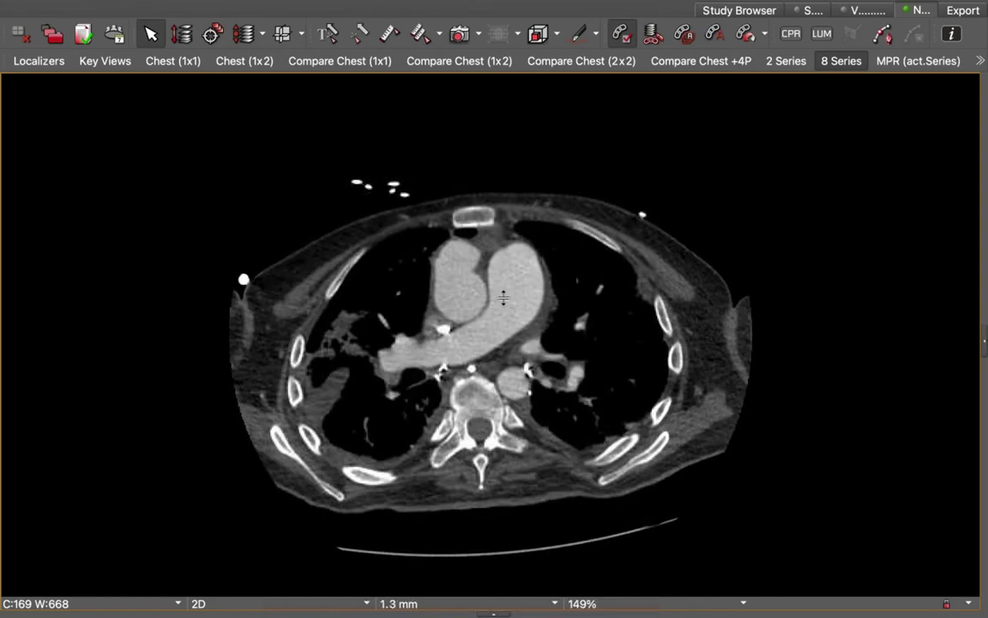
scroll(506, 292, "down", 5)
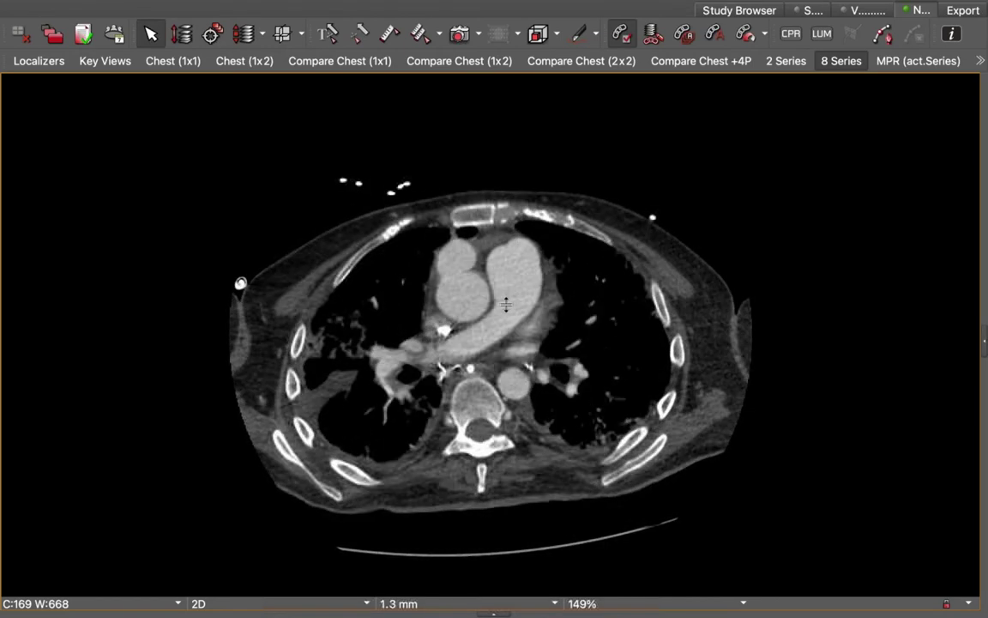
scroll(507, 304, "up", 5)
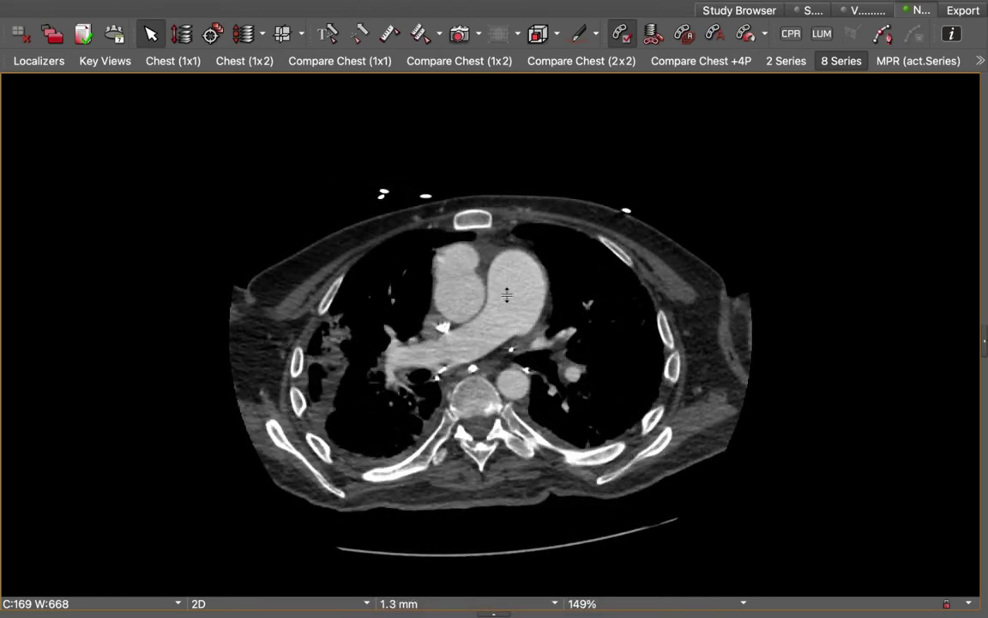
scroll(507, 298, "down", 2)
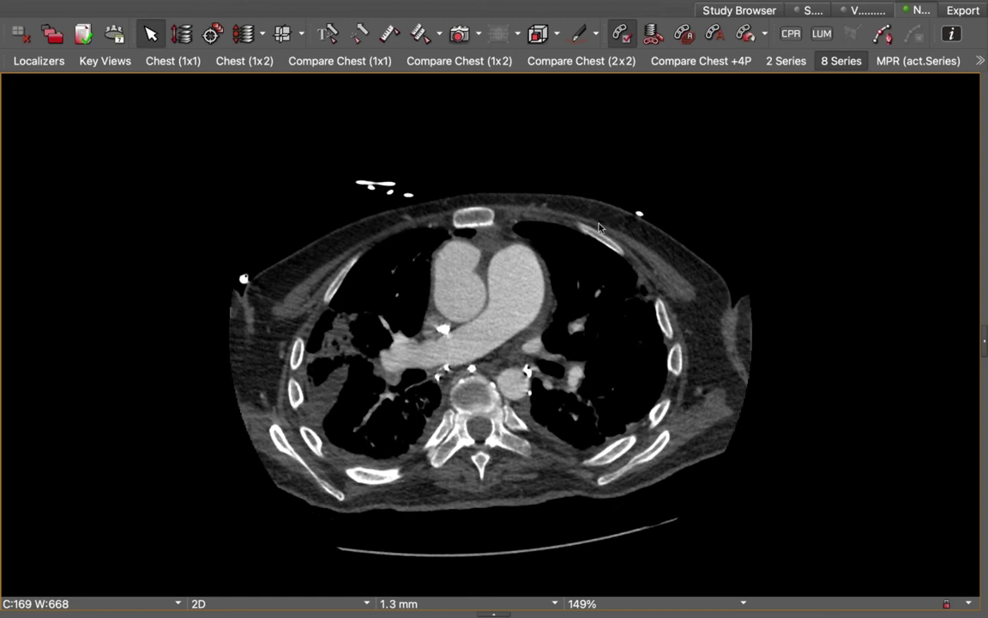
Page the contrast chest CT between the aortic arch and pulmonary artery, finishing at heart level.
scroll(542, 208, "down", 3)
scroll(730, 163, "up", 3)
scroll(730, 163, "down", 2)
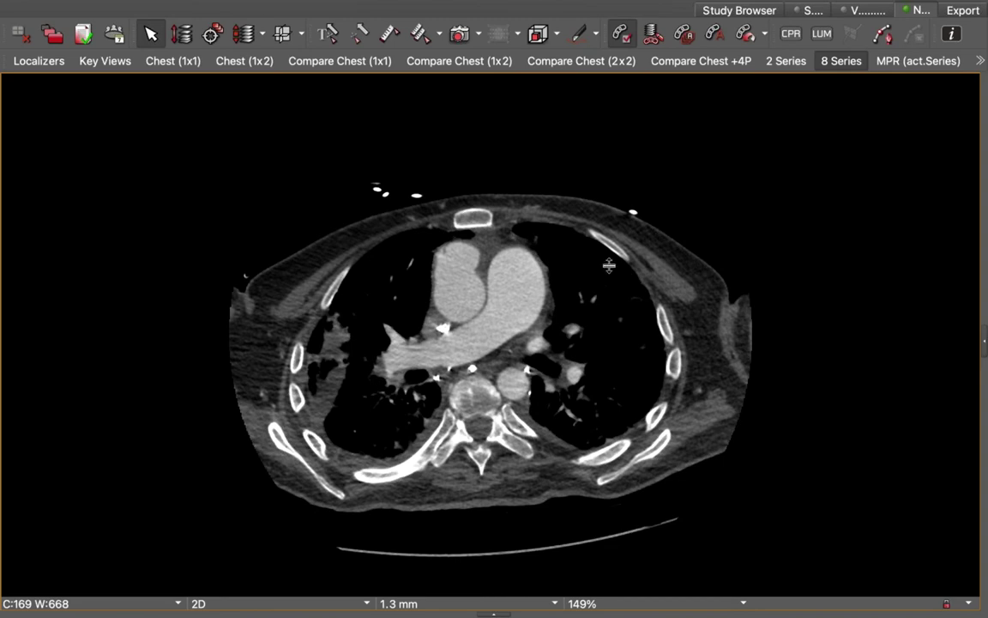
scroll(566, 283, "down", 5)
scroll(600, 320, "down", 3)
scroll(607, 265, "up", 10)
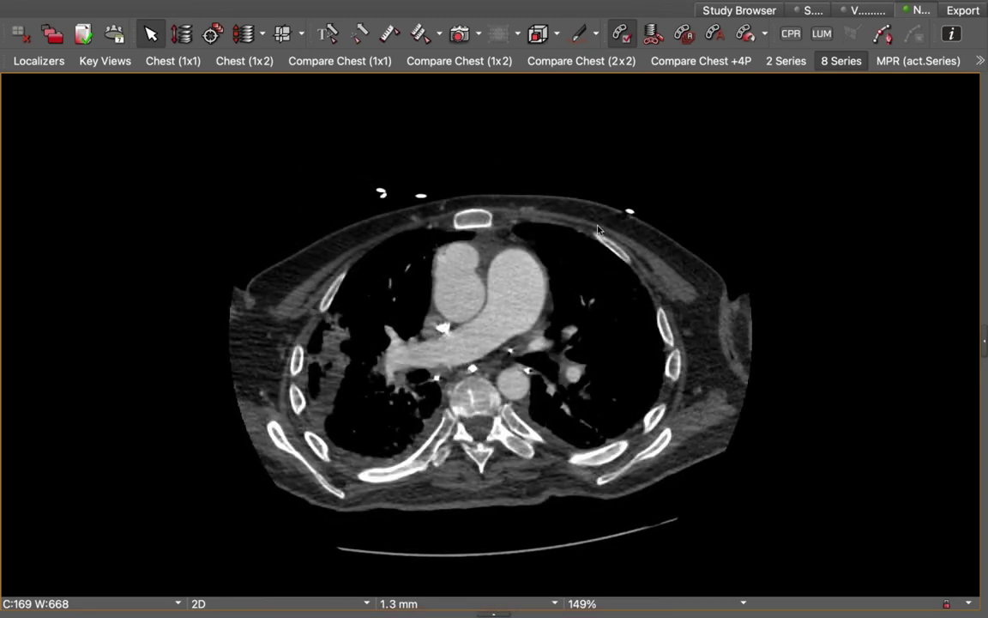
scroll(534, 263, "up", 5)
scroll(532, 275, "down", 5)
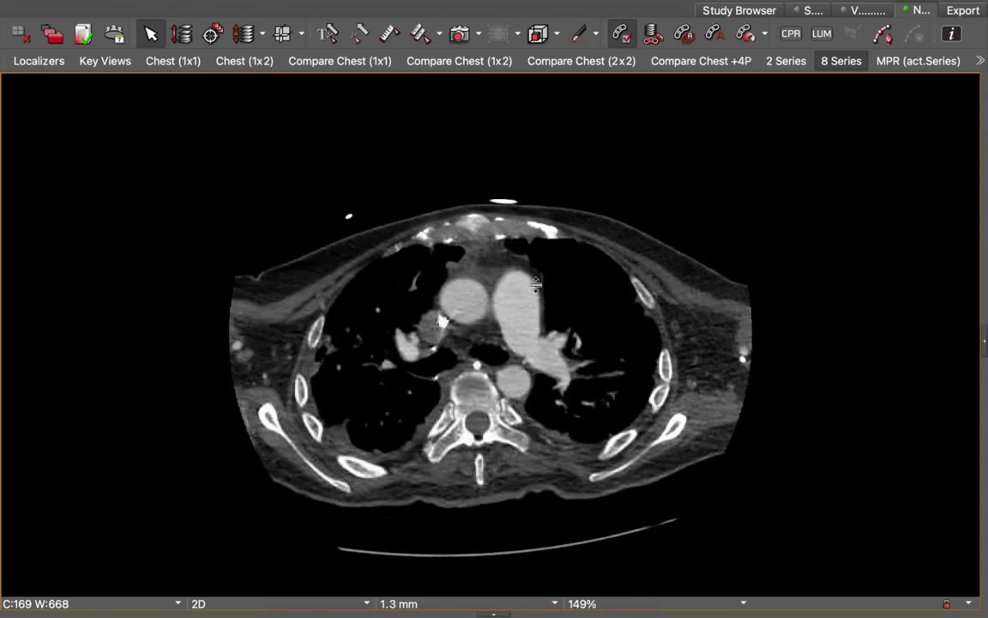
scroll(525, 293, "up", 5)
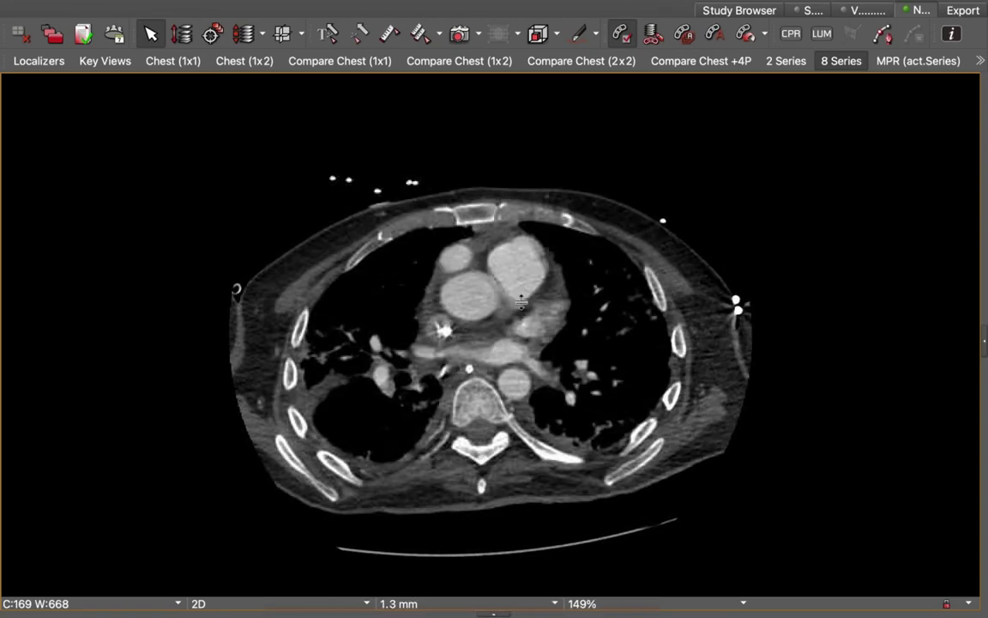
scroll(520, 293, "down", 6)
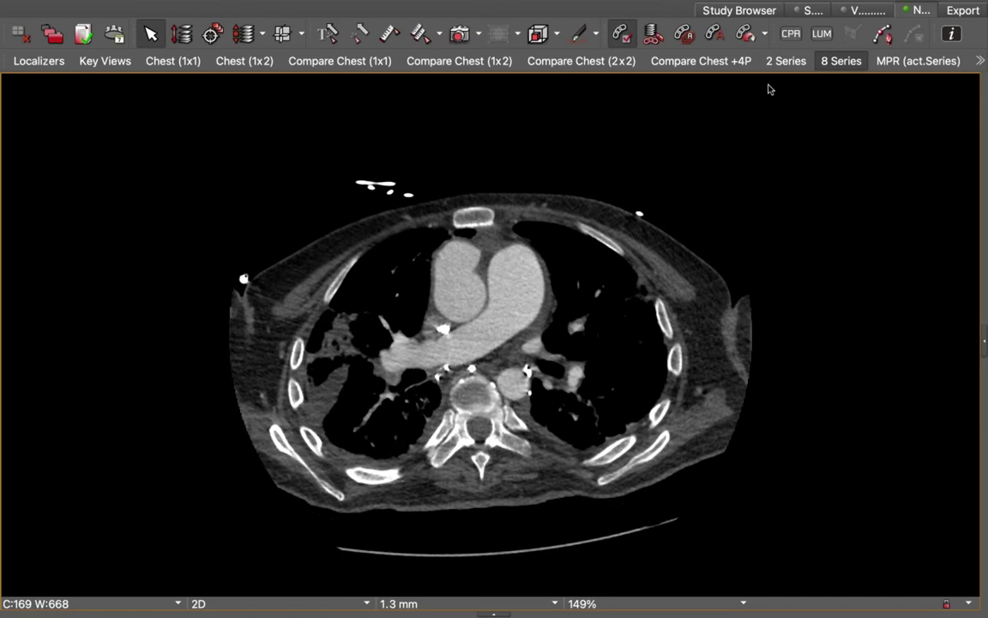
left_click_drag(642, 223, 643, 317)
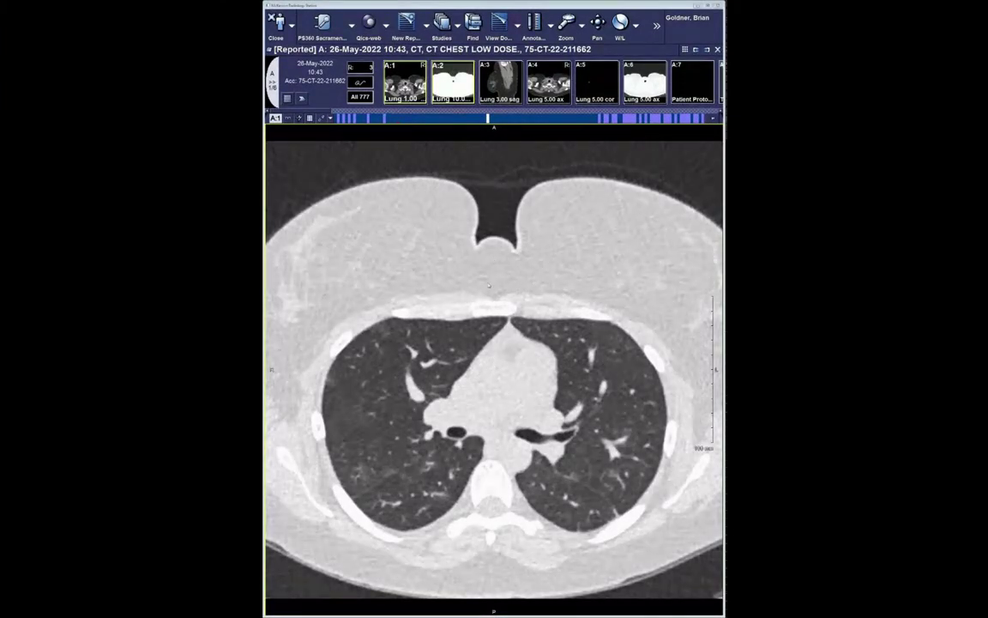
Page through the A:1 Lung 1.00 axial series of the 26-May-2022 low-dose chest CT.
scroll(473, 298, "down", 5)
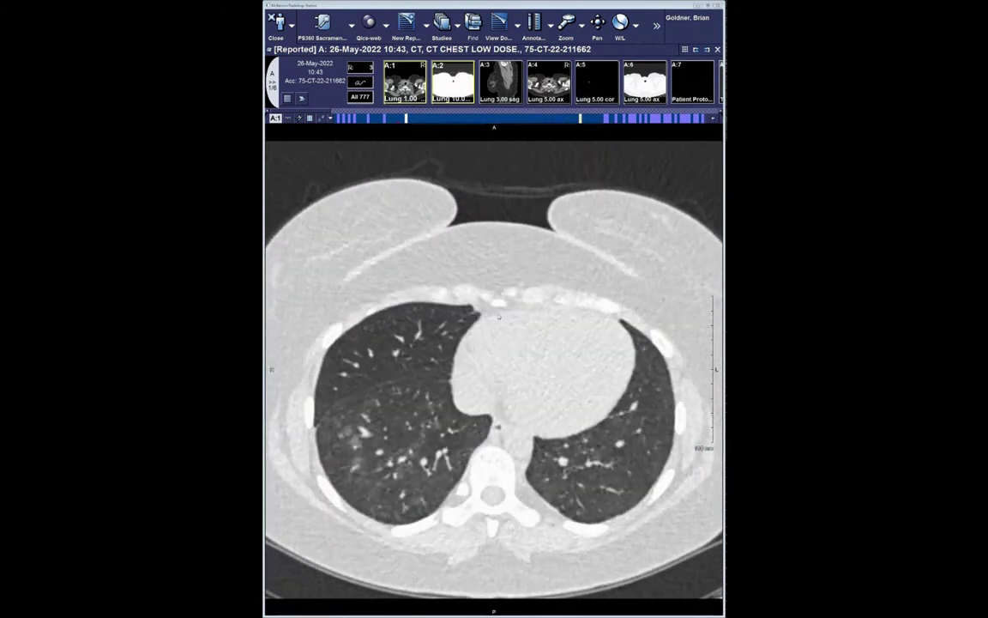
Scroll through the A:3 sagittal lung series, then load the 29-Jul-2021 CT Angio Chest prior (R4).
key("Right")
scroll(455, 254, "down", 15)
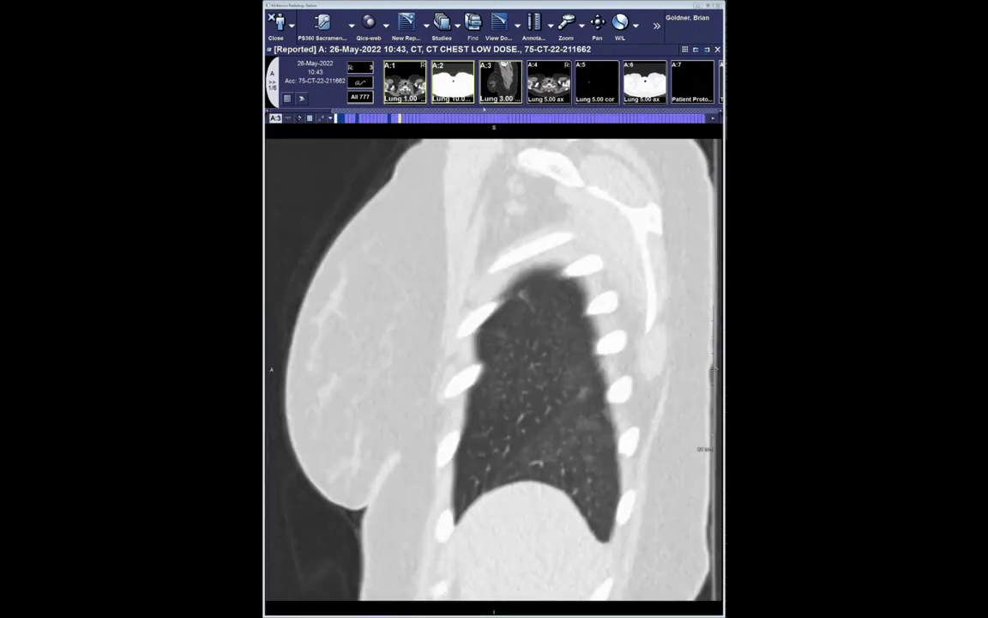
scroll(455, 254, "down", 20)
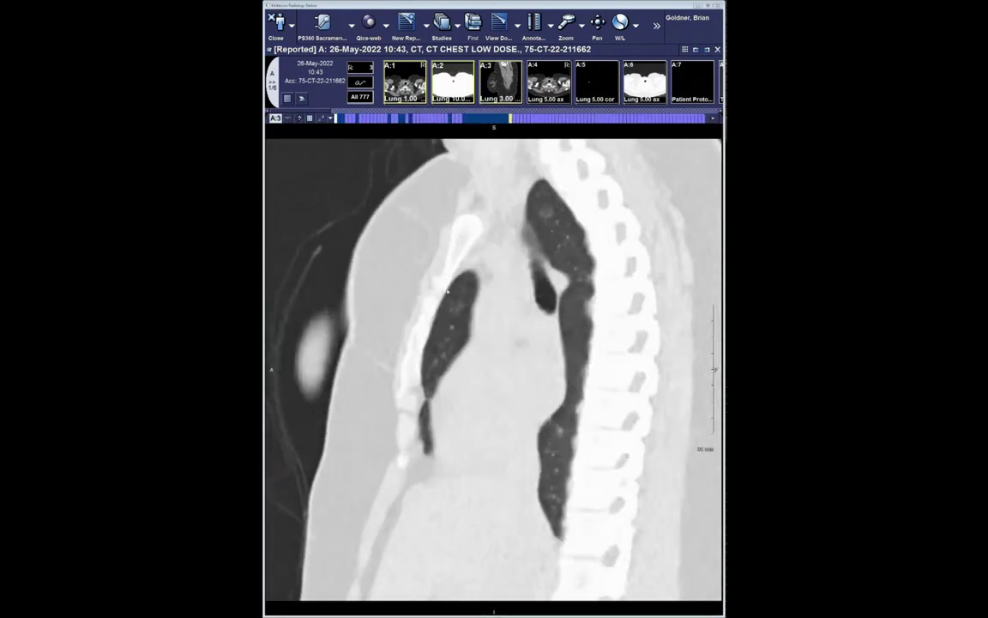
scroll(435, 403, "down", 20)
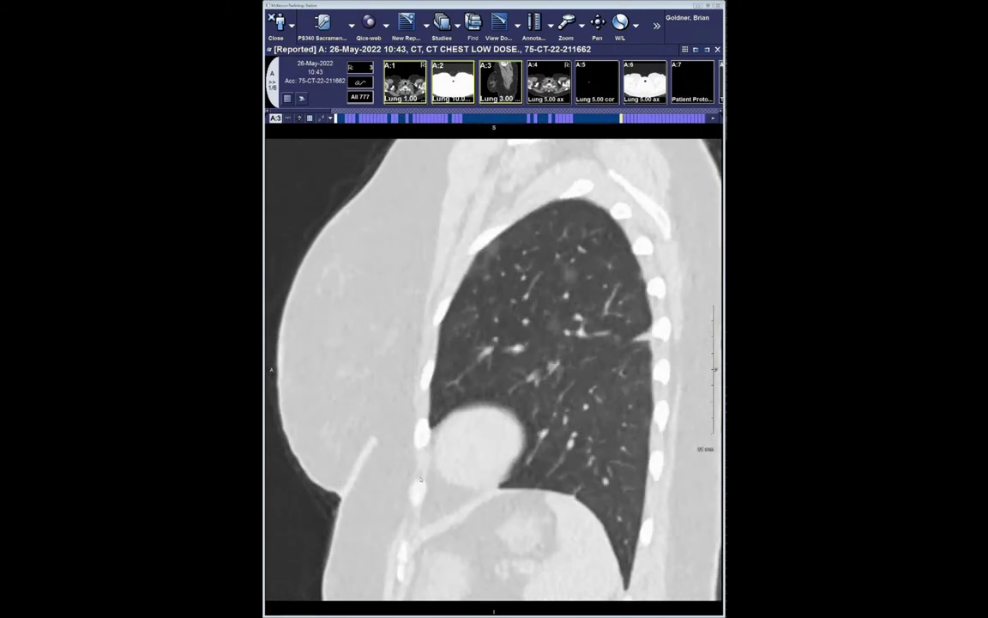
scroll(411, 506, "up", 5)
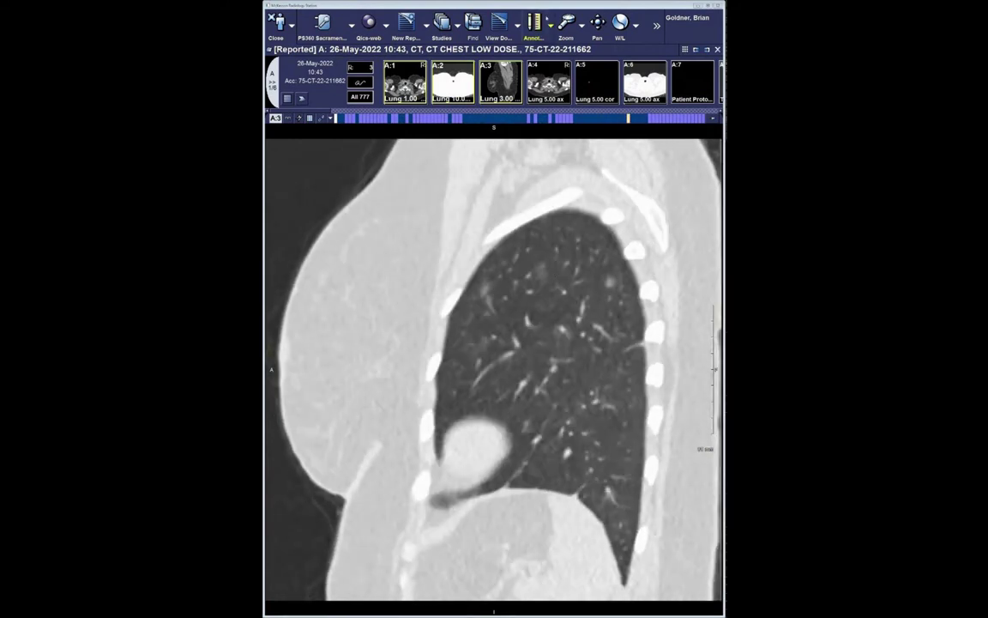
left_click(447, 66)
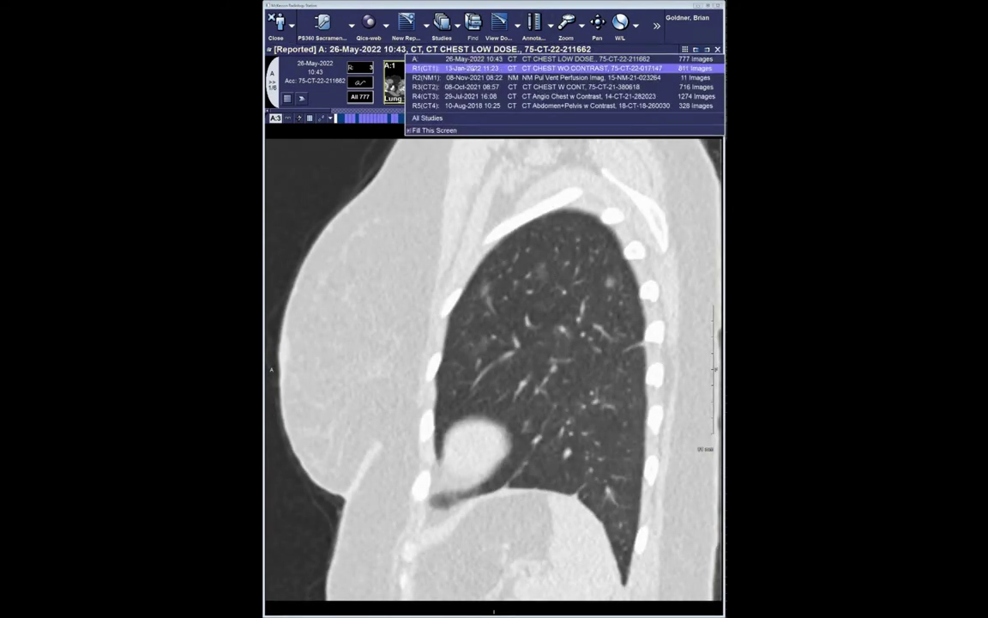
left_click(481, 96)
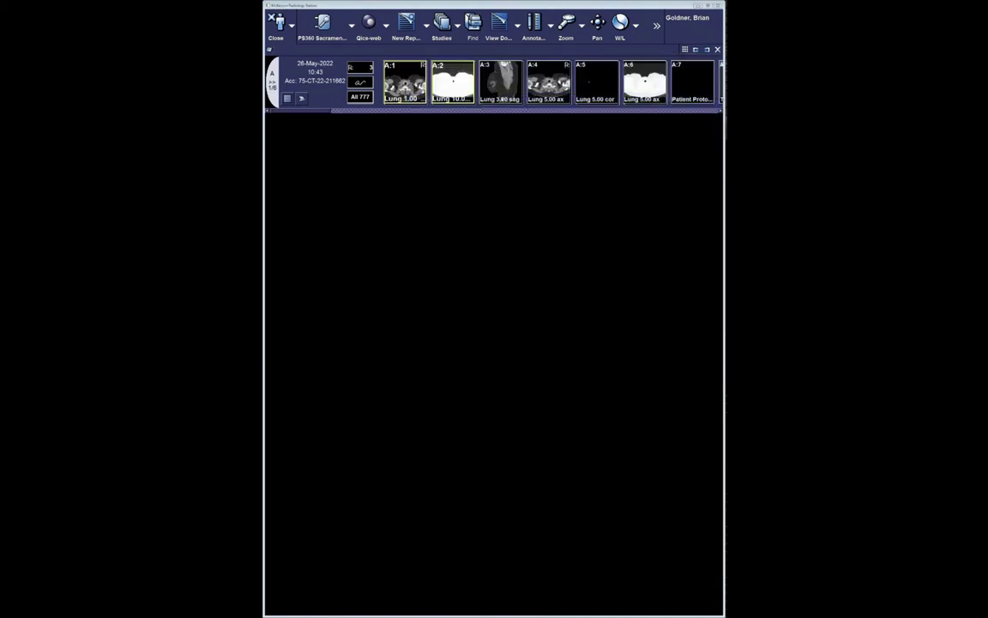
Place the R4:5 THINS series in the top viewport and enlarge it to fill the display.
scroll(322, 94, "down", 10)
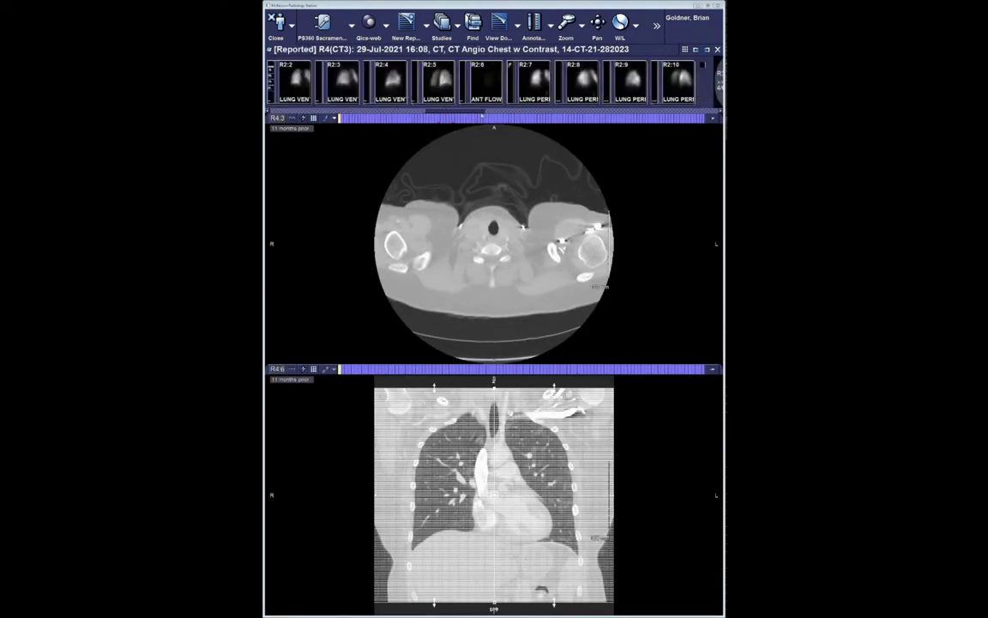
scroll(494, 81, "down", 10)
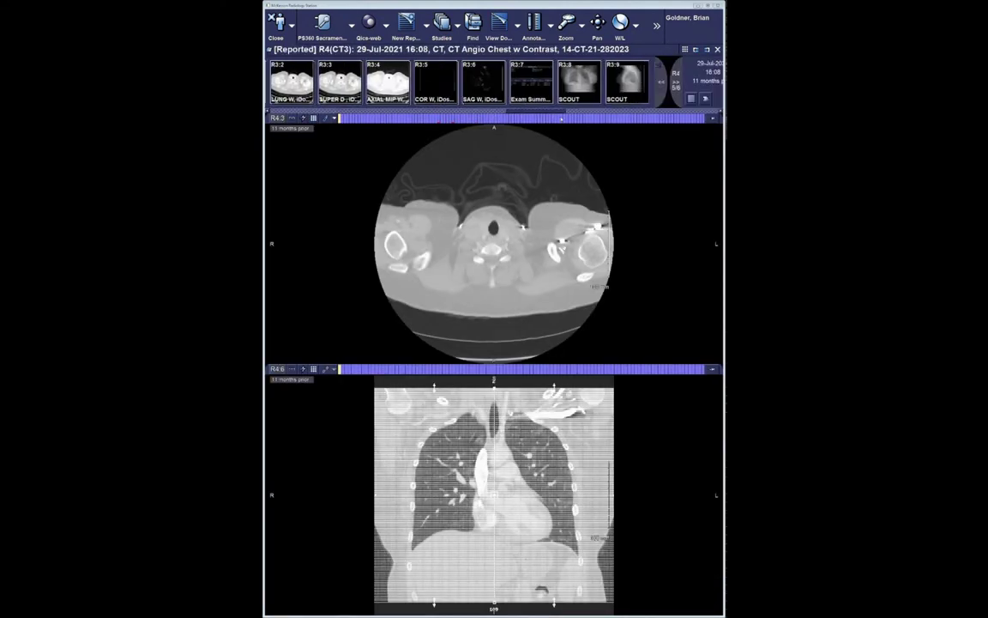
scroll(493, 82, "down", 3)
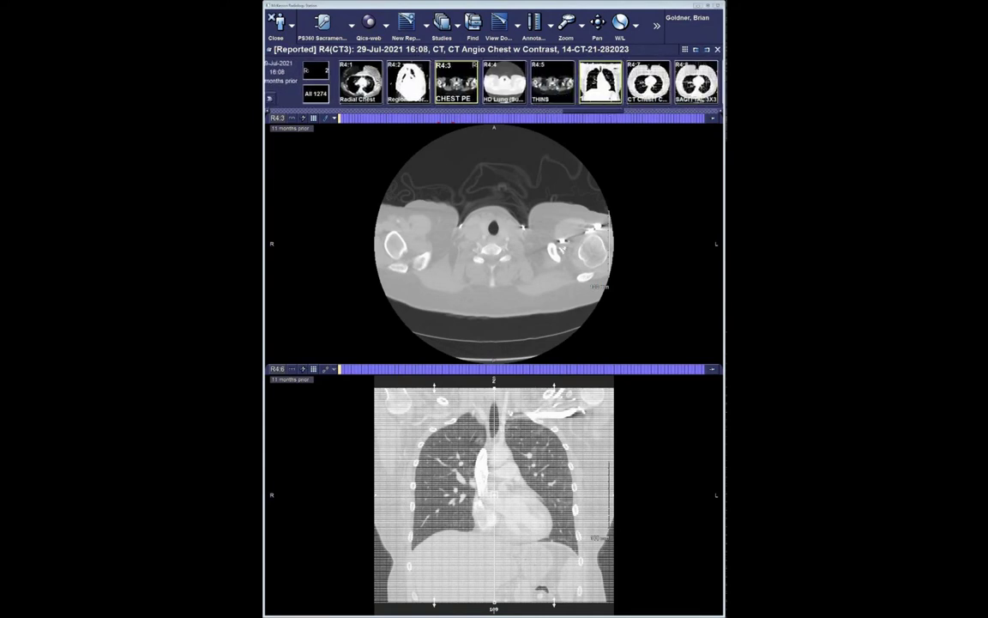
left_click_drag(552, 81, 503, 170)
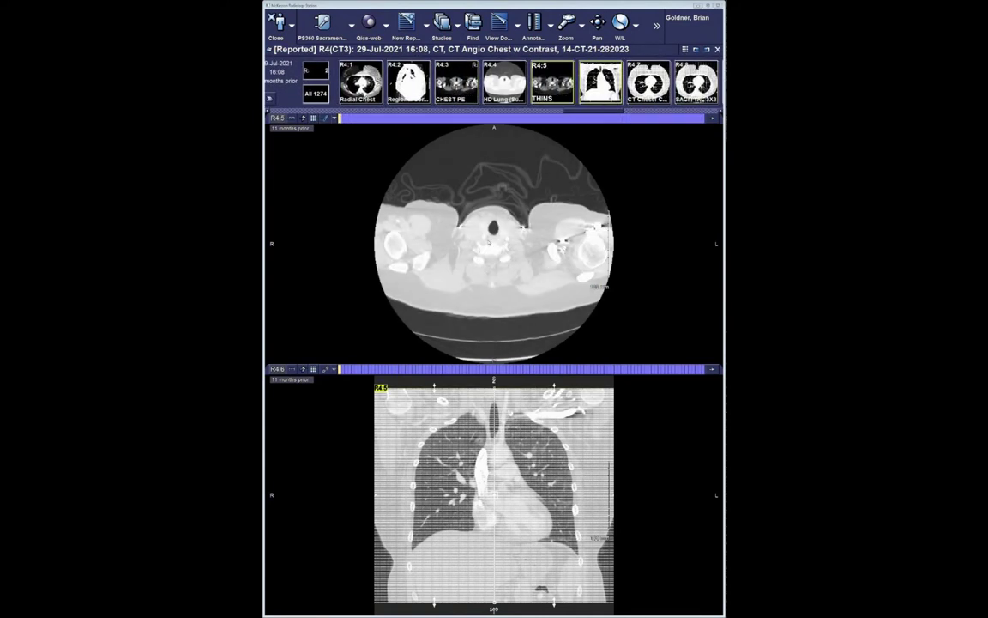
double_click(488, 243)
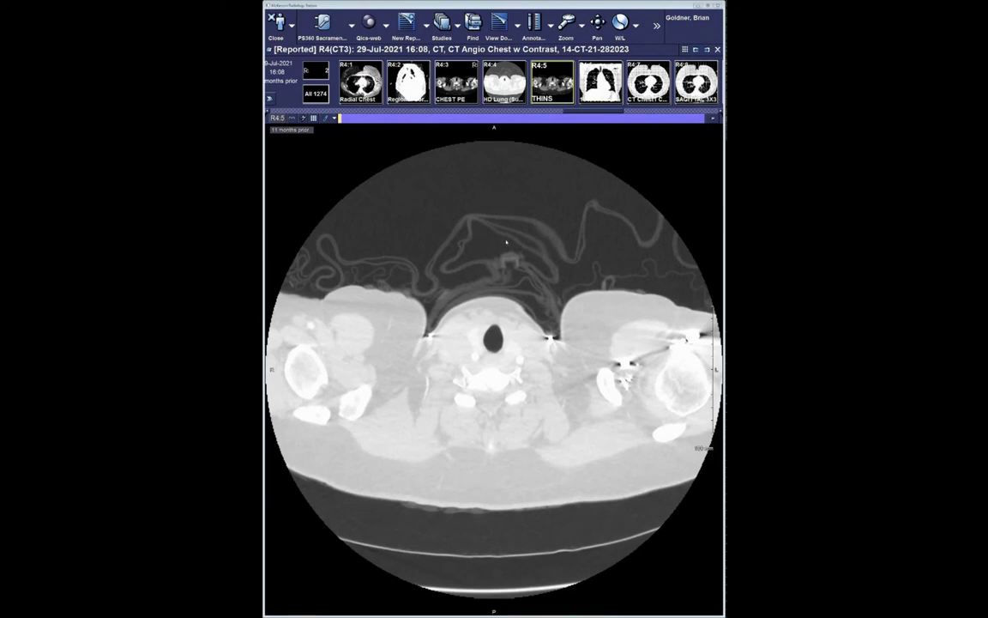
Brighten the THINS images with window/level and step back and forth through the lungs.
scroll(506, 242, "down", 15)
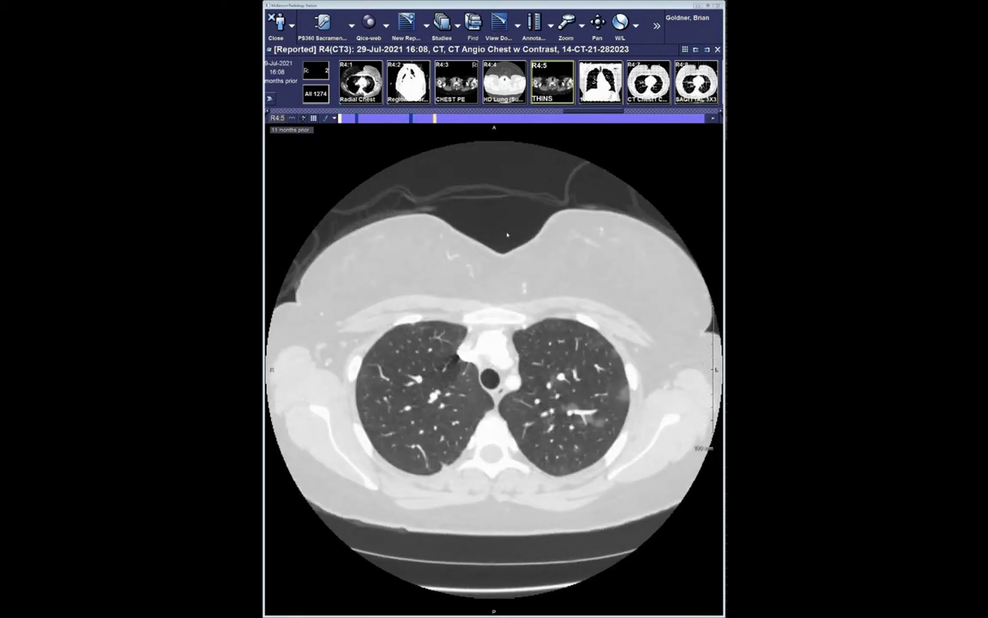
left_click_drag(507, 234, 482, 334)
scroll(495, 165, "down", 10)
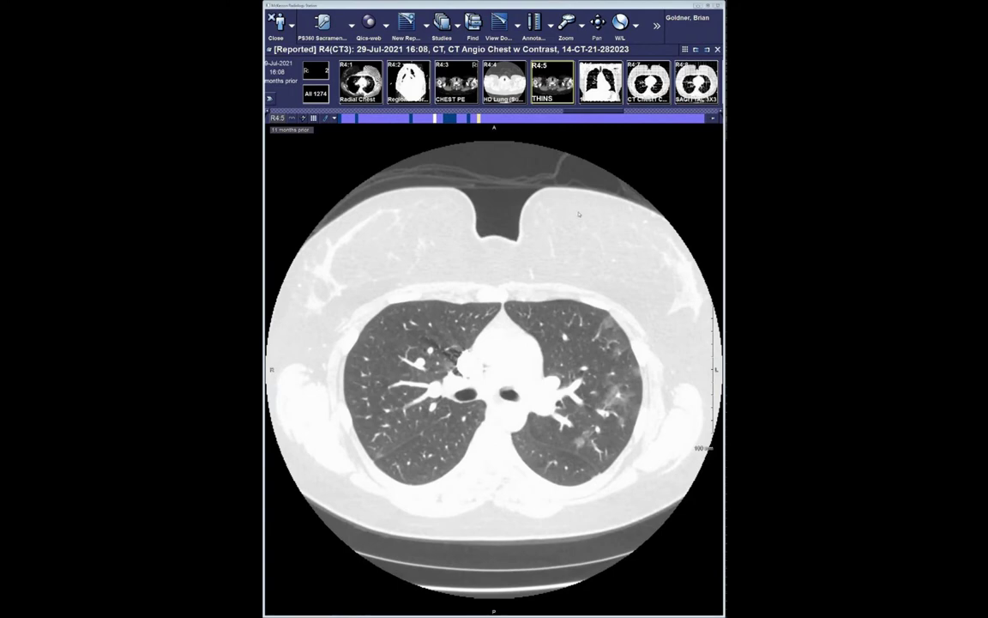
scroll(579, 214, "down", 12)
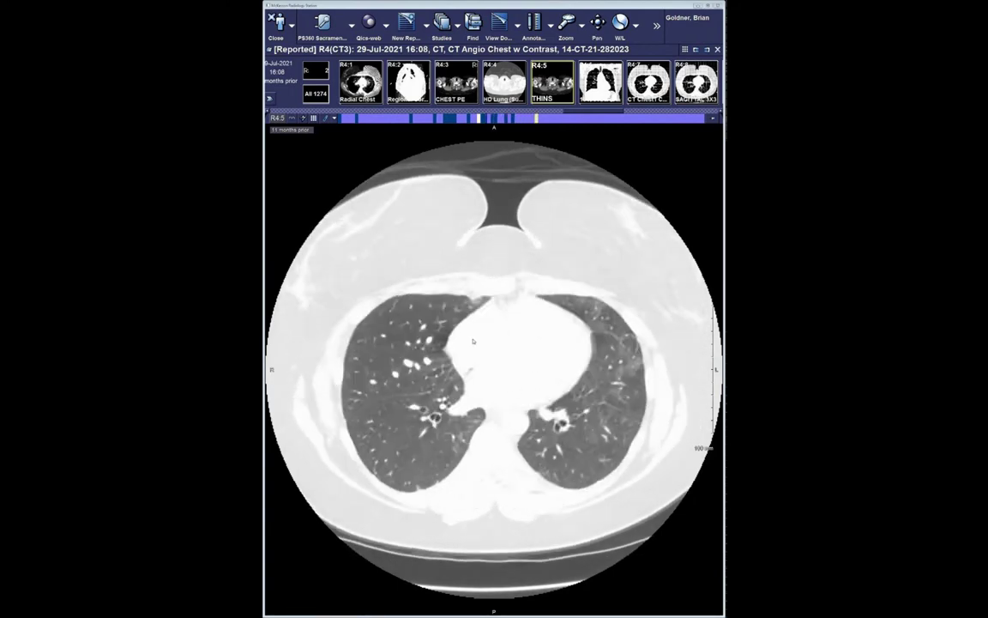
scroll(473, 342, "down", 4)
scroll(493, 283, "up", 12)
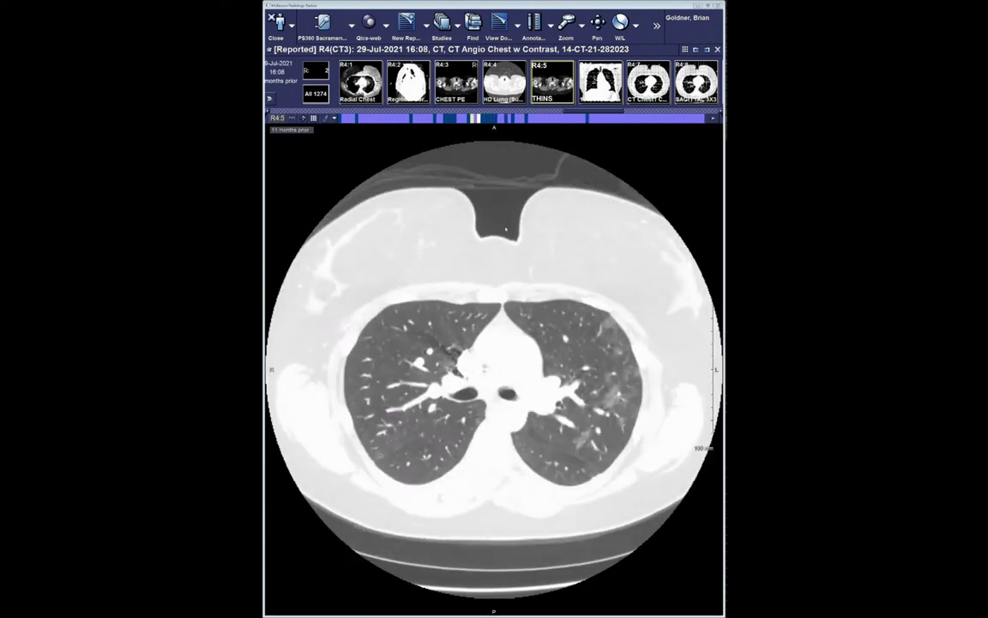
scroll(506, 229, "up", 8)
scroll(526, 249, "down", 9)
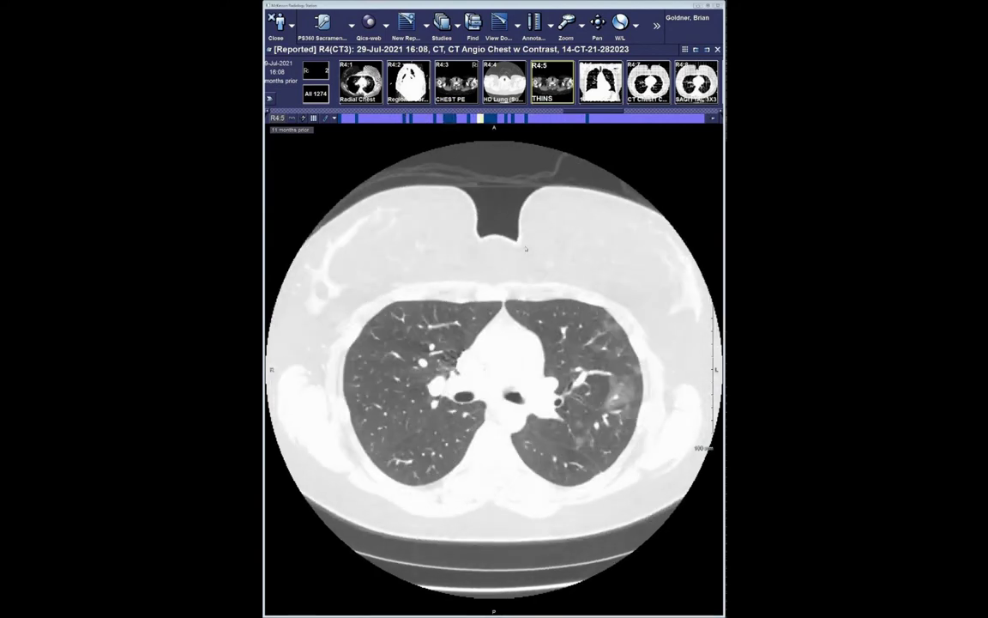
scroll(526, 248, "down", 8)
scroll(511, 250, "up", 8)
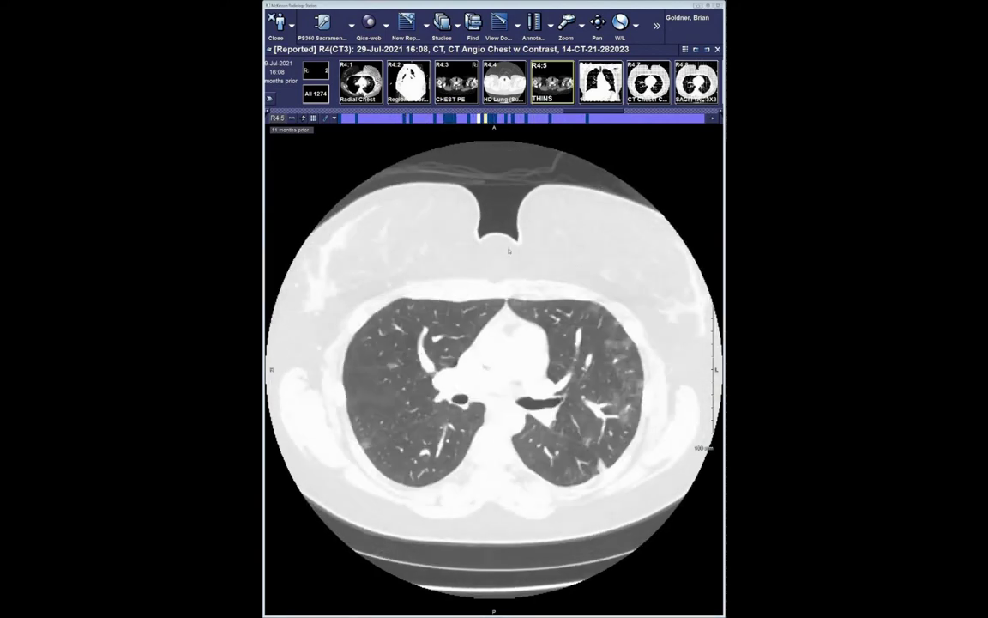
scroll(508, 251, "up", 3)
left_click_drag(594, 111, 535, 288)
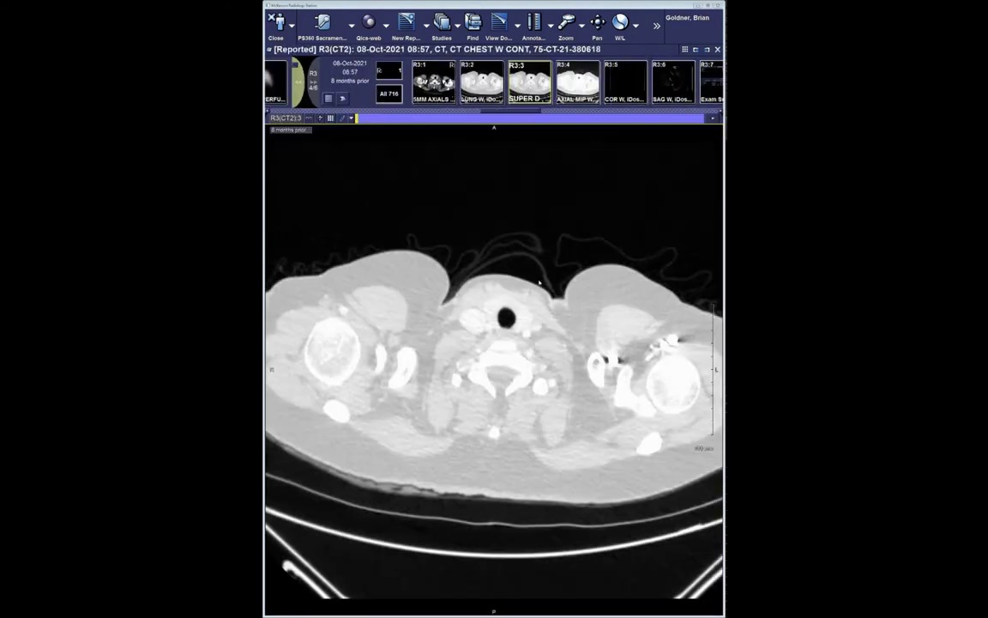
Scroll the 08-Oct-2021 CT, then put the 26-May-2022 A:1 lung axial series back in the viewport.
scroll(535, 288, "down", 15)
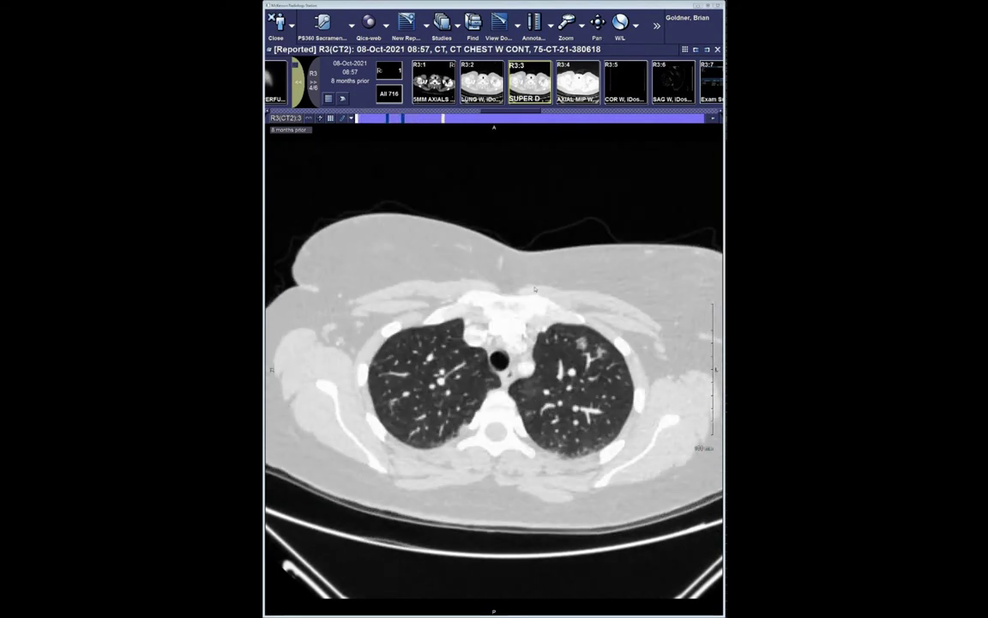
left_click_drag(506, 111, 283, 108)
mouse_move(408, 83)
left_mouse_down()
mouse_move(485, 420)
mouse_move(541, 266)
left_mouse_up()
Switch to two stacked panes with the coronal Lung 5.00 cor series in the lower pane.
scroll(541, 266, "up", 6)
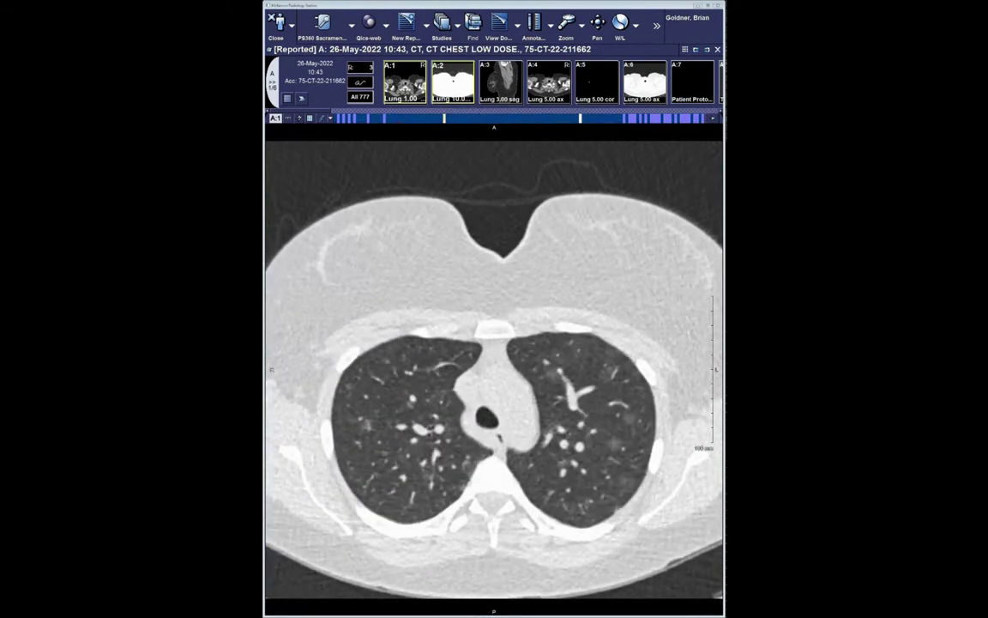
left_click(685, 49)
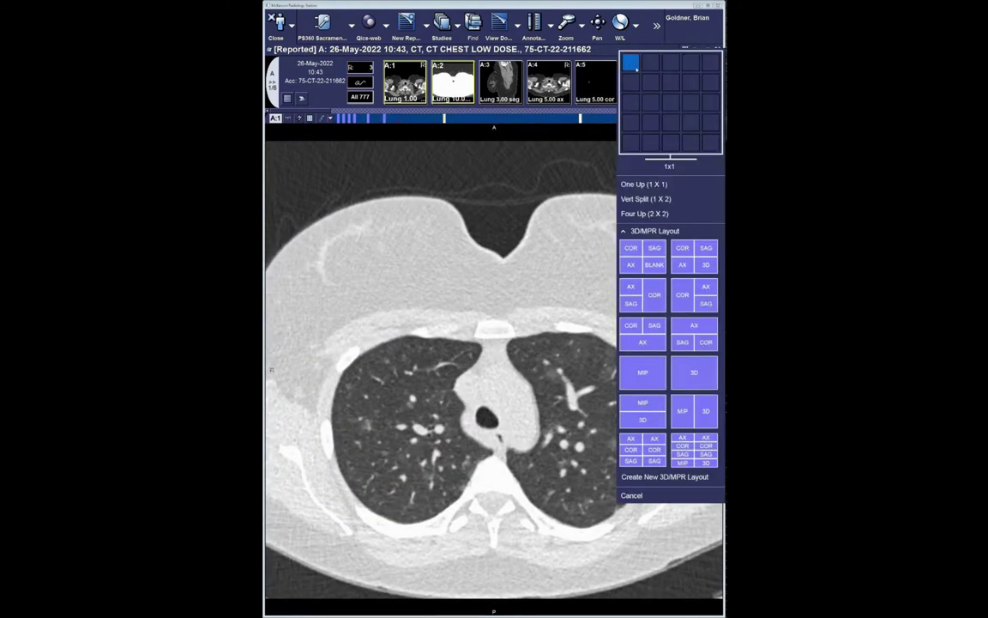
left_click(629, 81)
left_click_drag(580, 92, 459, 515)
Page the axial lung images through the lower chest down to heart level.
scroll(463, 417, "down", 10)
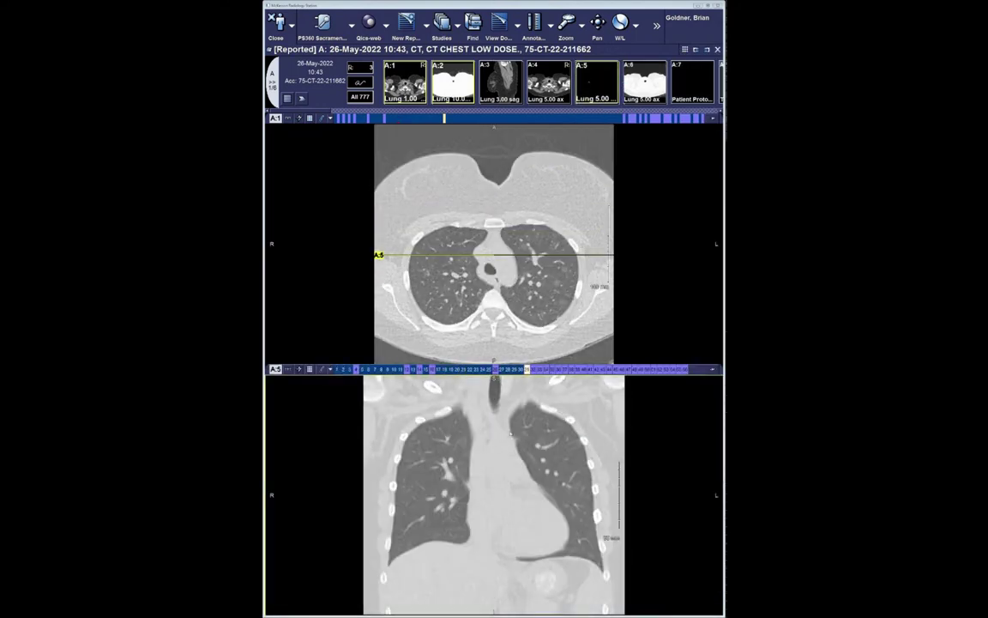
scroll(511, 433, "down", 4)
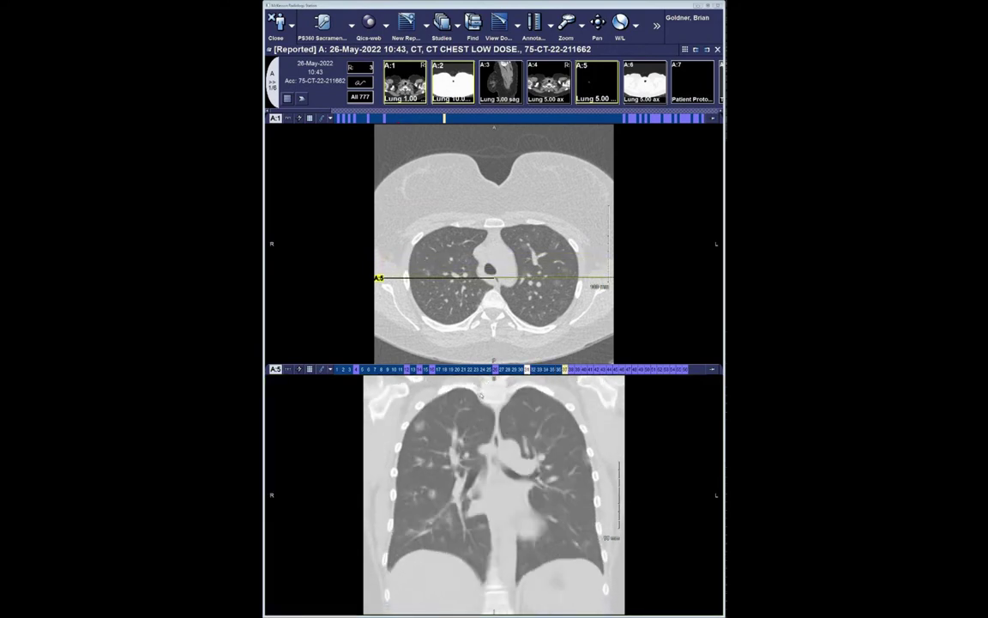
scroll(480, 394, "down", 1)
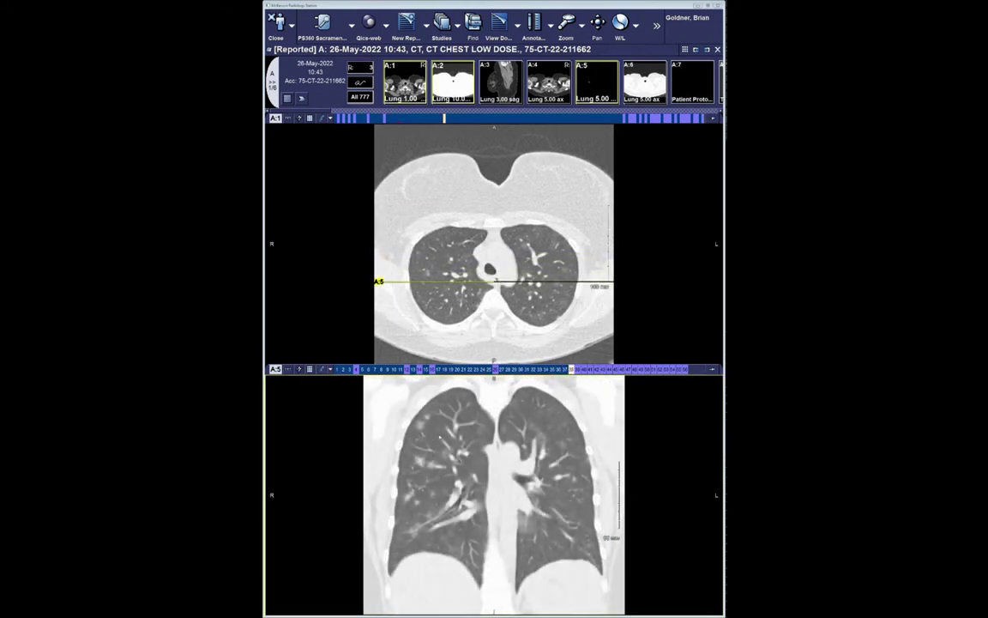
scroll(494, 415, "down", 2)
scroll(506, 395, "up", 4)
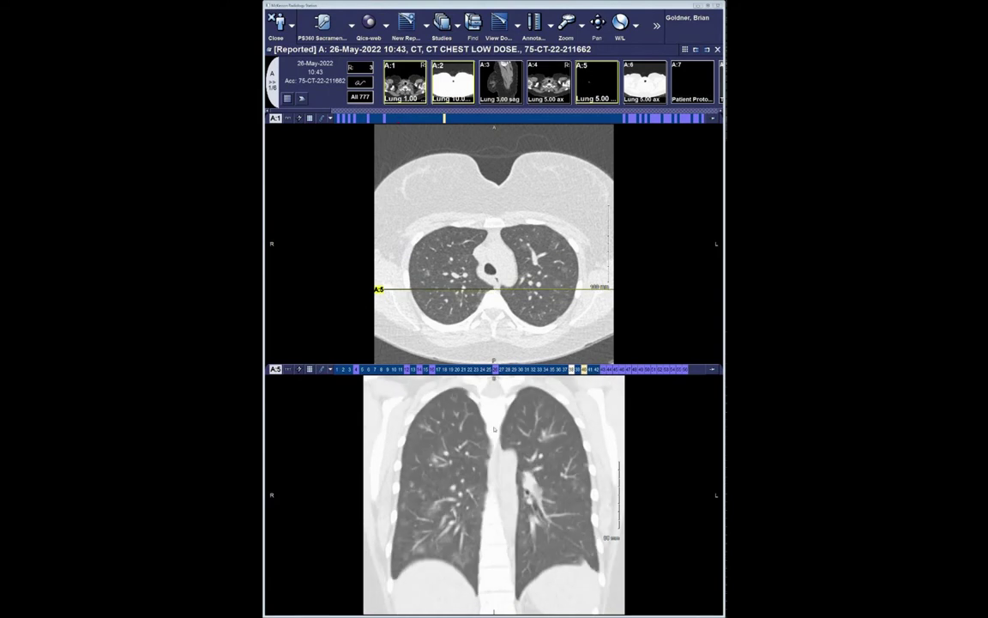
scroll(510, 385, "up", 3)
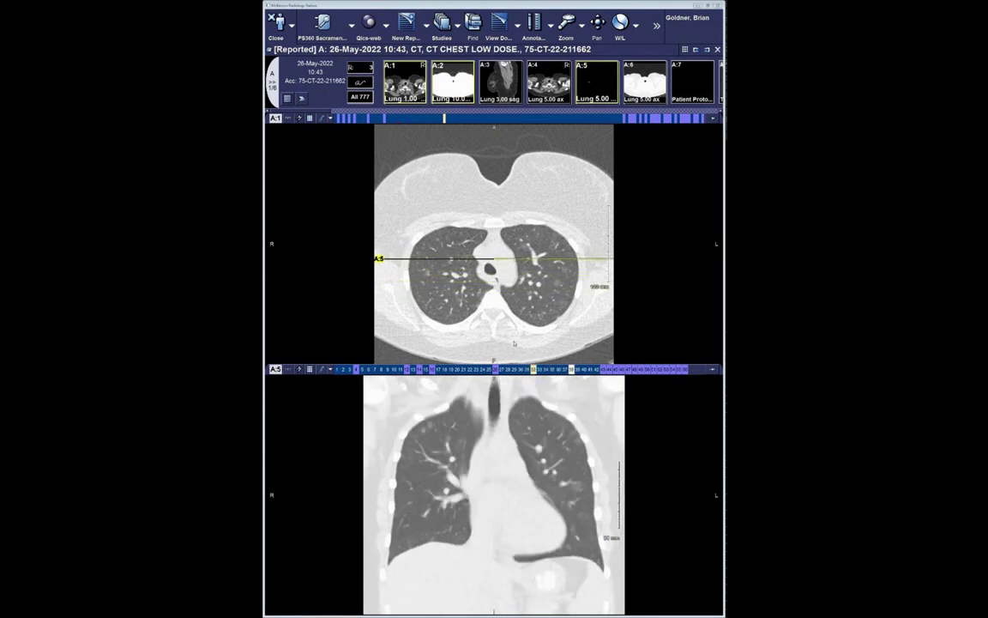
scroll(553, 279, "down", 5)
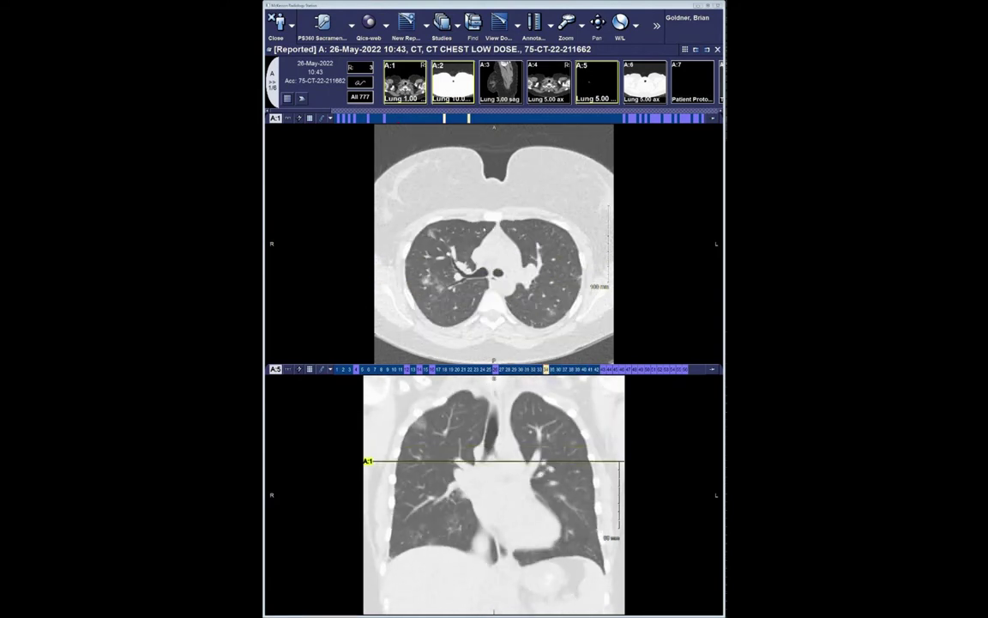
scroll(487, 219, "up", 3)
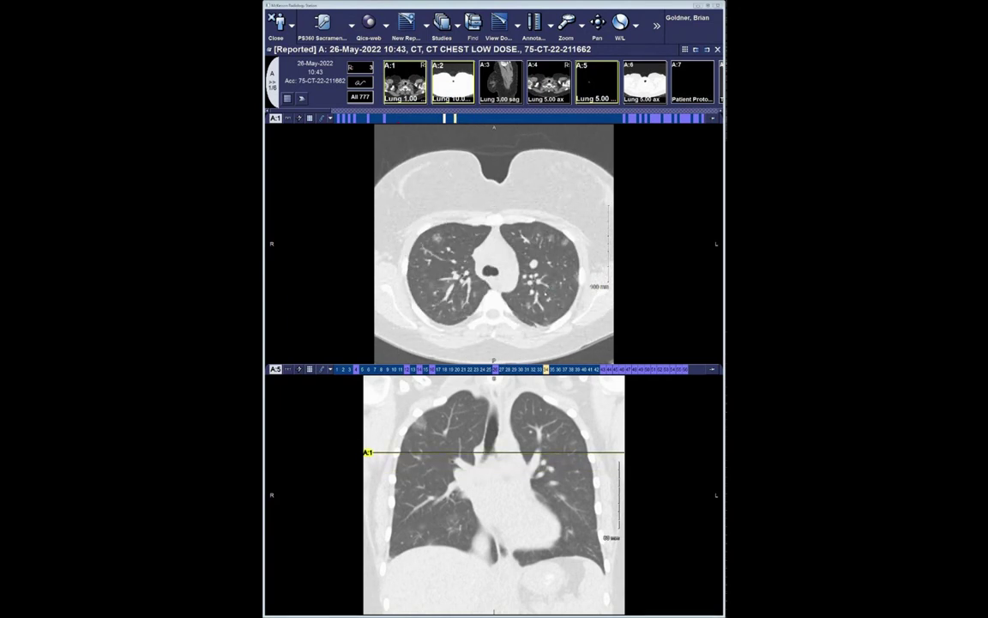
scroll(484, 198, "down", 6)
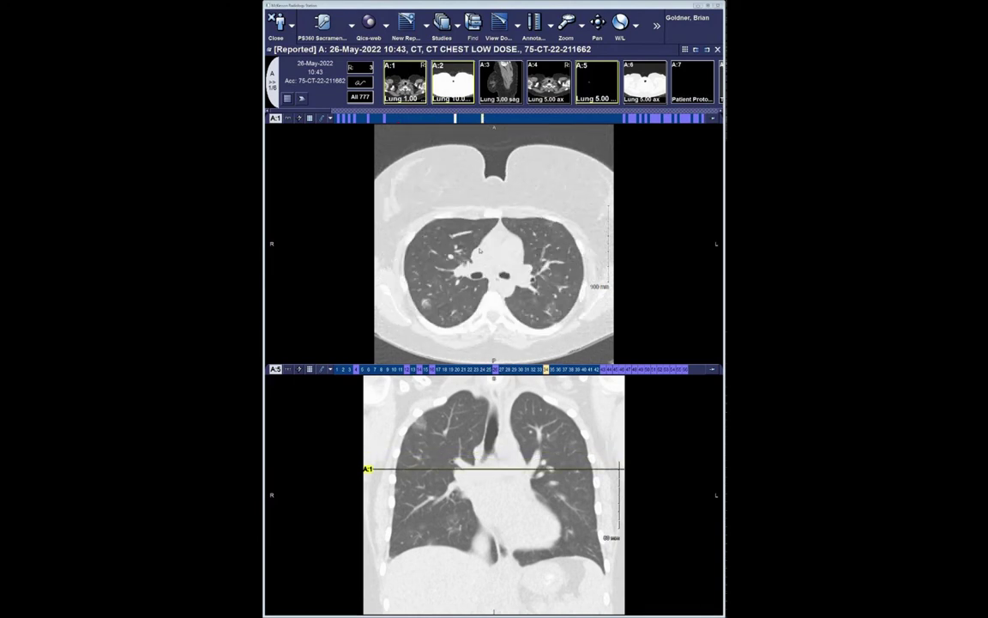
scroll(484, 198, "up", 6)
scroll(483, 198, "up", 1)
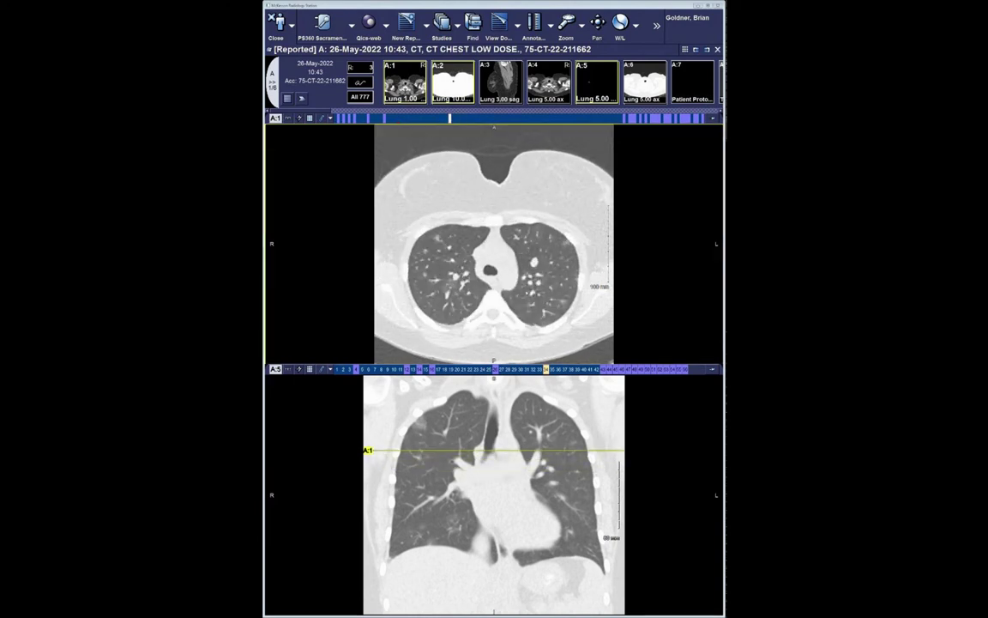
scroll(494, 197, "down", 6)
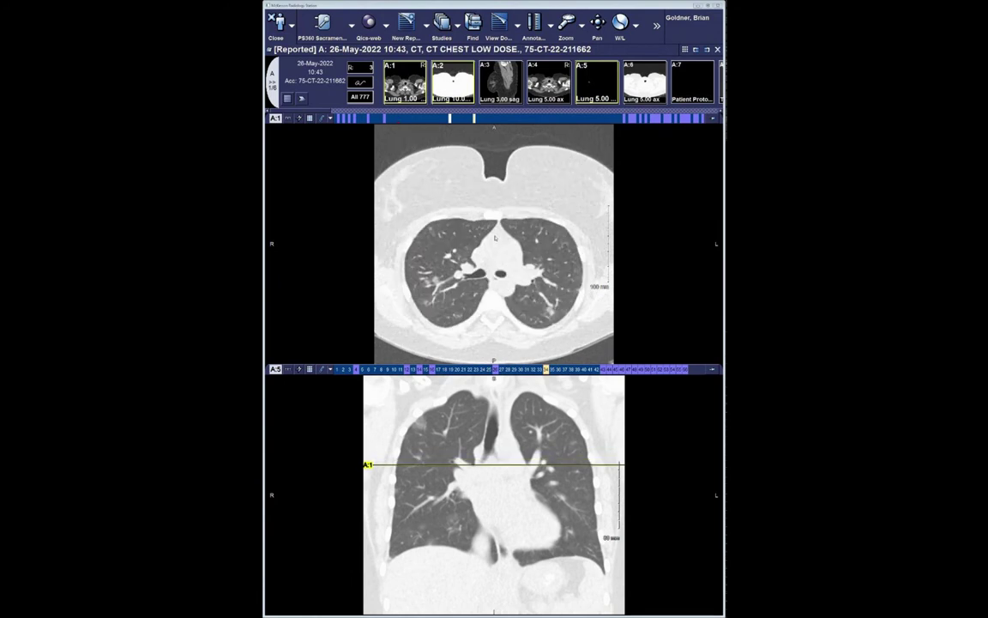
scroll(484, 264, "down", 7)
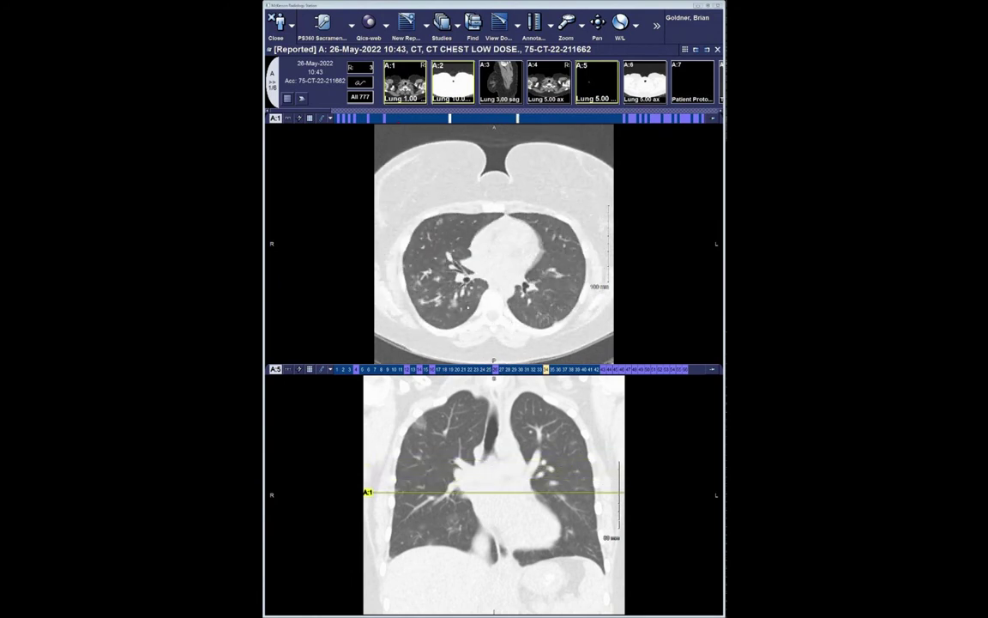
scroll(450, 343, "down", 6)
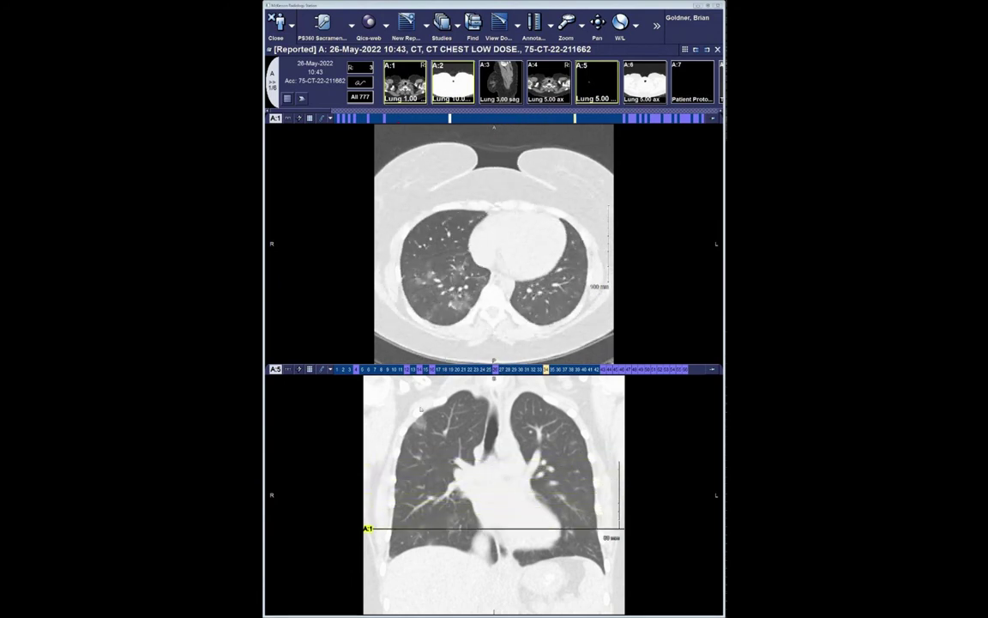
scroll(441, 360, "up", 3)
scroll(494, 244, "up", 5)
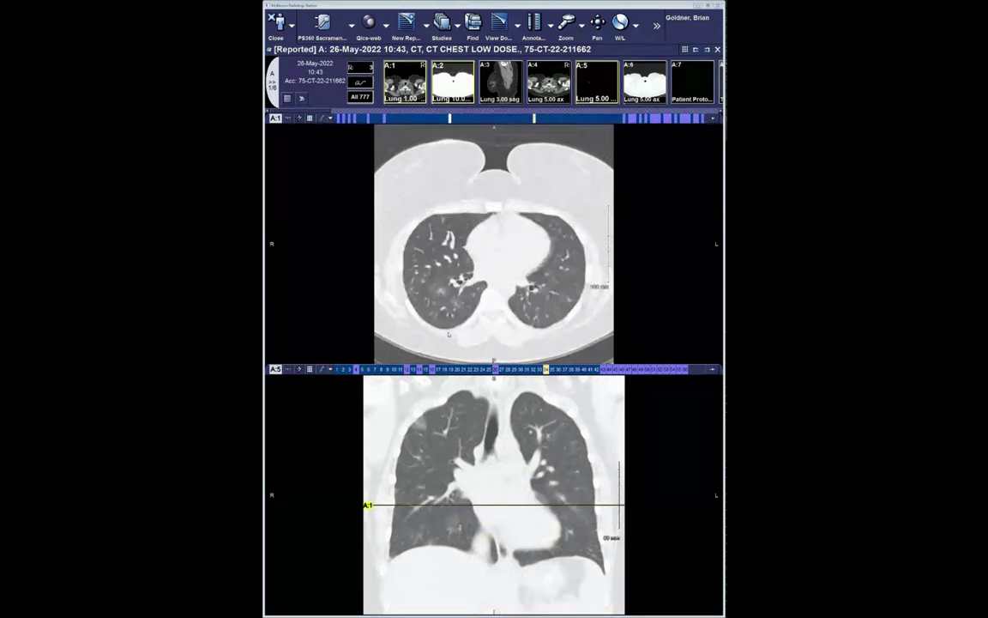
scroll(507, 293, "up", 2)
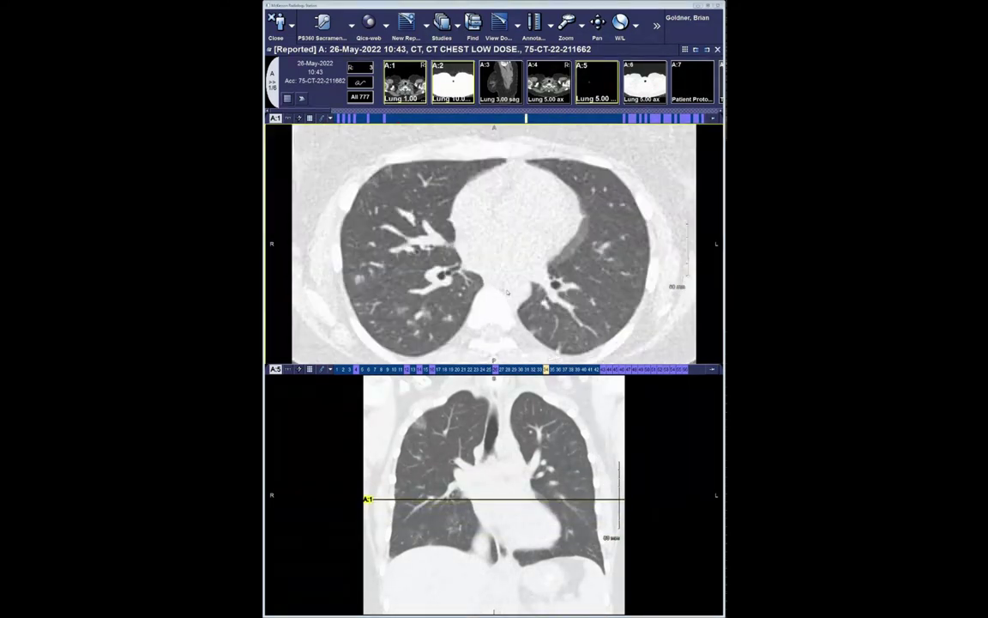
Page the axial lung slices up to the apices and then down to the upper abdomen.
scroll(502, 284, "up", 7)
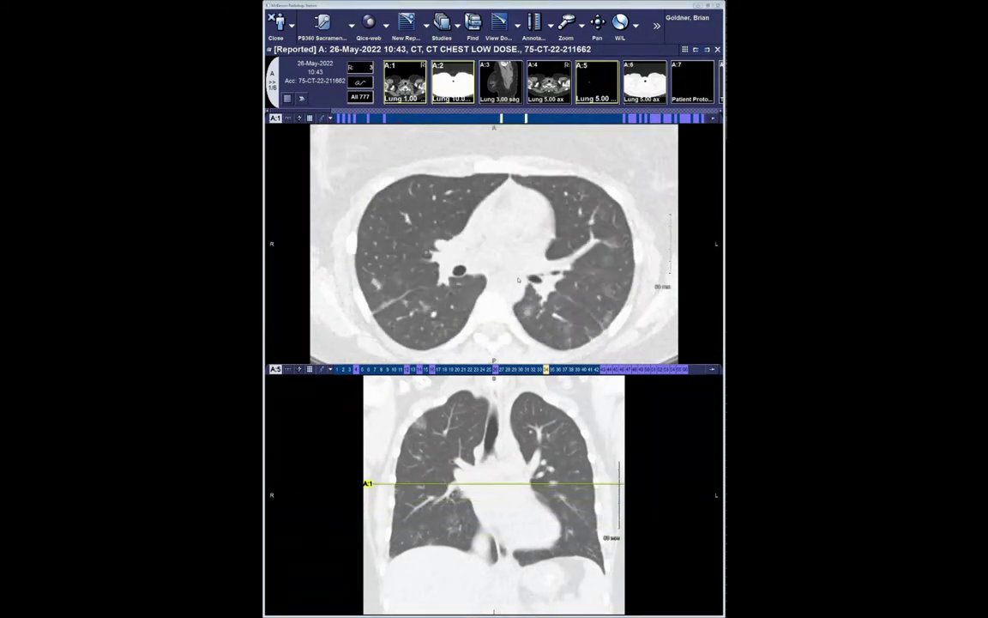
scroll(537, 243, "down", 3)
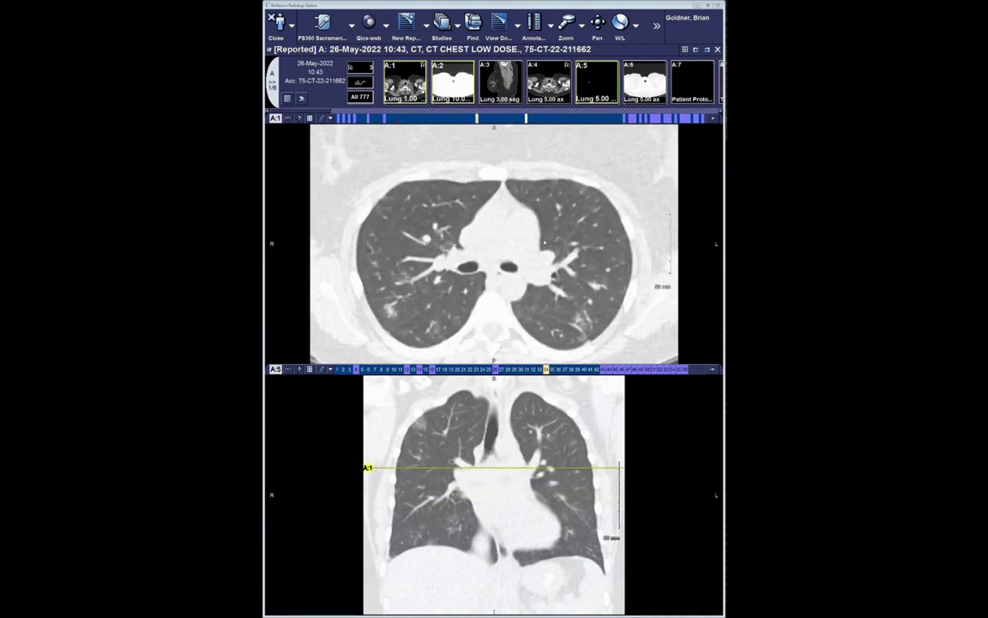
scroll(526, 344, "down", 6)
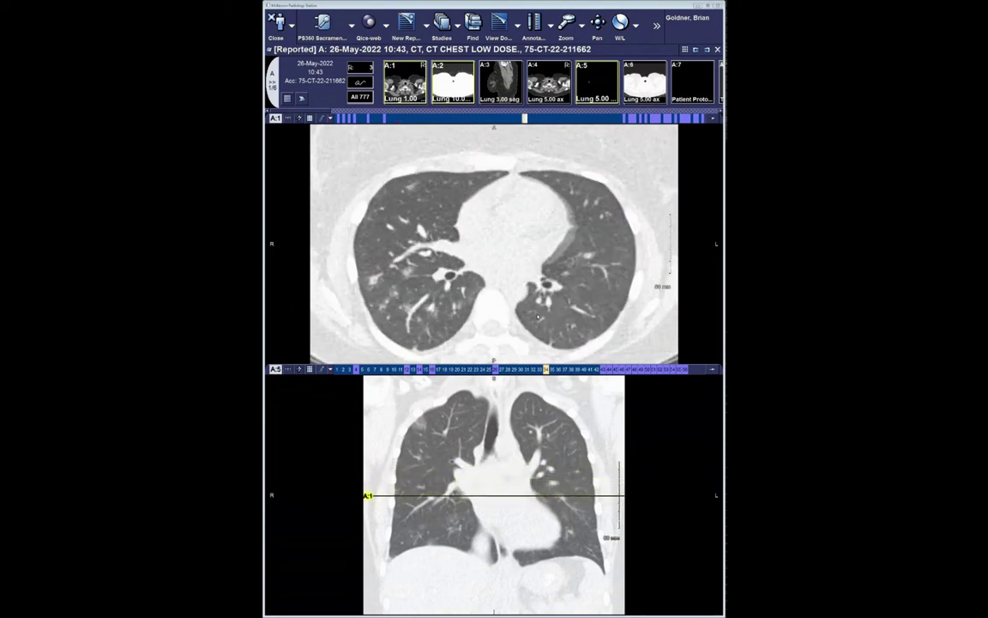
scroll(526, 344, "down", 4)
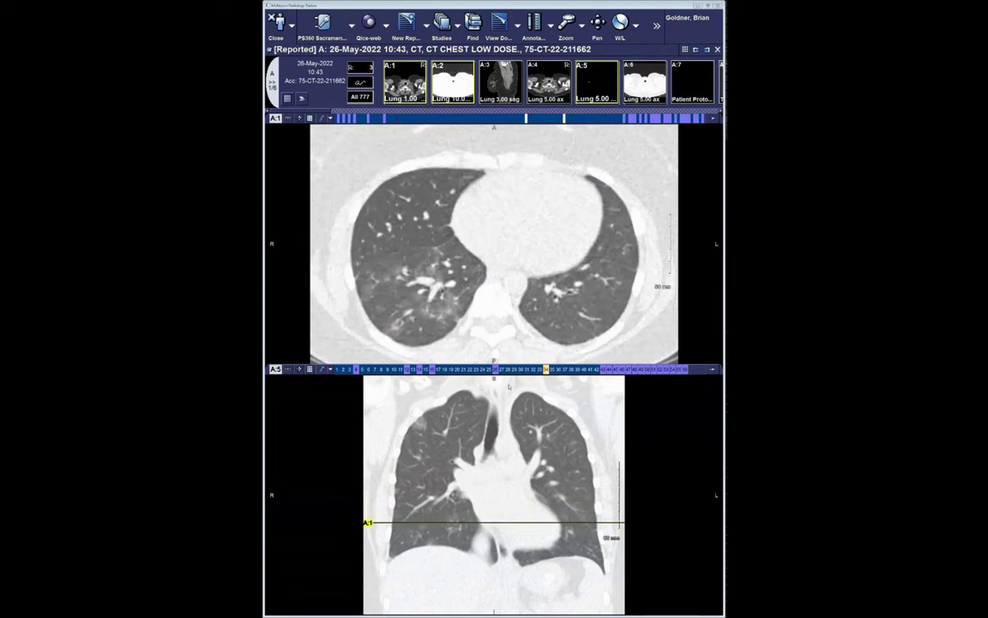
scroll(530, 327, "up", 5)
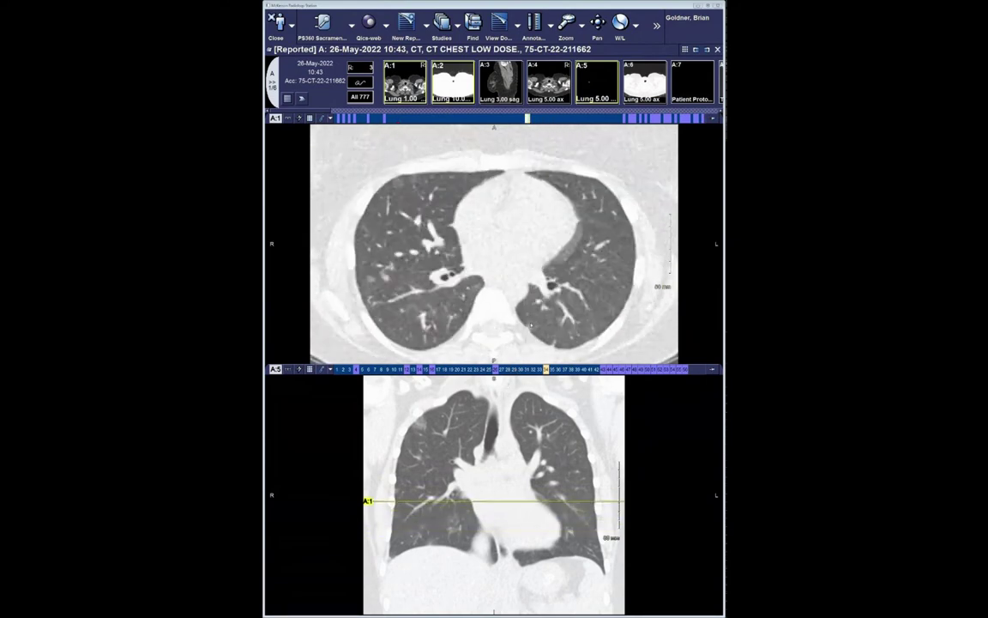
scroll(541, 298, "up", 5)
scroll(492, 302, "up", 5)
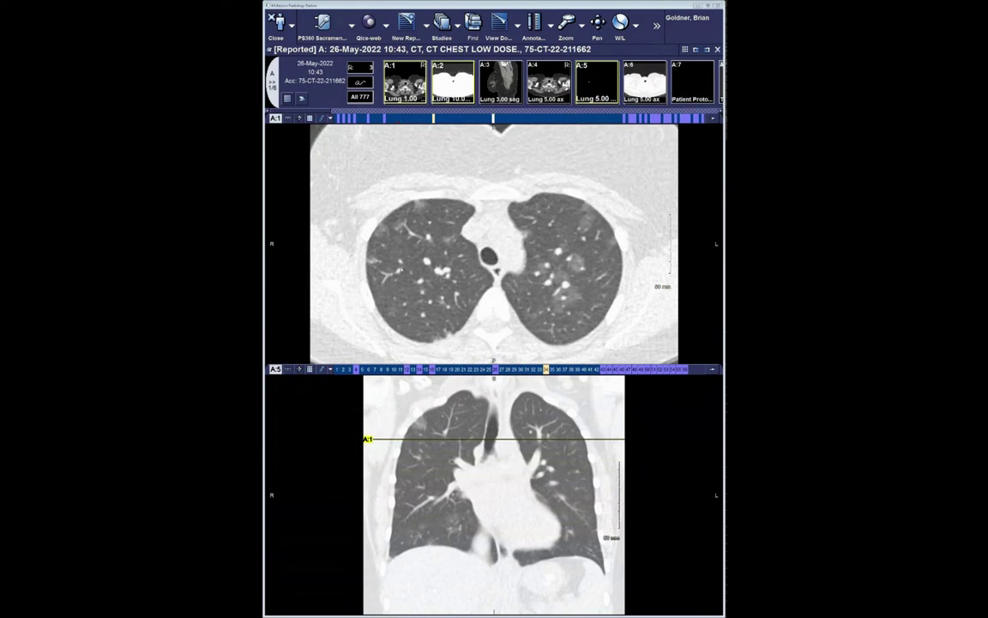
scroll(482, 257, "down", 5)
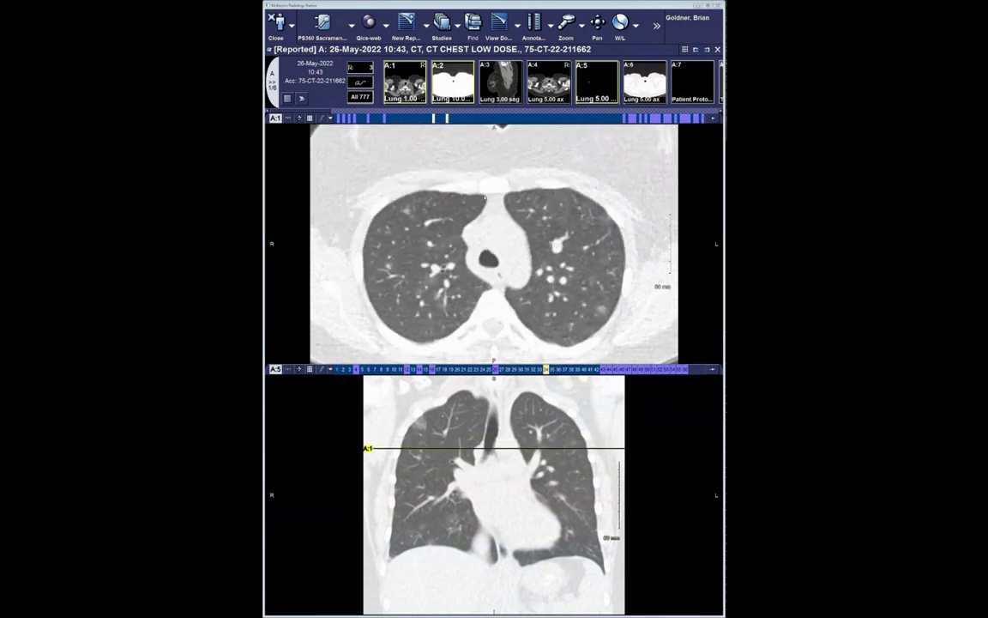
scroll(480, 224, "down", 8)
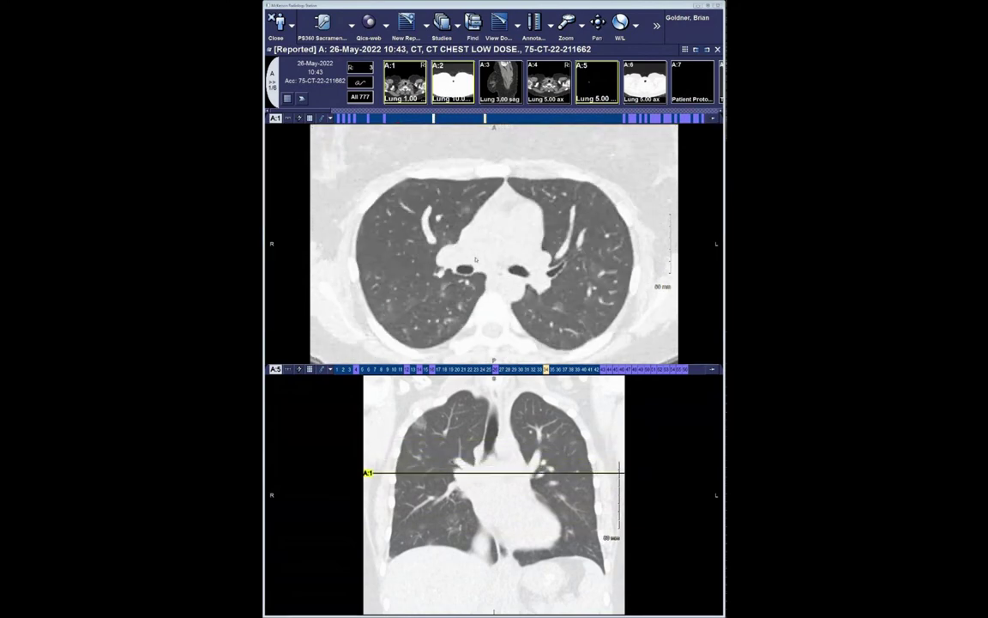
scroll(460, 321, "down", 4)
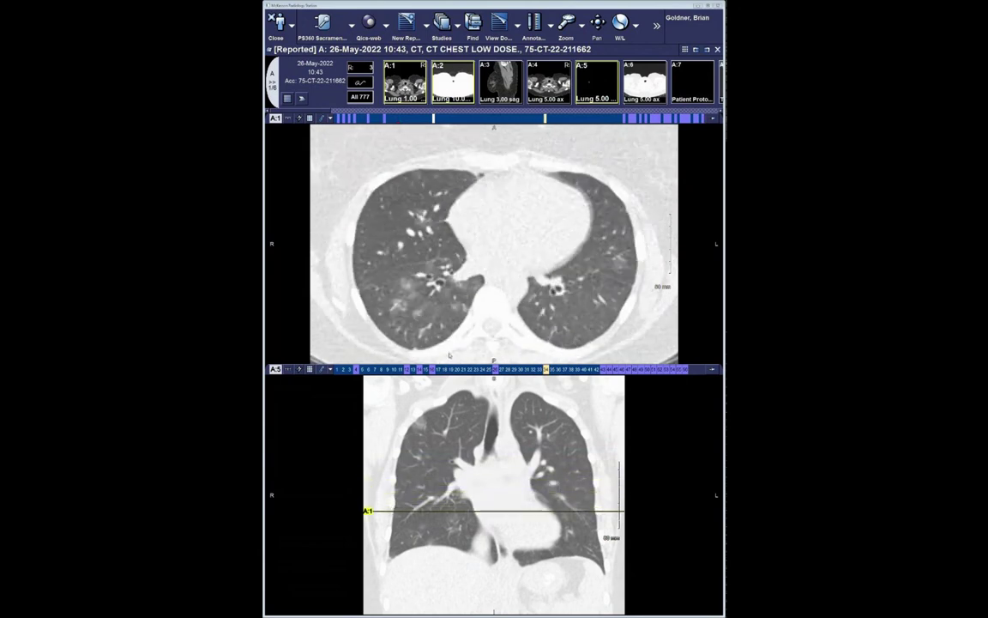
scroll(494, 245, "down", 4)
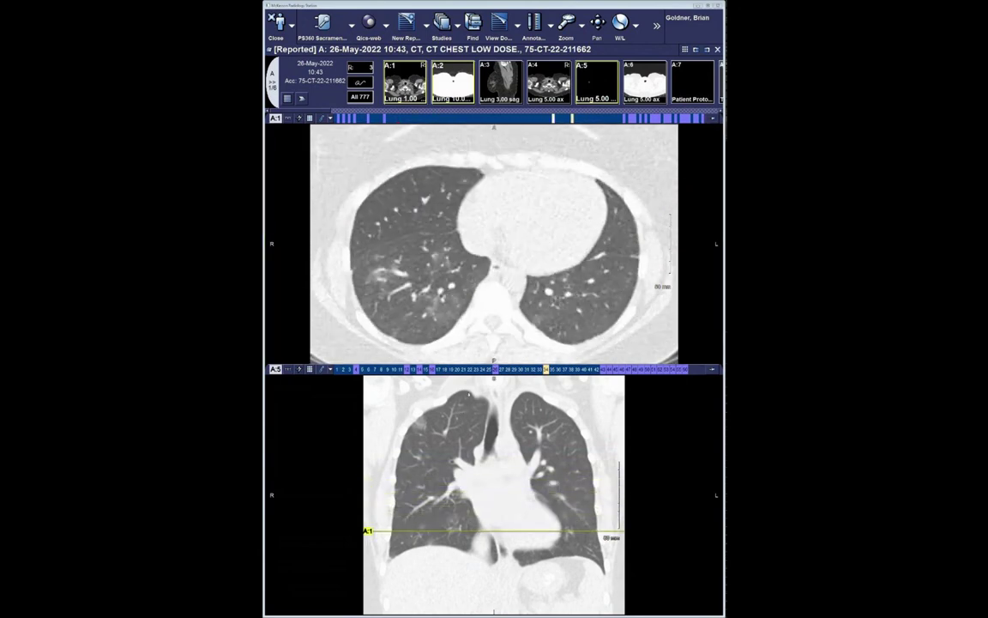
scroll(493, 245, "up", 4)
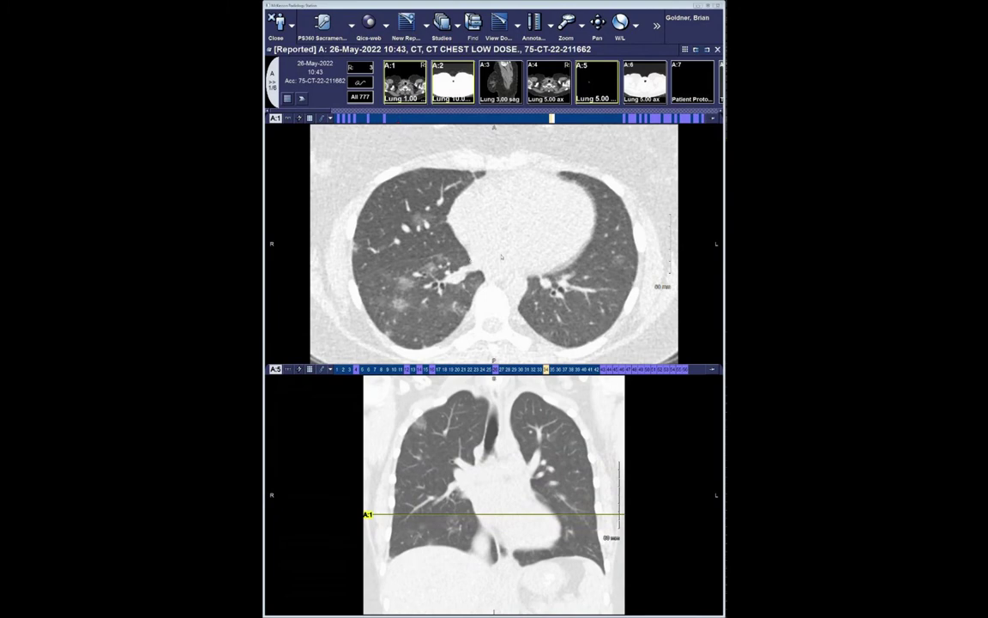
scroll(501, 256, "down", 15)
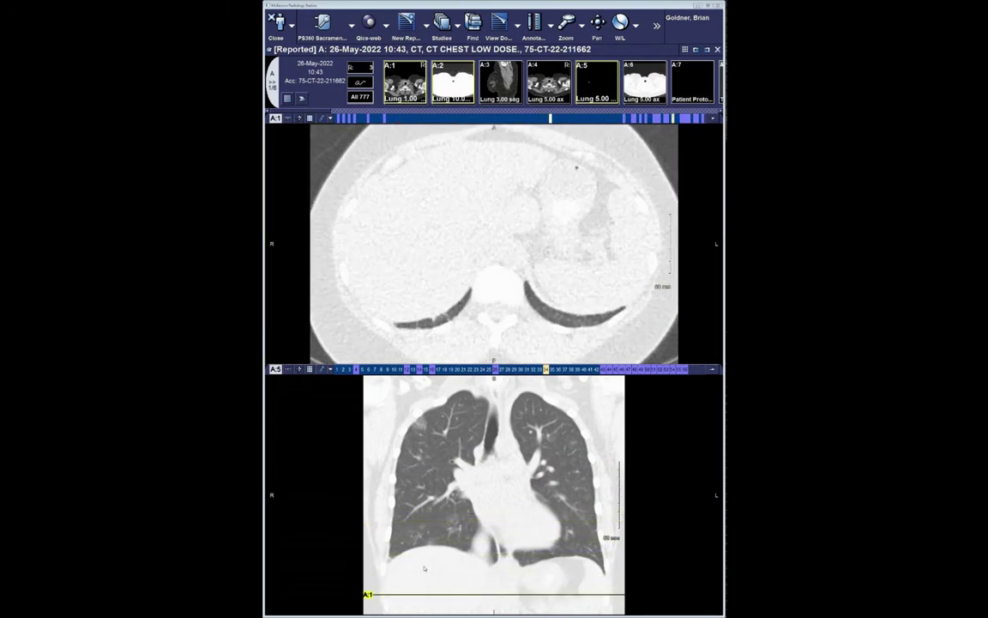
Apply the soft-tissue window preset, review the lung bases, then restore the lung window preset.
key("1")
scroll(494, 244, "down", 3)
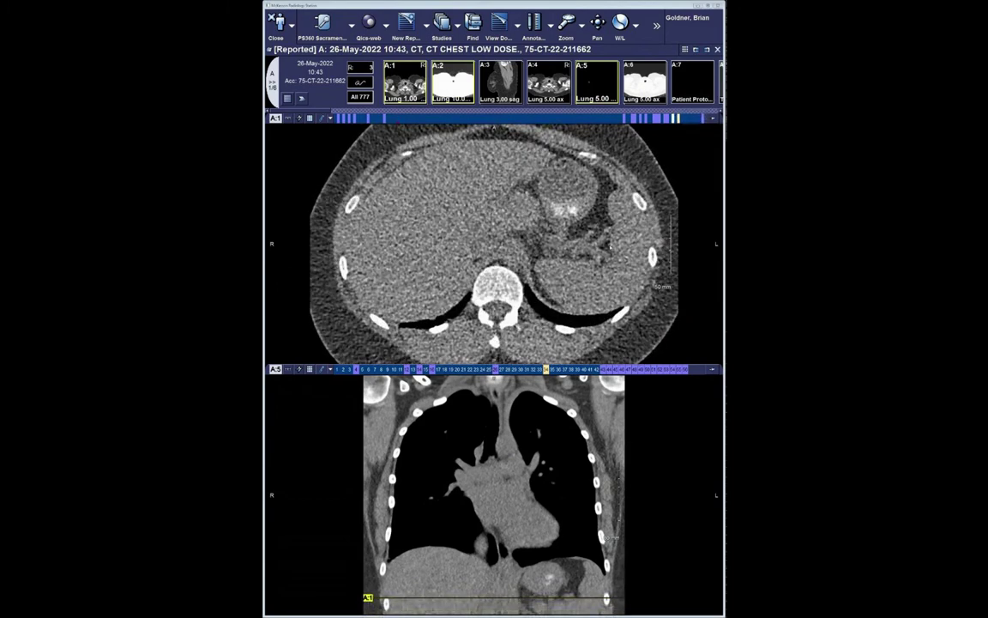
key("d")
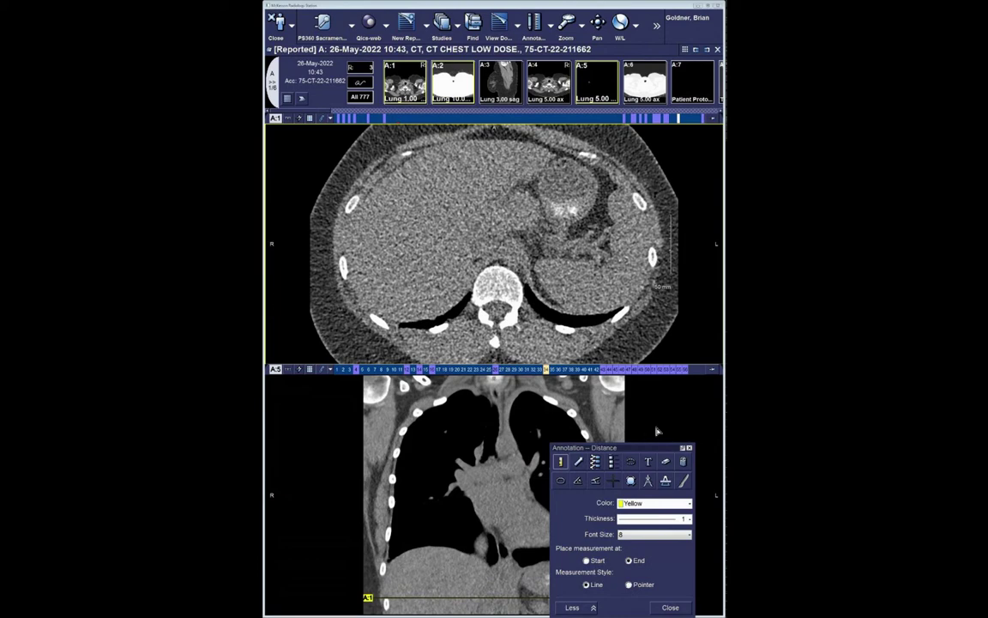
left_click(689, 447)
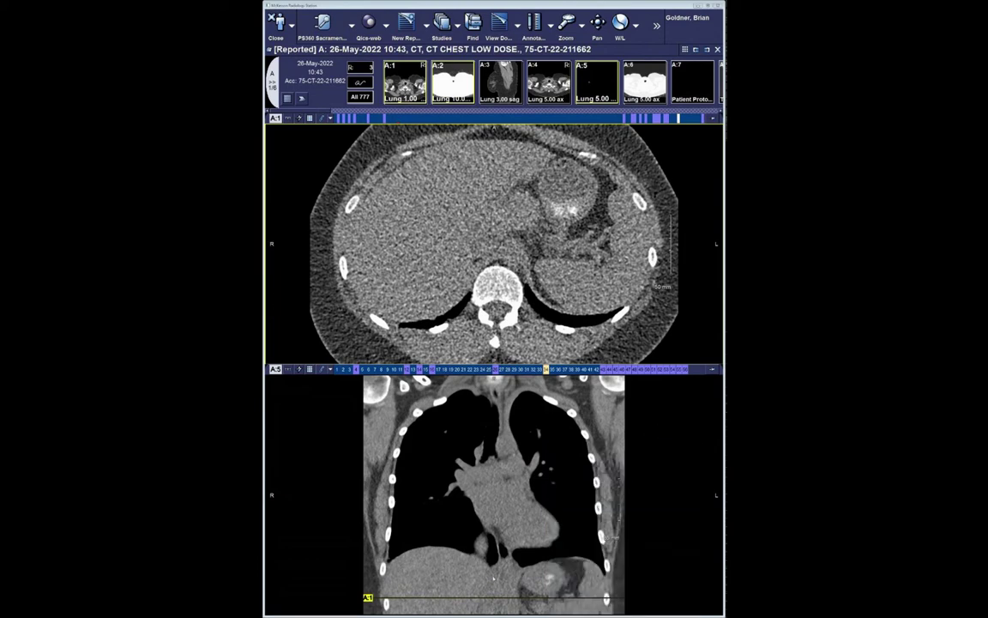
scroll(493, 244, "up", 5)
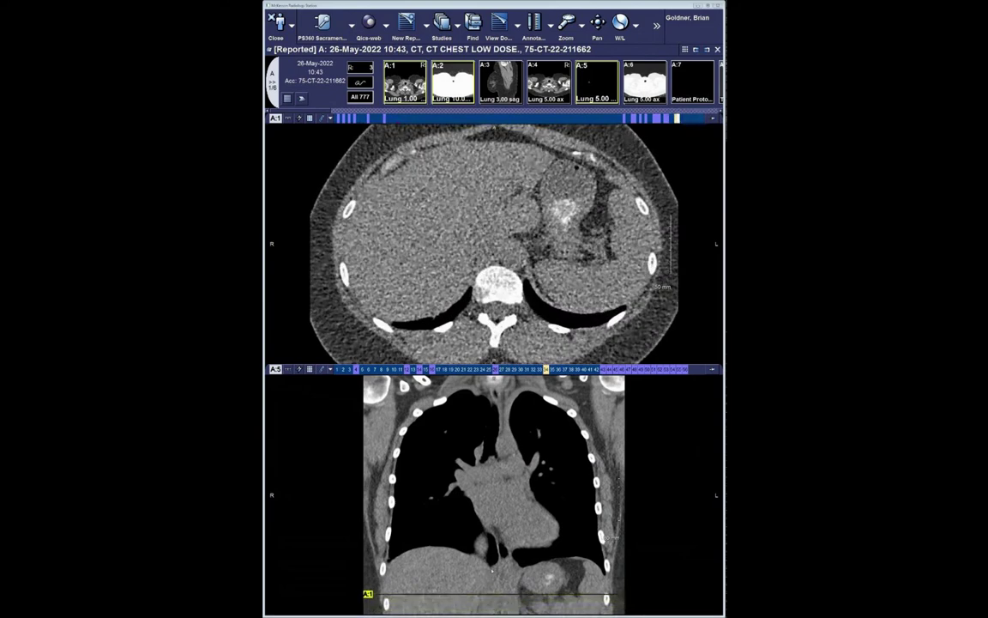
scroll(493, 245, "up", 6)
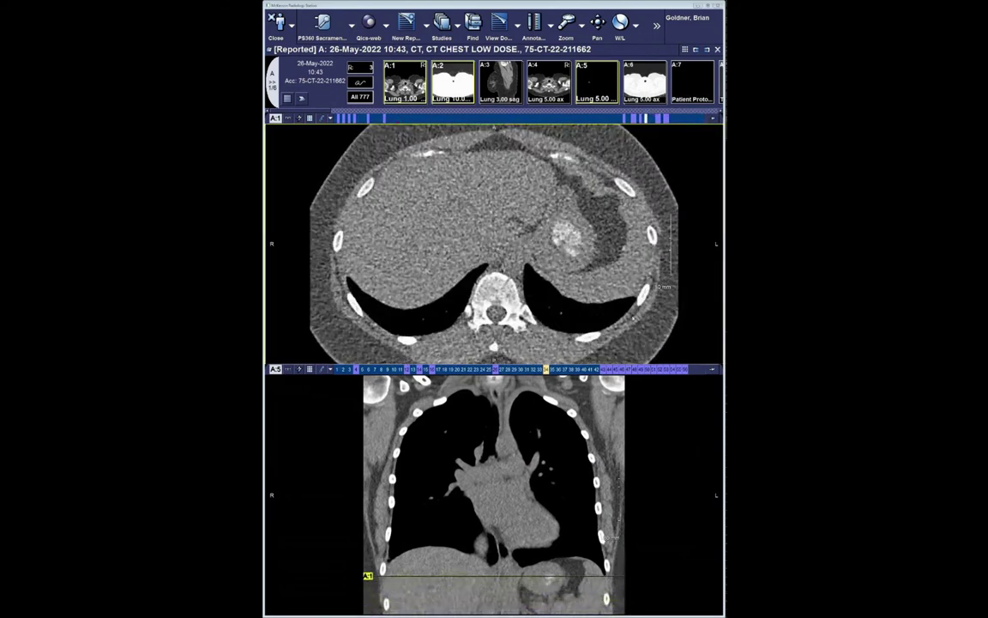
key("2")
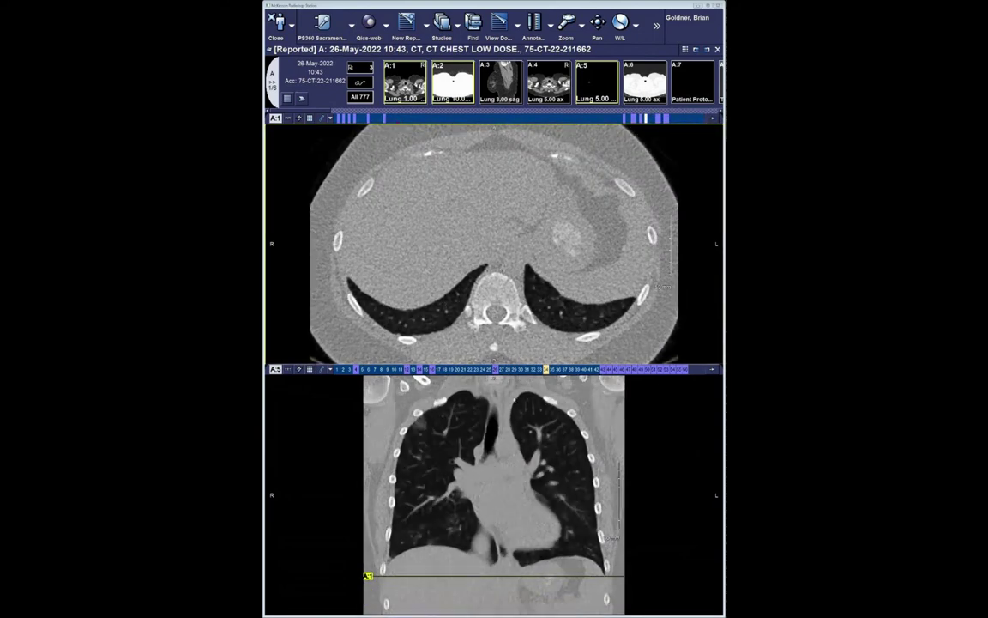
Load the 08-Oct-2021 prior's R3:3 axial series into the lower pane and scroll it.
scroll(493, 245, "up", 15)
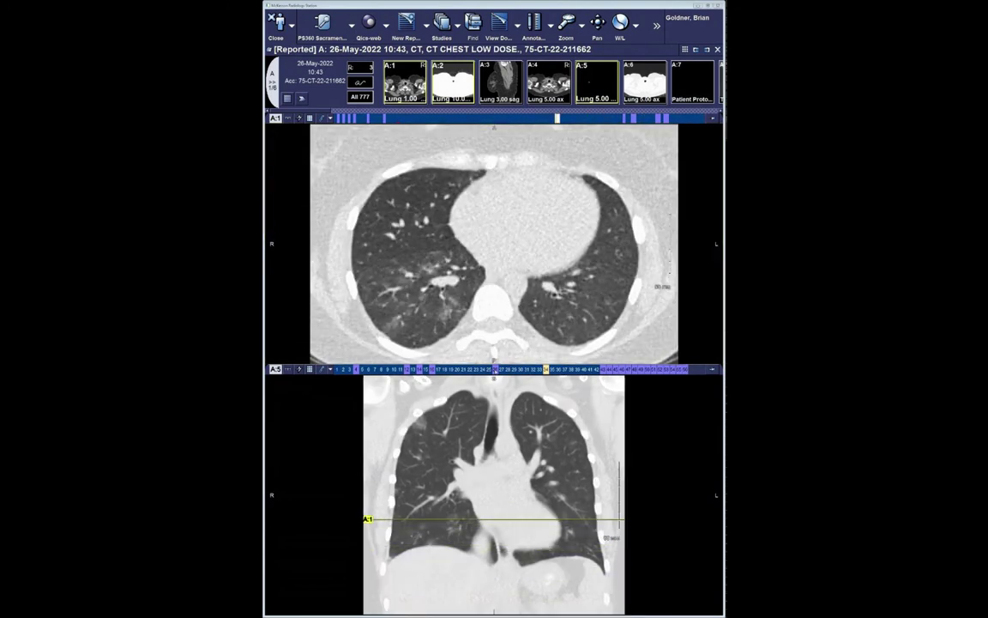
scroll(457, 290, "up", 10)
scroll(525, 276, "up", 10)
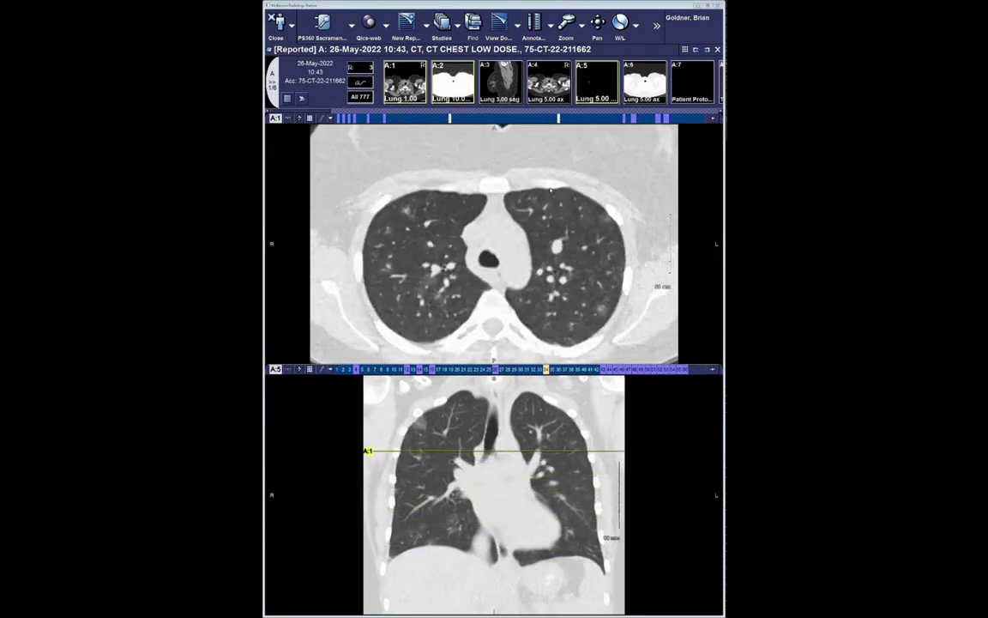
scroll(570, 169, "down", 6)
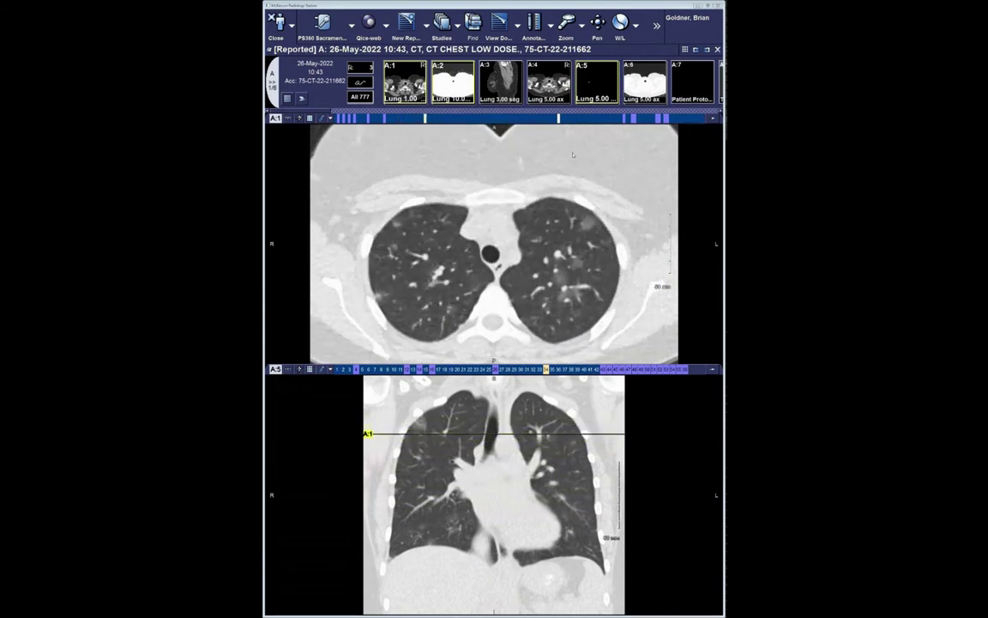
scroll(570, 169, "down", 6)
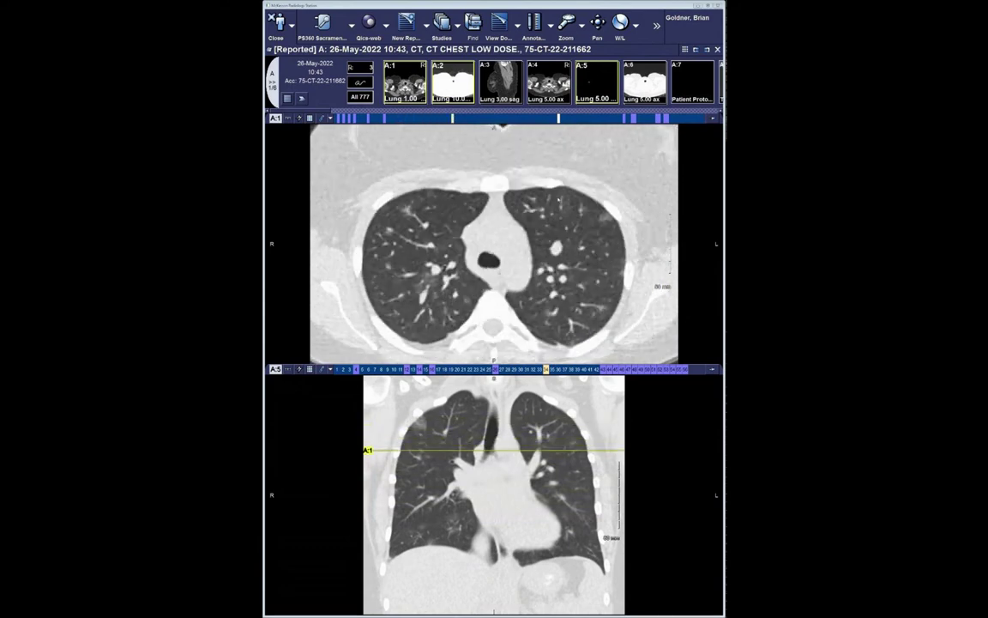
scroll(551, 228, "down", 6)
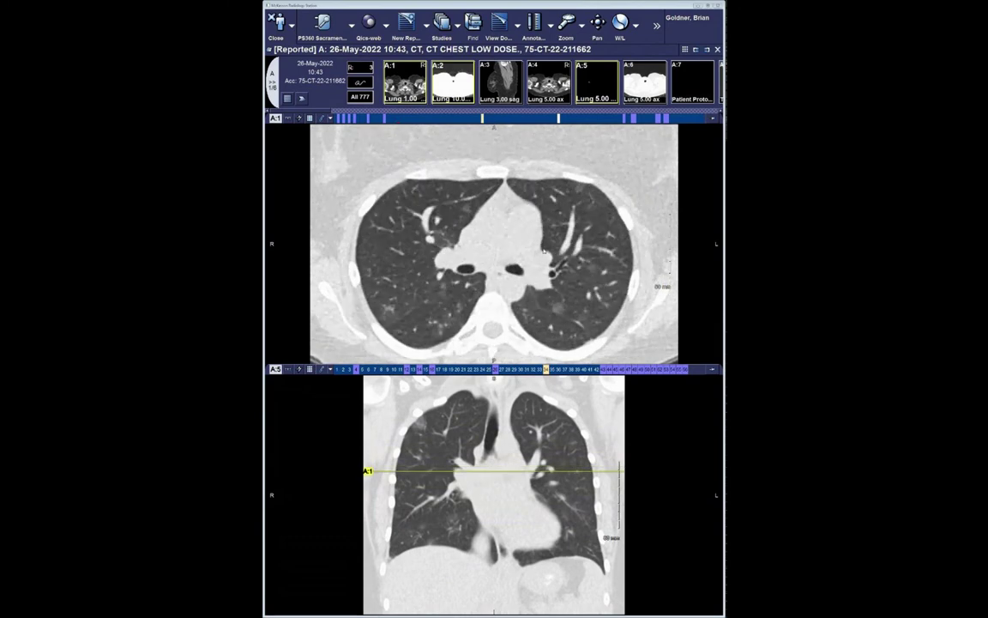
scroll(304, 271, "down", 3)
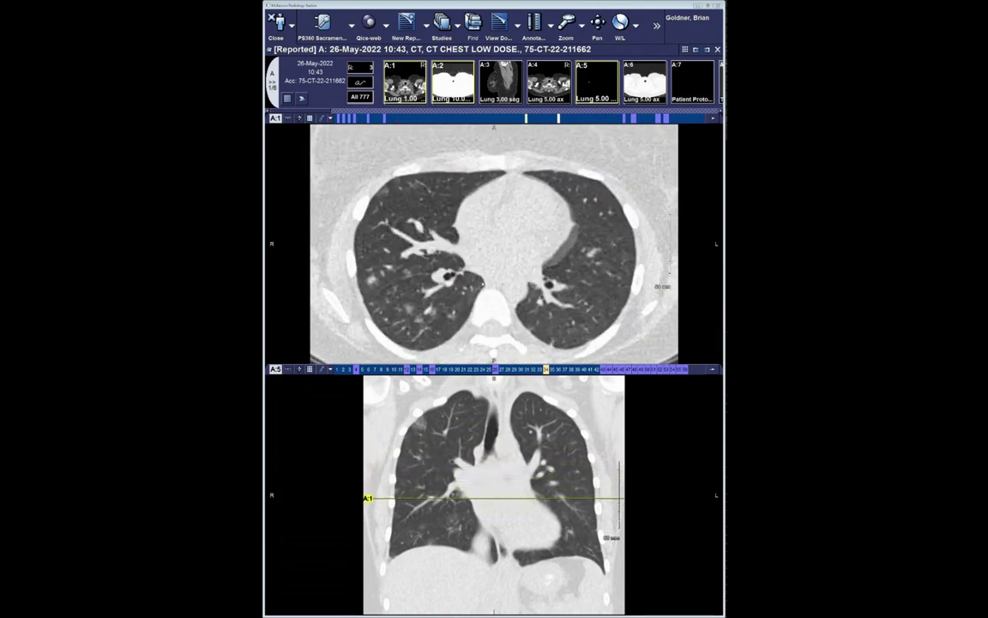
scroll(481, 353, "down", 3)
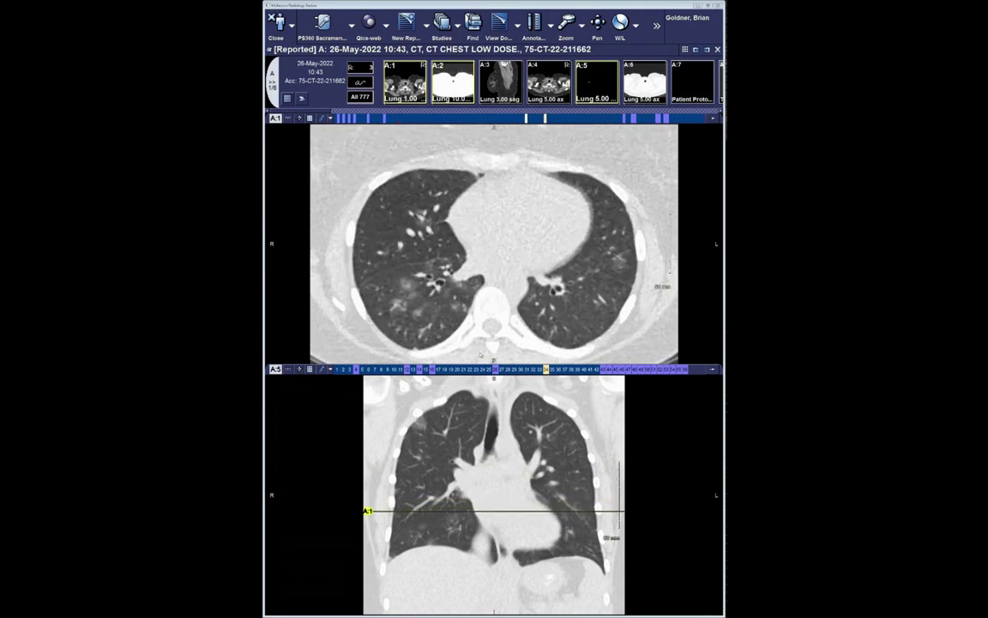
scroll(481, 353, "down", 2)
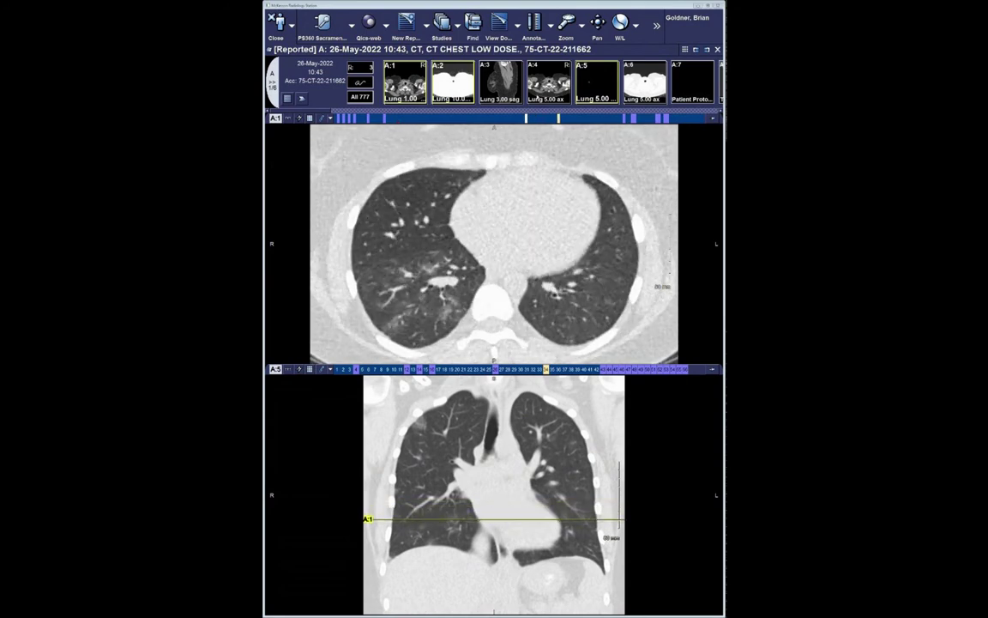
scroll(547, 117, "down", 2)
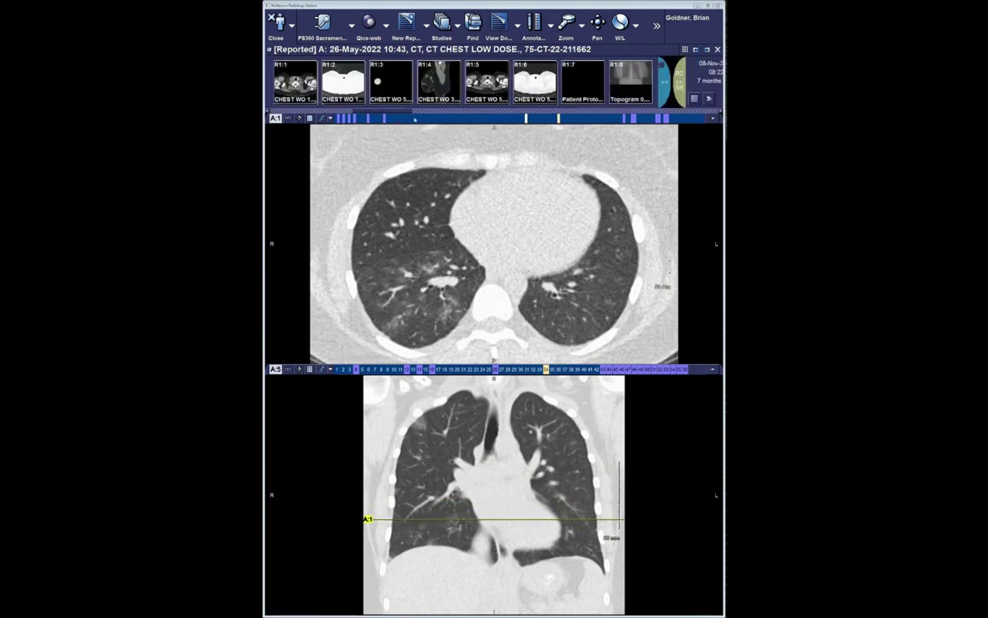
left_click_drag(463, 82, 474, 441)
scroll(493, 493, "down", 10)
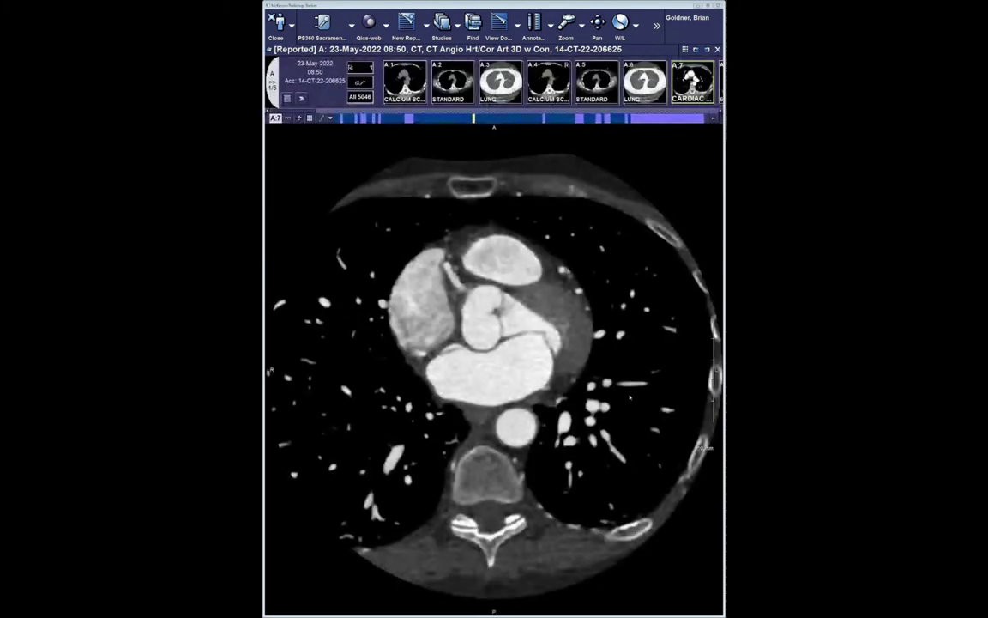
Page back and forth through the A:7 CARDIAC axial slices around the aortic root and coronaries.
scroll(496, 367, "up", 10)
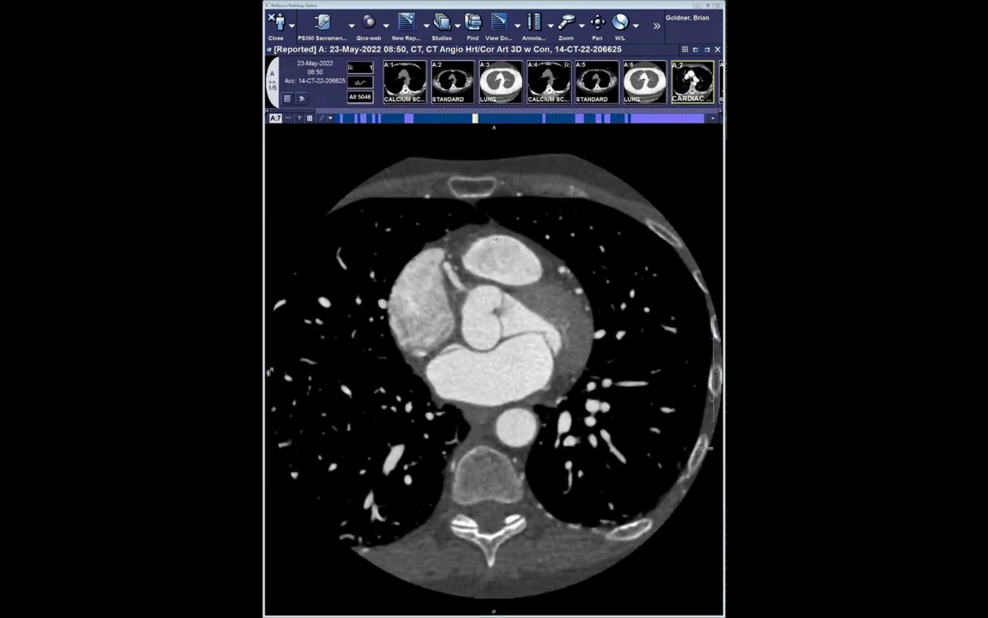
scroll(492, 211, "down", 8)
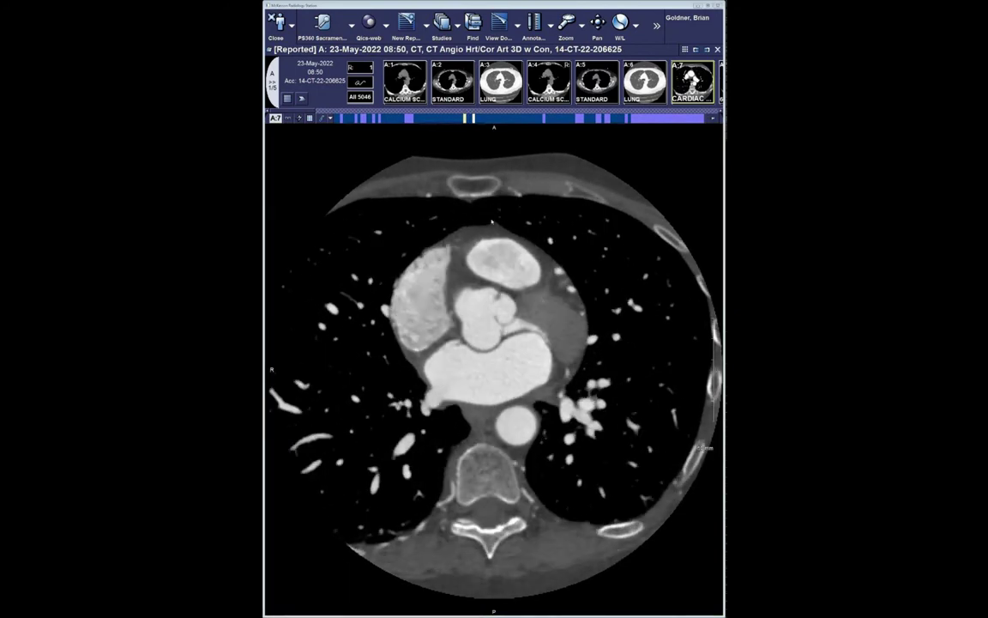
scroll(486, 245, "up", 5)
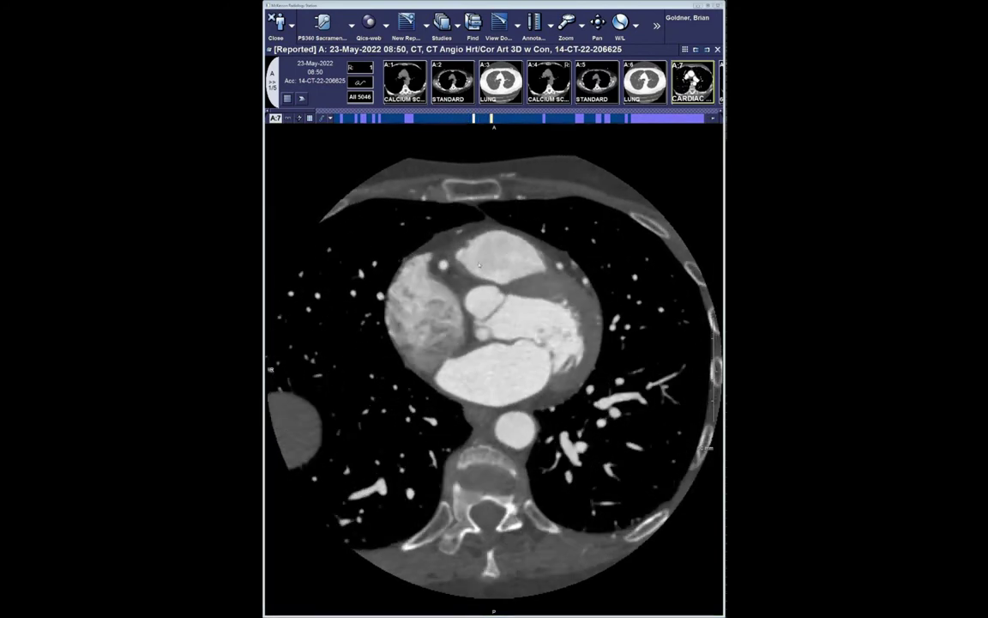
scroll(482, 221, "up", 10)
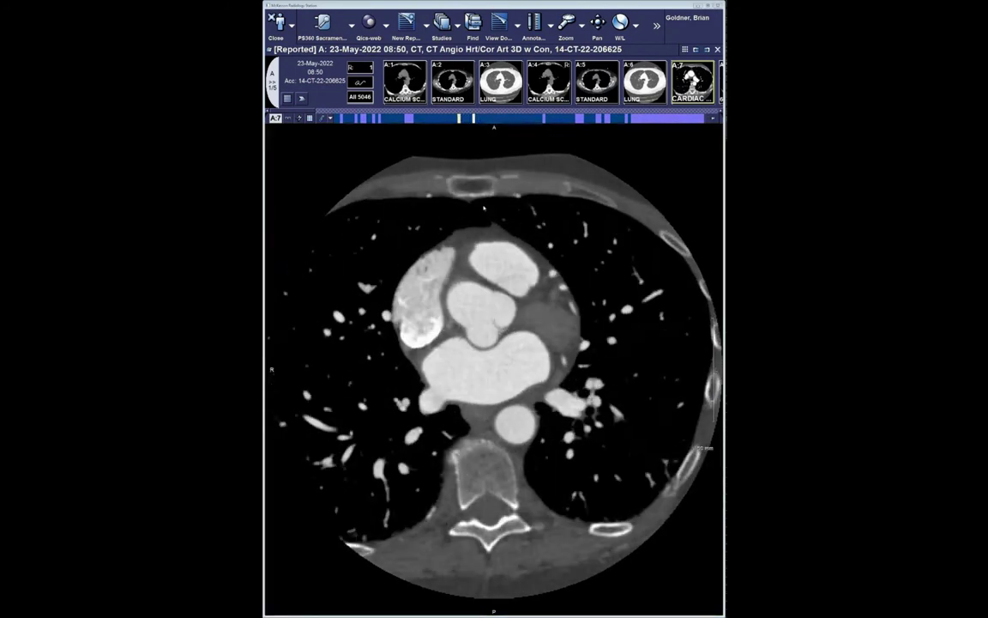
scroll(491, 163, "down", 6)
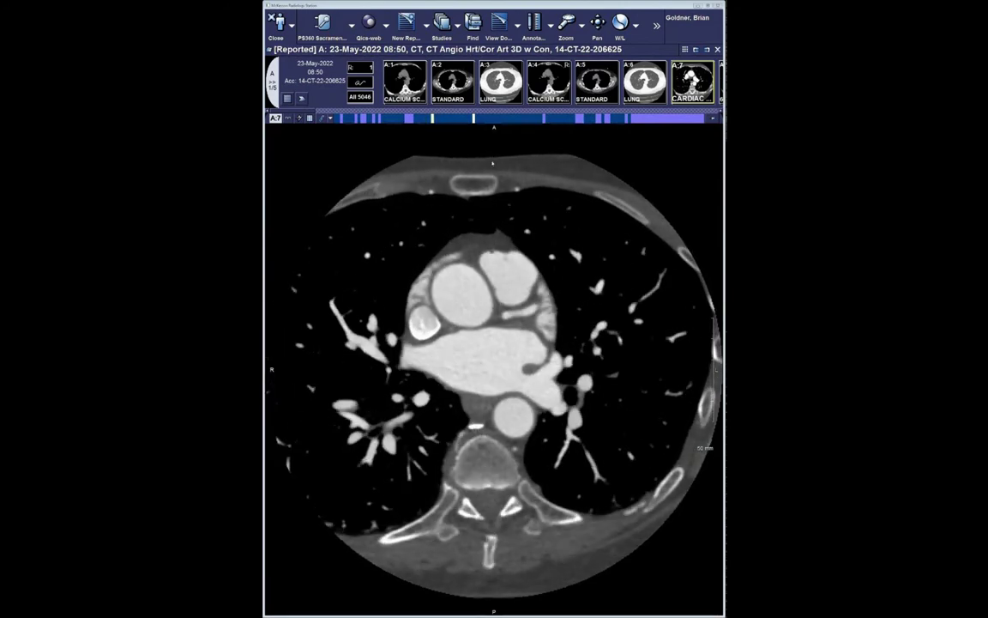
scroll(490, 178, "up", 8)
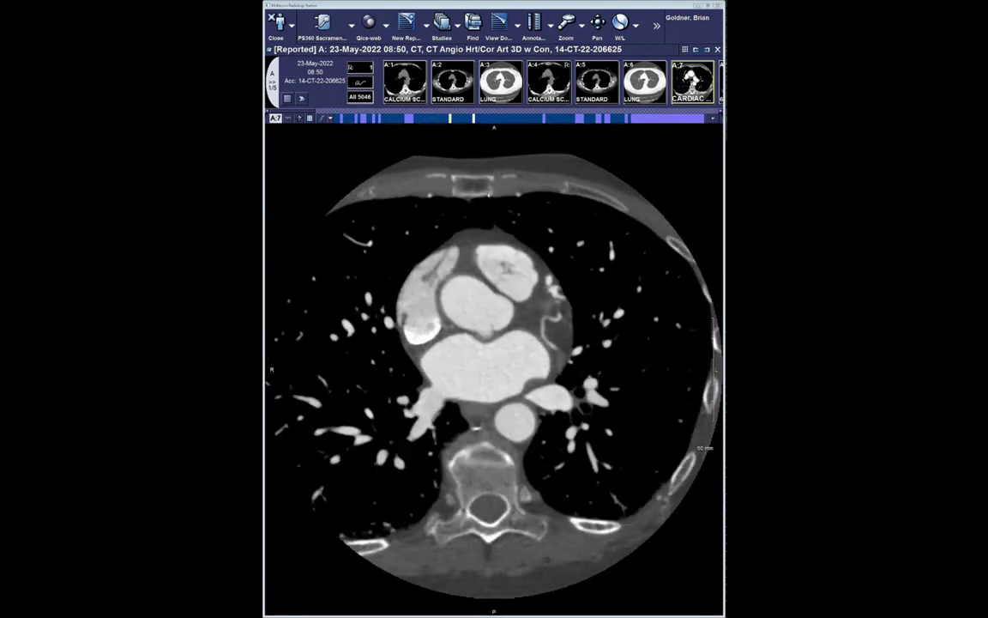
scroll(490, 157, "down", 8)
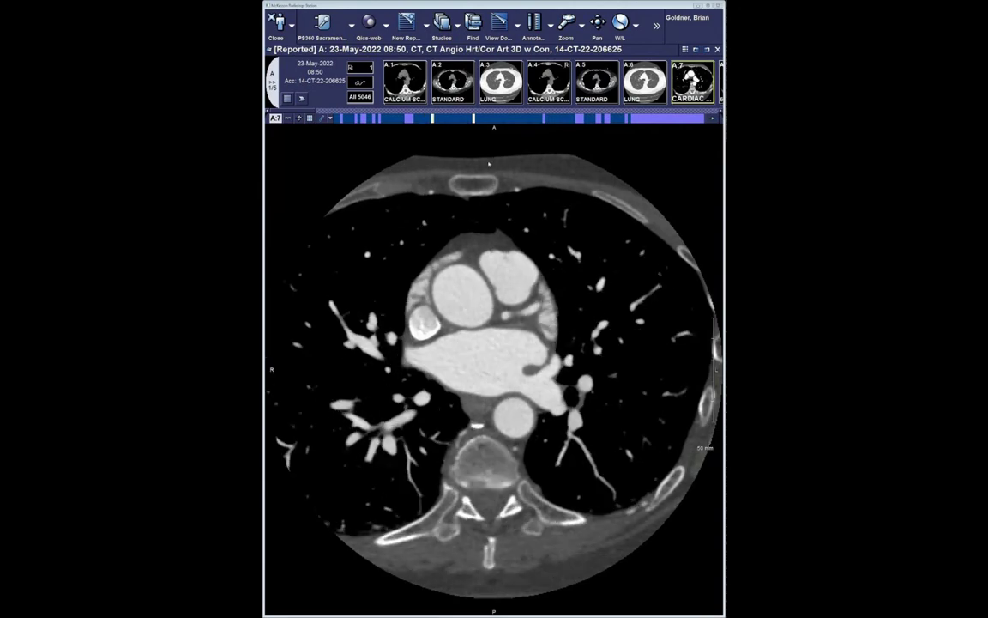
scroll(485, 193, "up", 3)
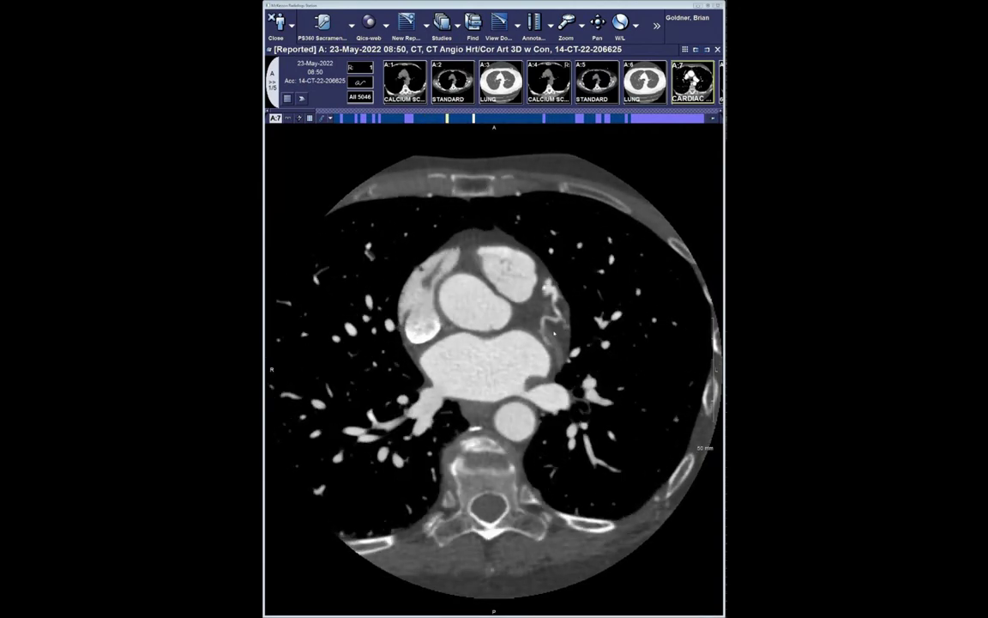
scroll(557, 326, "up", 5)
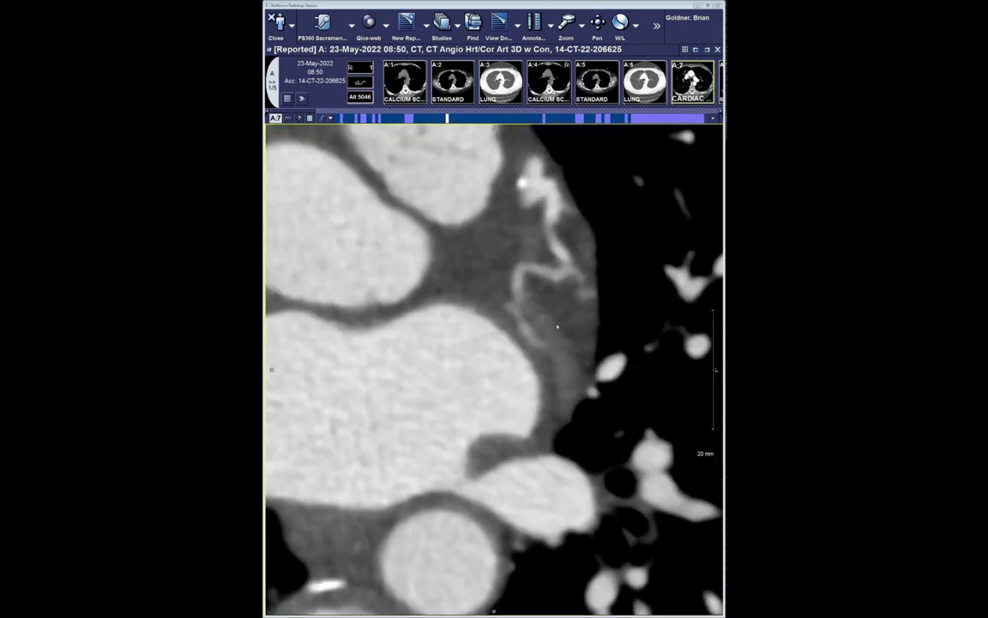
scroll(541, 309, "up", 3)
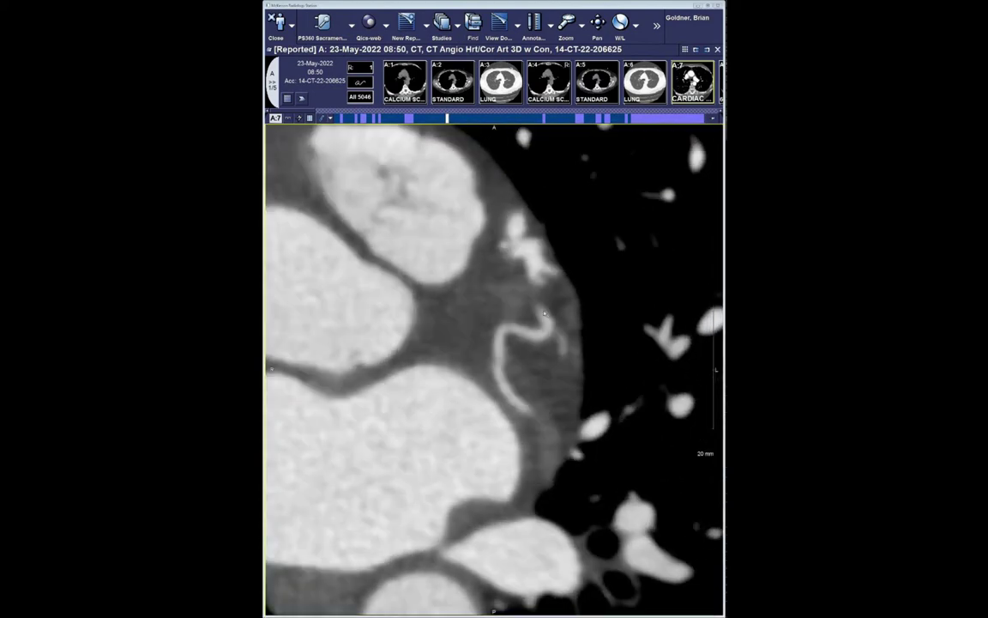
scroll(542, 298, "down", 3)
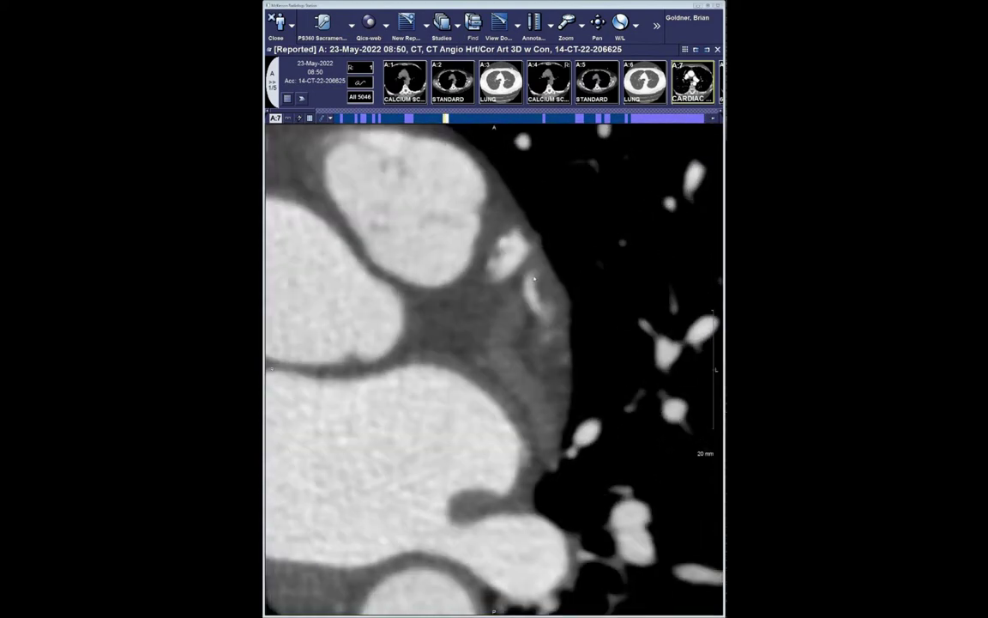
scroll(530, 344, "down", 8)
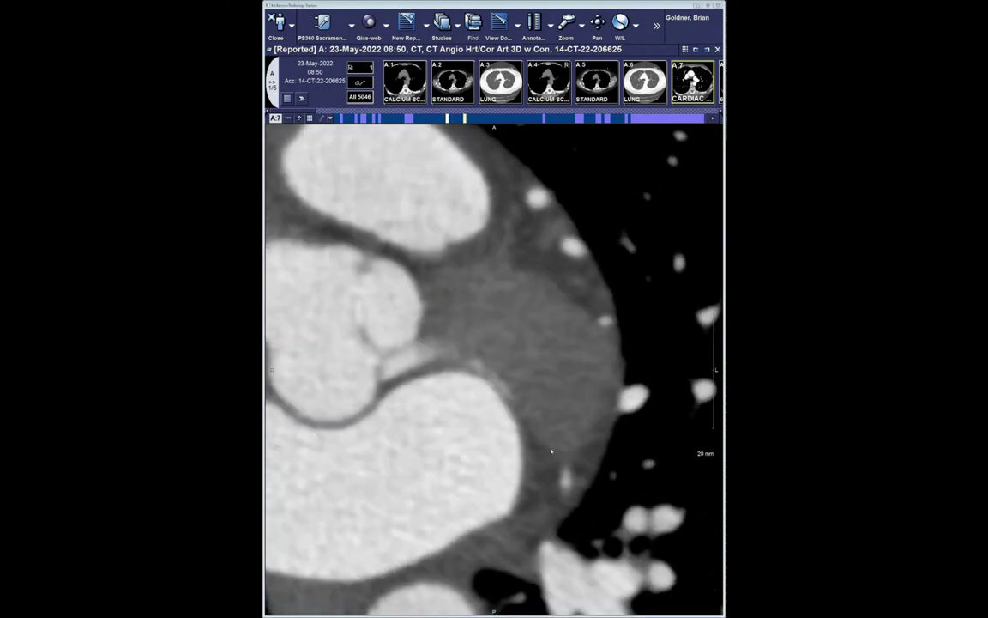
scroll(554, 444, "down", 10)
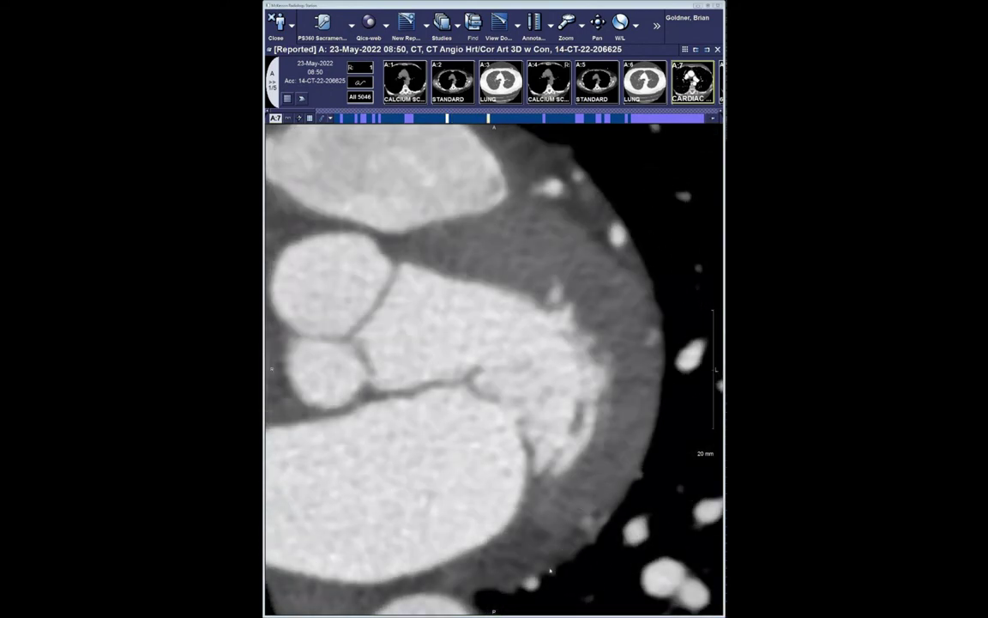
scroll(553, 489, "up", 6)
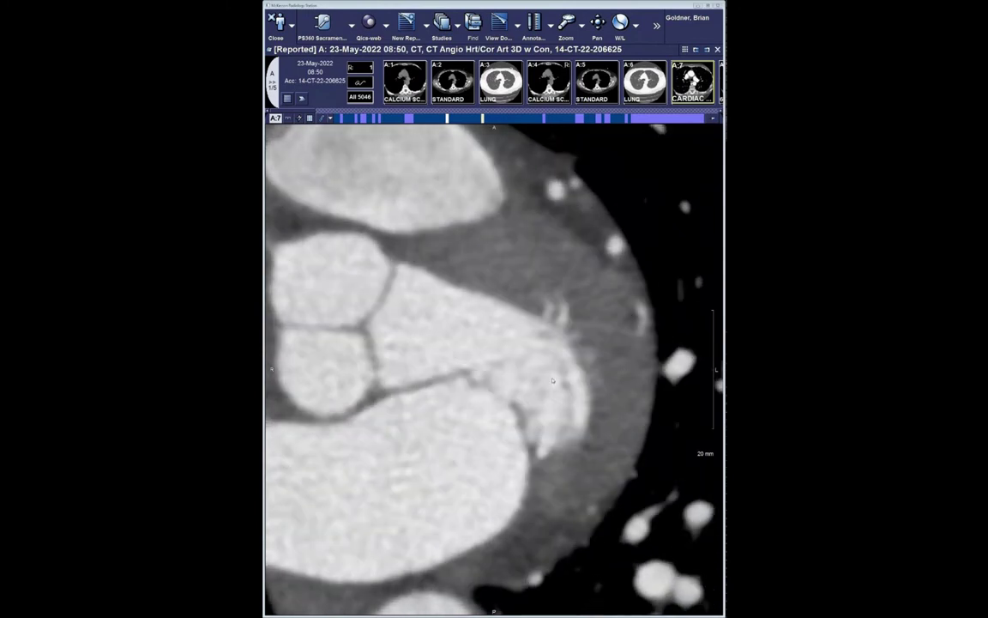
scroll(525, 391, "down", 2)
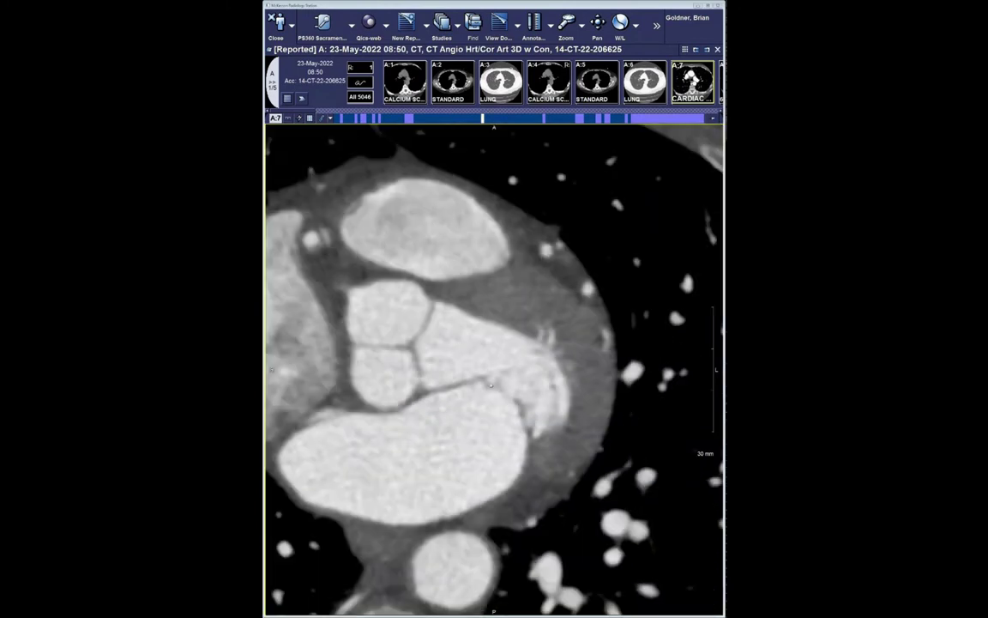
scroll(491, 383, "down", 3)
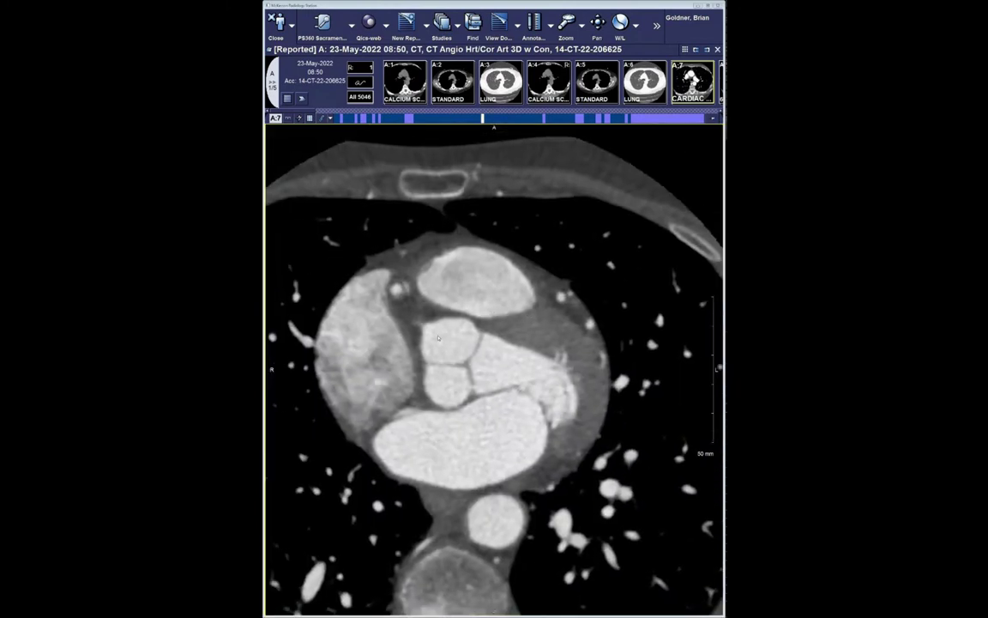
scroll(494, 247, "up", 15)
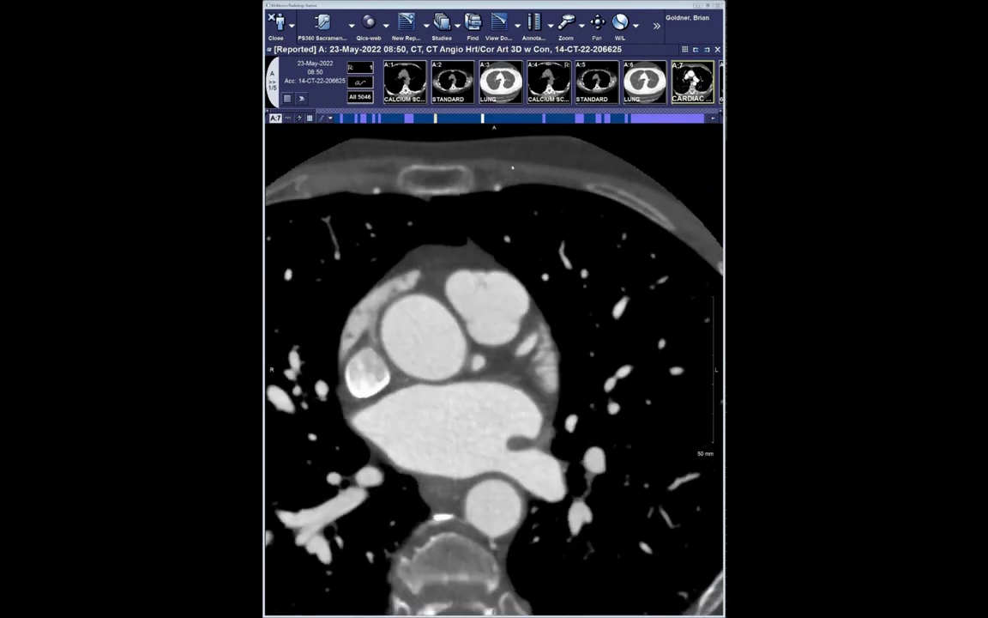
scroll(518, 145, "down", 10)
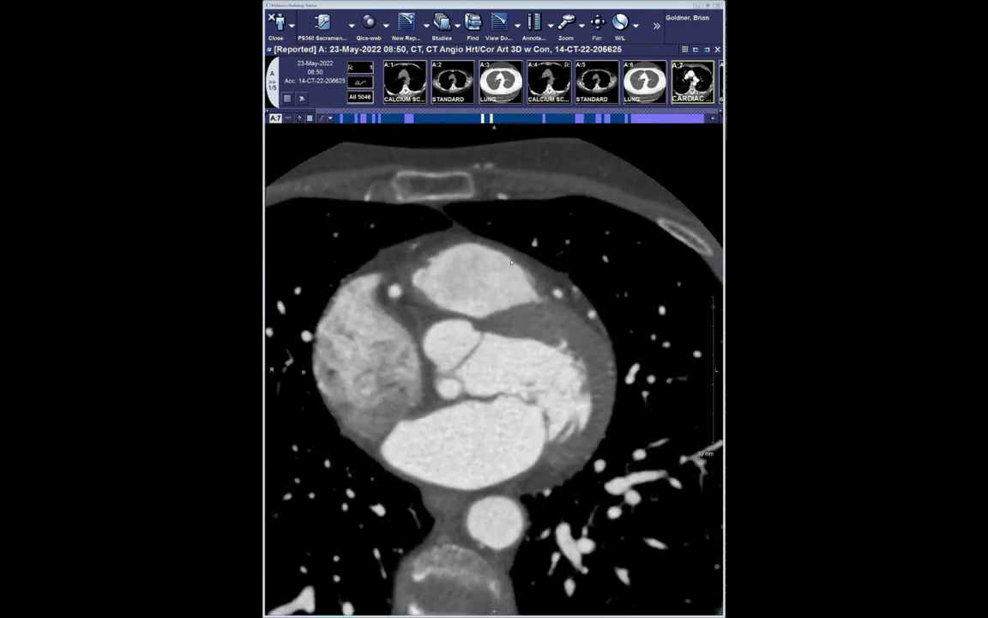
left_click_drag(448, 117, 466, 267)
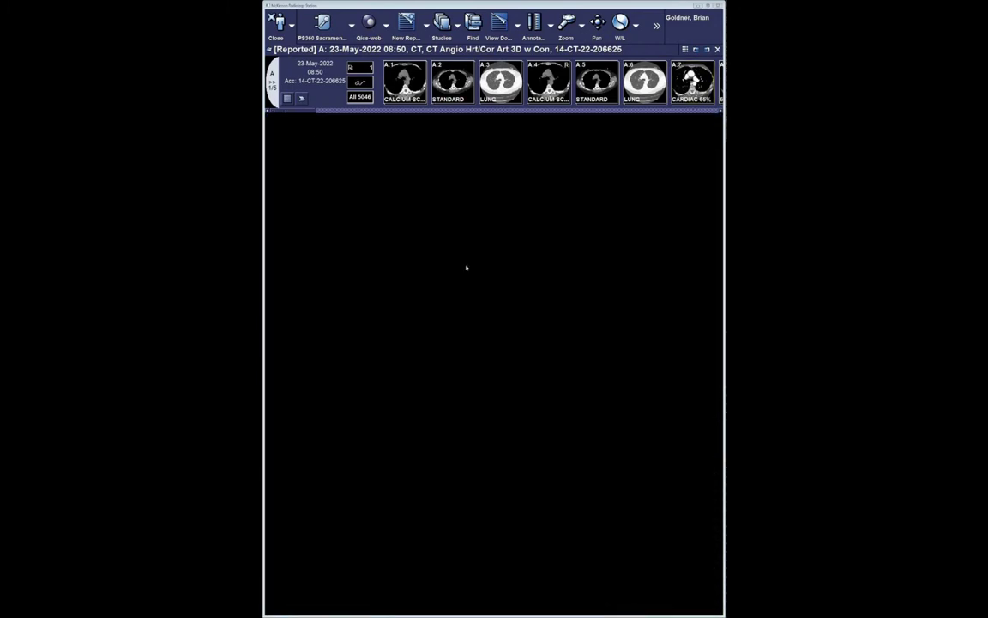
left_click_drag(465, 337, 459, 283)
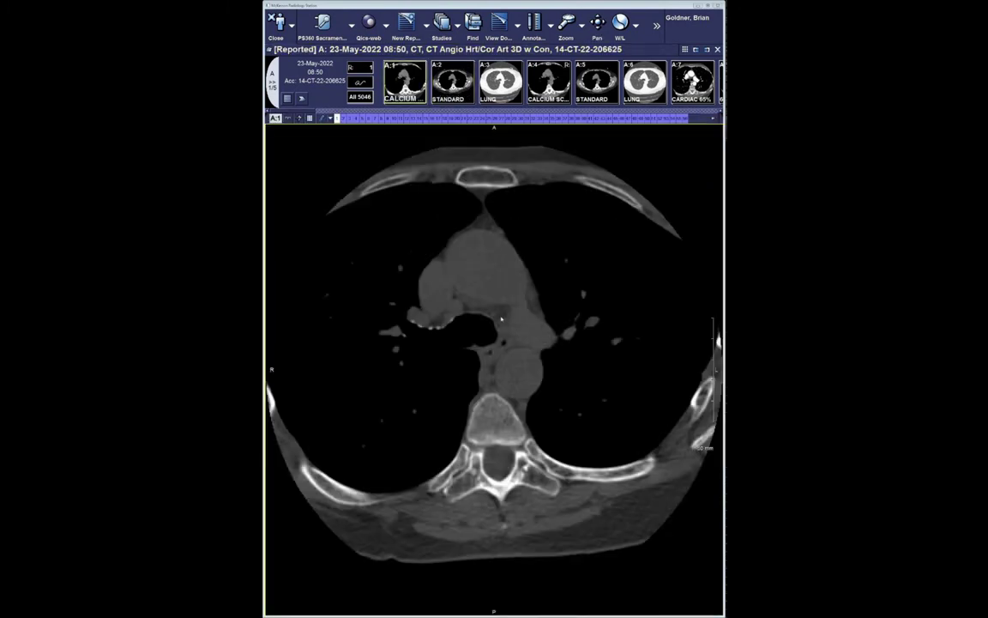
scroll(456, 257, "down", 8)
scroll(455, 238, "up", 3)
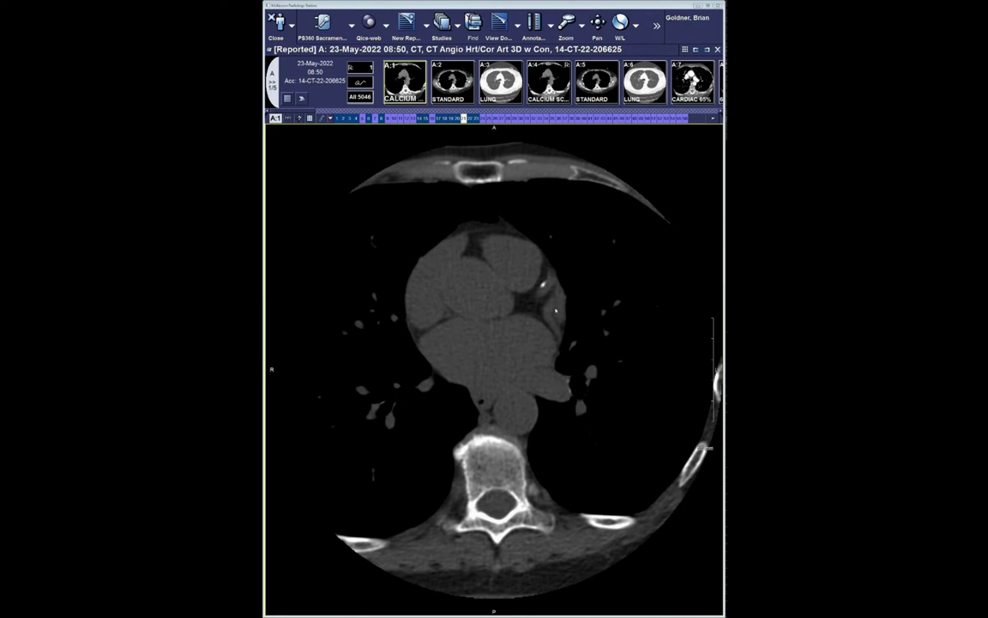
scroll(556, 310, "down", 9)
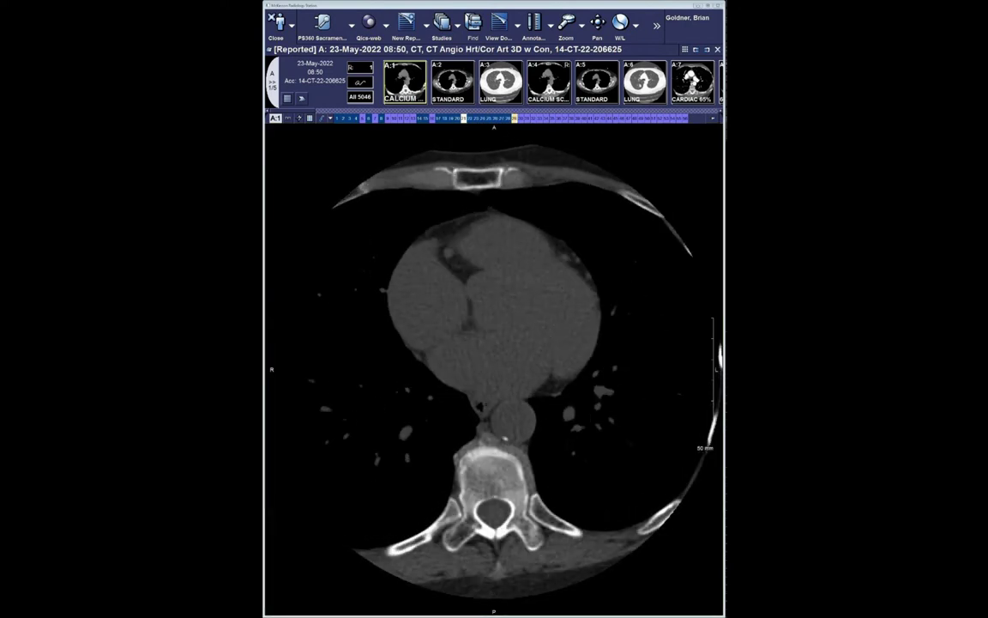
left_click_drag(692, 81, 560, 355)
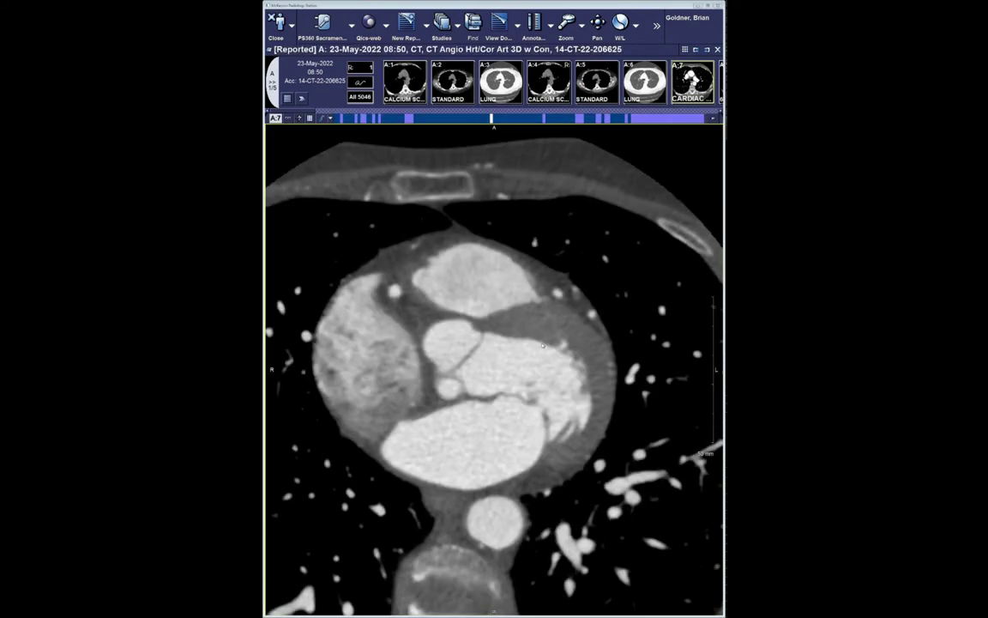
Scroll up and down through the cardiac CTA axial slices around the aortic root and coronaries.
scroll(529, 352, "down", 2)
scroll(527, 347, "down", 1)
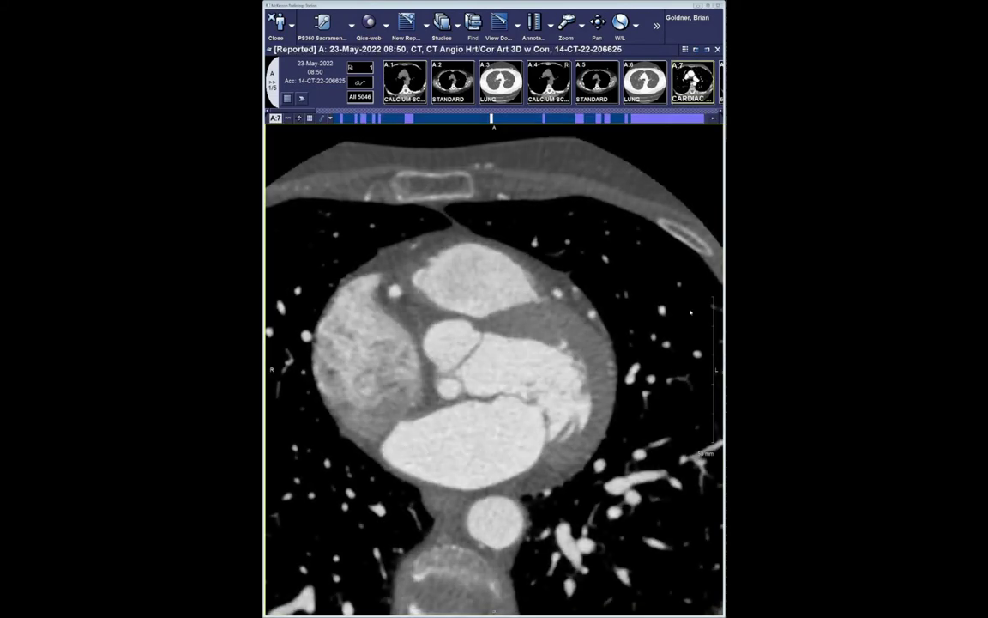
scroll(514, 317, "up", 3)
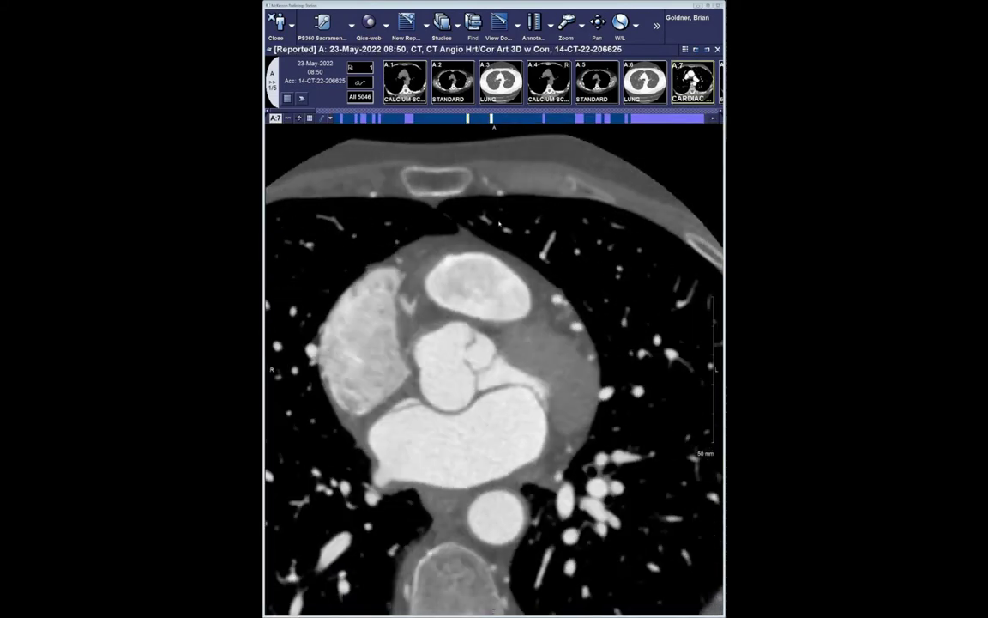
scroll(506, 266, "down", 3)
scroll(503, 250, "down", 8)
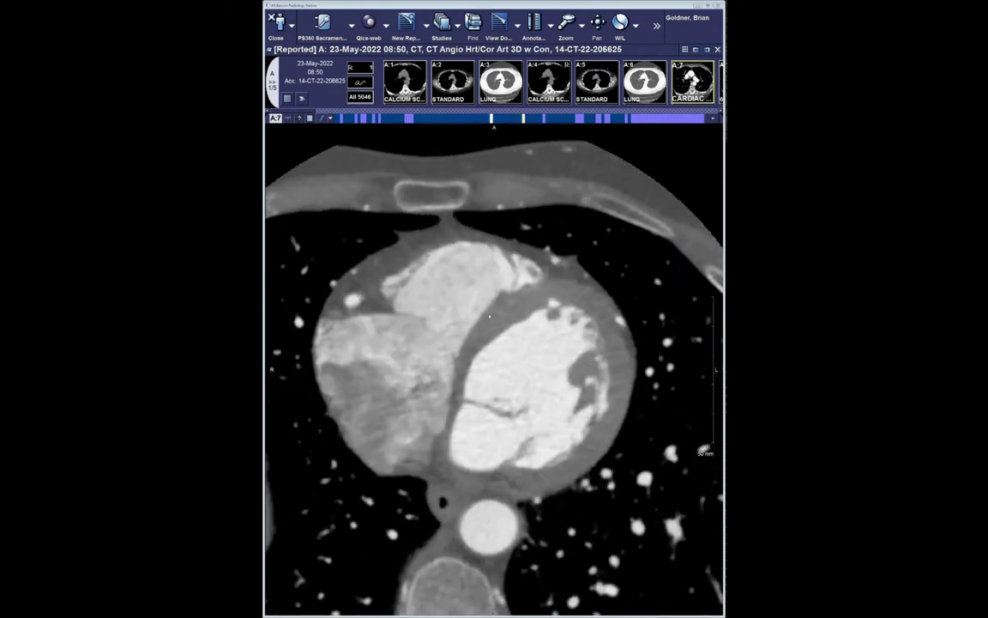
scroll(470, 428, "down", 2)
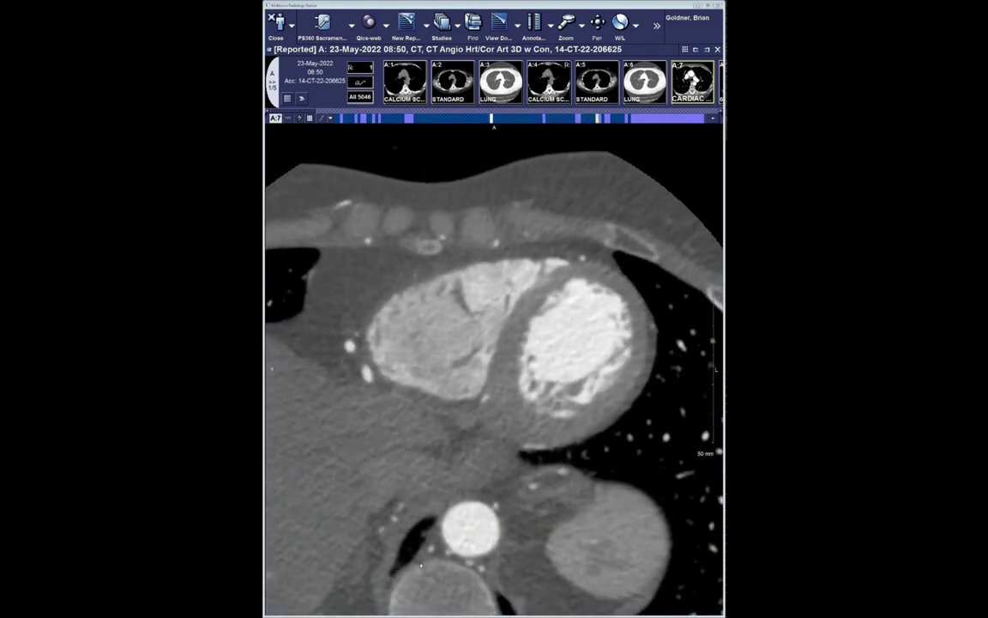
scroll(480, 446, "down", 6)
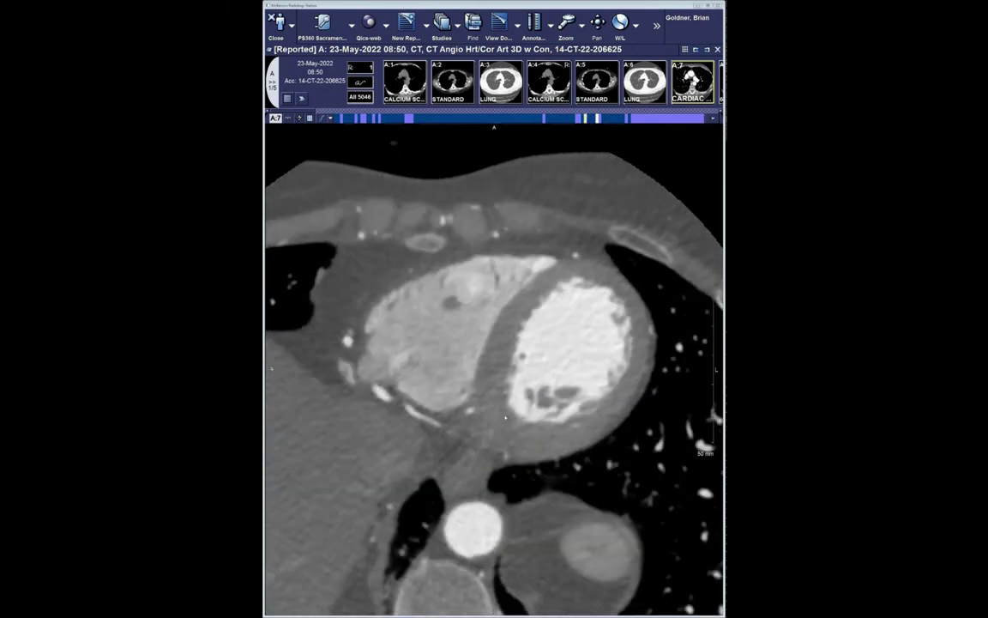
scroll(518, 378, "up", 10)
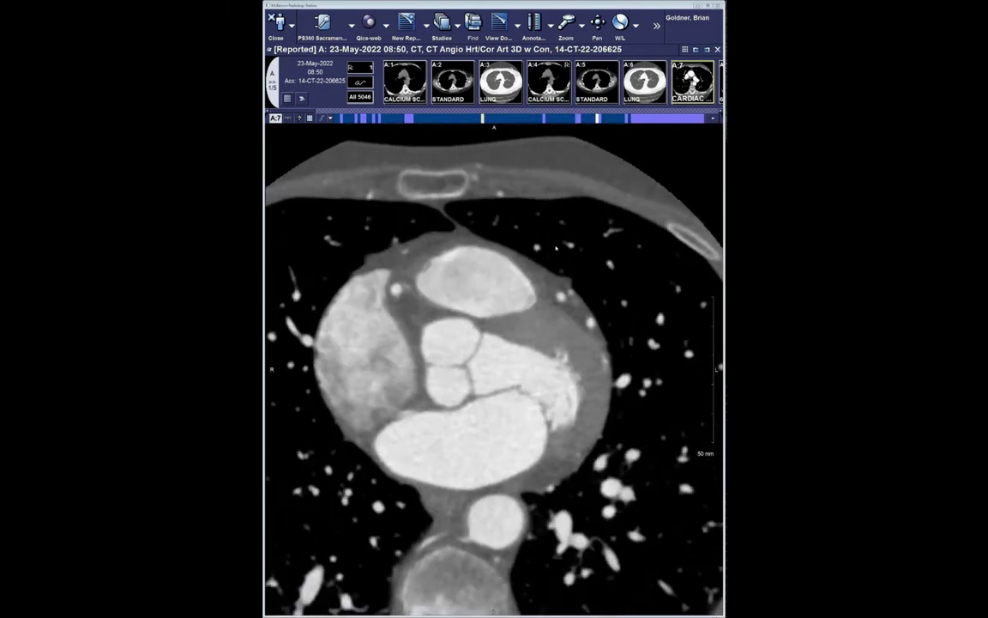
scroll(568, 206, "down", 2)
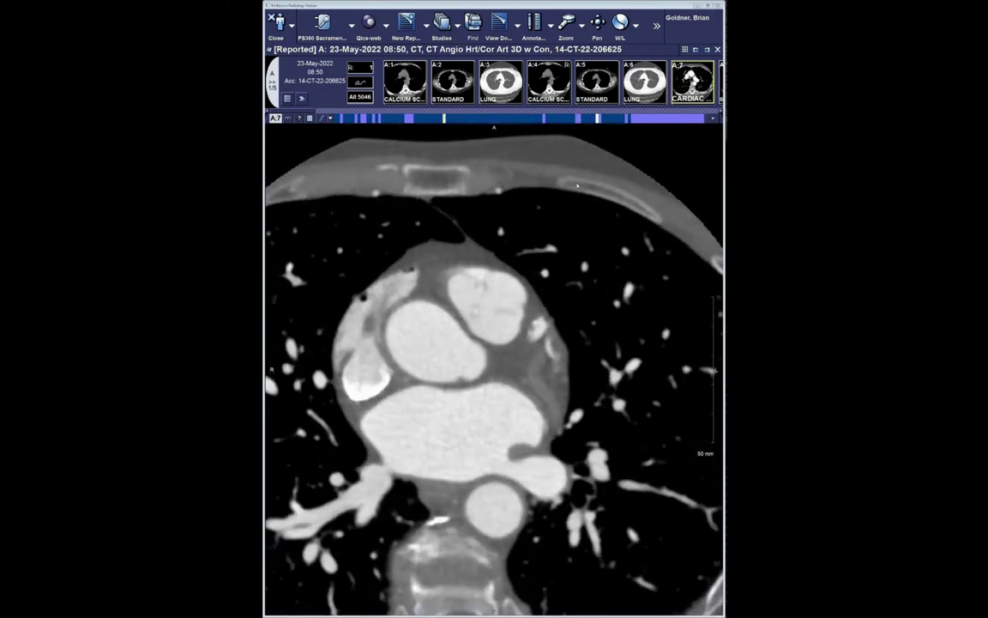
scroll(569, 216, "up", 3)
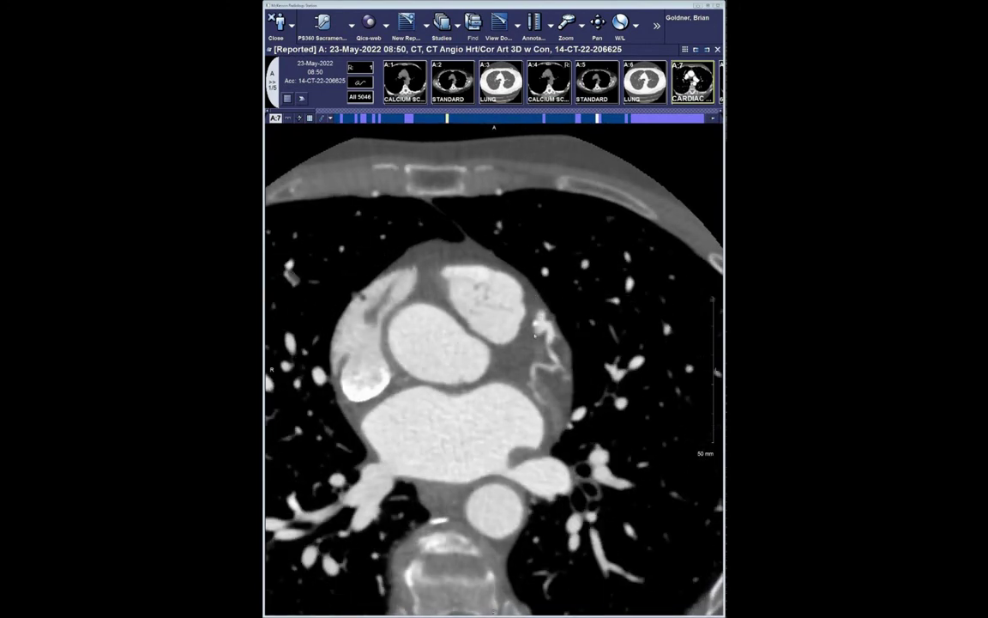
scroll(553, 337, "up", 1)
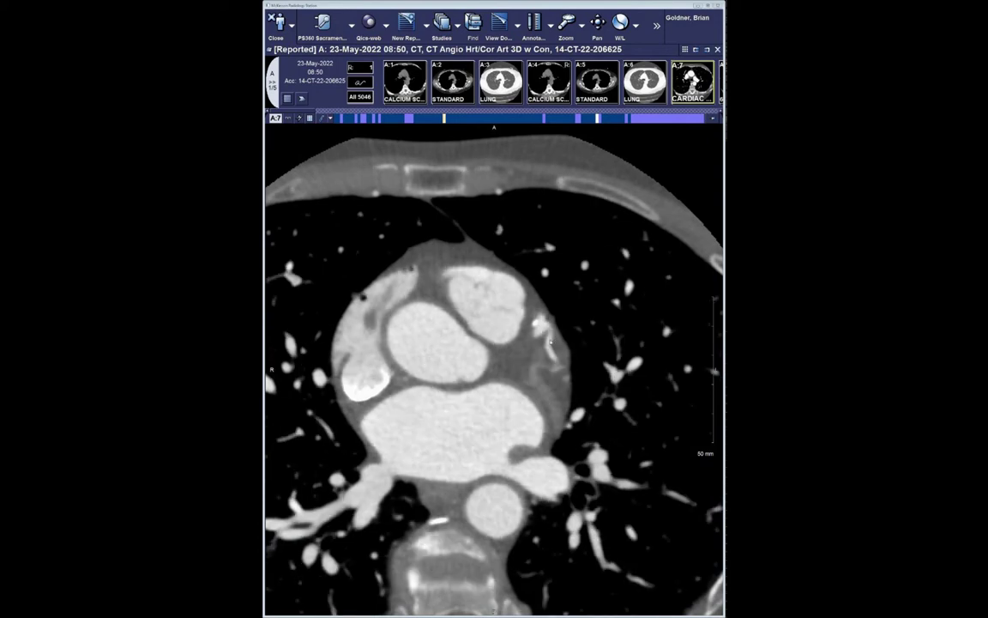
scroll(551, 347, "down", 2)
scroll(553, 369, "up", 2)
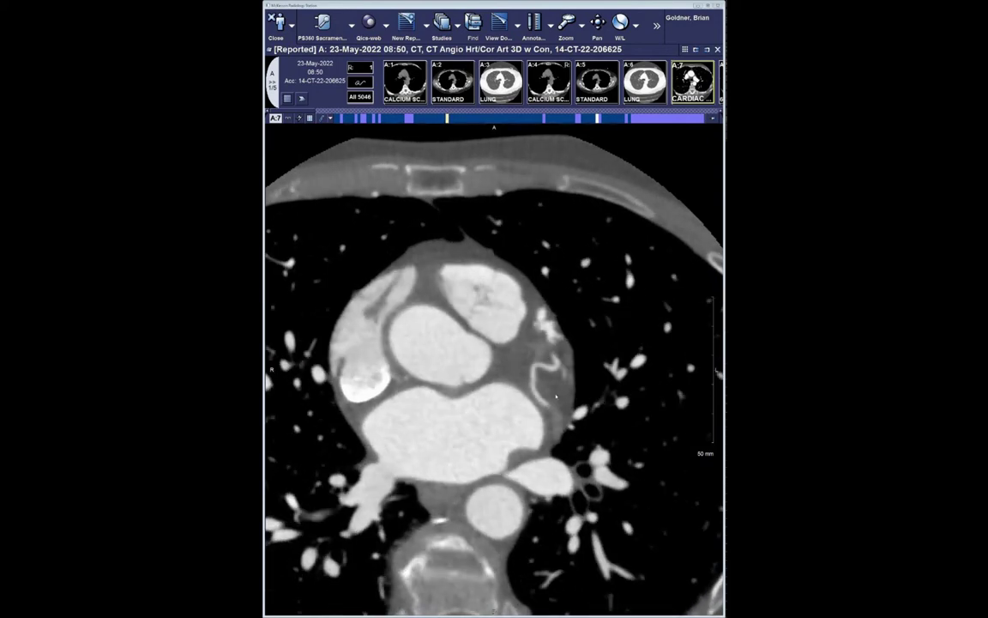
scroll(555, 386, "up", 3)
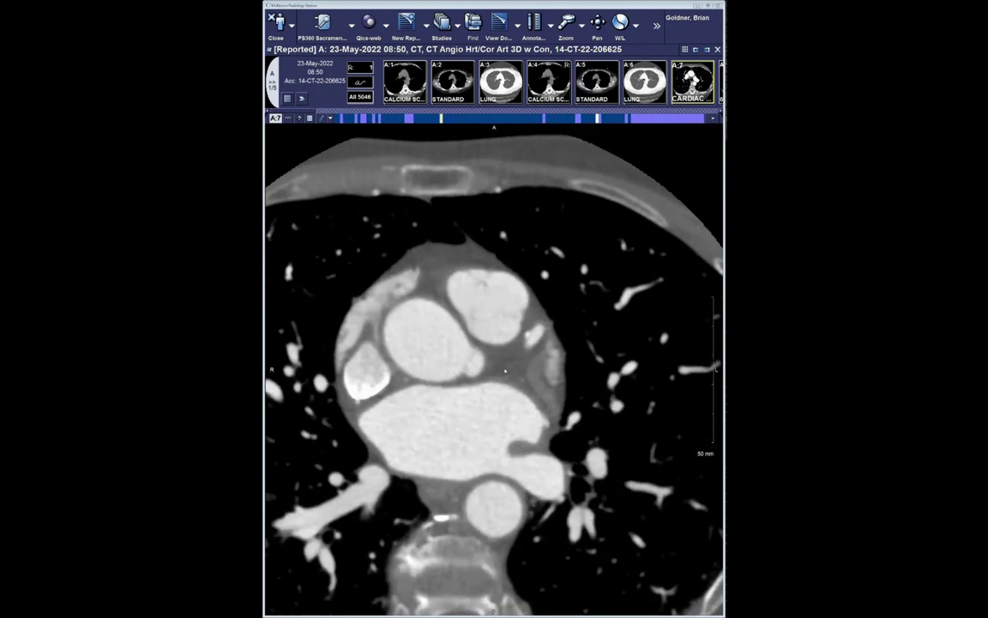
scroll(514, 371, "down", 3)
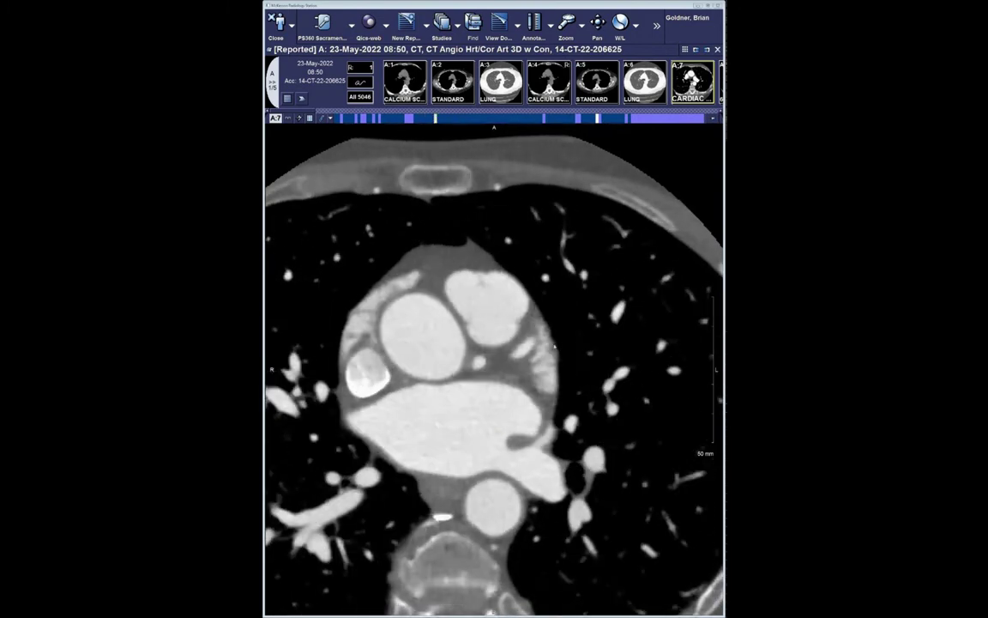
scroll(547, 361, "down", 5)
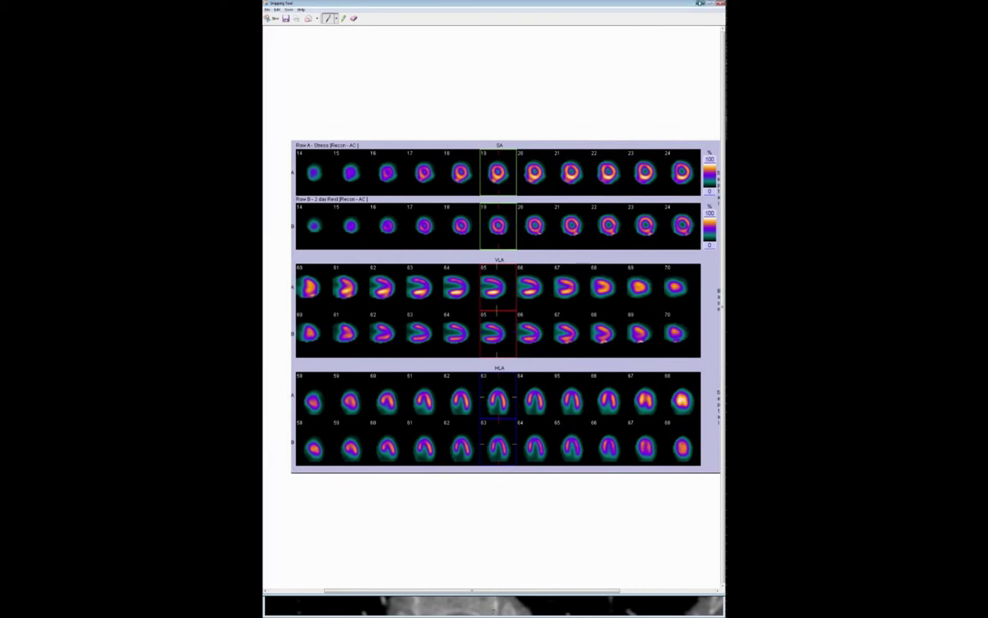
Return to the cardiac CTA and switch to the four-pane coronal, sagittal, axial and 3D layout.
key("alt+Tab")
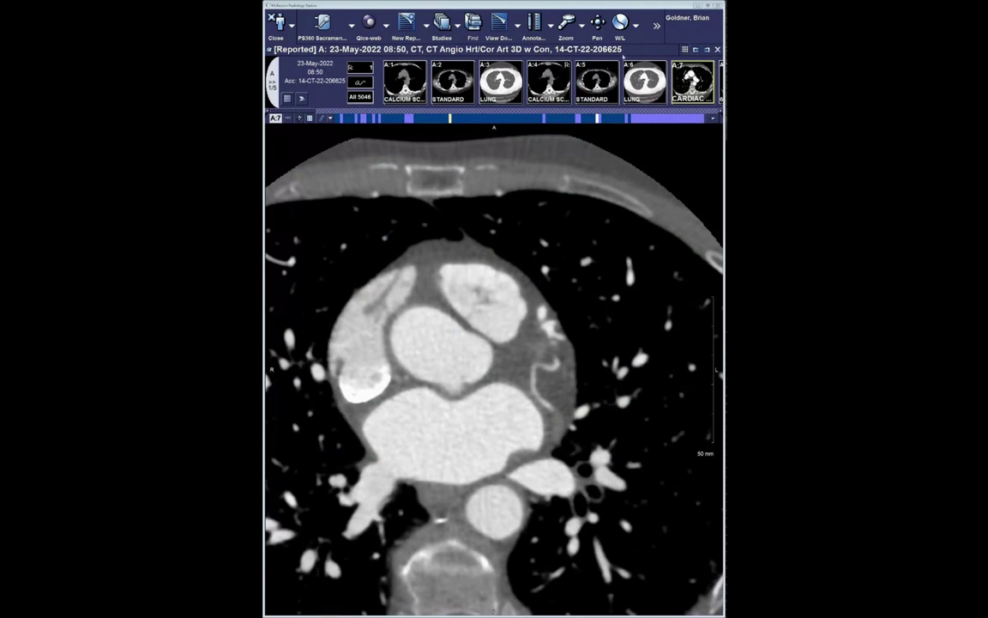
left_click(685, 49)
left_click(657, 272)
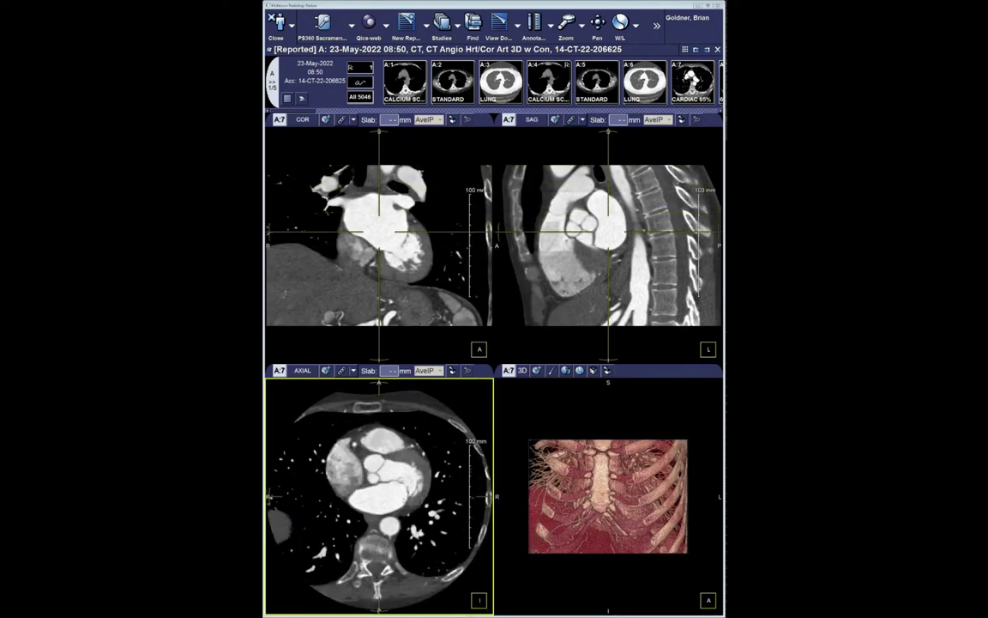
Move the axial pane up through the heart toward the great vessels.
scroll(379, 495, "up", 10)
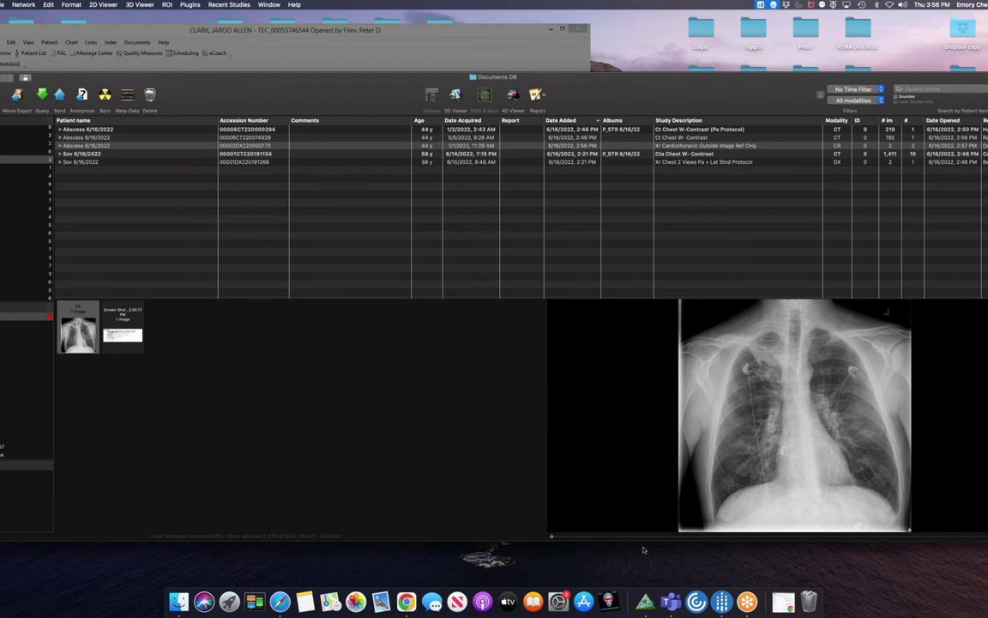
Open the first Abscess chest CT study and place the PA chest radiograph beside it.
left_click(747, 600)
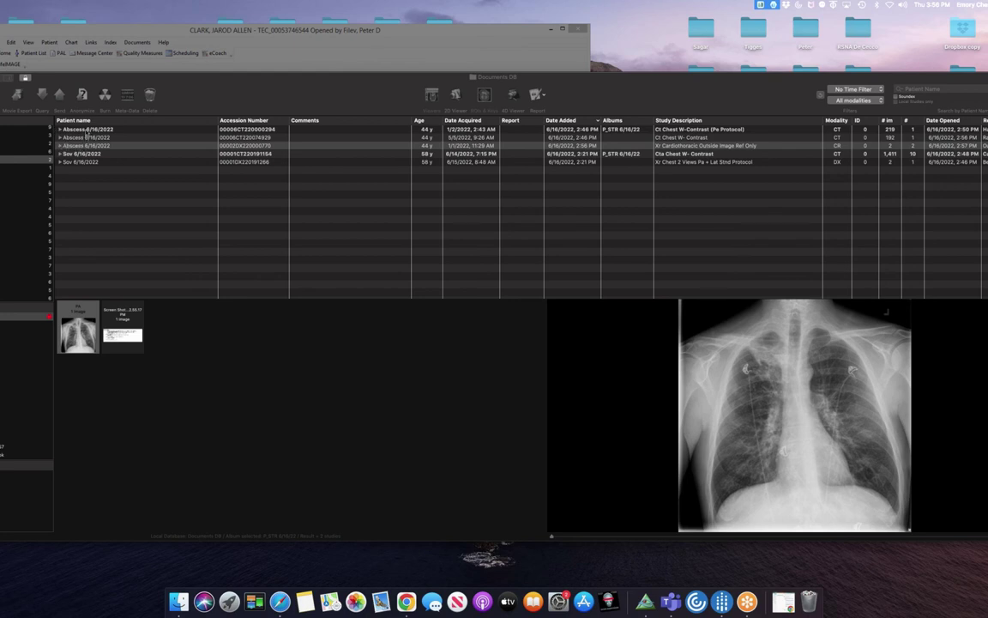
double_click(88, 129)
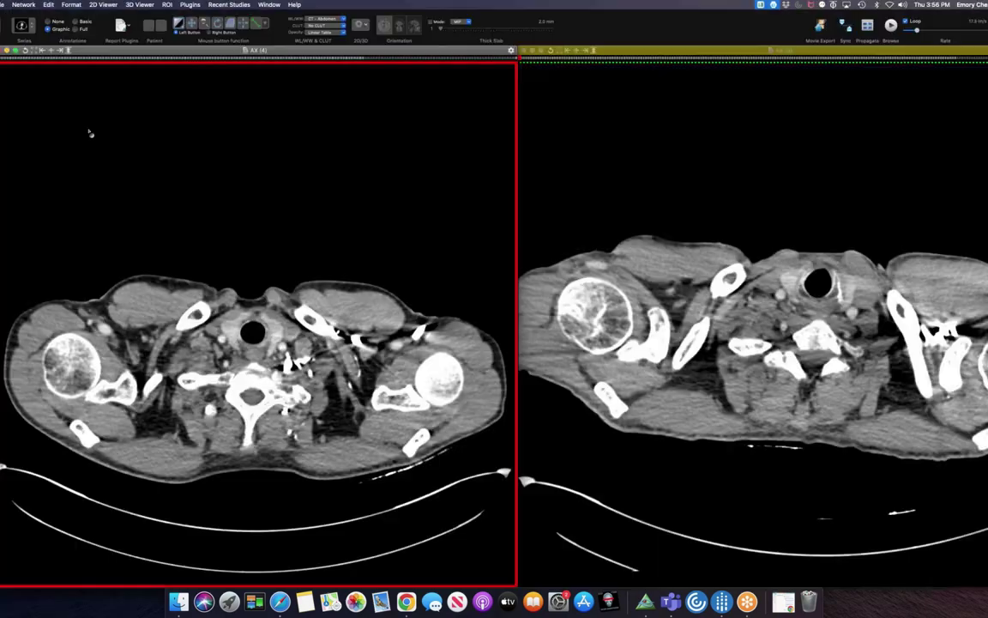
left_click_drag(75, 265, 126, 252)
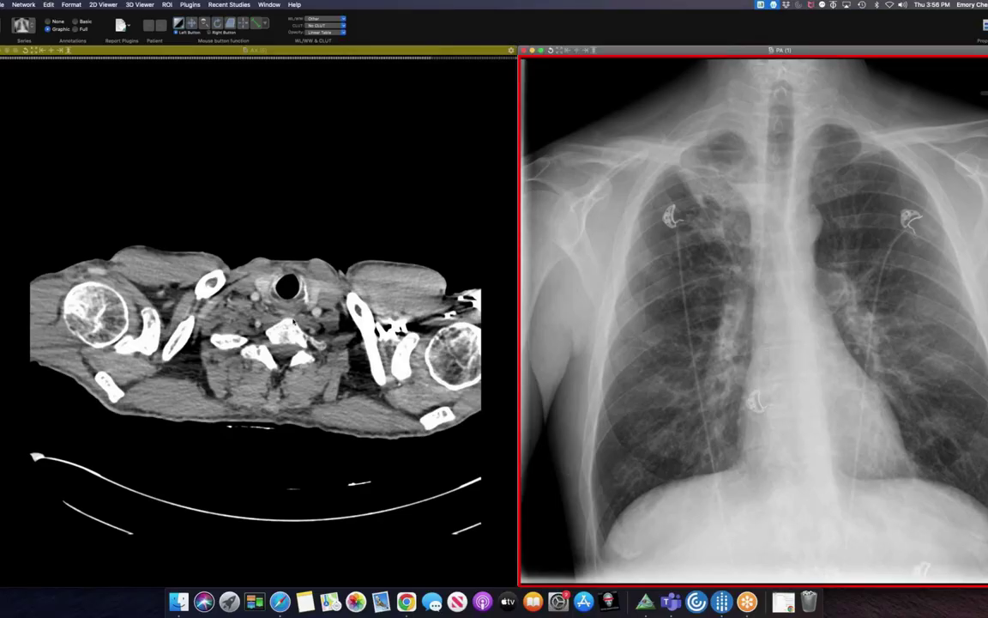
Enlarge the chest CT to full screen and page down from the shoulders.
double_click(337, 236)
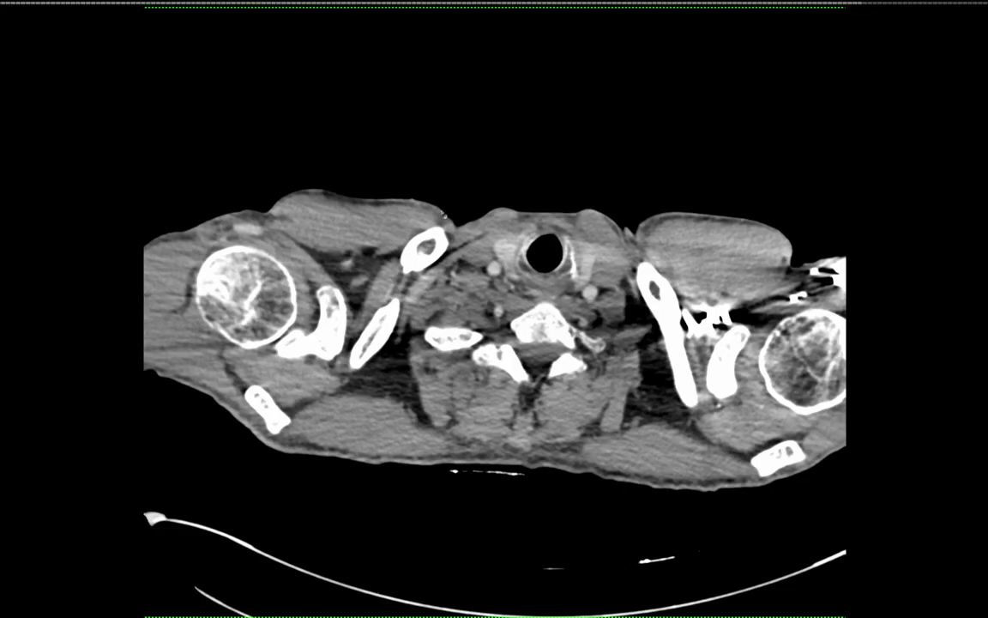
scroll(440, 218, "down", 10)
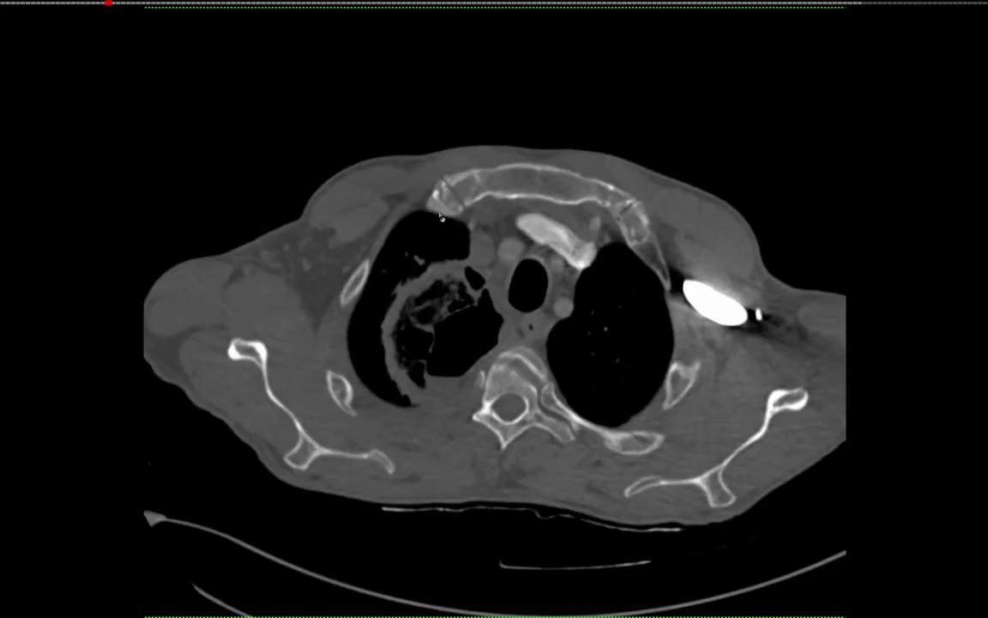
scroll(440, 218, "down", 15)
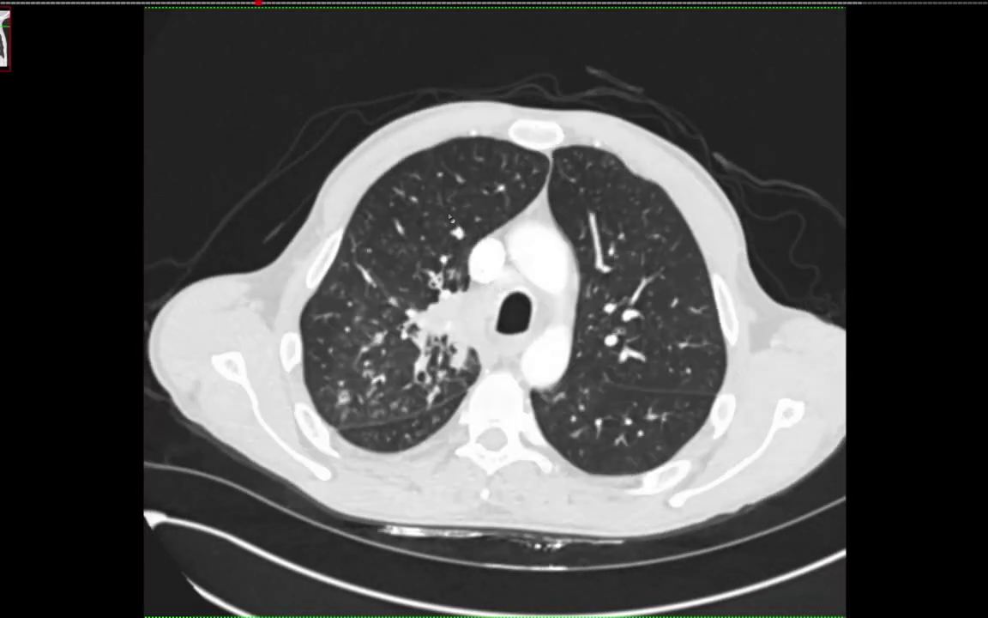
scroll(450, 217, "down", 15)
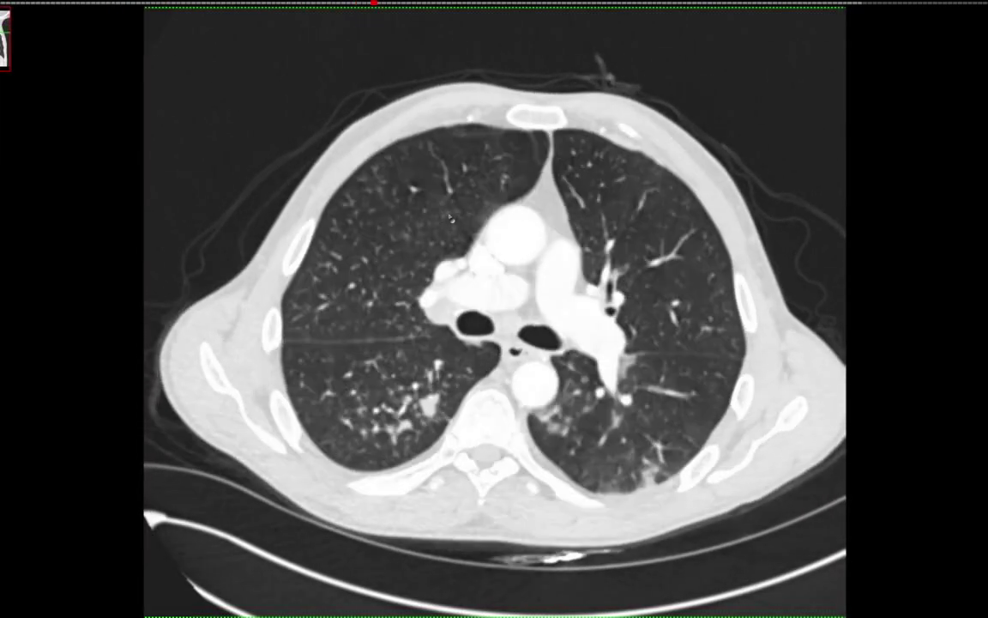
scroll(452, 224, "down", 15)
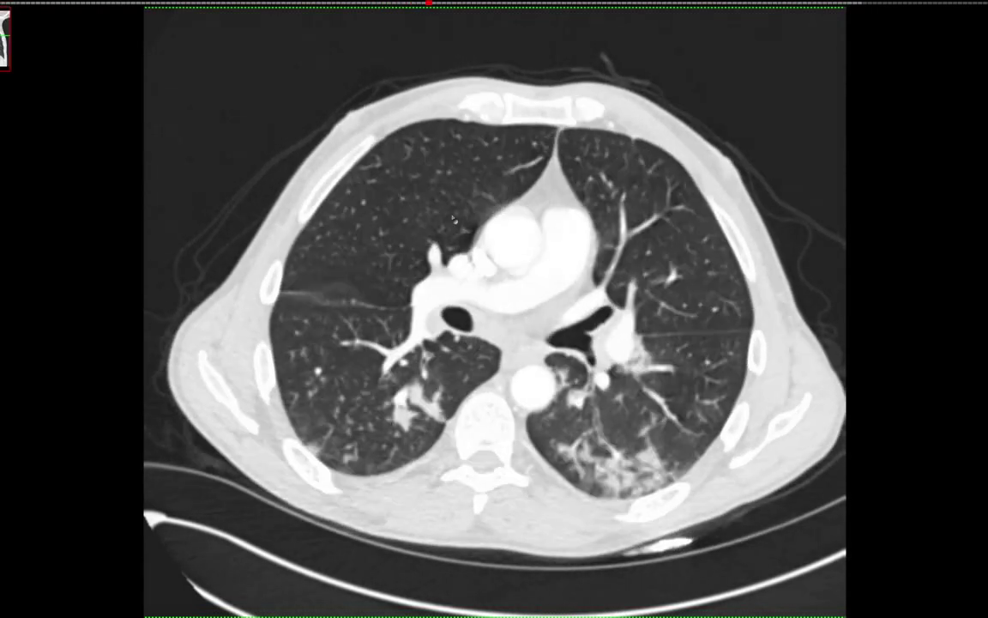
scroll(453, 219, "down", 5)
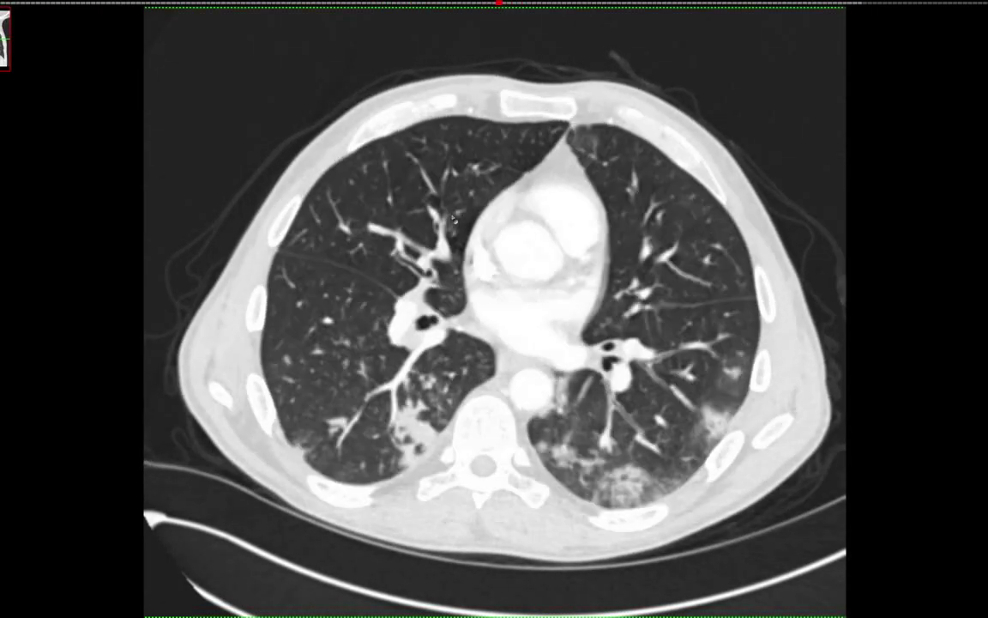
Scroll back and forth over the cavitary upper lobe lesion down to heart level.
scroll(453, 219, "up", 20)
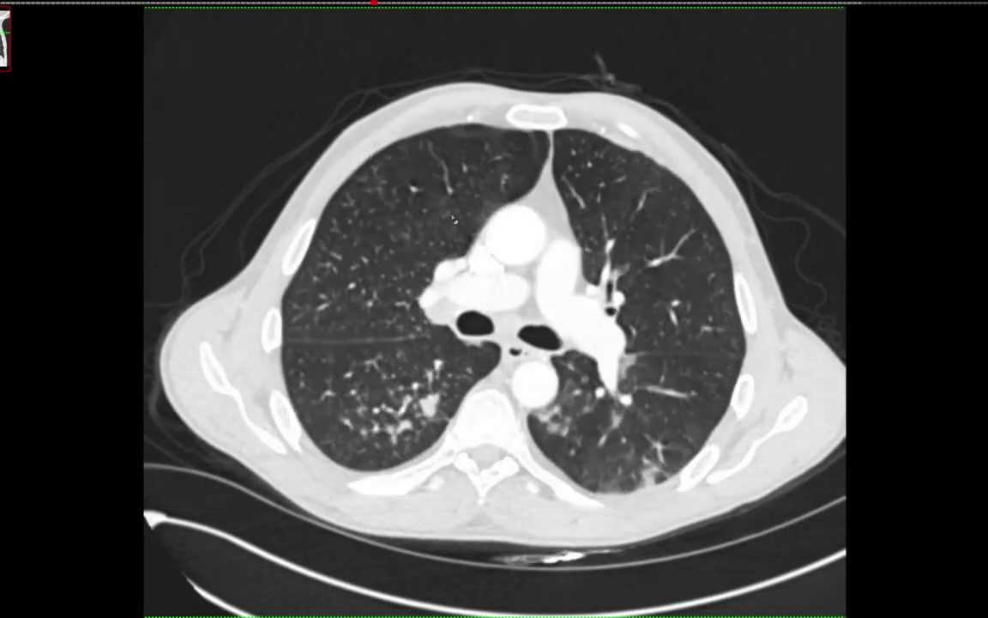
scroll(453, 219, "up", 15)
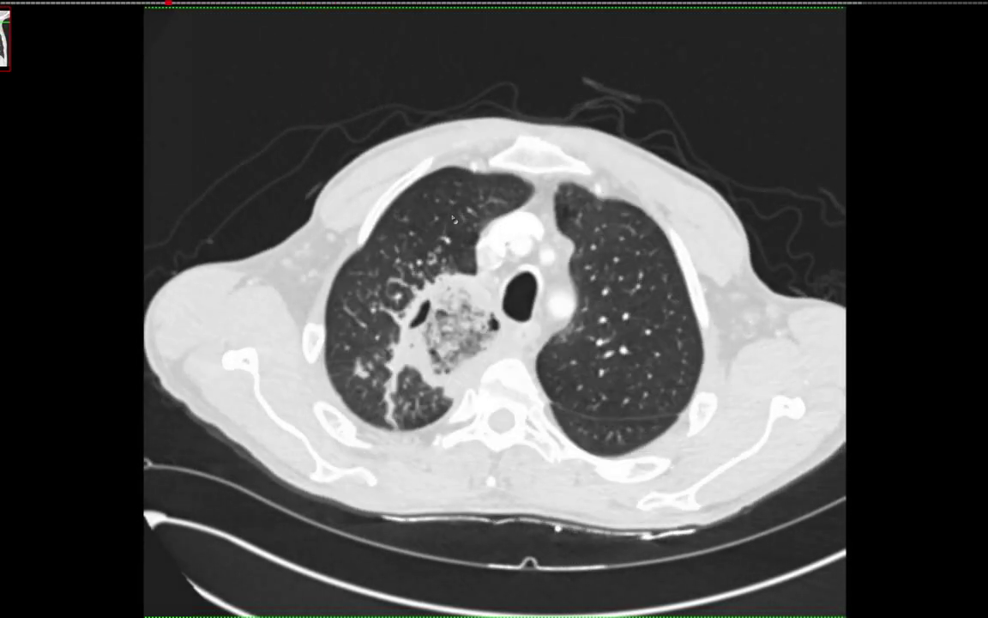
scroll(477, 377, "up", 15)
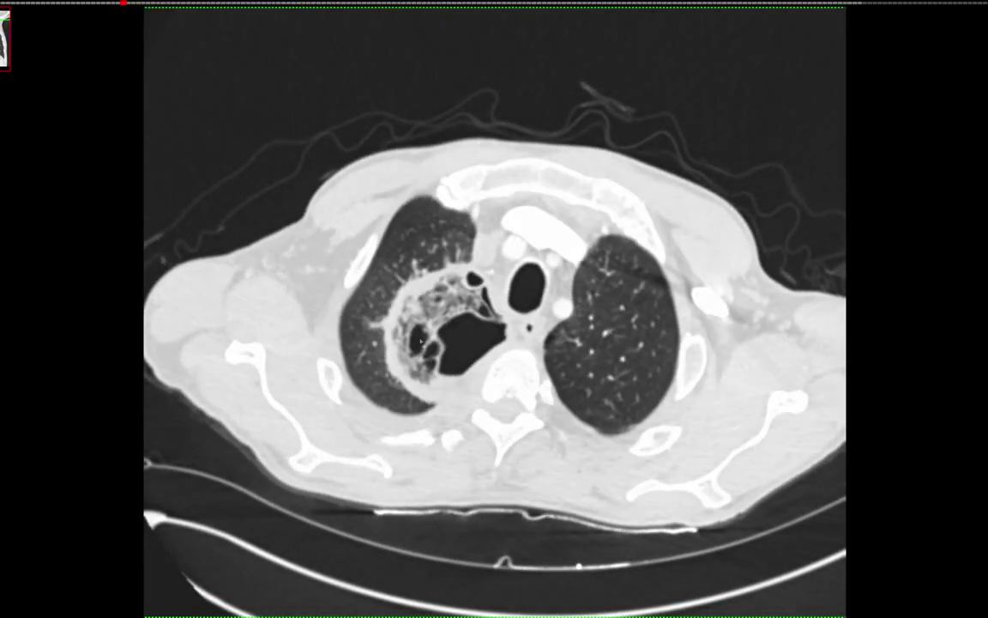
scroll(458, 335, "down", 20)
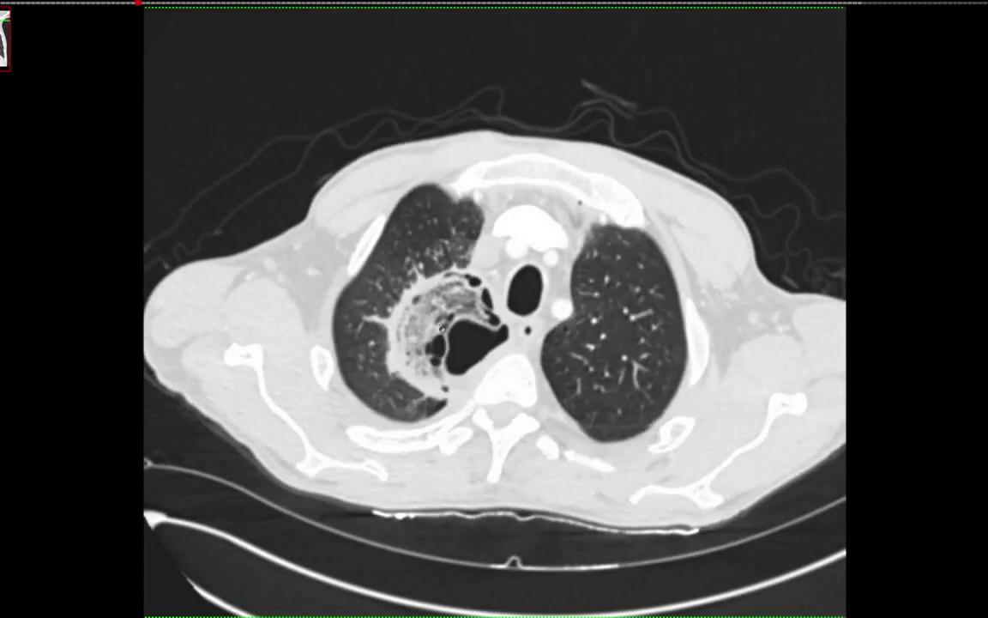
scroll(419, 301, "up", 15)
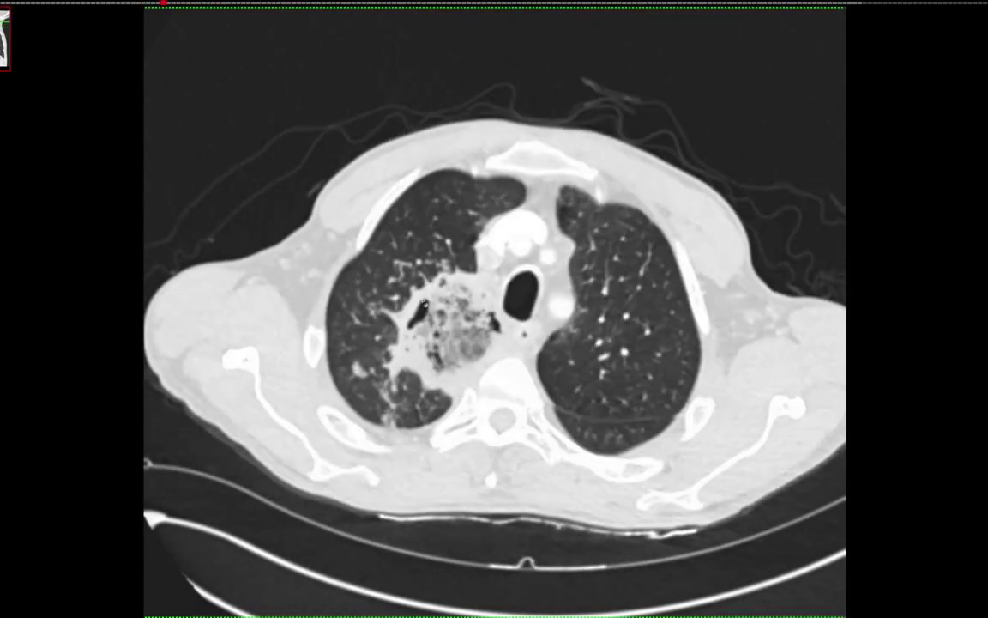
scroll(429, 343, "down", 5)
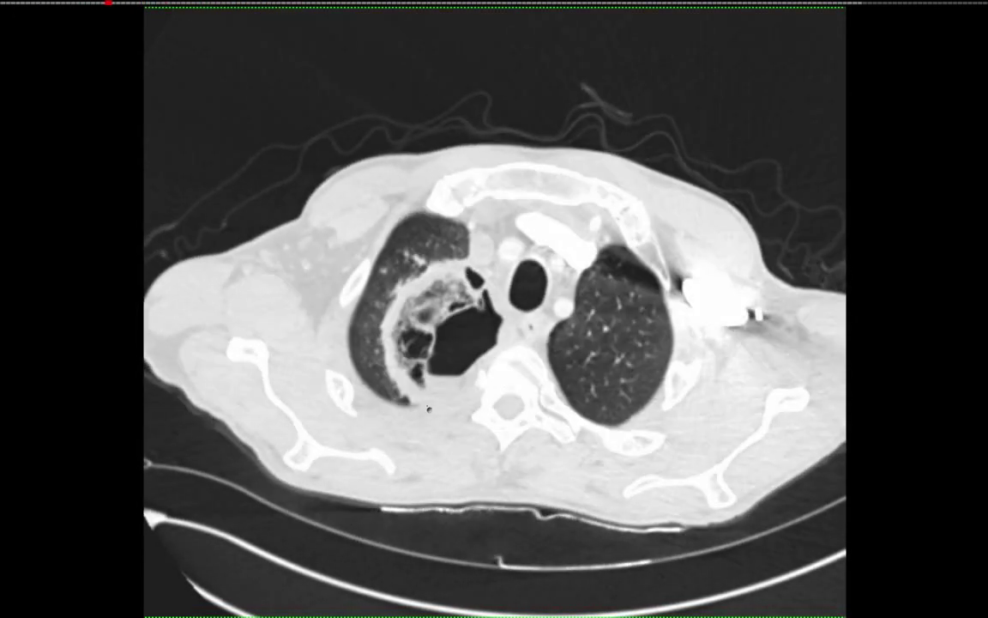
scroll(427, 407, "up", 4)
scroll(403, 377, "down", 4)
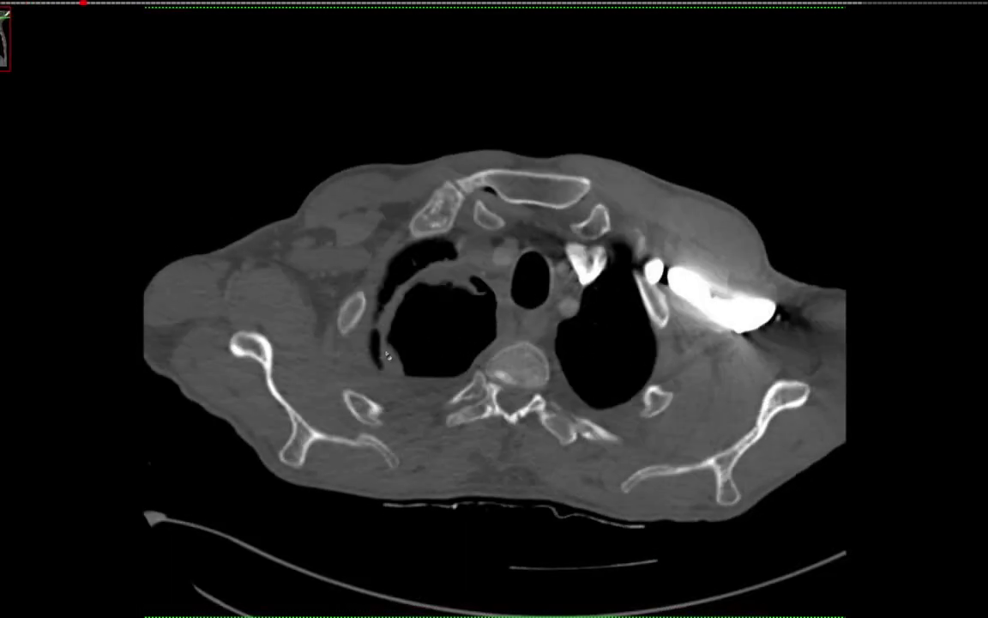
scroll(395, 356, "down", 5)
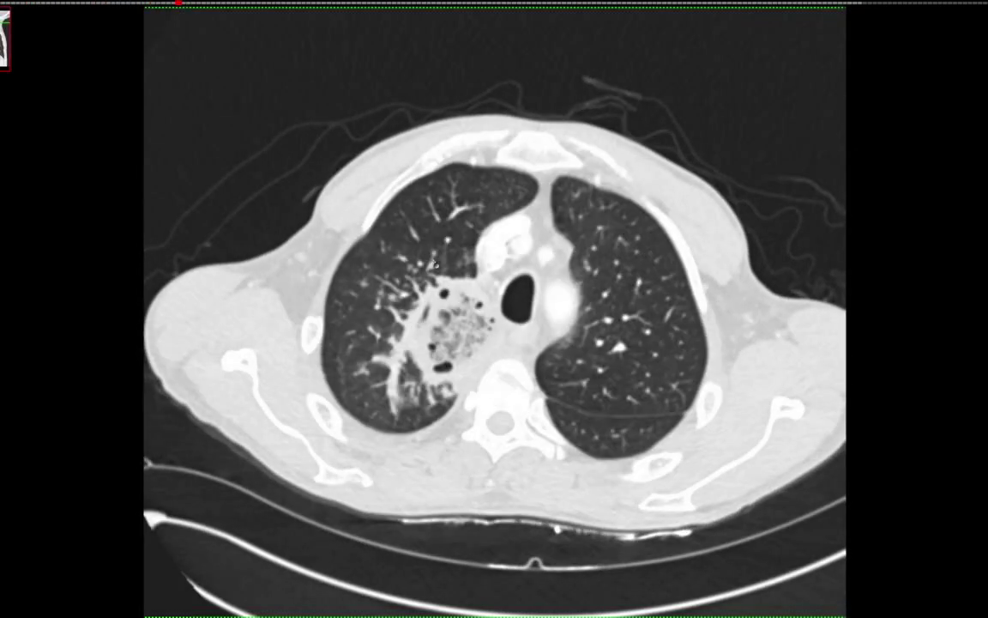
scroll(404, 364, "down", 10)
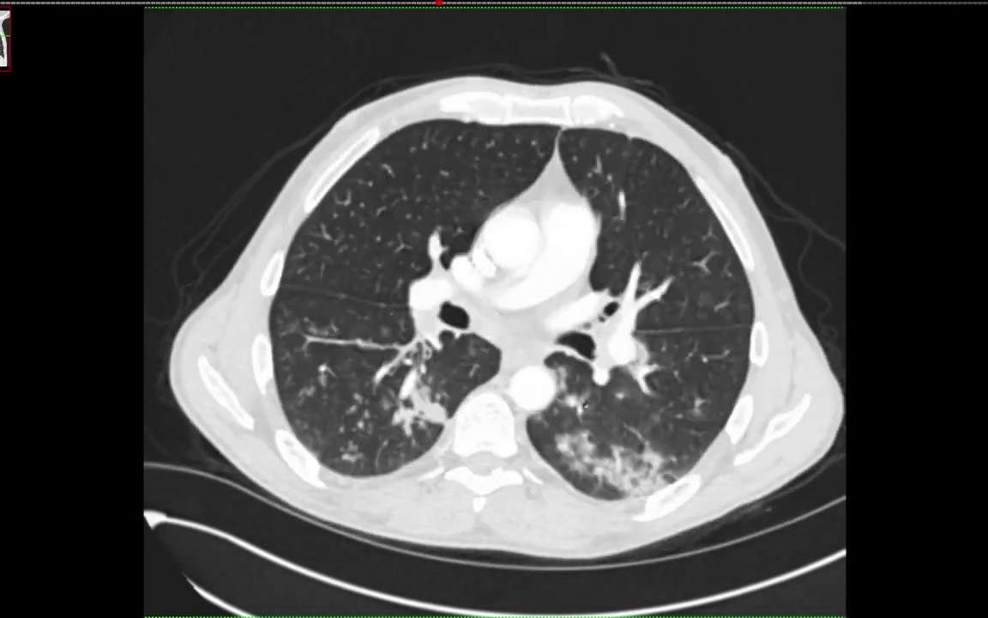
scroll(615, 425, "down", 6)
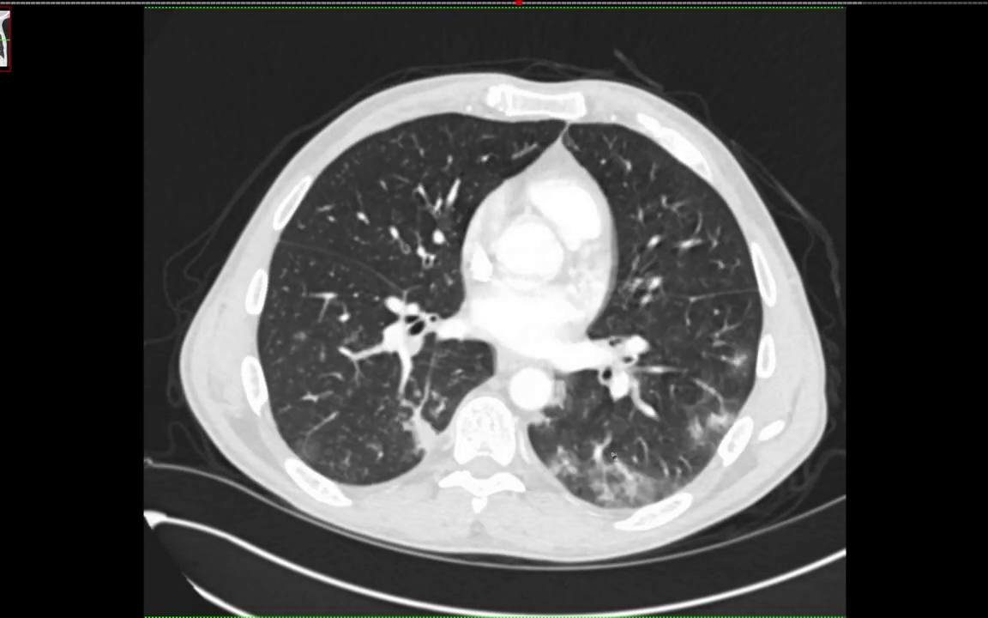
scroll(611, 471, "down", 8)
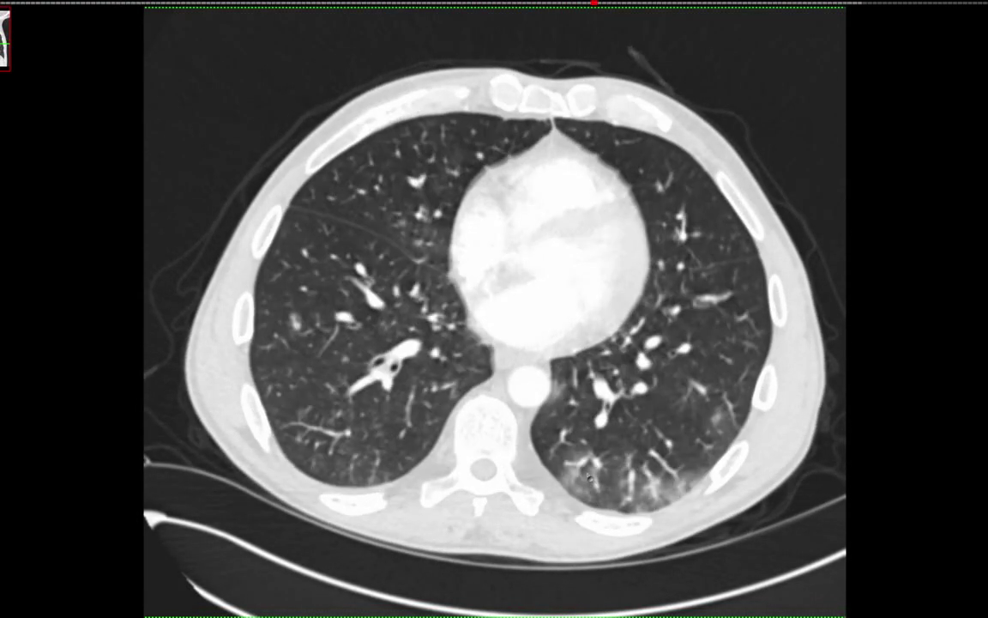
scroll(530, 474, "down", 5)
scroll(521, 390, "up", 6)
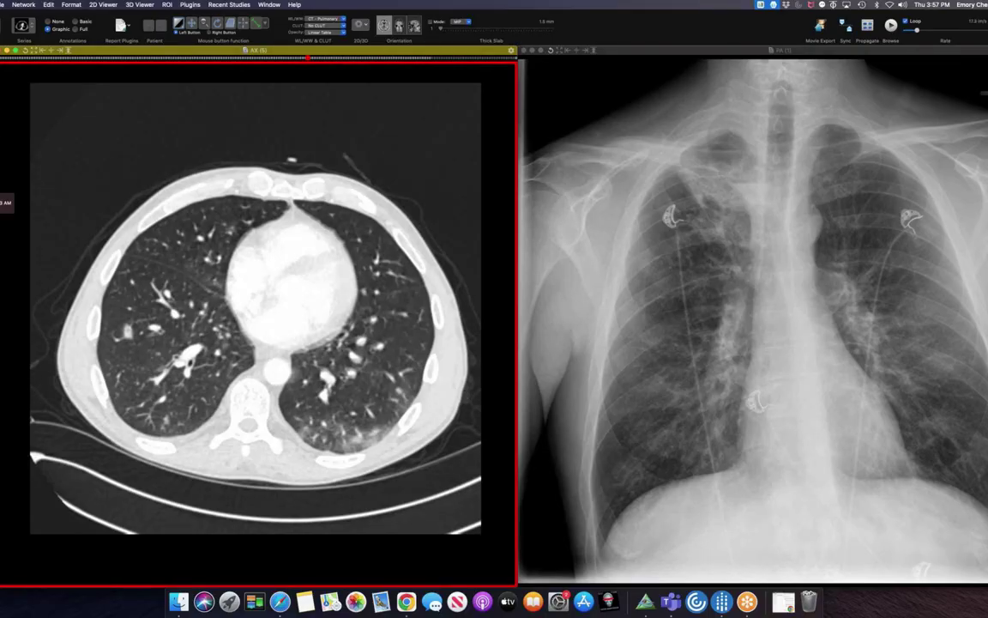
Load the AX (4) series into the left viewer, browse it, then drop in the pathology report screenshot.
left_click_drag(8, 202, 238, 247)
left_click_drag(8, 122, 244, 269)
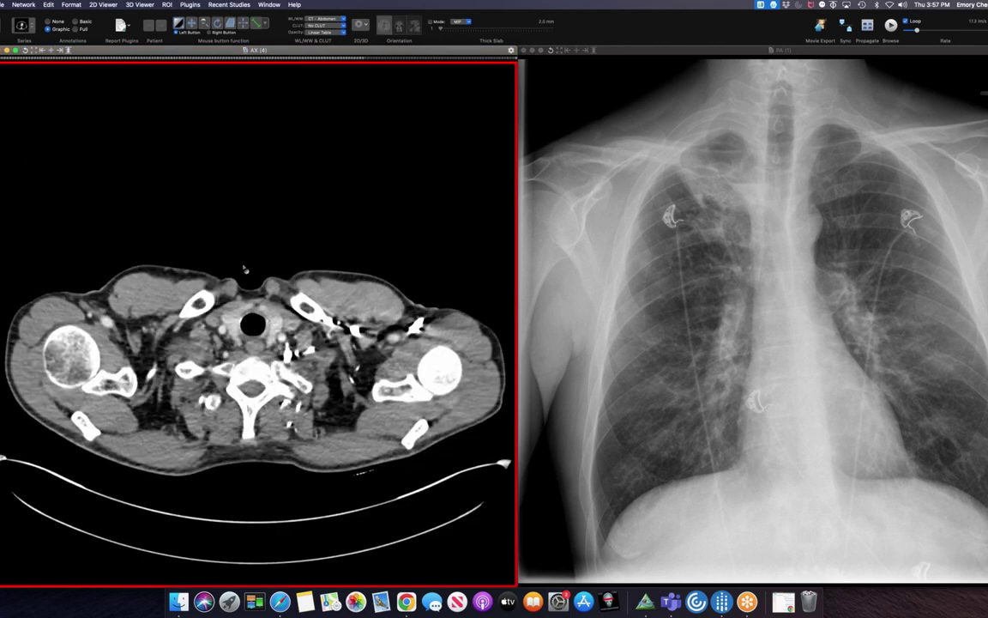
scroll(244, 270, "down", 10)
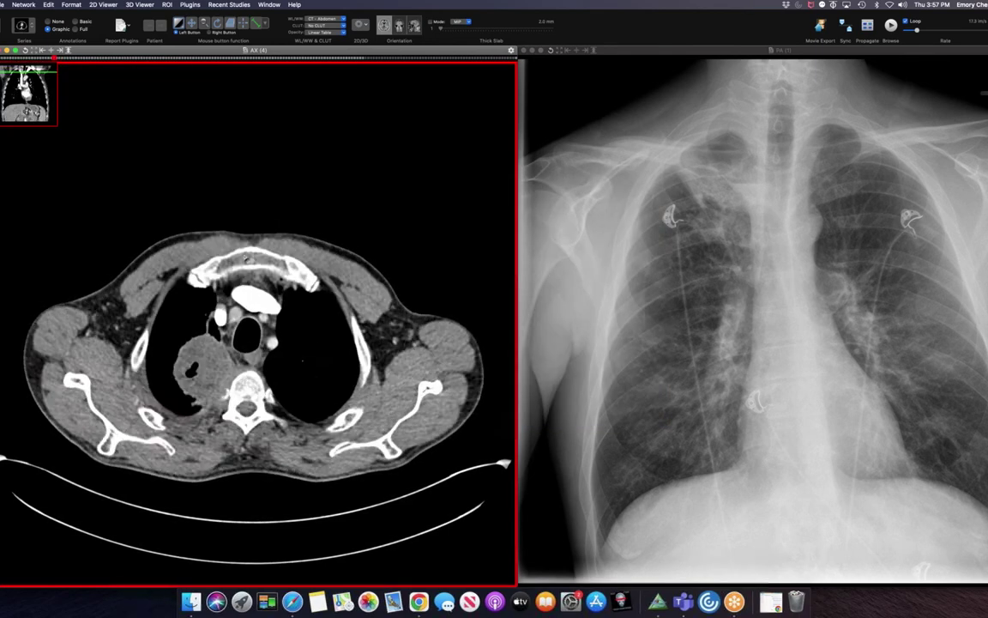
scroll(245, 257, "up", 5)
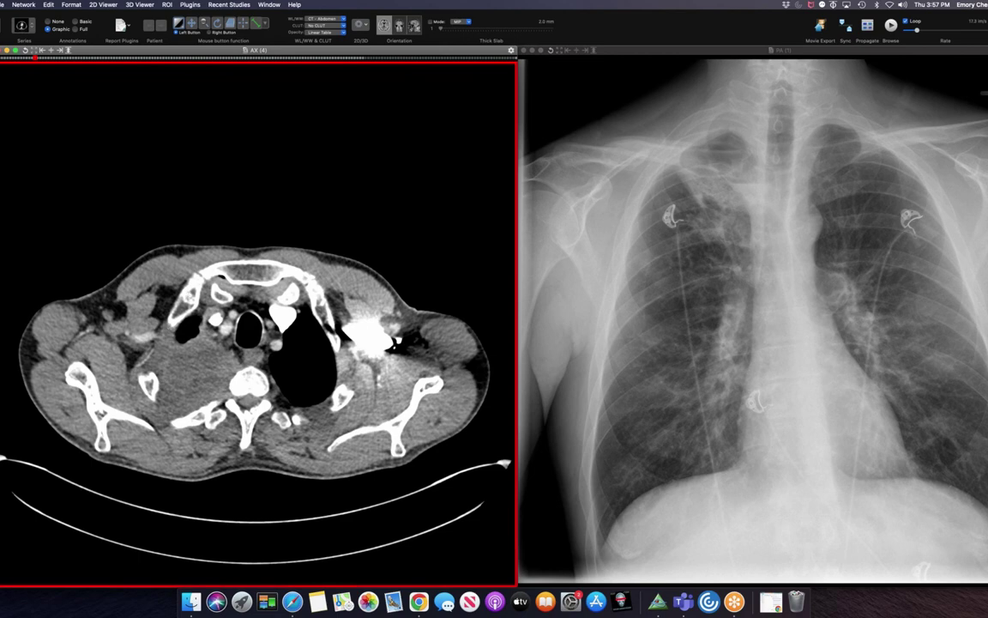
left_click_drag(1, 304, 283, 294)
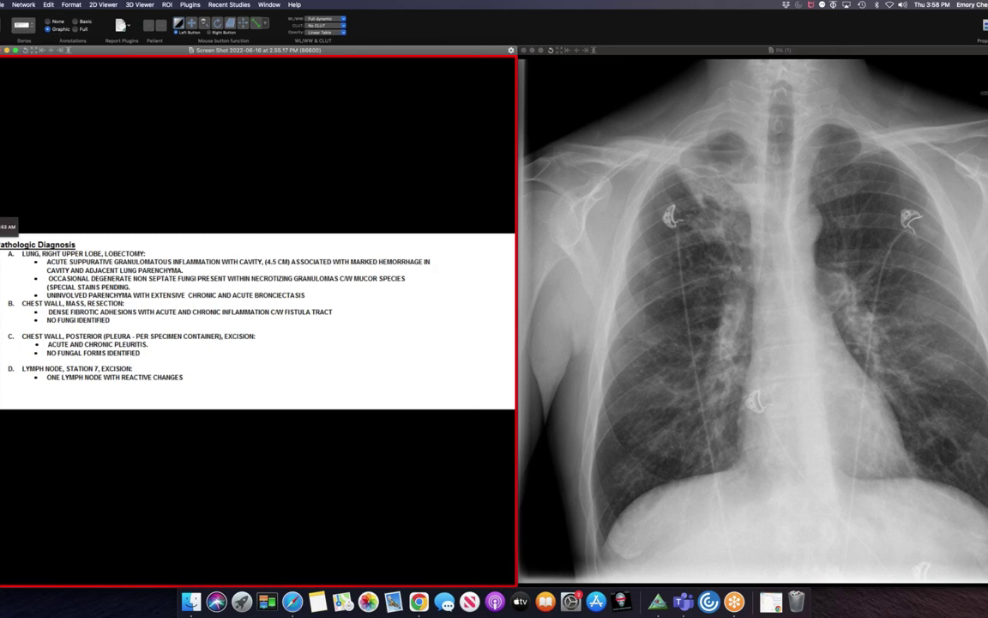
Load AX (5) into the left viewer and try the Bone, Abdomen and Pulmonary window presets.
left_click_drag(174, 220, 247, 248)
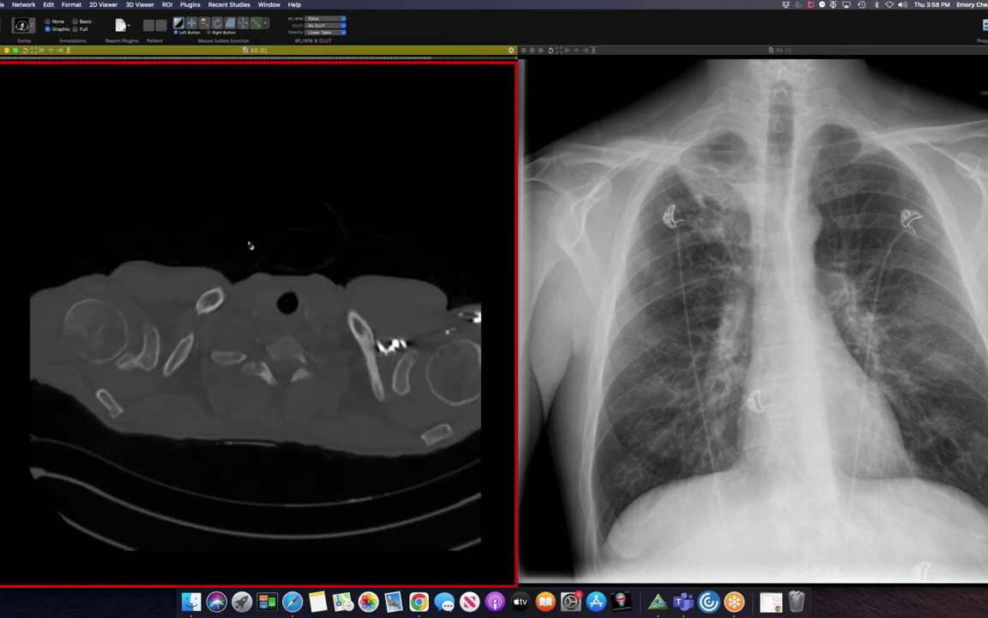
scroll(246, 244, "up", 10)
scroll(247, 244, "up", 2)
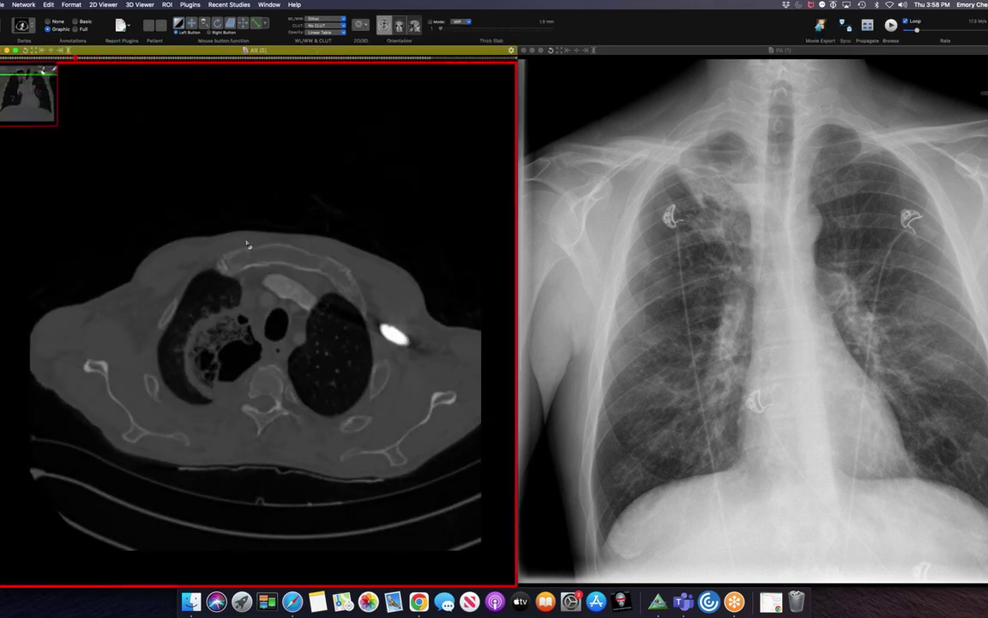
key("2")
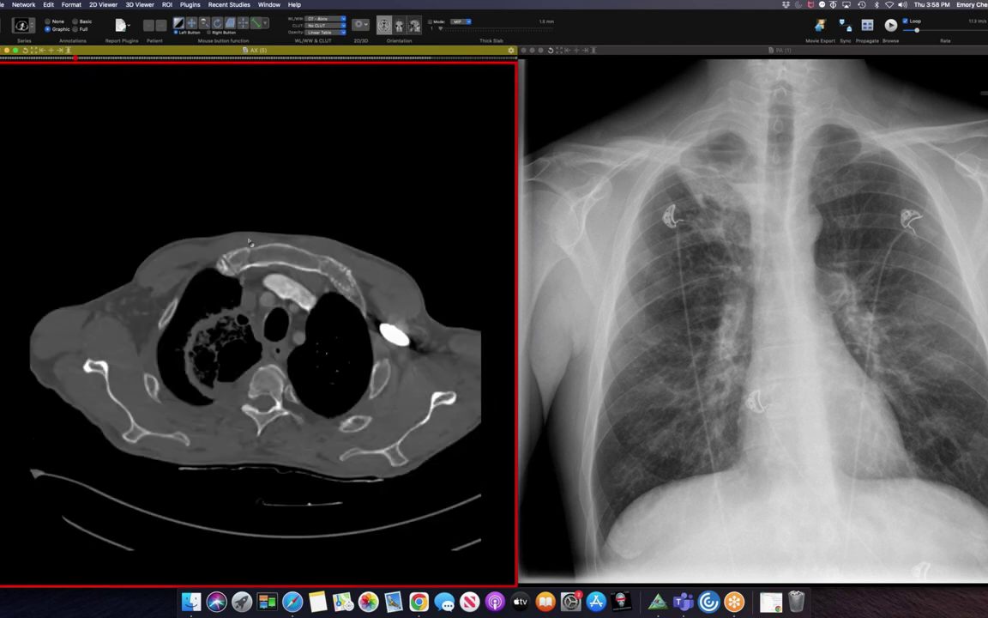
key("1")
key("3")
Page down to pulmonary artery level in soft-tissue window and load the series into the right viewer.
scroll(249, 247, "down", 10)
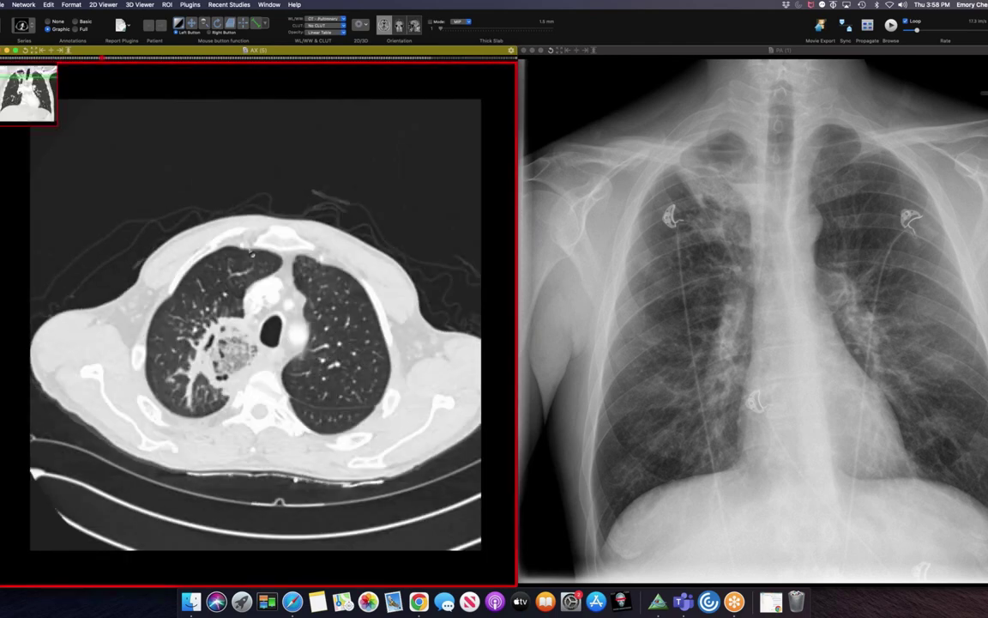
scroll(250, 249, "up", 8)
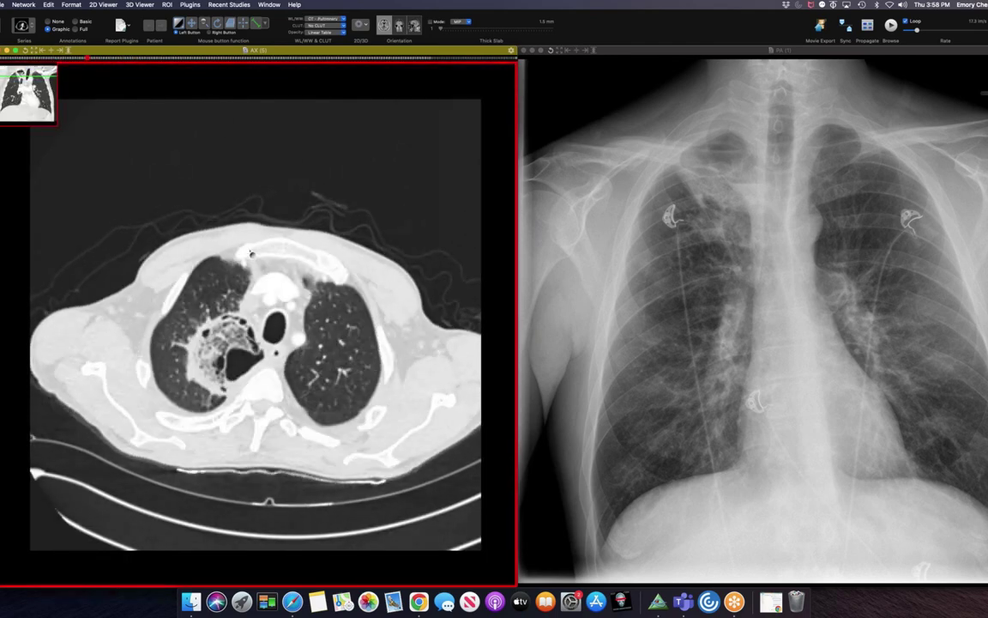
scroll(251, 253, "down", 10)
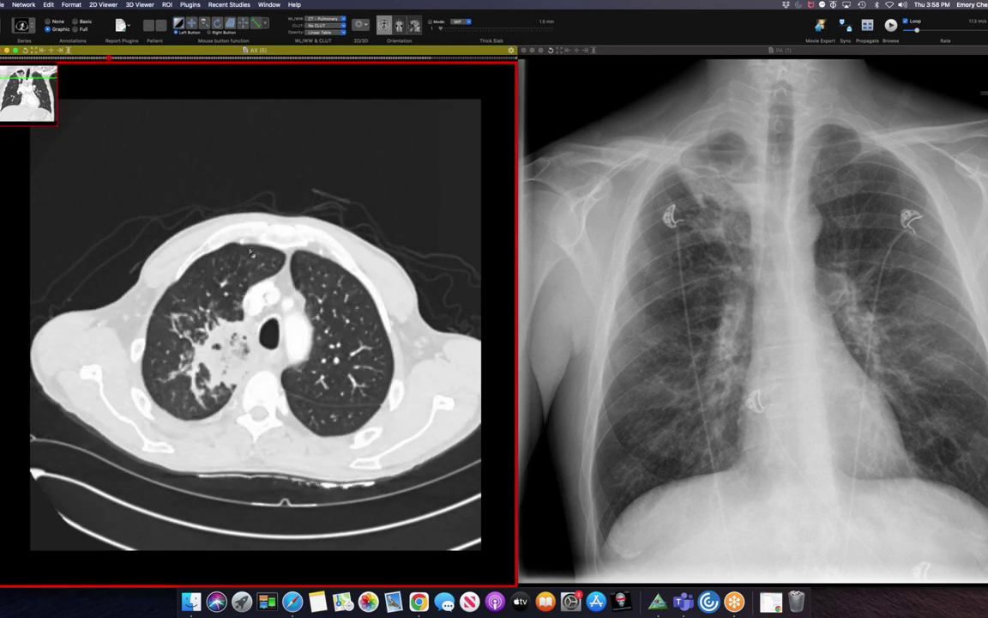
scroll(251, 252, "down", 10)
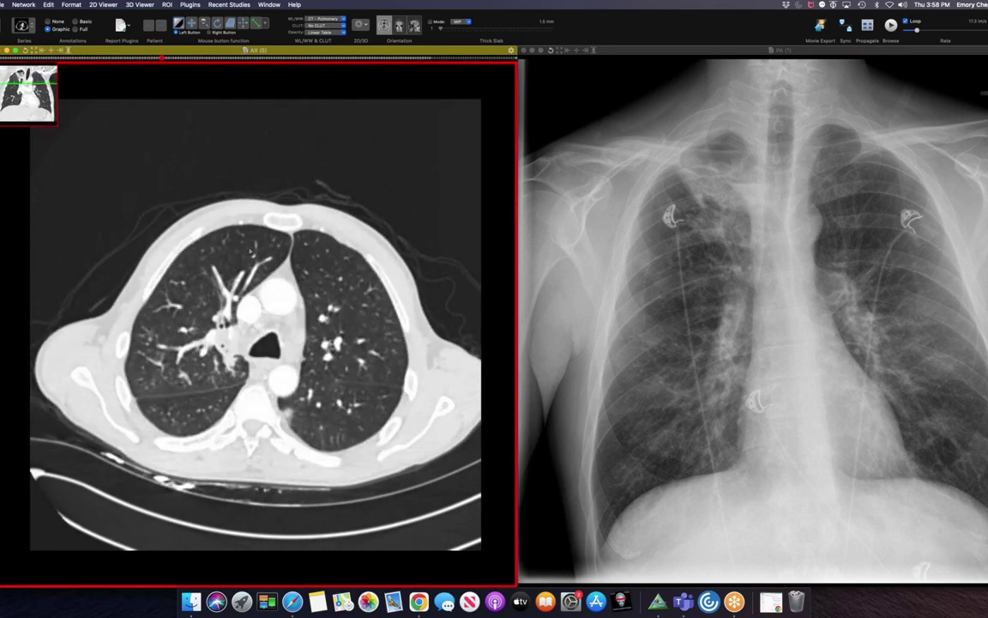
key("2")
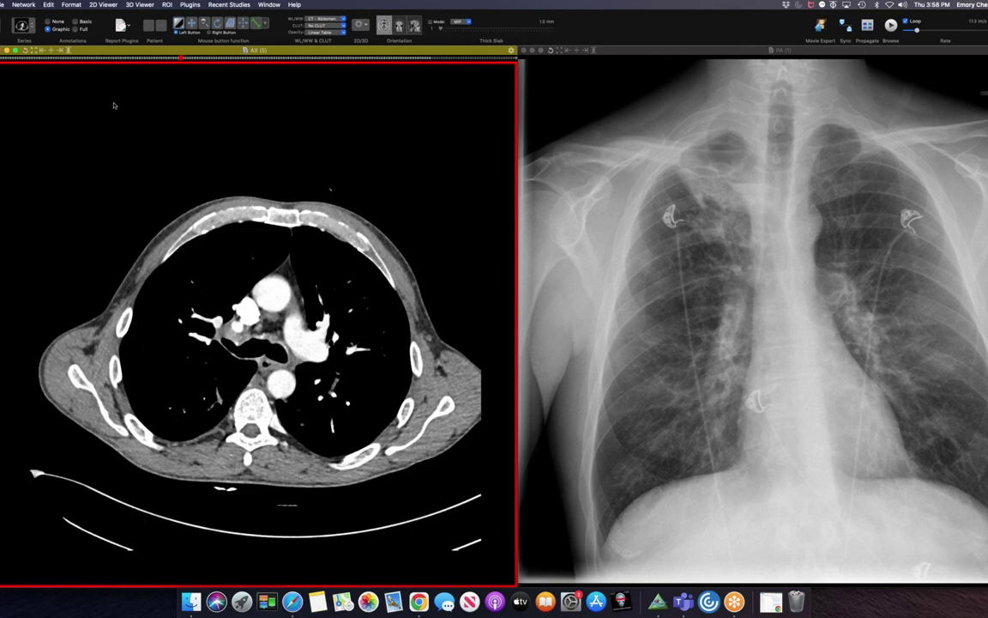
left_click_drag(113, 105, 536, 184)
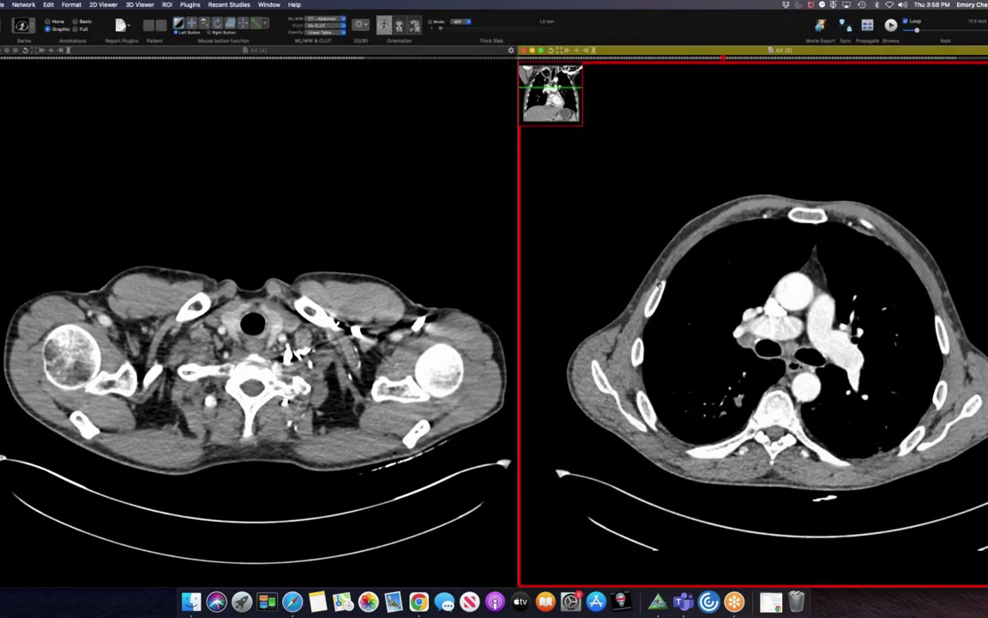
Make the right viewer active, expand it to full screen and apply the lung window.
scroll(658, 283, "down", 8)
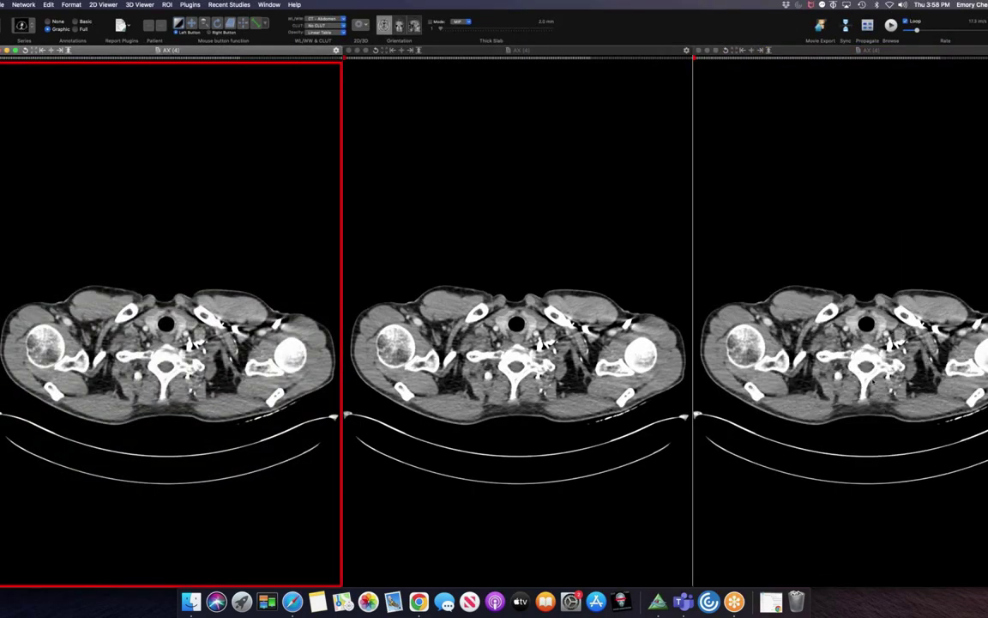
left_click(841, 326)
scroll(841, 326, "down", 6)
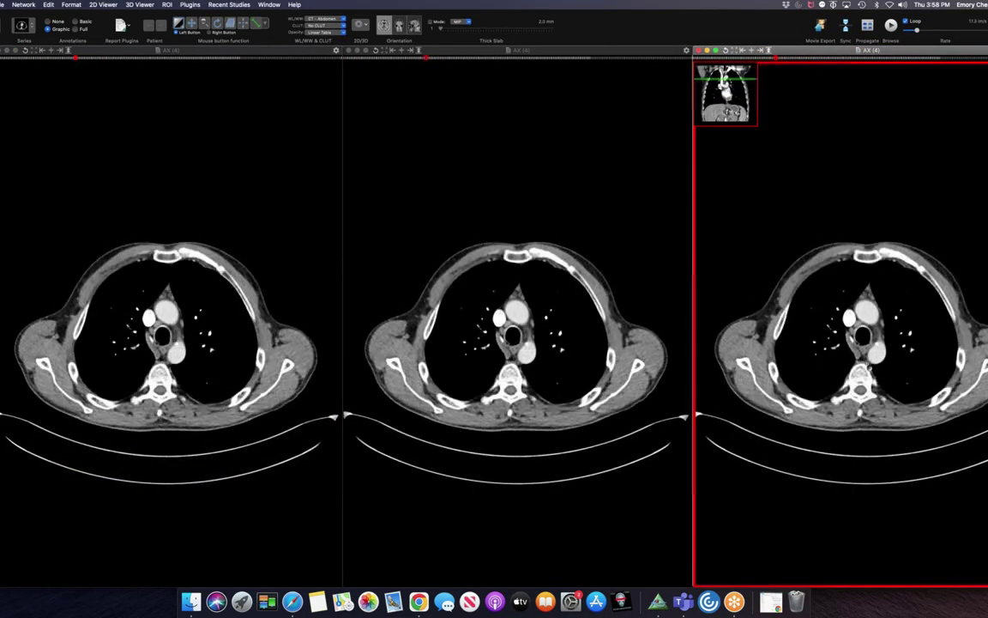
key("super+ctrl+f")
scroll(494, 309, "up", 4)
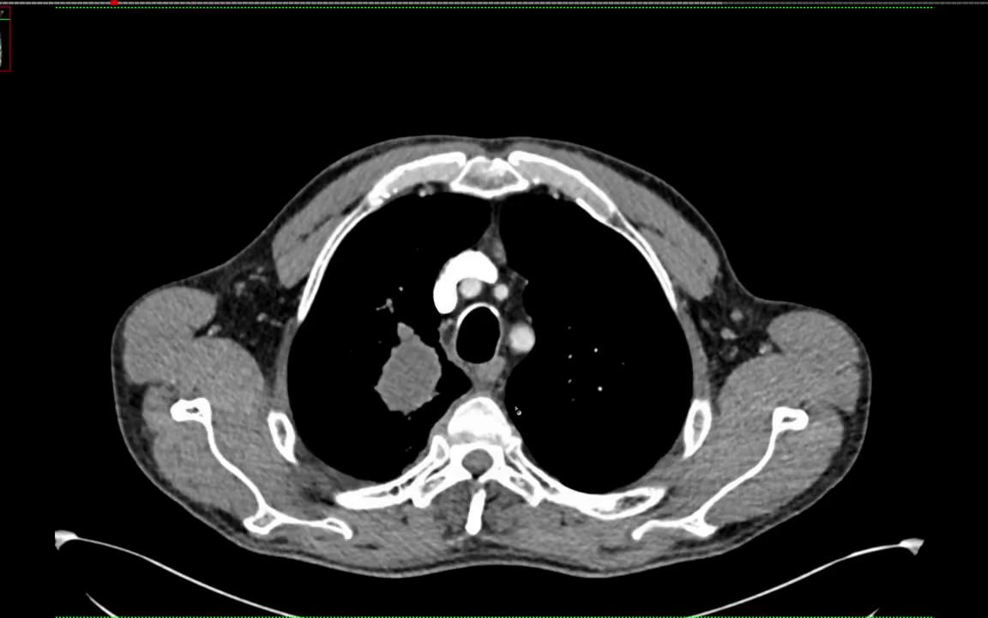
key("4")
Scroll through the right upper lobe cavitary mass and switch back to a soft-tissue window.
scroll(512, 400, "up", 3)
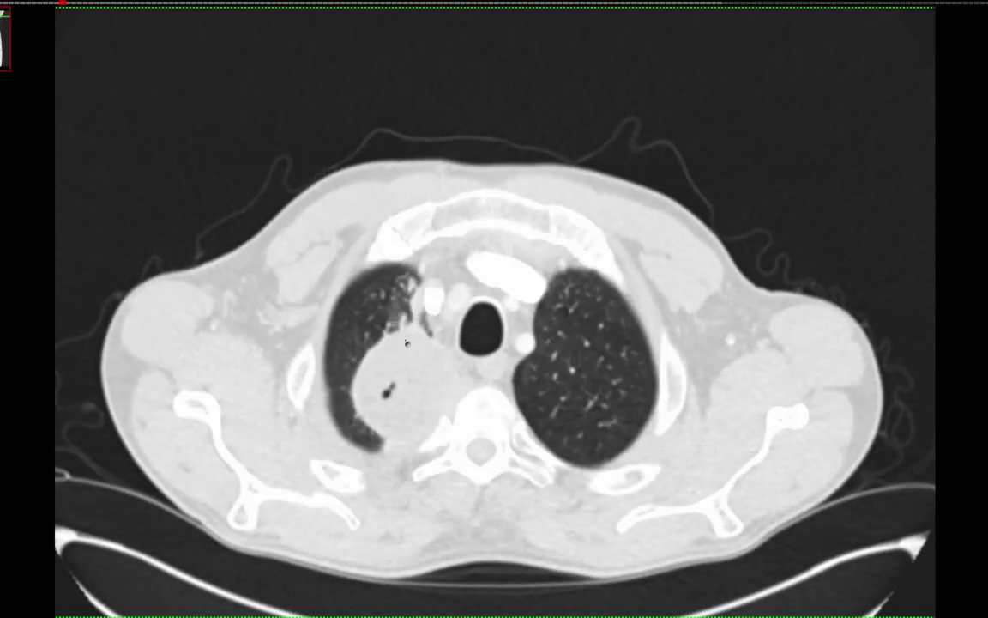
scroll(364, 391, "down", 2)
scroll(393, 423, "down", 3)
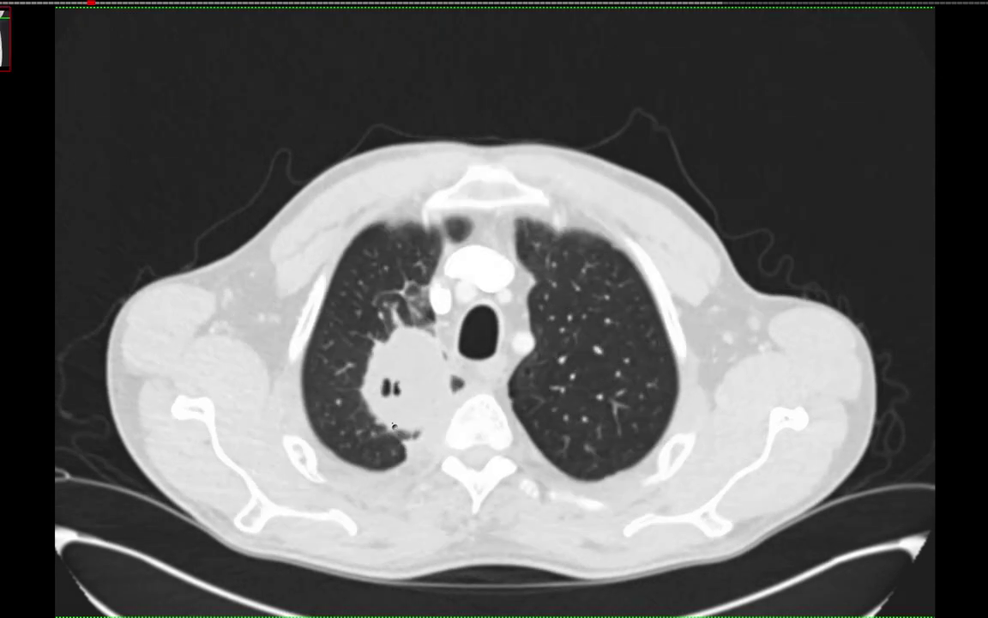
scroll(394, 423, "up", 1)
scroll(421, 403, "up", 3)
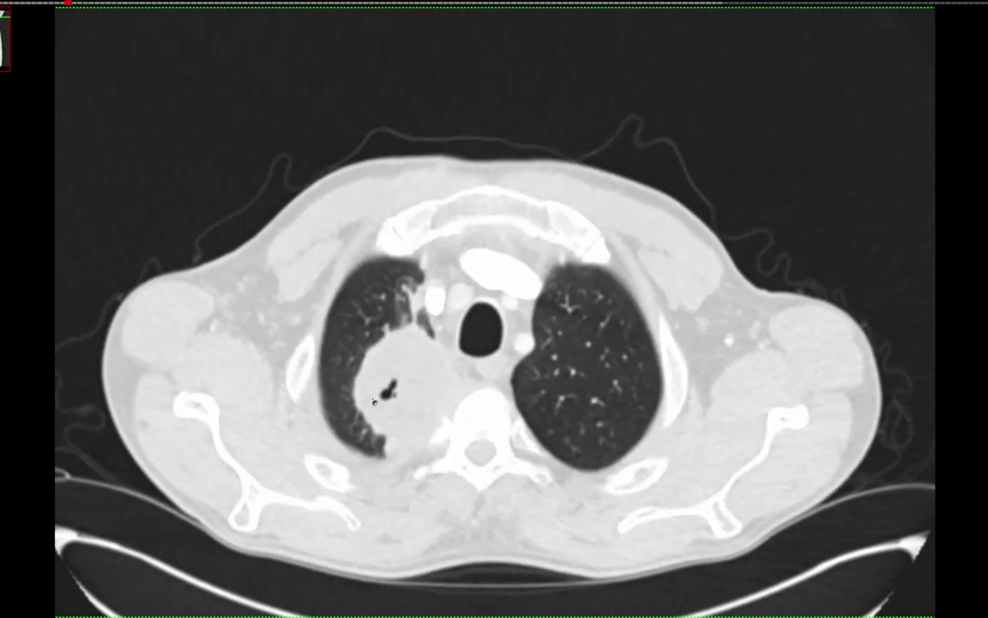
scroll(436, 392, "up", 3)
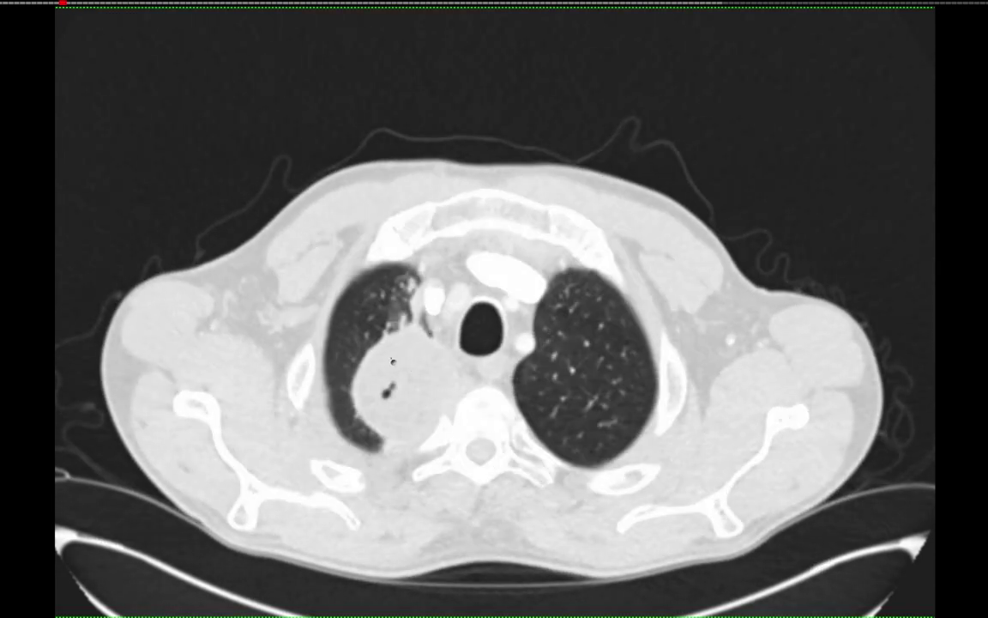
scroll(392, 361, "down", 8)
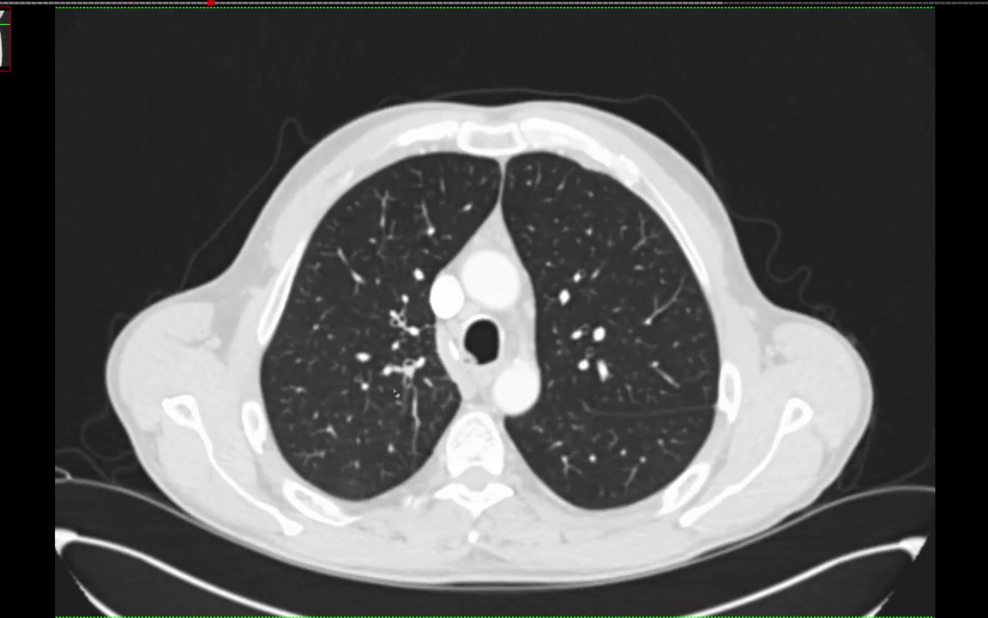
scroll(396, 392, "up", 8)
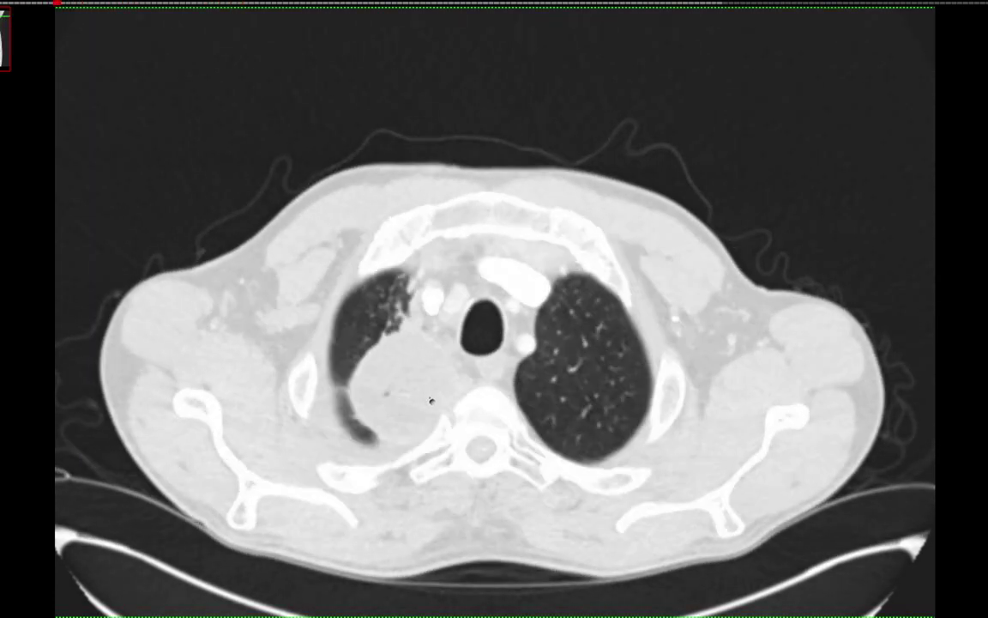
scroll(378, 377, "down", 3)
key("Page_Down")
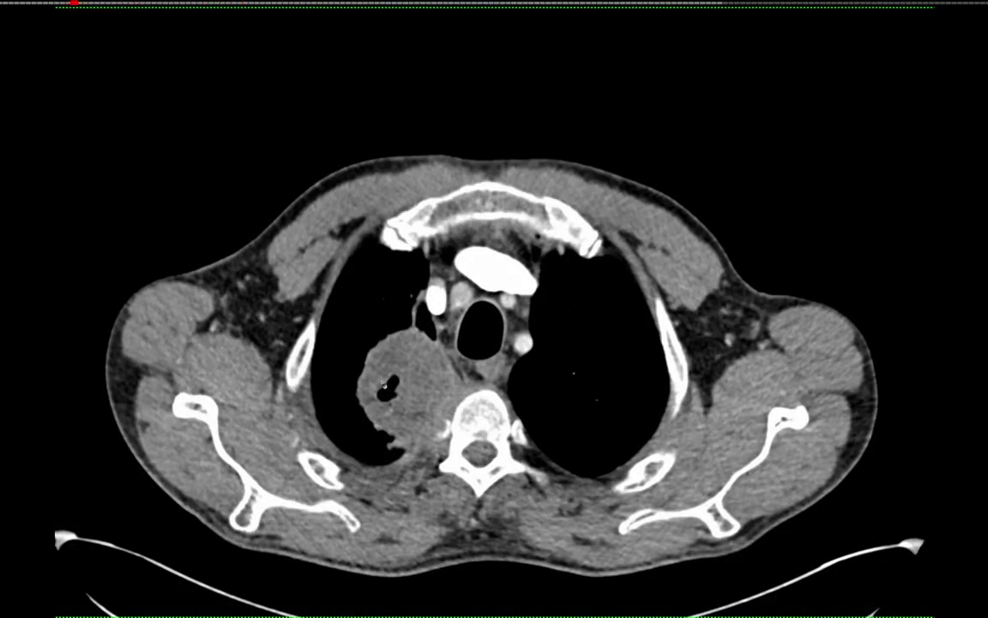
scroll(489, 360, "up", 5)
scroll(489, 360, "down", 4)
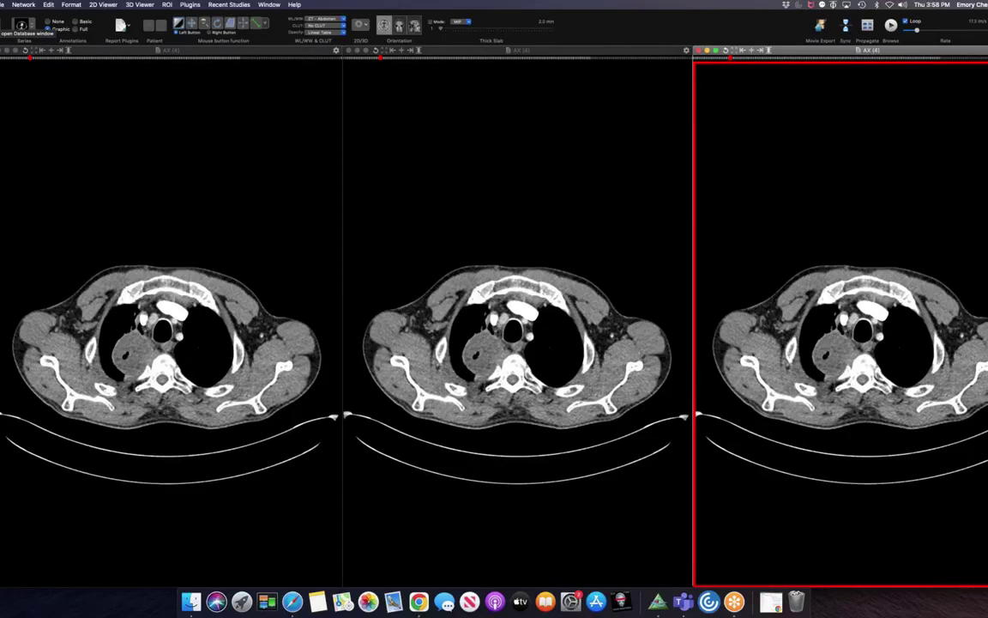
Close the CT viewer and open the Xr Chest 2 Views study from the database list.
key("super+w")
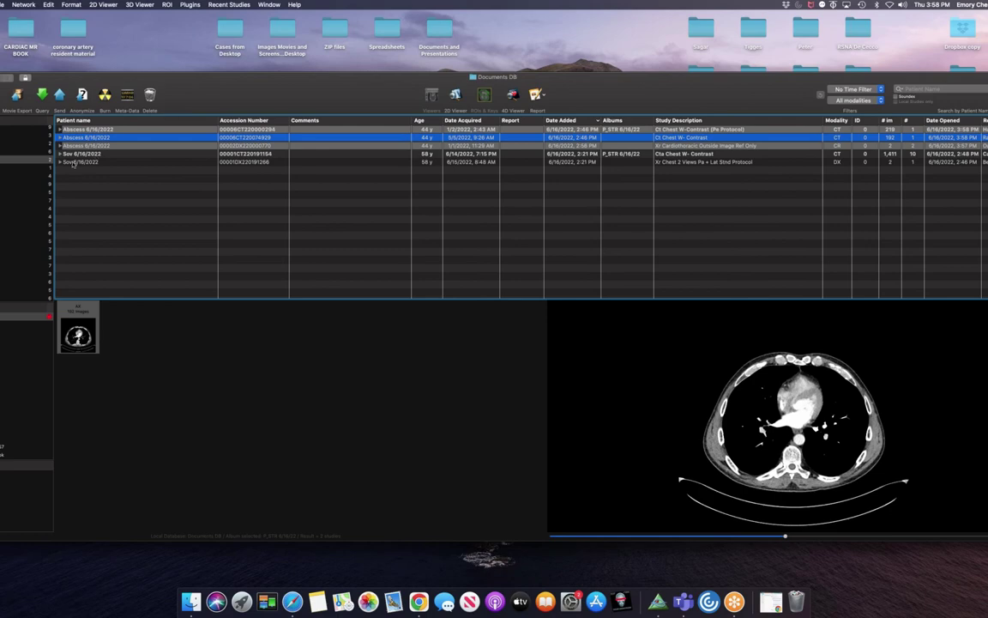
left_click(82, 154)
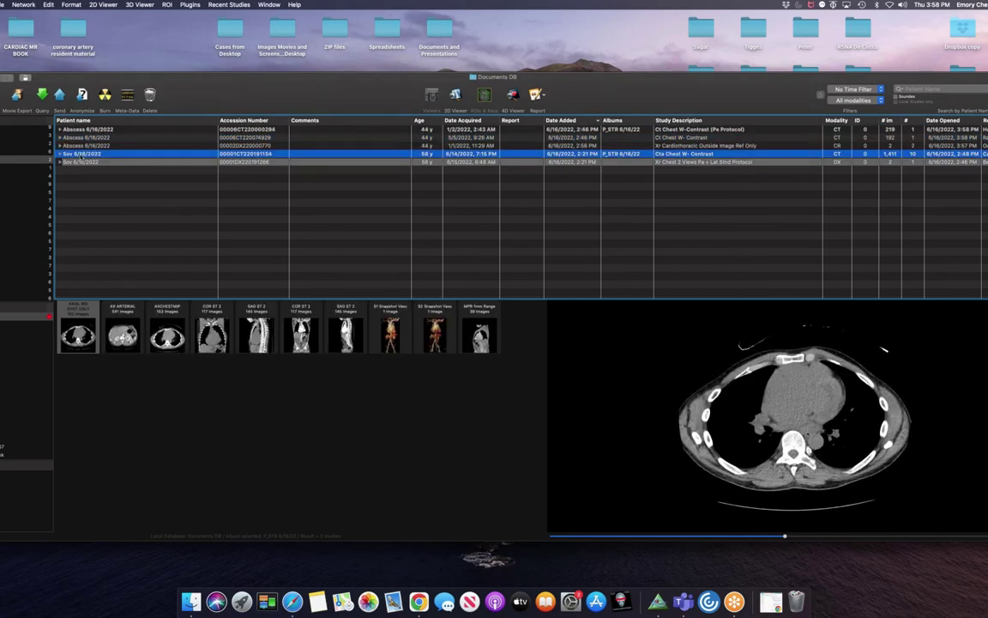
left_click(80, 162)
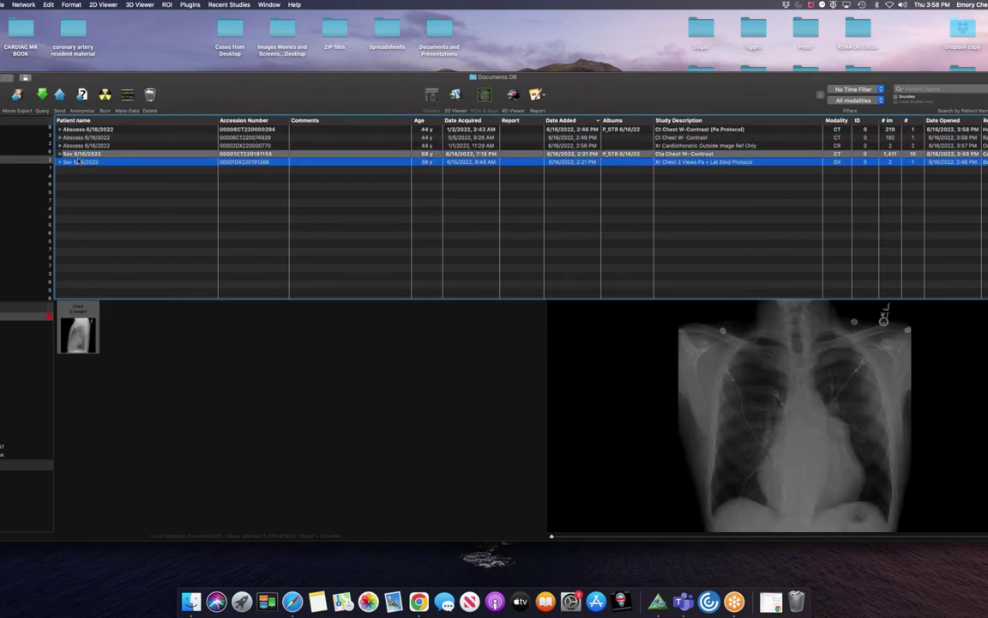
double_click(80, 163)
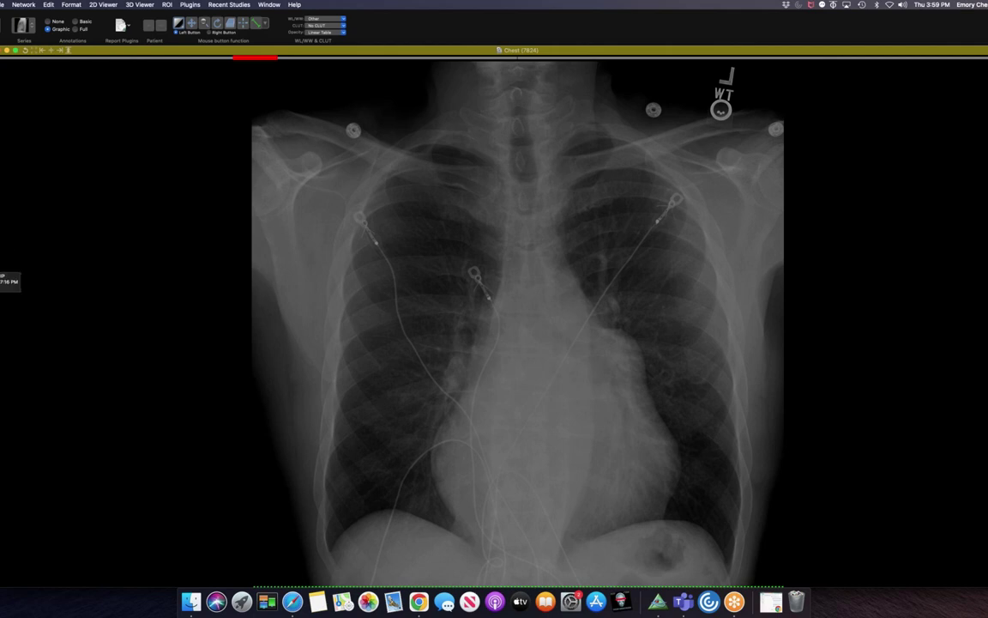
Drop the AX ARTERIAL axial CT series into the viewer, replacing the chest radiograph.
left_click_drag(39, 226, 3, 237)
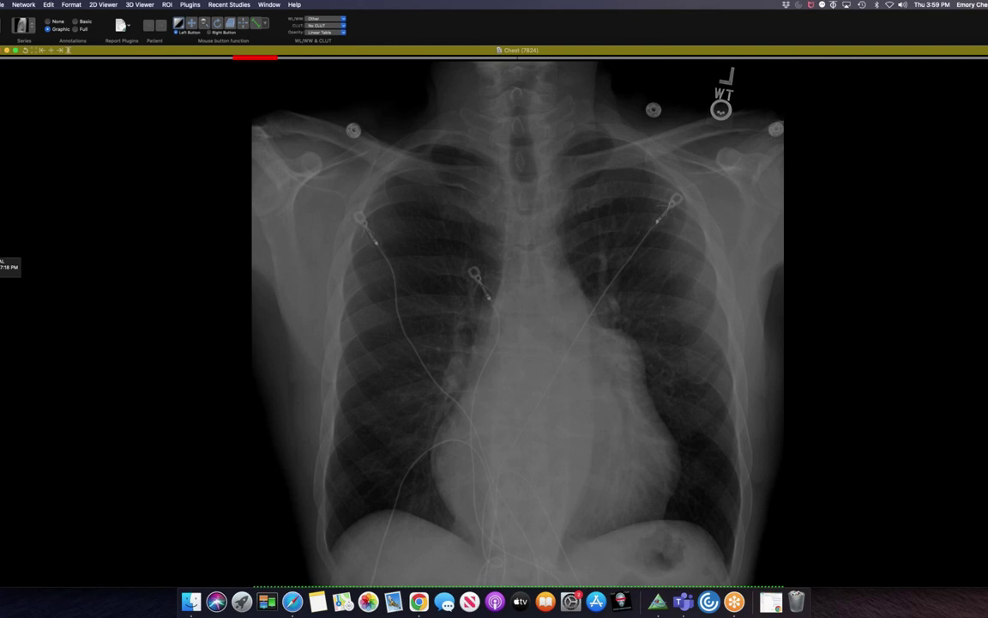
left_click_drag(7, 257, 343, 242)
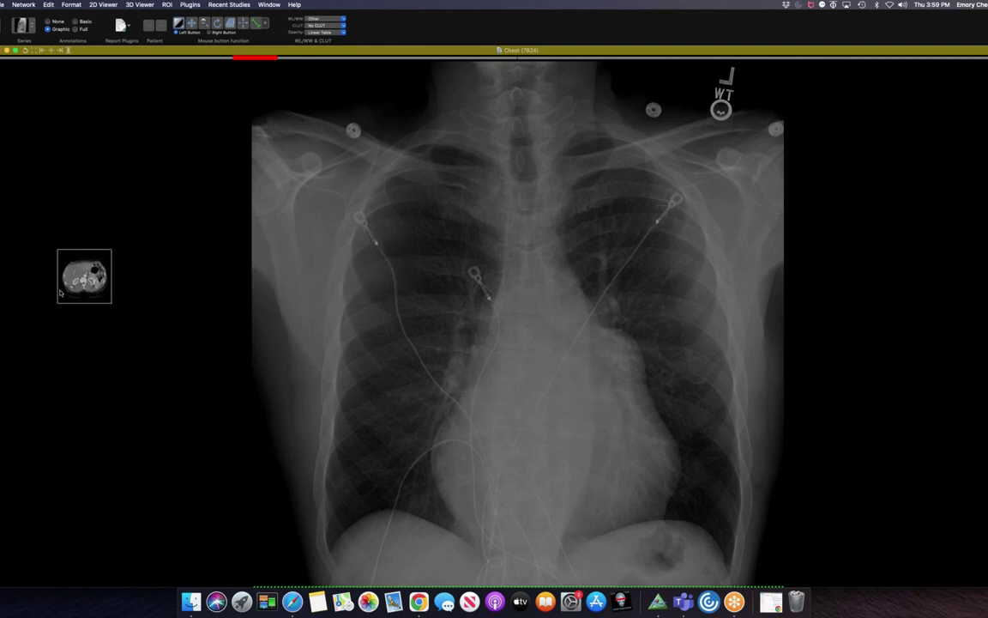
left_click_drag(409, 307, 503, 305)
Page back and forth through the axial arterial CT slices at the level of the great vessels.
scroll(505, 302, "down", 15)
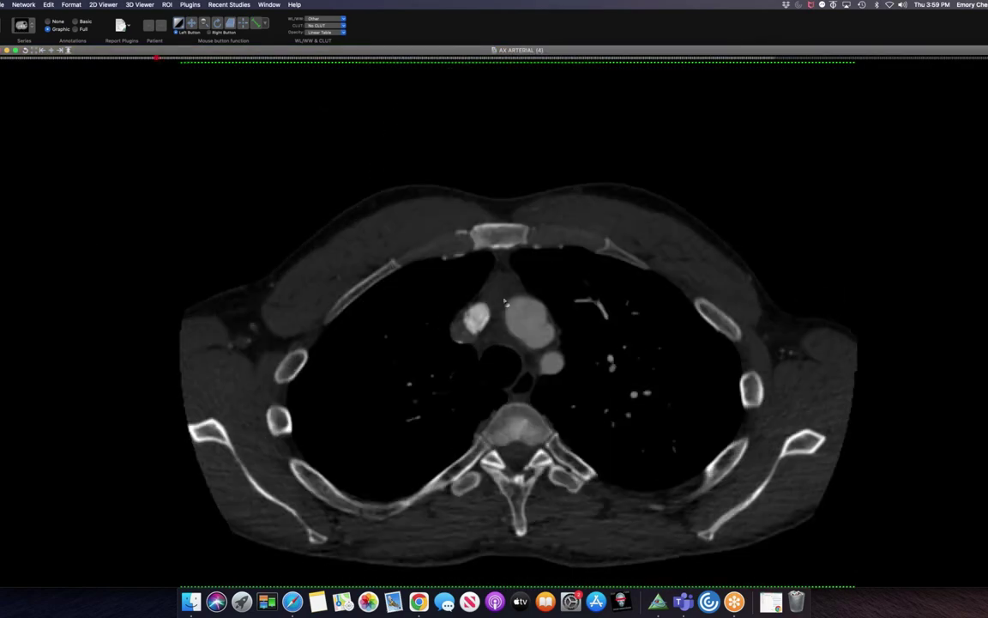
scroll(506, 302, "down", 15)
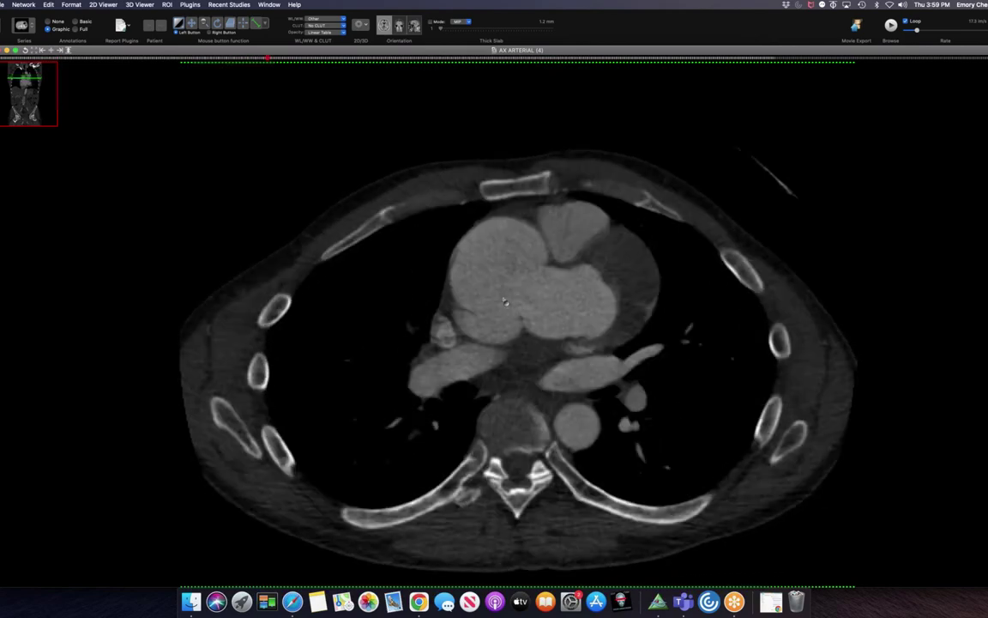
scroll(505, 302, "up", 10)
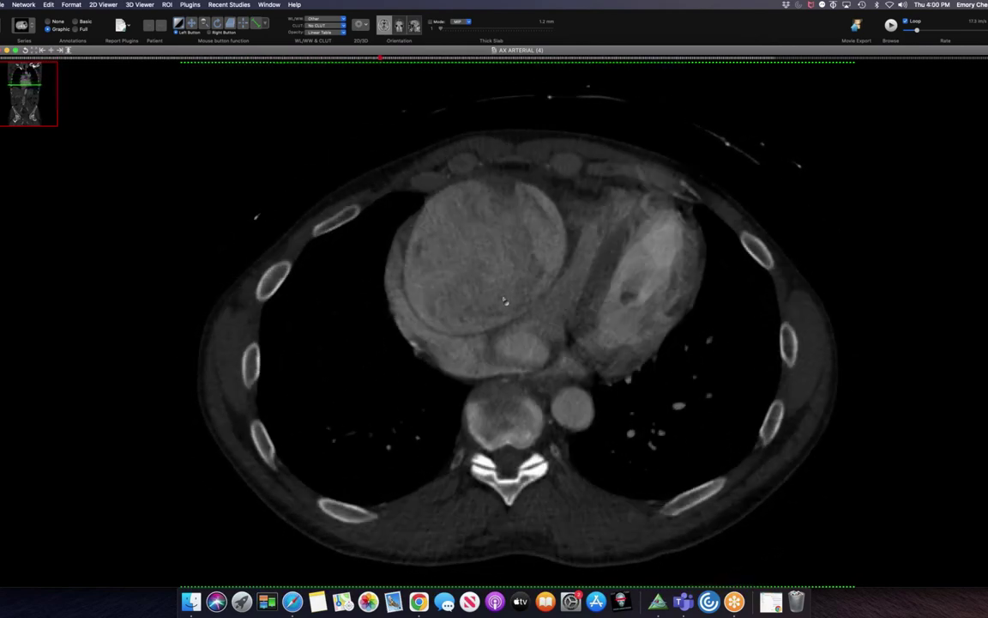
scroll(505, 302, "up", 5)
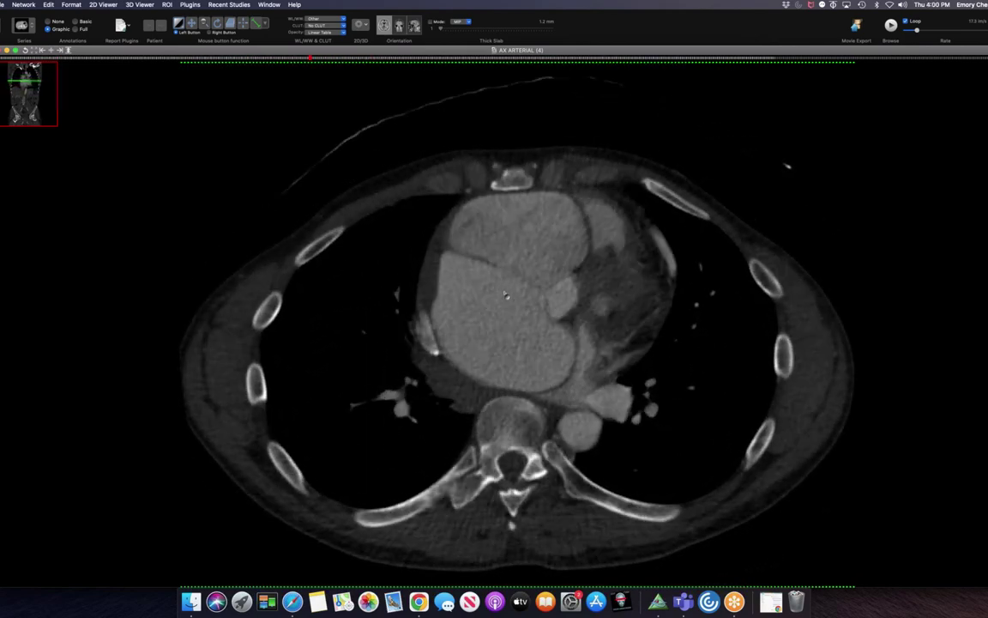
scroll(540, 302, "down", 4)
scroll(541, 302, "up", 15)
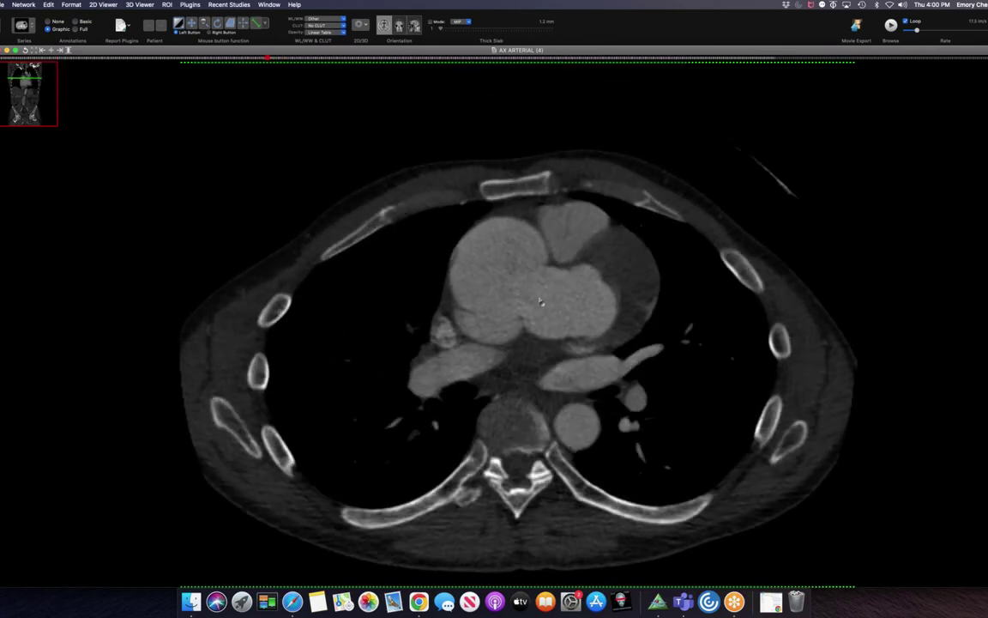
scroll(519, 286, "down", 4)
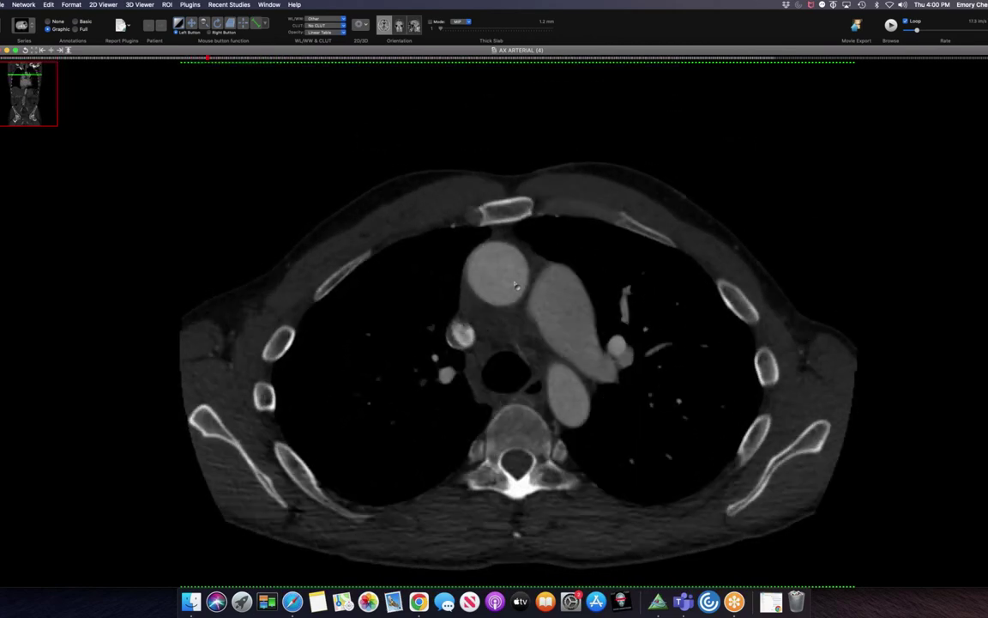
scroll(514, 284, "down", 3)
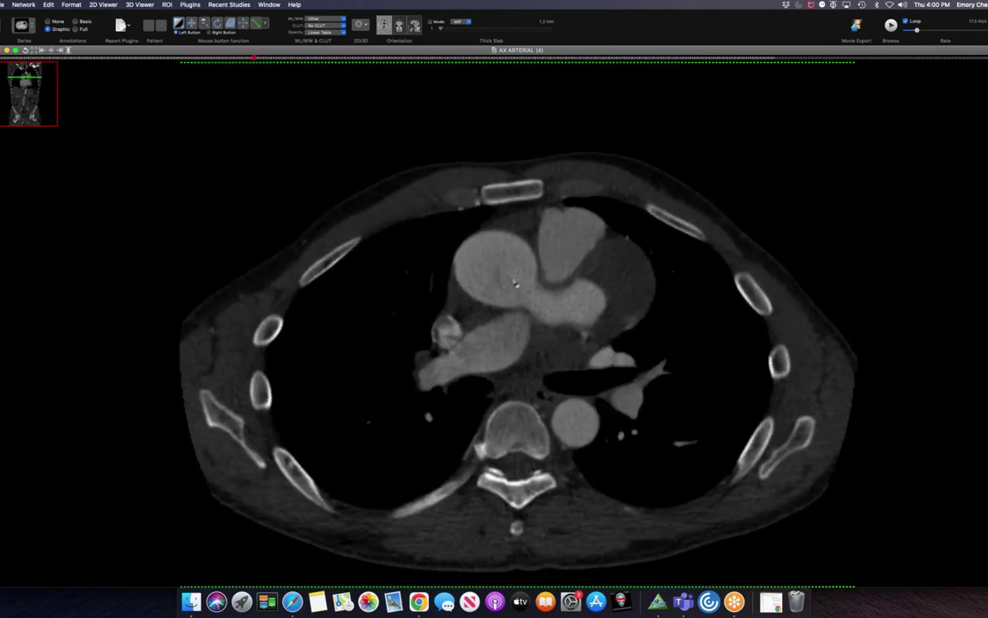
scroll(523, 285, "down", 8)
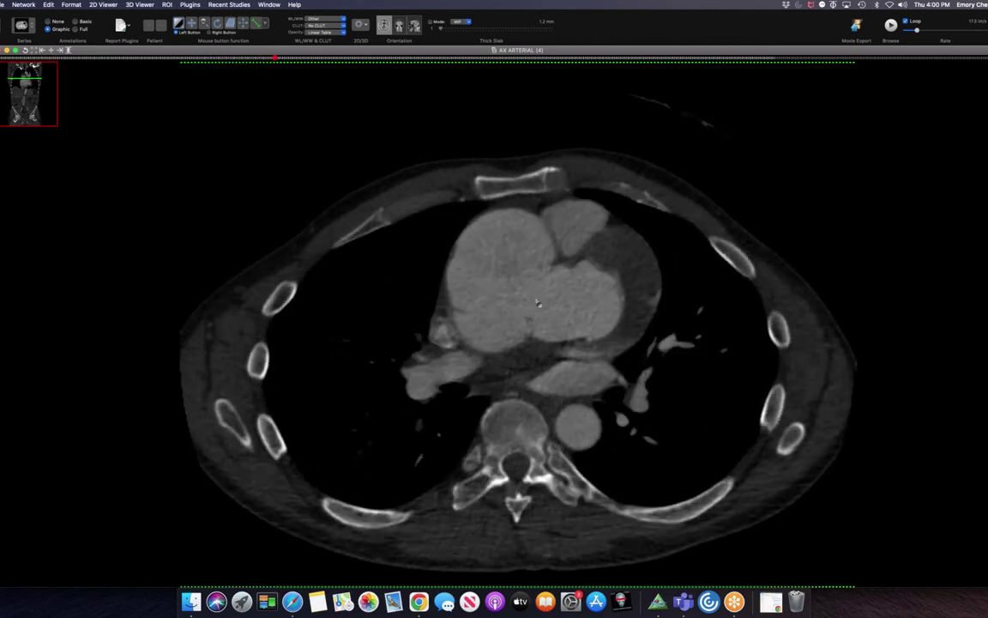
scroll(552, 288, "up", 5)
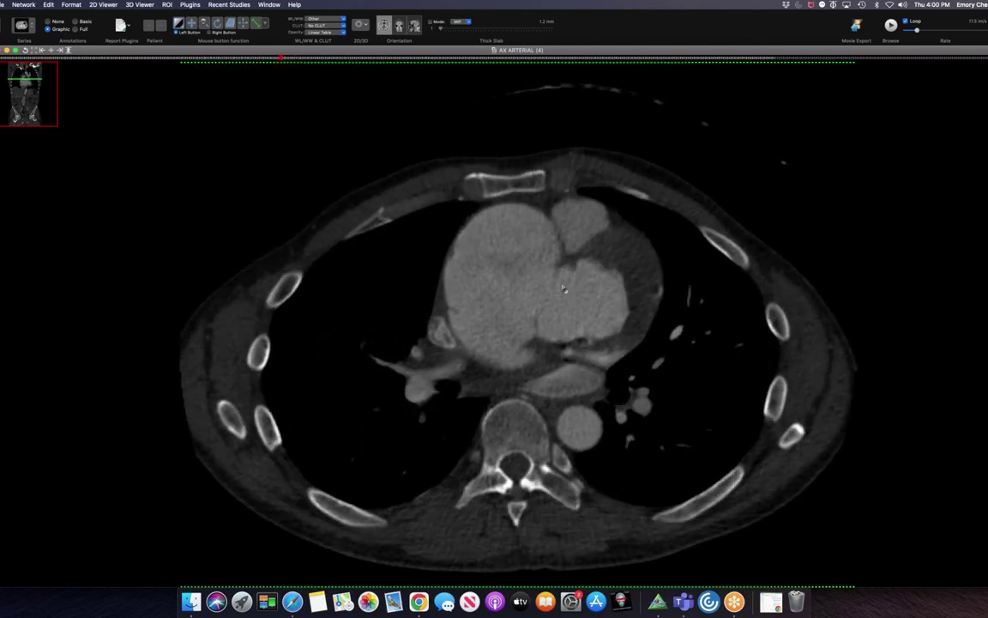
scroll(569, 280, "up", 3)
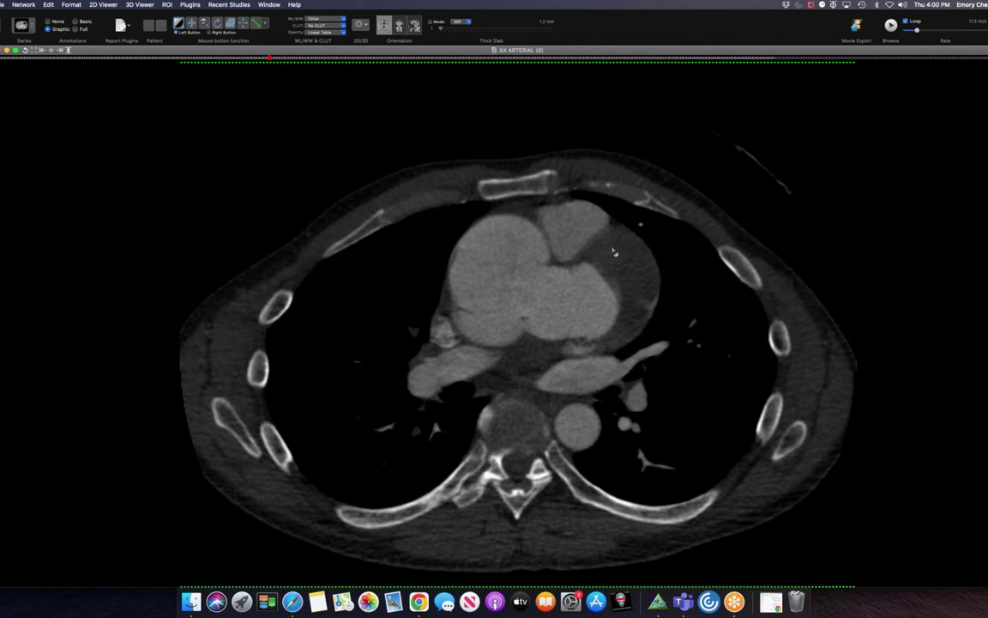
scroll(553, 285, "down", 7)
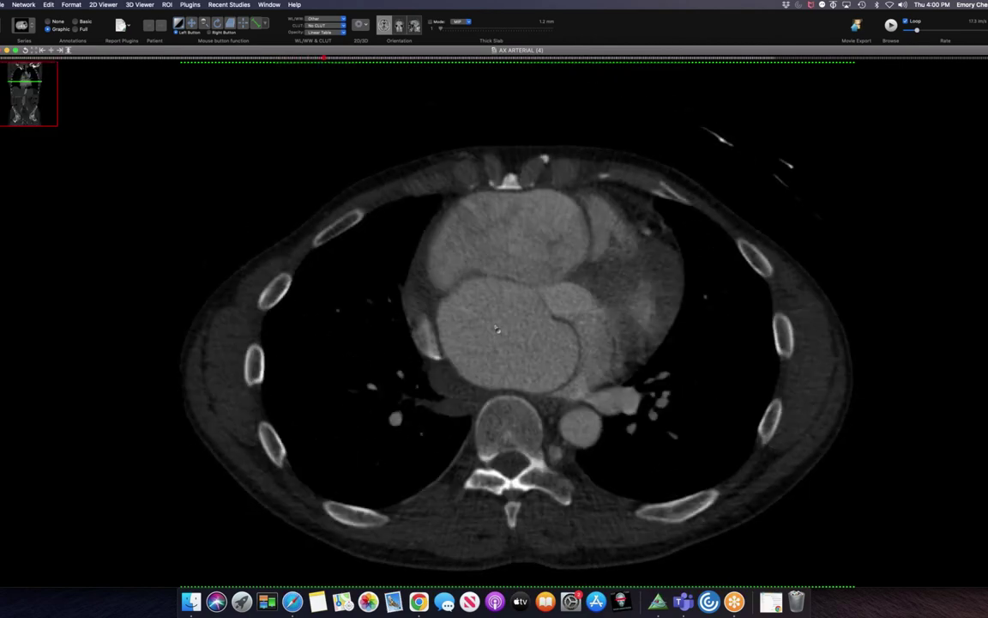
scroll(504, 309, "up", 6)
scroll(515, 275, "down", 5)
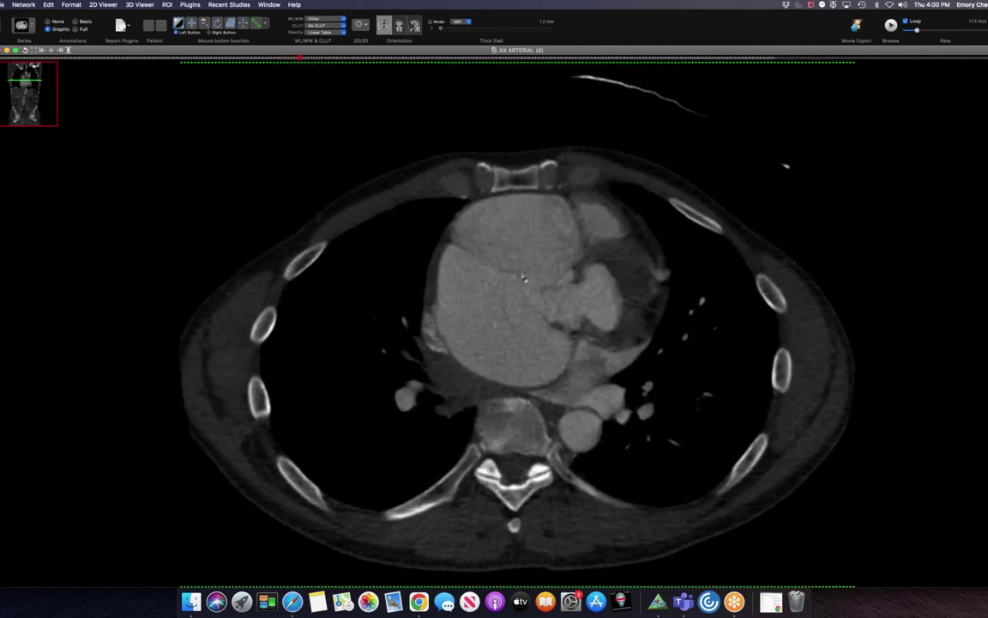
scroll(536, 265, "up", 3)
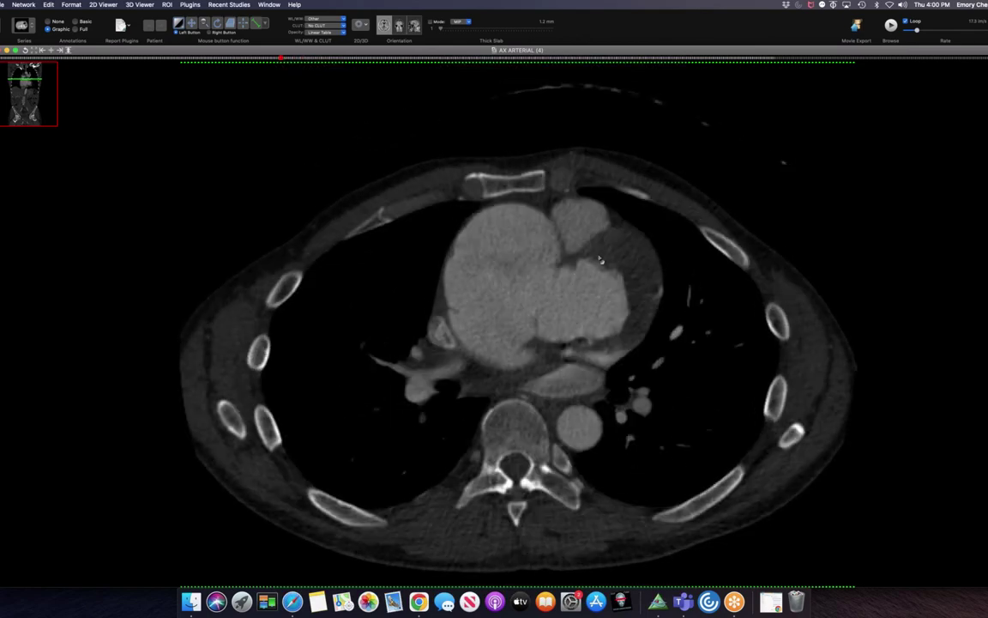
scroll(604, 259, "up", 4)
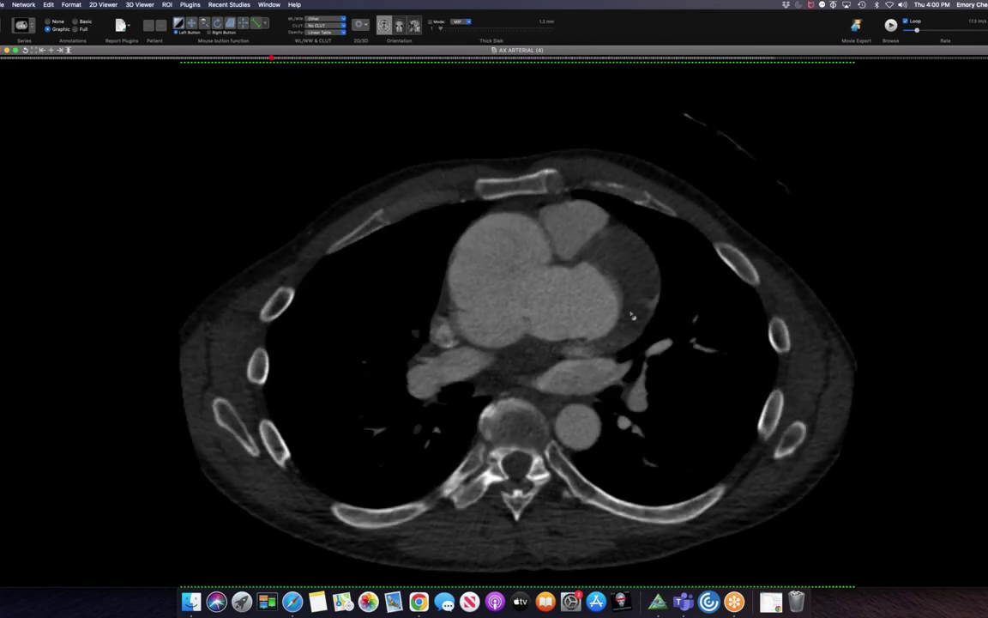
scroll(625, 281, "up", 8)
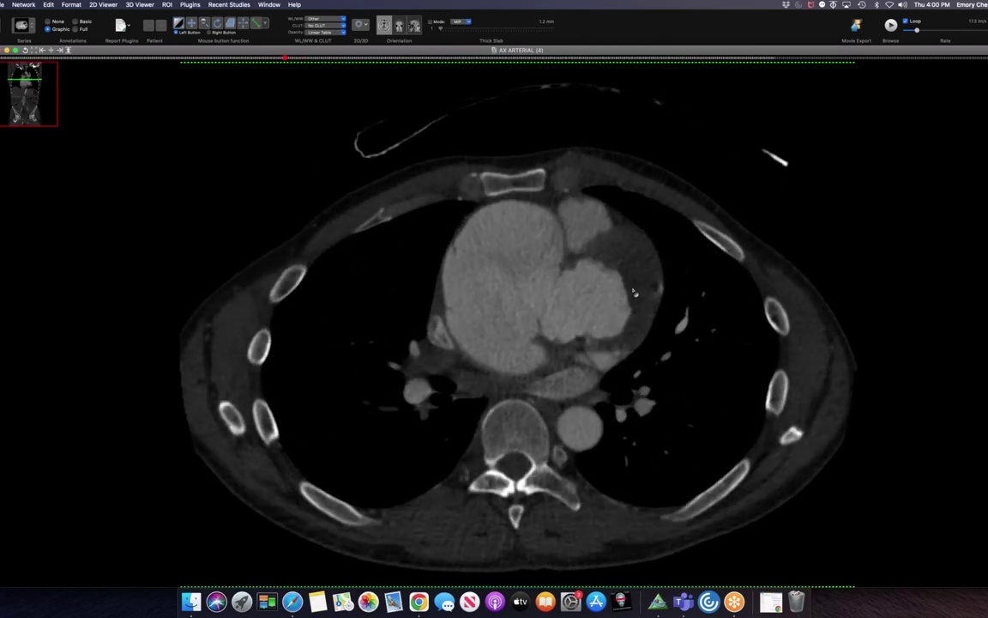
Move down through the axial slices into the heart, then switch to the COR ST 2 coronal series.
scroll(621, 300, "down", 3)
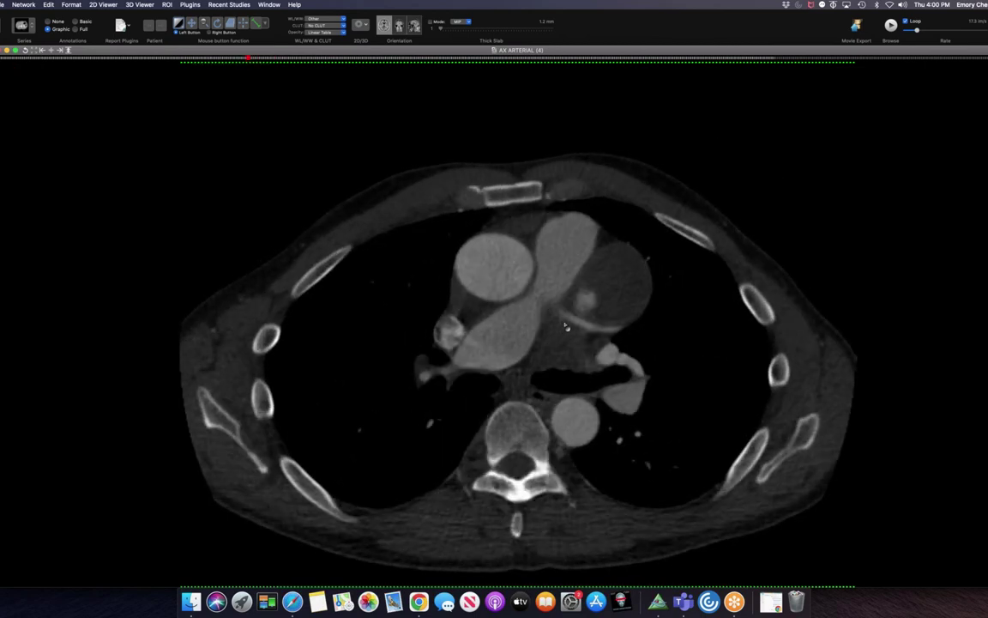
scroll(592, 328, "down", 2)
scroll(562, 333, "down", 3)
scroll(537, 336, "down", 10)
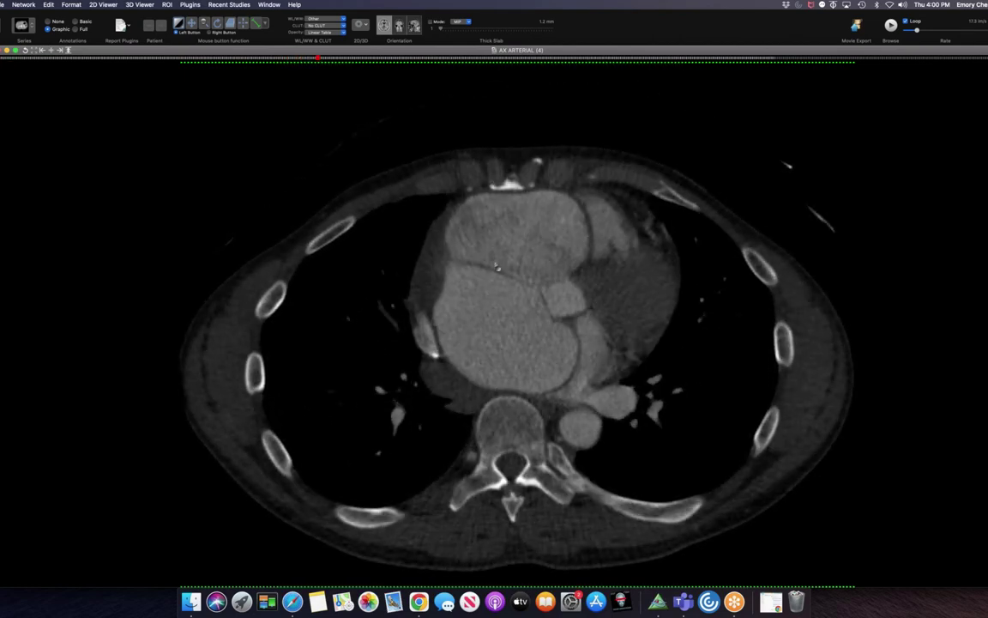
scroll(459, 248, "down", 12)
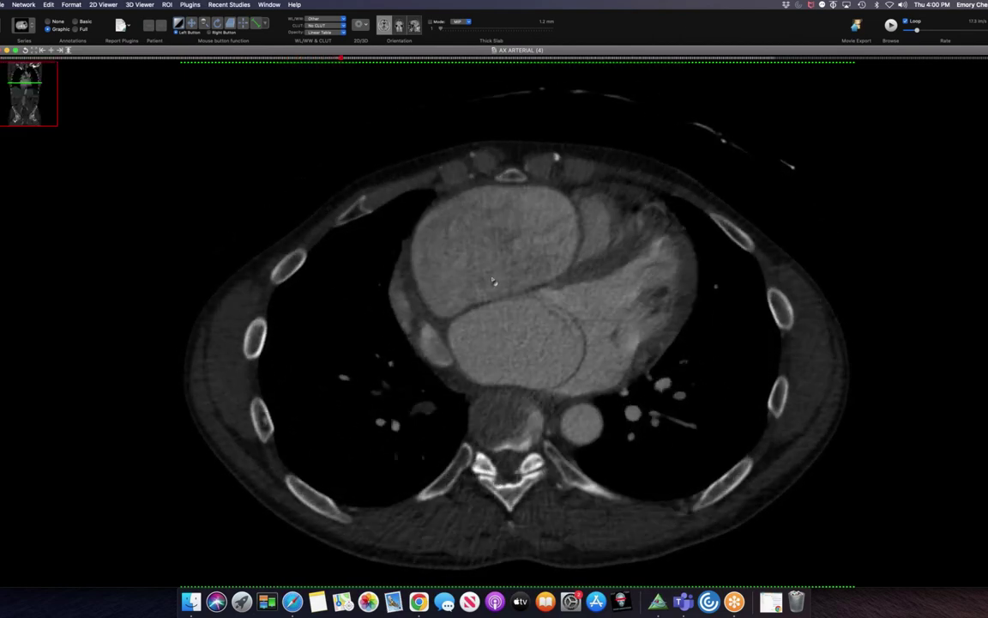
scroll(494, 280, "down", 9)
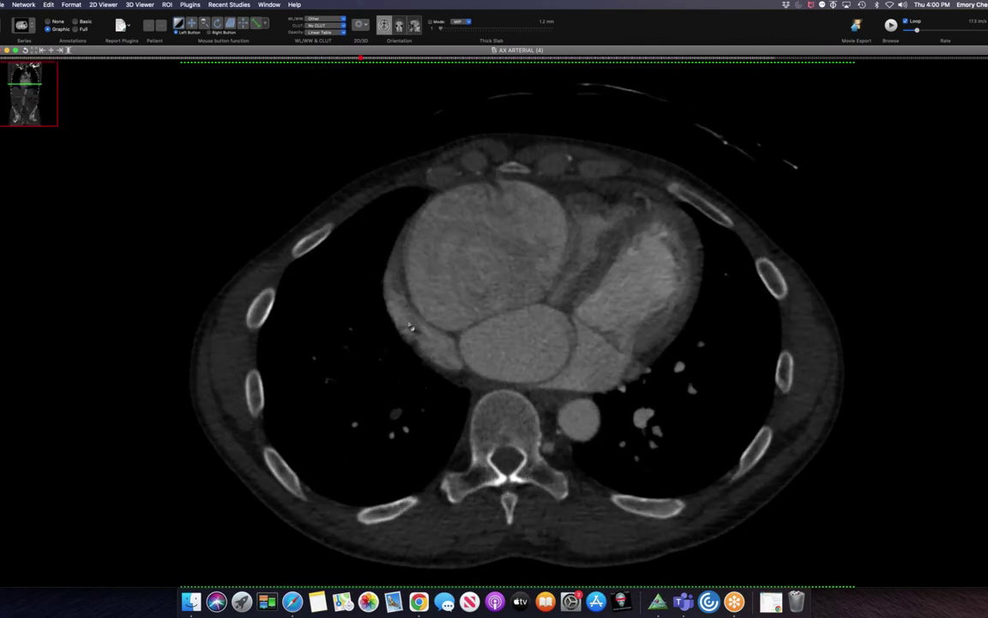
scroll(452, 331, "down", 10)
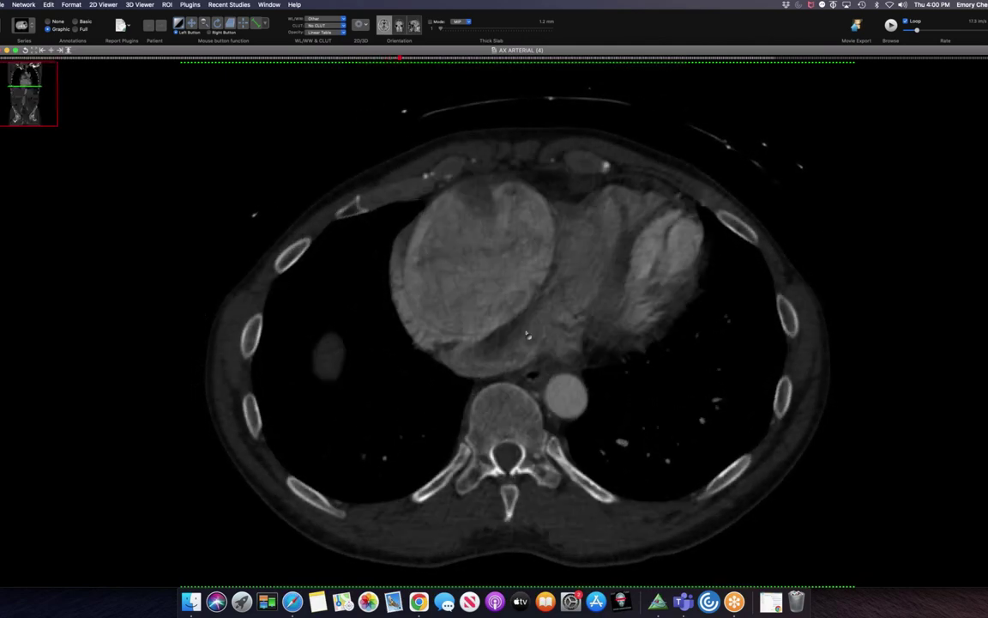
scroll(531, 336, "up", 18)
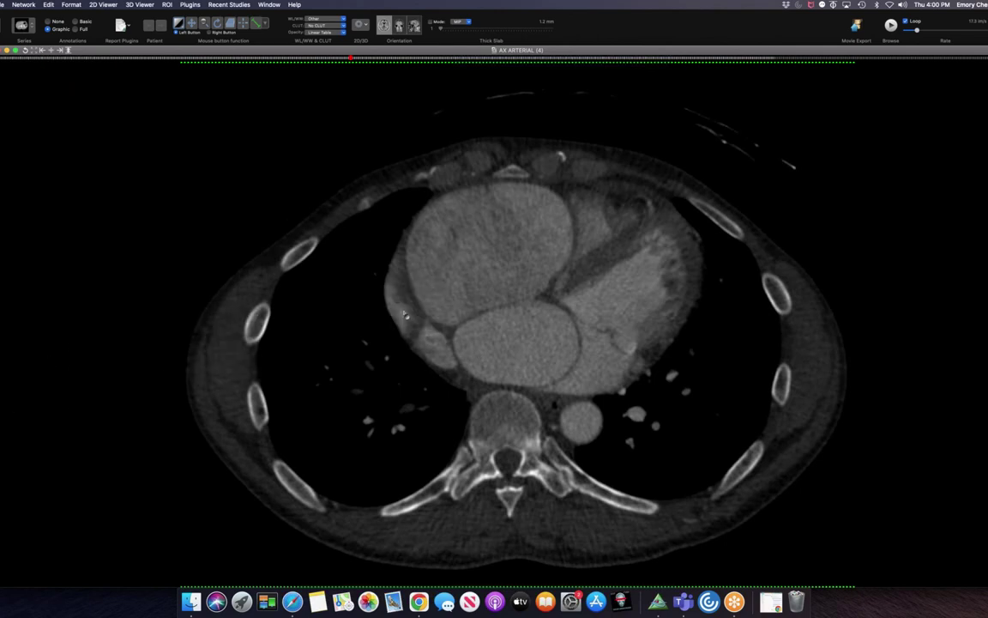
key("Down")
scroll(405, 313, "up", 10)
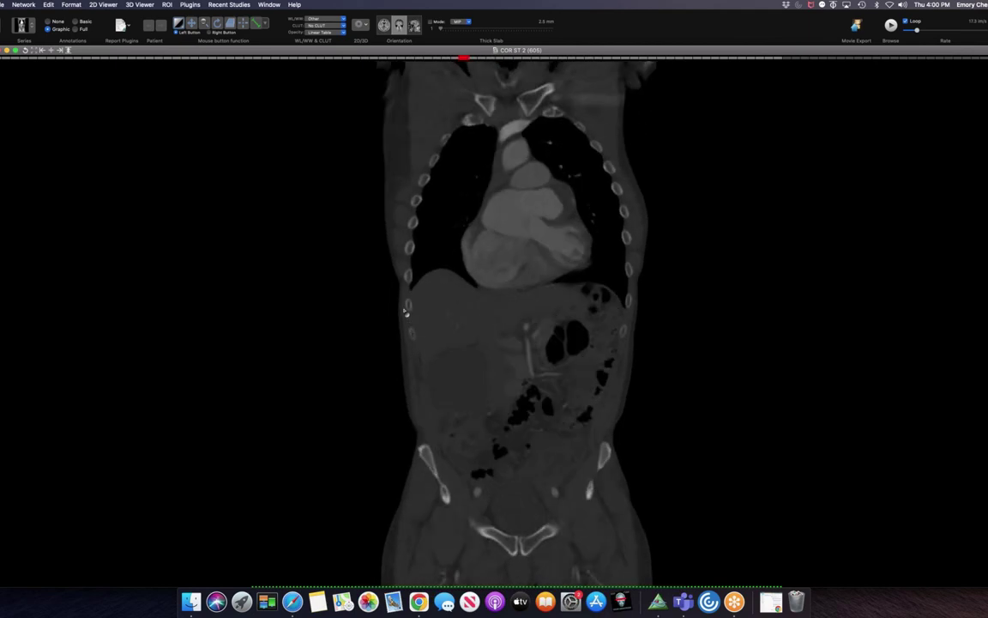
Step back and forth through the COR ST 2 coronal slices of the heart and aorta.
scroll(405, 313, "up", 10)
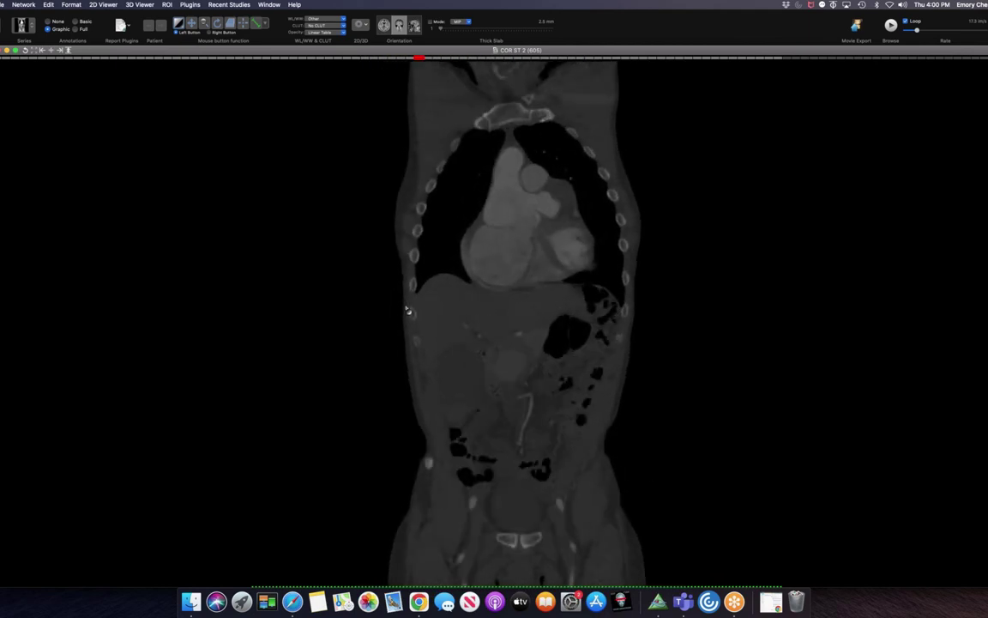
scroll(489, 294, "up", 10)
scroll(503, 289, "down", 15)
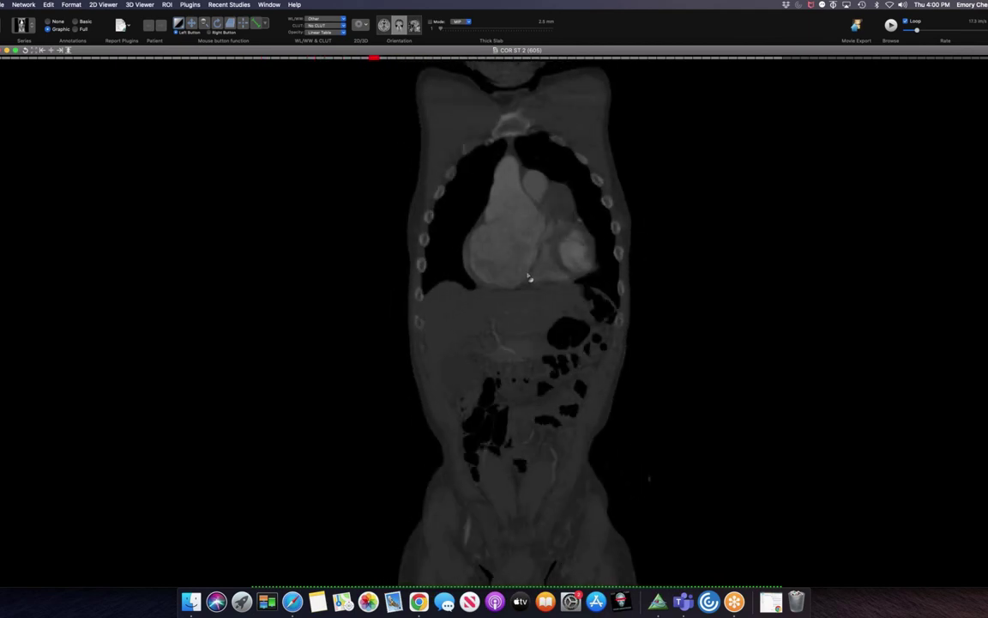
scroll(532, 268, "up", 6)
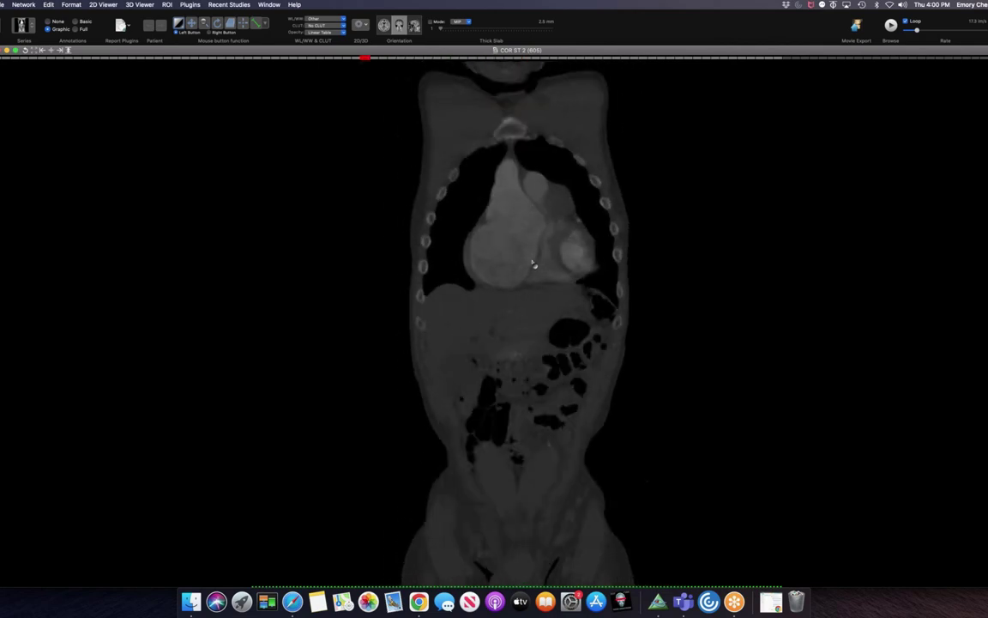
scroll(532, 264, "up", 4)
scroll(533, 232, "down", 5)
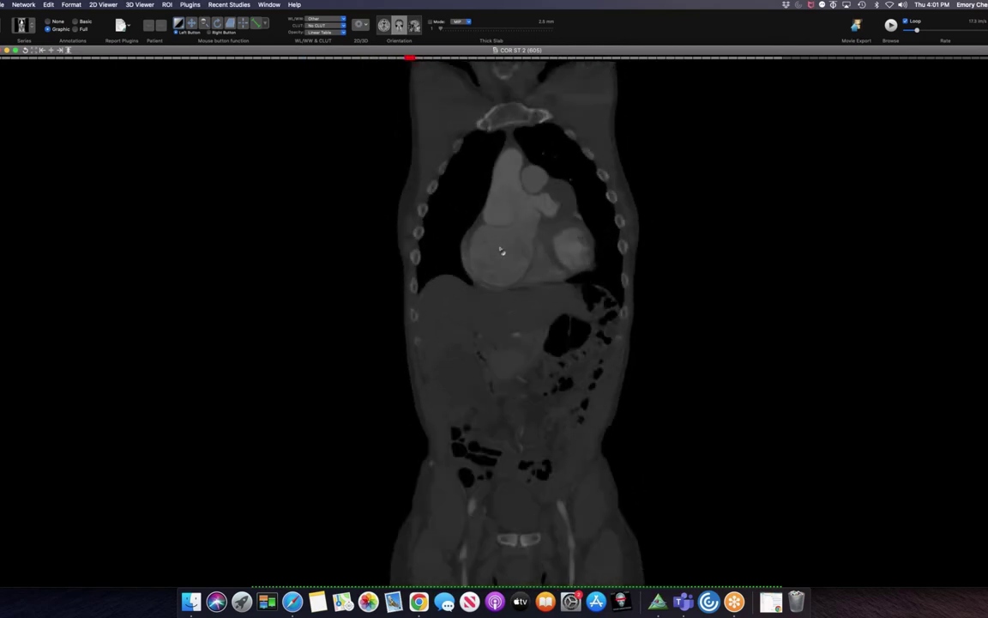
scroll(502, 251, "down", 10)
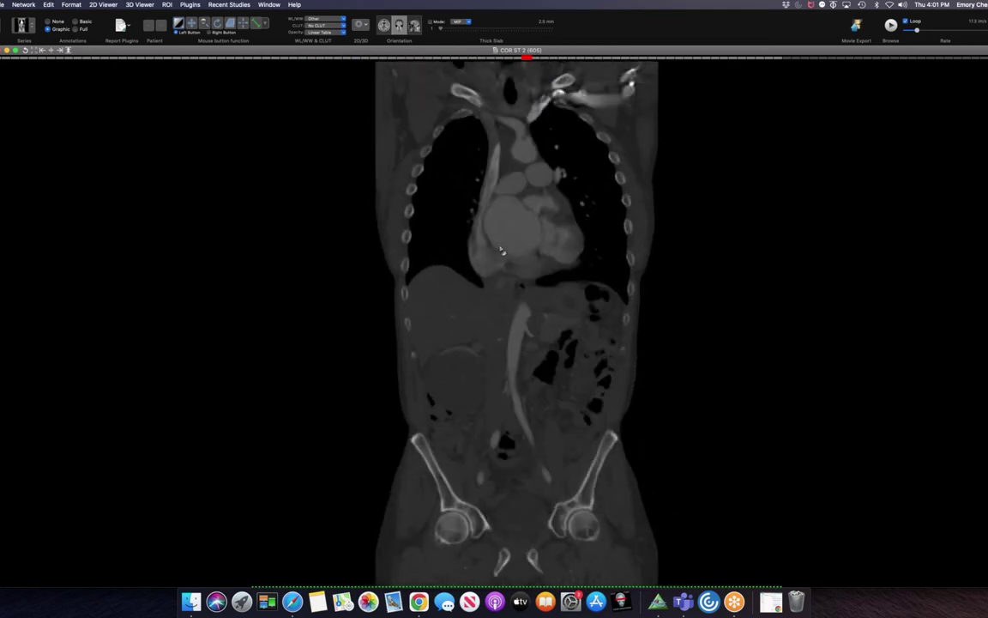
scroll(504, 251, "up", 6)
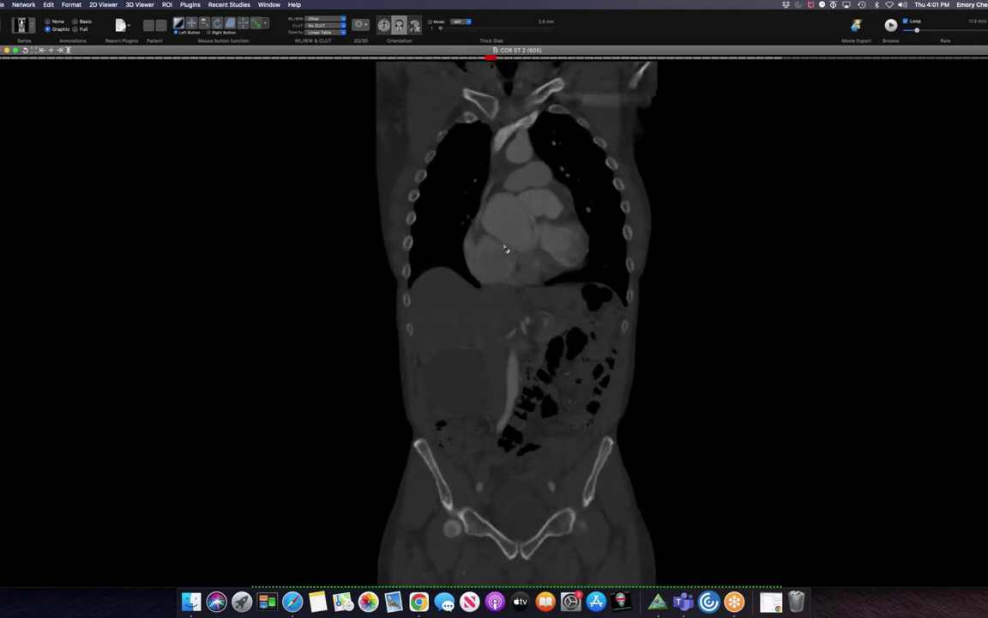
scroll(505, 247, "down", 2)
scroll(505, 247, "up", 6)
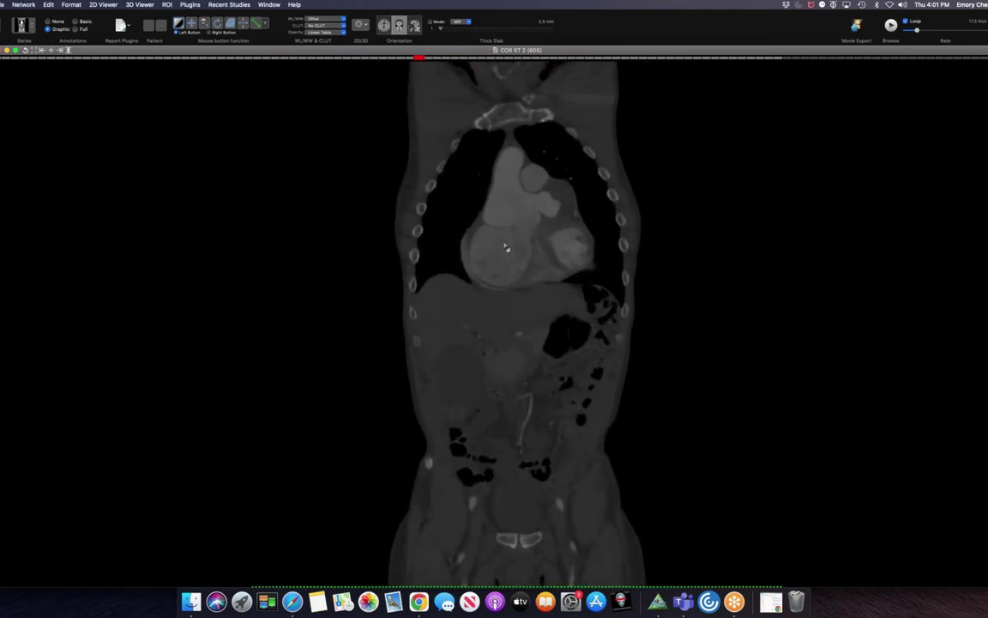
scroll(505, 247, "down", 5)
Review a few more coronal slices, then load the S1 Snapshot Vasc 3-D render.
scroll(506, 247, "down", 8)
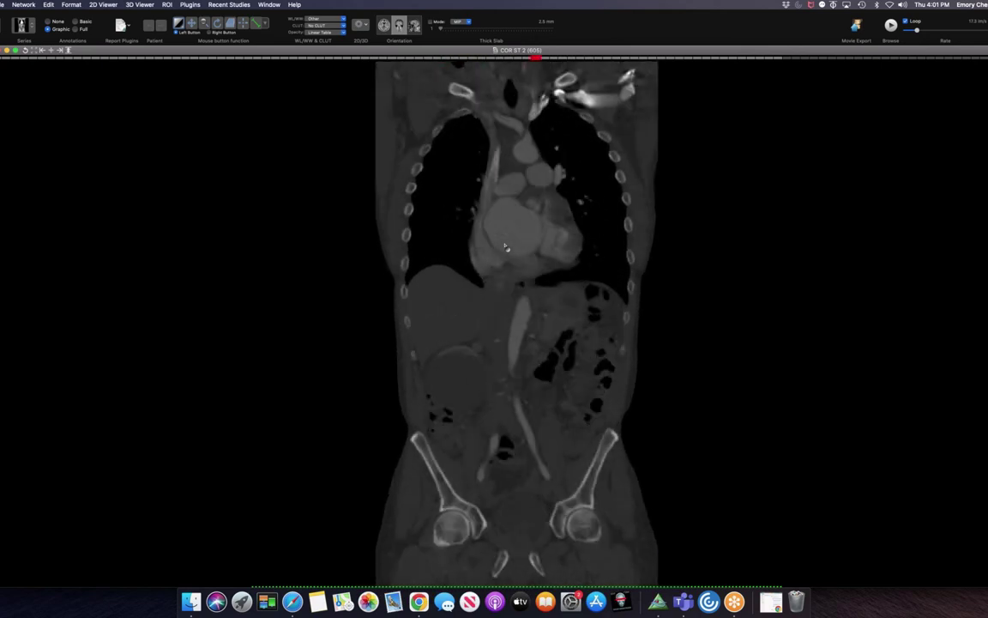
scroll(505, 247, "up", 8)
scroll(506, 247, "up", 4)
scroll(506, 247, "down", 5)
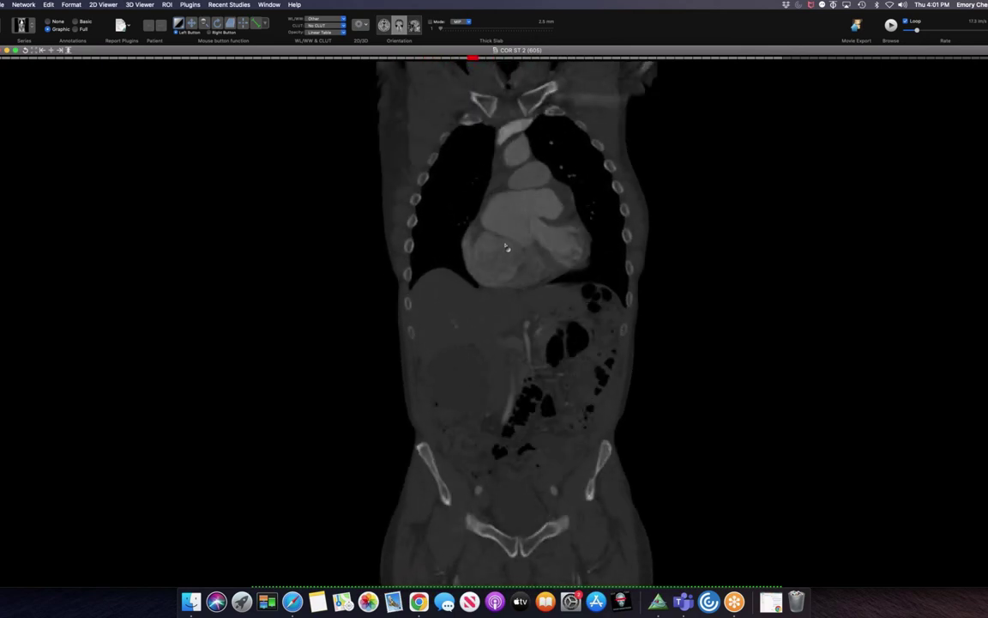
scroll(507, 246, "up", 13)
scroll(480, 256, "down", 8)
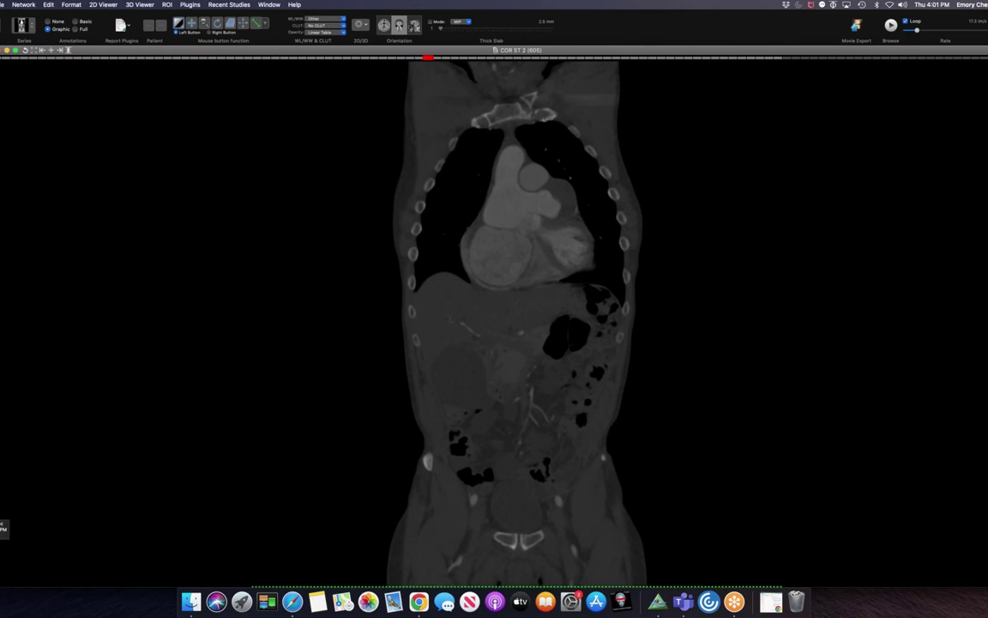
left_click_drag(5, 471, 461, 334)
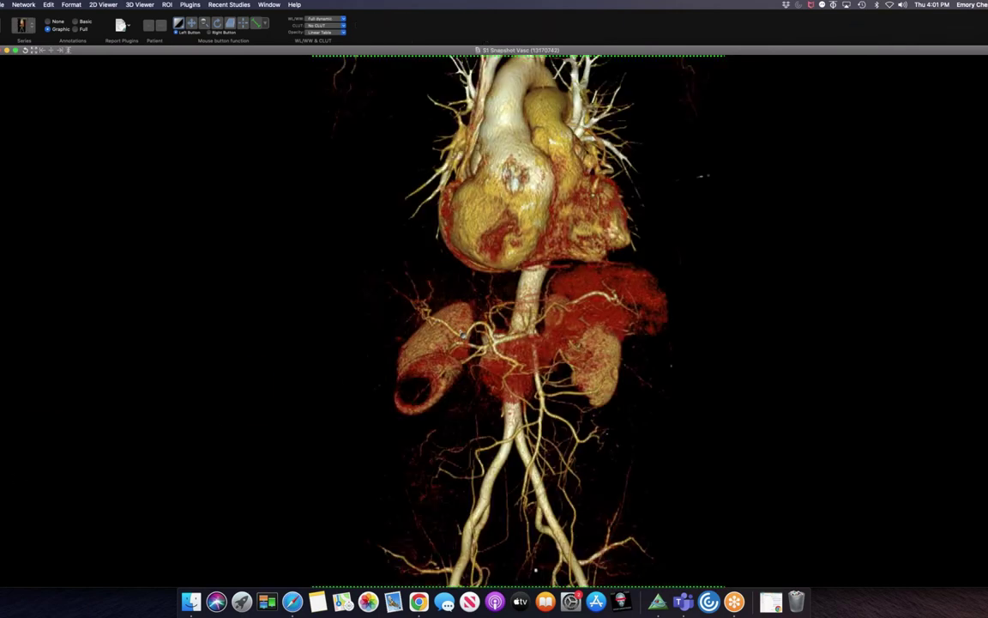
Show the S2 Snapshot Vasc render, then load the MPR 1mm Range series.
left_click_drag(15, 482, 474, 333)
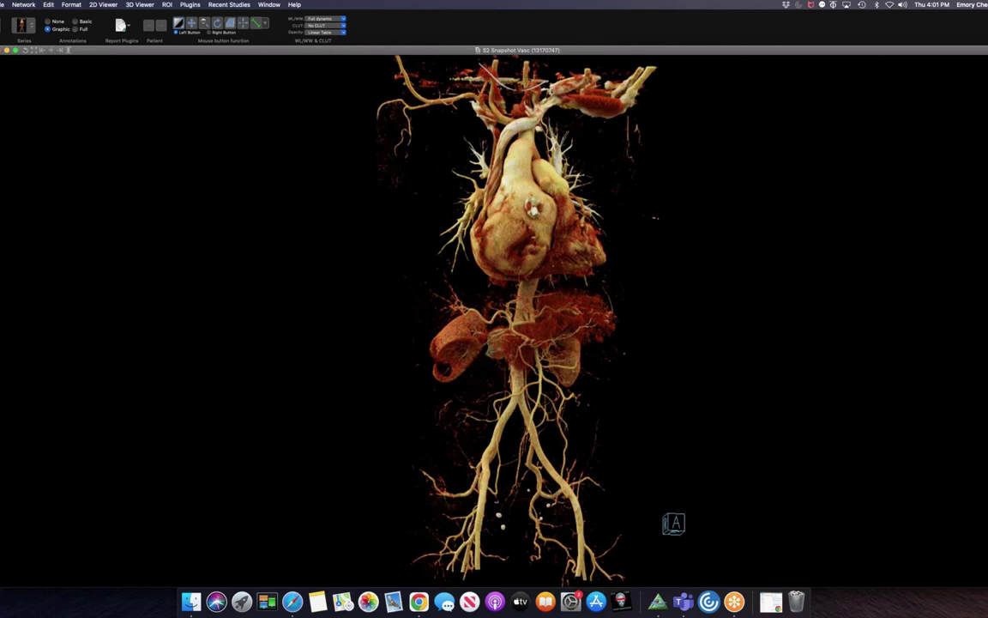
left_click_drag(9, 516, 448, 364)
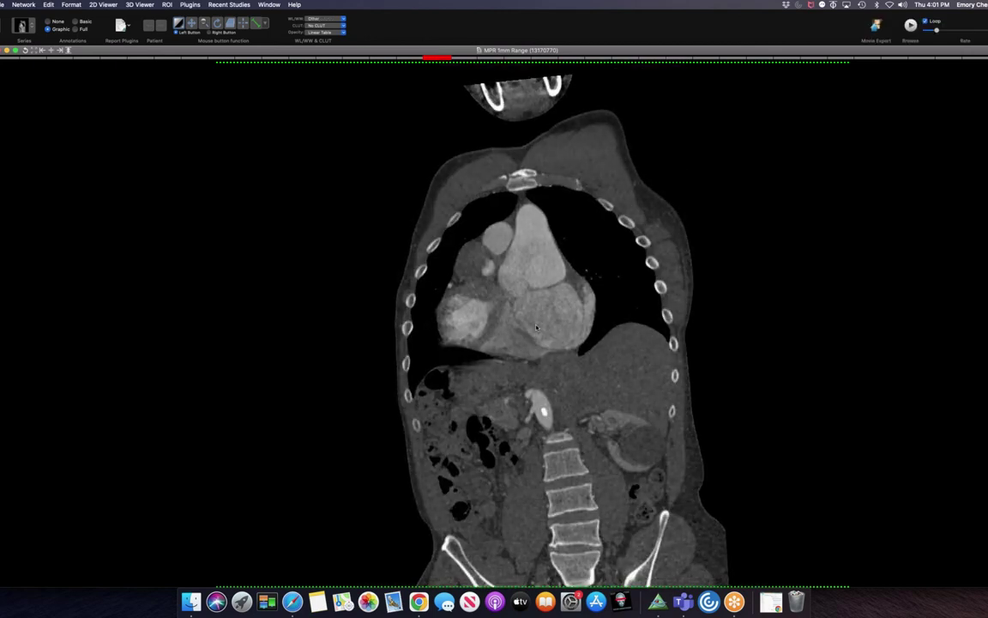
Page back and forth through the oblique MPR 1mm Range slices of the heart, aorta and spine.
scroll(529, 331, "up", 10)
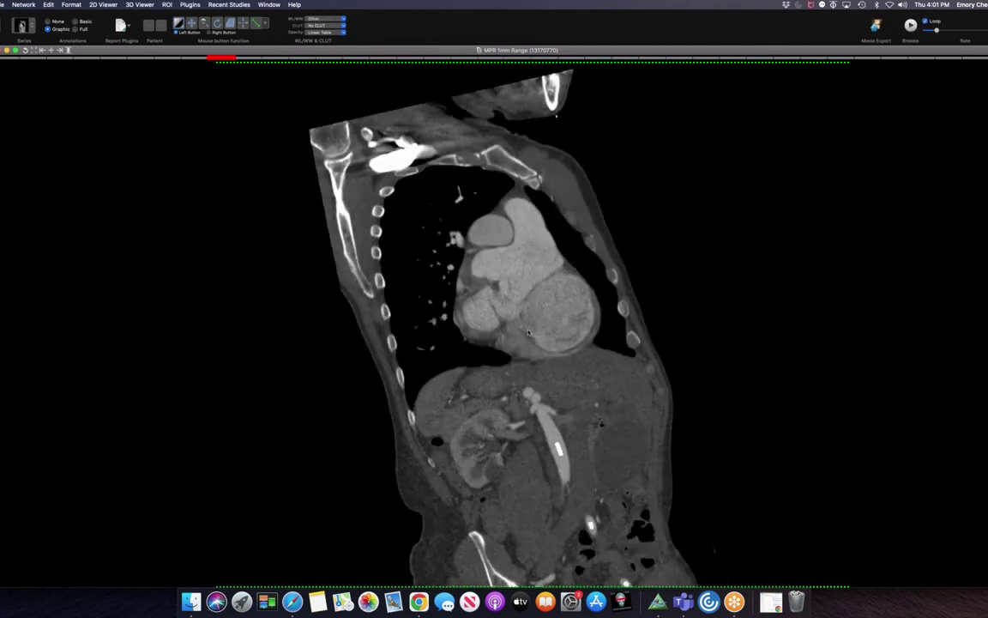
scroll(529, 331, "down", 8)
scroll(528, 331, "up", 8)
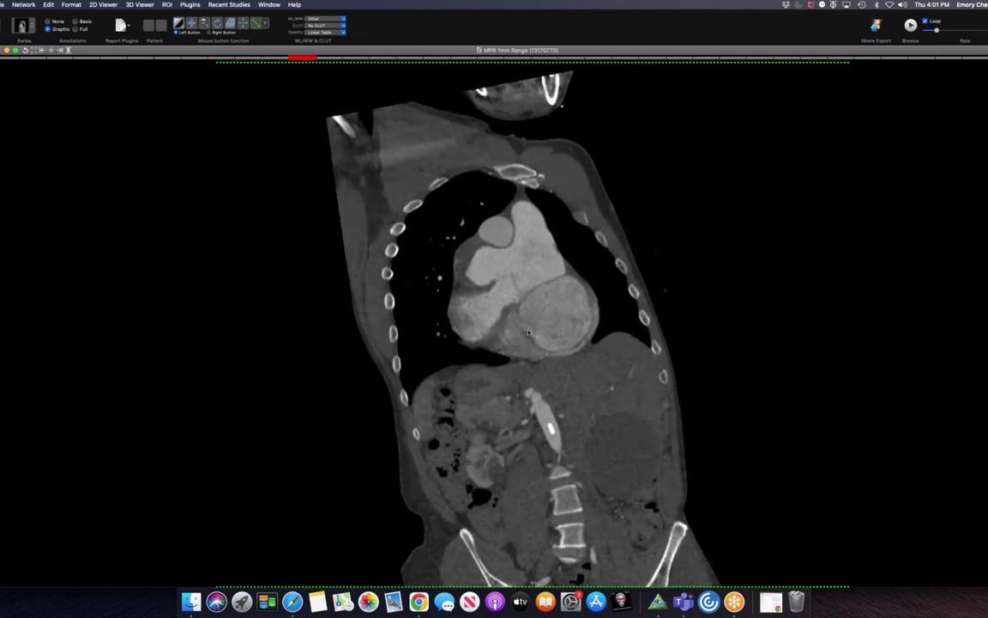
scroll(529, 331, "down", 2)
scroll(528, 331, "up", 6)
scroll(529, 333, "up", 2)
scroll(528, 333, "down", 6)
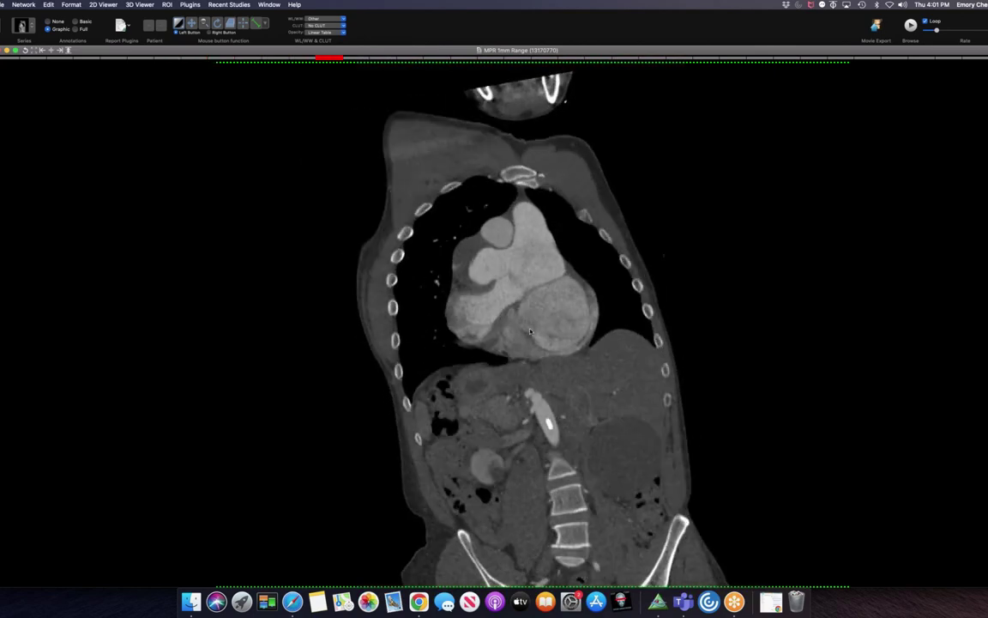
scroll(530, 332, "up", 4)
scroll(529, 331, "down", 2)
scroll(529, 331, "up", 5)
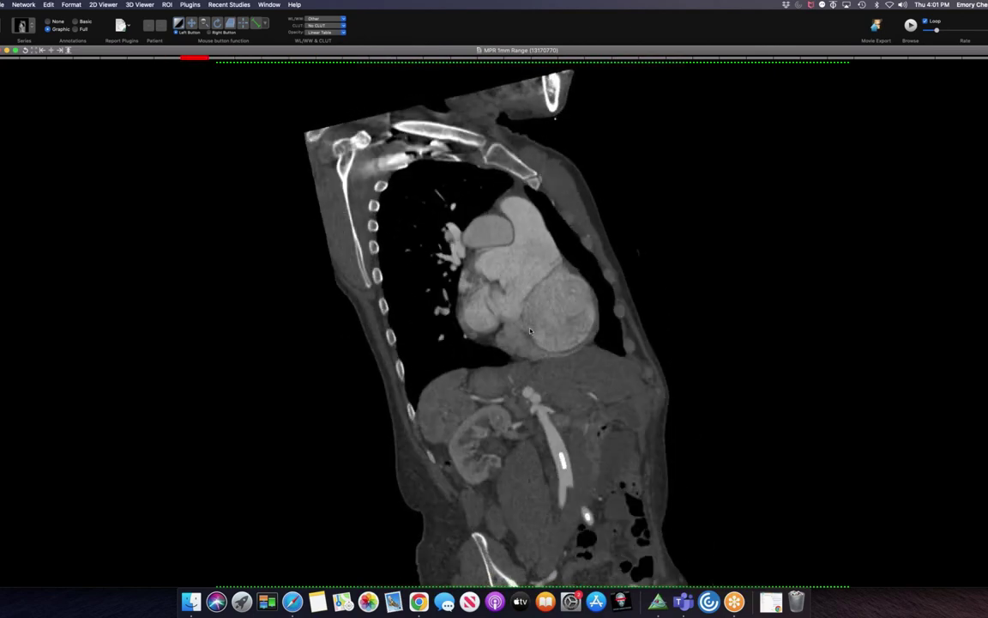
scroll(528, 331, "down", 10)
scroll(528, 330, "up", 8)
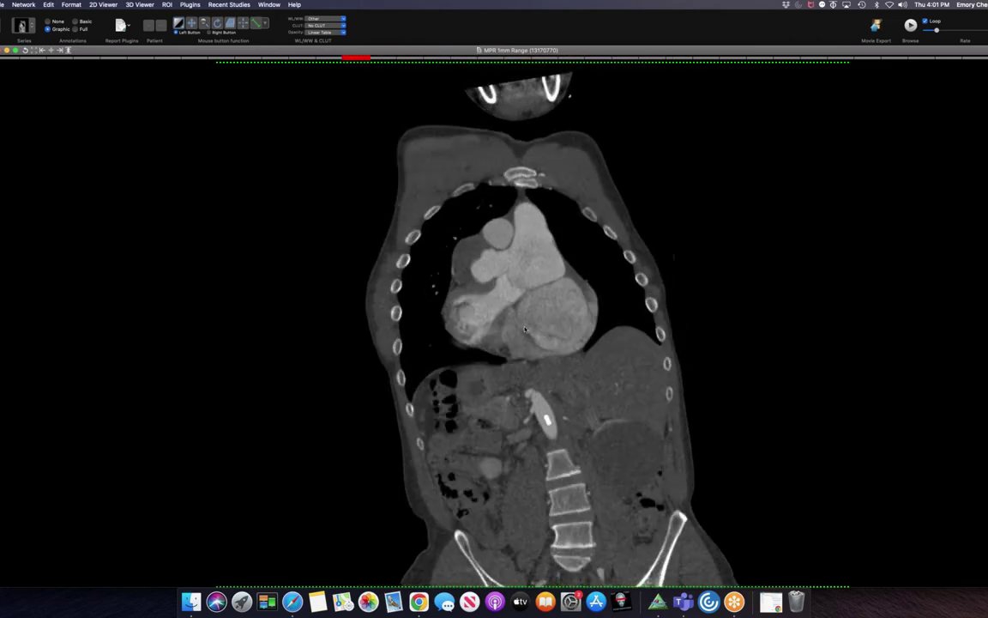
scroll(524, 329, "down", 3)
scroll(524, 328, "up", 4)
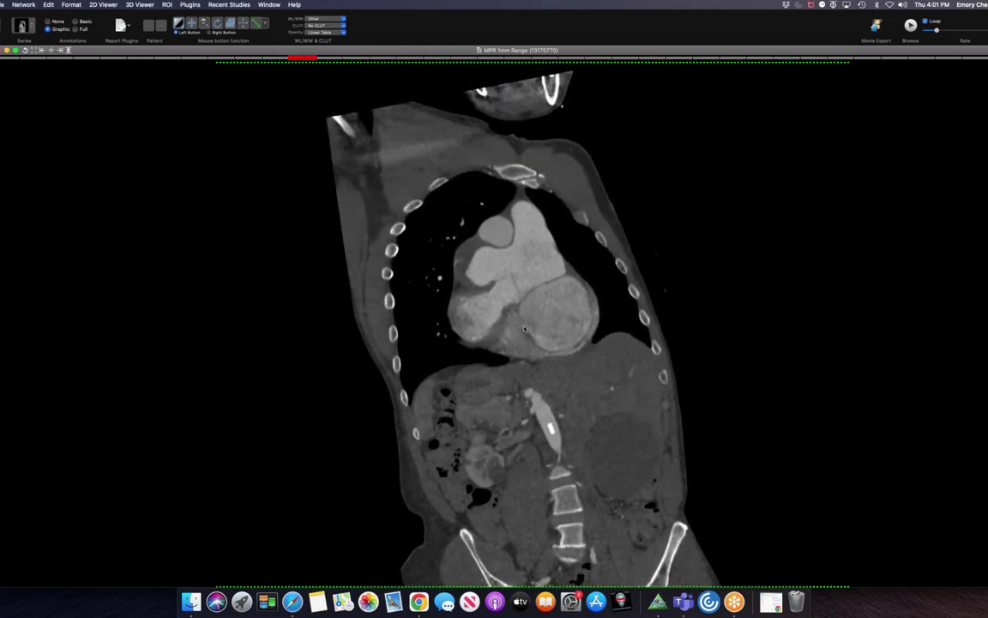
scroll(524, 328, "down", 4)
scroll(524, 328, "up", 6)
scroll(480, 325, "down", 4)
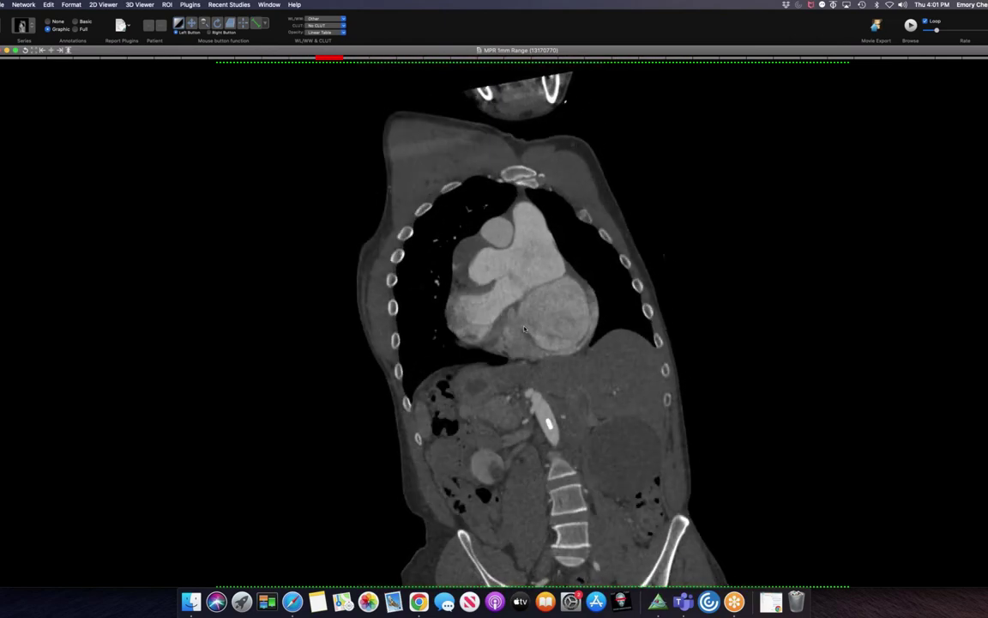
scroll(480, 325, "up", 12)
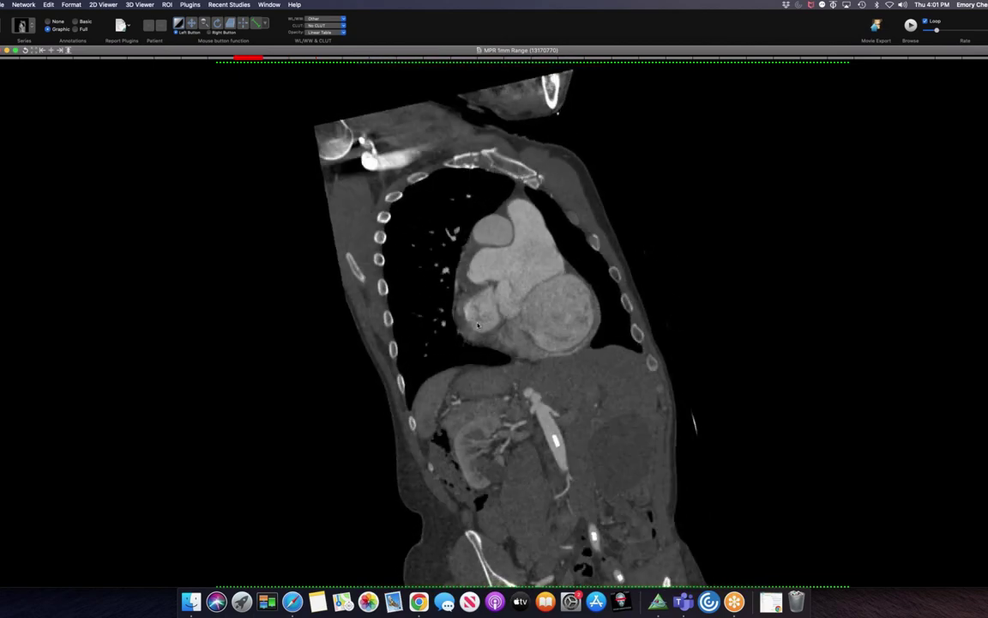
Page further through the MPR slices, then close the viewer to return to the study list.
scroll(479, 325, "down", 12)
scroll(479, 324, "up", 16)
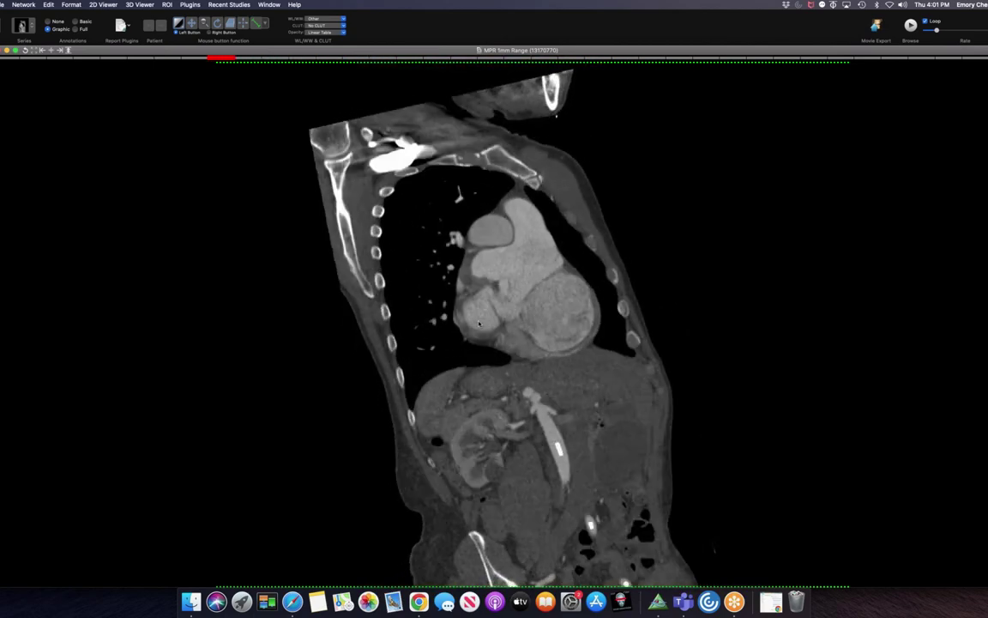
scroll(479, 323, "down", 8)
scroll(480, 321, "down", 8)
scroll(479, 321, "up", 4)
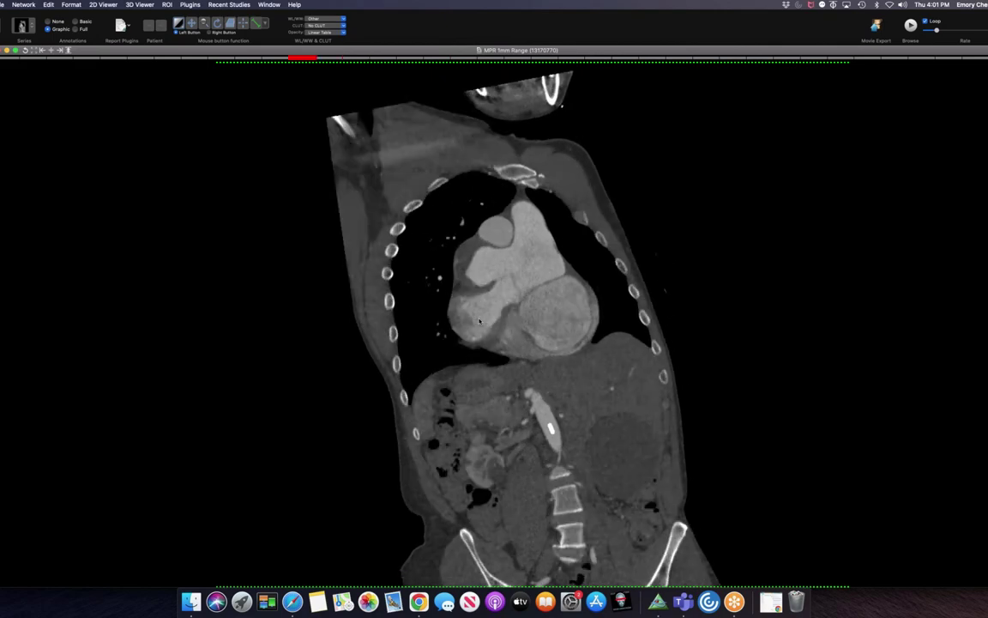
scroll(479, 321, "down", 20)
scroll(479, 320, "up", 20)
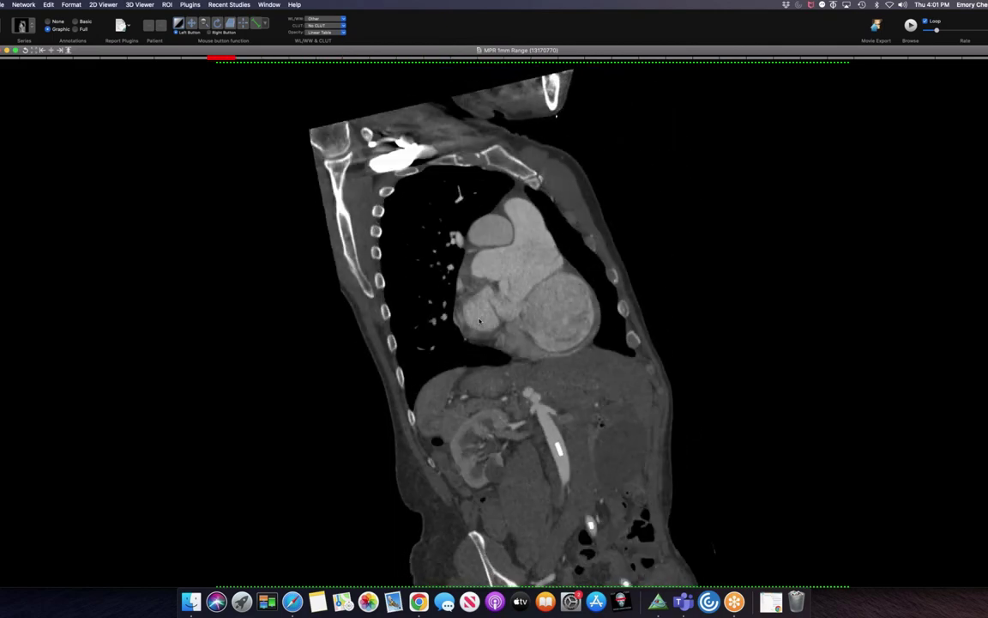
scroll(480, 321, "down", 5)
scroll(481, 319, "up", 20)
scroll(481, 319, "up", 5)
scroll(481, 319, "down", 20)
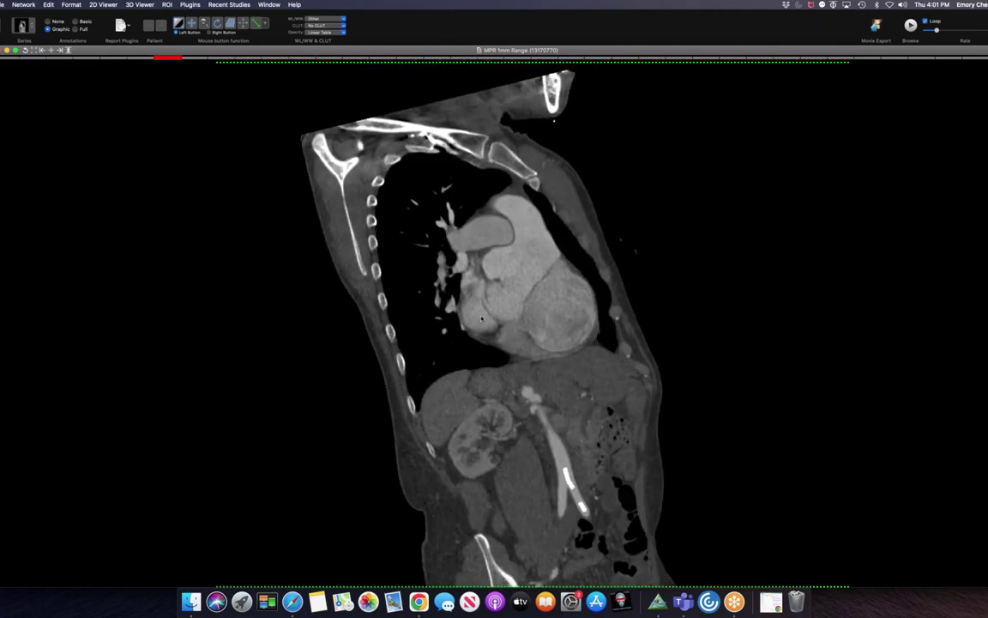
scroll(482, 318, "down", 15)
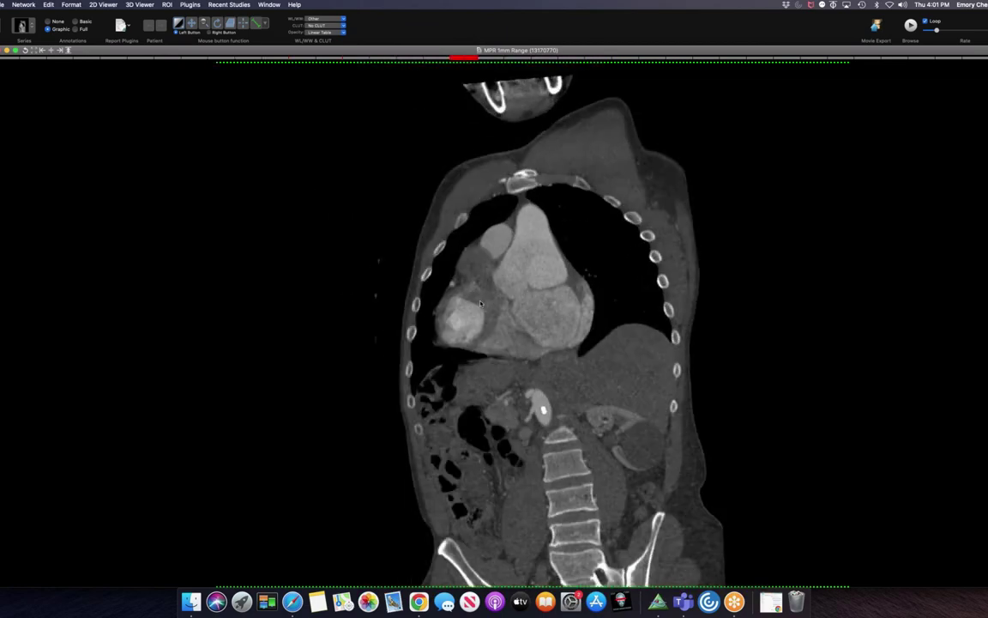
scroll(482, 309, "up", 10)
scroll(482, 301, "down", 20)
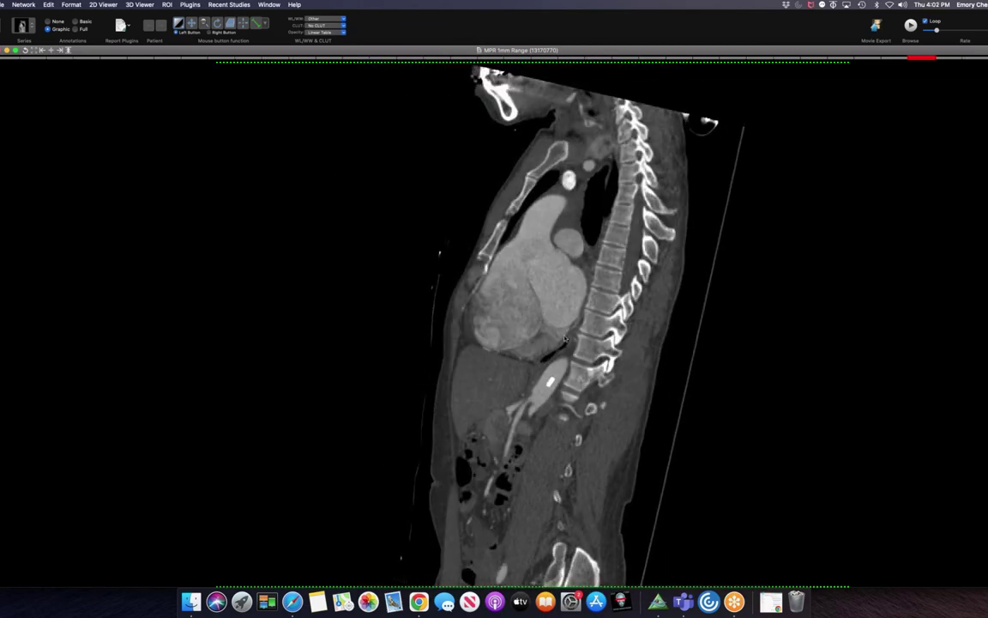
scroll(510, 300, "down", 10)
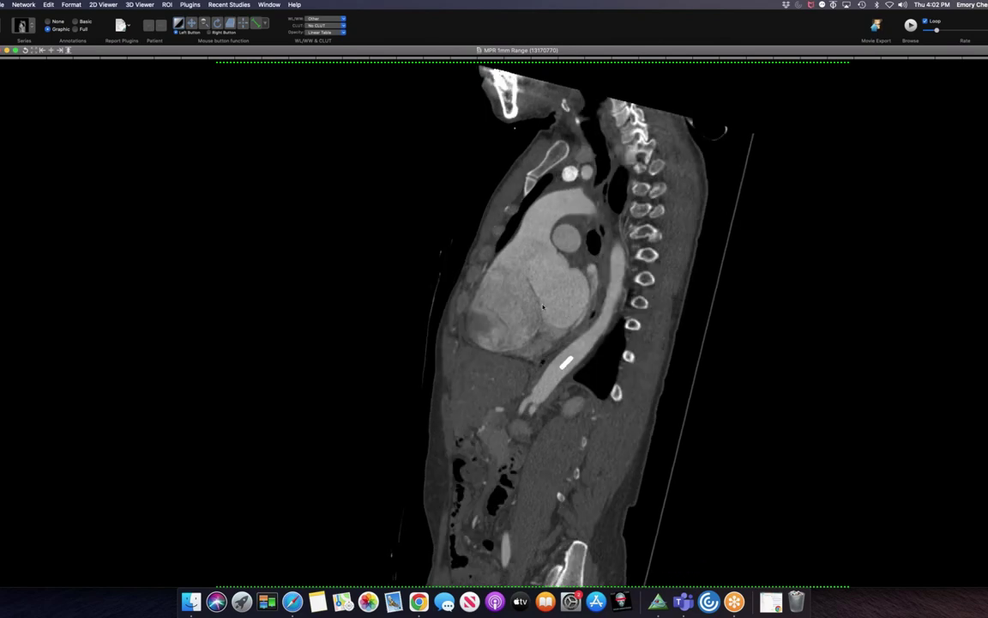
scroll(543, 306, "down", 20)
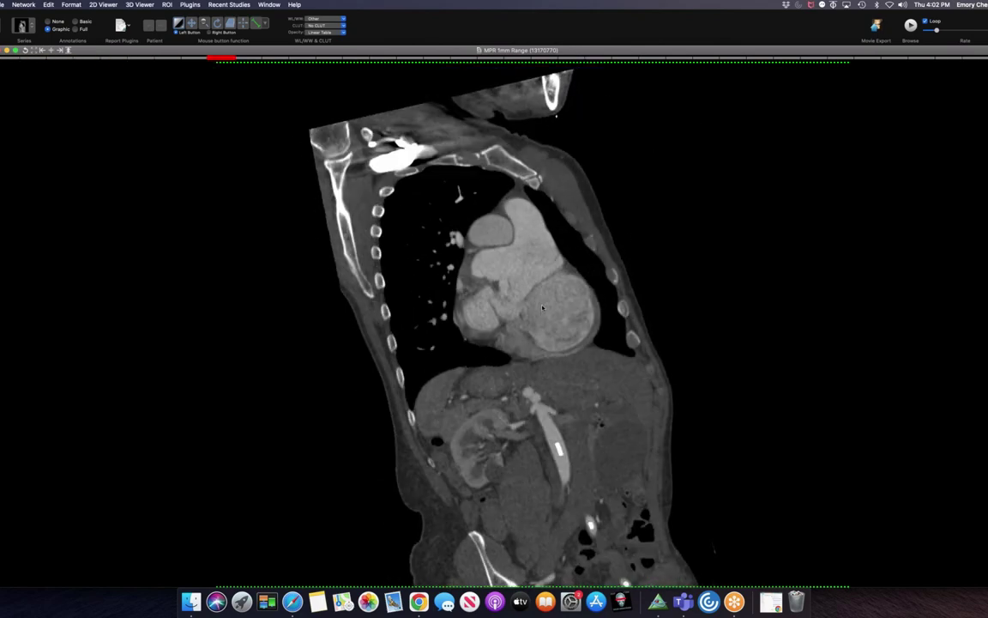
scroll(543, 307, "down", 15)
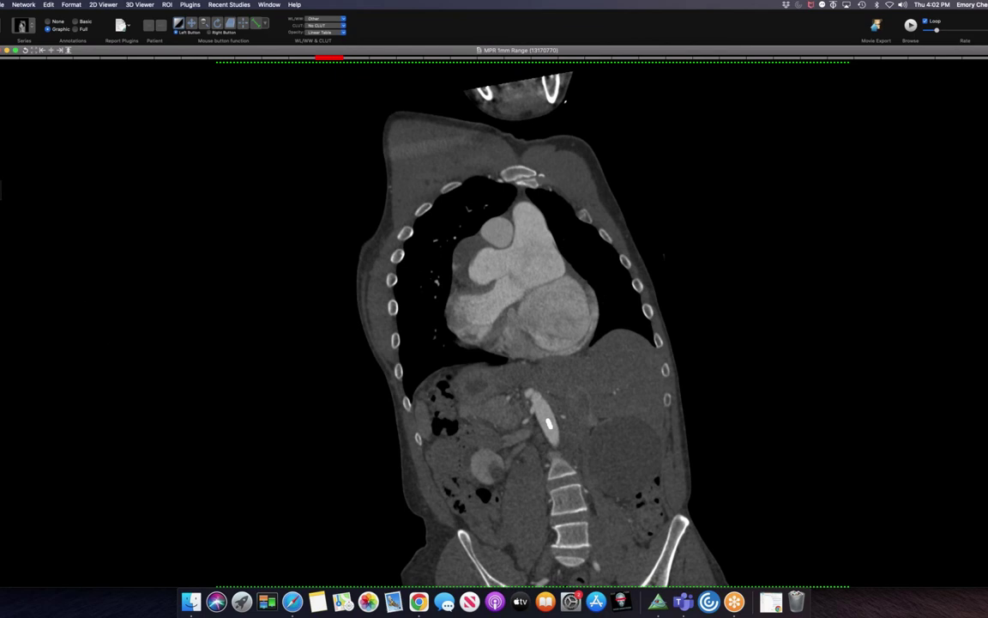
left_click(7, 50)
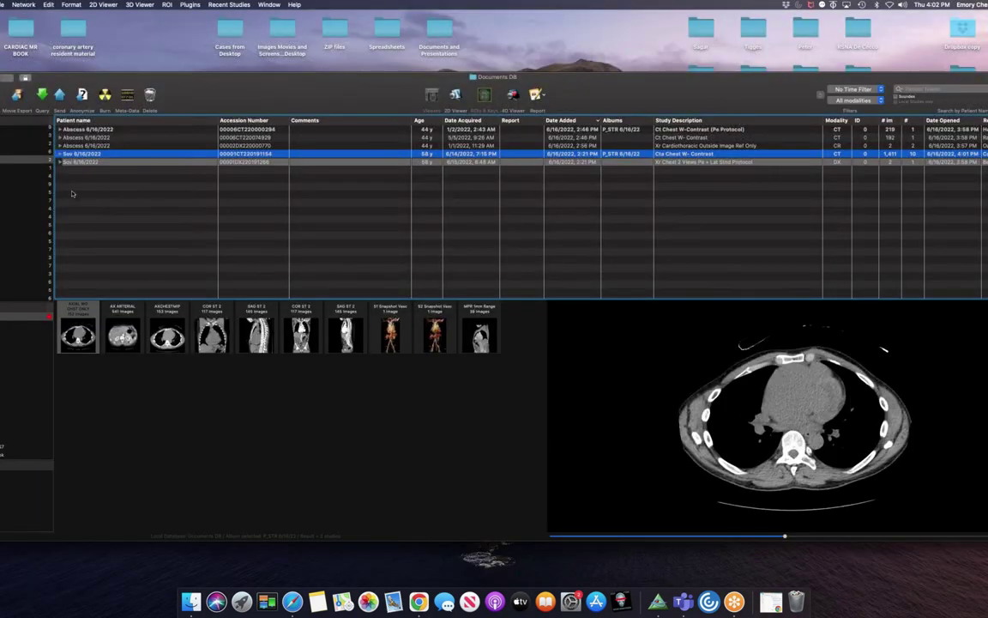